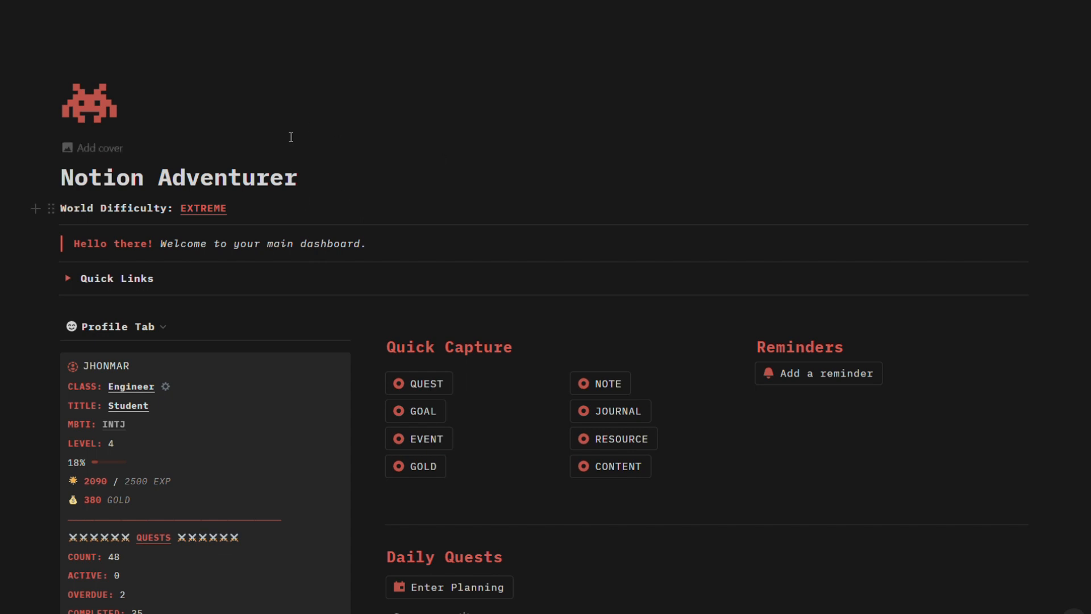
# Step: Look over the dashboard from the profile card and Quick Capture section down to the Daily Quests board
pyautogui.scroll(-1, 323, 238)
pyautogui.scroll(-2, 428, 196)
pyautogui.scroll(-2, 629, 259)
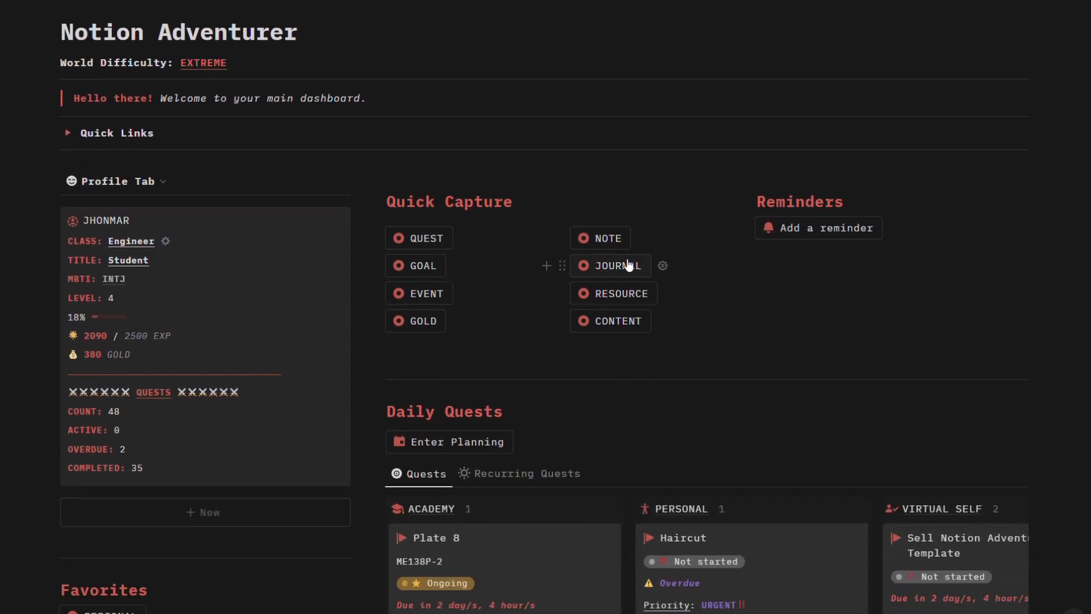
pyautogui.scroll(3, 481, 393)
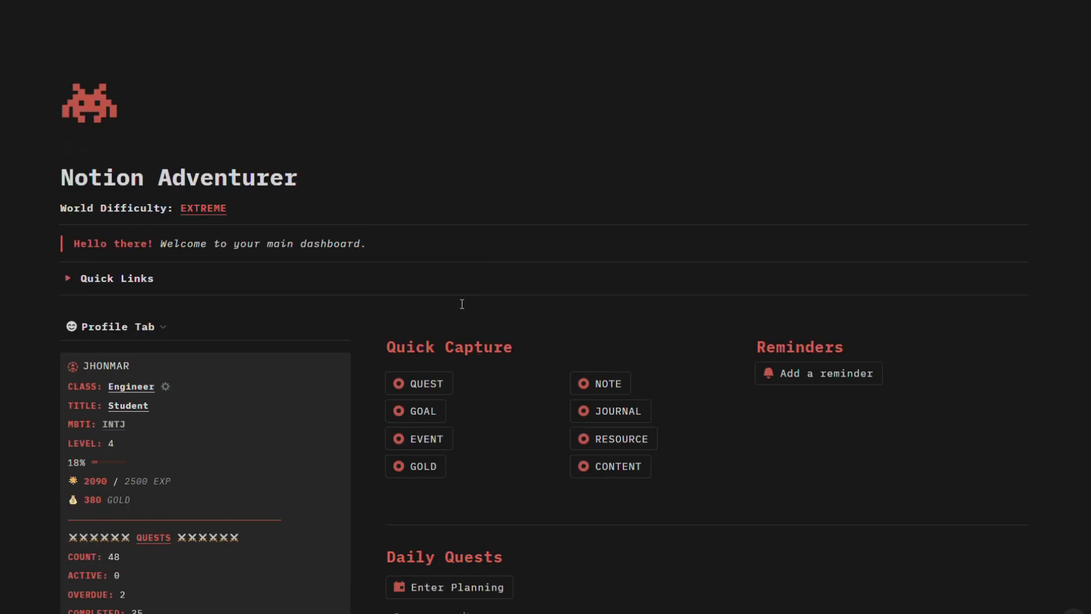
pyautogui.scroll(-5, 477, 318)
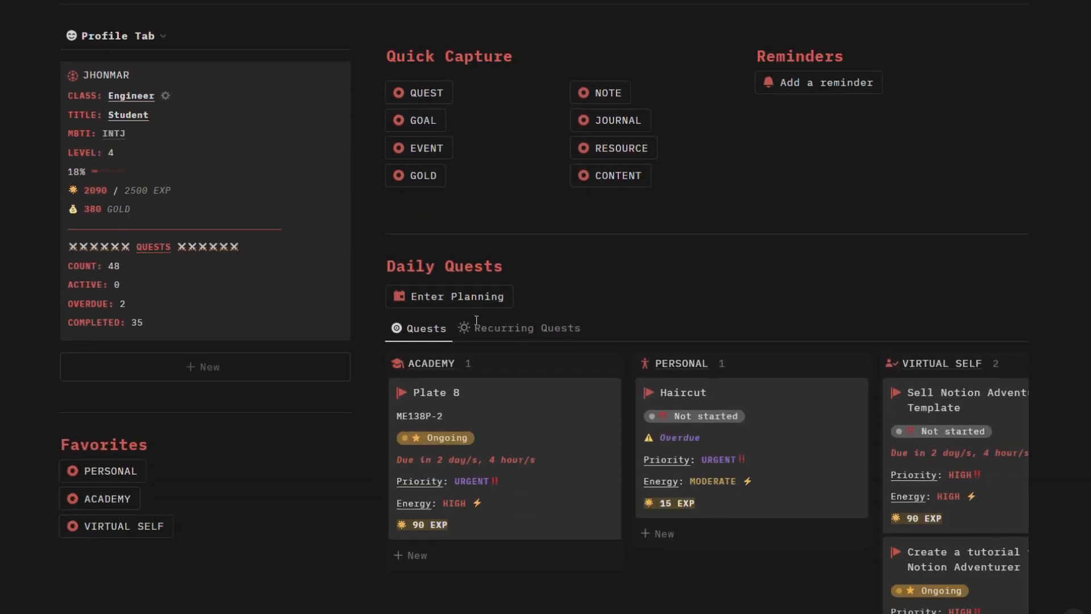
pyautogui.scroll(1, 170, 287)
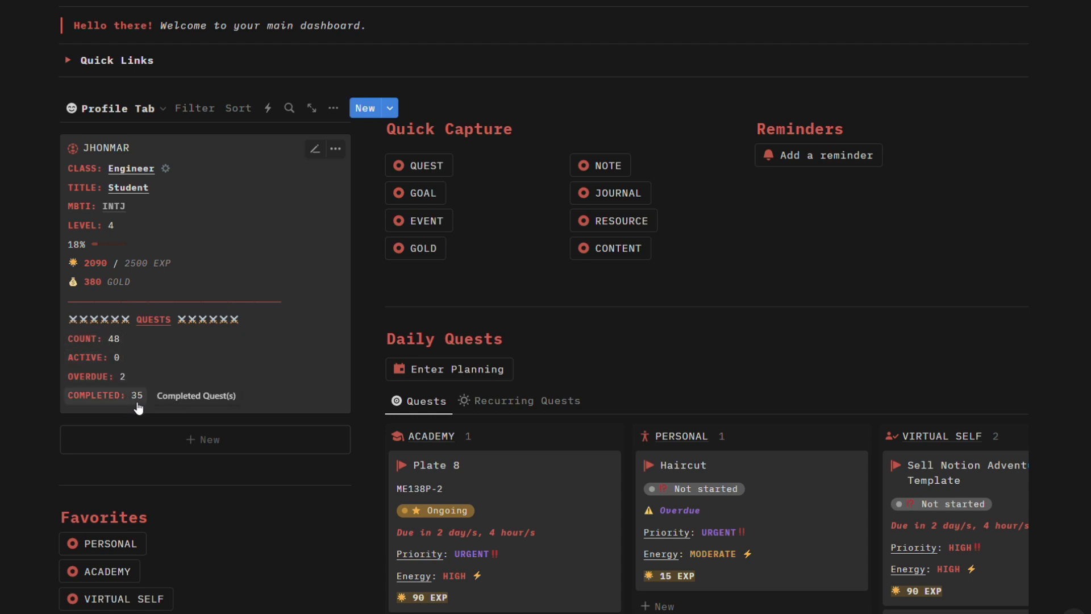
pyautogui.scroll(3, 354, 438)
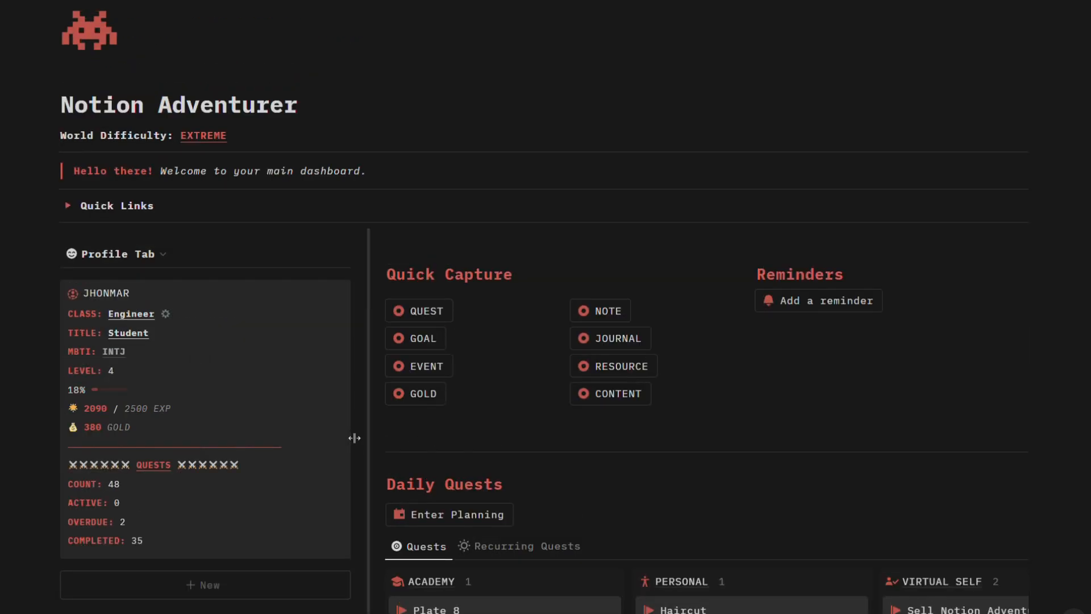
pyautogui.scroll(2, 354, 437)
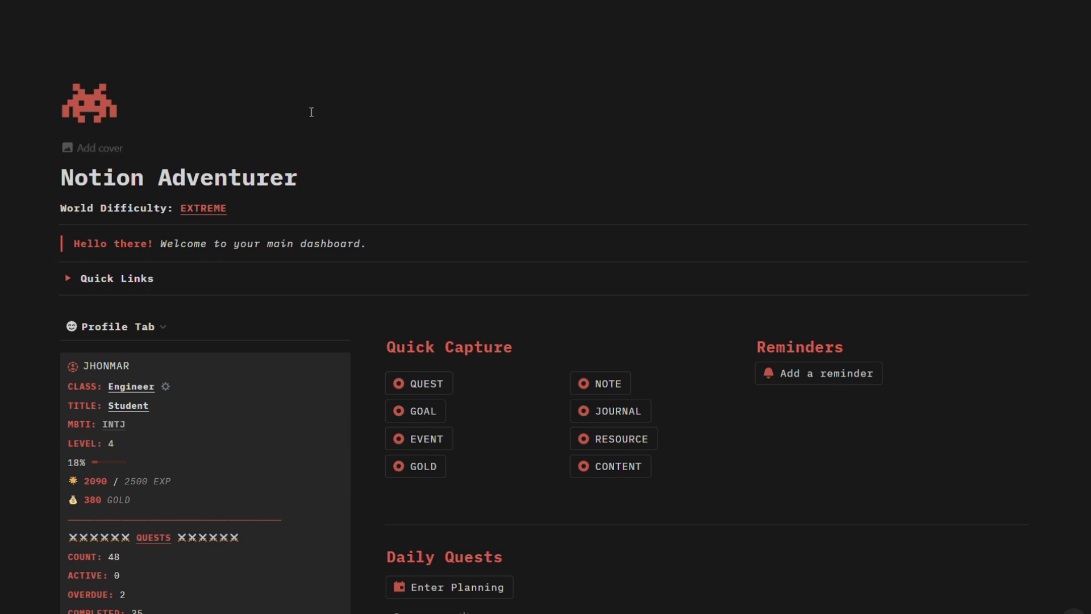
pyautogui.scroll(-10, 892, 373)
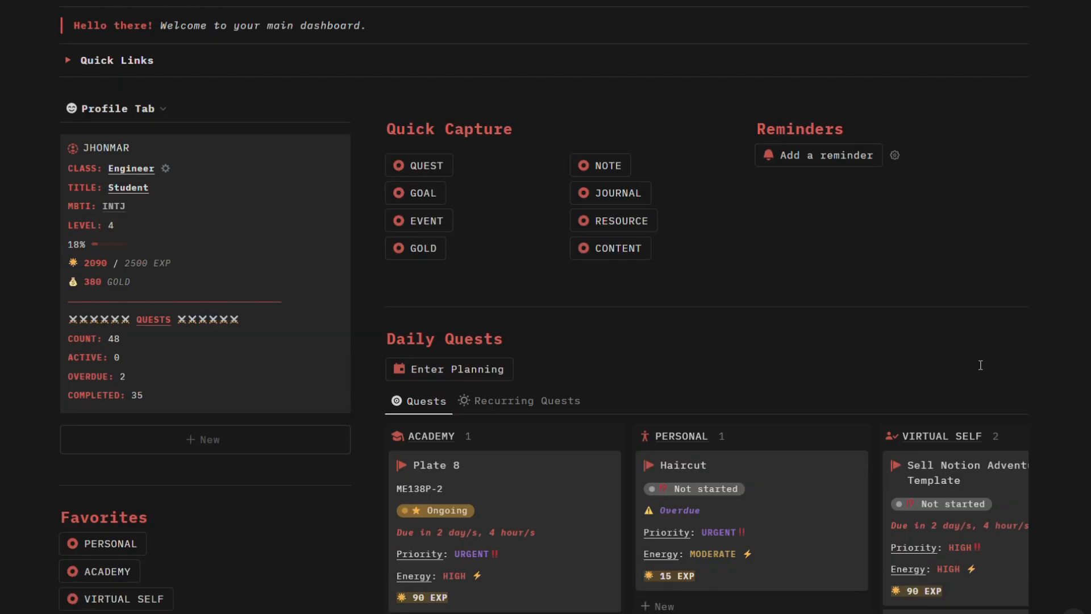
pyautogui.scroll(4, 981, 365)
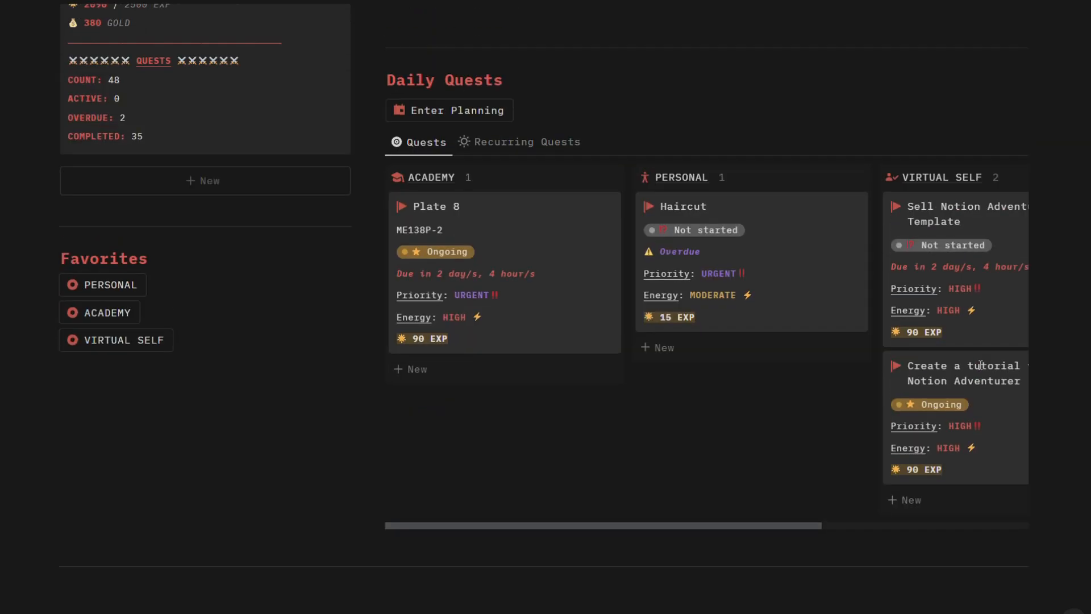
pyautogui.scroll(7, 721, 234)
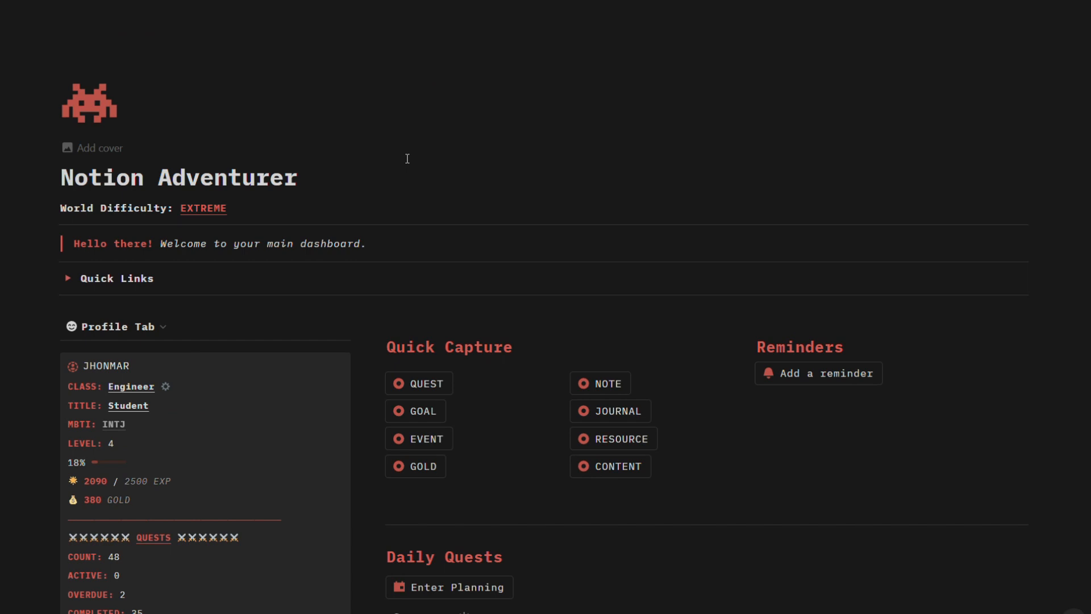
pyautogui.scroll(-11, 407, 158)
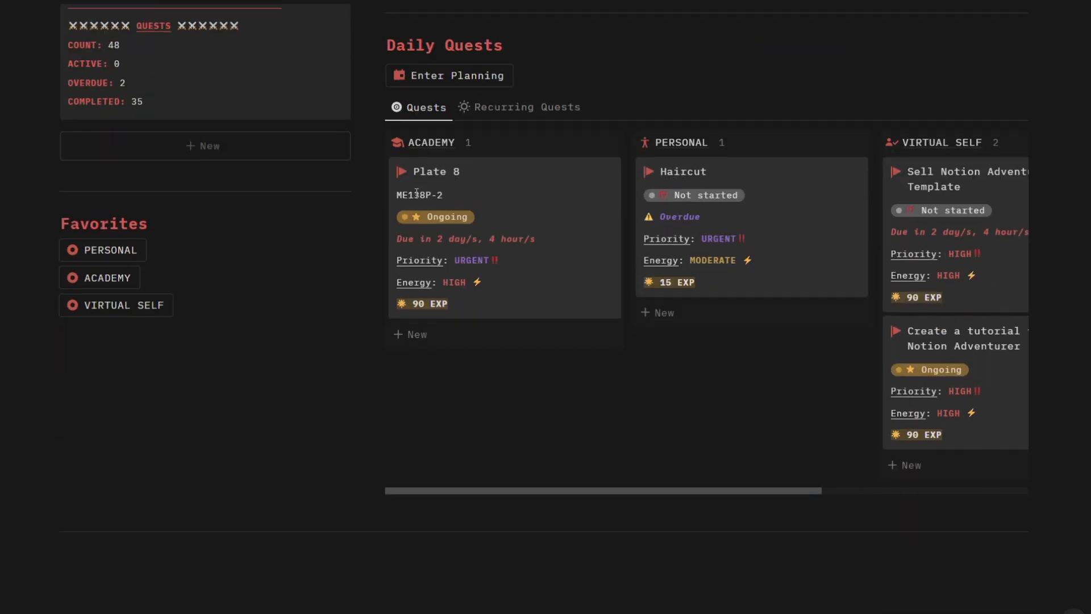
pyautogui.scroll(11, 417, 193)
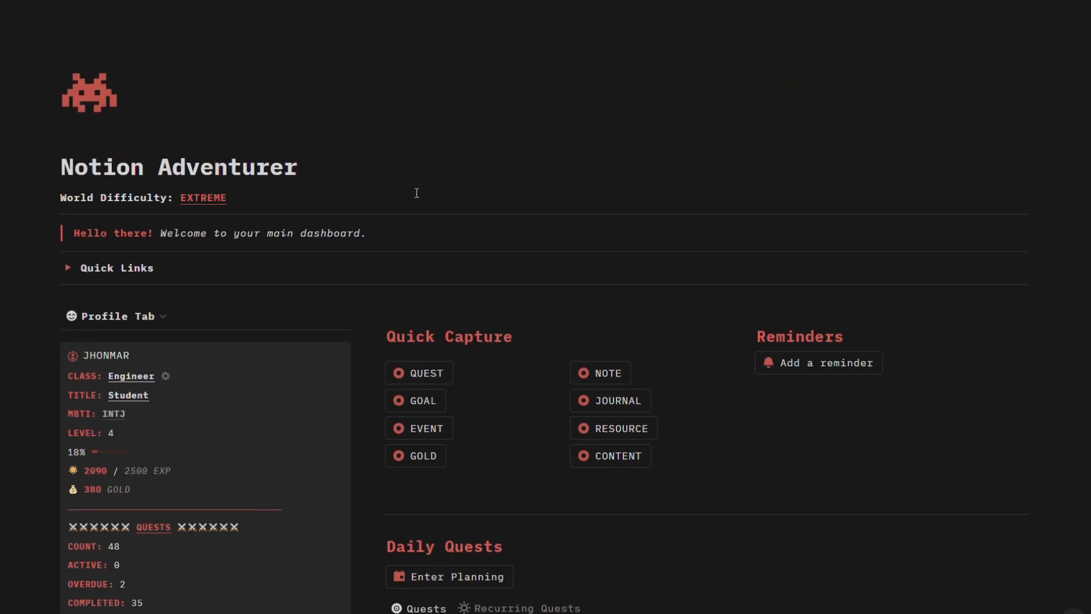
pyautogui.scroll(-5, 736, 388)
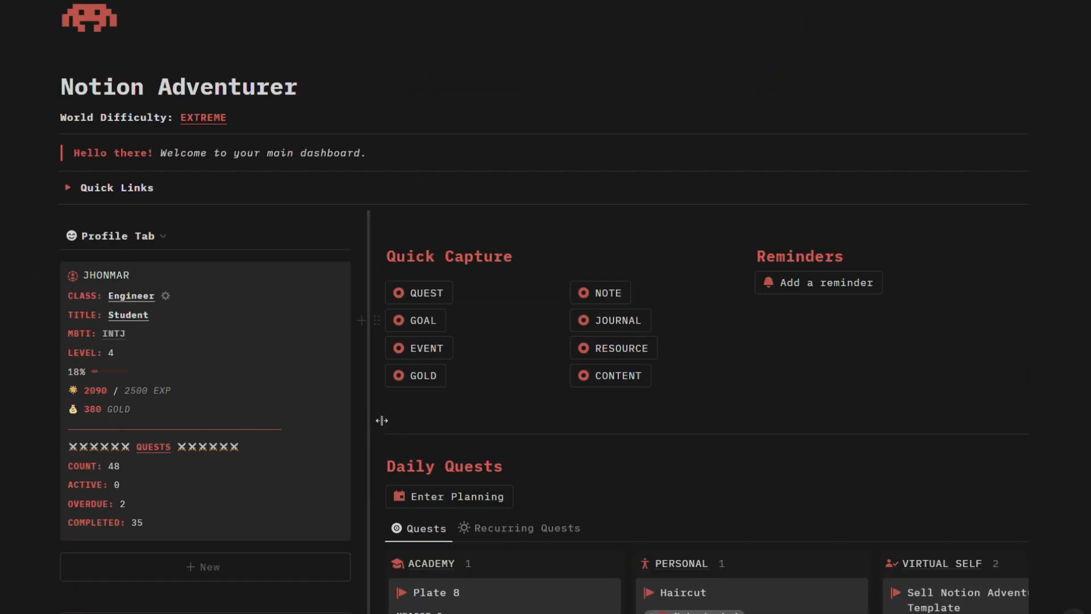
pyautogui.scroll(-3, 736, 388)
pyautogui.scroll(6, 360, 355)
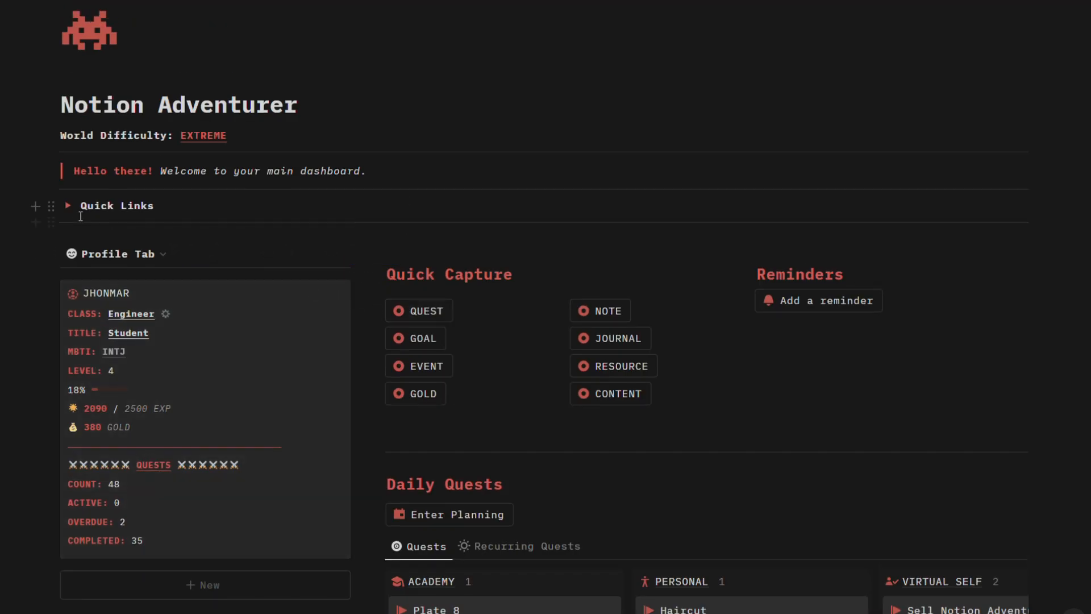
# Step: Expand the Quick Links, follow the Daily Quests link, and return to the links to collapse them
pyautogui.click(69, 207)
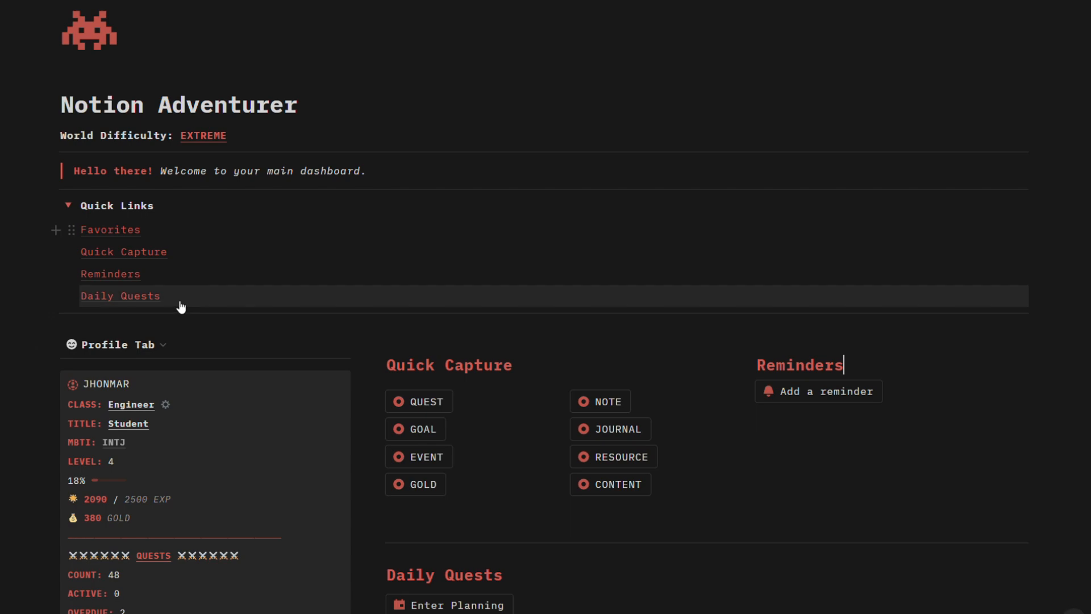
pyautogui.click(153, 296)
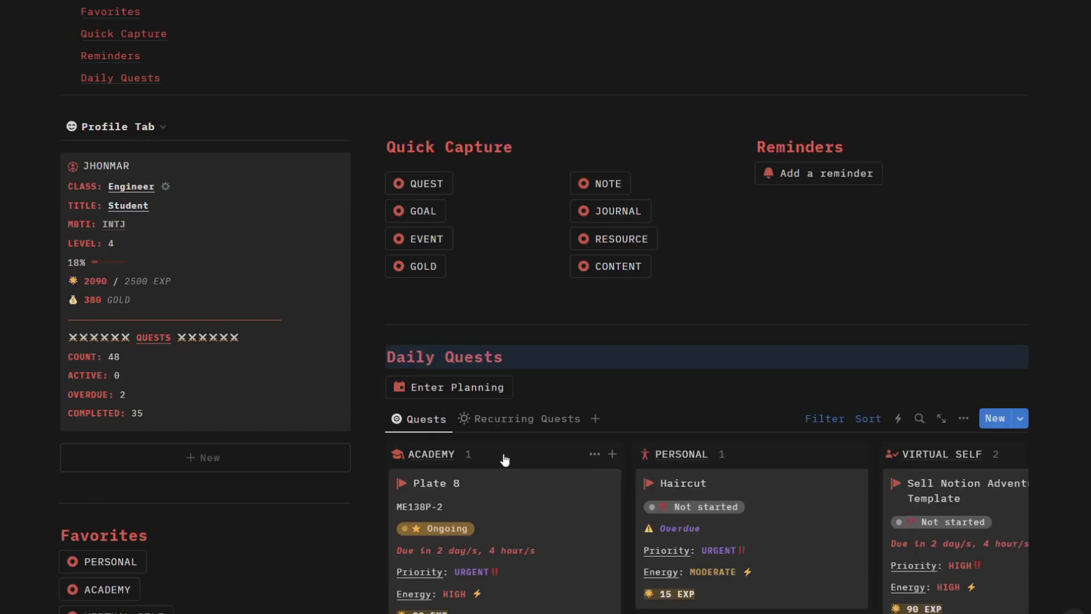
pyautogui.scroll(1, 261, 228)
pyautogui.scroll(3, 244, 115)
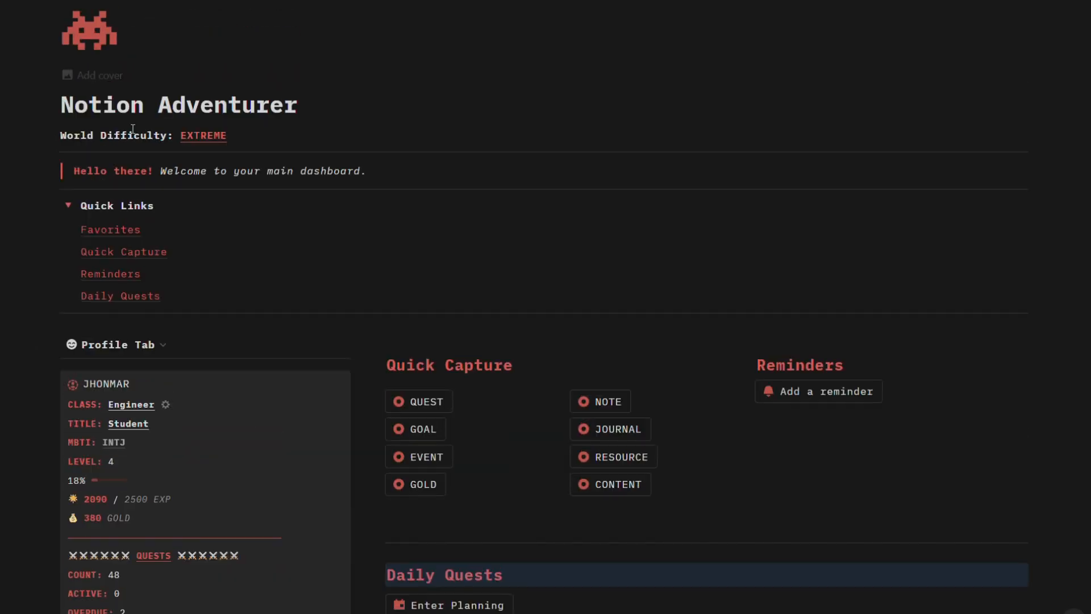
pyautogui.click(67, 205)
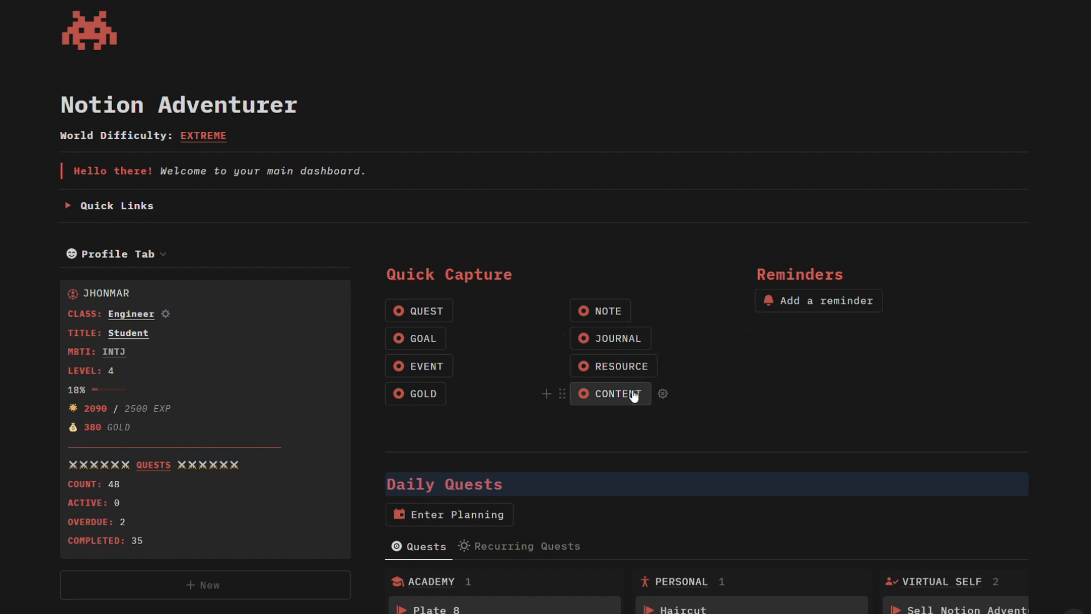
# Step: Add a reminder reading "get a drink on a convenience store" and delete it again
pyautogui.click(825, 313)
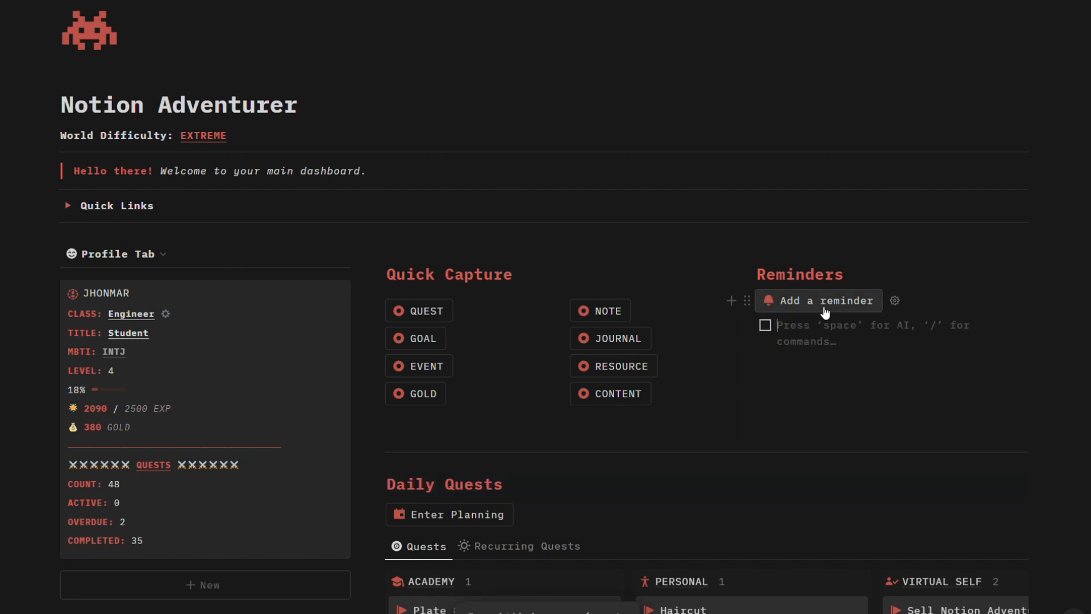
pyautogui.write('get a ')
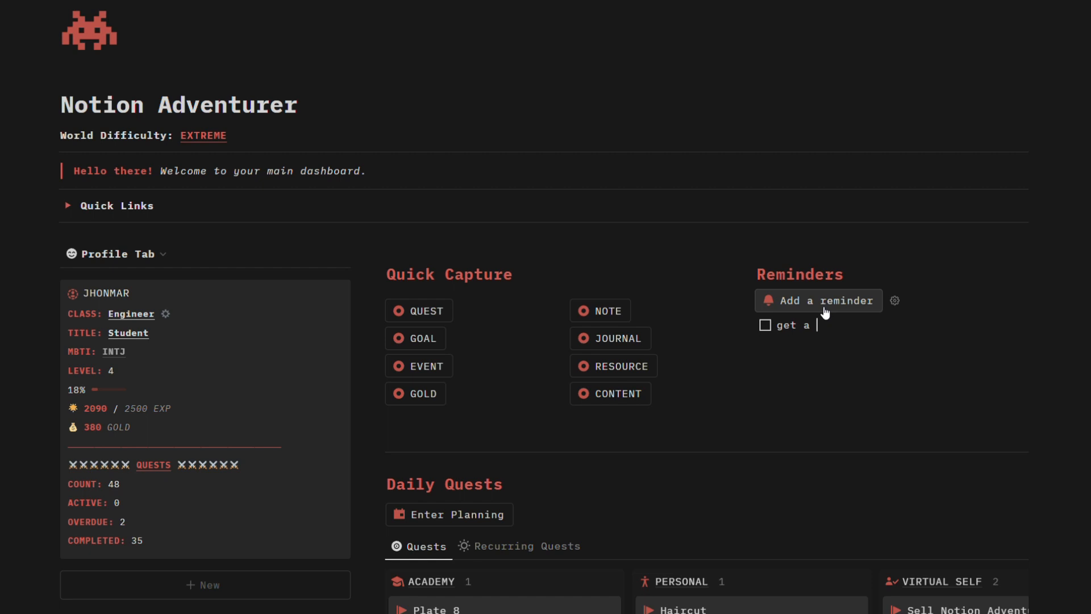
pyautogui.write('drink on a convenience store')
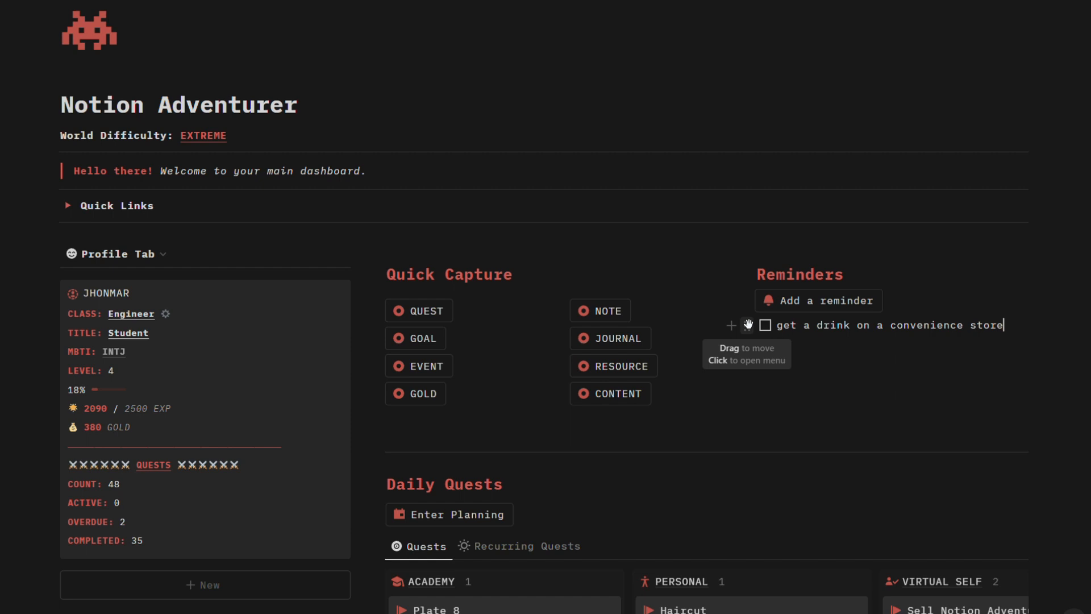
pyautogui.click(748, 324)
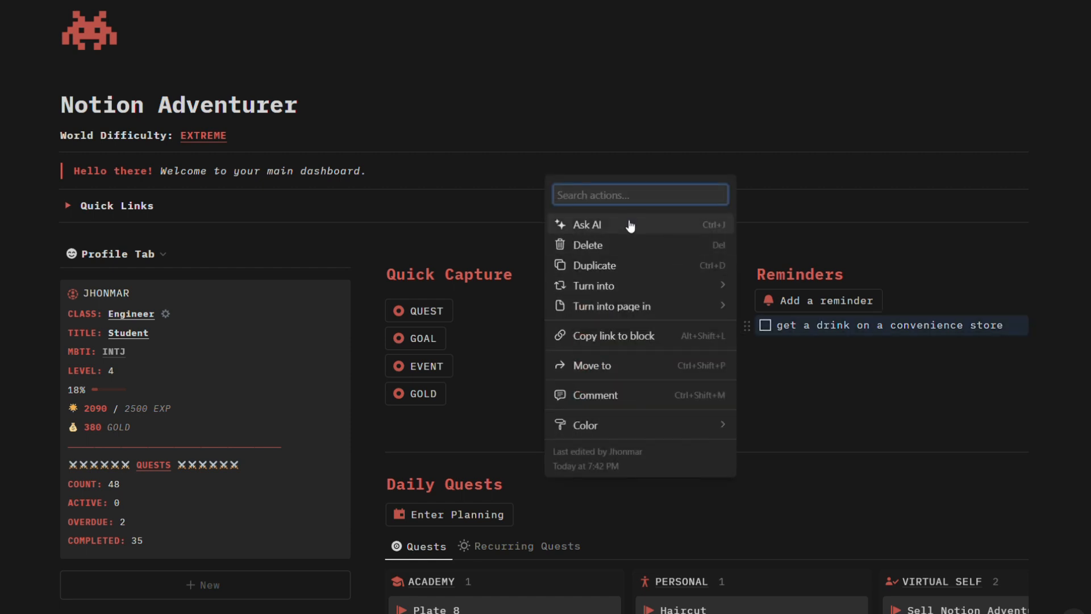
pyautogui.click(635, 245)
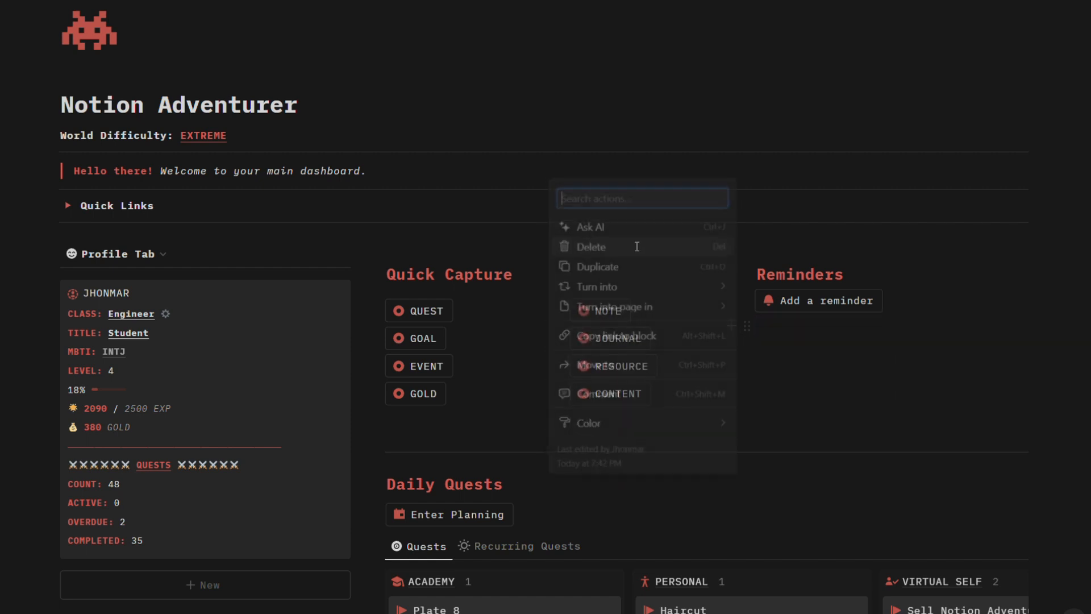
# Step: Review the configuration of the PERSONAL button under Favorites and close it without changes
pyautogui.scroll(-1, 801, 414)
pyautogui.scroll(-2, 806, 411)
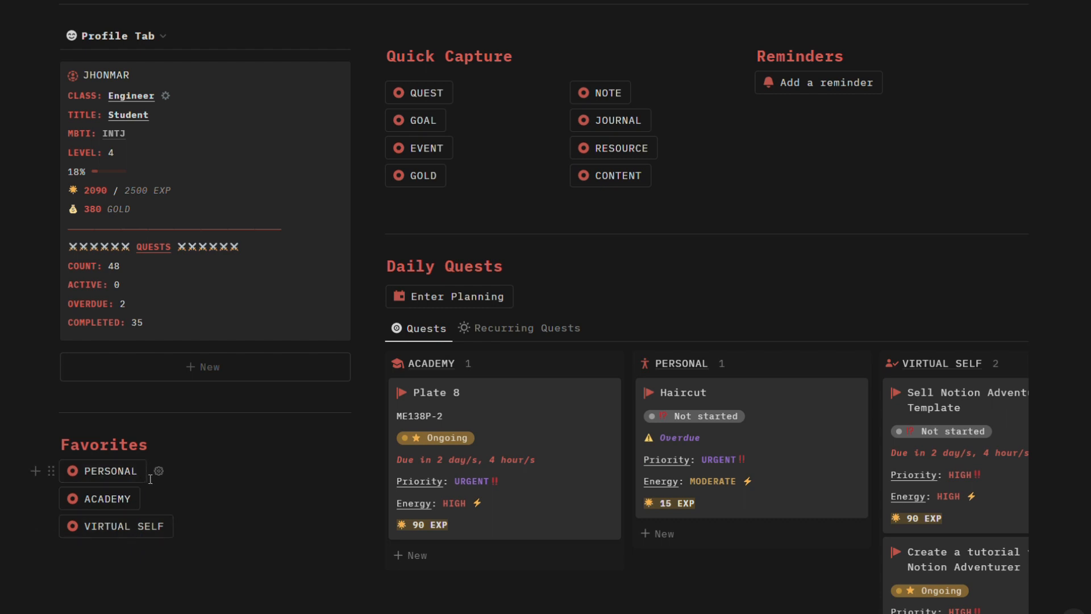
pyautogui.click(159, 471)
pyautogui.scroll(-1, 161, 553)
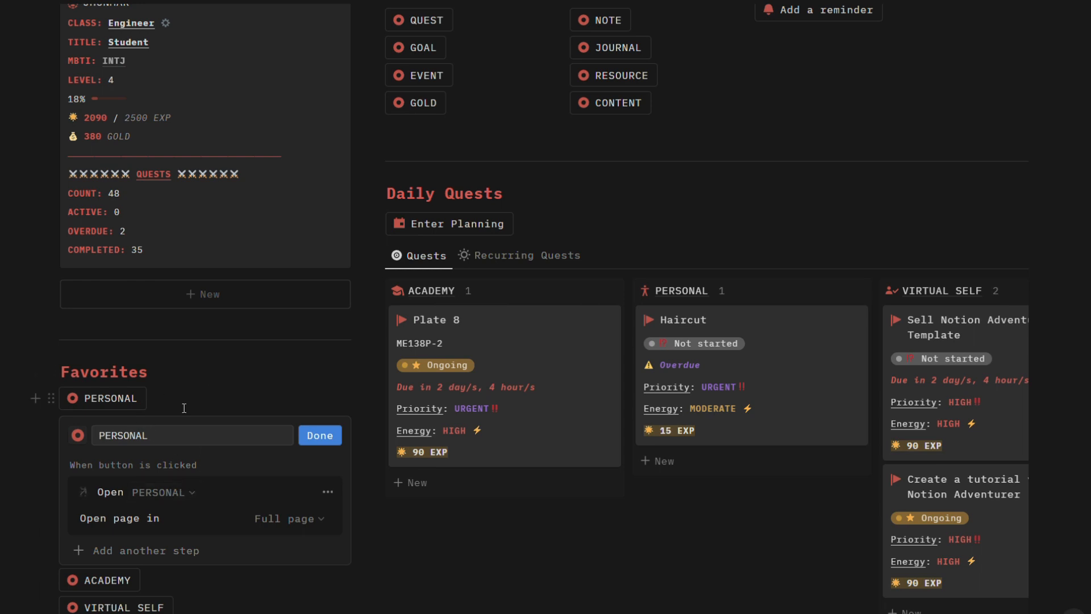
pyautogui.click(319, 436)
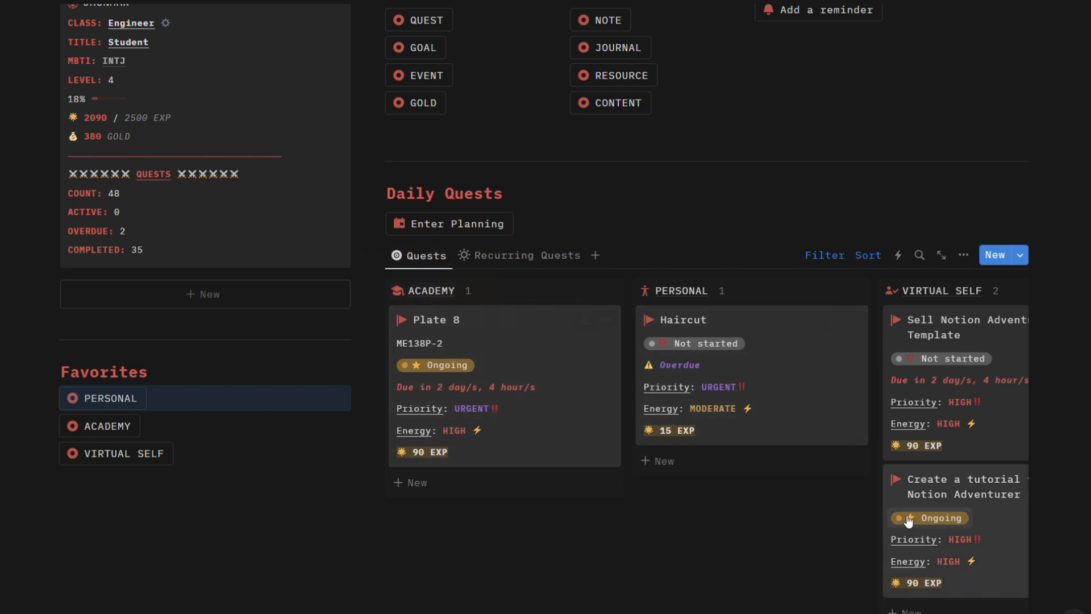
# Step: View the Recurring Quests in the Daily Quests section, and return to the Quests board
pyautogui.click(547, 255)
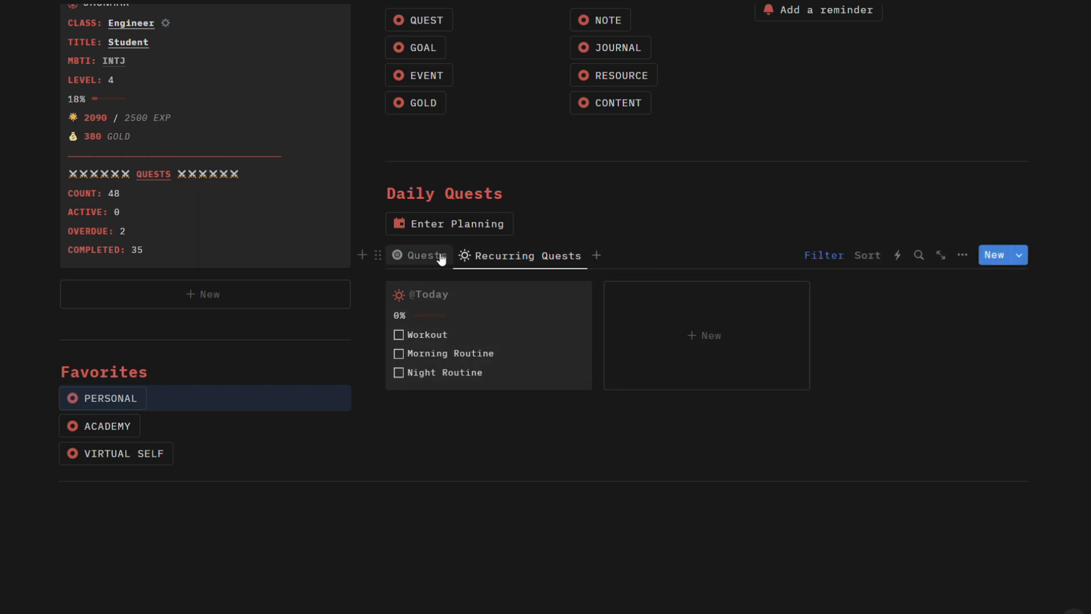
pyautogui.click(409, 255)
pyautogui.scroll(4, 837, 411)
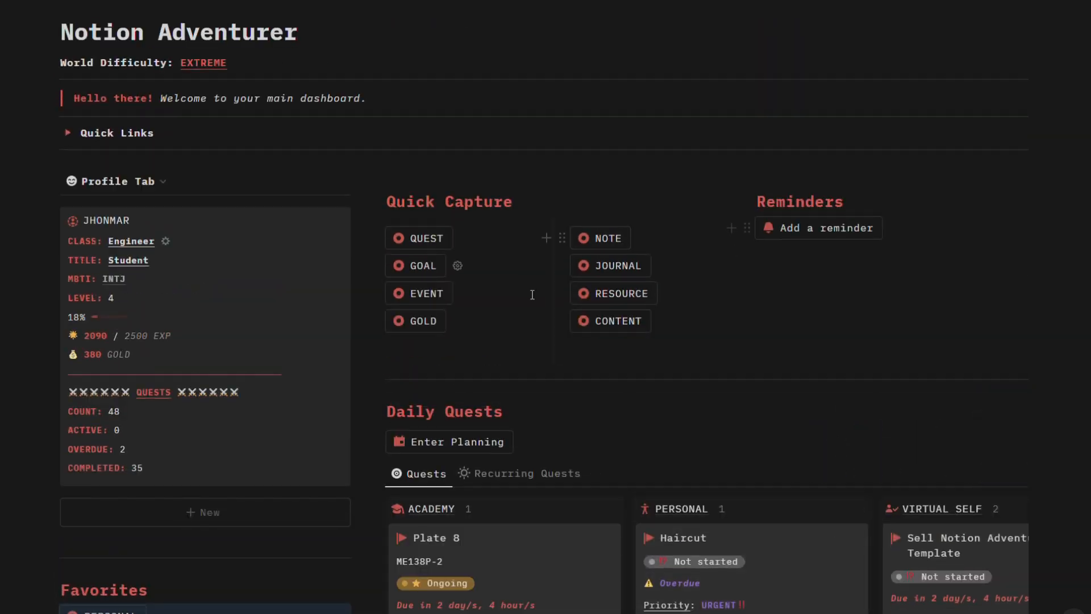
pyautogui.scroll(3, 309, 190)
pyautogui.scroll(-3, 324, 190)
pyautogui.scroll(-8, 489, 301)
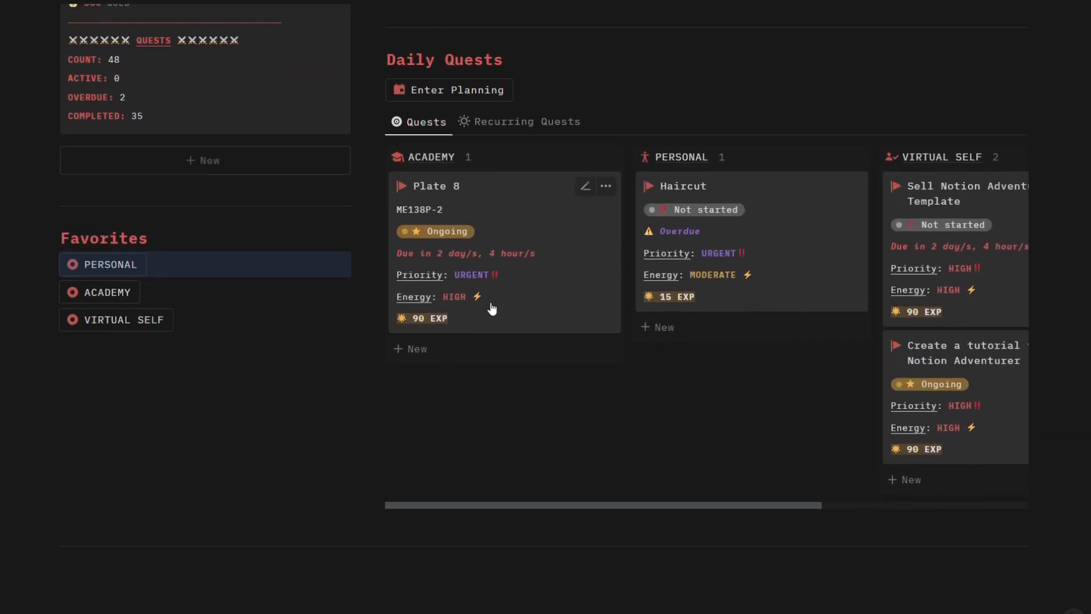
pyautogui.scroll(7, 614, 367)
pyautogui.scroll(4, 617, 368)
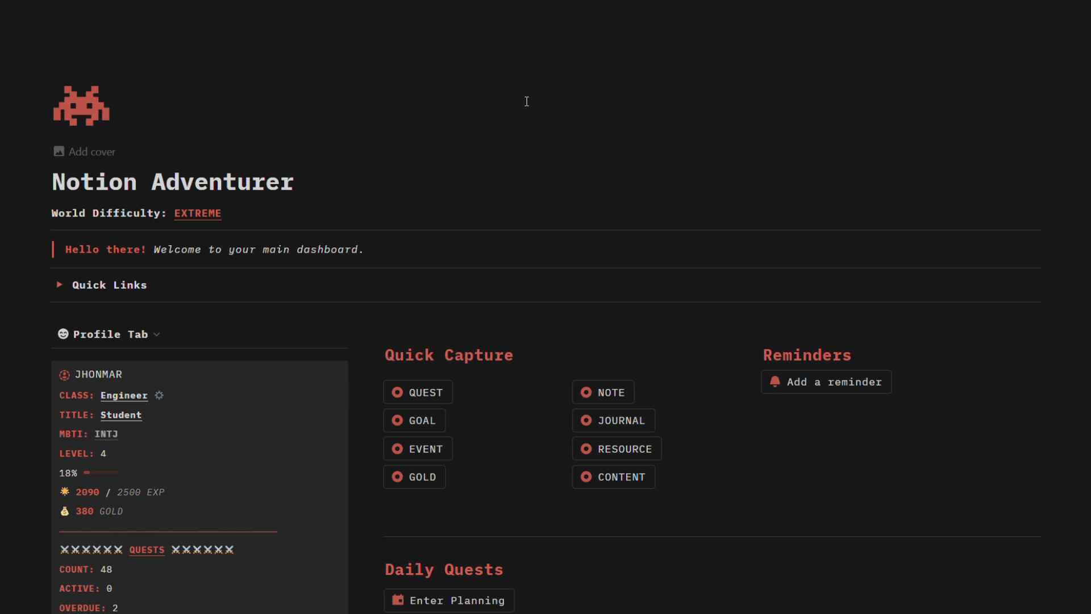
# Step: Open the profile card's page and read the descriptions of the Class, Title and MBTI properties
pyautogui.scroll(-3, 409, 166)
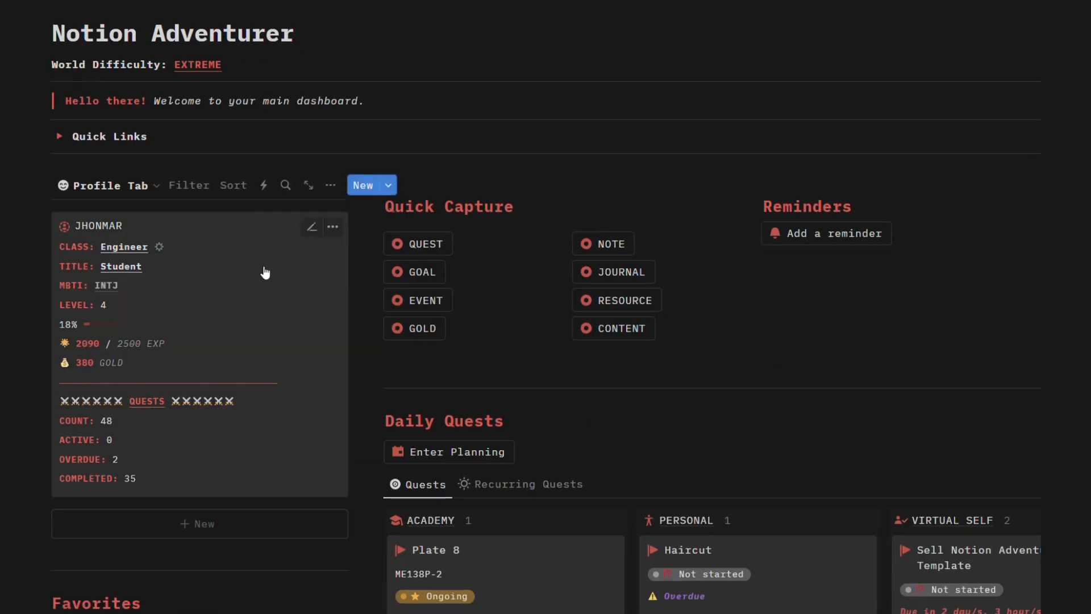
pyautogui.click(265, 273)
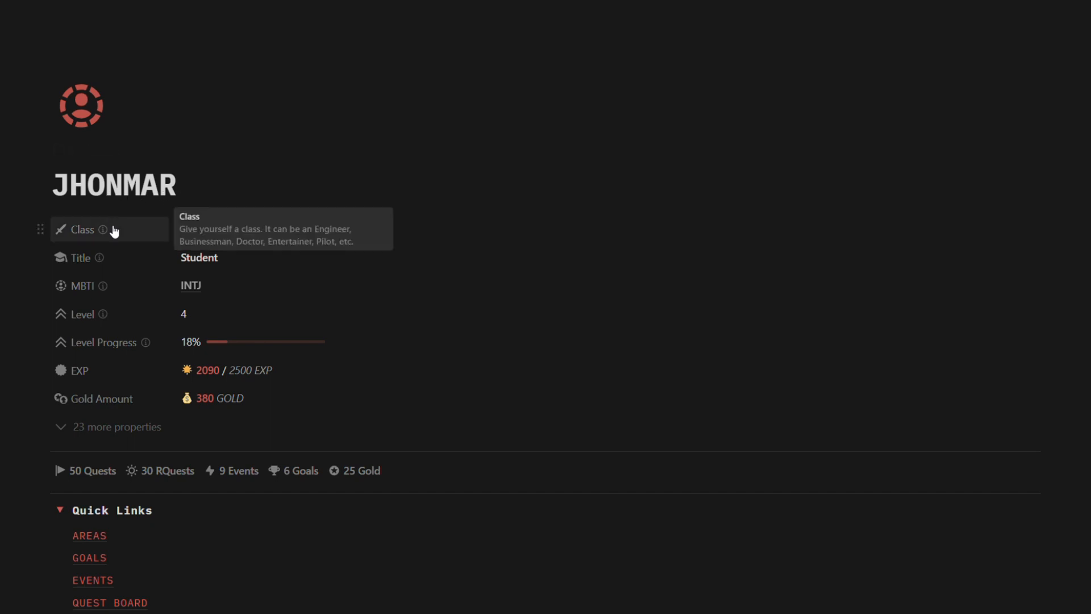
pyautogui.moveTo(121, 255)
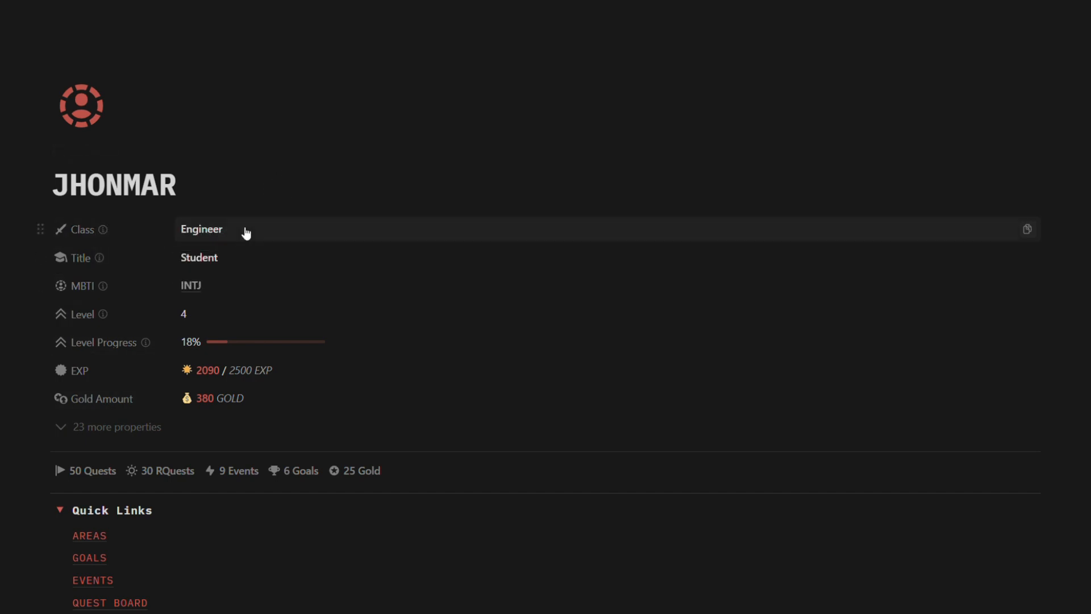
pyautogui.moveTo(122, 230)
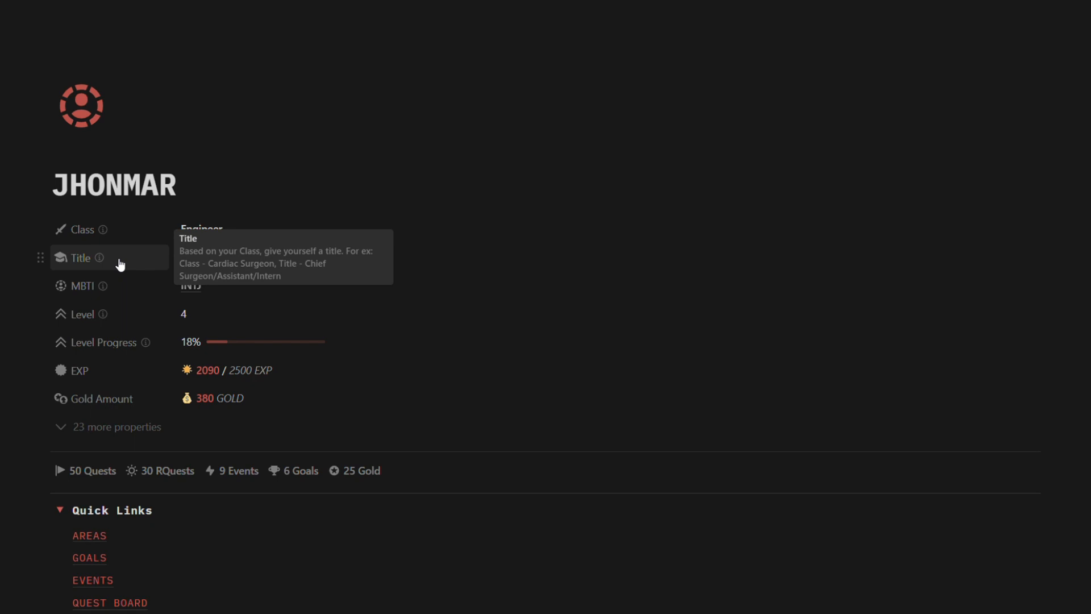
pyautogui.moveTo(116, 293)
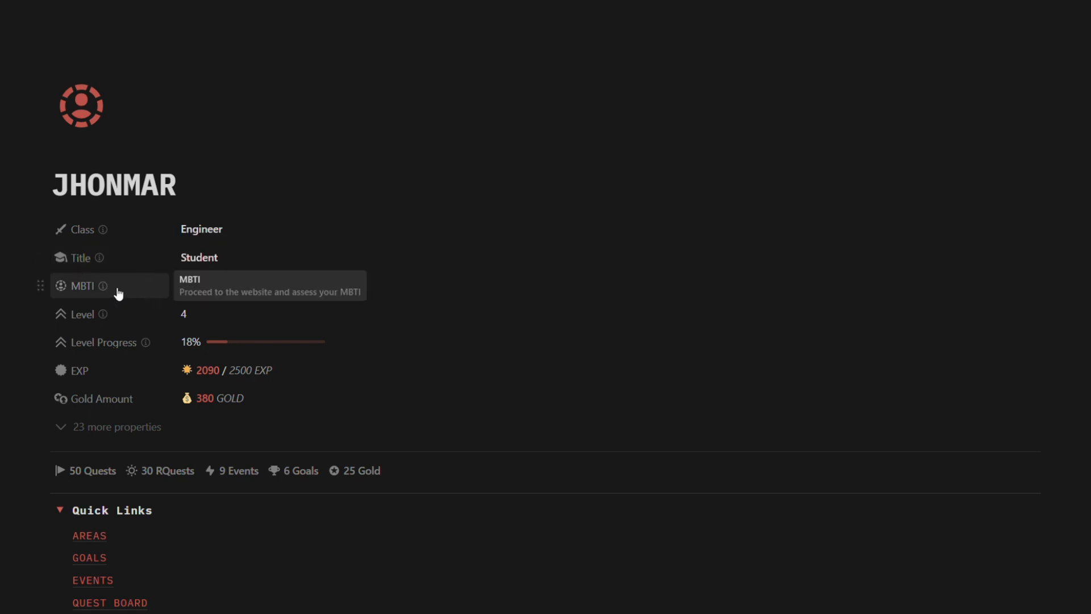
# Step: Review the MBTI property's formula, highlighting its "INTJ" label and 16personalities link, and close it without changes
pyautogui.click(268, 286)
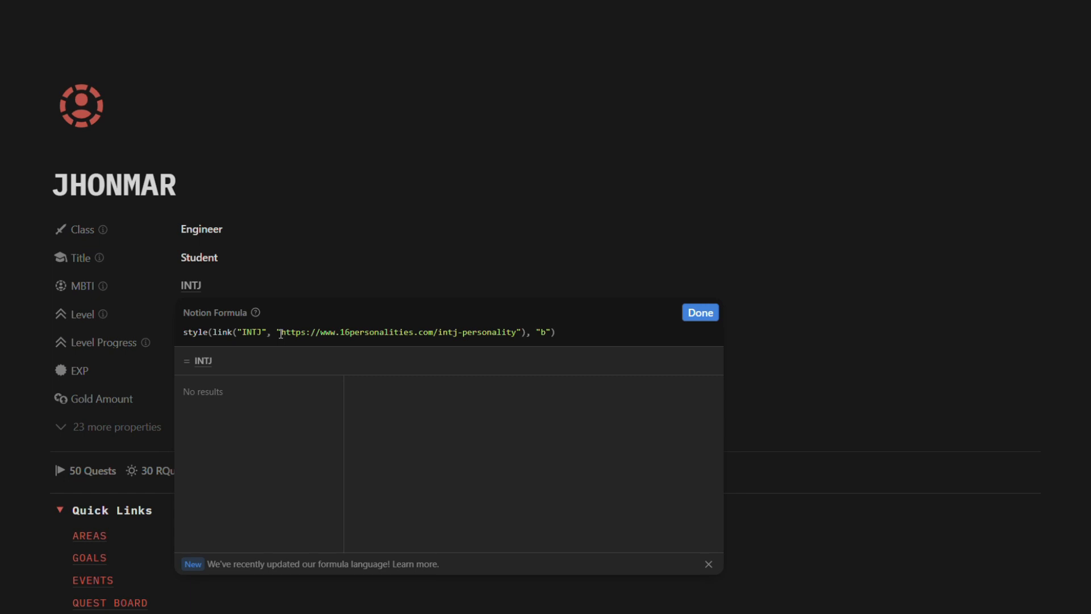
pyautogui.moveTo(280, 333); pyautogui.dragTo(435, 334)
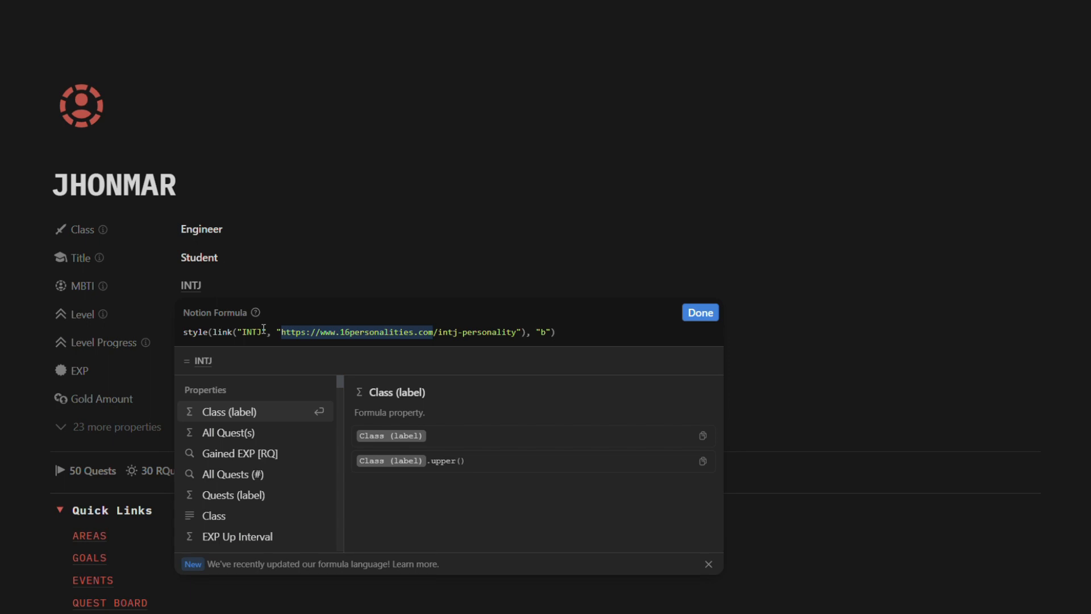
pyautogui.moveTo(263, 329); pyautogui.dragTo(242, 332)
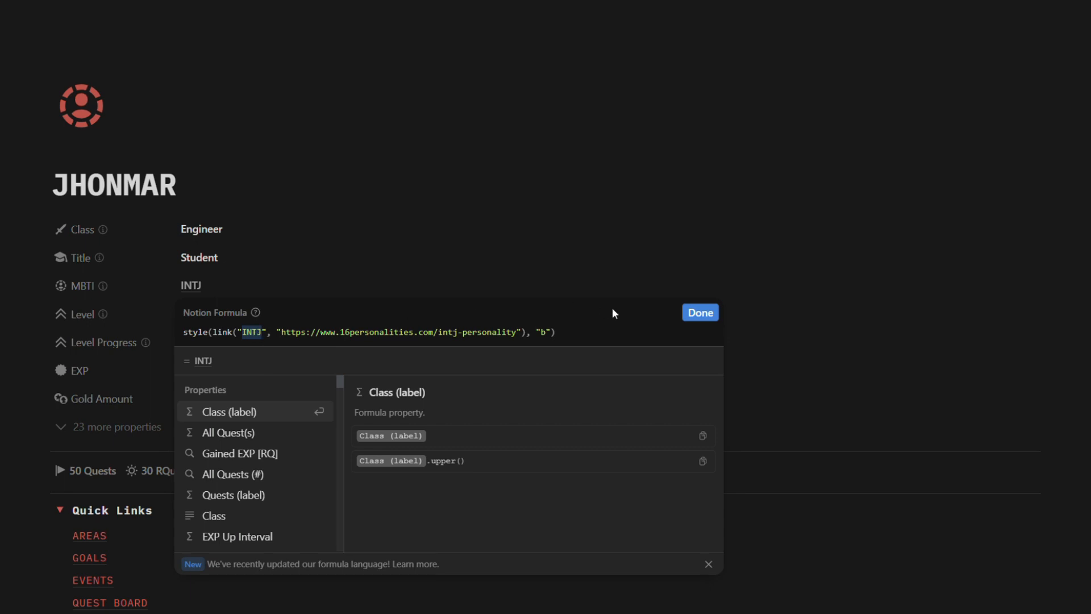
pyautogui.moveTo(516, 332); pyautogui.dragTo(282, 337)
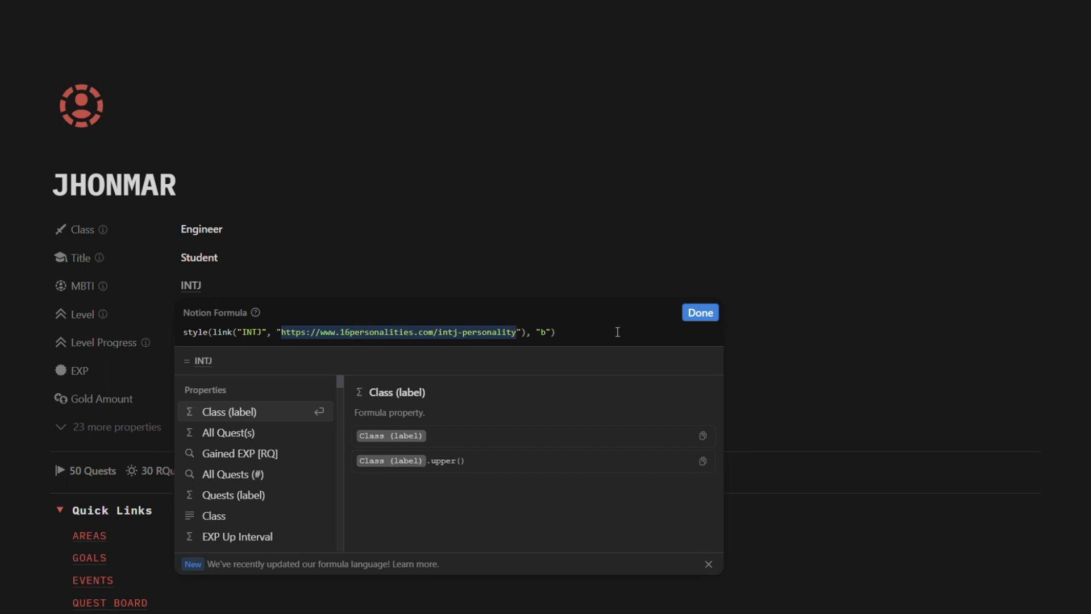
pyautogui.click(699, 312)
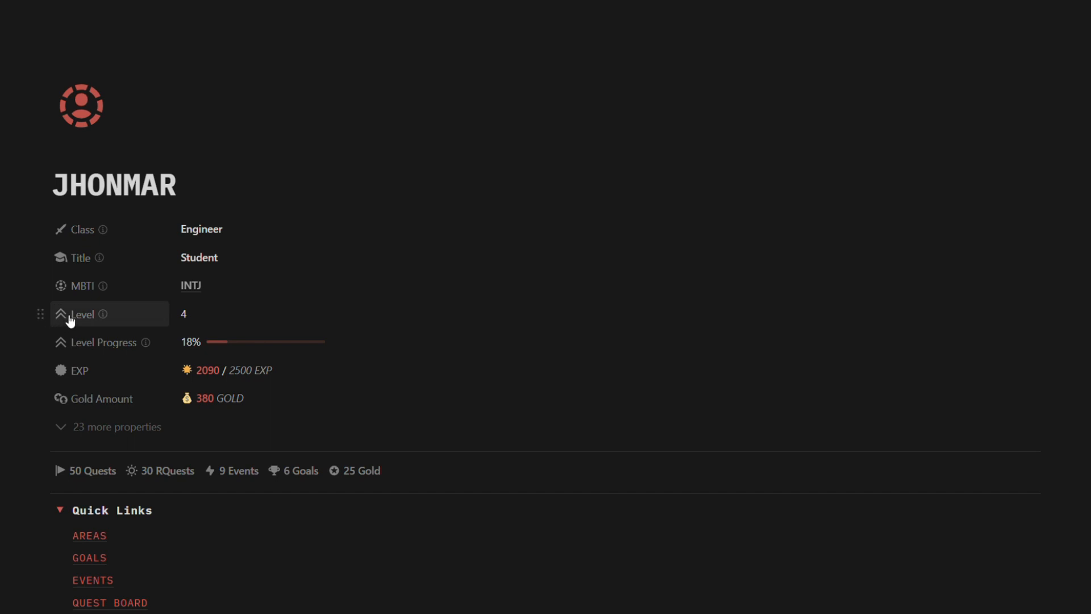
# Step: Read the descriptions of the Level and Level Progress properties and examine the progress bar
pyautogui.moveTo(100, 314)
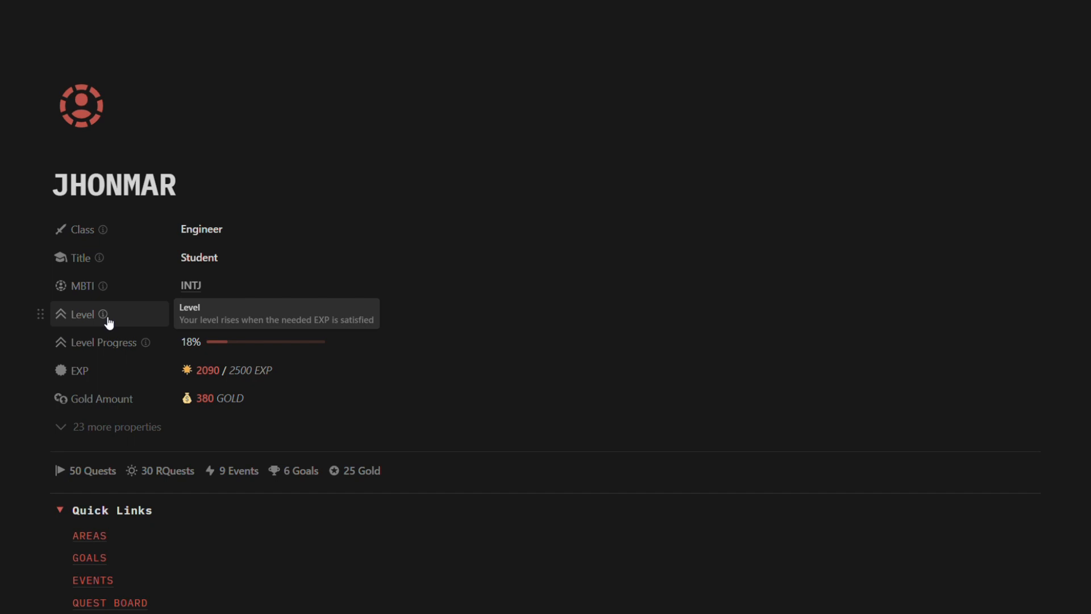
pyautogui.moveTo(139, 352)
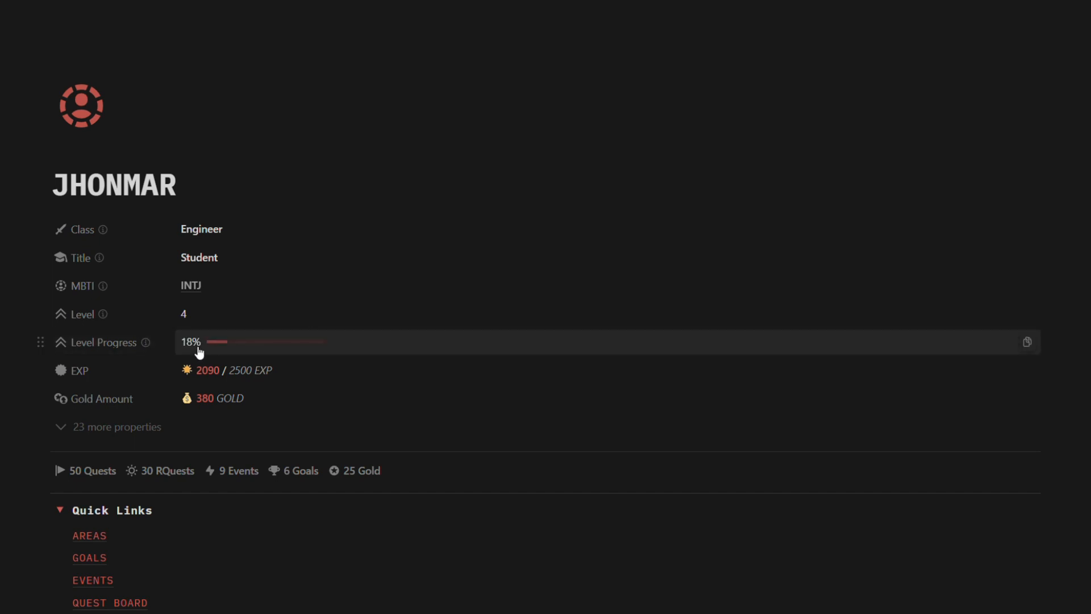
pyautogui.moveTo(231, 347)
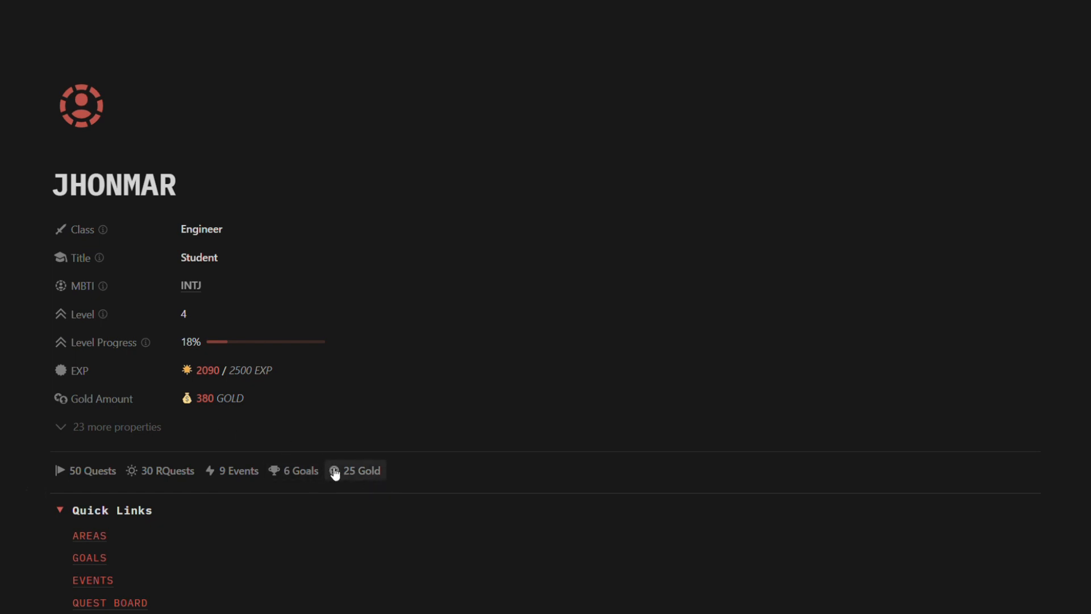
# Step: Expand the profile's hidden properties and look through the label, EXP, gold and quest entries
pyautogui.click(132, 431)
pyautogui.scroll(-1, 117, 410)
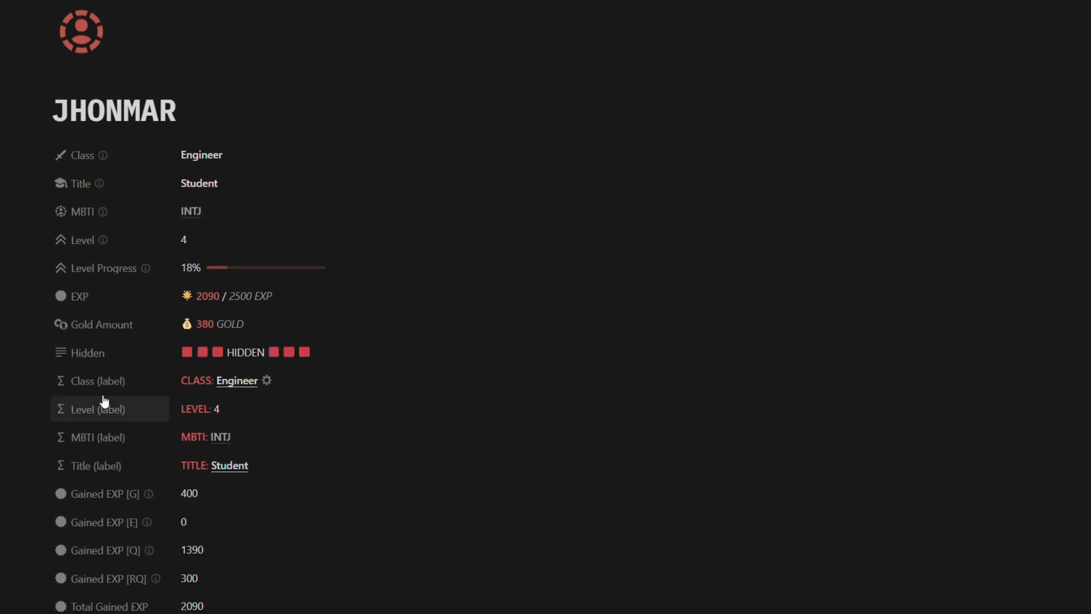
pyautogui.scroll(-5, 341, 511)
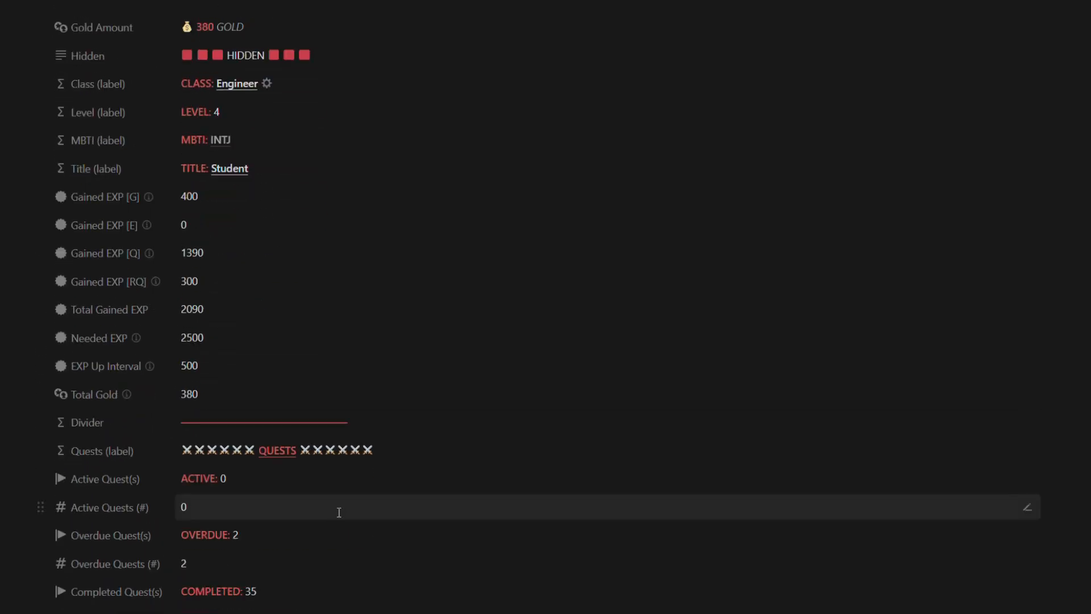
pyautogui.scroll(-3, 339, 512)
pyautogui.scroll(4, 336, 512)
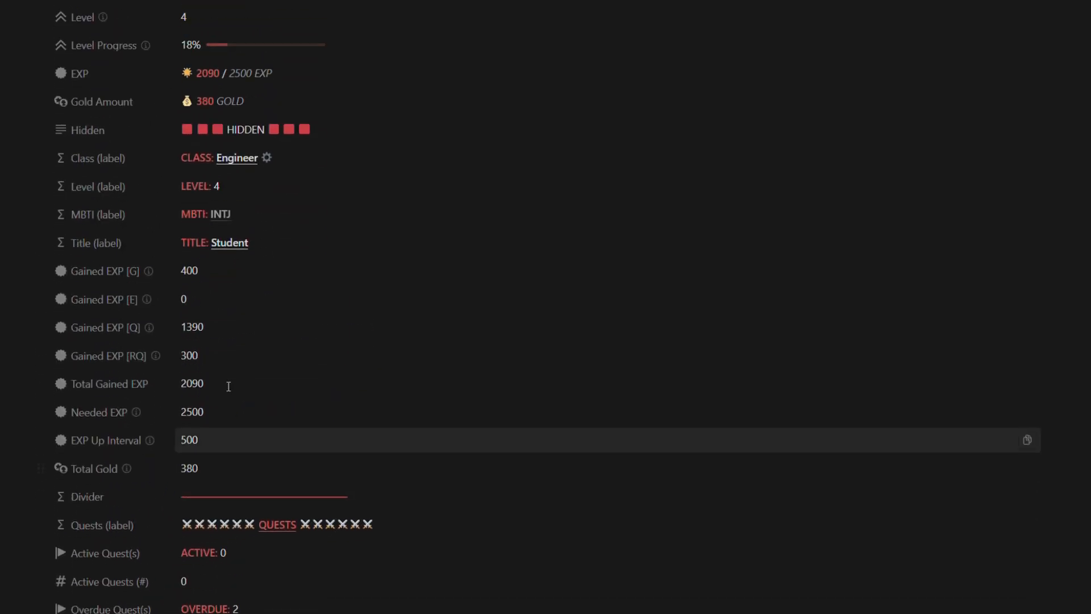
pyautogui.scroll(1, 95, 232)
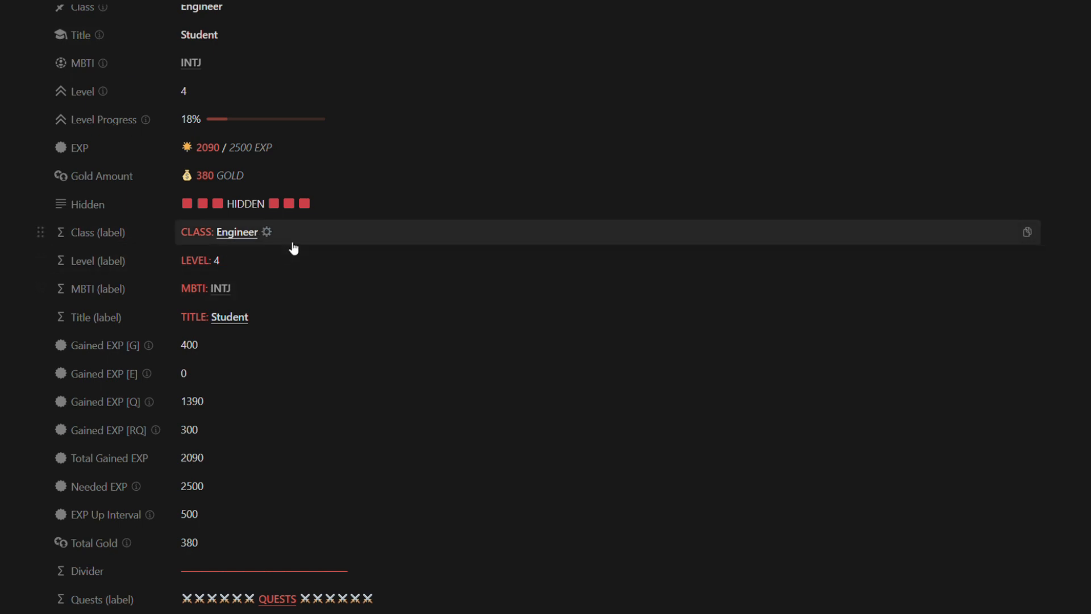
pyautogui.scroll(-1, 308, 325)
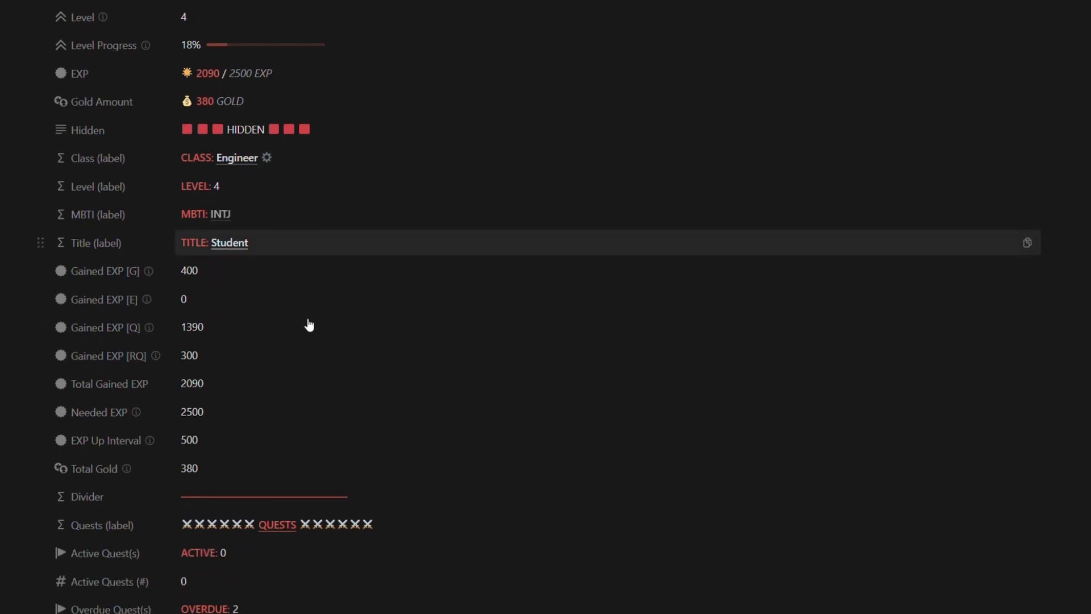
# Step: Read the descriptions of the Gained EXP properties for goals, events, quests and recurring quests
pyautogui.moveTo(141, 277)
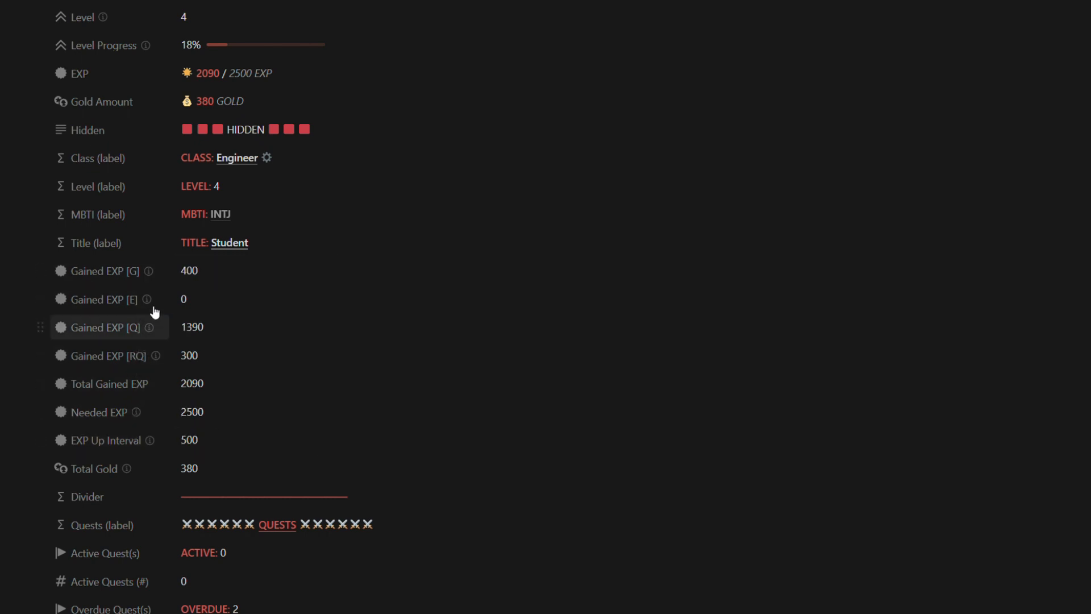
pyautogui.moveTo(162, 313)
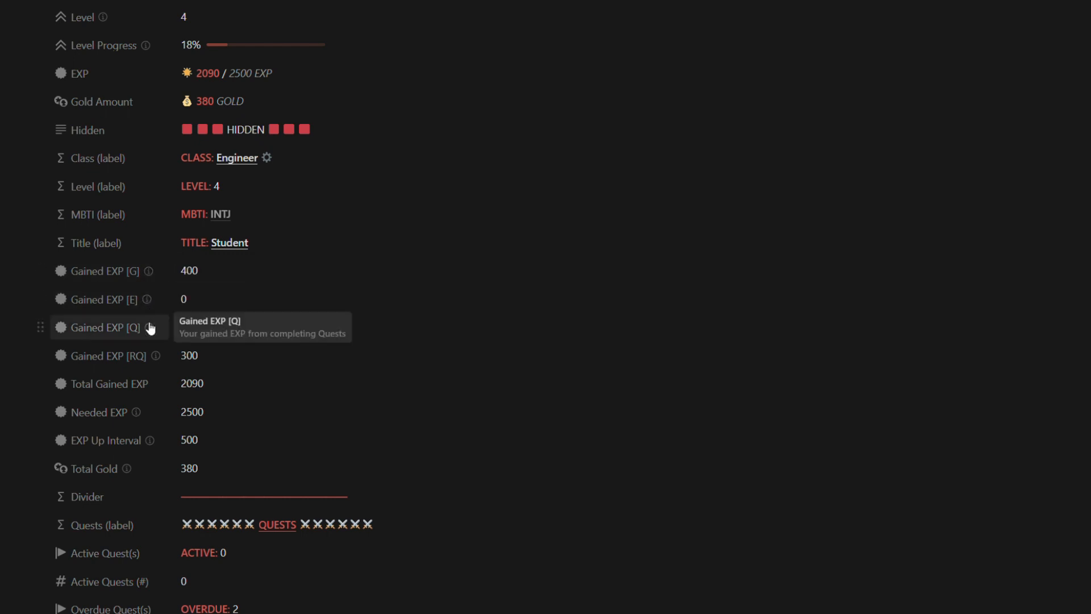
pyautogui.moveTo(156, 356)
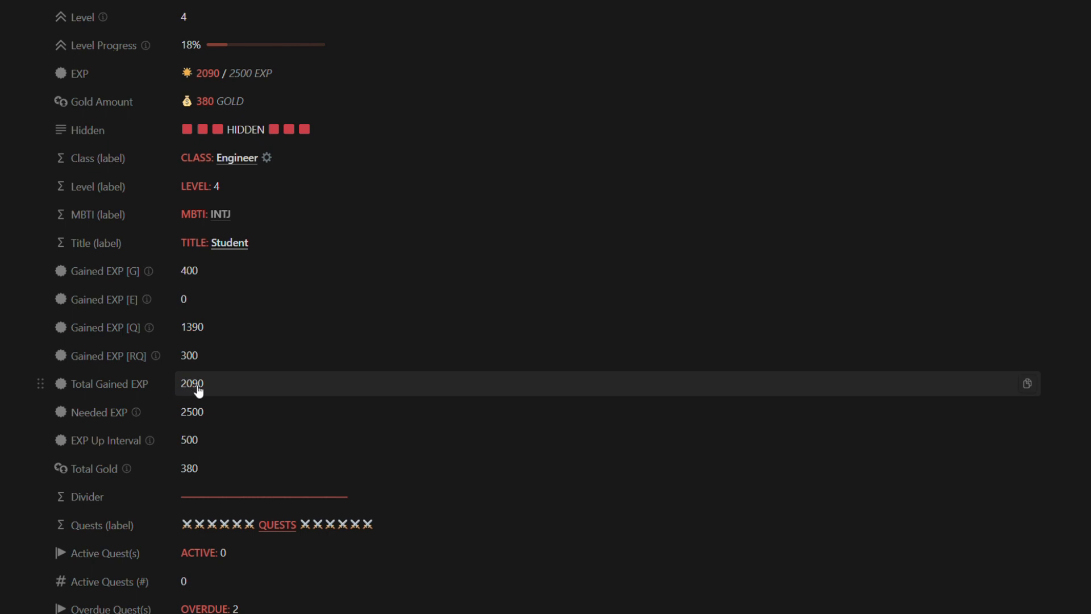
# Step: Review the Total Gained EXP formula without changing it, and read the EXP Up Interval and Total Gold descriptions
pyautogui.click(219, 387)
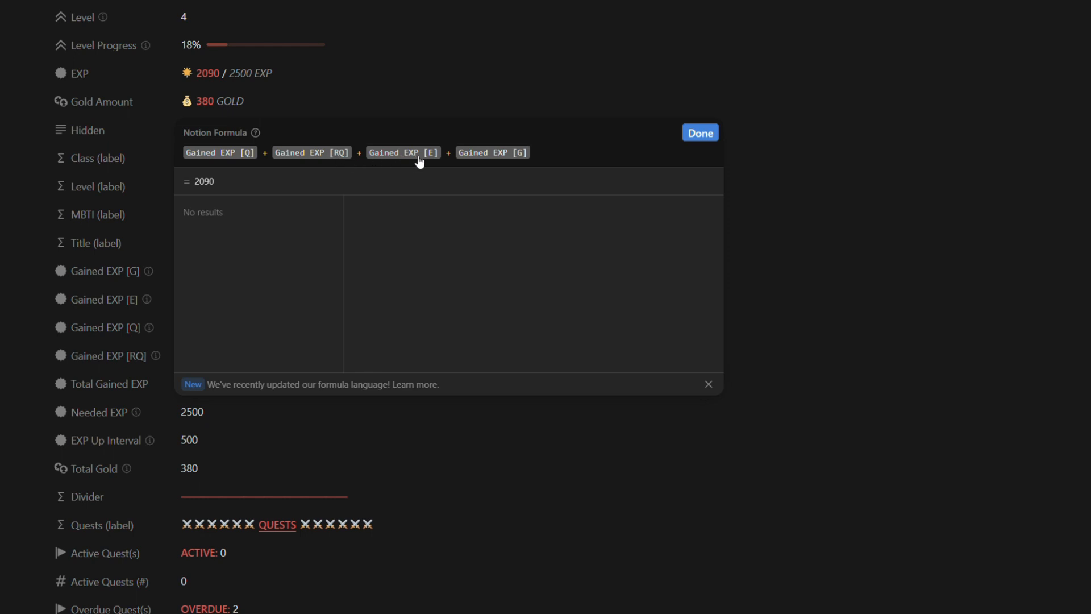
pyautogui.click(690, 134)
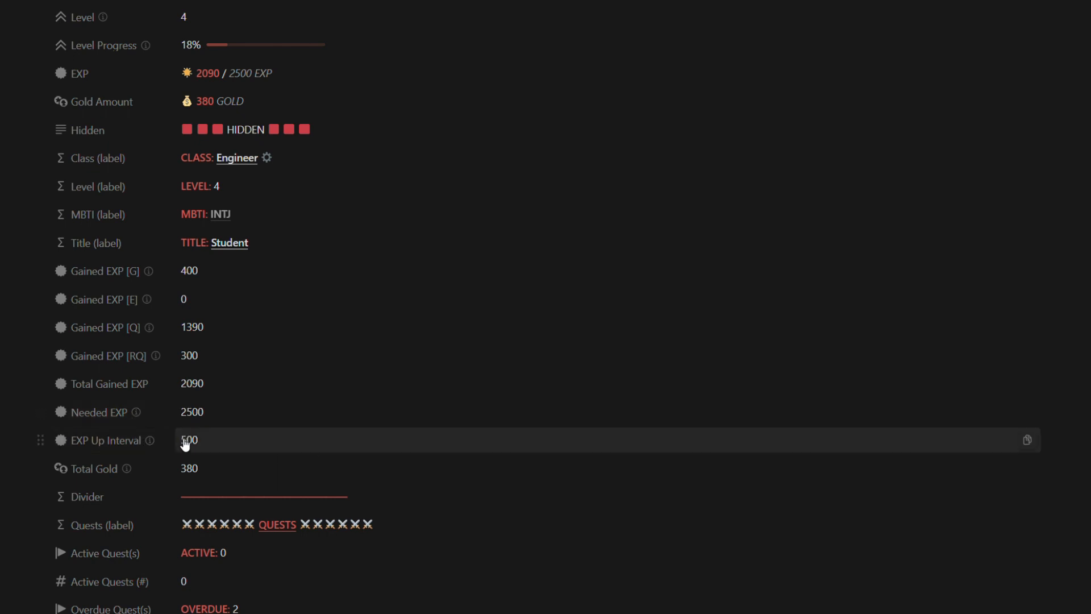
pyautogui.moveTo(139, 445)
pyautogui.moveTo(144, 477)
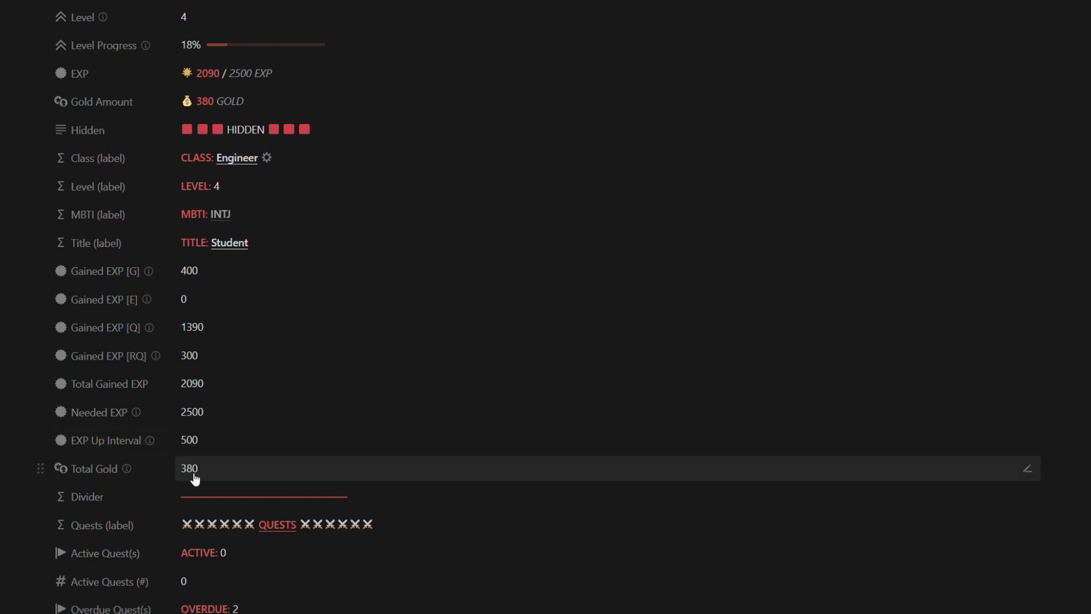
# Step: Inspect the Active Quest(s) properties, including the relation, property and calculation behind Active Quests (#), and close them without changes
pyautogui.scroll(-1, 175, 478)
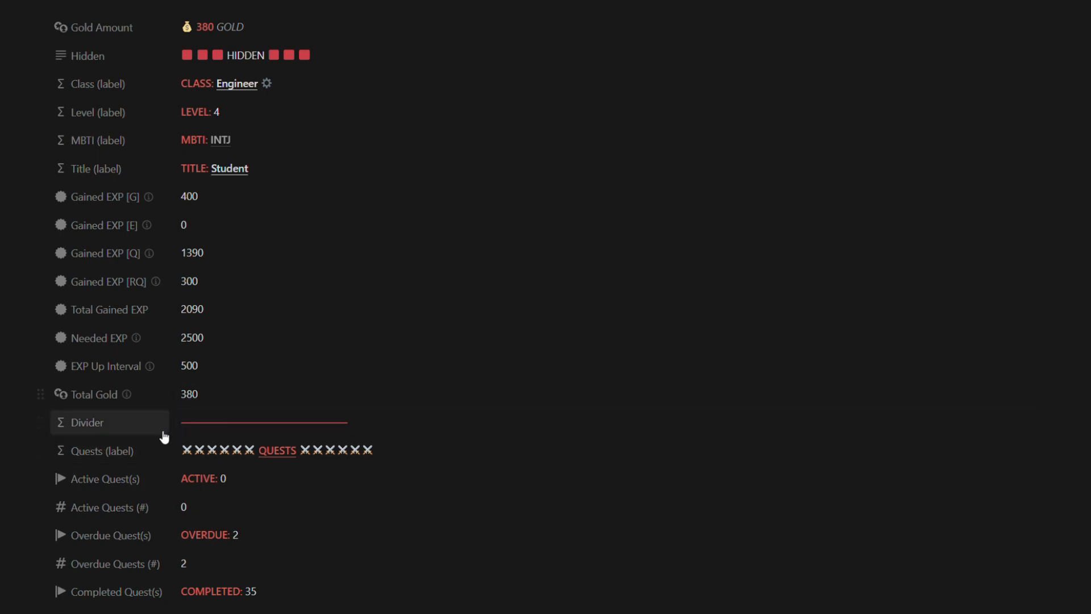
pyautogui.scroll(-1, 164, 436)
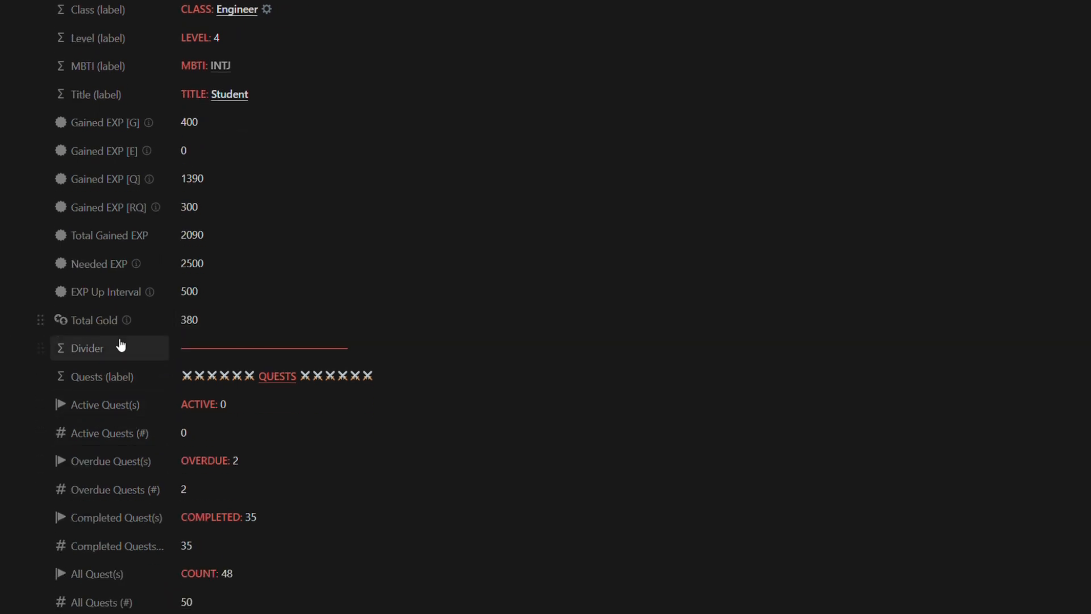
pyautogui.scroll(-1, 120, 345)
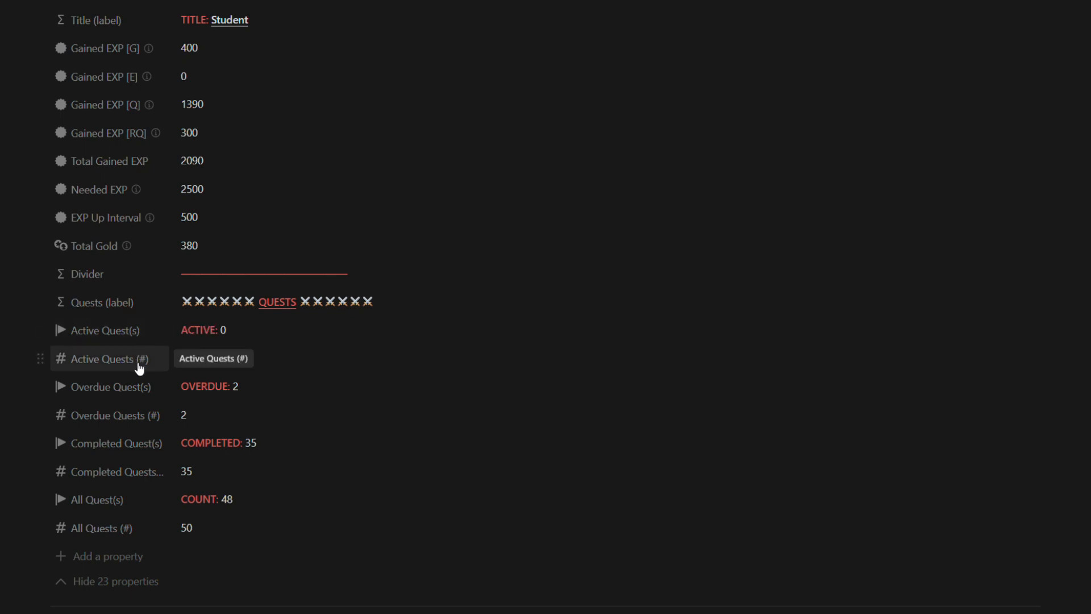
pyautogui.click(135, 344)
pyautogui.click(253, 363)
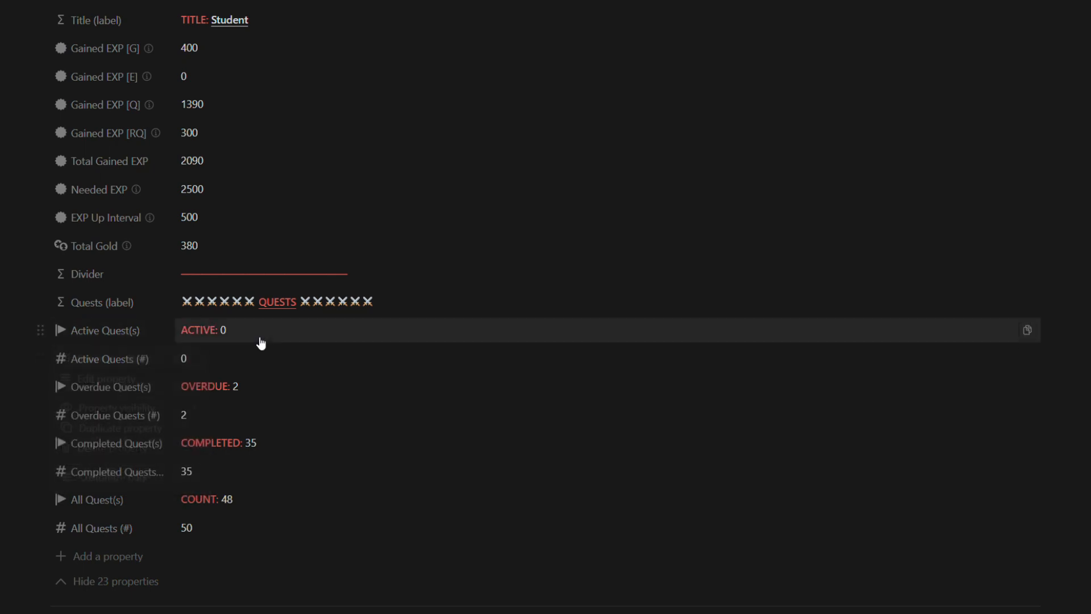
pyautogui.click(260, 340)
pyautogui.click(328, 336)
pyautogui.click(320, 356)
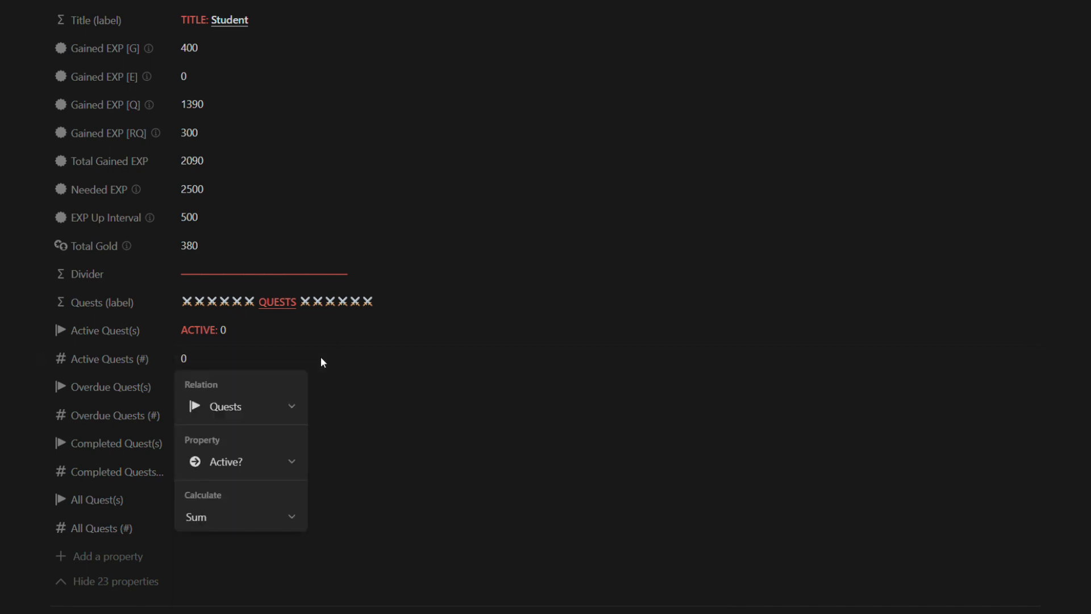
pyautogui.click(290, 356)
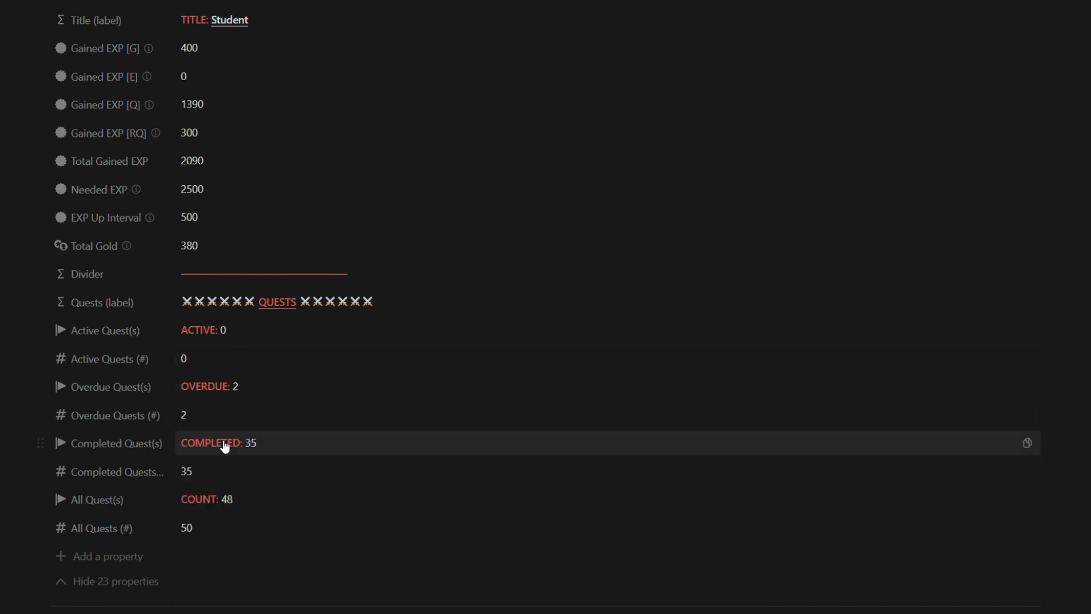
# Step: Open the profile's Quests relation, look through its linked pages in the Quest(s) DB, and close the list
pyautogui.scroll(-2, 211, 477)
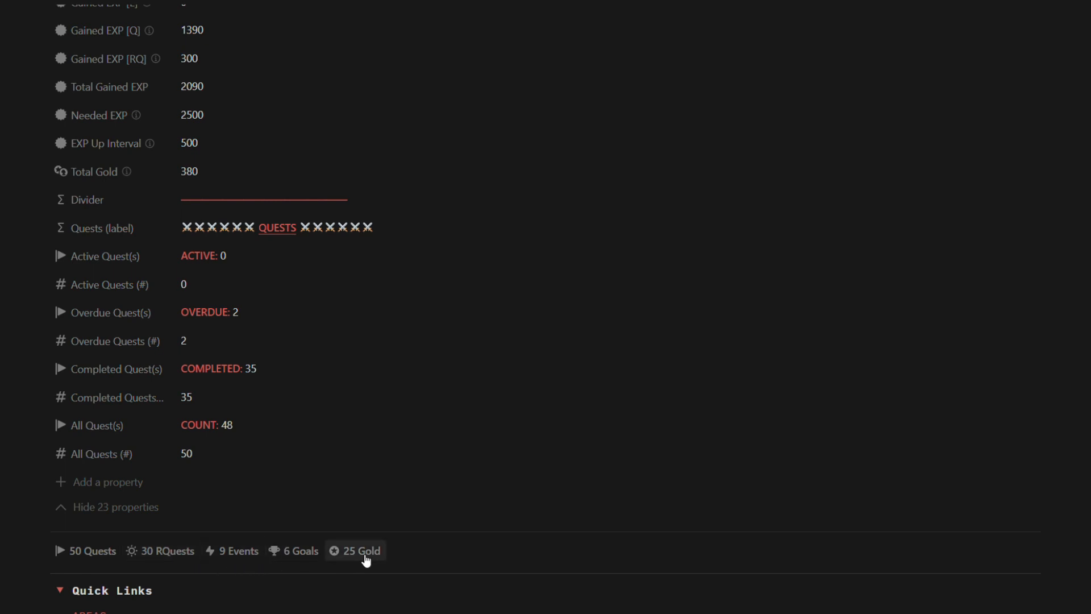
pyautogui.click(94, 551)
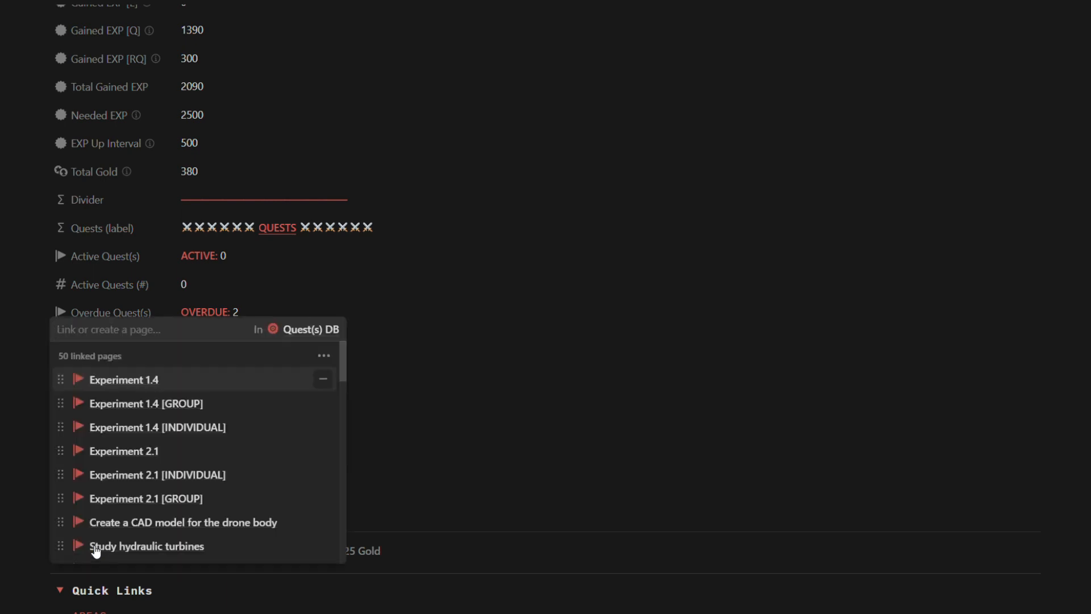
pyautogui.scroll(-5, 212, 448)
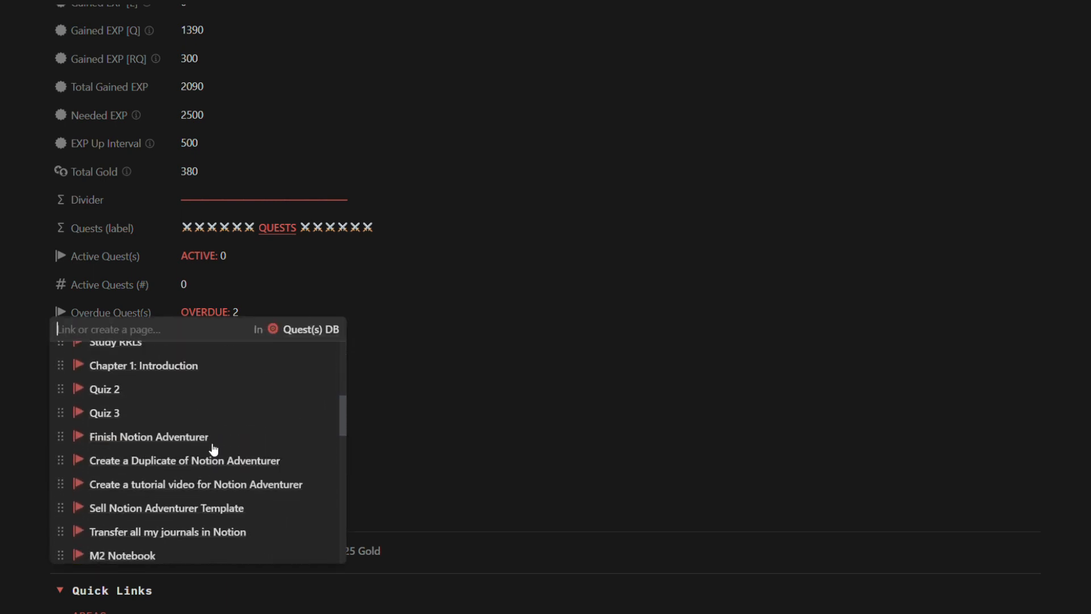
pyautogui.scroll(-5, 213, 449)
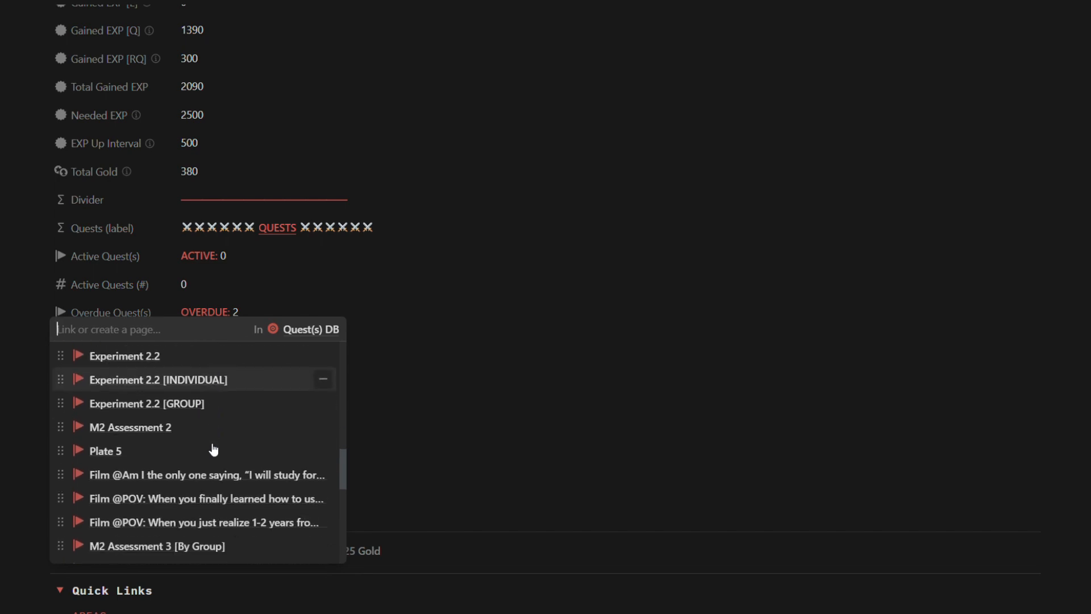
pyautogui.scroll(-15, 213, 449)
pyautogui.scroll(3, 213, 448)
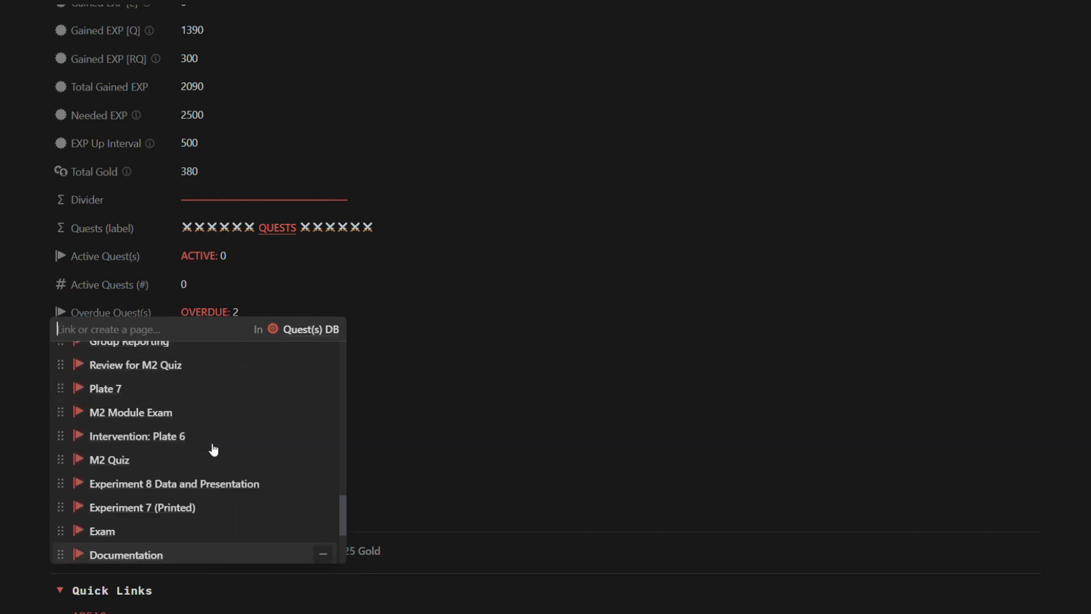
pyautogui.scroll(15, 213, 449)
pyautogui.scroll(-10, 215, 450)
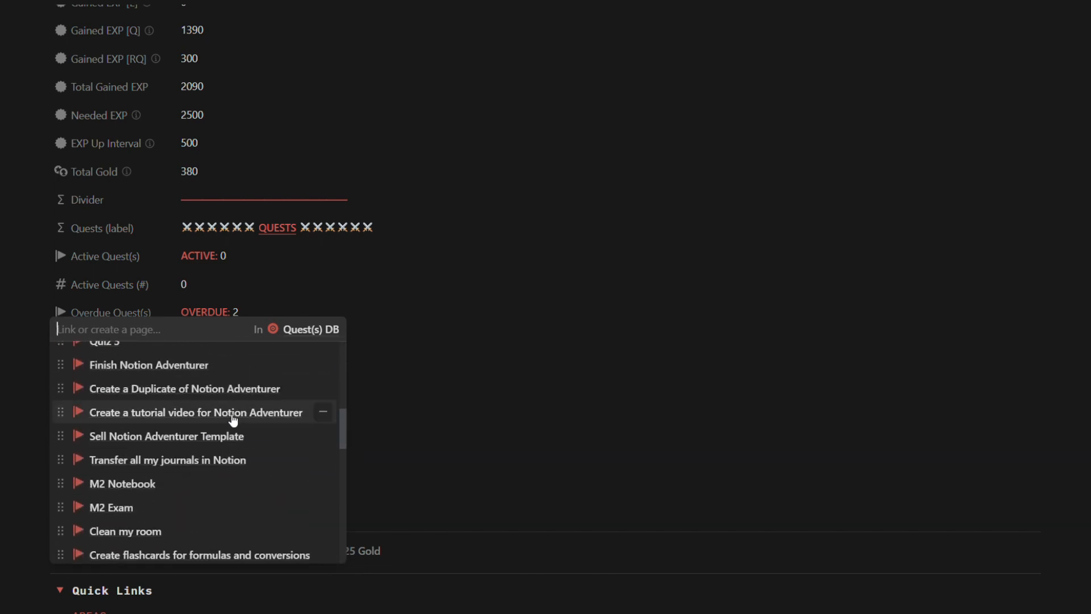
pyautogui.scroll(-5, 232, 417)
pyautogui.scroll(-3, 233, 420)
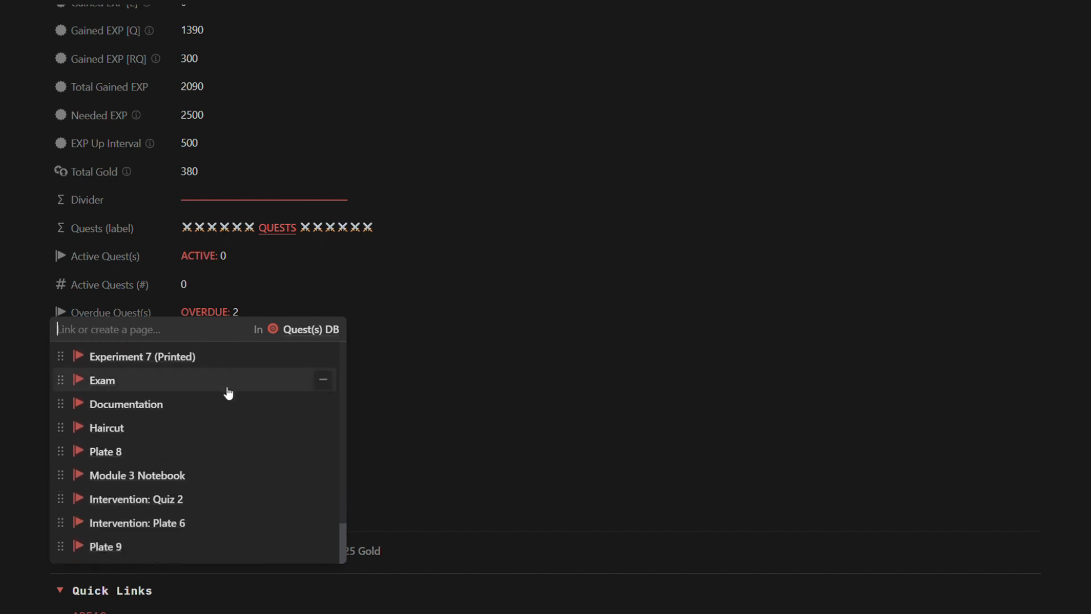
pyautogui.click(431, 404)
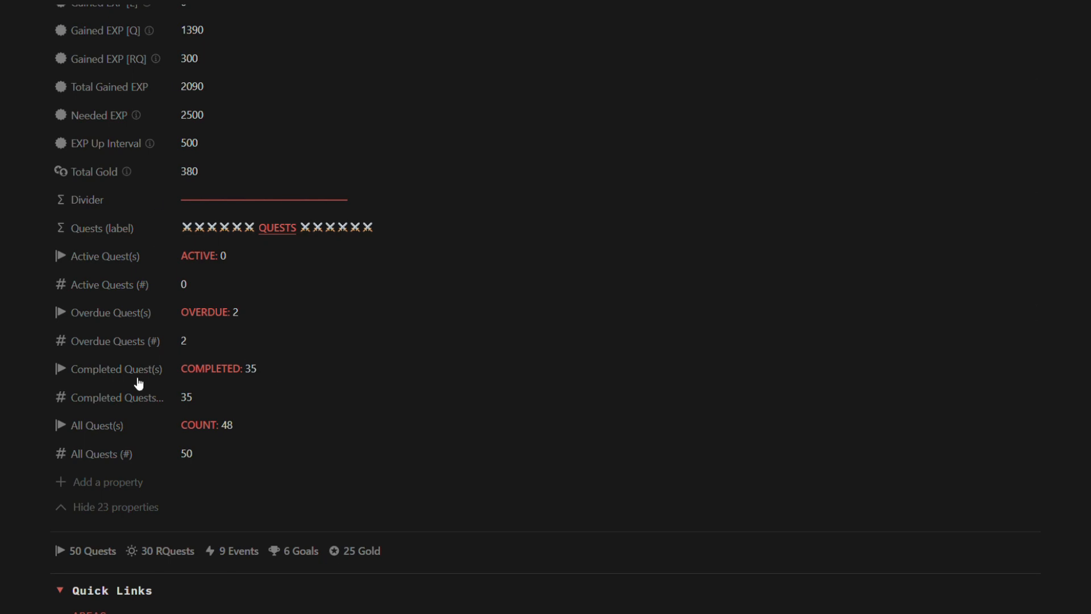
# Step: Hide the extra profile properties again and return to the start of the profile page
pyautogui.click(95, 507)
pyautogui.scroll(5, 146, 361)
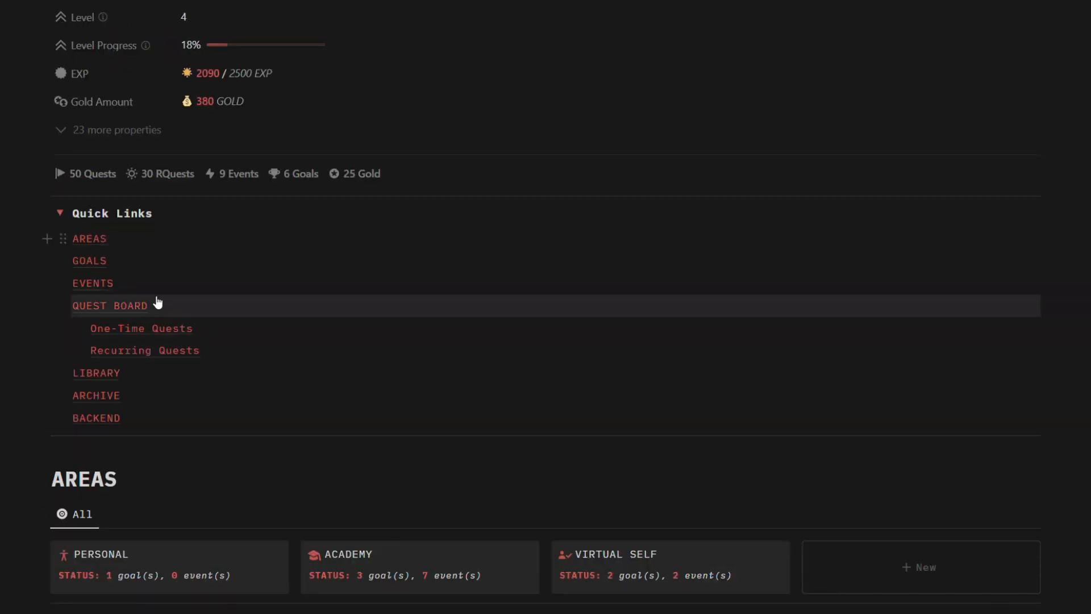
pyautogui.scroll(5, 146, 299)
pyautogui.moveTo(151, 275)
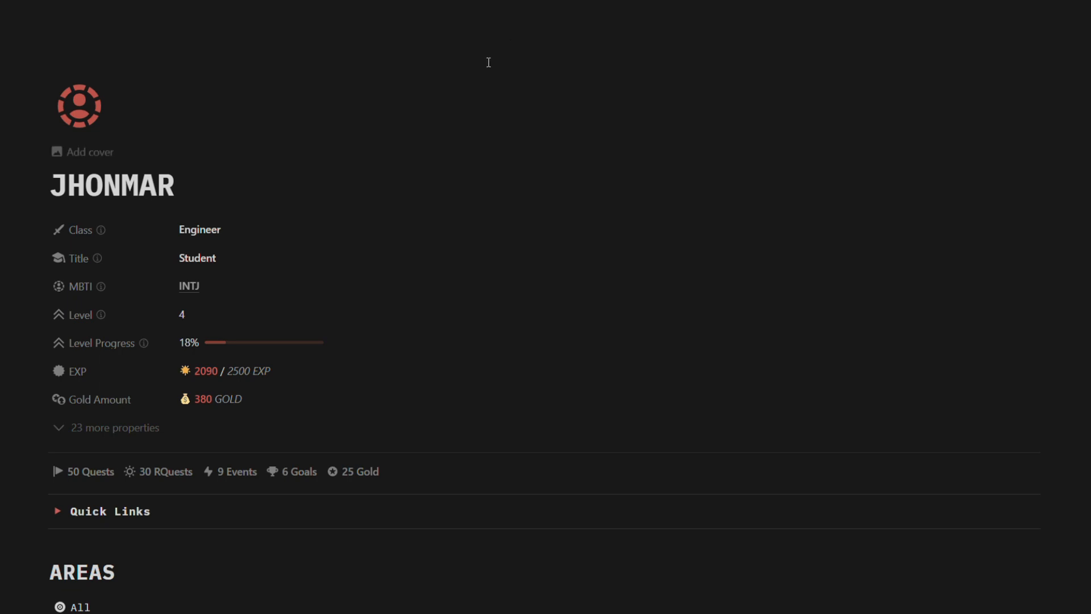
# Step: Open the New Area template of the Areas database for editing, expand its 3 hidden properties, and go back to the profile page
pyautogui.scroll(-4, 479, 180)
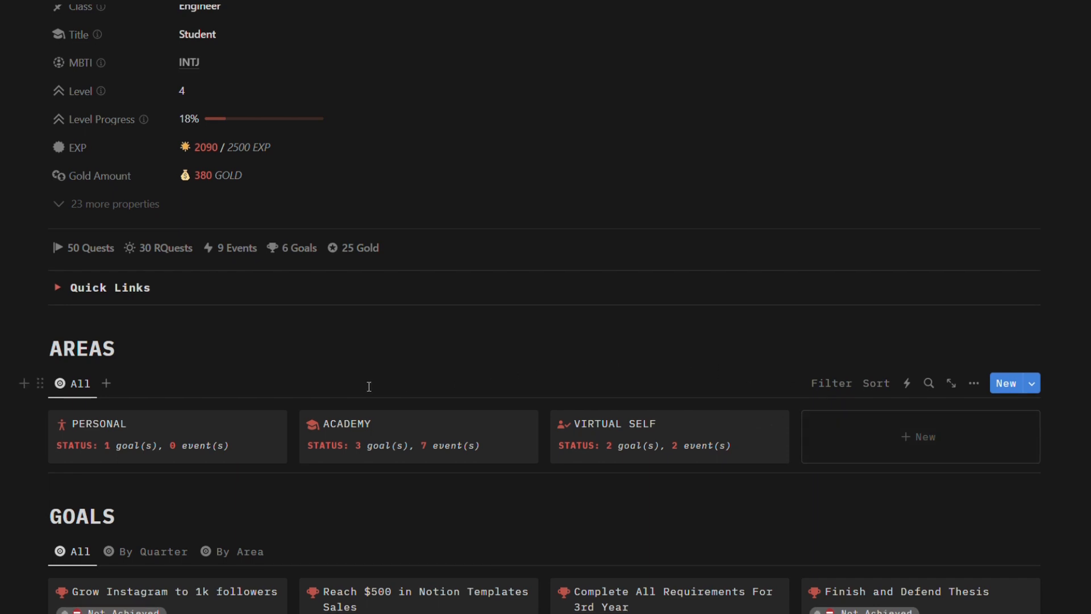
pyautogui.scroll(-1, 369, 383)
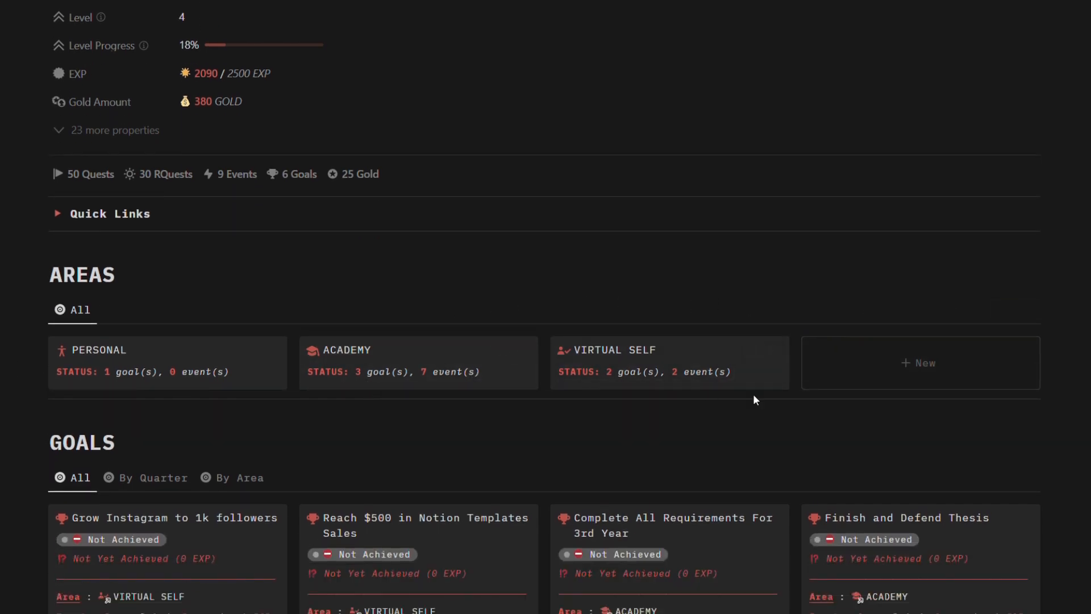
pyautogui.click(1032, 310)
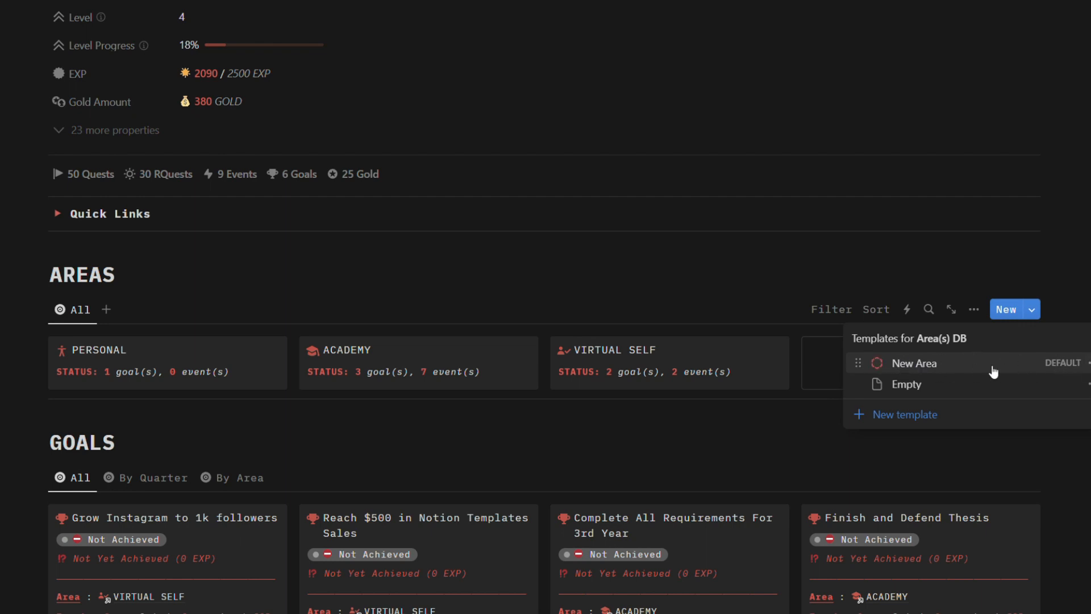
pyautogui.click(1087, 364)
pyautogui.click(1032, 370)
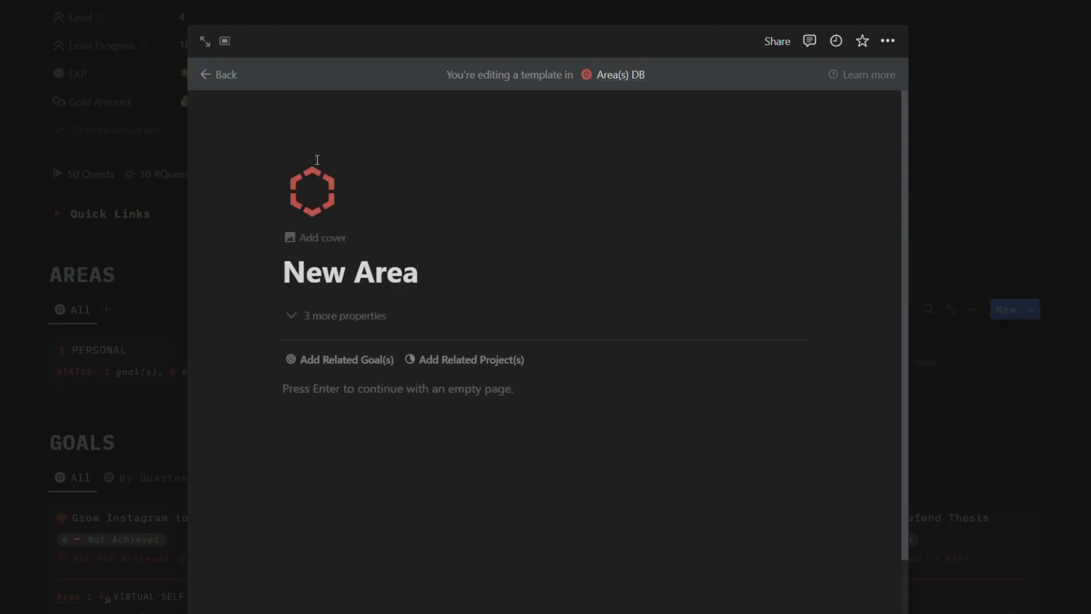
pyautogui.click(318, 316)
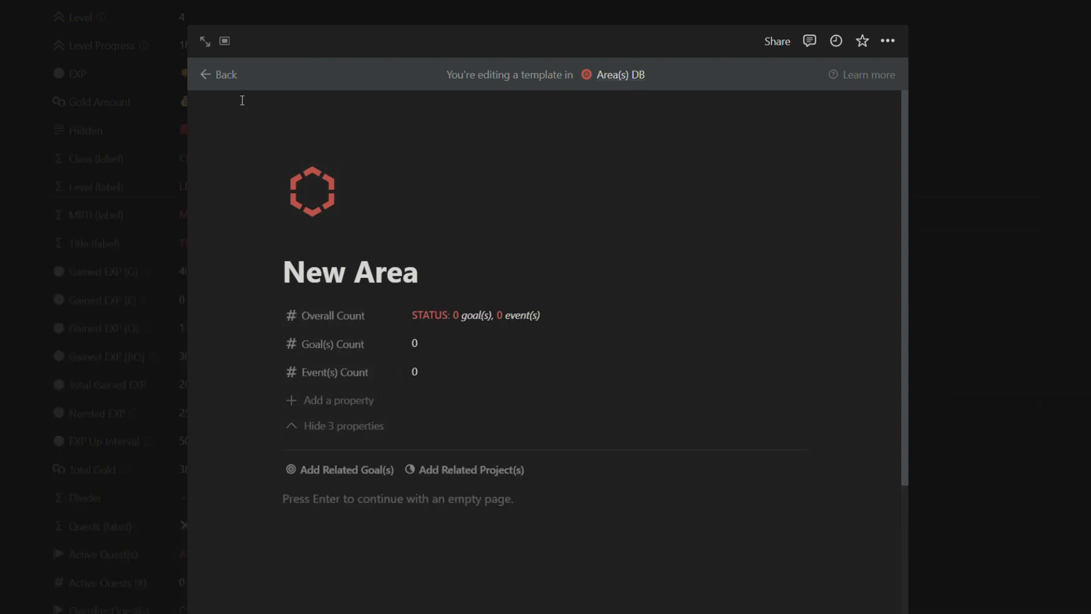
pyautogui.click(226, 74)
# Step: Open the PERSONAL area from the profile's Areas section and review its list of content sections
pyautogui.scroll(-15, 268, 204)
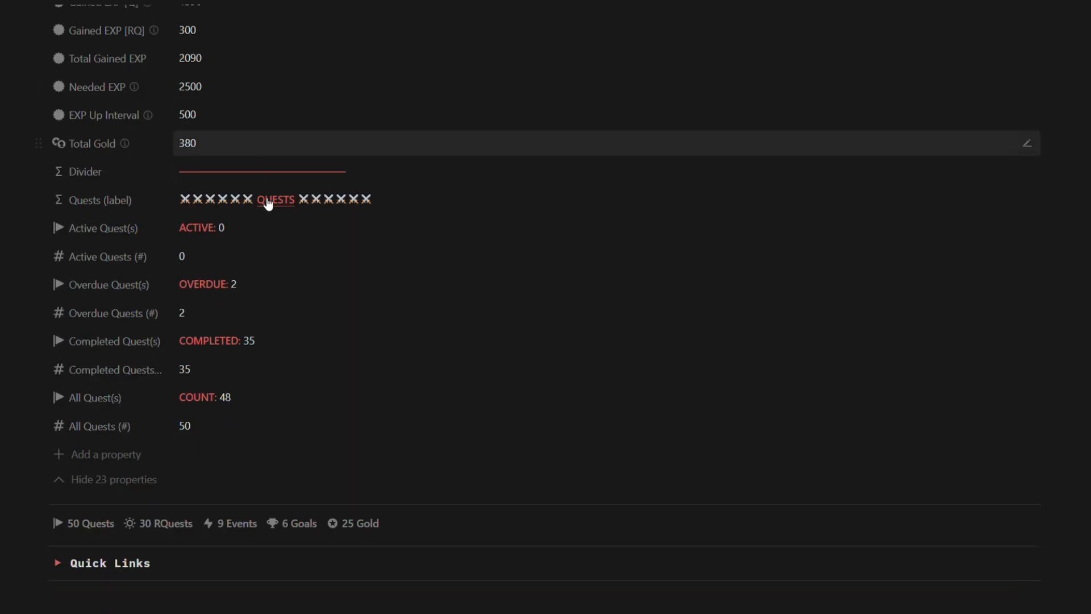
pyautogui.scroll(8, 127, 358)
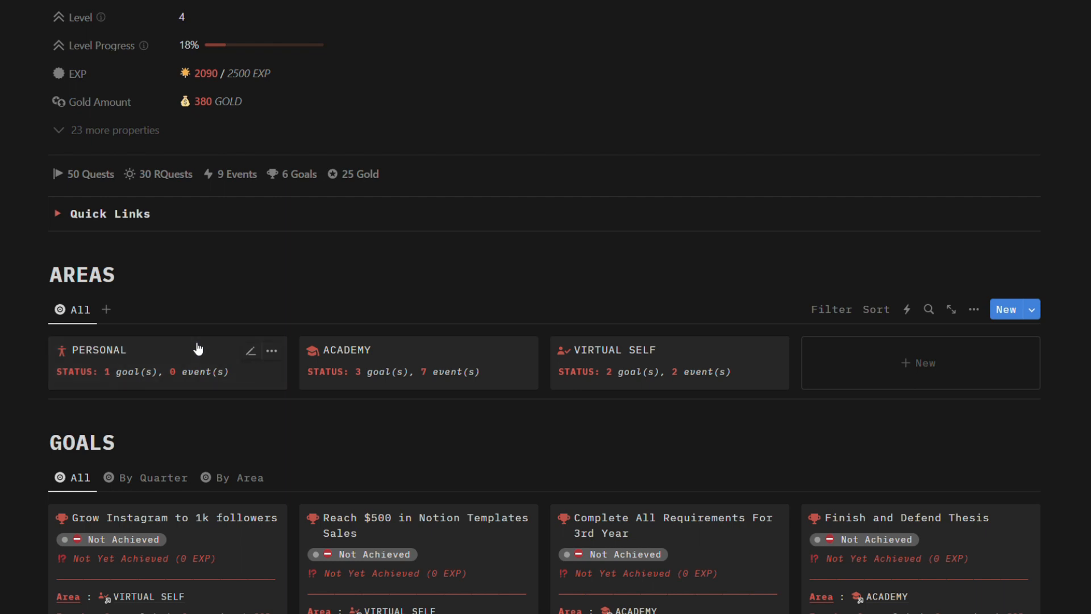
pyautogui.click(197, 348)
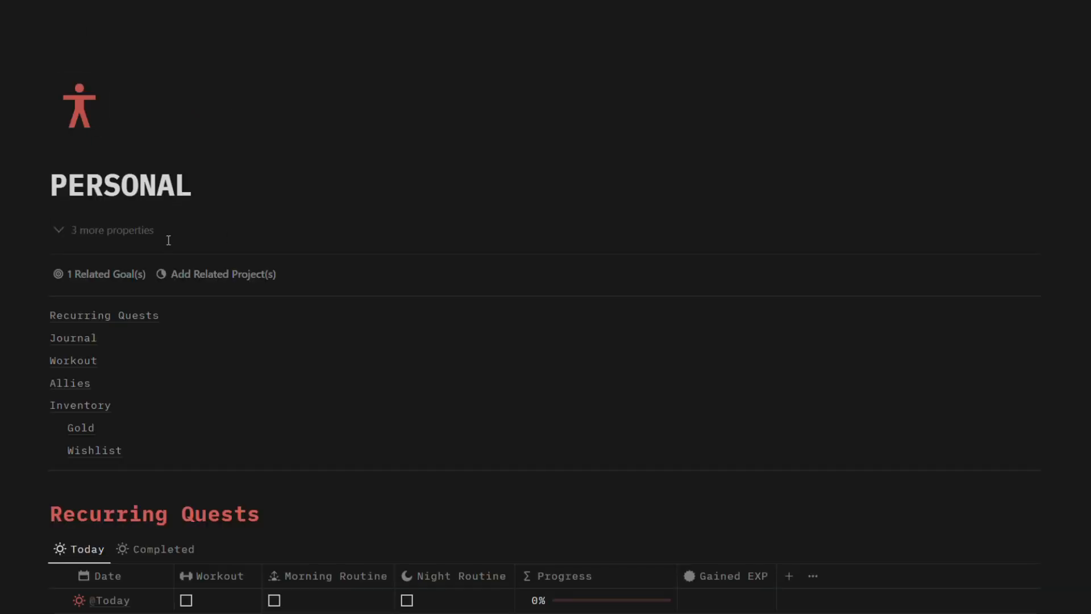
pyautogui.scroll(-1, 167, 240)
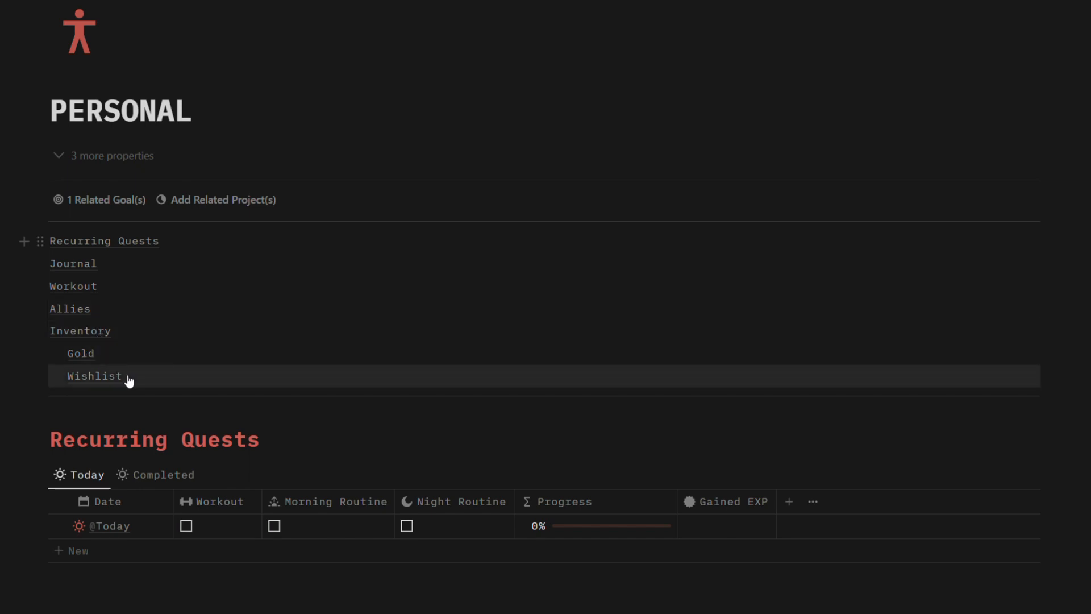
pyautogui.scroll(-4, 133, 381)
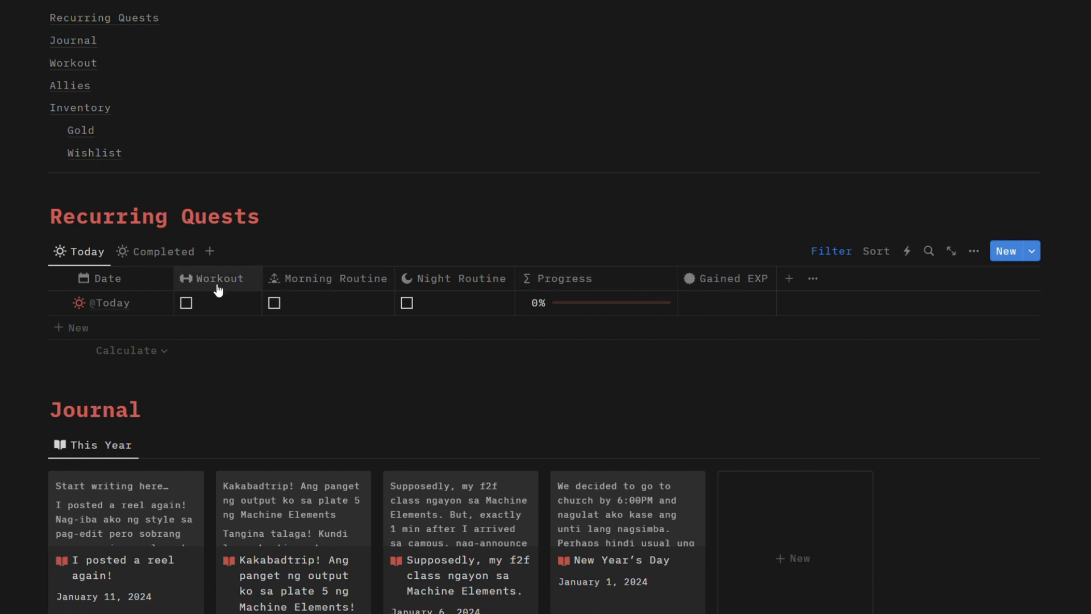
pyautogui.click(190, 304)
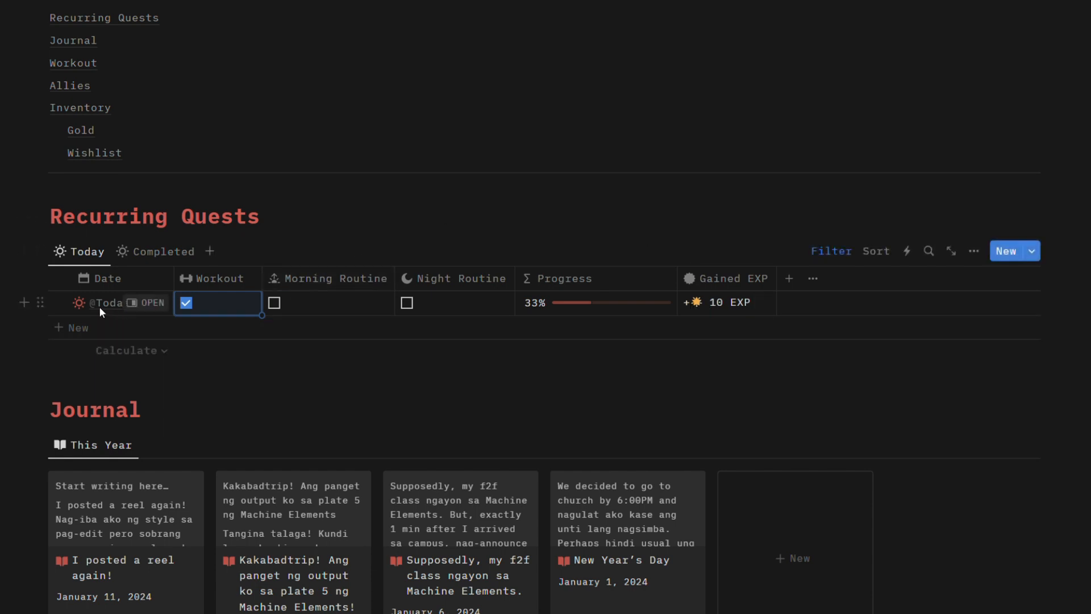
pyautogui.click(274, 303)
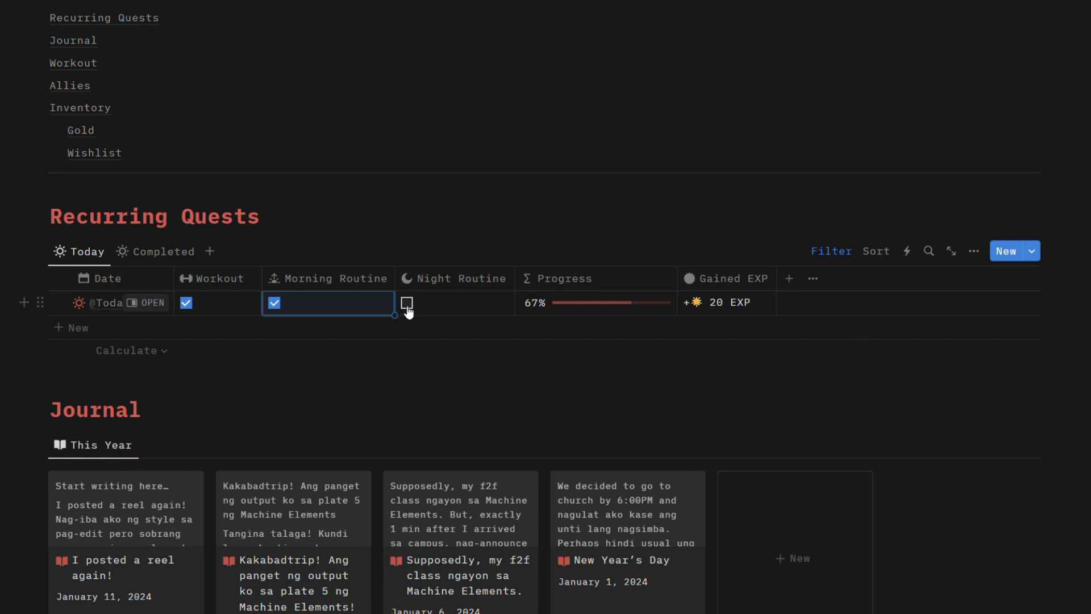
pyautogui.click(449, 246)
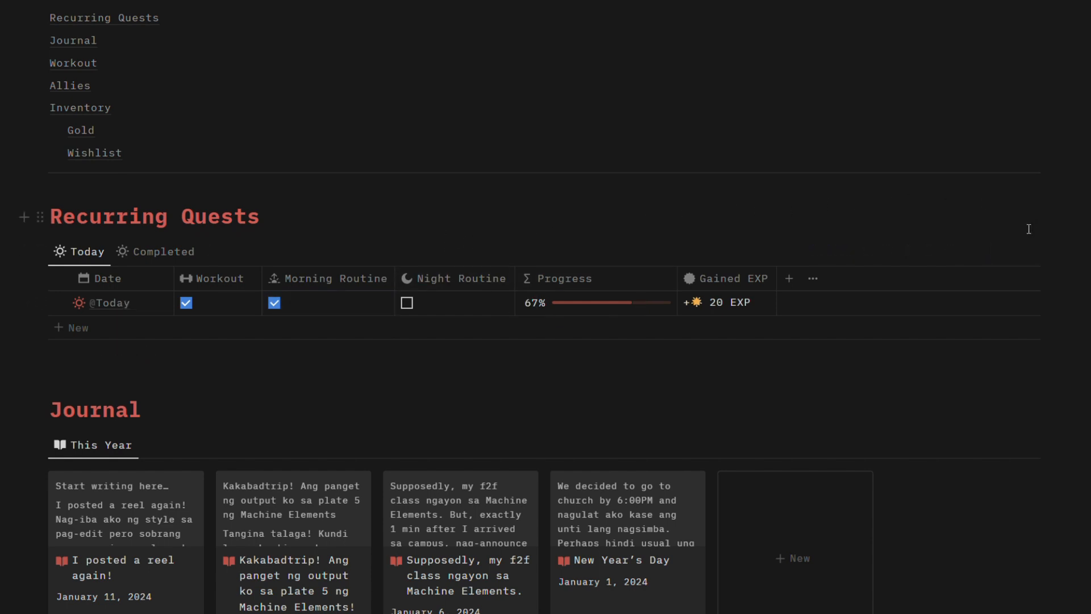
pyautogui.click(1031, 255)
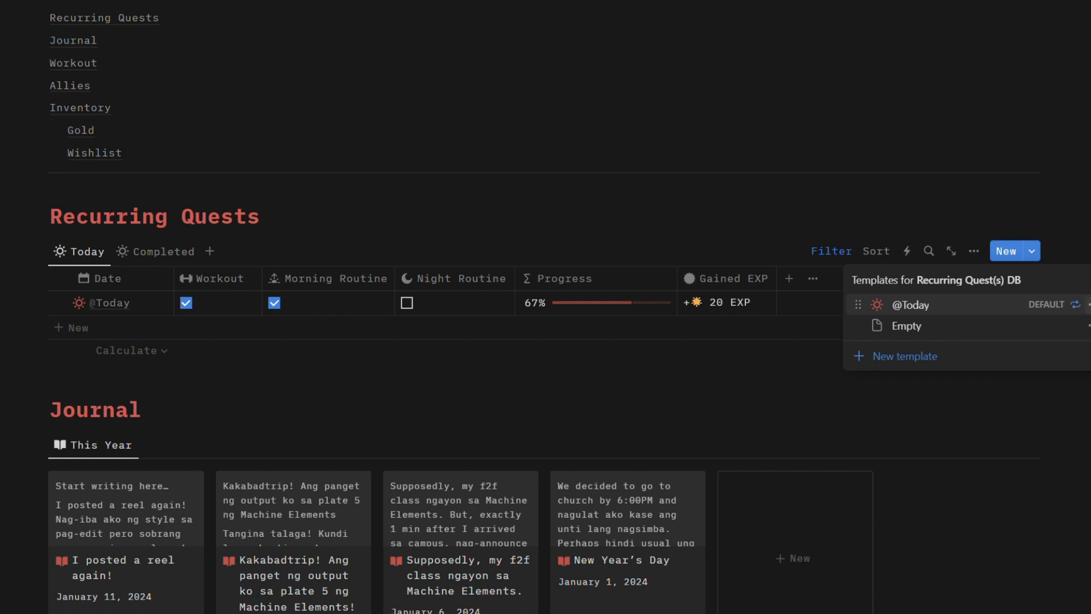
pyautogui.click(1087, 304)
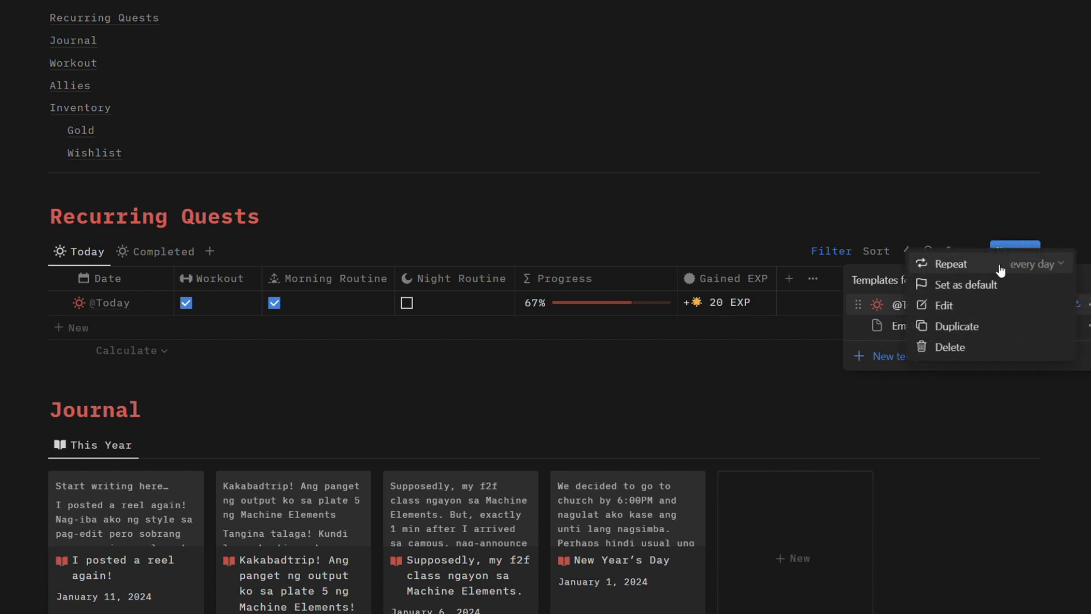
pyautogui.click(1037, 265)
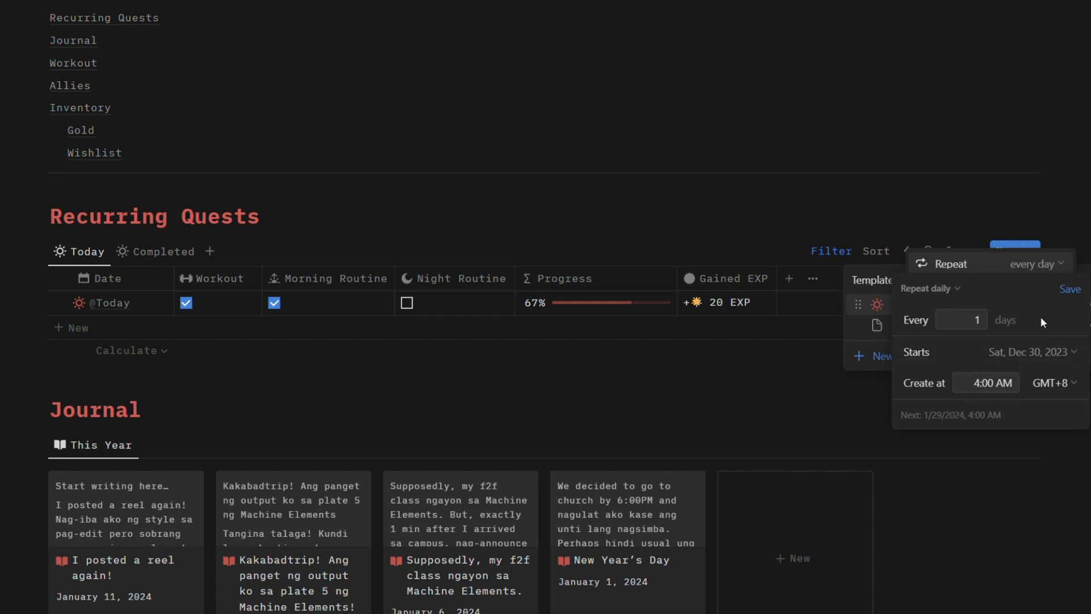
pyautogui.click(1072, 289)
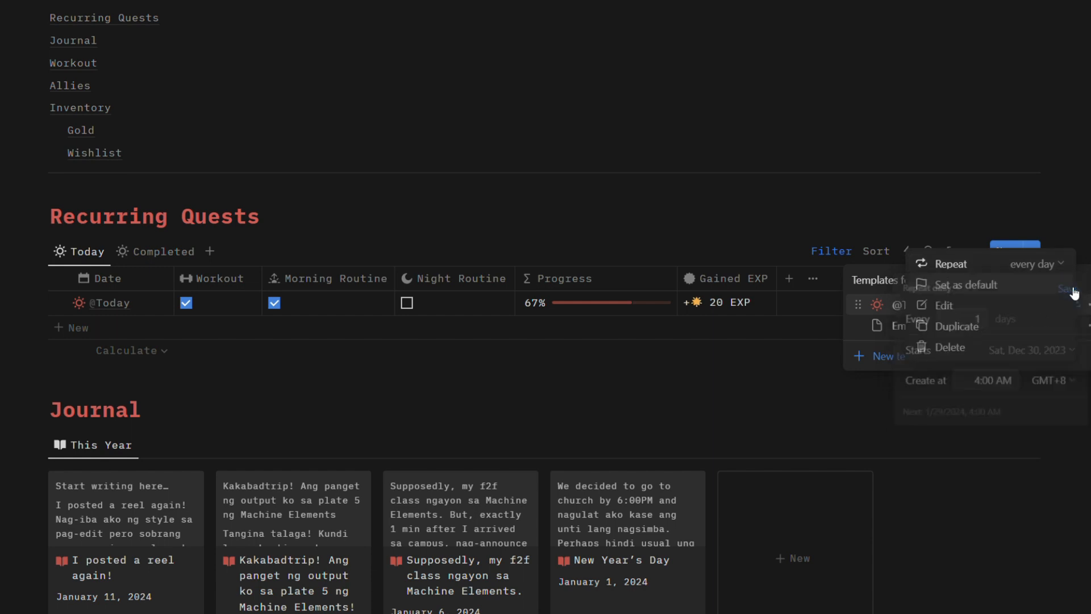
pyautogui.click(1082, 250)
pyautogui.click(621, 177)
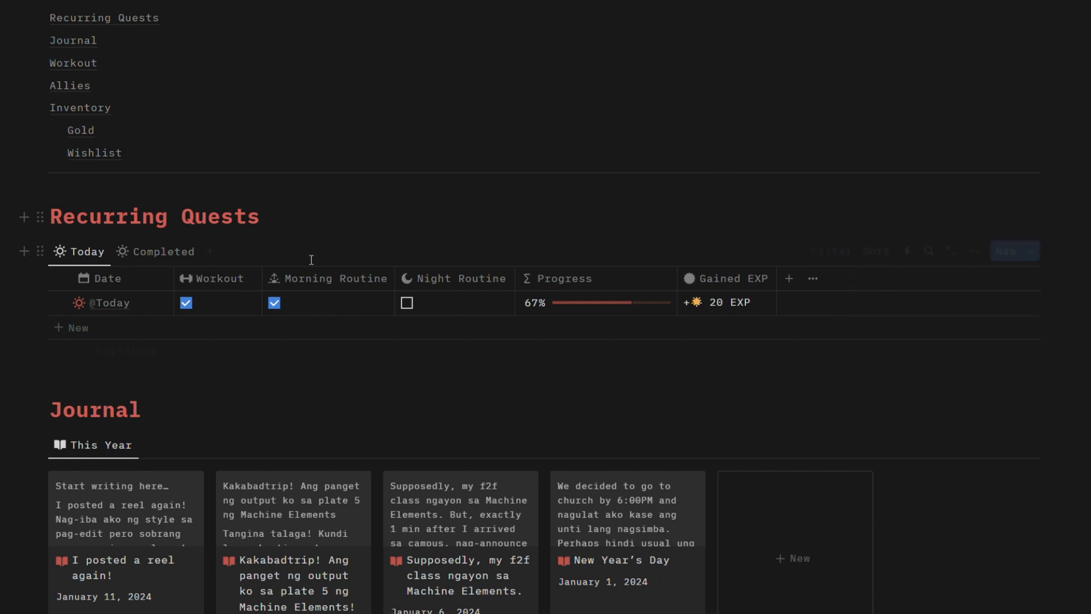
# Step: Create a new Journal entry from the default template, widen its page preview to look over the media and writing placeholders, and close it
pyautogui.scroll(-1, 268, 340)
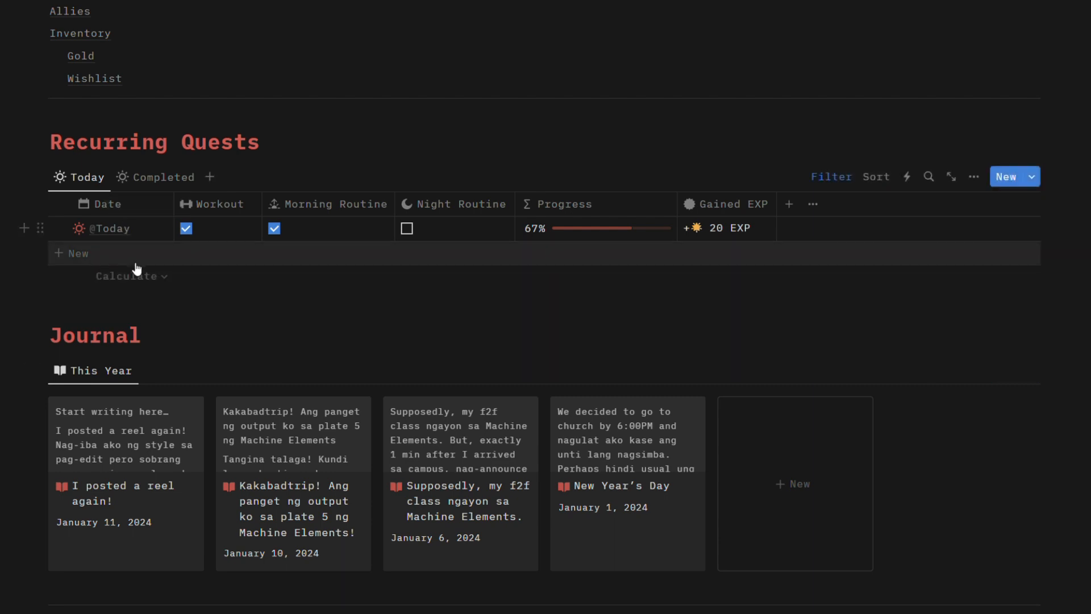
pyautogui.scroll(-2, 136, 265)
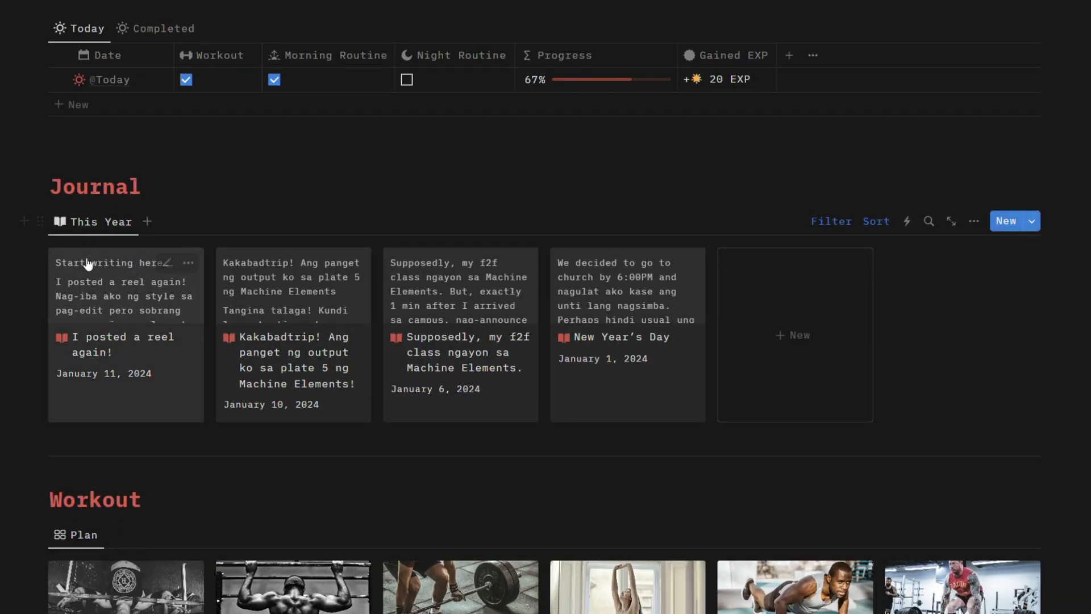
pyautogui.scroll(-2, 171, 392)
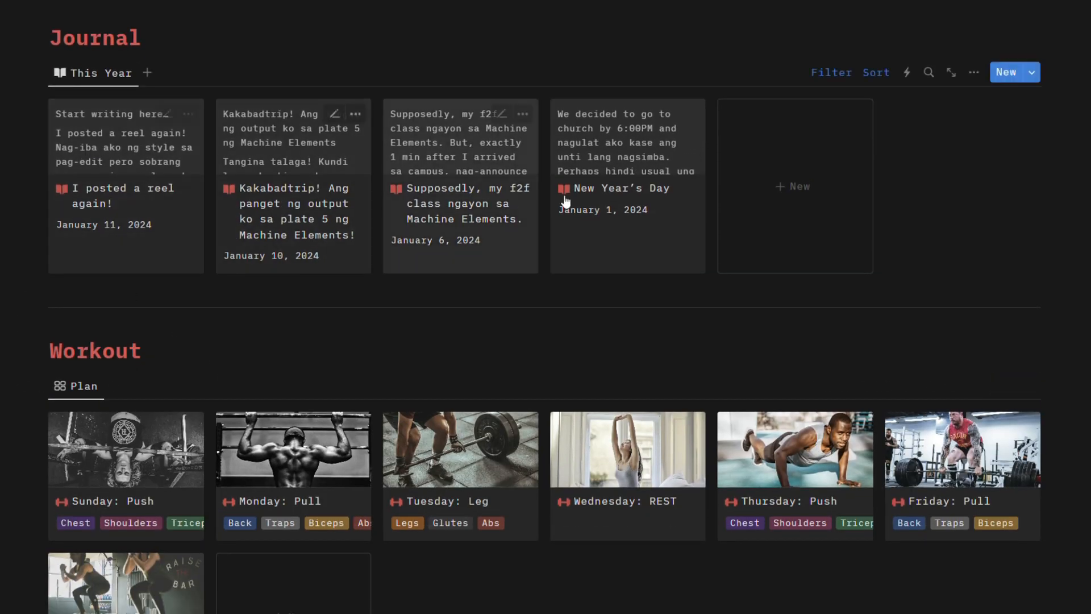
pyautogui.click(1006, 72)
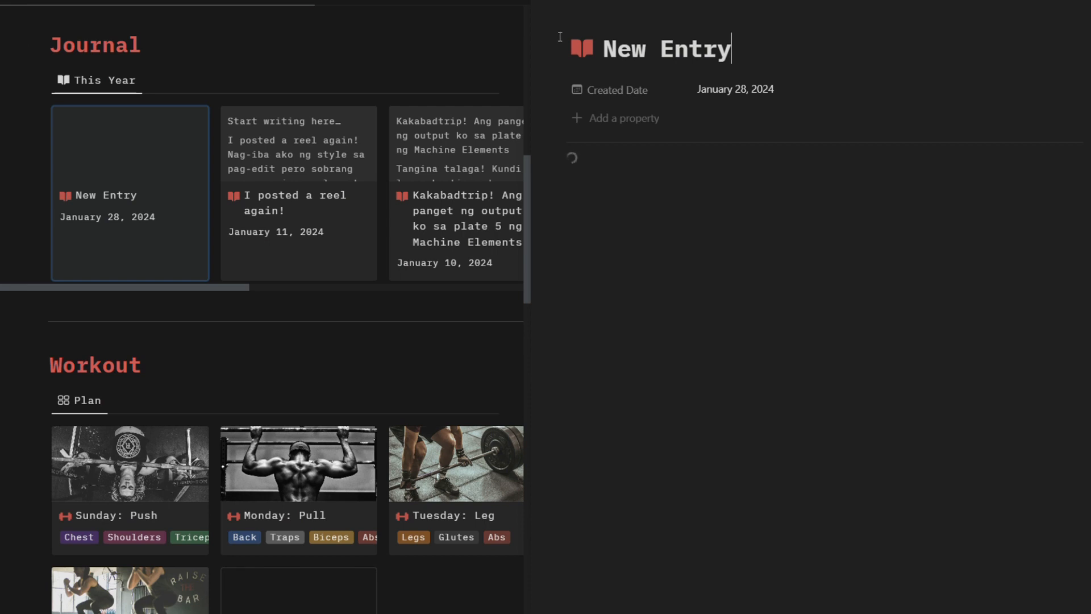
pyautogui.moveTo(530, 177); pyautogui.dragTo(165, 190)
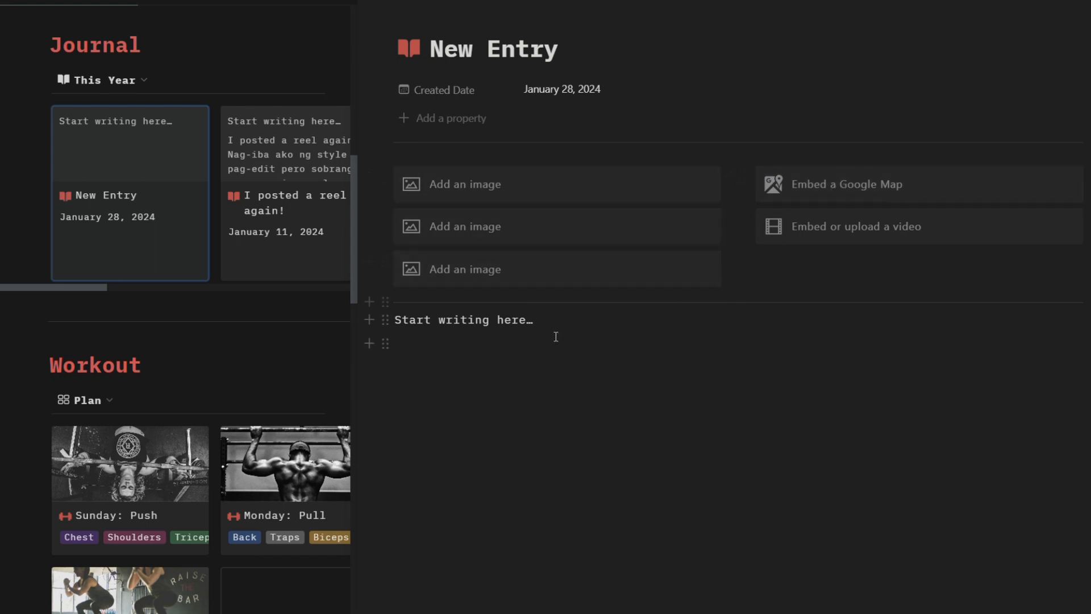
pyautogui.click(580, 358)
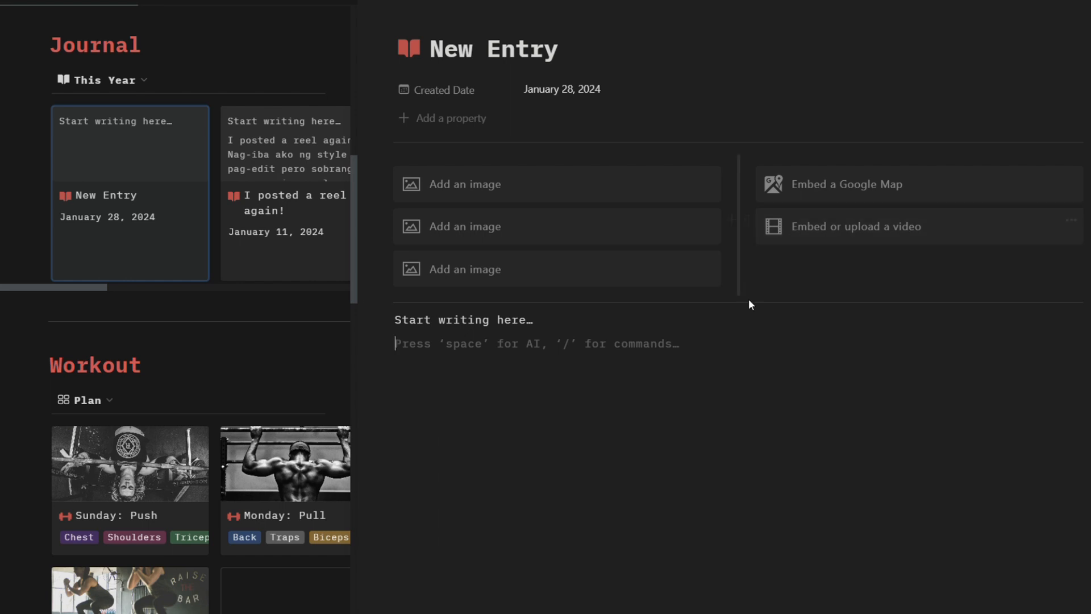
pyautogui.click(801, 278)
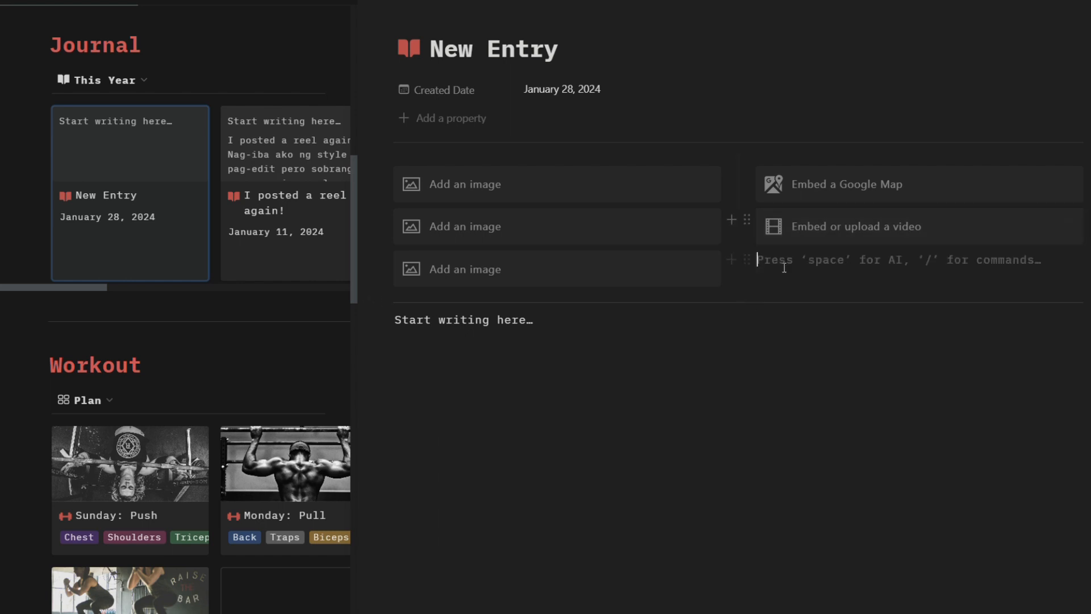
pyautogui.click(377, 3)
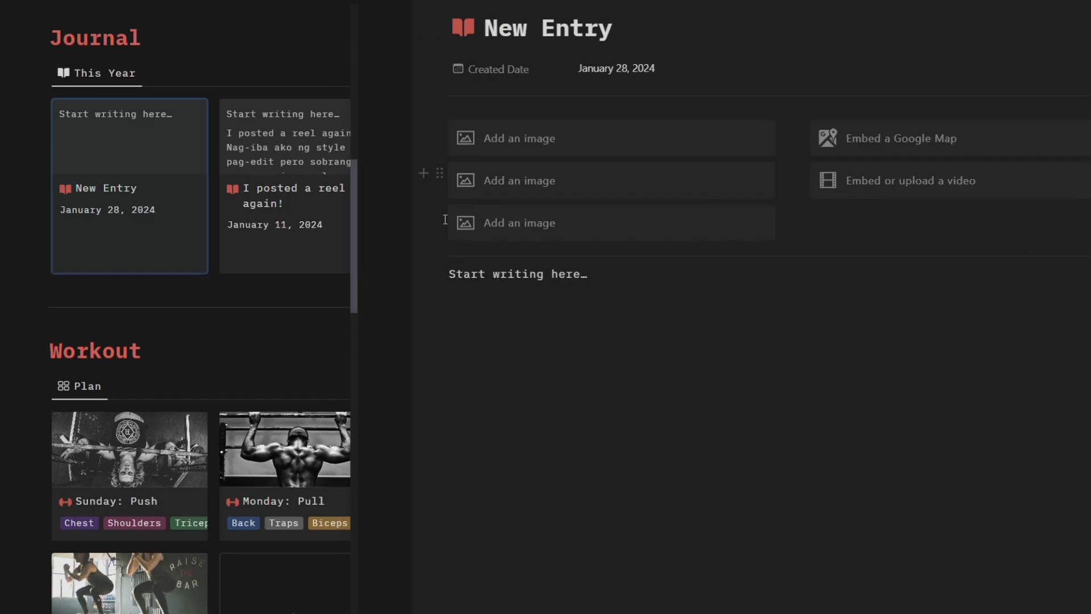
# Step: Open the Sunday: Push plan in the Workout section, review its target areas and exercise table, and close it
pyautogui.scroll(-4, 470, 262)
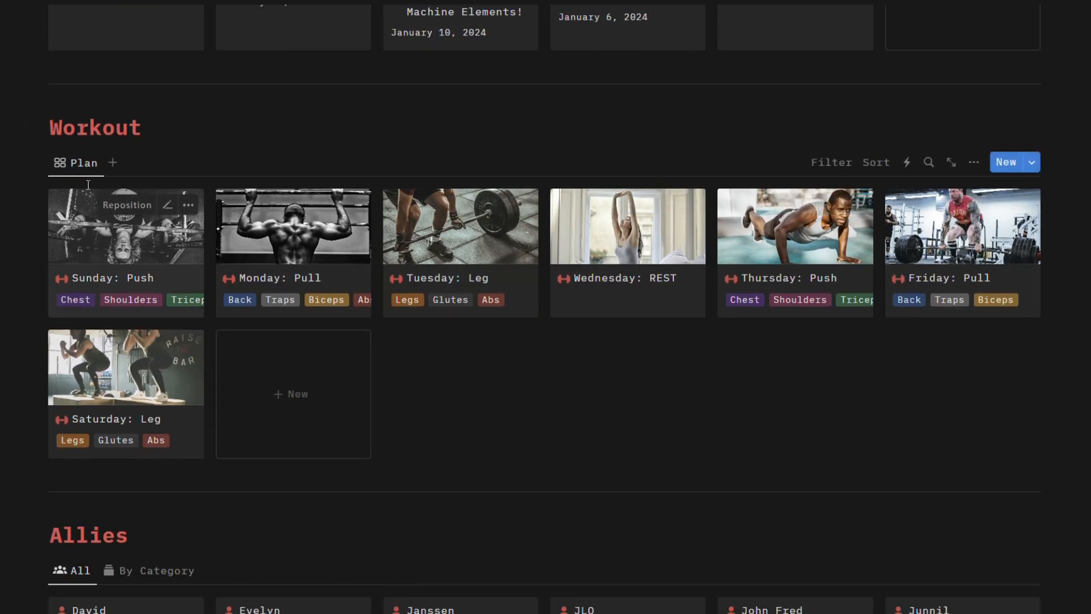
pyautogui.click(98, 256)
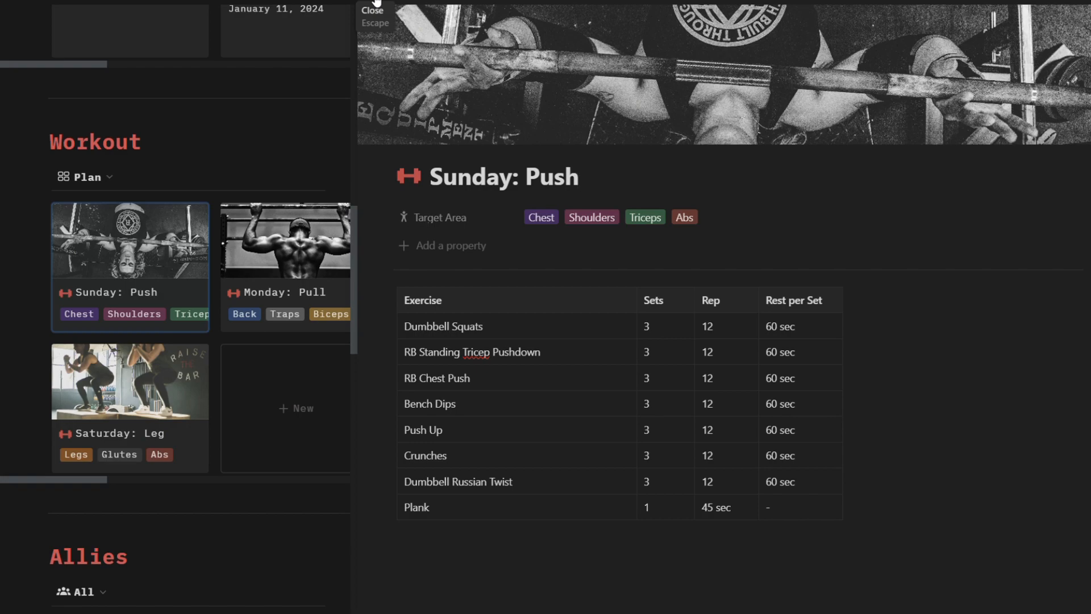
pyautogui.click(377, 5)
# Step: Look over the contact cards in the Allies section and switch them to the By Category view
pyautogui.scroll(-5, 397, 221)
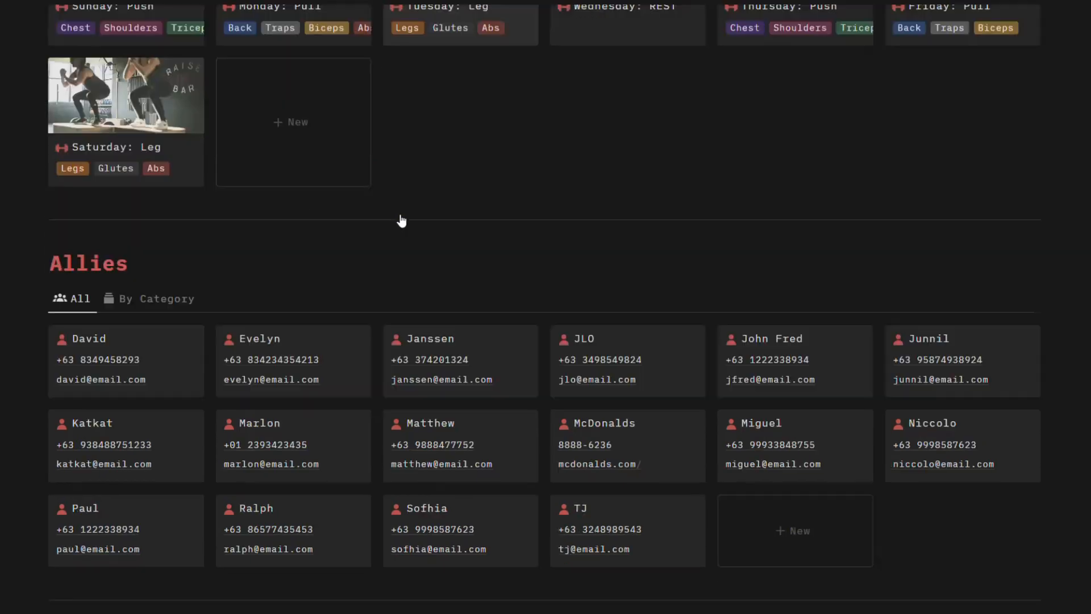
pyautogui.scroll(-4, 398, 222)
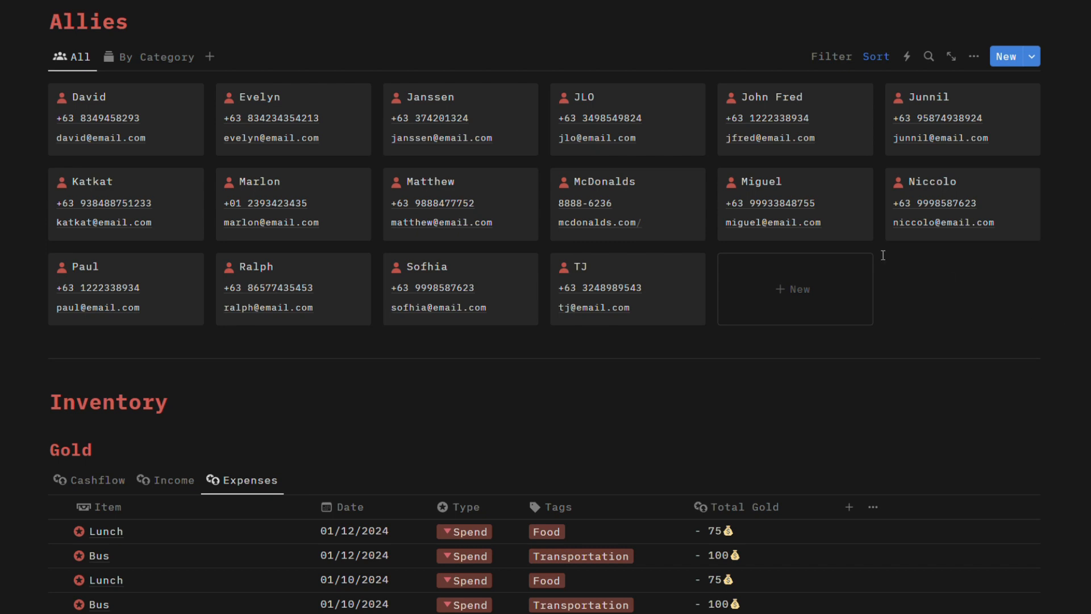
pyautogui.click(166, 61)
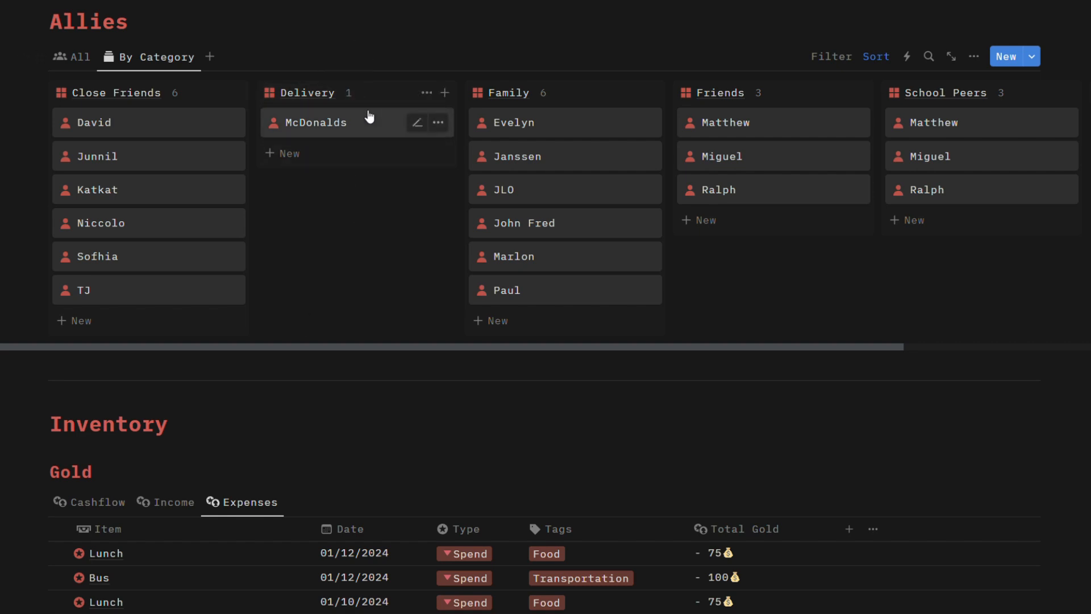
# Step: Look over the Gold expenses in the Inventory section and check the Type options of the first Lunch entry
pyautogui.scroll(-3, 296, 359)
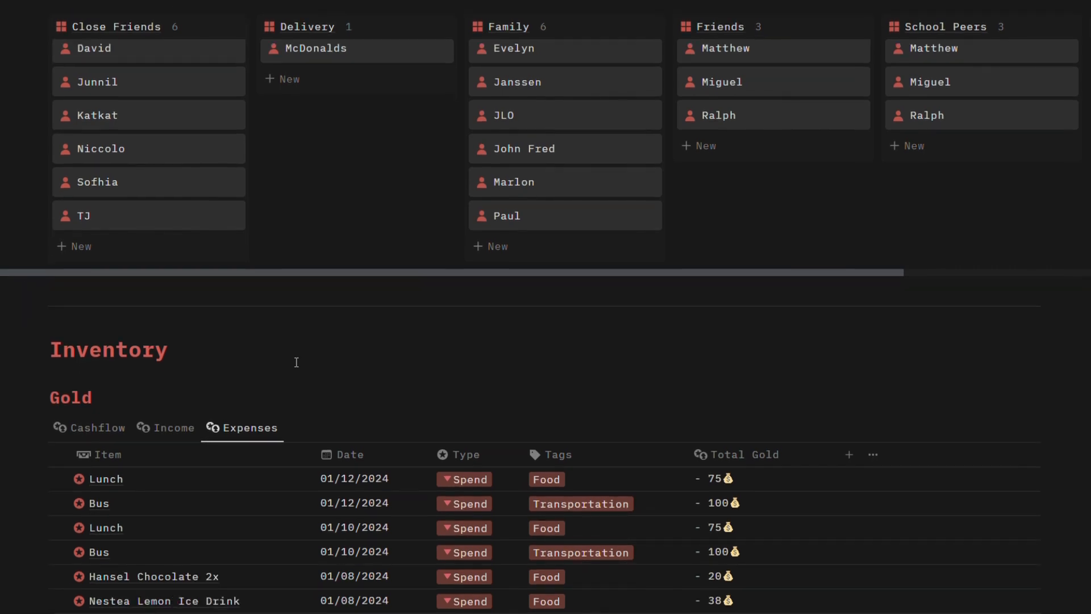
pyautogui.scroll(-3, 295, 359)
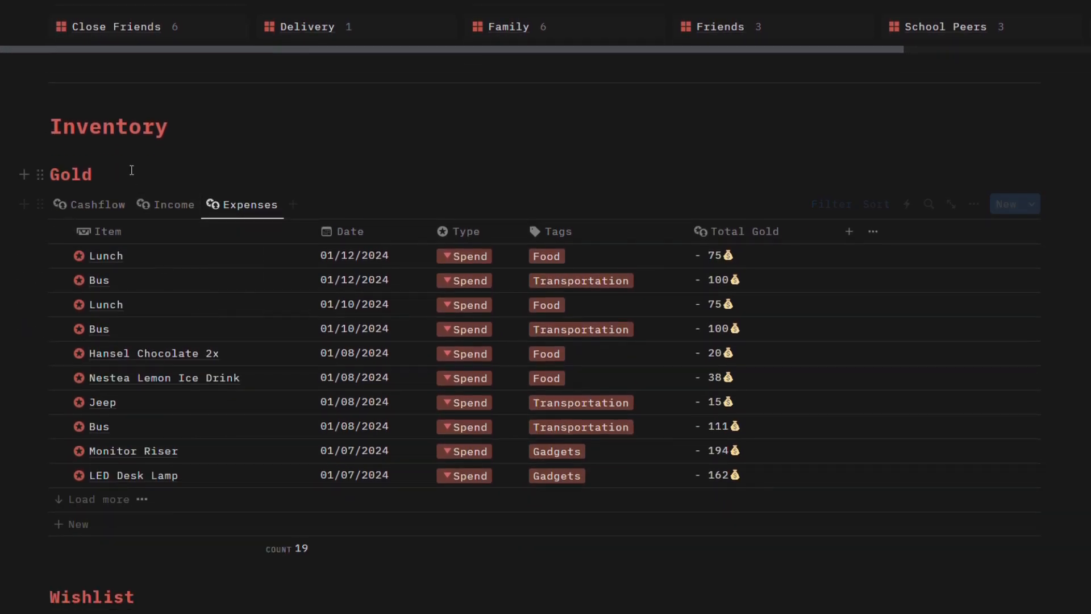
pyautogui.scroll(-3, 136, 163)
pyautogui.scroll(1, 135, 169)
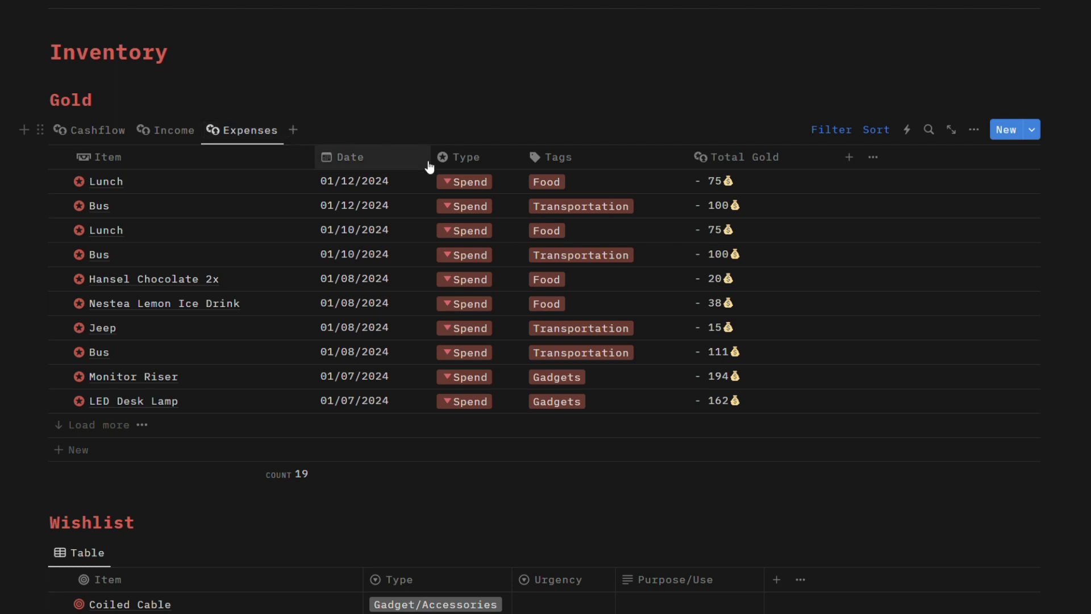
pyautogui.click(463, 183)
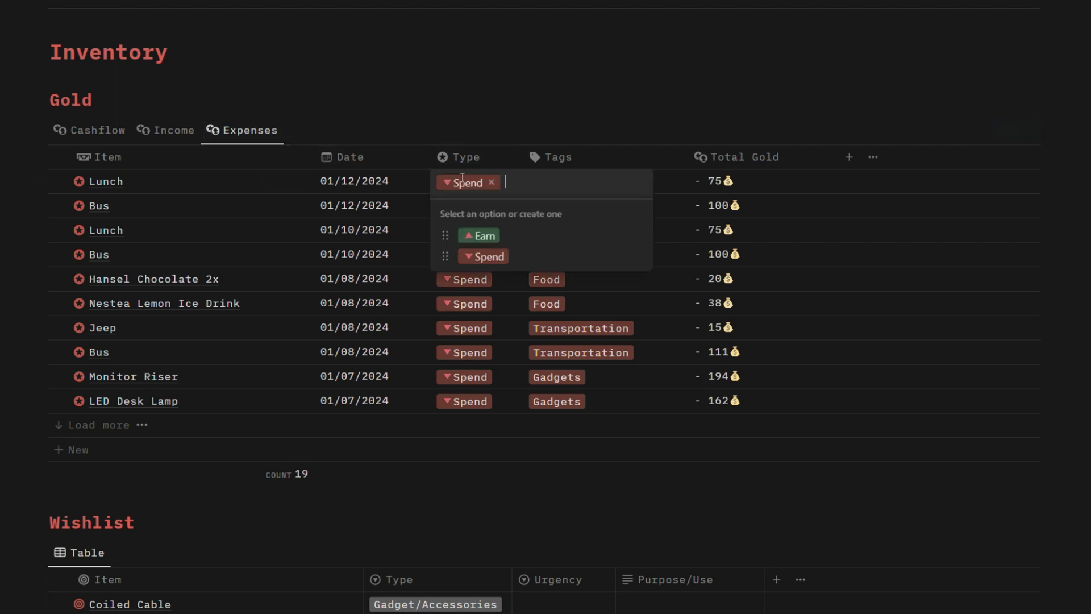
pyautogui.press('Escape')
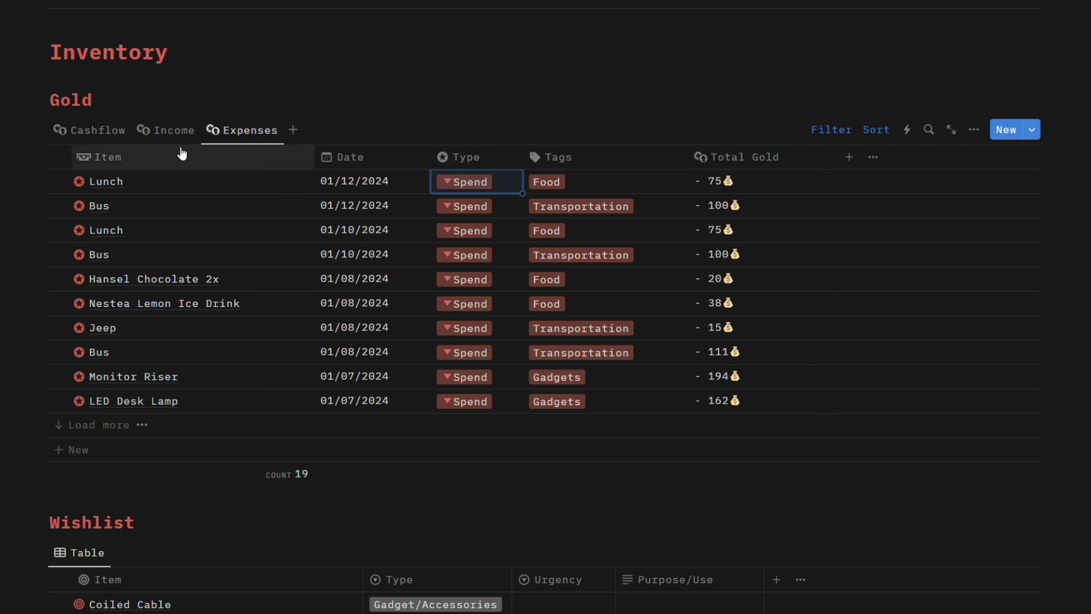
# Step: Review the Income and Cashflow views of the Gold table, and return to the Expenses view
pyautogui.click(180, 129)
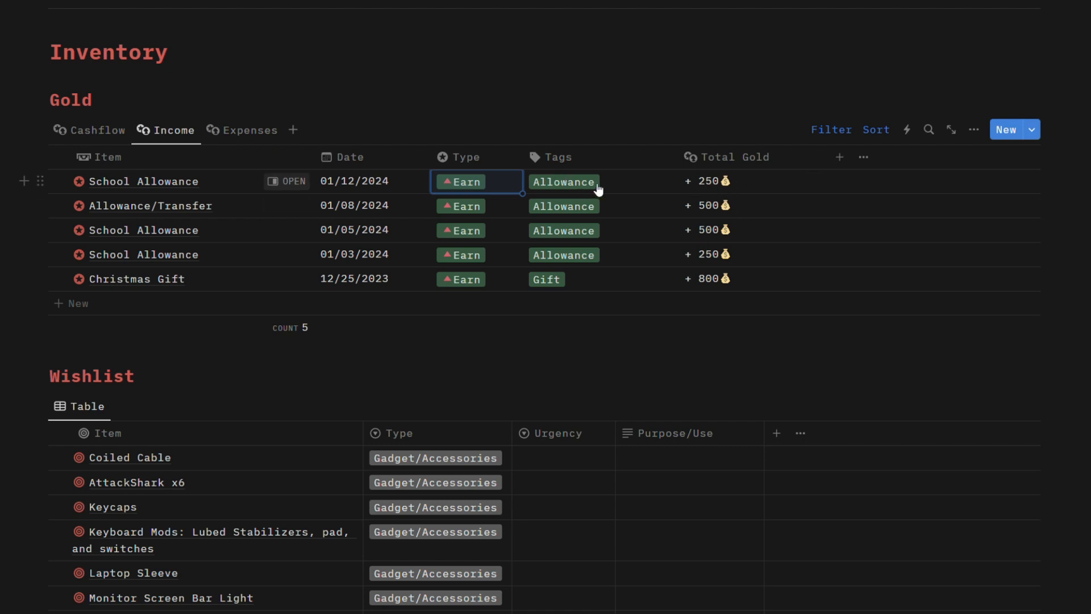
pyautogui.click(113, 140)
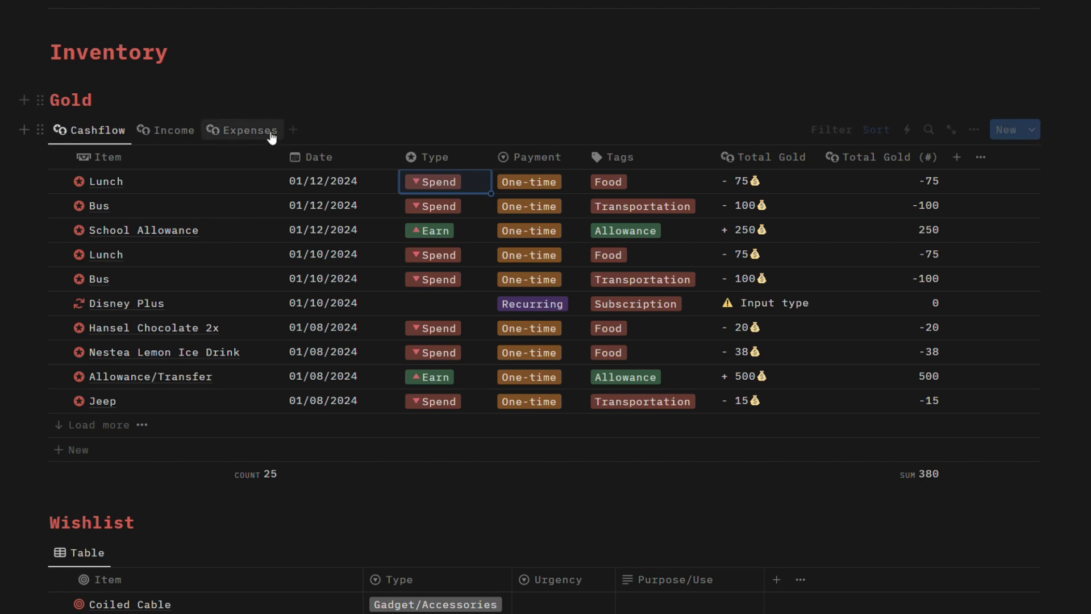
pyautogui.click(249, 130)
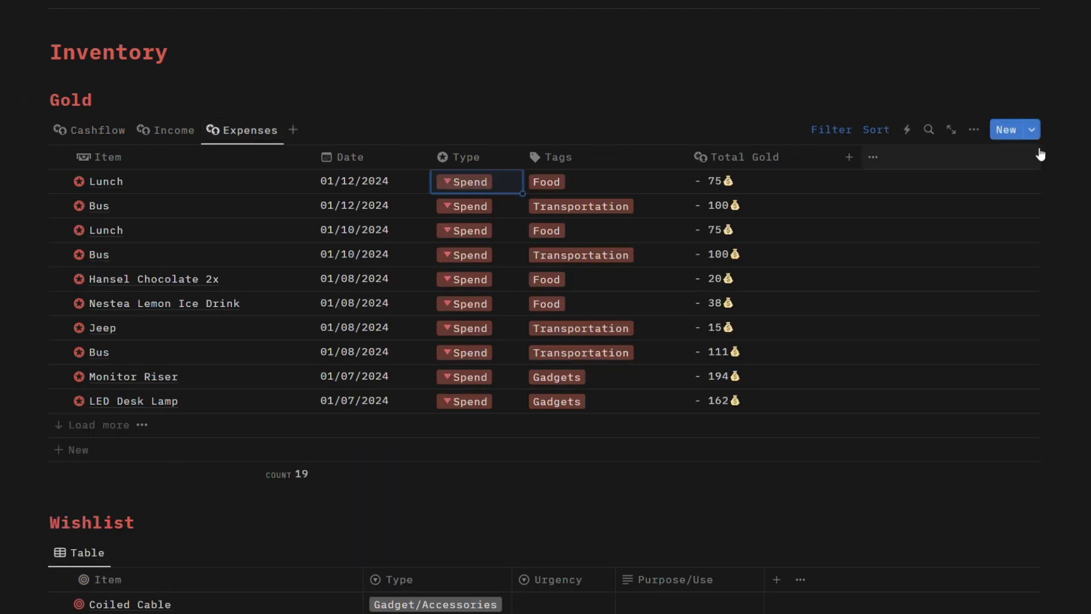
# Step: Duplicate the Recurring Gold Spent template of Gold DB and rename the copy Netflix
pyautogui.click(1031, 130)
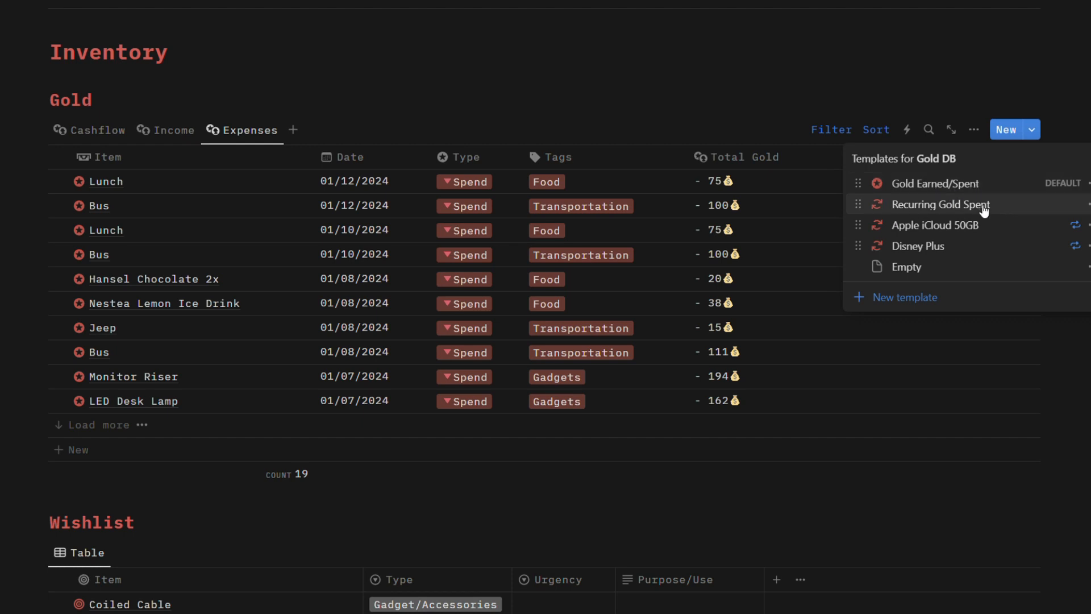
pyautogui.click(1086, 204)
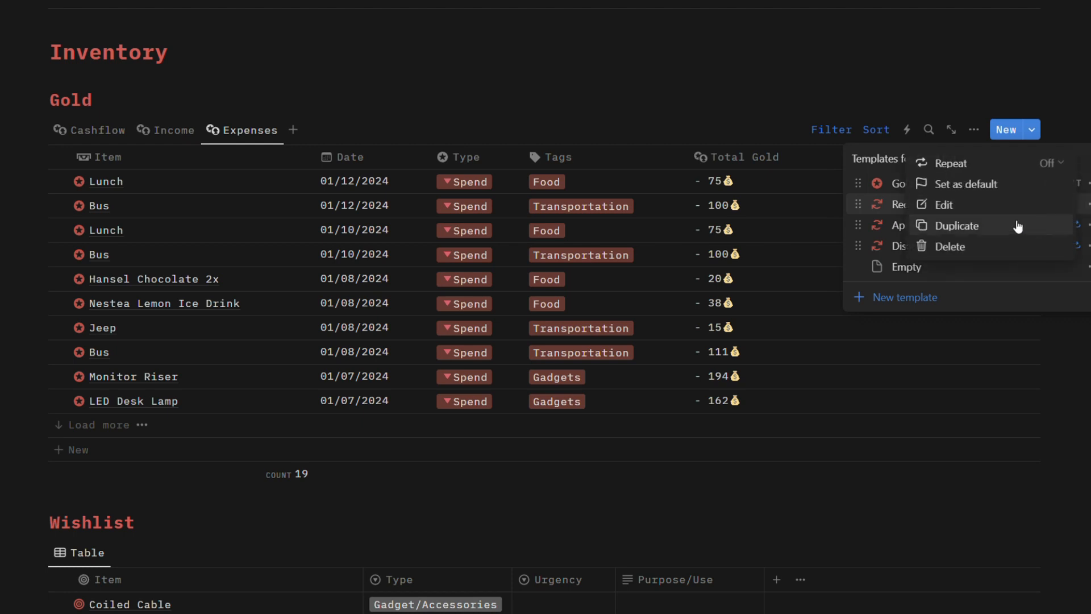
pyautogui.click(892, 158)
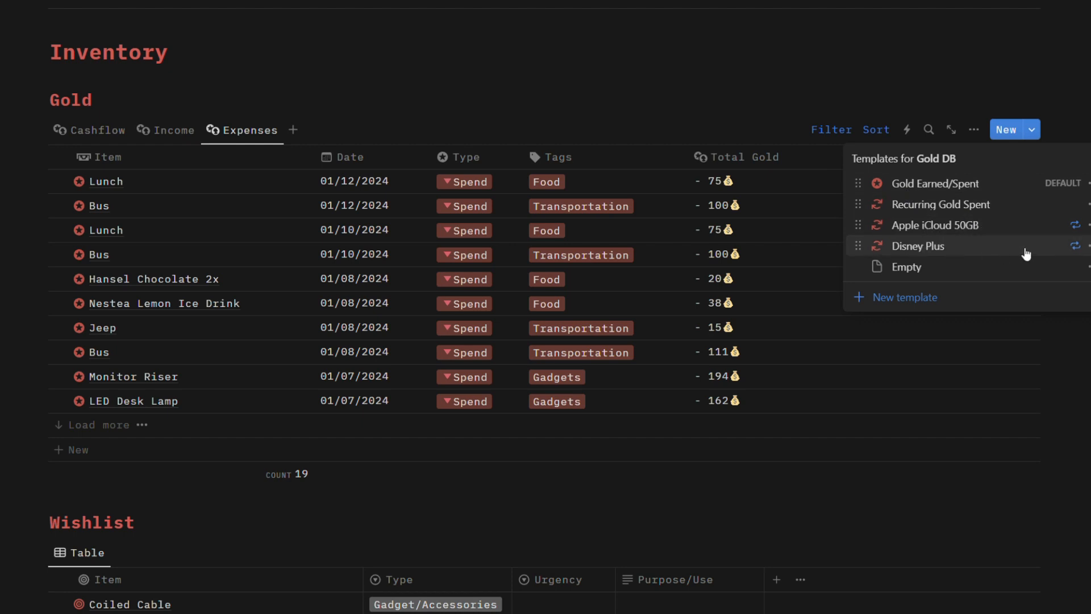
pyautogui.click(1086, 204)
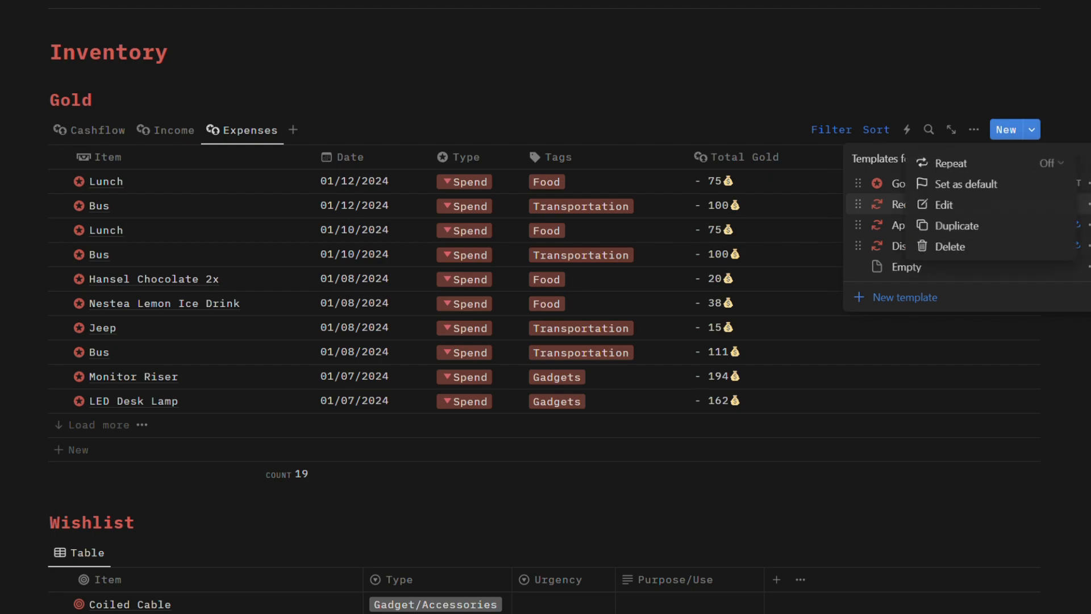
pyautogui.click(1033, 227)
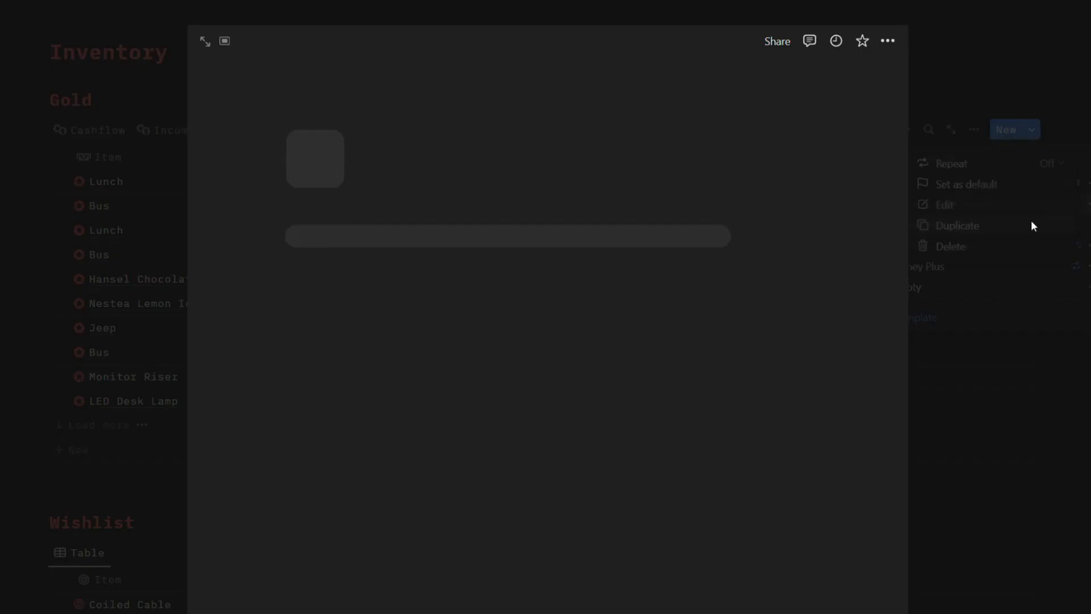
pyautogui.moveTo(659, 264); pyautogui.dragTo(667, 262)
pyautogui.hotkey('ctrl', 'a')
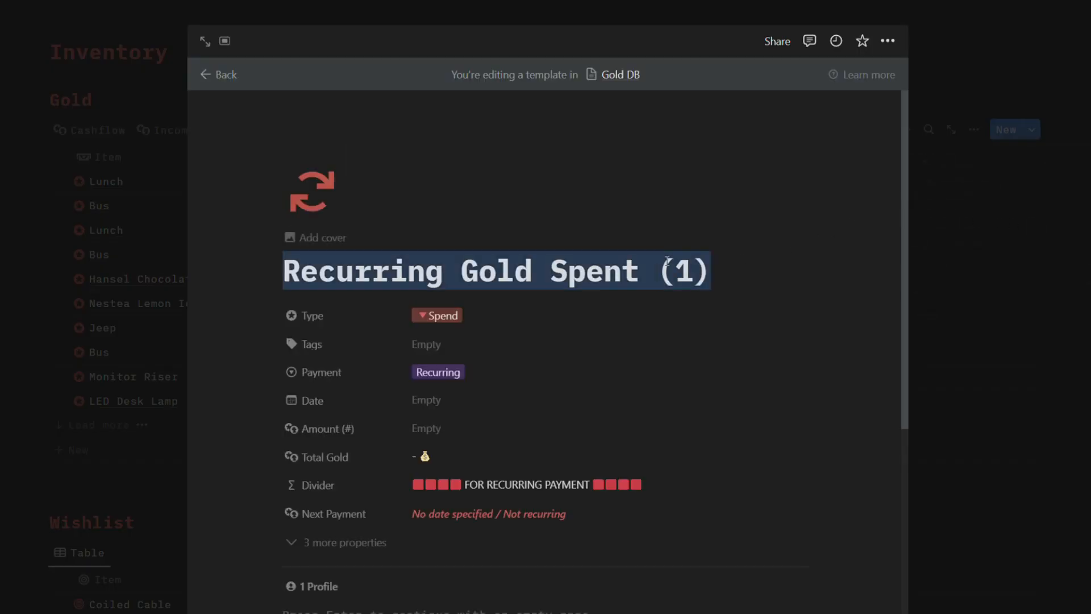
pyautogui.write('Netflix')
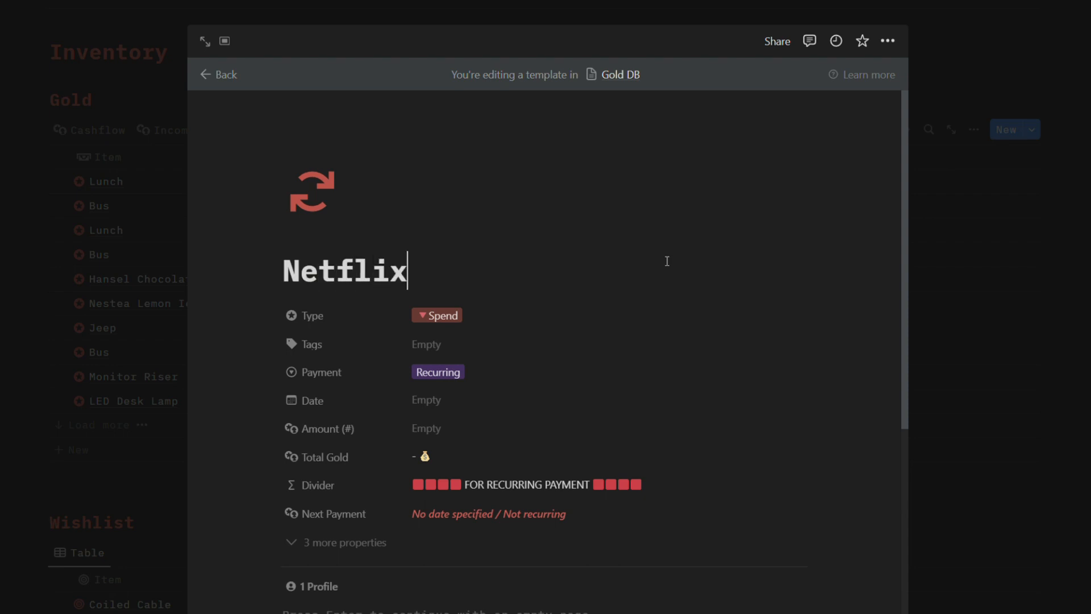
# Step: Set the Netflix template's tag to Subscription, its date to 01/26/2024 and its amount to 9.99
pyautogui.click(474, 348)
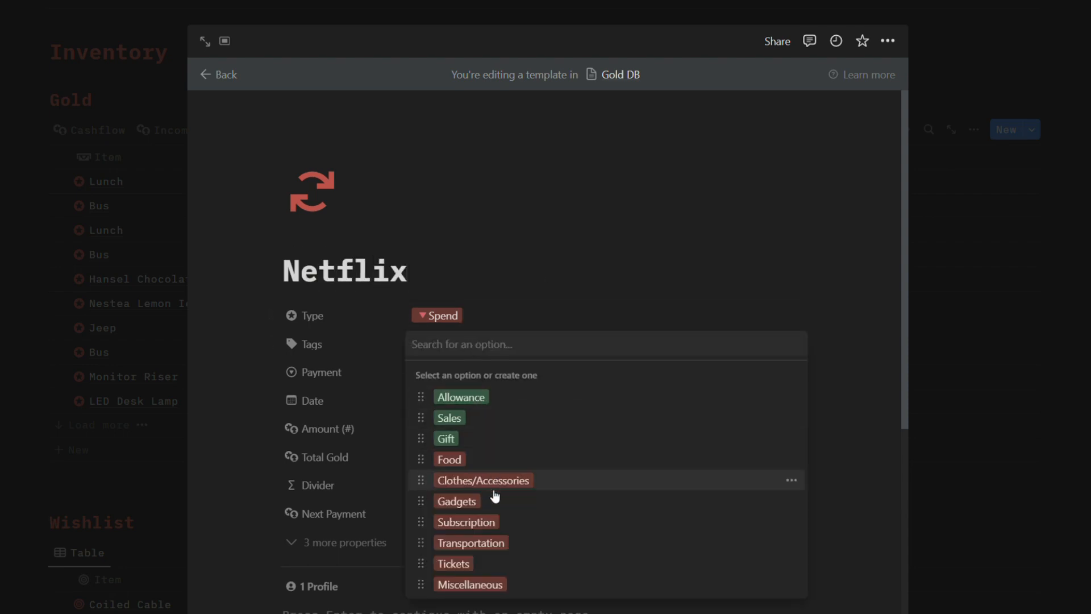
pyautogui.click(493, 521)
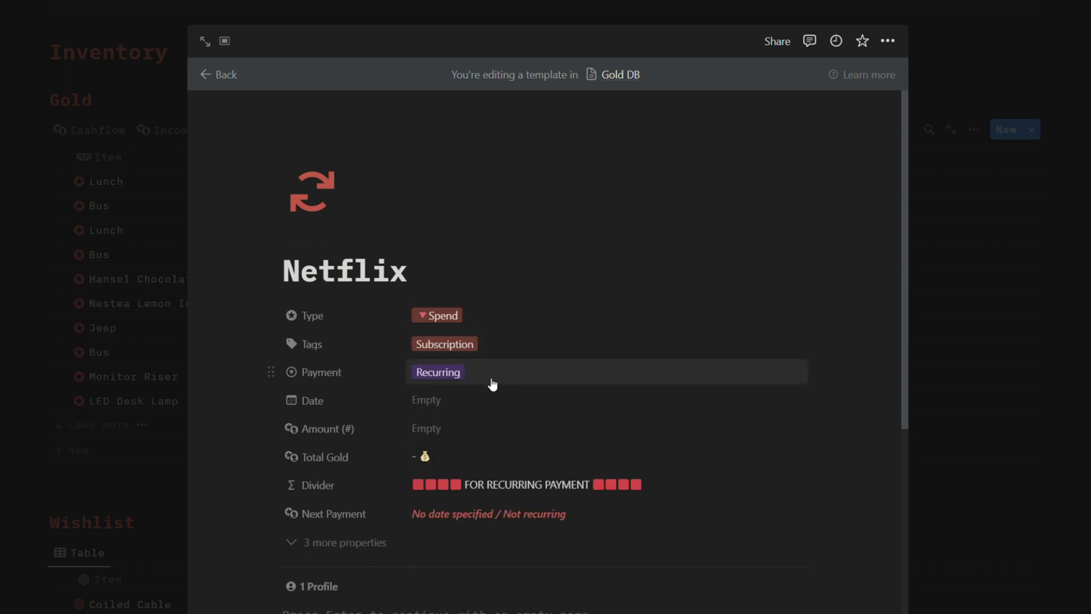
pyautogui.click(492, 402)
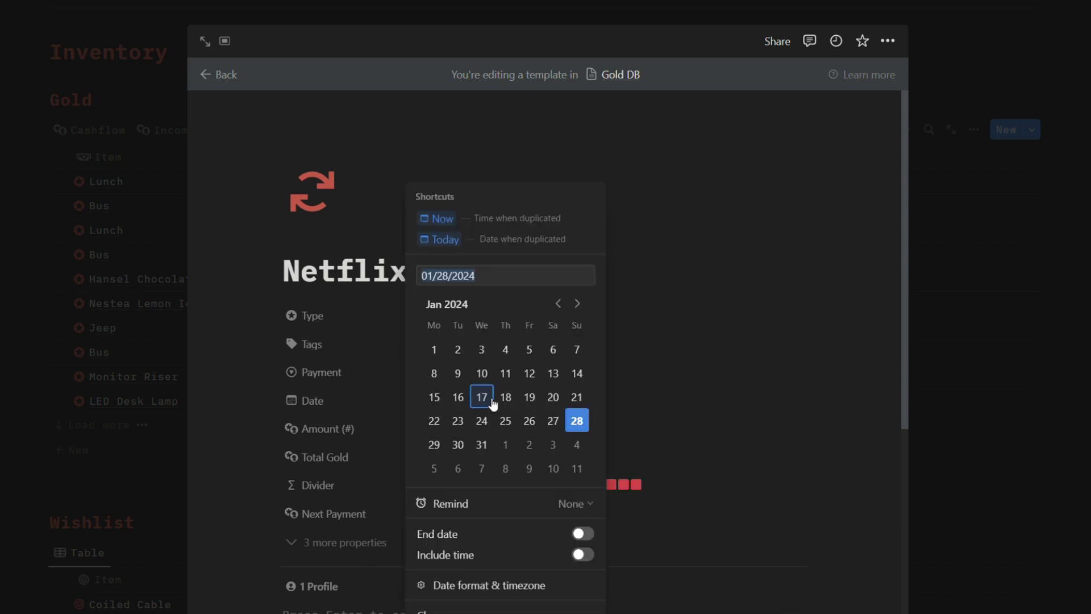
pyautogui.click(530, 421)
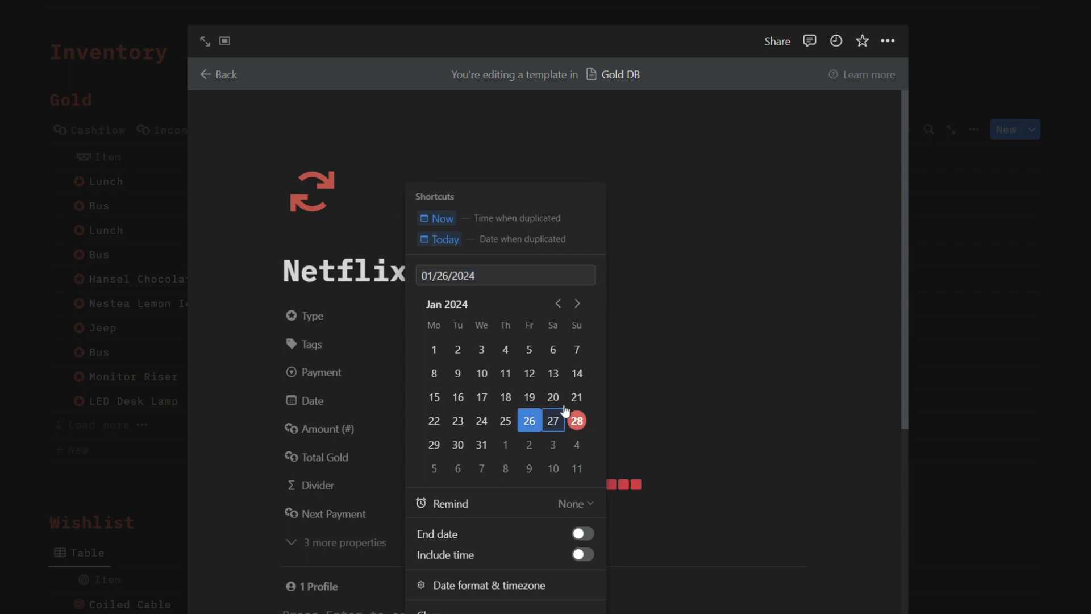
pyautogui.click(663, 367)
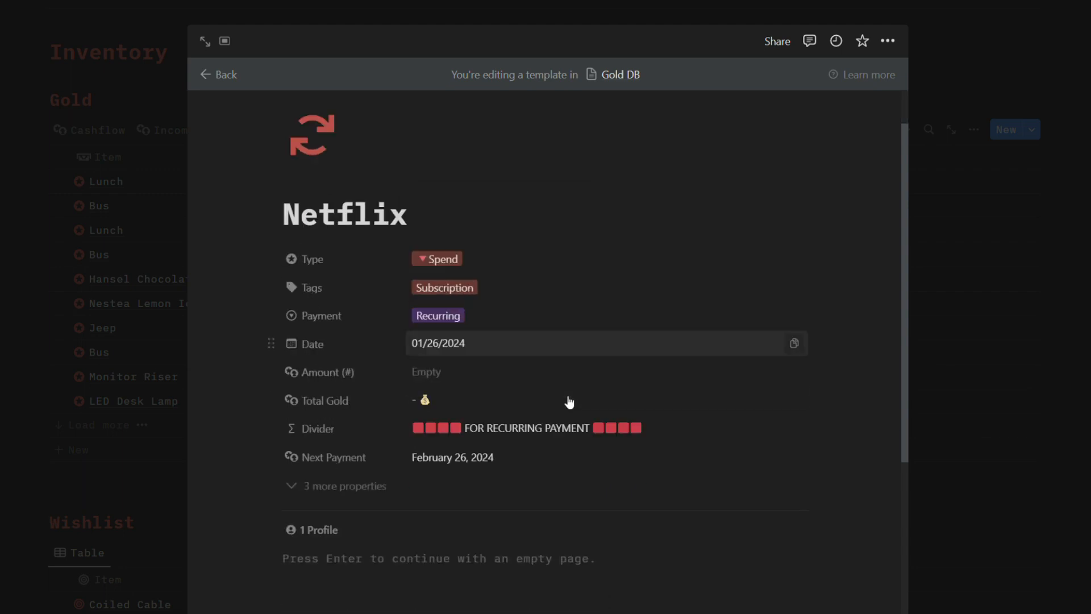
pyautogui.scroll(-2, 567, 402)
pyautogui.click(533, 359)
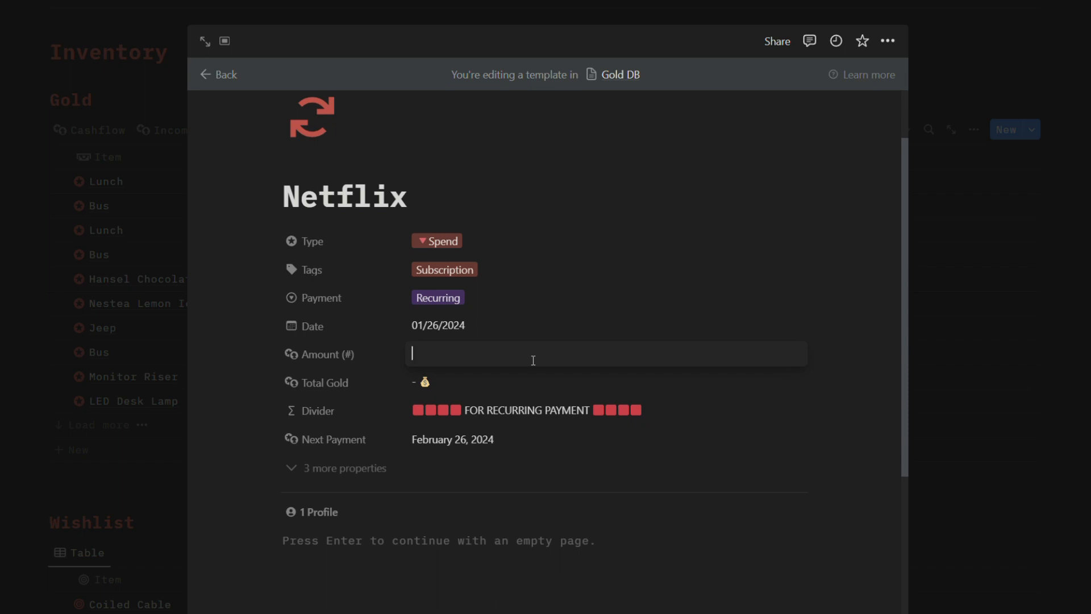
pyautogui.write('9.99')
pyautogui.press('Return')
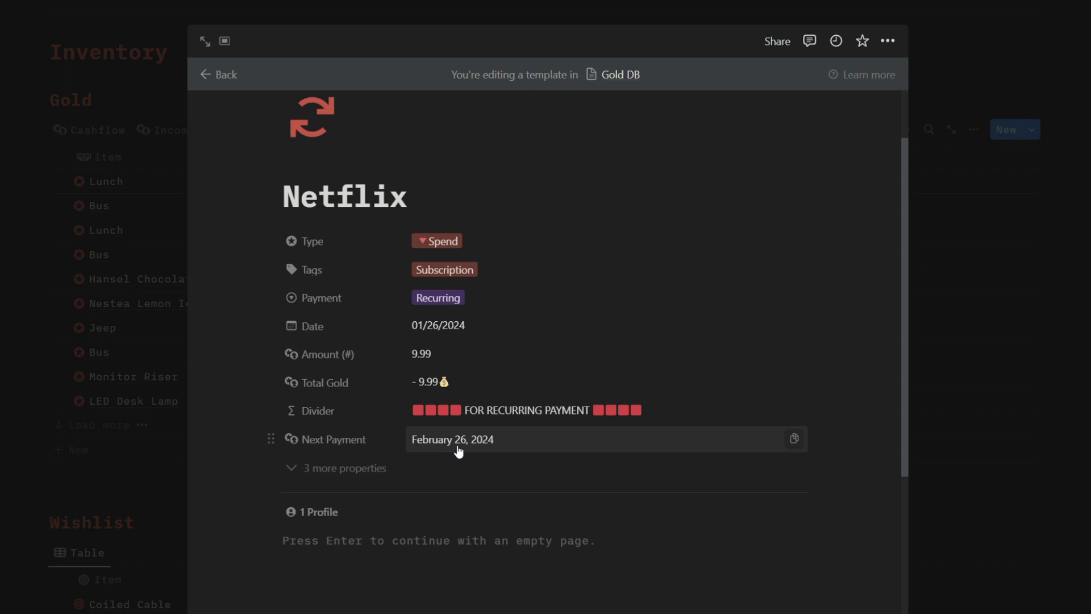
# Step: Expand the hidden properties of the Netflix template to review them, collapse them again, and leave the template
pyautogui.click(374, 468)
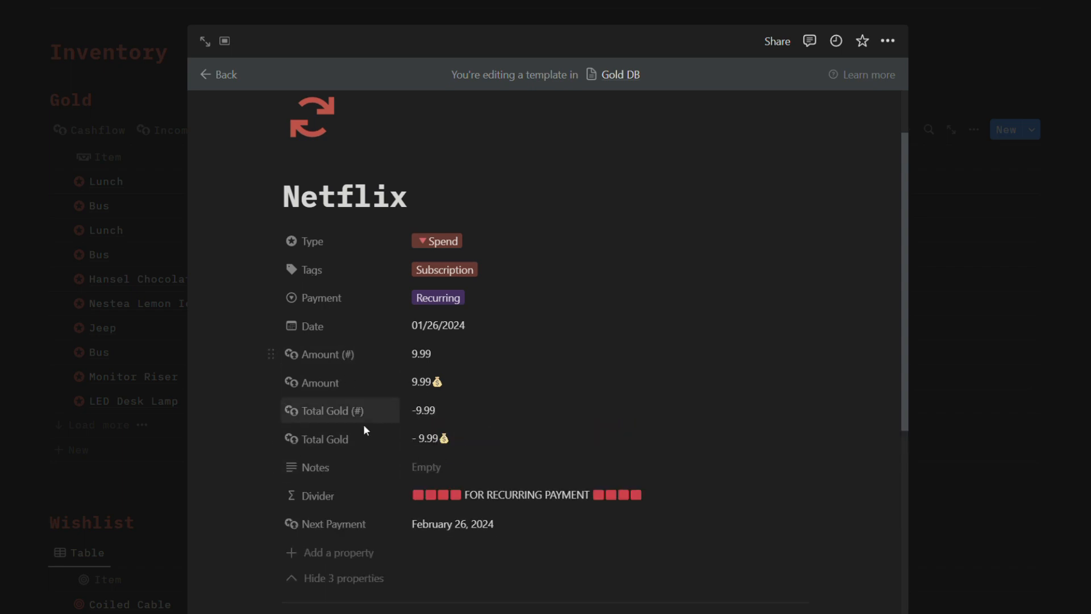
pyautogui.click(368, 580)
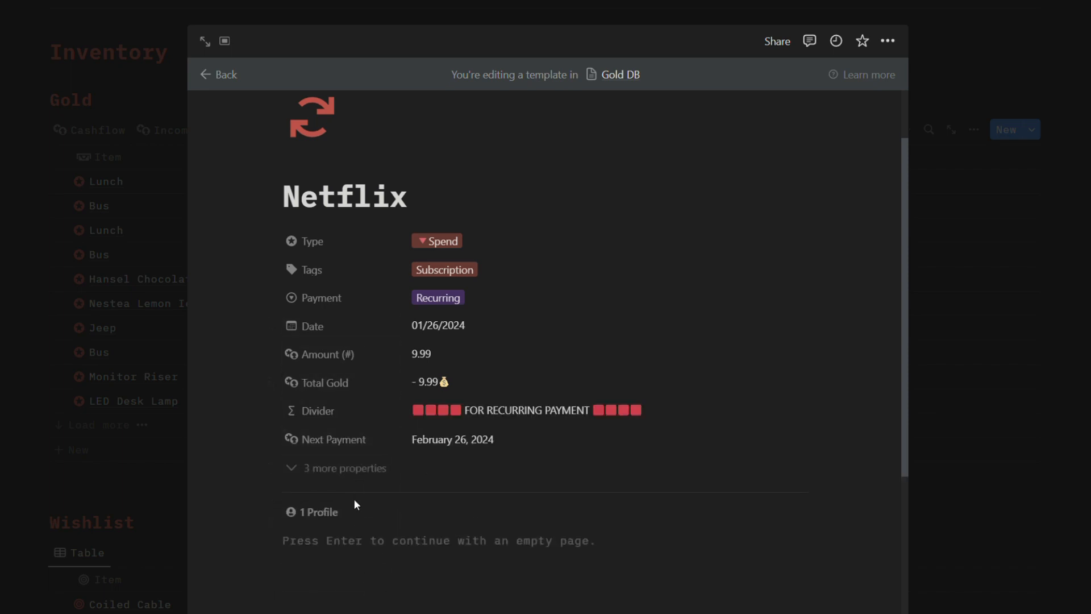
pyautogui.click(227, 75)
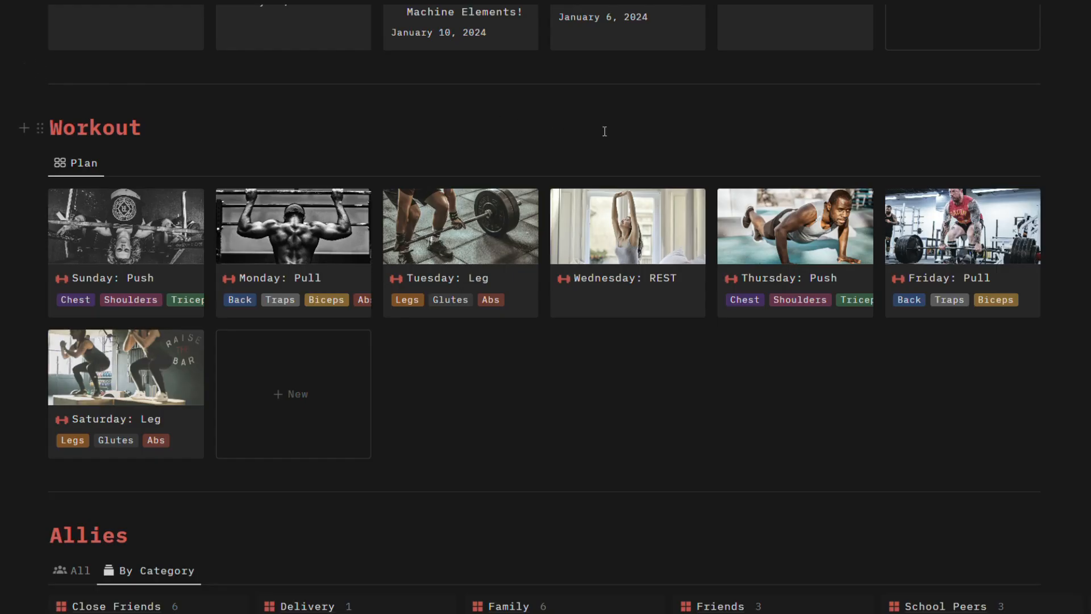
# Step: Set the Netflix template of Gold DB to repeat every month, save the schedule, and close the template list
pyautogui.scroll(-8, 905, 410)
pyautogui.scroll(-5, 904, 413)
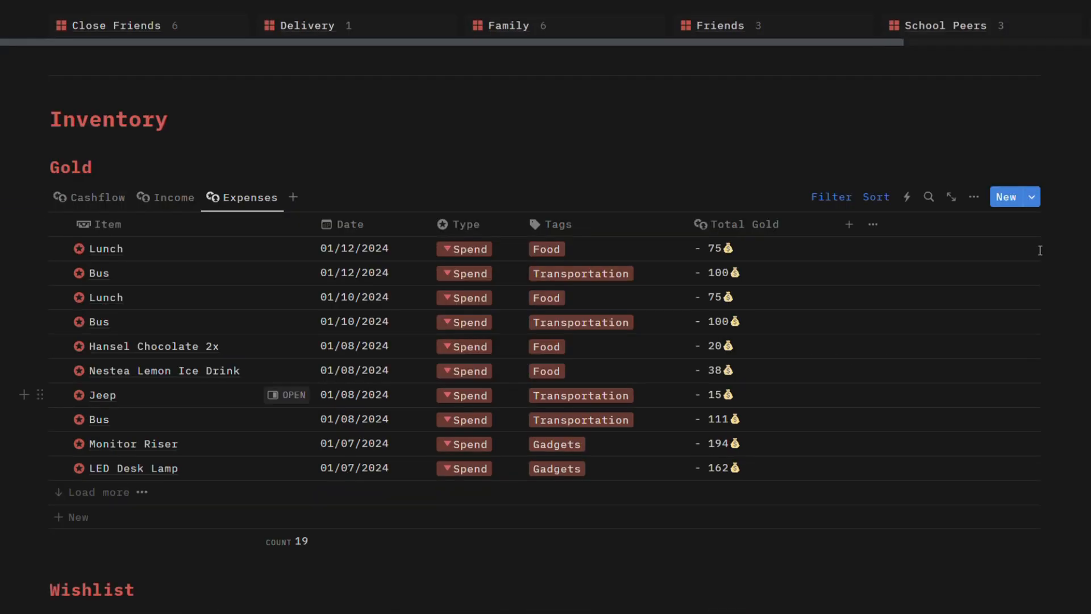
pyautogui.click(1031, 197)
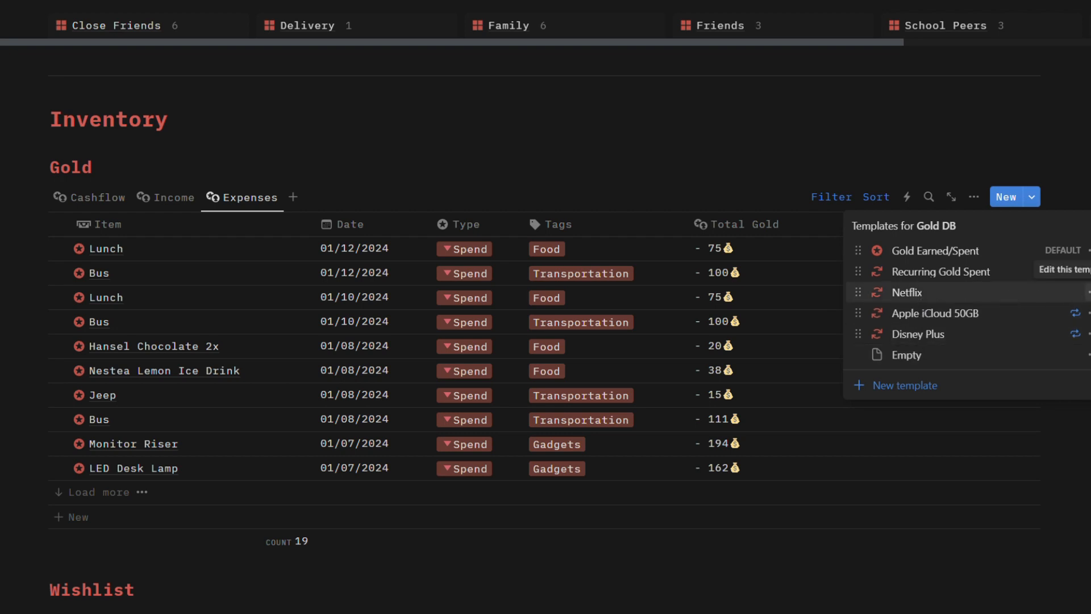
pyautogui.click(1086, 292)
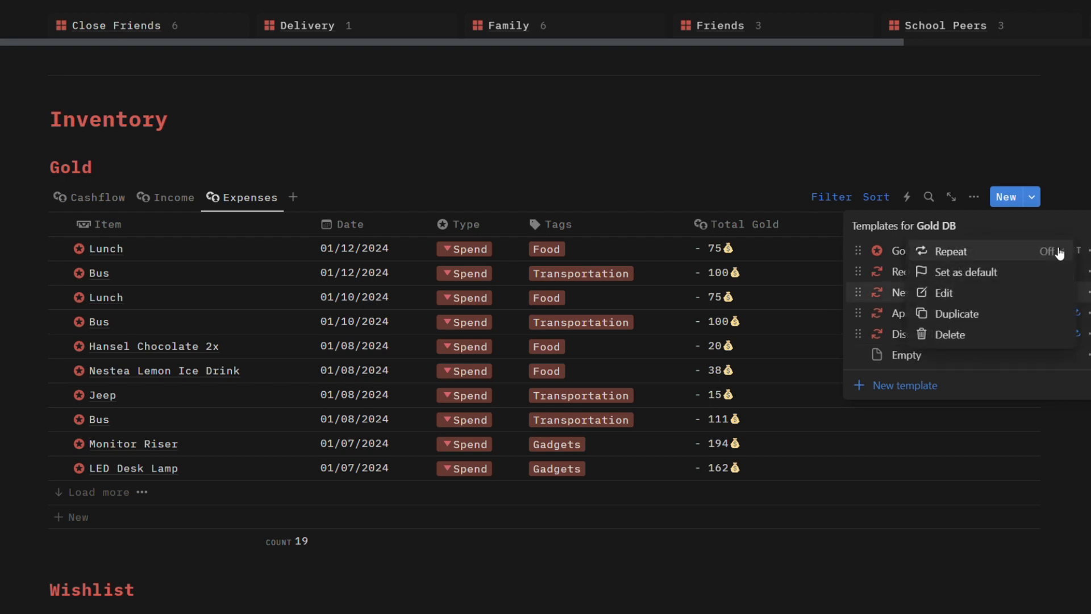
pyautogui.moveTo(1058, 246)
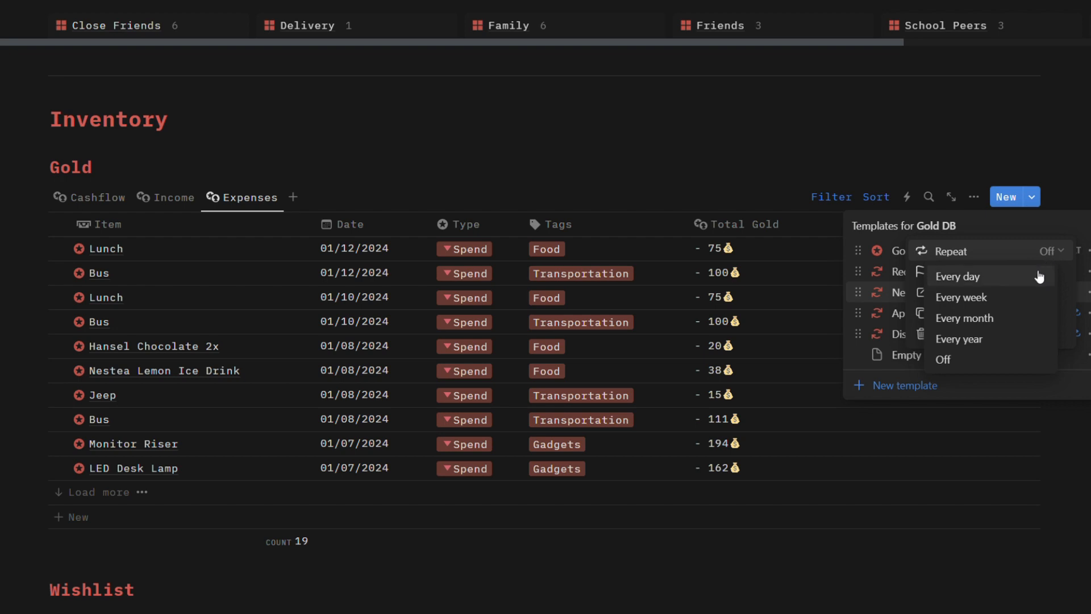
pyautogui.click(1033, 321)
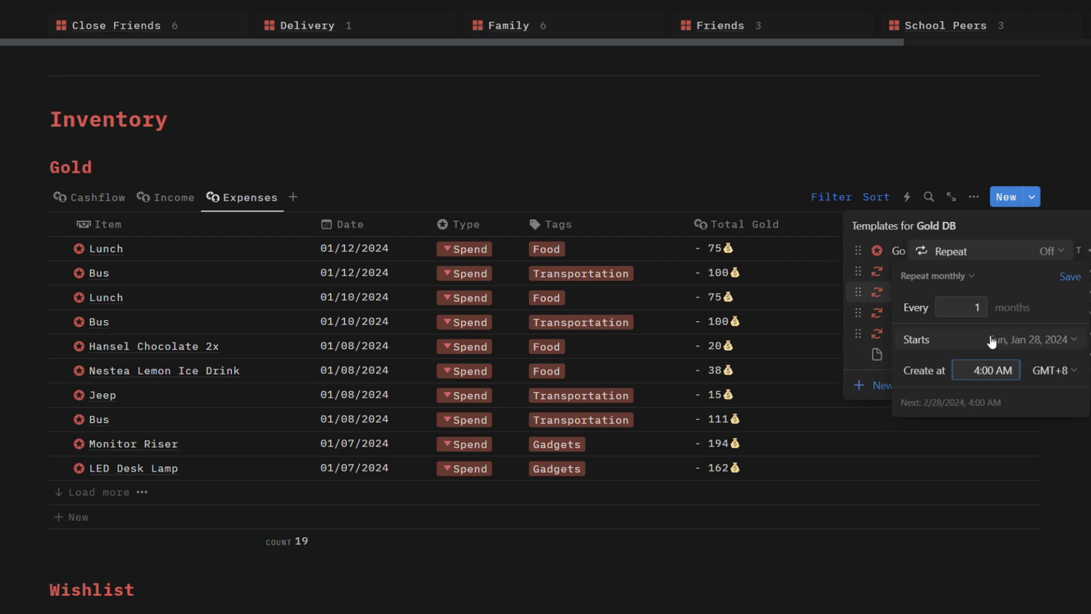
pyautogui.click(1070, 277)
pyautogui.click(1030, 385)
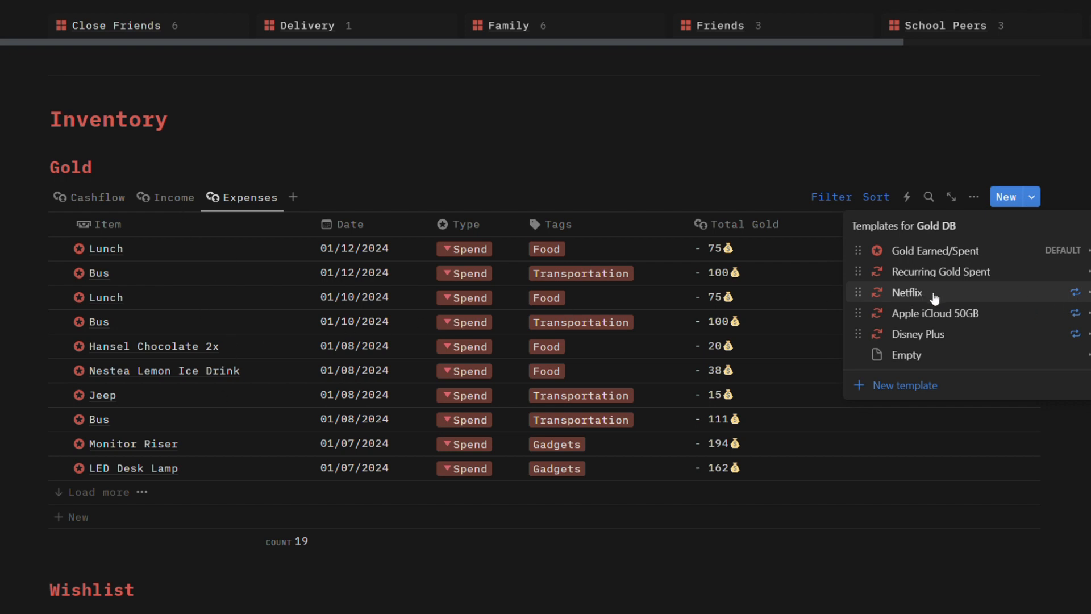
pyautogui.click(1086, 193)
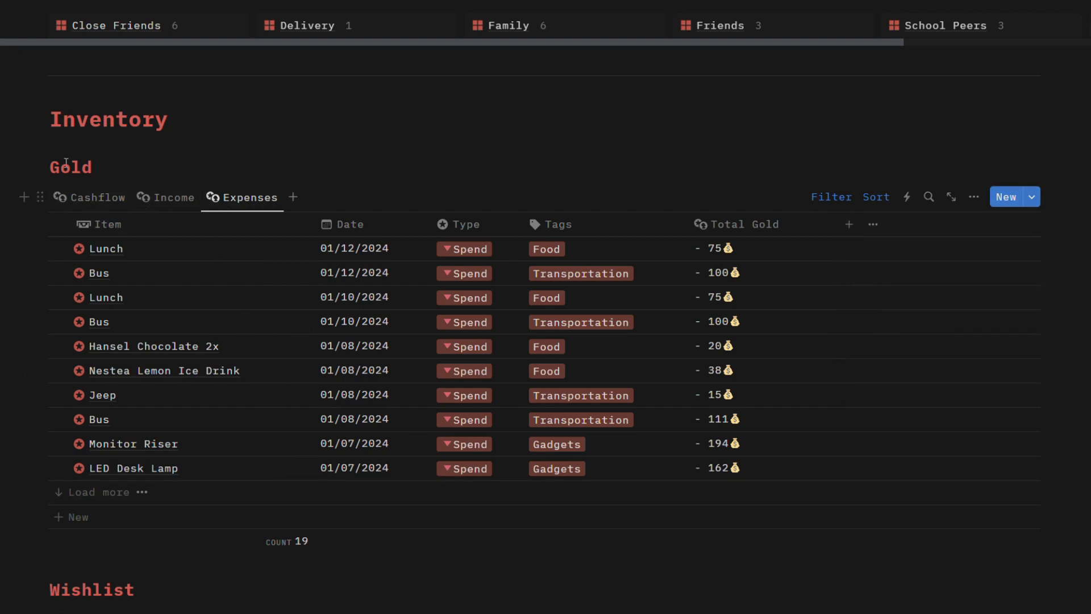
# Step: Switch the Gold table to the Cashflow view and narrow the Item column of the Wishlist table
pyautogui.click(79, 200)
pyautogui.scroll(-7, 166, 268)
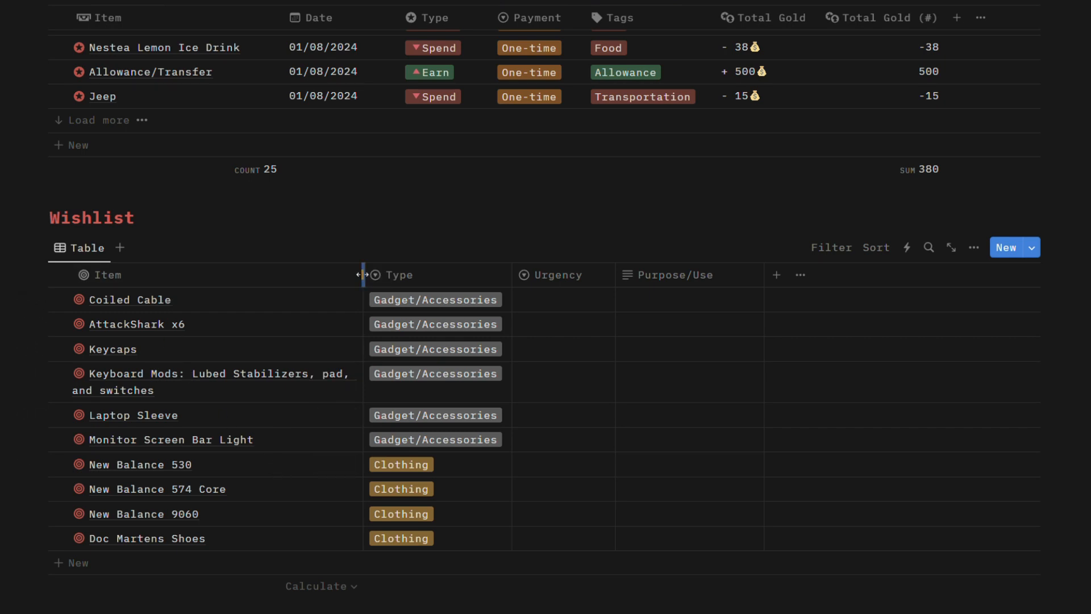
pyautogui.moveTo(362, 274); pyautogui.dragTo(325, 275)
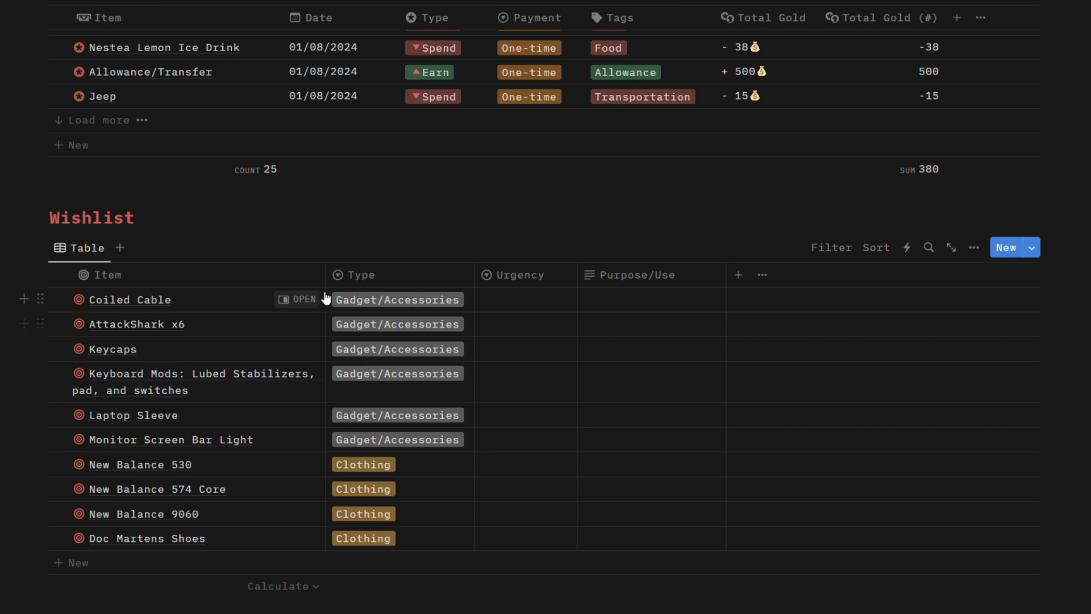
pyautogui.moveTo(326, 275); pyautogui.dragTo(334, 282)
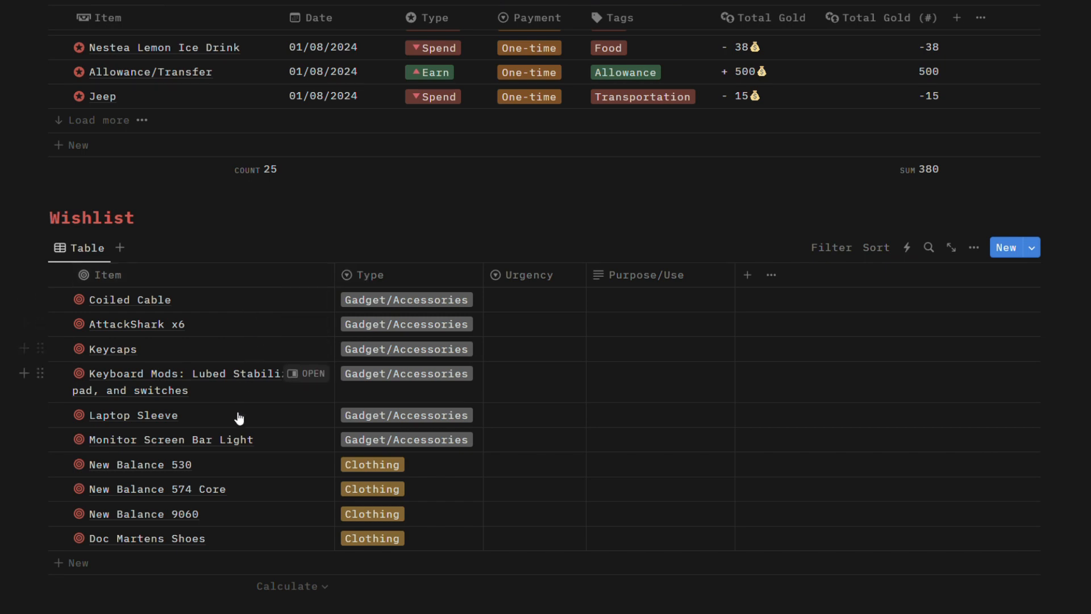
# Step: Open the Keyboard Mods wishlist item, check its Purpose/Use property and Urgency options, and close it unchanged
pyautogui.click(306, 375)
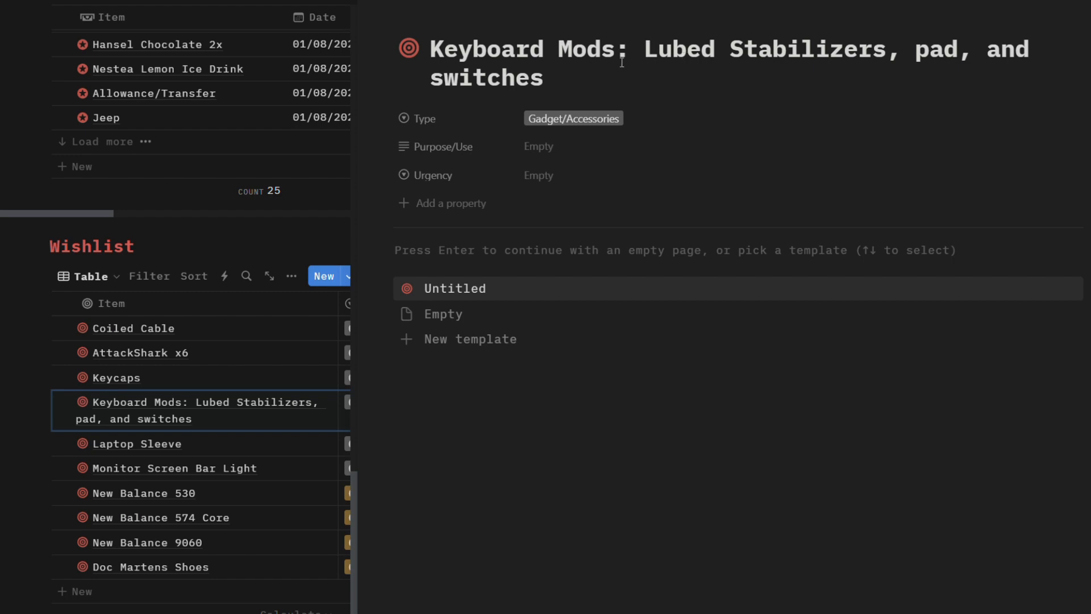
pyautogui.click(559, 151)
pyautogui.click(592, 176)
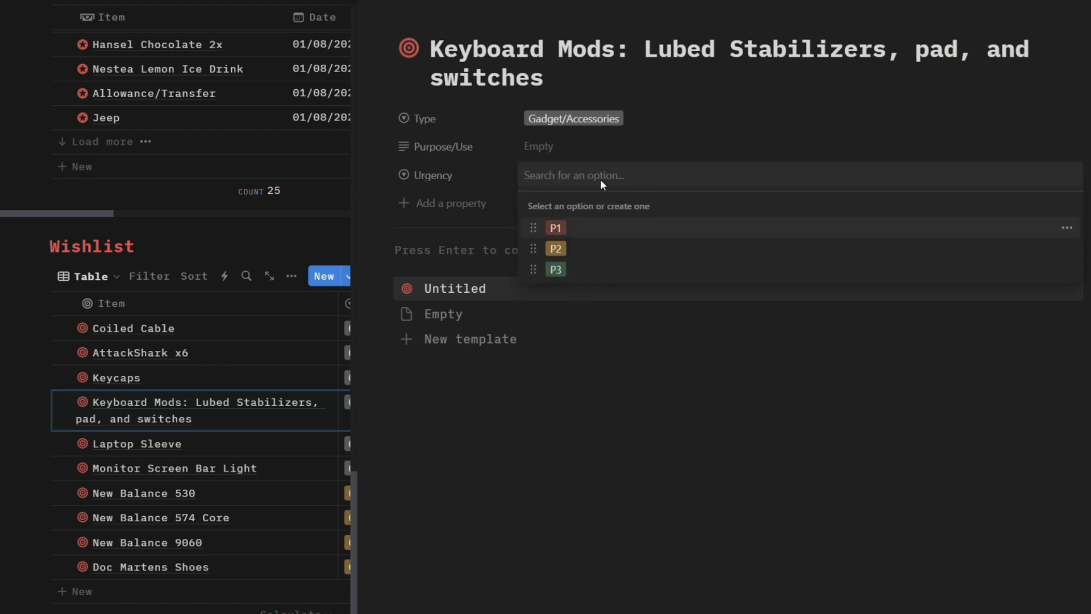
pyautogui.click(615, 83)
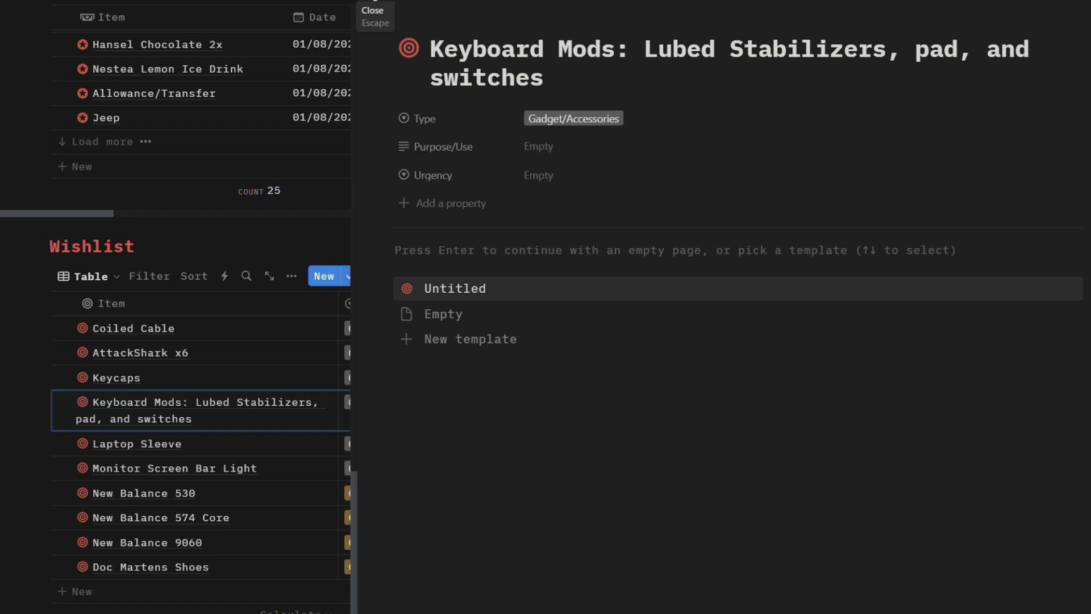
pyautogui.click(375, 2)
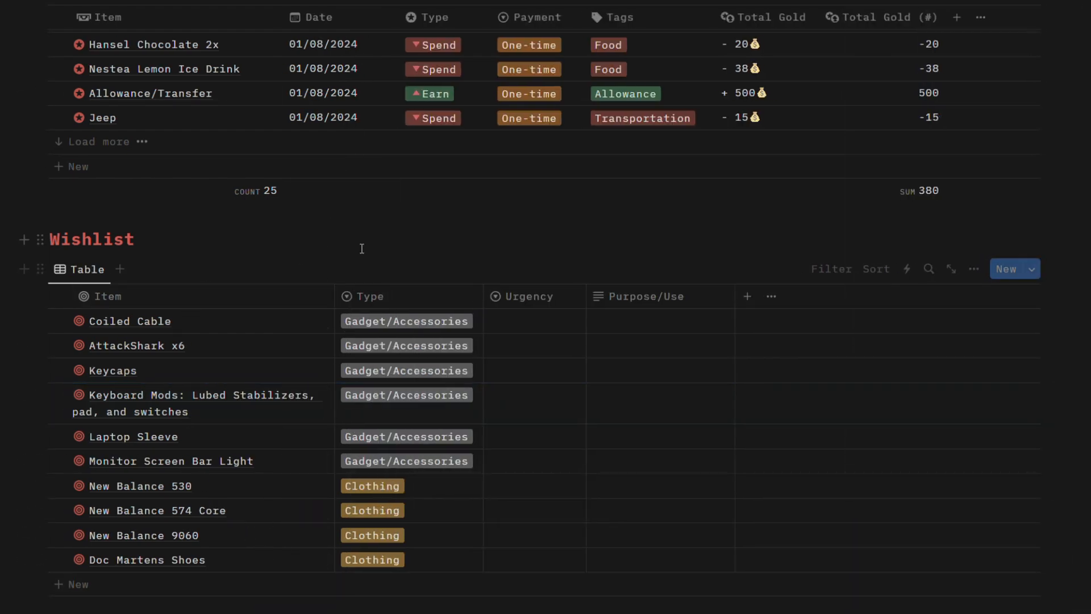
# Step: Open the Academy area from the profile page and examine its career goal line
pyautogui.scroll(15, 361, 249)
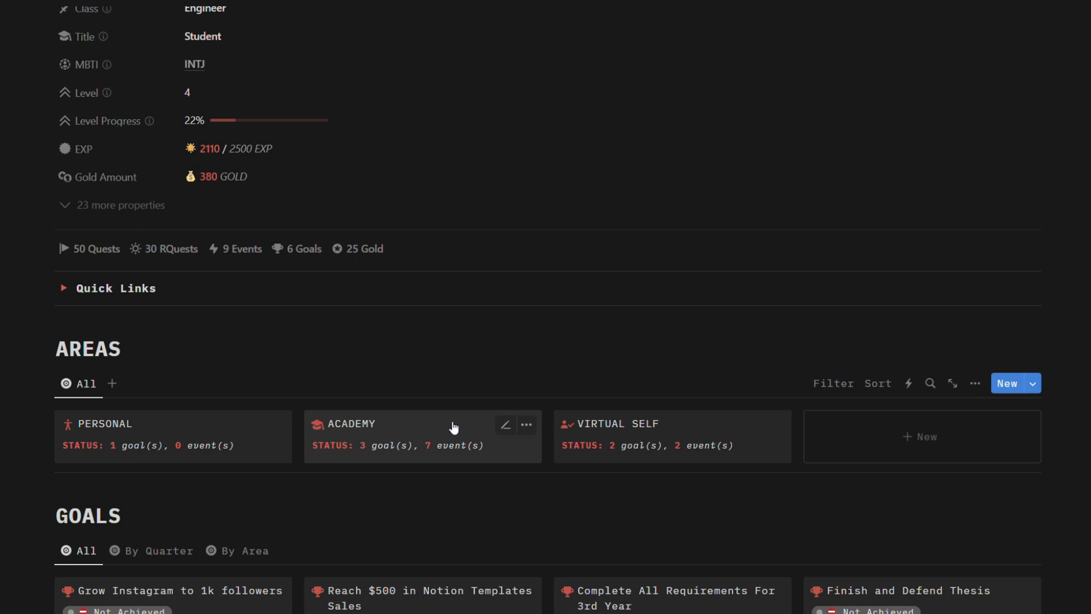
pyautogui.click(453, 427)
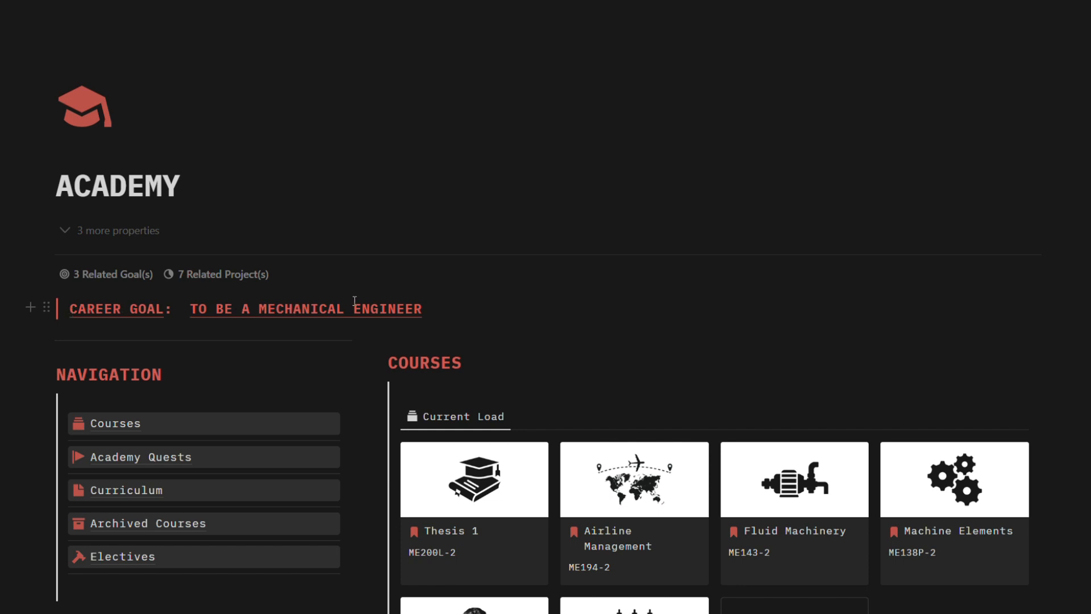
pyautogui.scroll(-1, 369, 266)
pyautogui.moveTo(265, 236); pyautogui.dragTo(330, 250)
pyautogui.moveTo(254, 235); pyautogui.dragTo(430, 236)
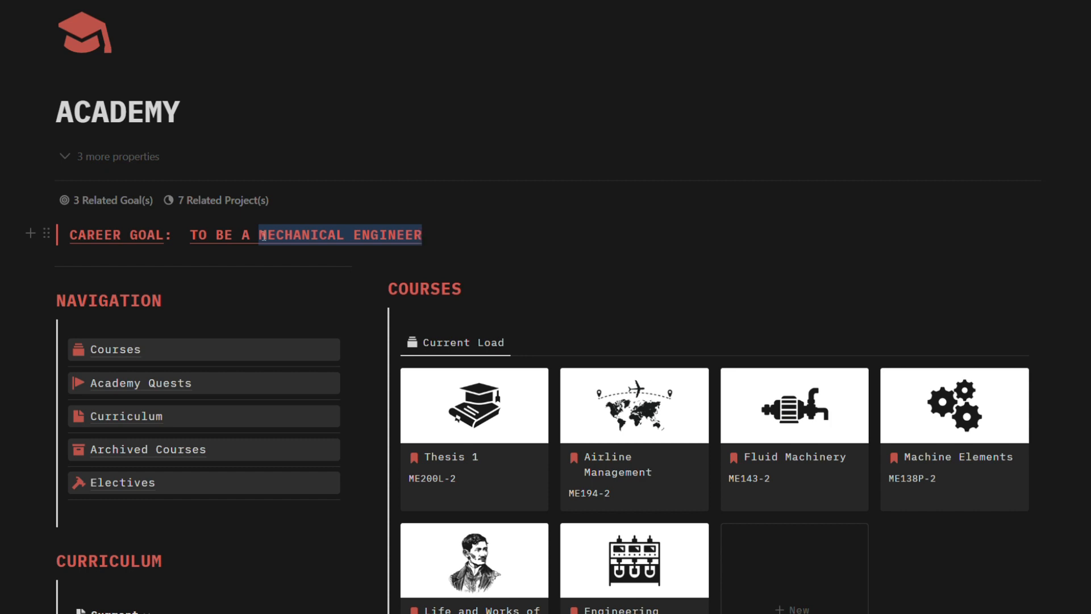
pyautogui.click(428, 235)
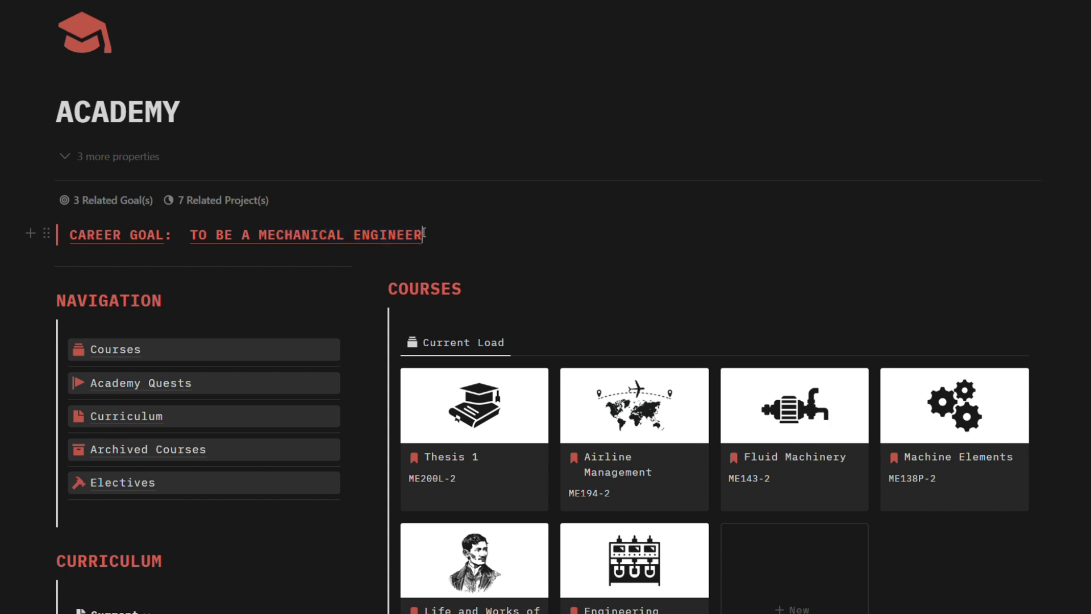
# Step: Examine the Academy page's navigation, current courses, curriculum and Quests by Course board
pyautogui.scroll(-3, 69, 189)
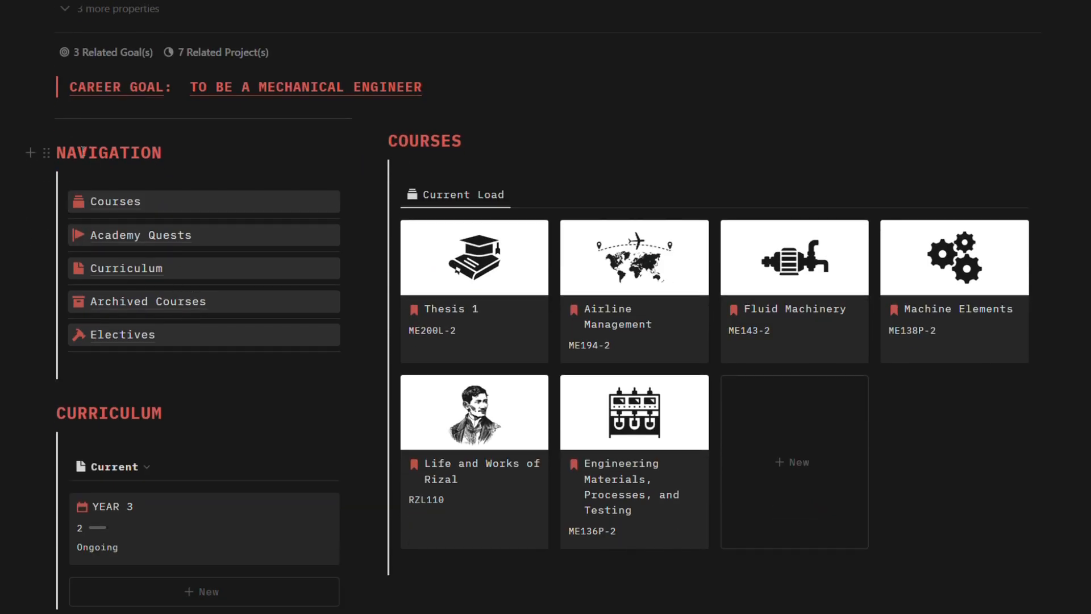
pyautogui.scroll(-3, 122, 334)
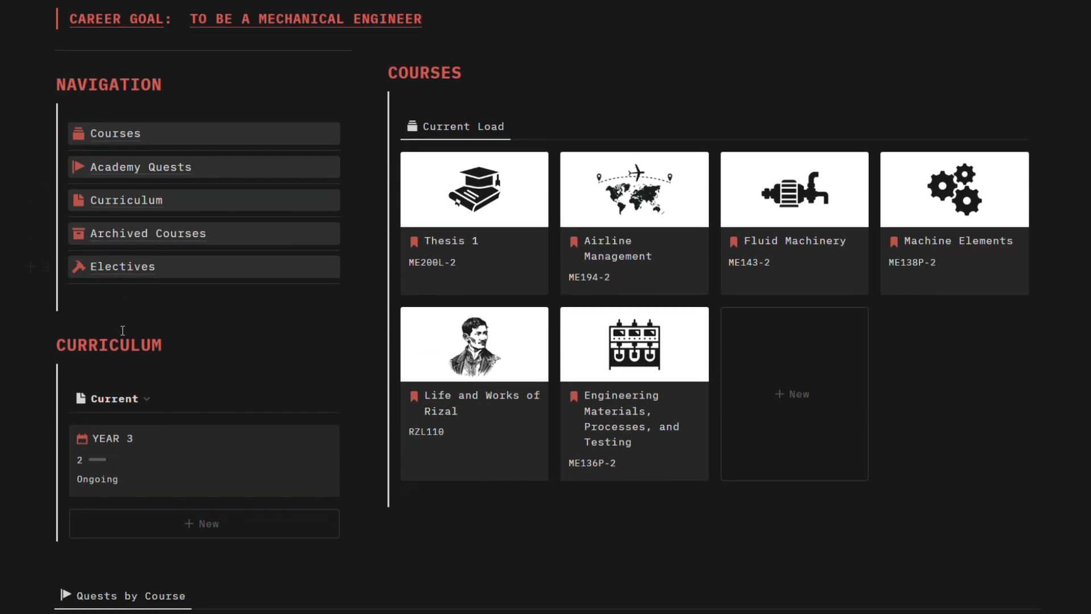
pyautogui.scroll(-2, 137, 375)
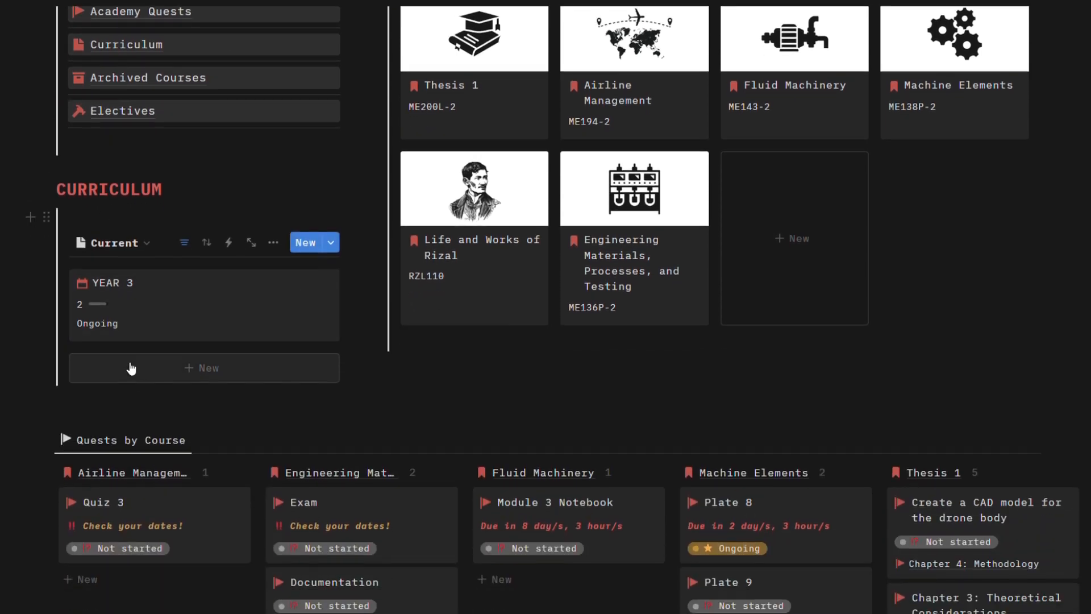
pyautogui.scroll(-3, 390, 377)
pyautogui.scroll(-2, 613, 470)
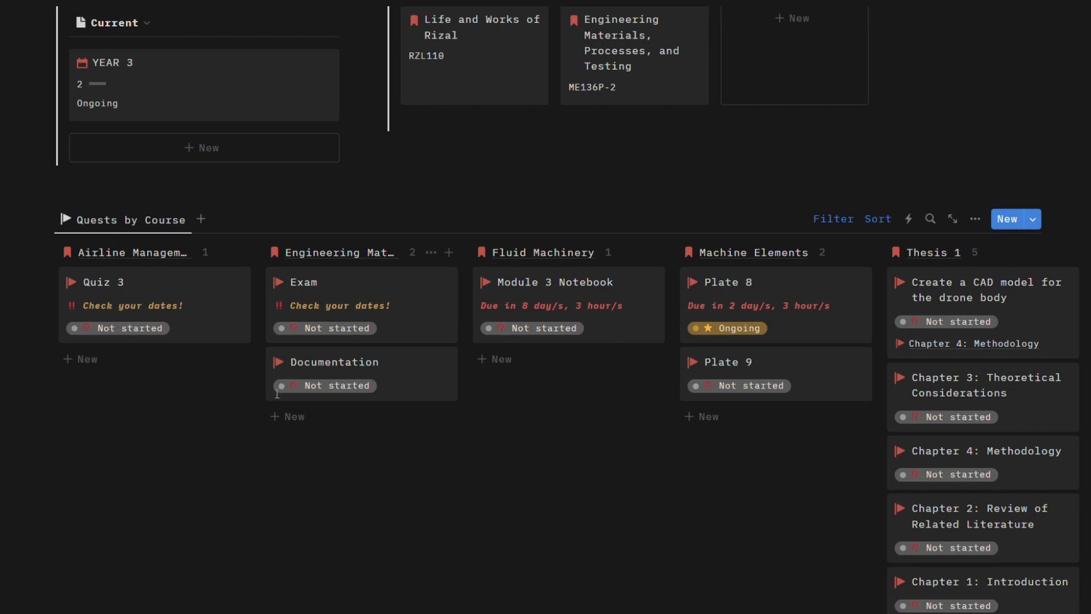
pyautogui.scroll(5, 869, 377)
pyautogui.scroll(4, 869, 378)
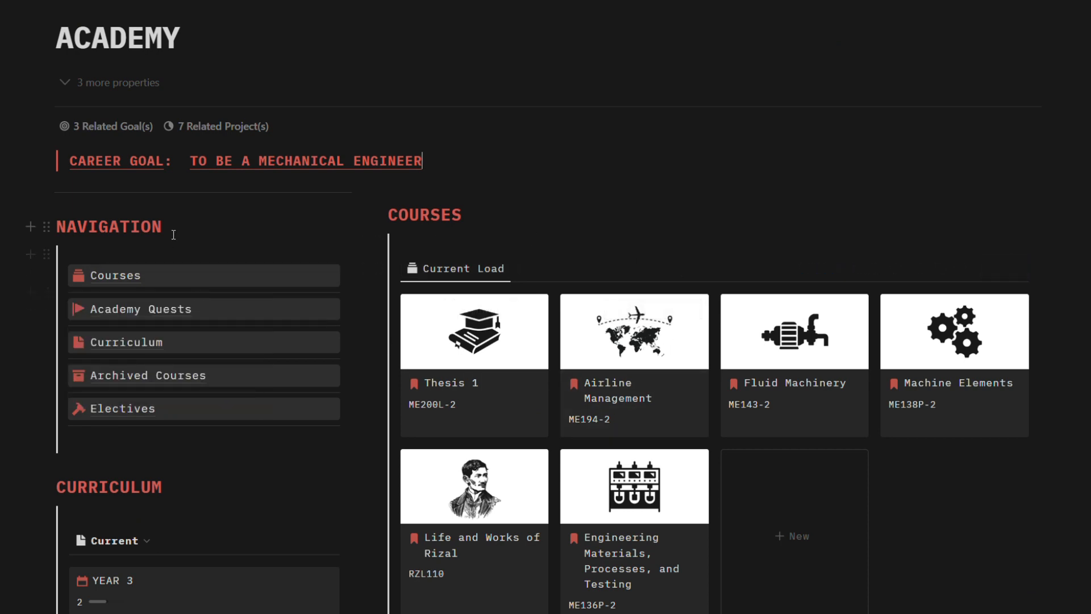
# Step: Open the Courses page, look through the Current Load gallery, and return to the Academy page
pyautogui.click(254, 274)
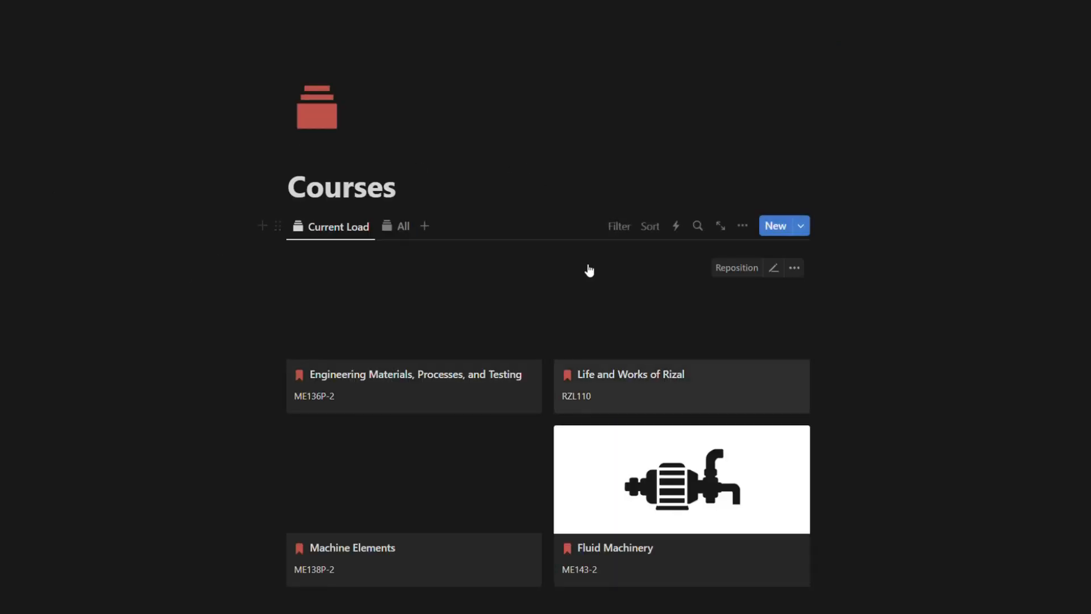
pyautogui.scroll(-4, 534, 346)
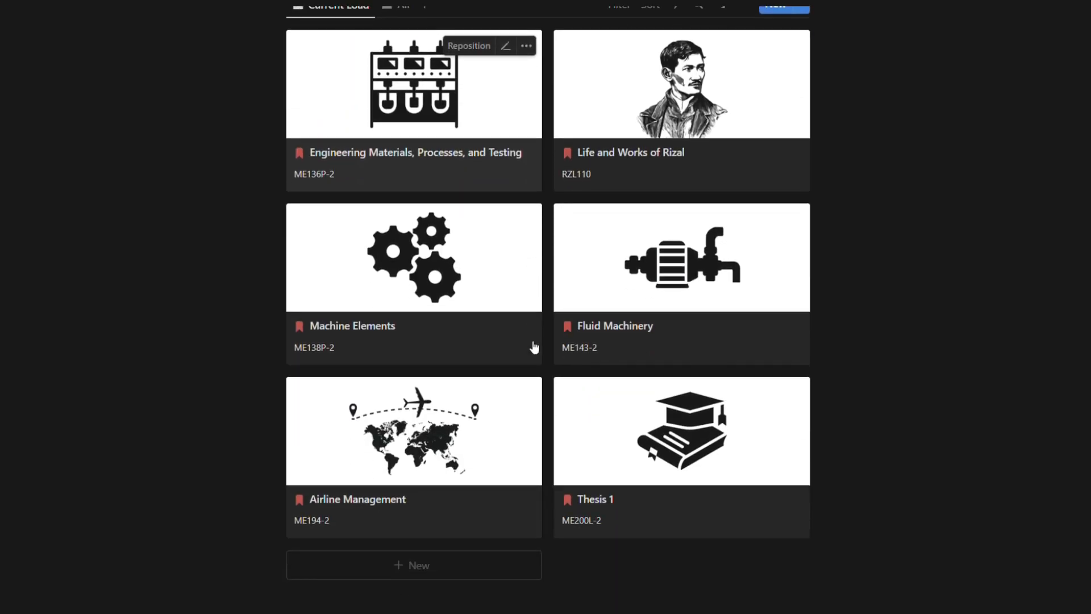
pyautogui.scroll(3, 533, 346)
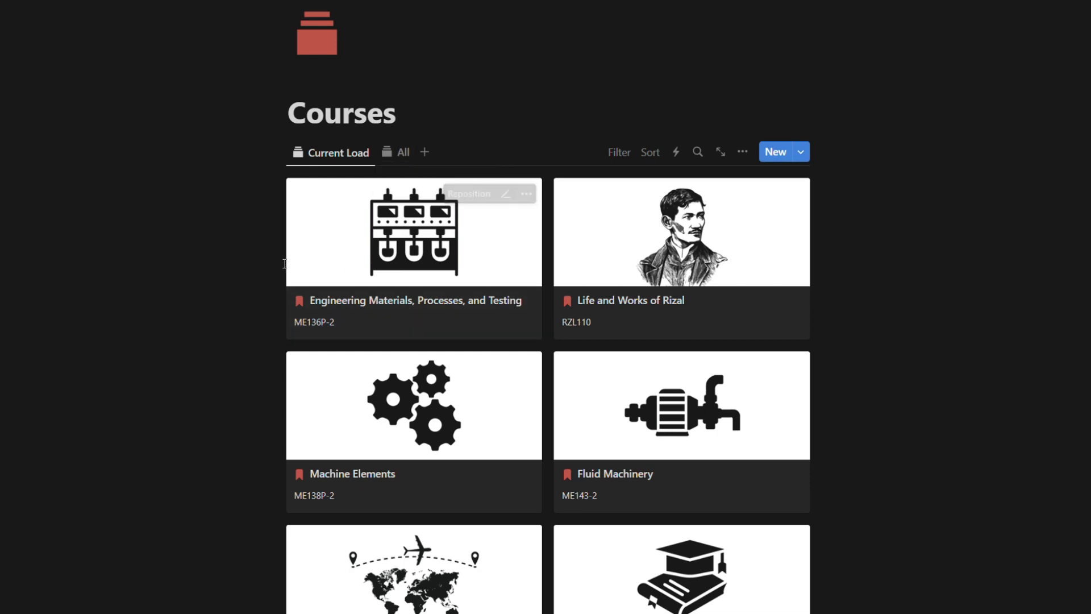
pyautogui.scroll(-4, 621, 290)
pyautogui.scroll(4, 617, 355)
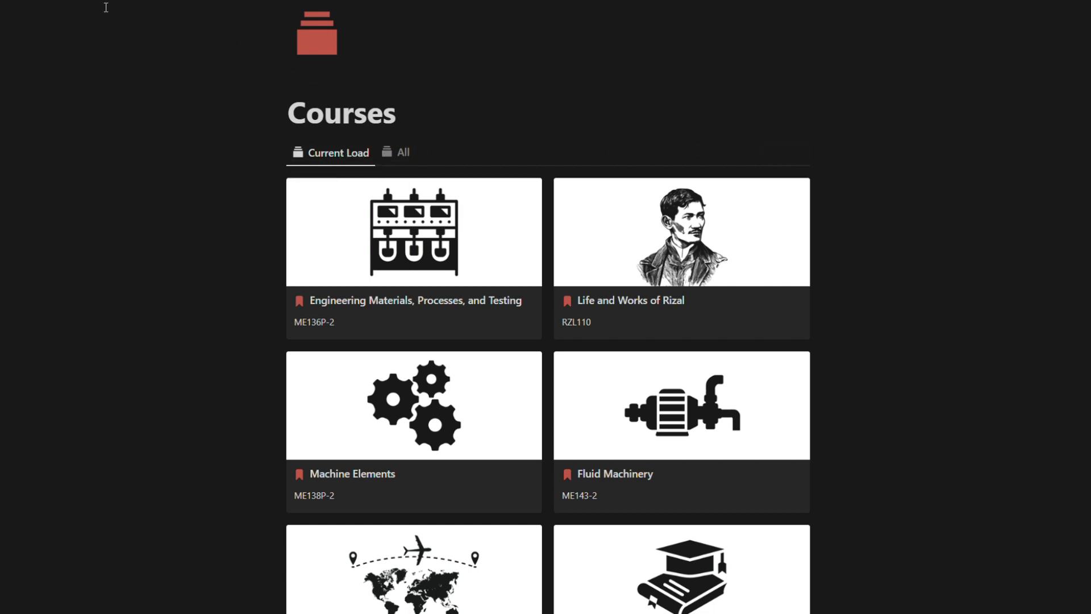
pyautogui.click(24, 2)
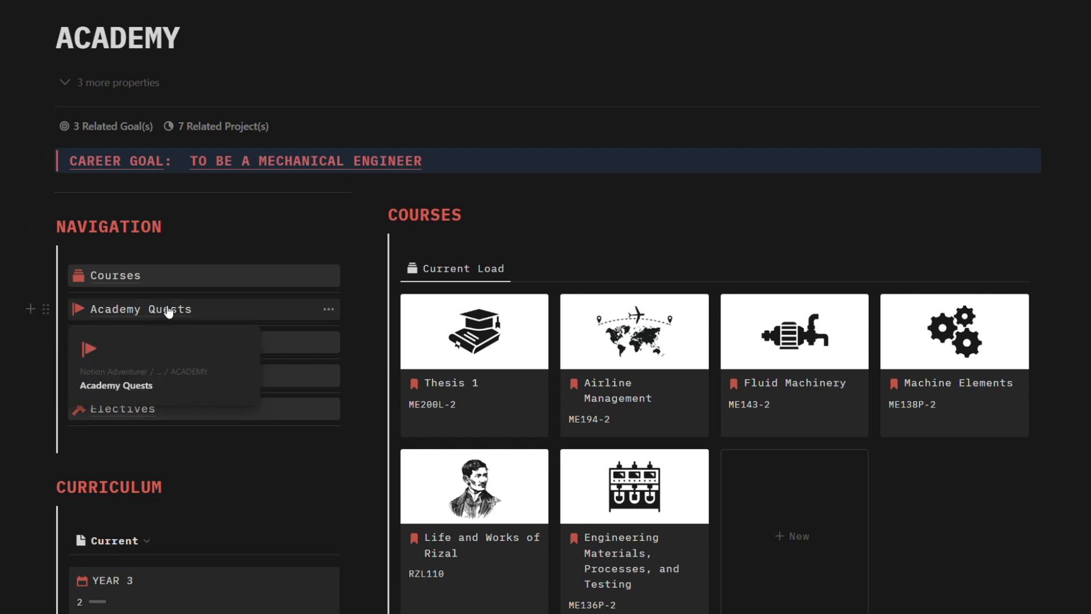
# Step: Open Academy Quests in the Uncompleted view and inspect its Status and Target Area(s) filter rules
pyautogui.click(212, 313)
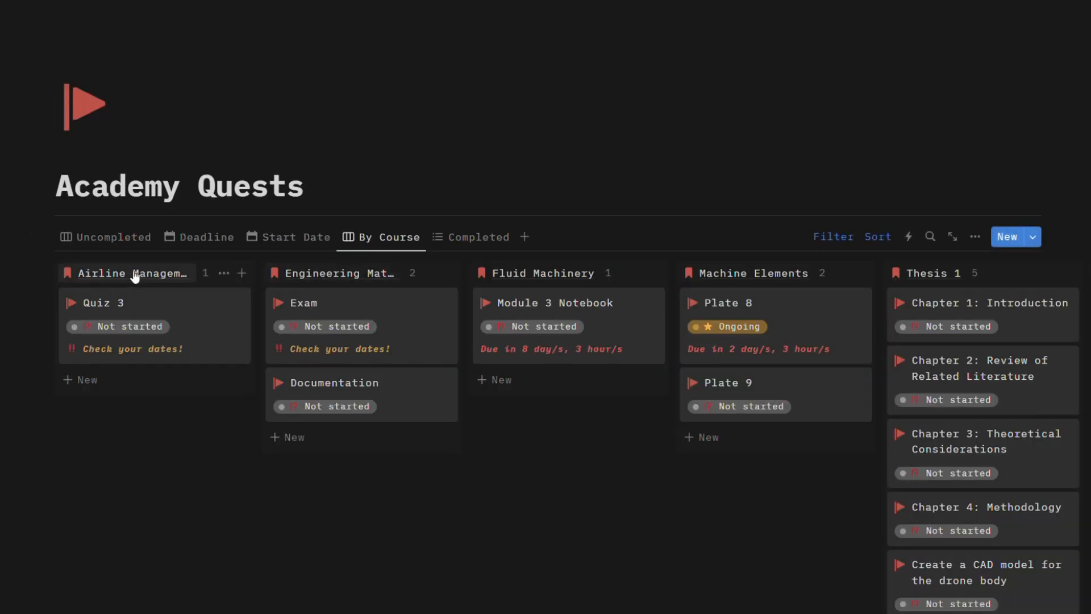
pyautogui.click(107, 238)
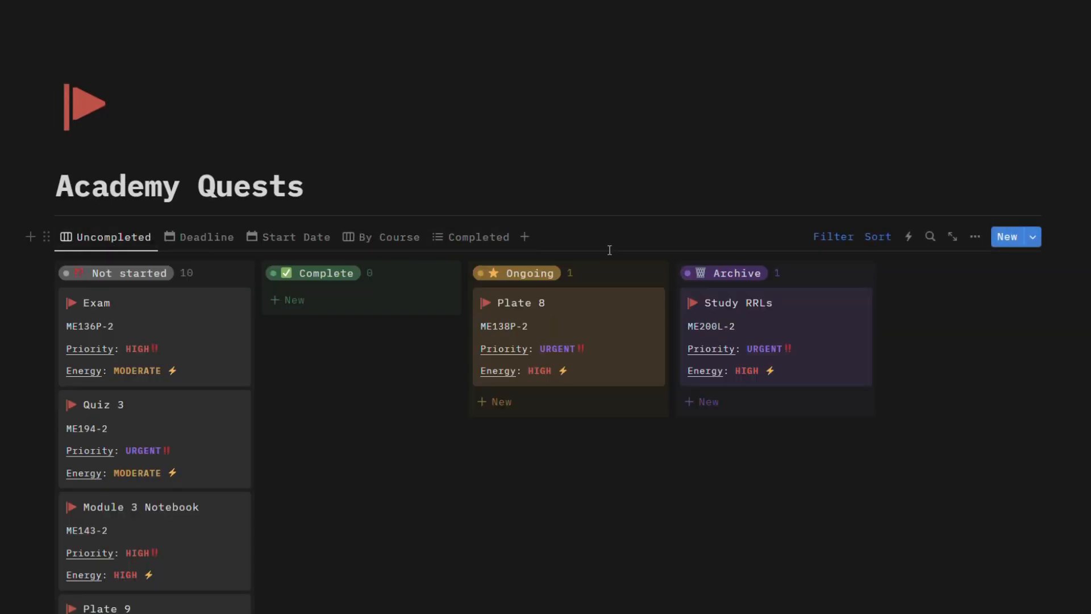
pyautogui.click(821, 241)
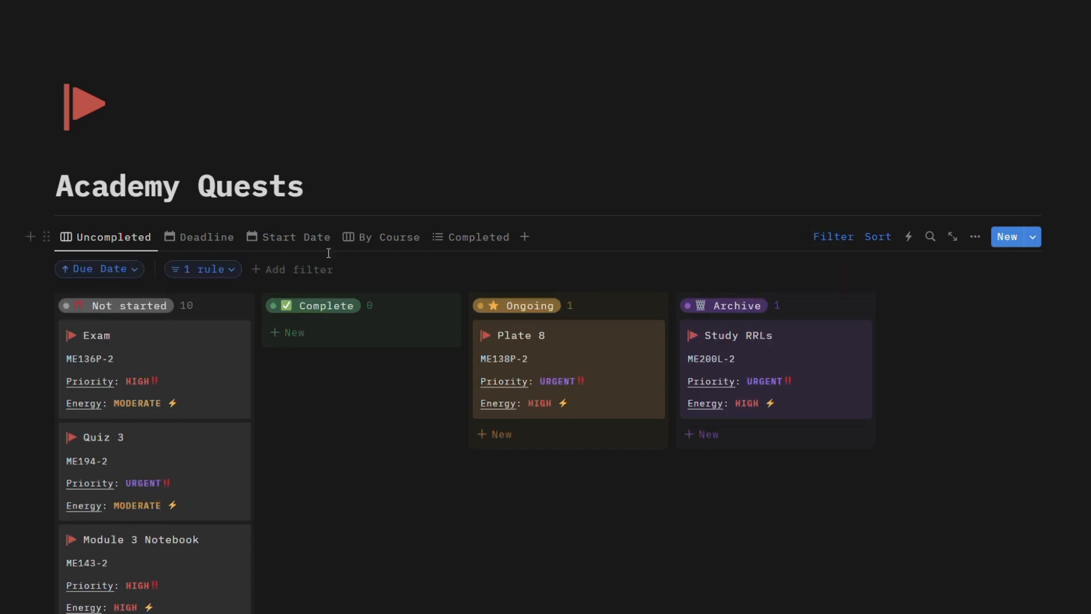
pyautogui.click(193, 269)
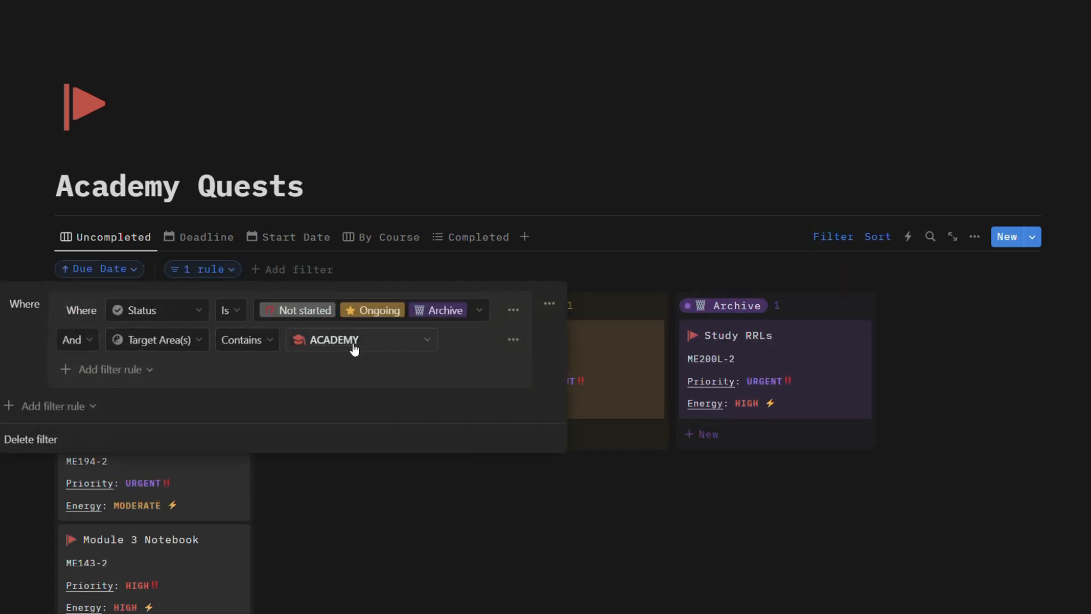
pyautogui.click(599, 241)
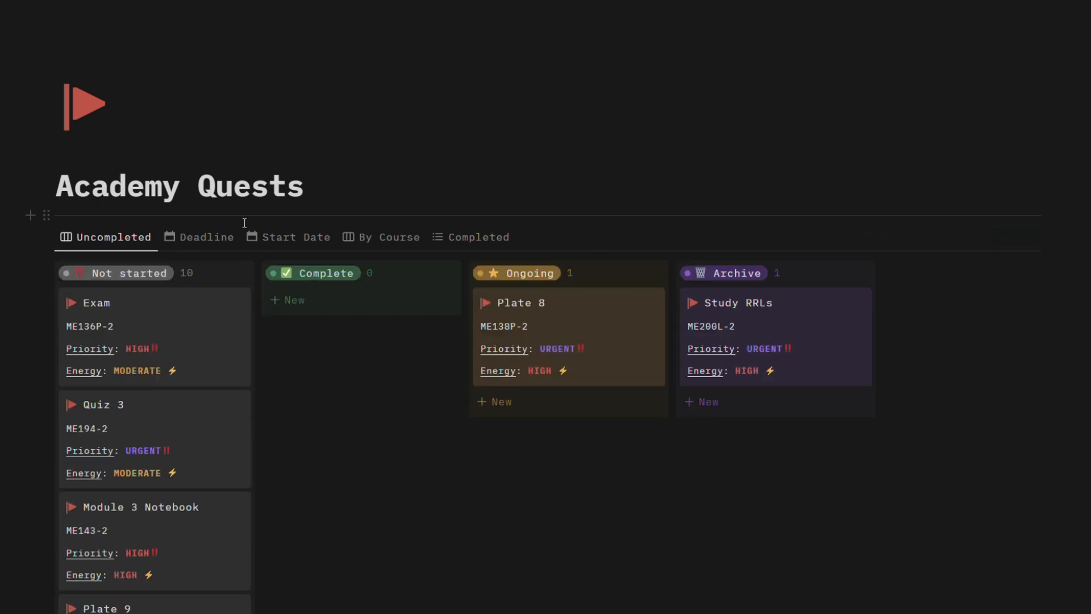
# Step: Look through the not-started quests on the Uncompleted board of Academy Quests
pyautogui.scroll(-5, 164, 293)
pyautogui.scroll(6, 164, 292)
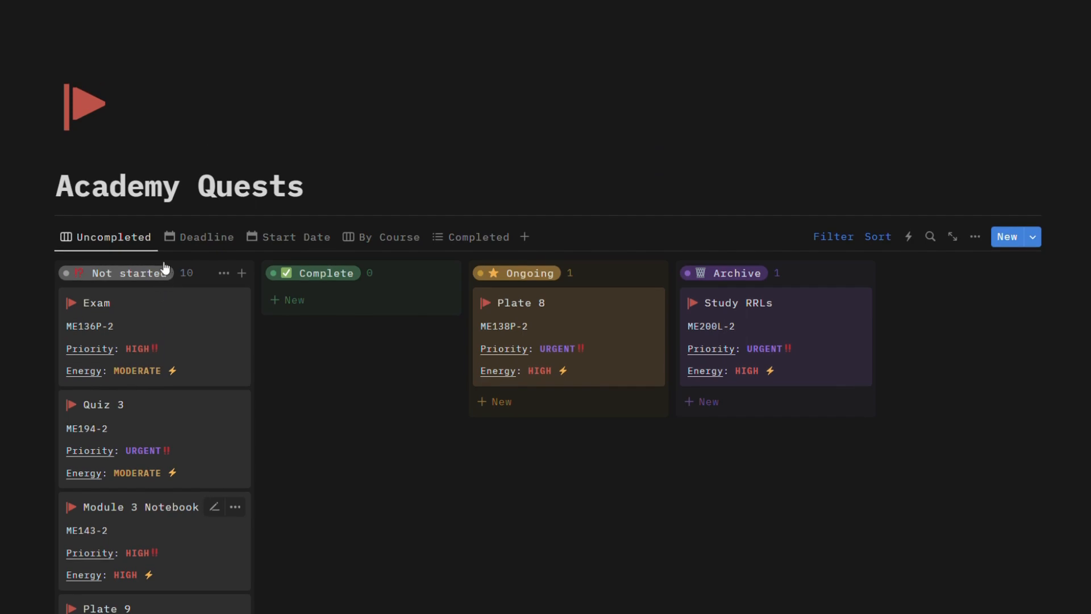
pyautogui.scroll(-10, 171, 292)
pyautogui.scroll(-6, 173, 335)
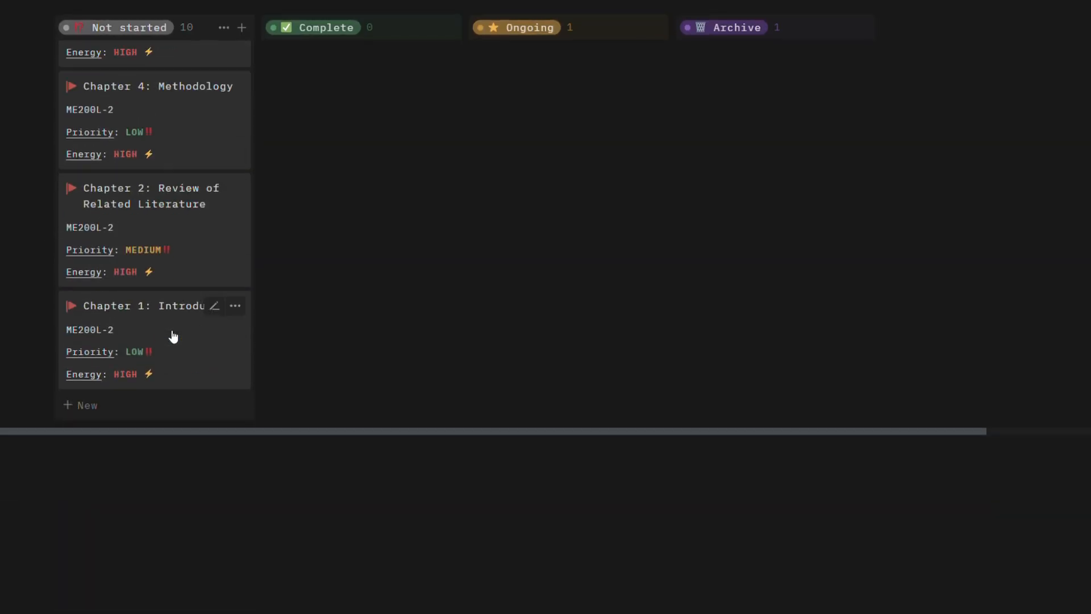
pyautogui.scroll(8, 174, 335)
pyautogui.scroll(4, 174, 336)
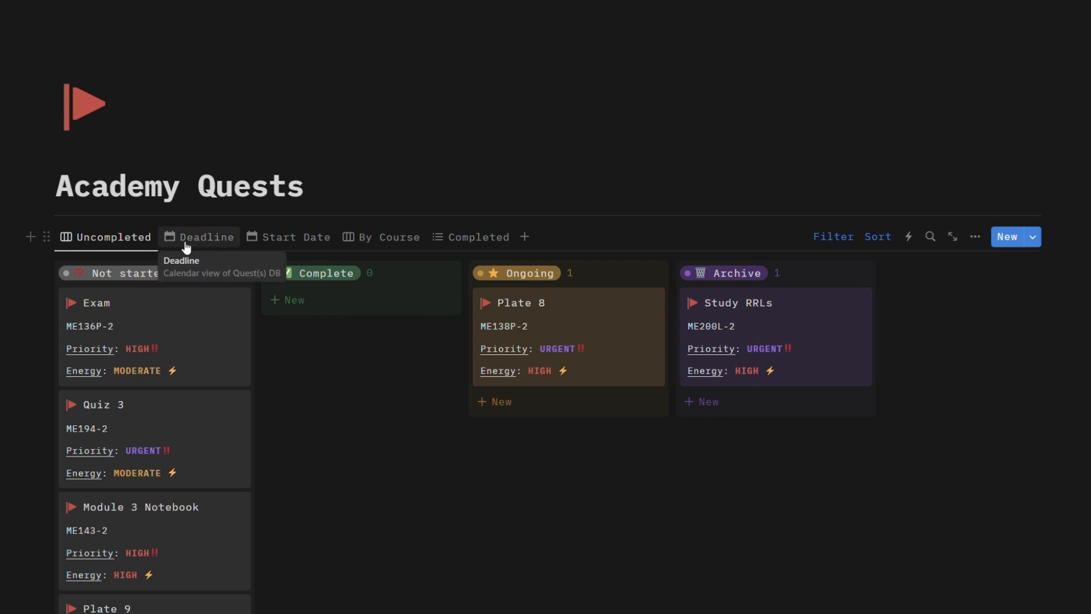
# Step: View the academy quests in the Deadline and Start Date calendars and on the By Course board
pyautogui.click(210, 244)
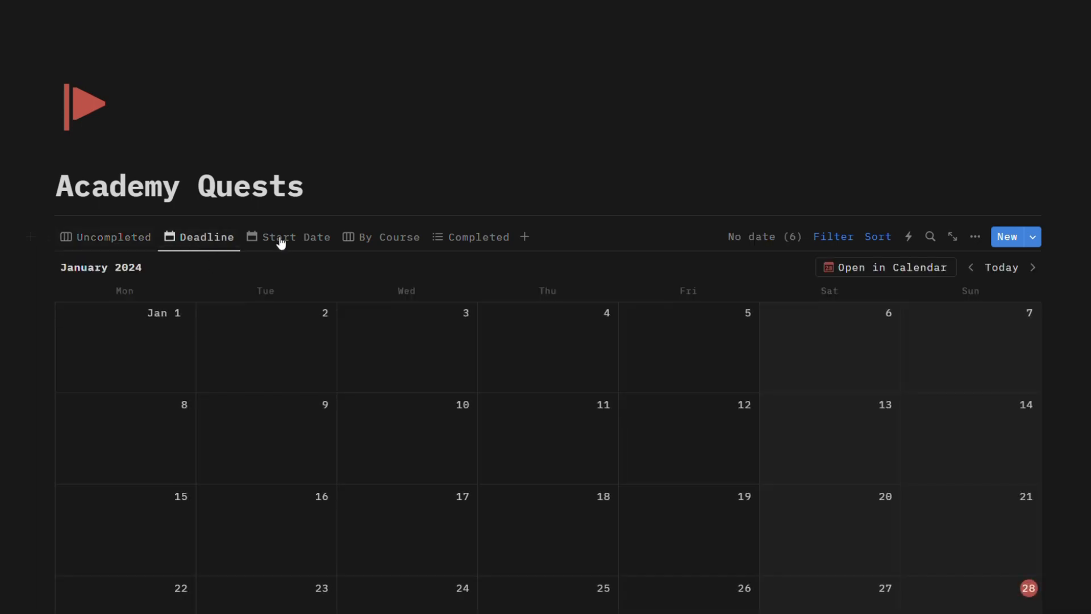
pyautogui.click(302, 243)
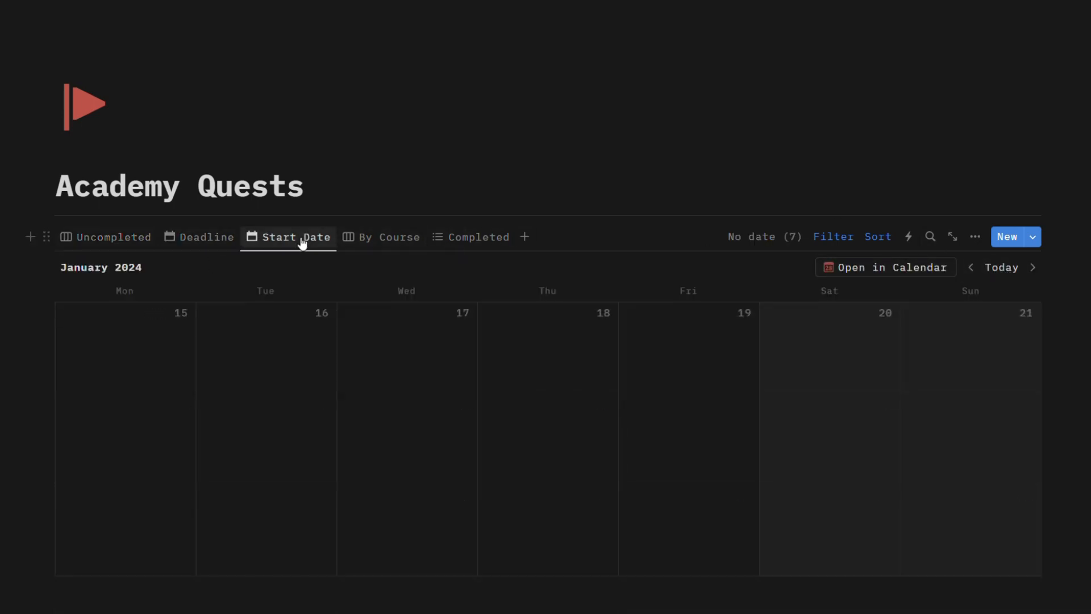
pyautogui.click(370, 240)
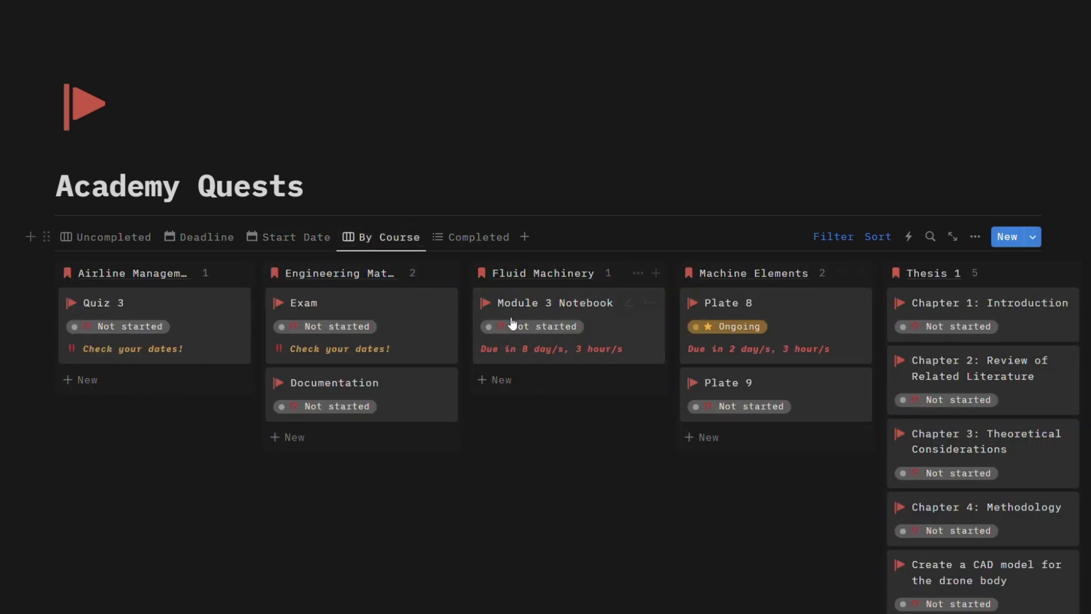
pyautogui.scroll(-5, 513, 324)
pyautogui.scroll(5, 513, 343)
# Step: Switch Academy Quests to the Completed view and look through the finished quests grouped by event
pyautogui.click(490, 236)
pyautogui.scroll(-5, 154, 352)
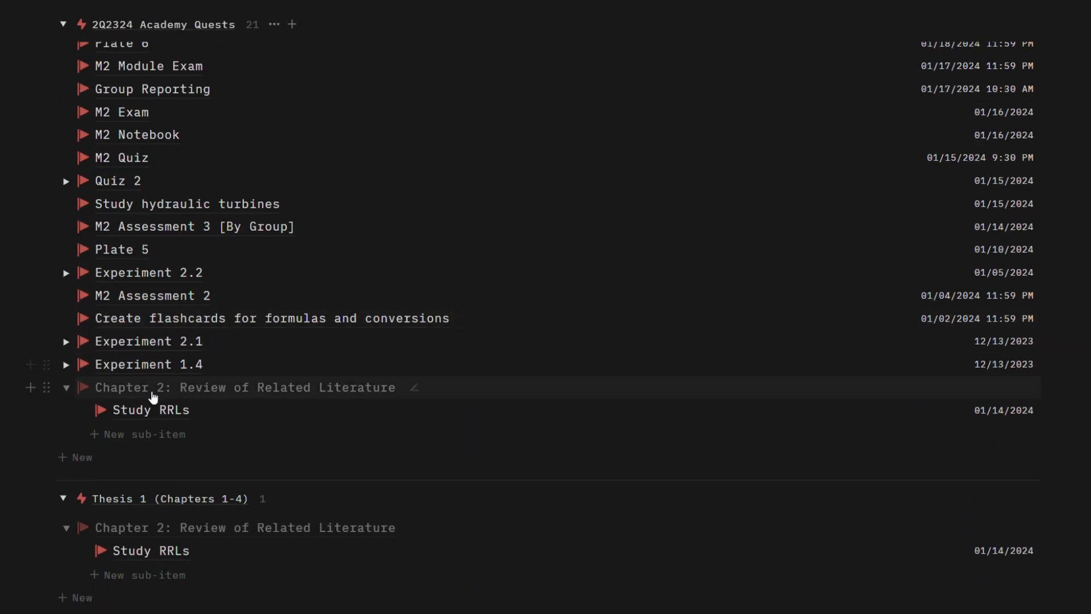
pyautogui.scroll(-5, 151, 420)
pyautogui.scroll(10, 154, 392)
# Step: Inspect the Exam quest's properties from the Uncompleted view, close it, and leave the Academy Quests page
pyautogui.click(122, 237)
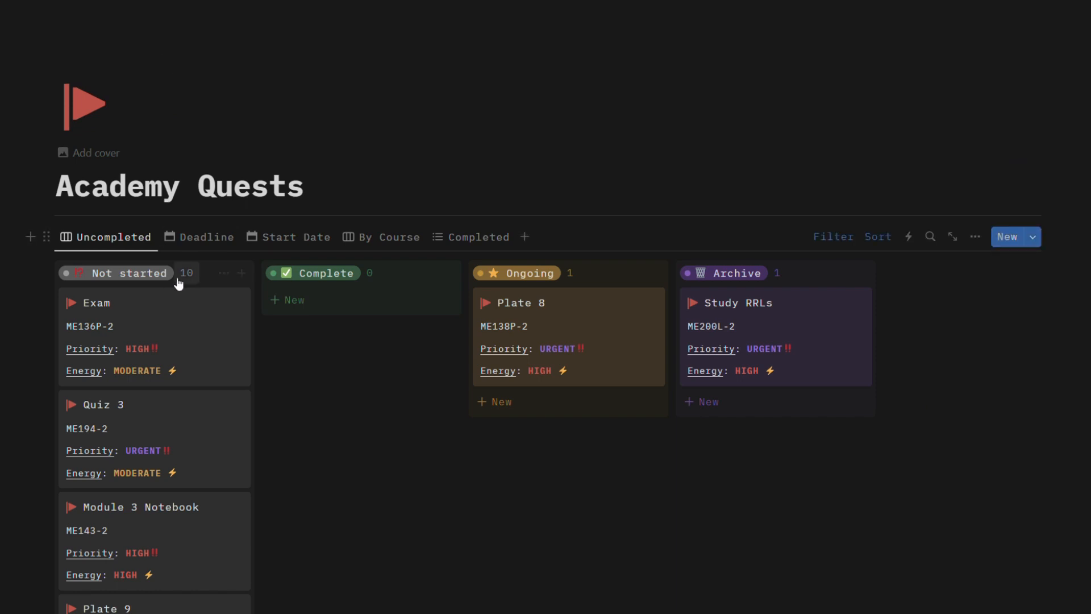
pyautogui.click(170, 314)
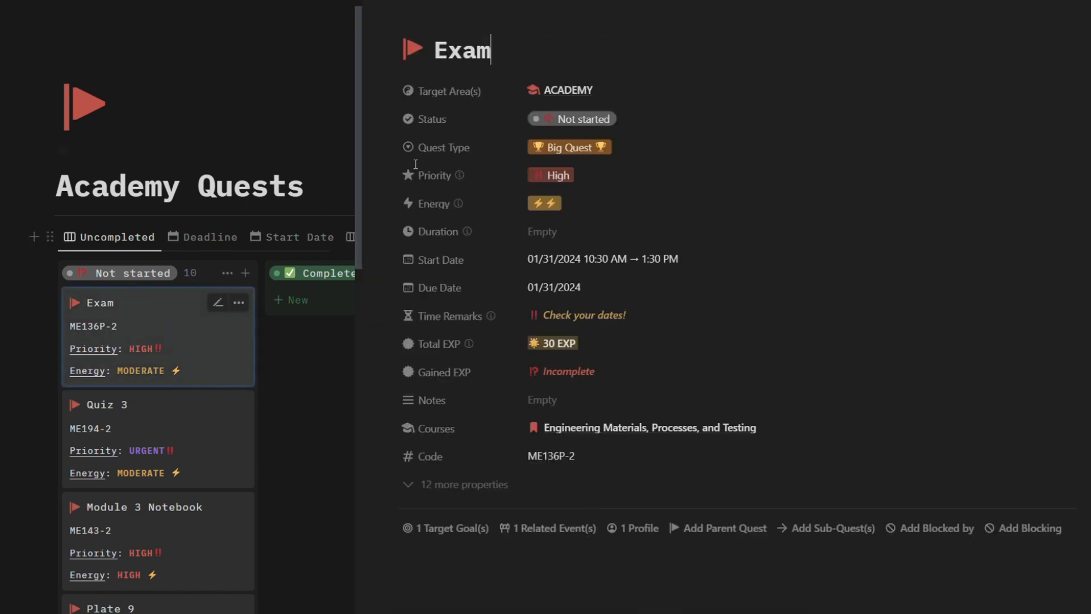
pyautogui.click(385, 2)
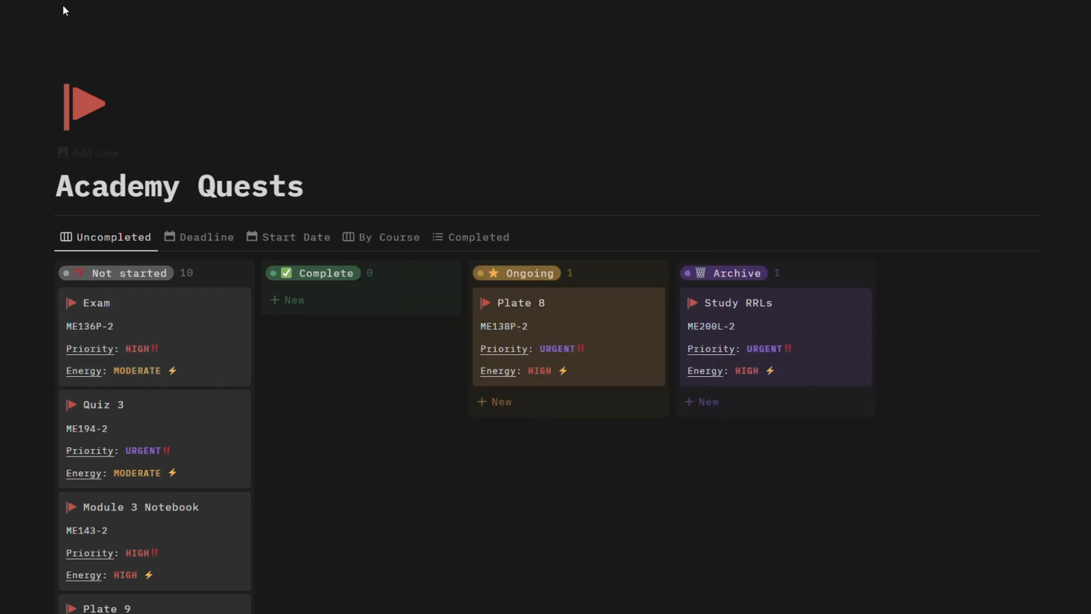
pyautogui.click(21, 5)
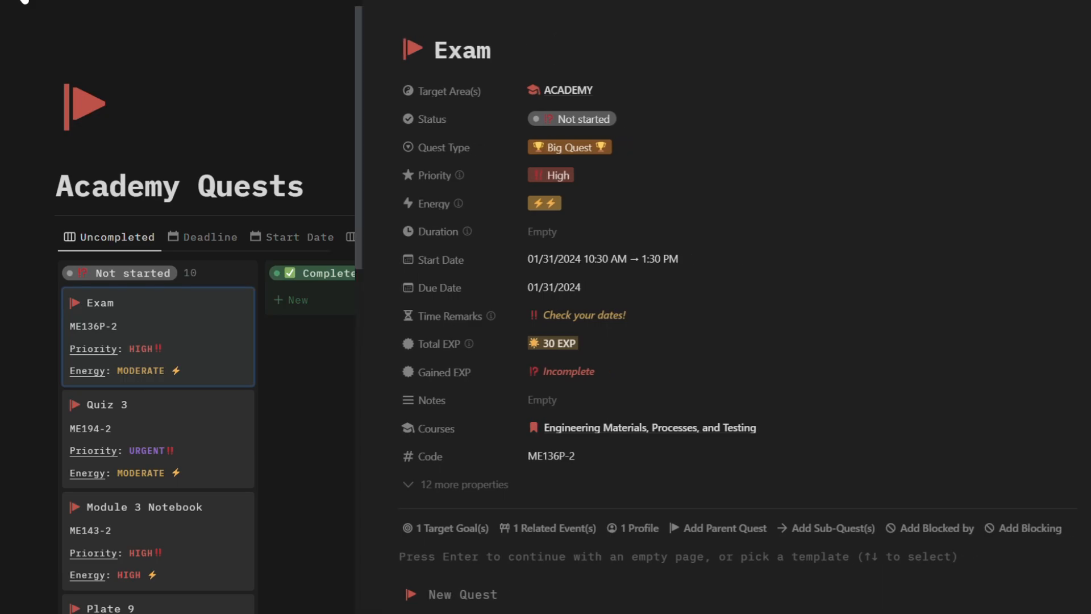
pyautogui.click(21, 3)
pyautogui.click(240, 2)
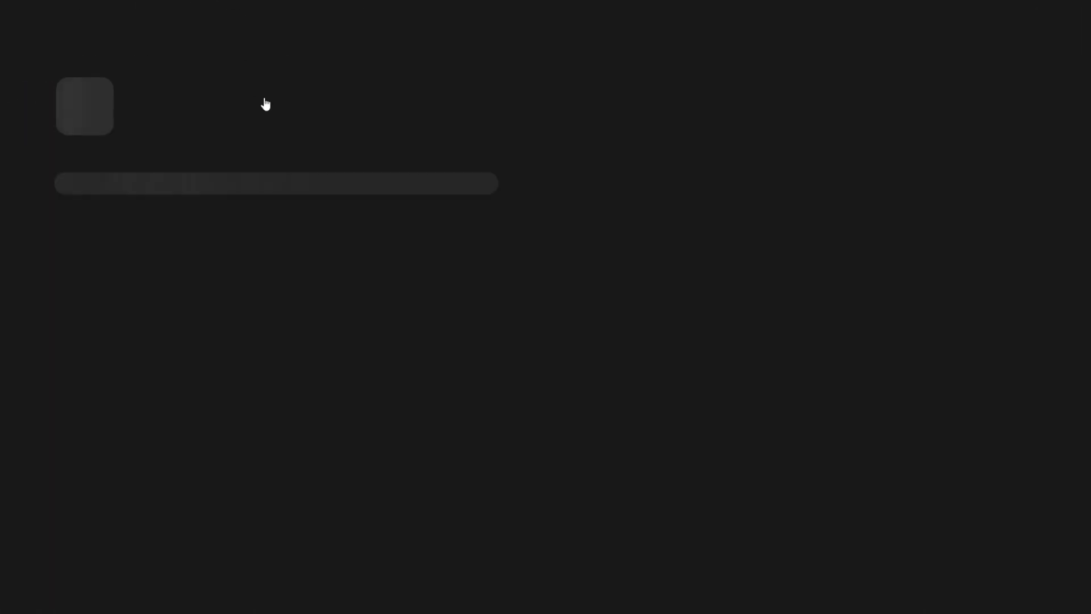
# Step: Go to the Curriculum page from Academy, open the YEAR 1 entry, and browse the program's year cards
pyautogui.scroll(-1, 250, 252)
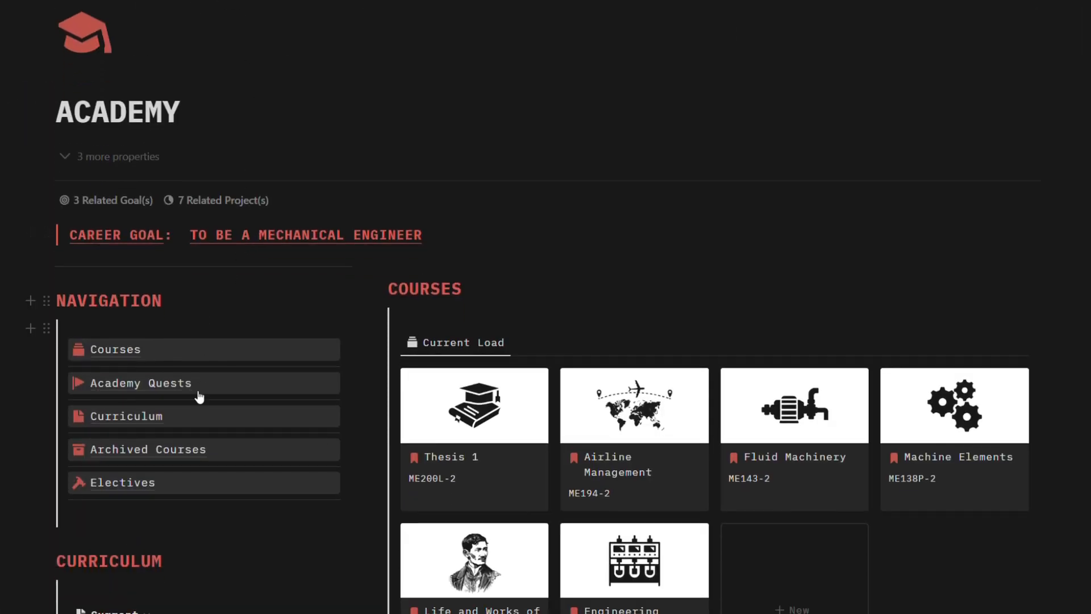
pyautogui.click(199, 417)
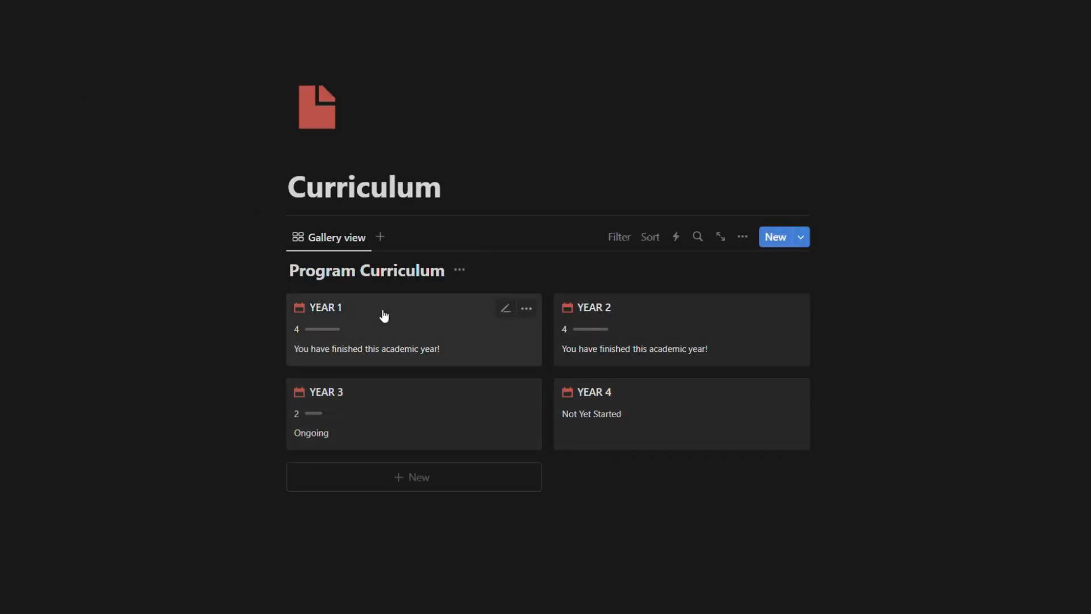
pyautogui.click(433, 316)
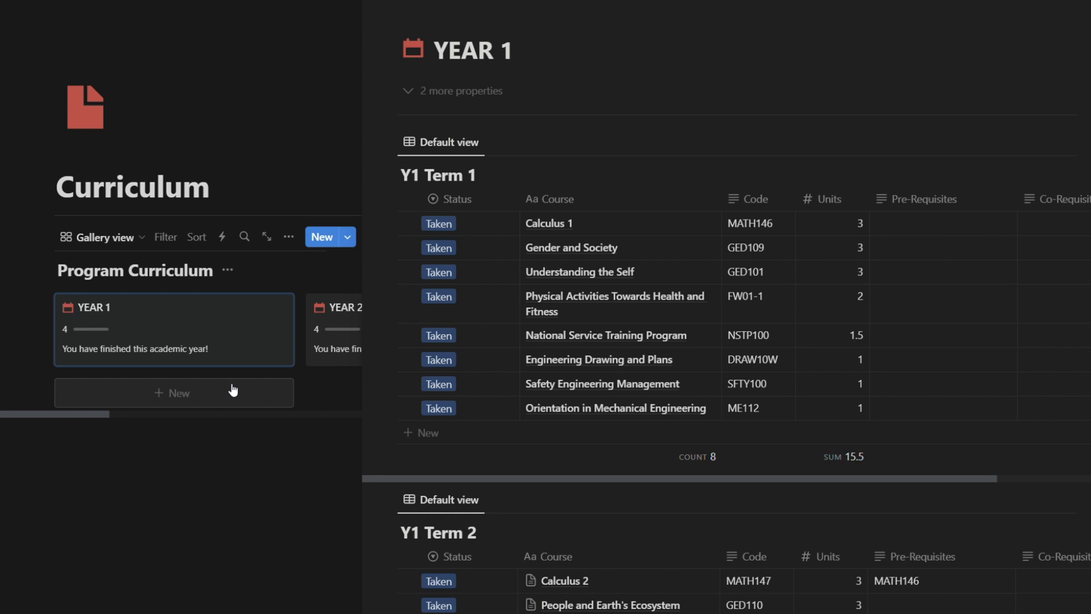
pyautogui.click(253, 415)
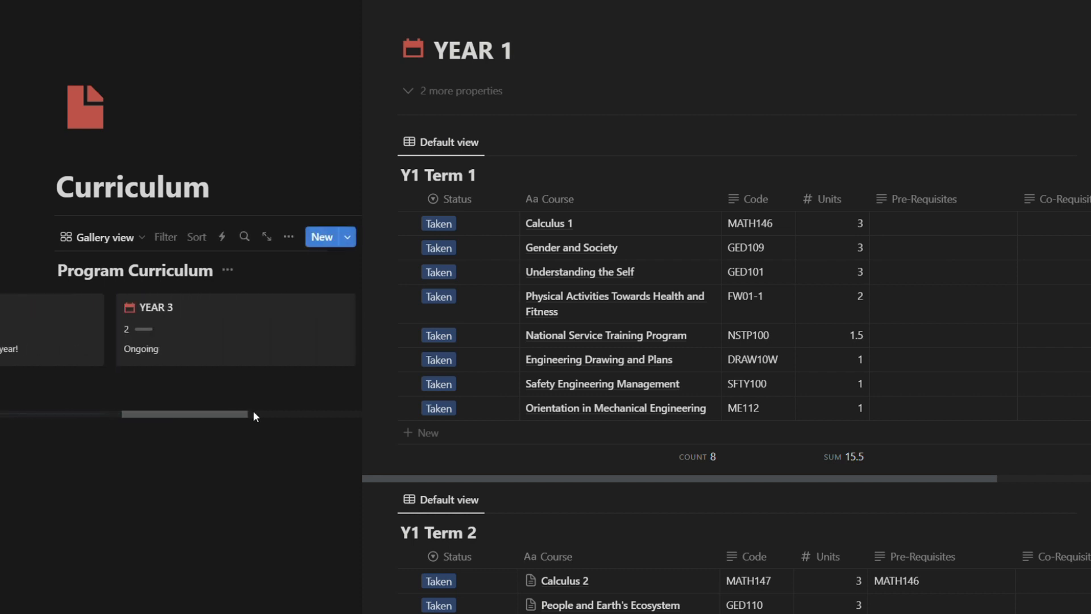
pyautogui.moveTo(253, 414); pyautogui.dragTo(116, 415)
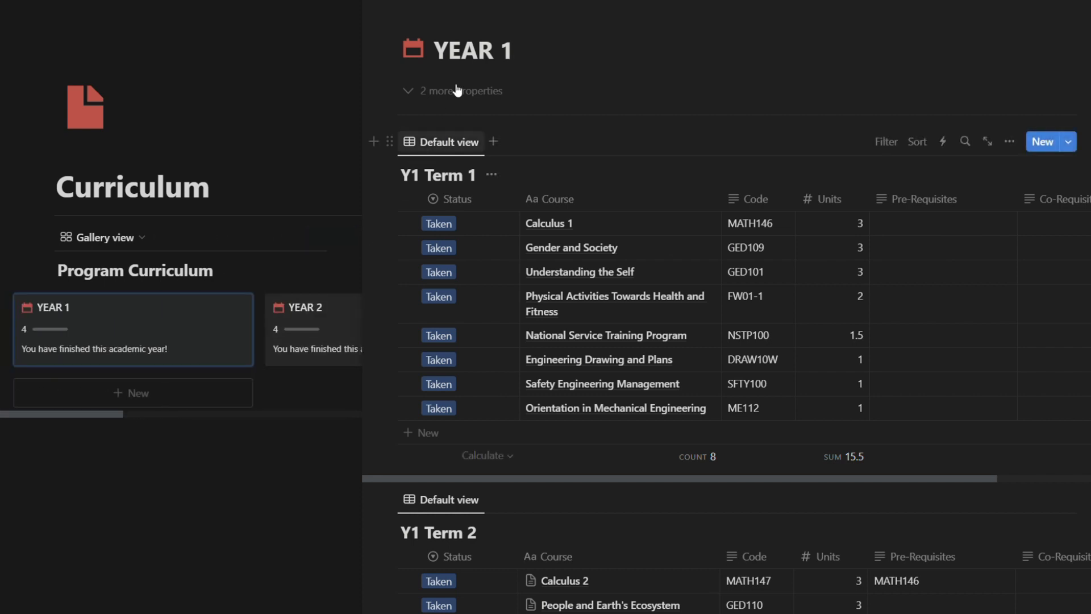
# Step: Look through the Year 1 course tables from Term 1 to Term 4, including codes, units and pre-requisites, and close the entry
pyautogui.scroll(-2, 463, 227)
pyautogui.scroll(2, 522, 115)
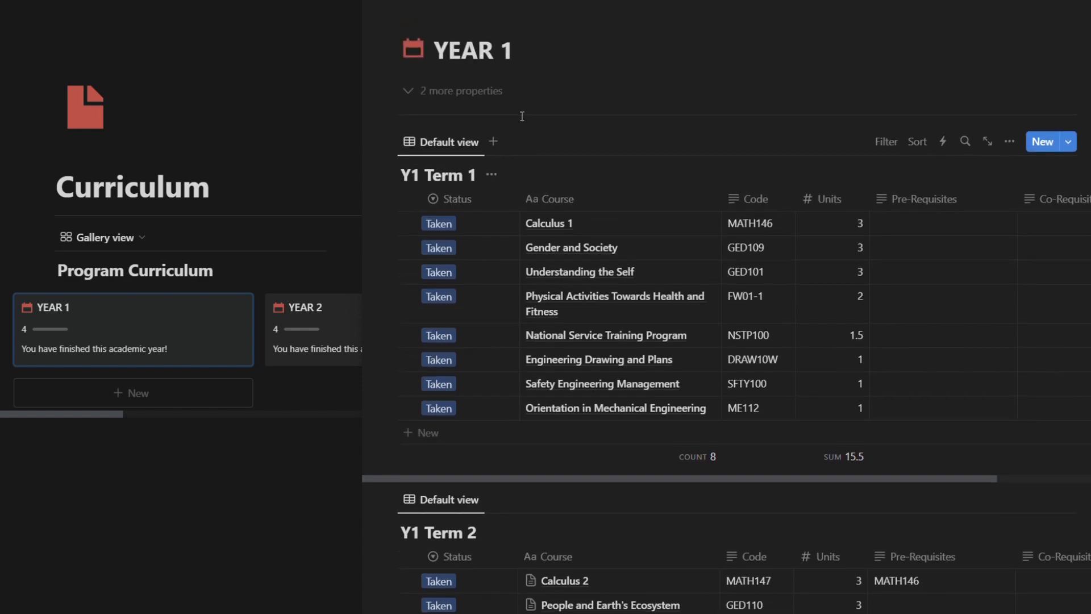
pyautogui.scroll(-4, 522, 116)
pyautogui.scroll(3, 520, 214)
pyautogui.scroll(-5, 488, 168)
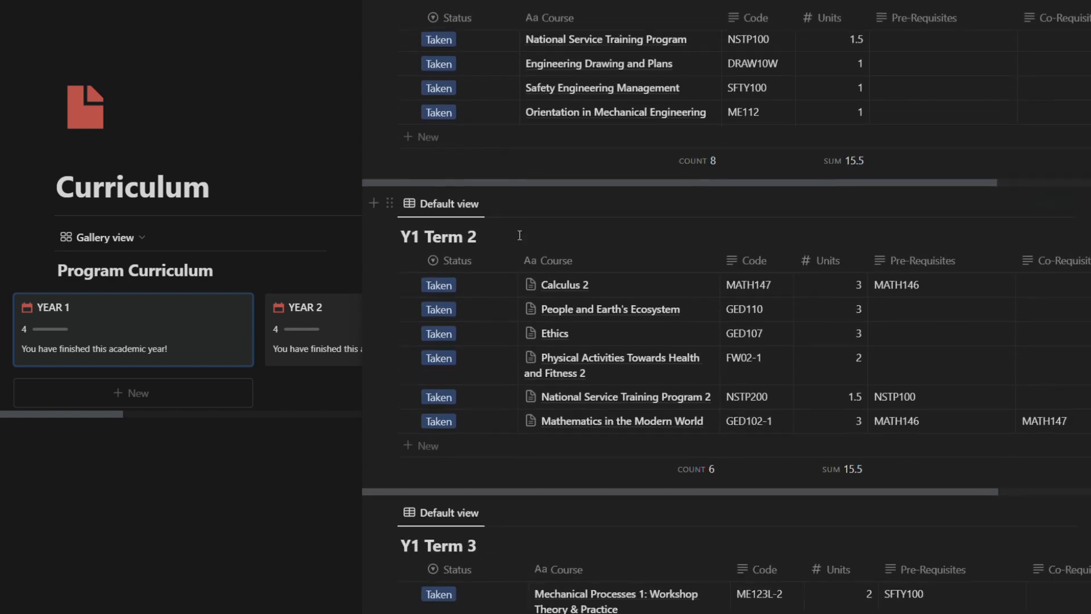
pyautogui.scroll(-8, 519, 235)
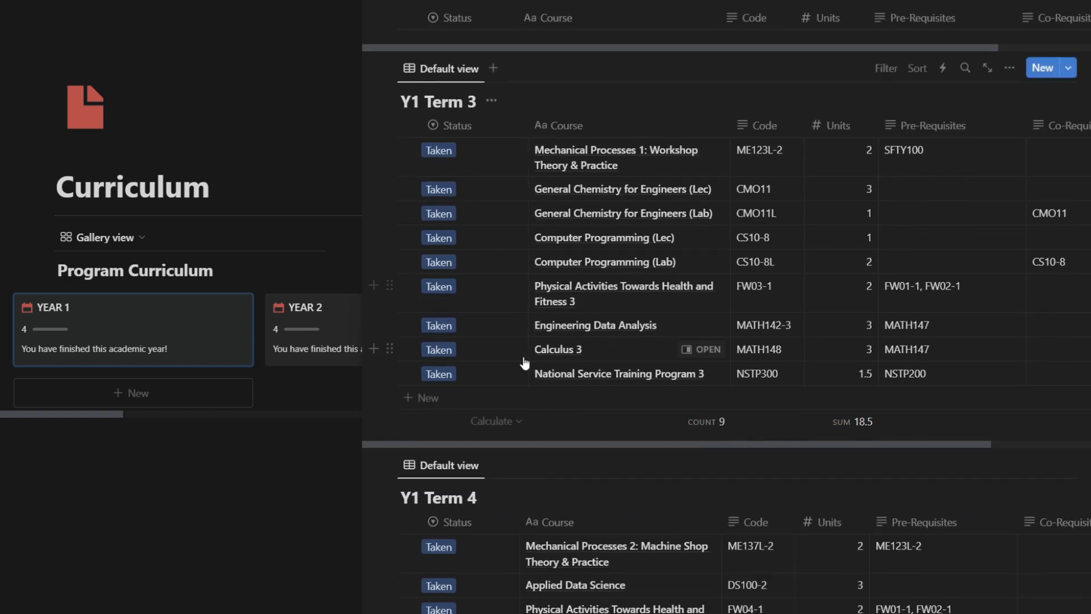
pyautogui.scroll(-5, 524, 363)
pyautogui.scroll(8, 486, 124)
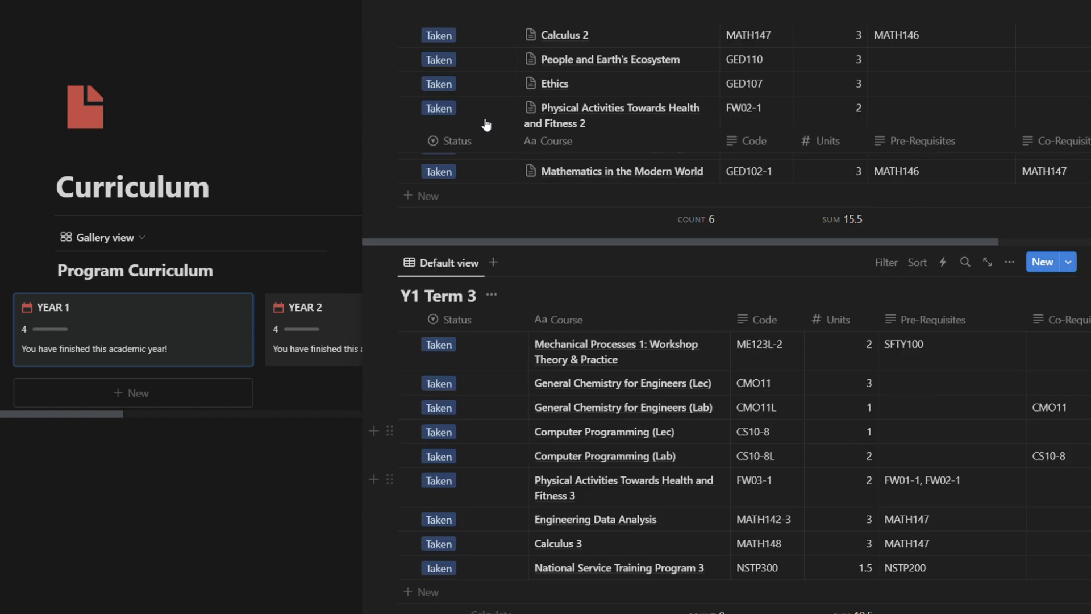
pyautogui.scroll(3, 486, 124)
pyautogui.press('Escape')
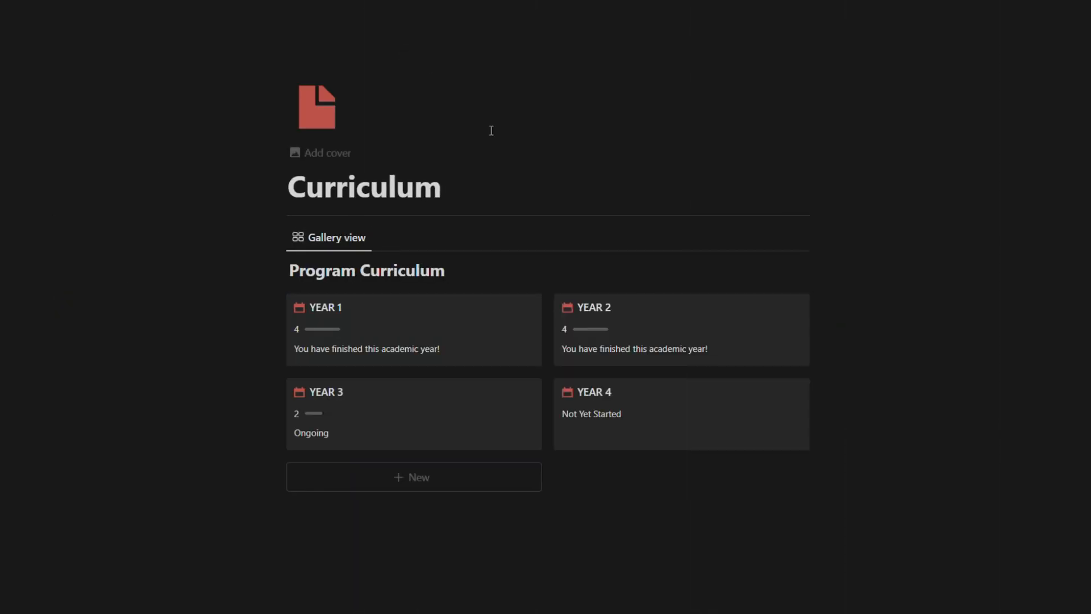
# Step: Open the YEAR 3 curriculum entry, examine the course statuses in its Term 1 to Term 4 tables, and close it
pyautogui.click(419, 438)
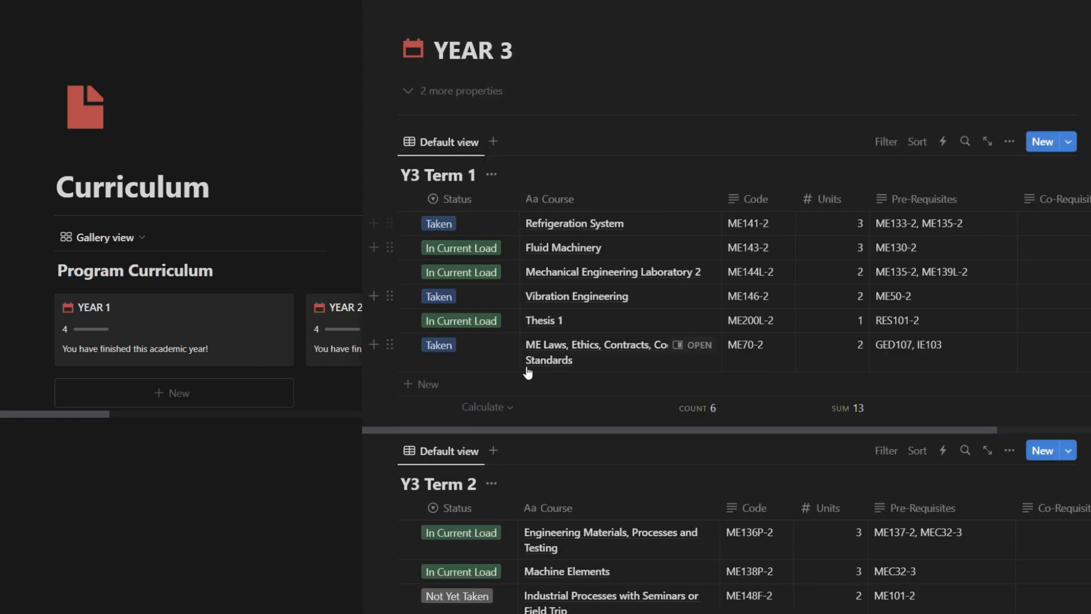
pyautogui.scroll(-3, 492, 267)
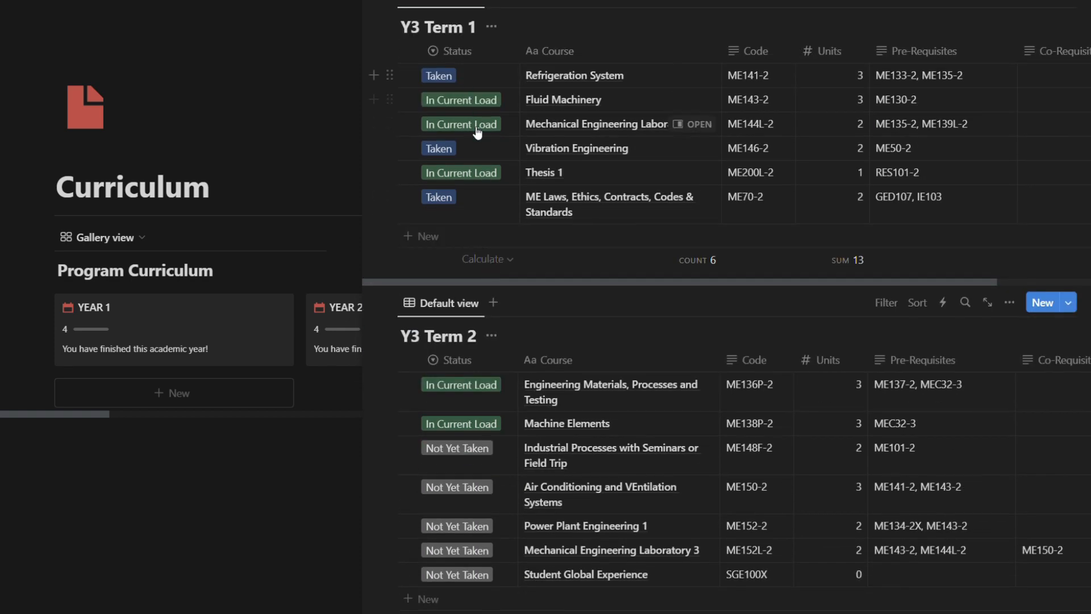
pyautogui.scroll(-5, 492, 267)
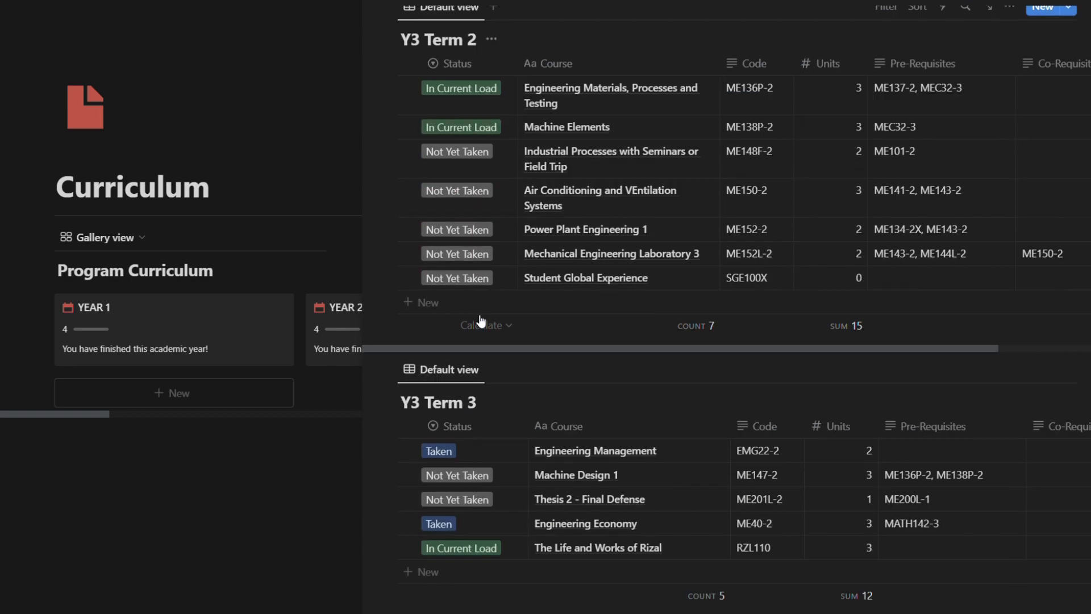
pyautogui.scroll(-7, 481, 321)
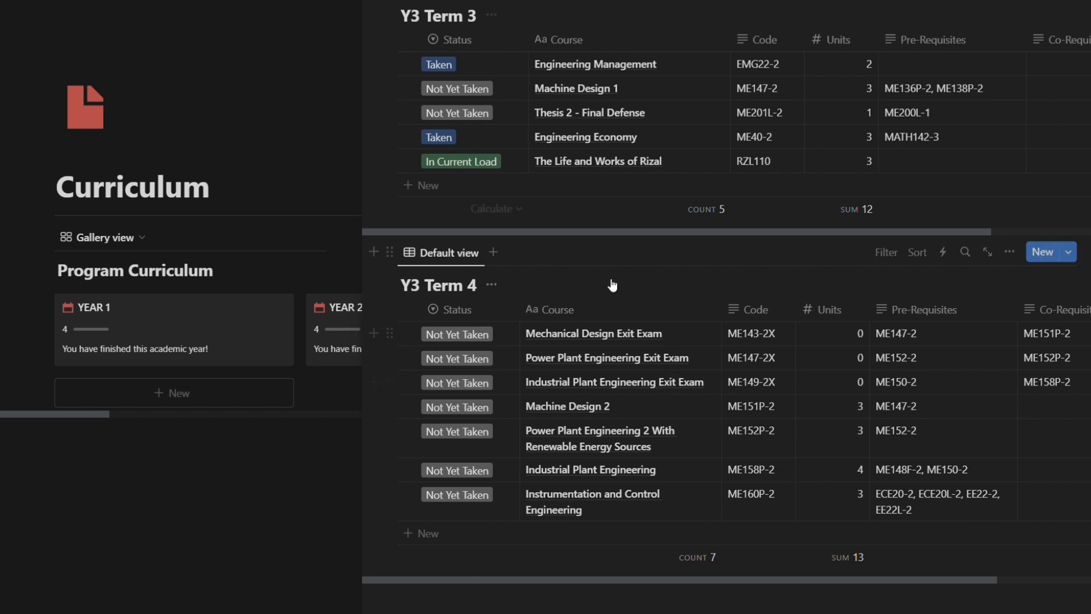
pyautogui.scroll(4, 541, 200)
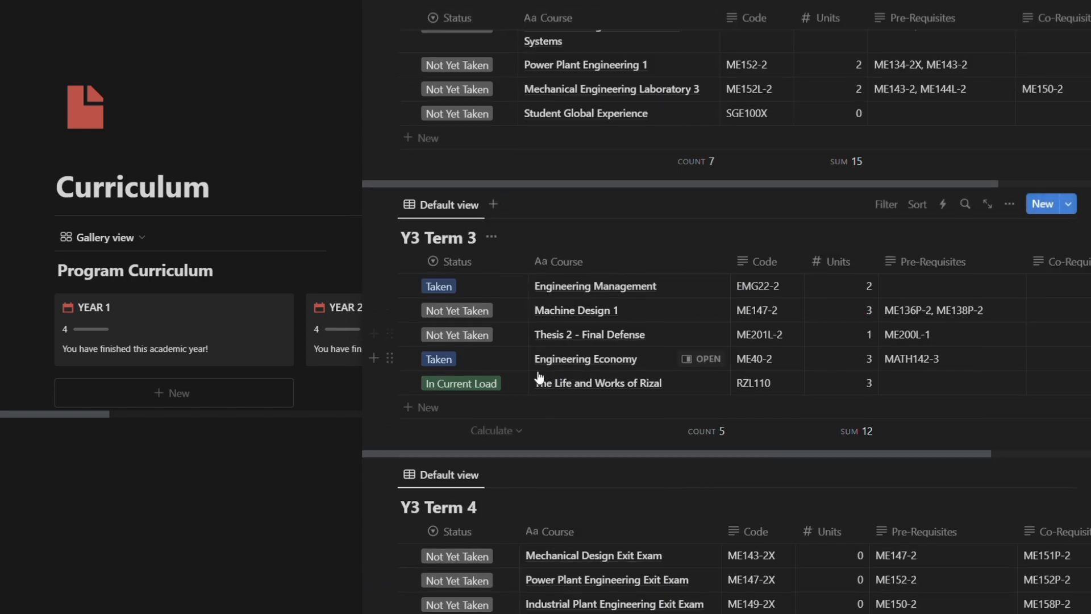
pyautogui.scroll(10, 474, 383)
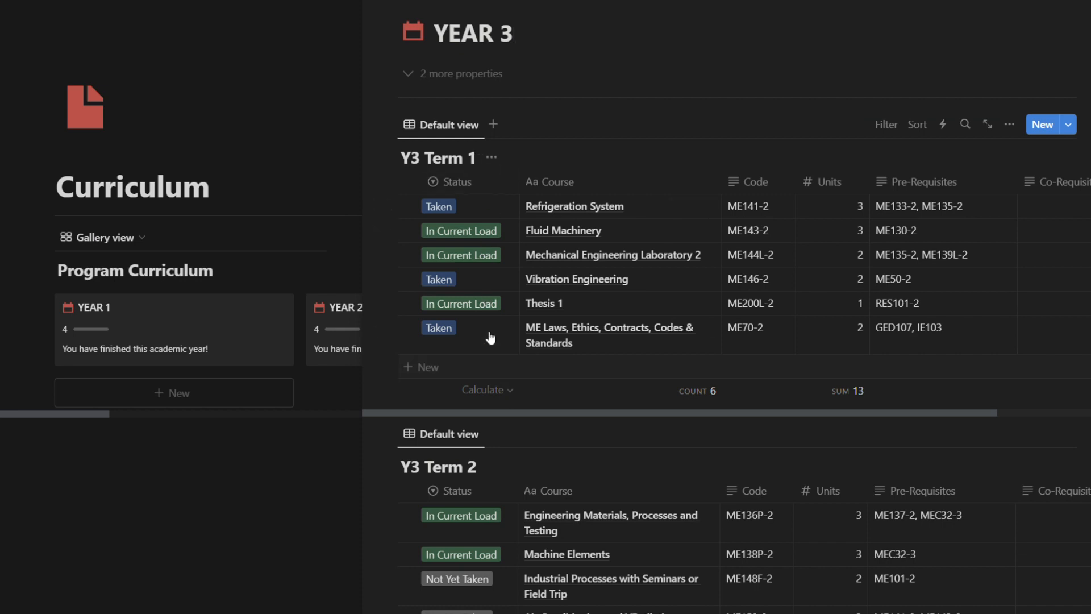
pyautogui.click(380, 4)
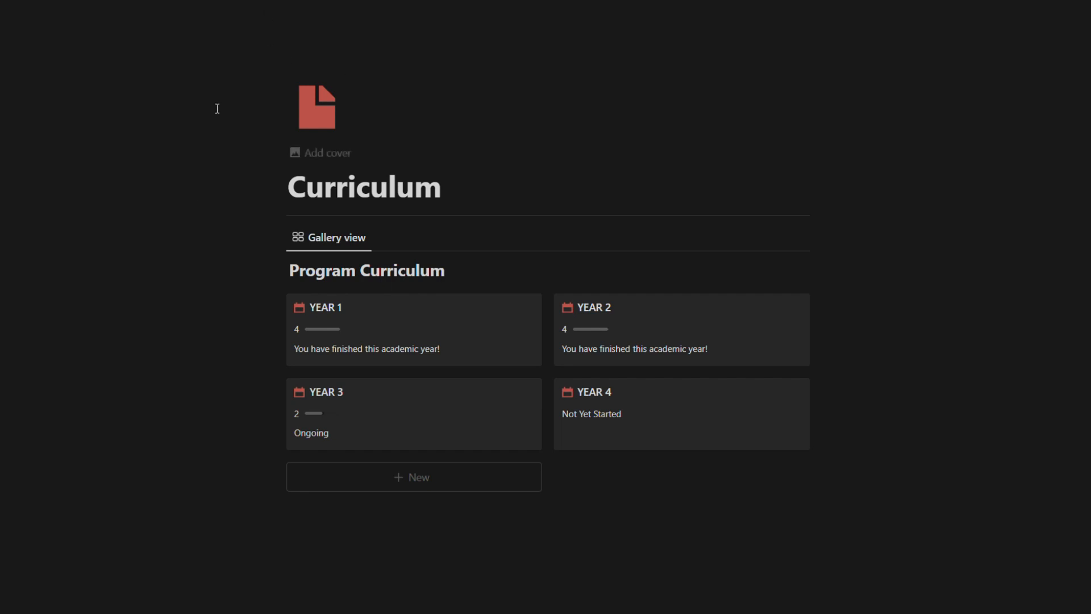
# Step: Take another brief look at the YEAR 1 entry, close it, and return to the Academy page
pyautogui.click(426, 309)
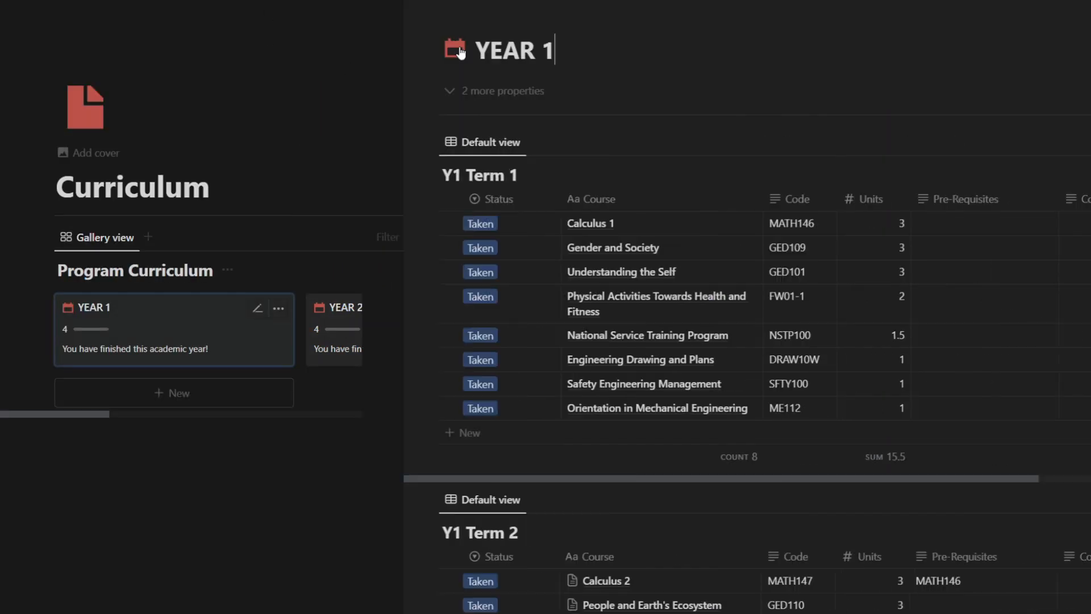
pyautogui.press('Escape')
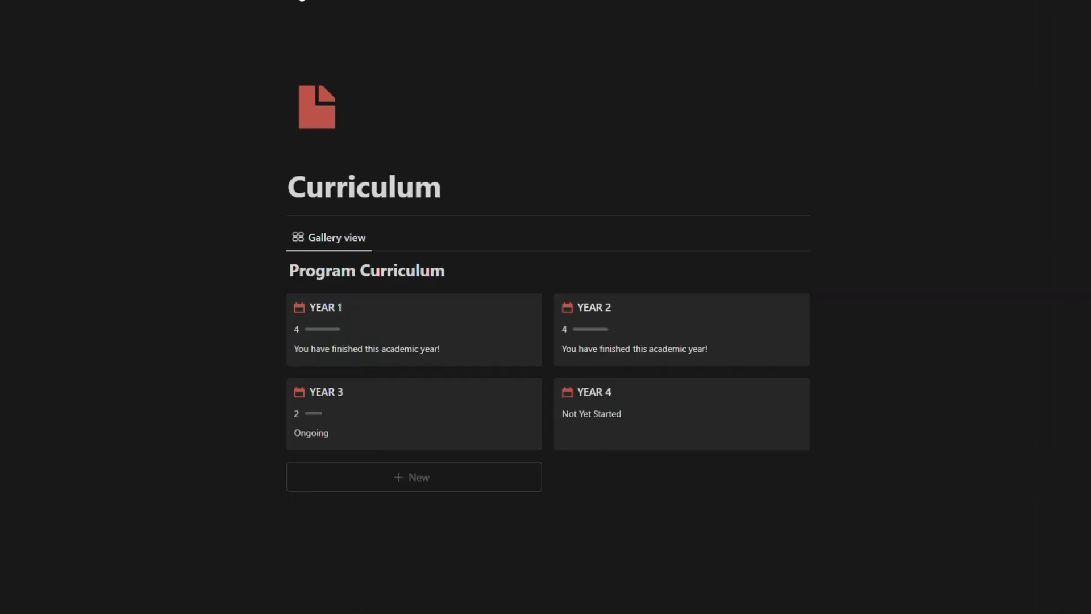
pyautogui.click(264, 23)
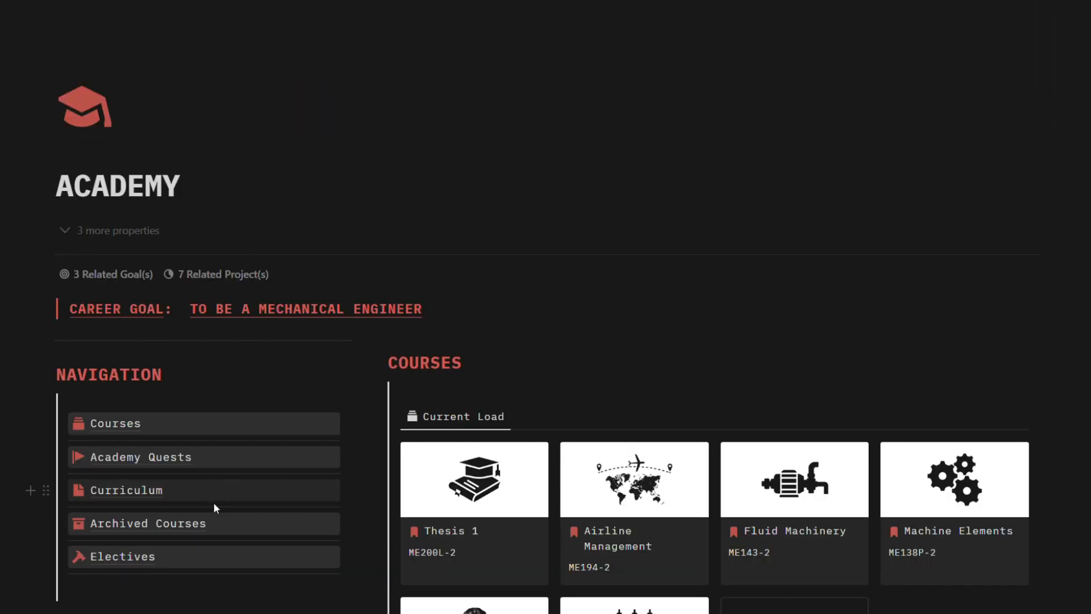
# Step: View the list of courses on the Archived Courses page and go back to Academy
pyautogui.moveTo(223, 528)
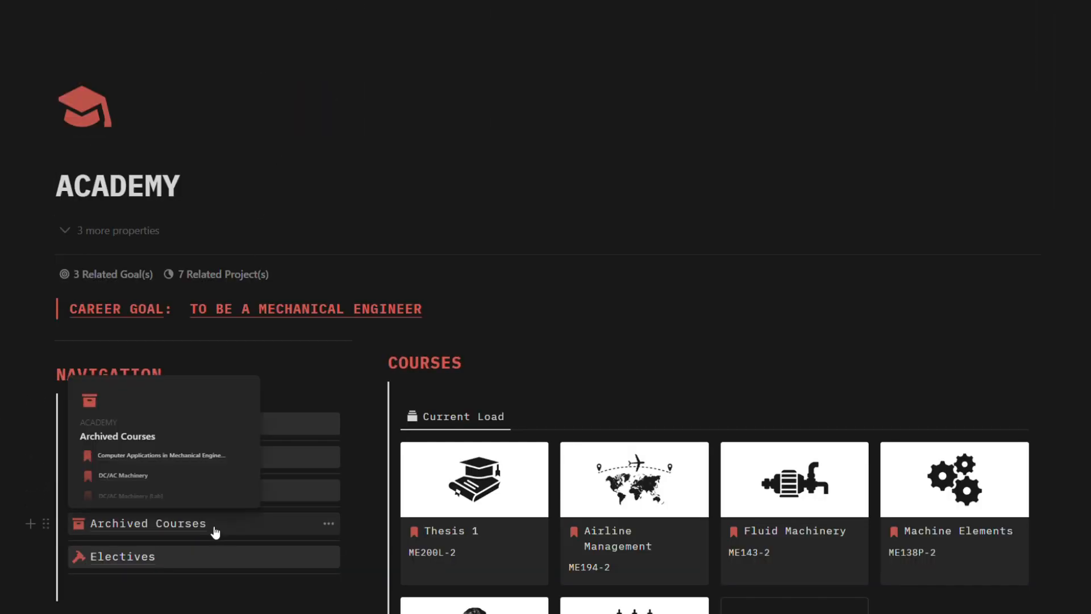
pyautogui.click(215, 531)
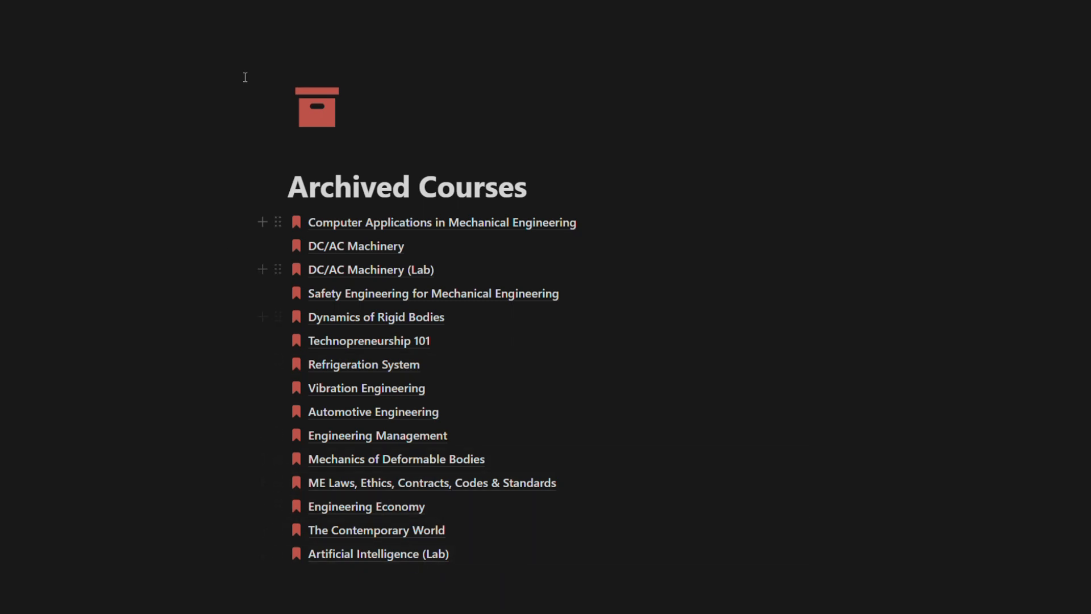
pyautogui.click(273, 5)
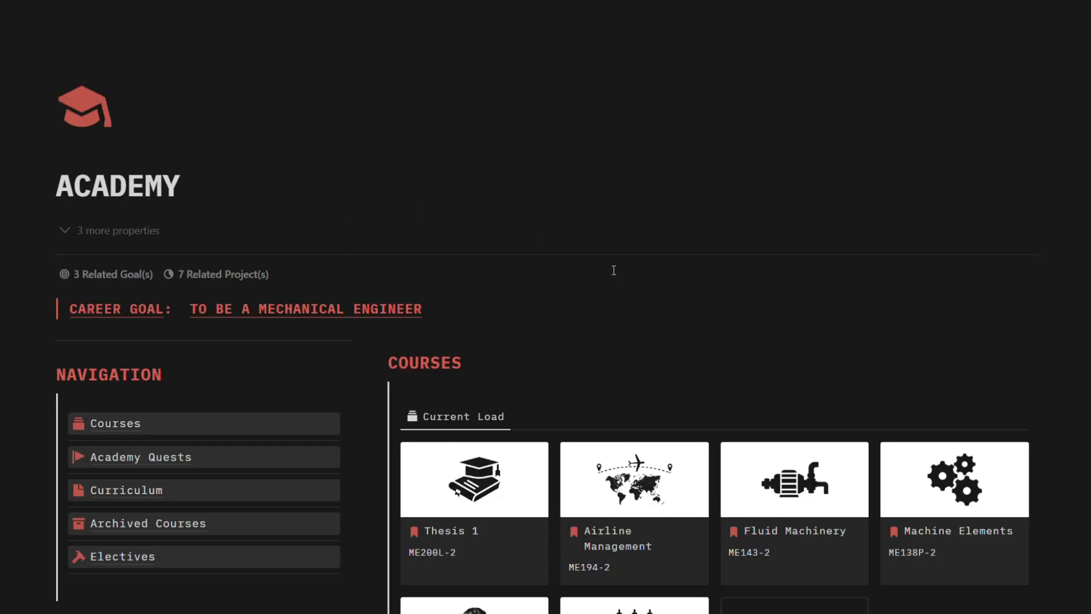
# Step: Move the Thesis 1 course from the Current Load gallery into Archived Courses, check it in the archive list, and return to Academy
pyautogui.scroll(-3, 612, 271)
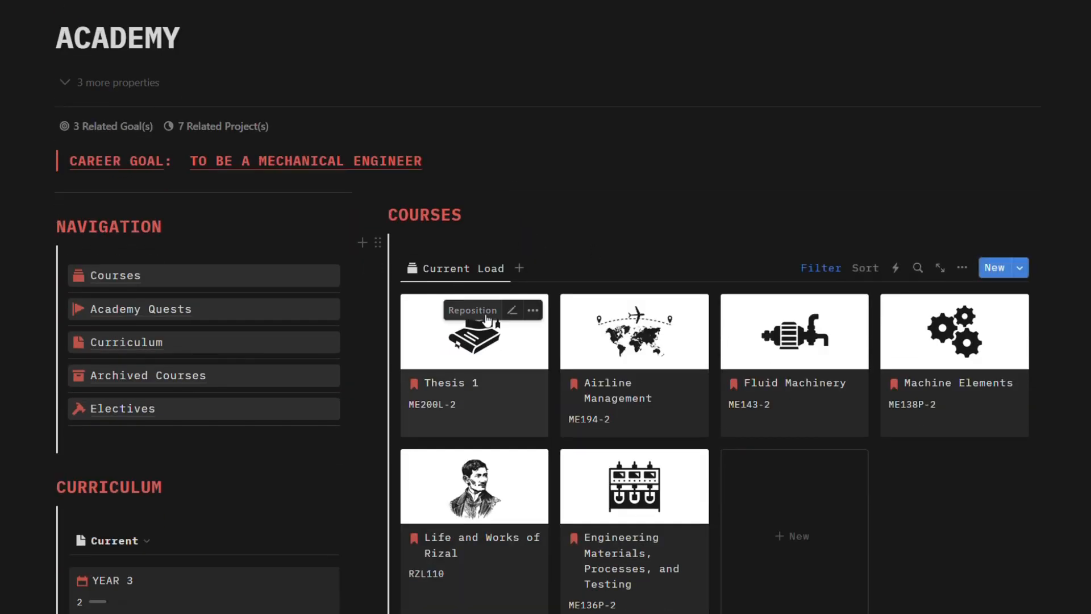
pyautogui.scroll(-1, 480, 301)
pyautogui.moveTo(540, 275)
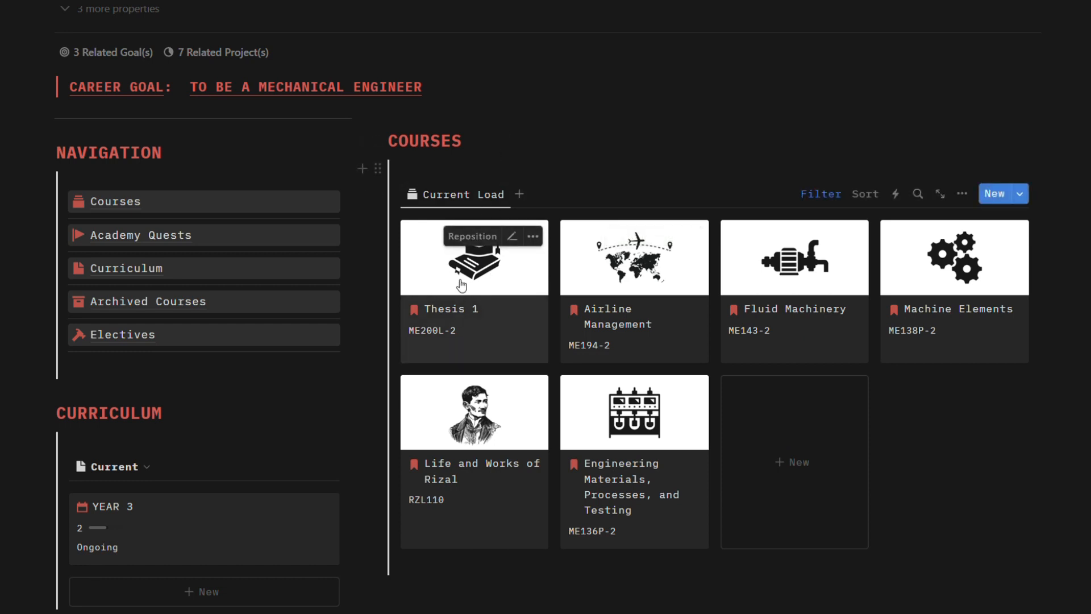
pyautogui.moveTo(477, 279); pyautogui.dragTo(167, 307)
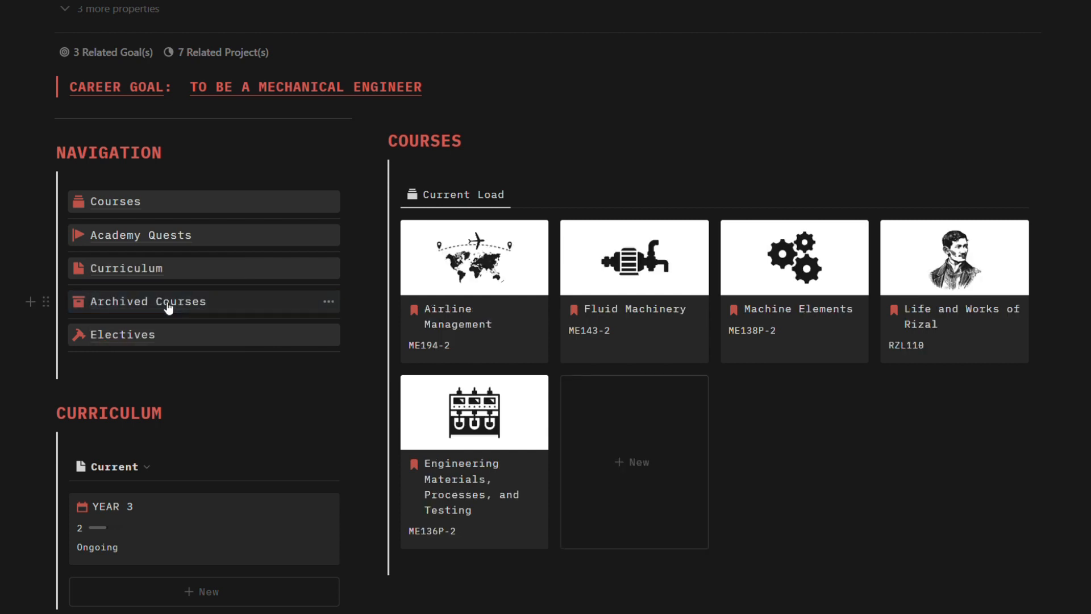
pyautogui.click(310, 302)
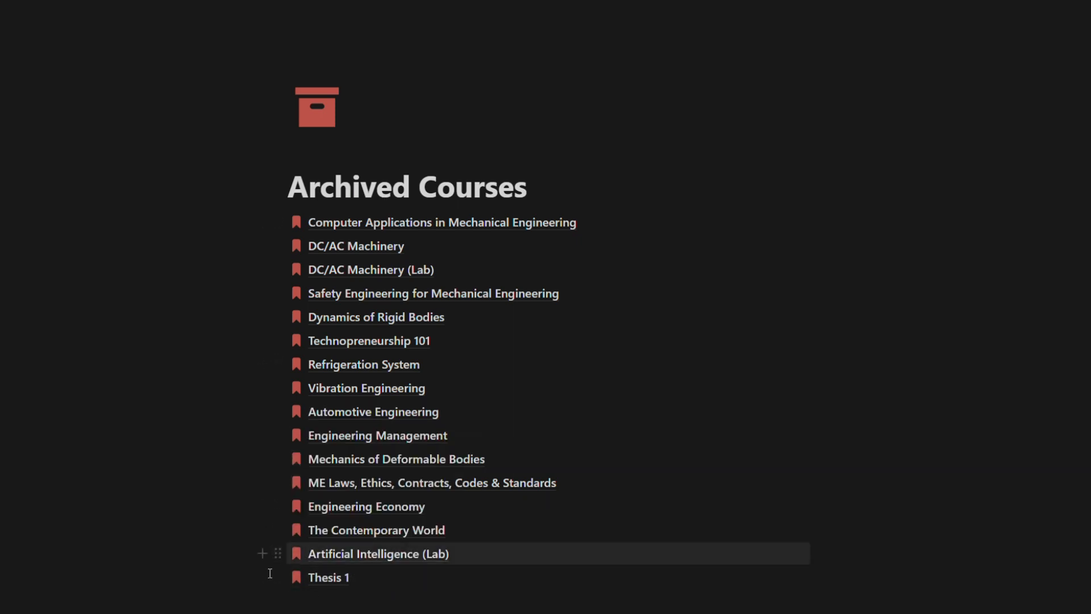
pyautogui.click(10, 25)
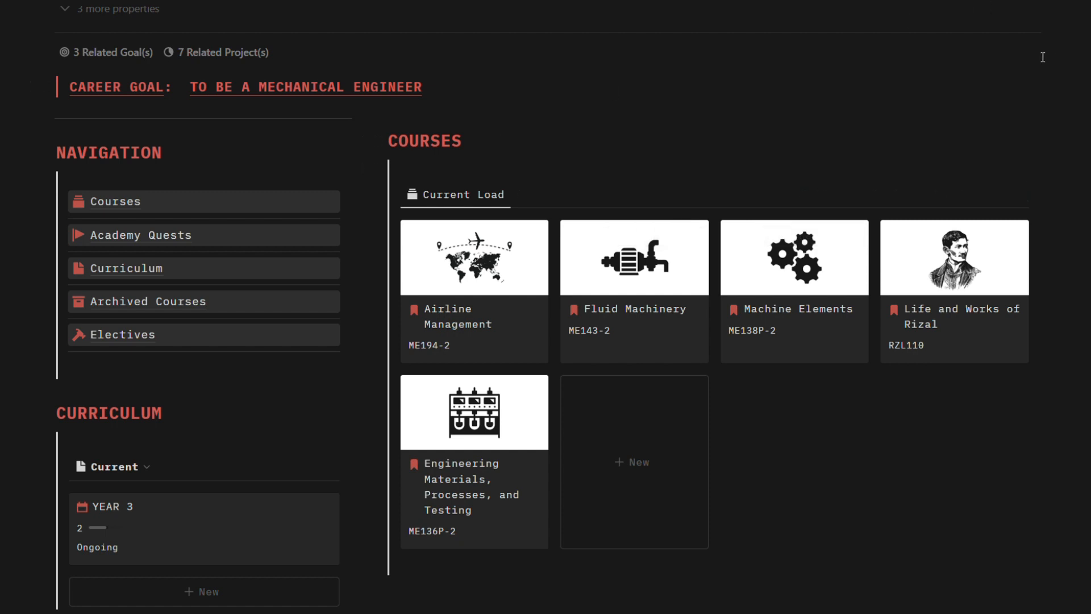
# Step: Open the Electives page from Academy and look through the courses in the ME Professional Elective table
pyautogui.moveTo(253, 344)
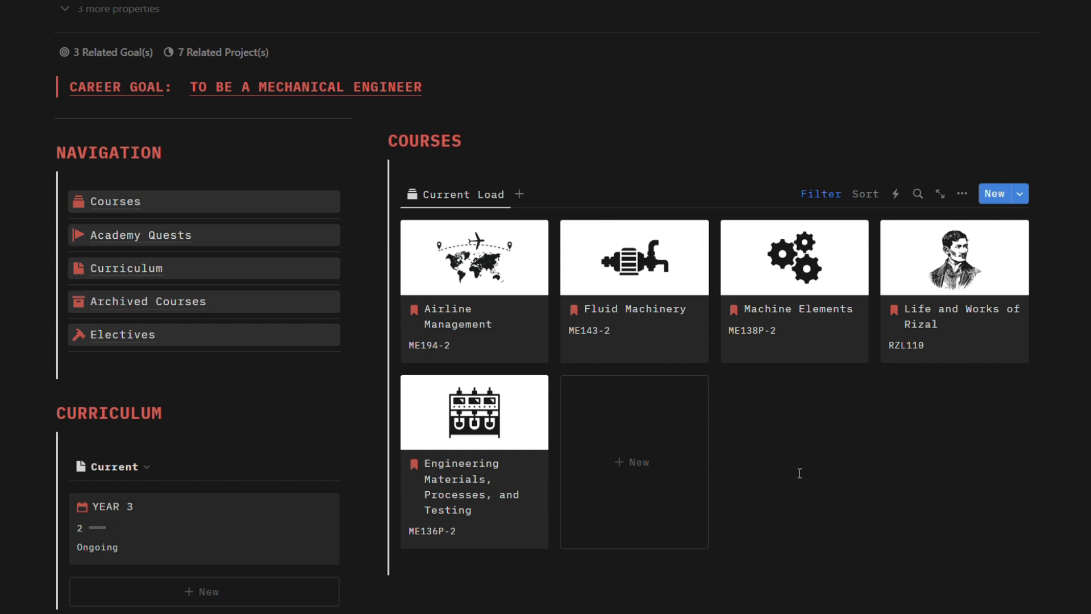
pyautogui.scroll(-2, 783, 472)
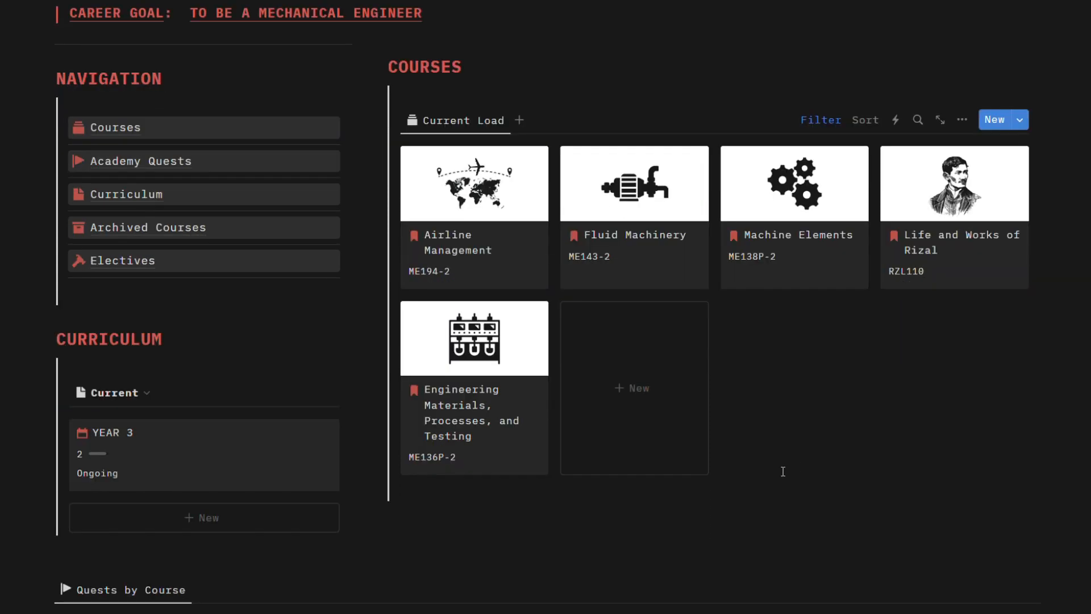
pyautogui.scroll(-2, 783, 471)
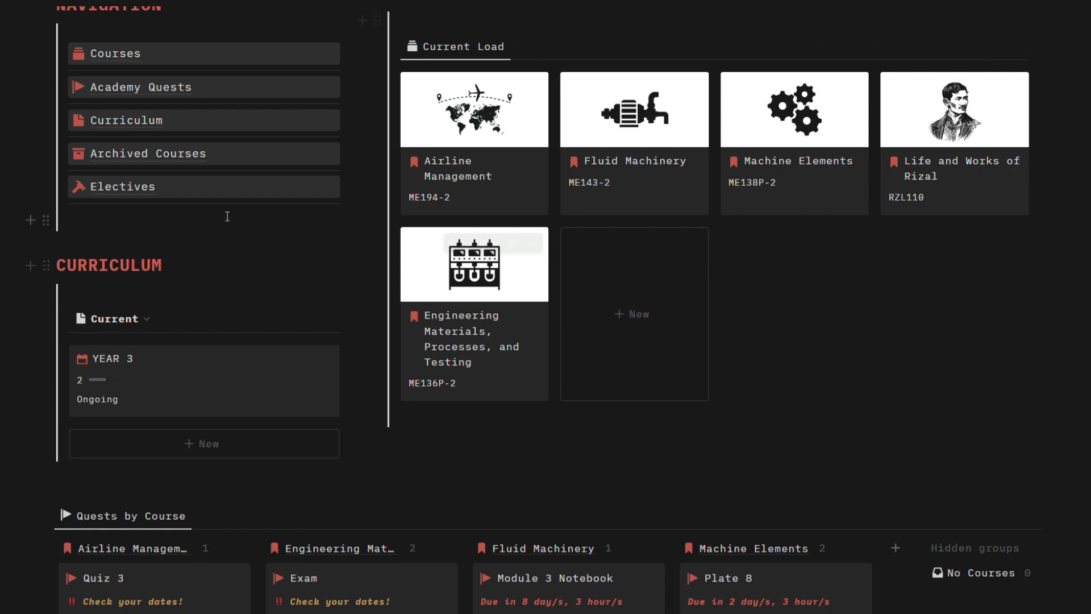
pyautogui.moveTo(216, 194)
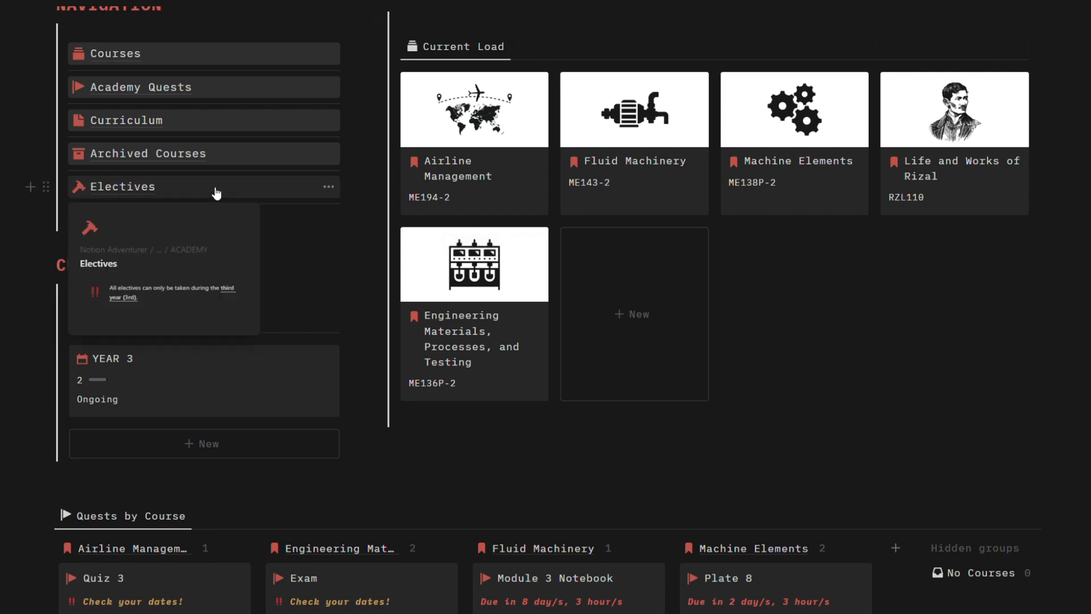
pyautogui.click(215, 186)
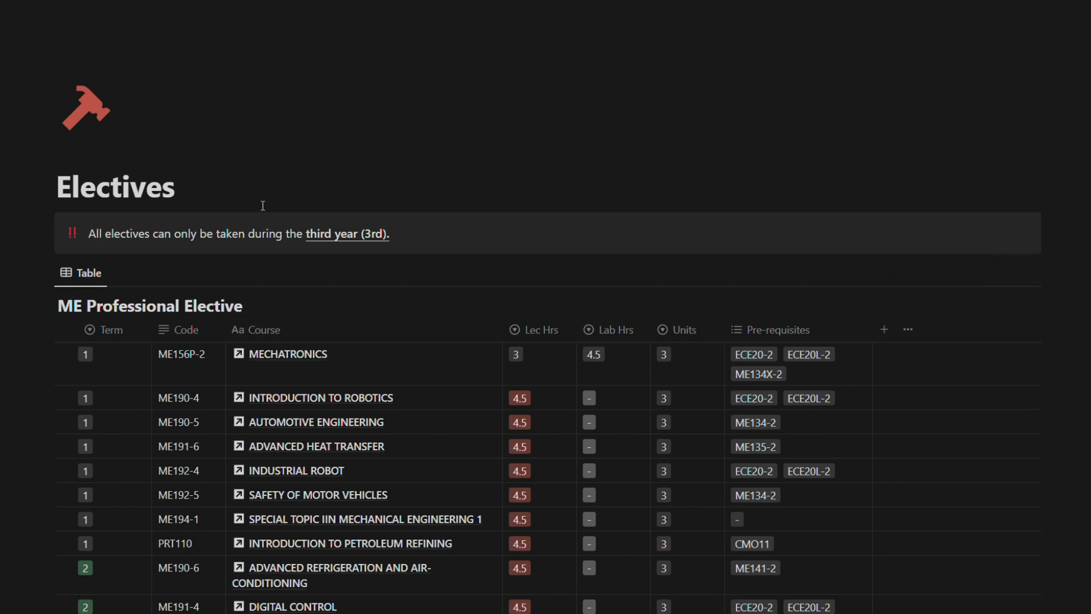
pyautogui.scroll(-2, 278, 359)
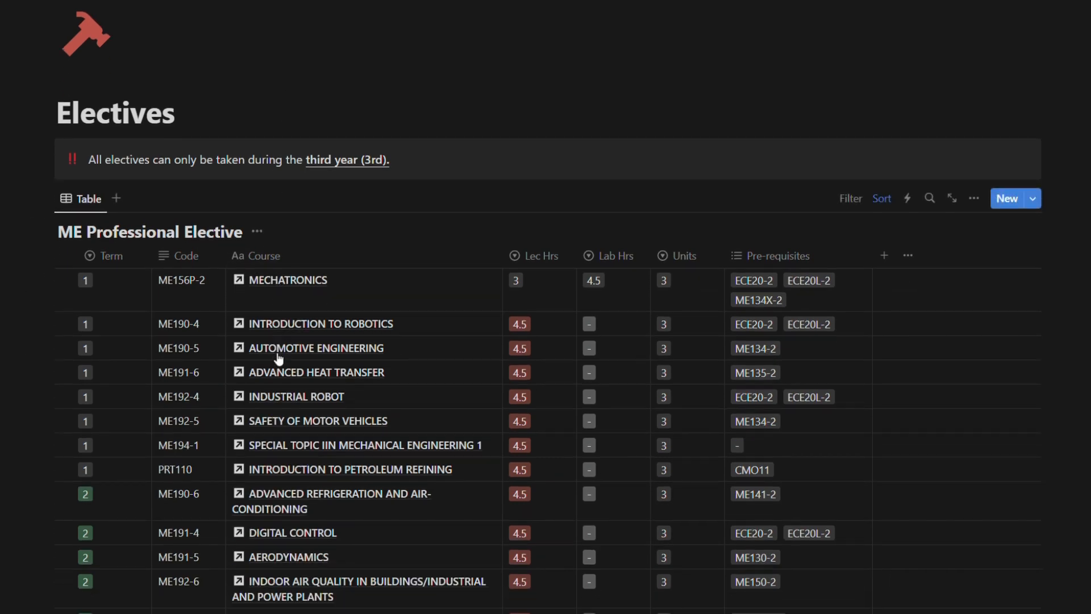
pyautogui.scroll(-5, 279, 357)
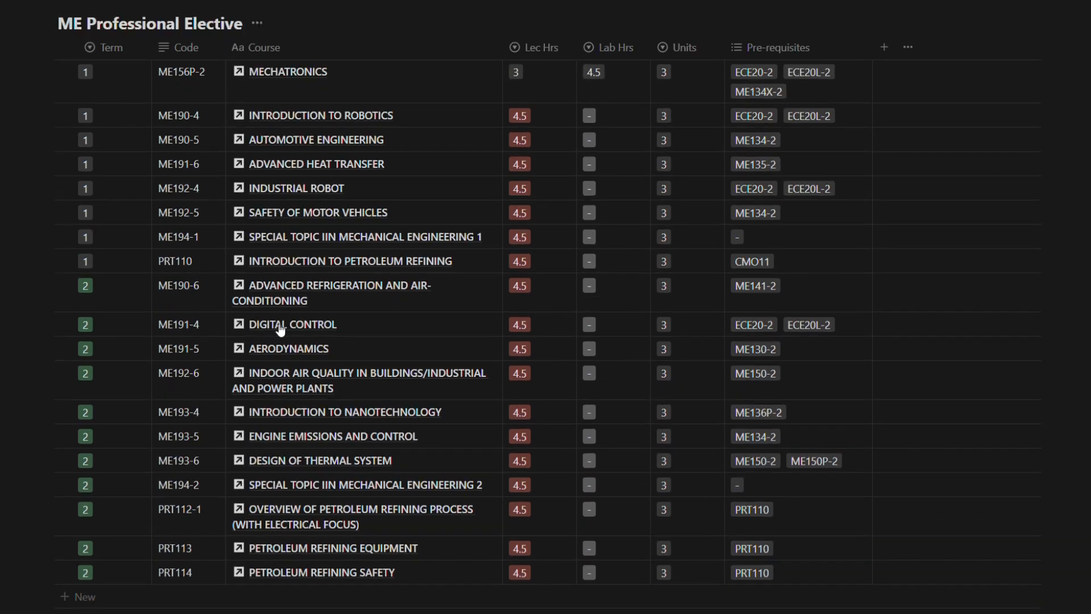
# Step: Look through the ME Professional Elective table on the Electives page once more and return to the Academy page
pyautogui.scroll(3, 281, 329)
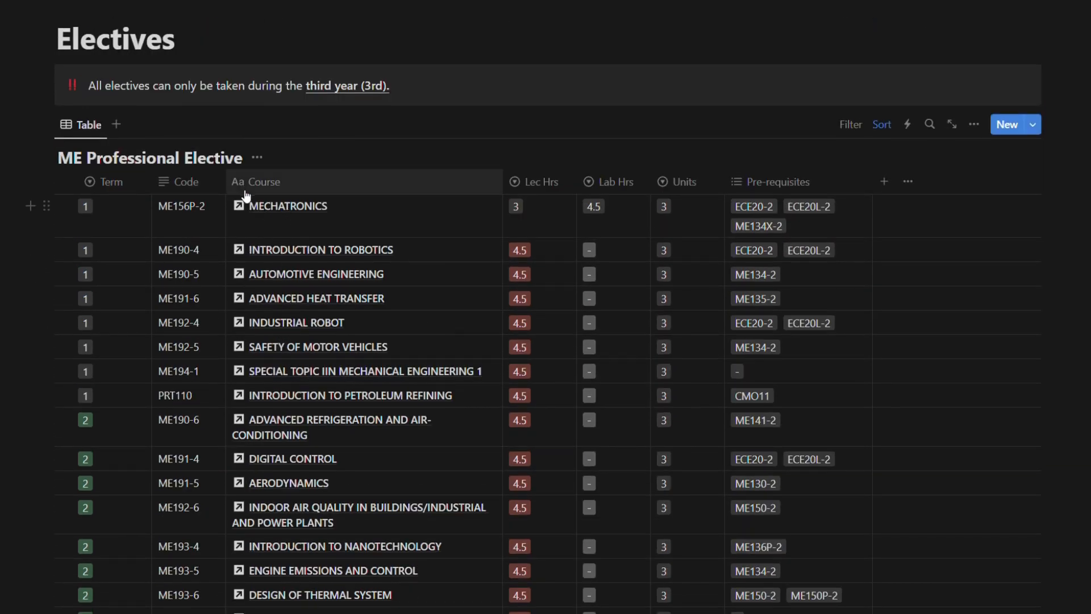
pyautogui.scroll(-2, 248, 257)
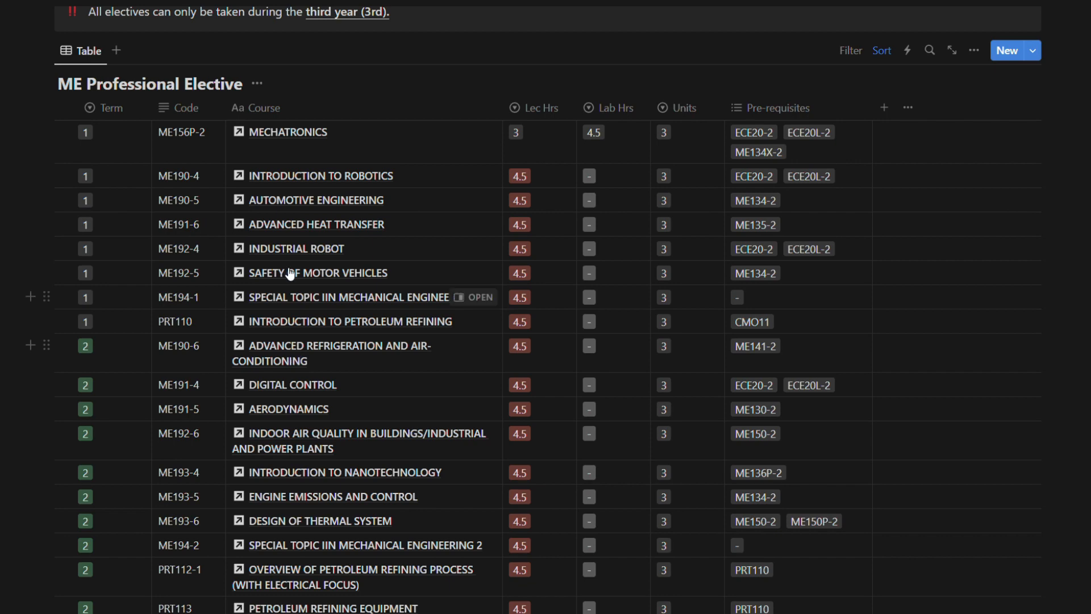
pyautogui.scroll(-4, 311, 298)
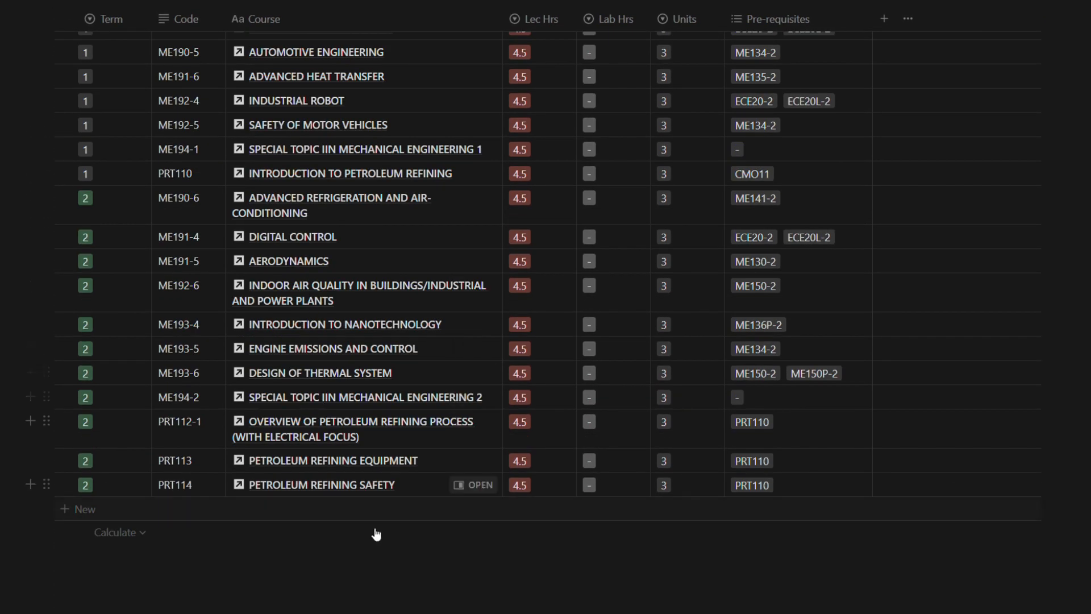
pyautogui.scroll(2, 360, 411)
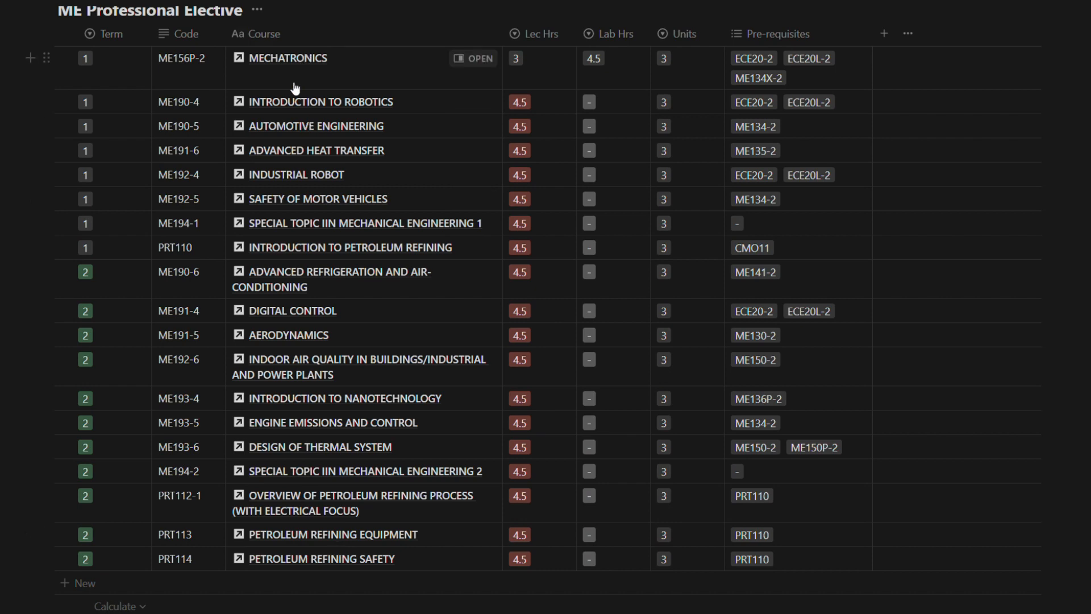
pyautogui.click(265, 1)
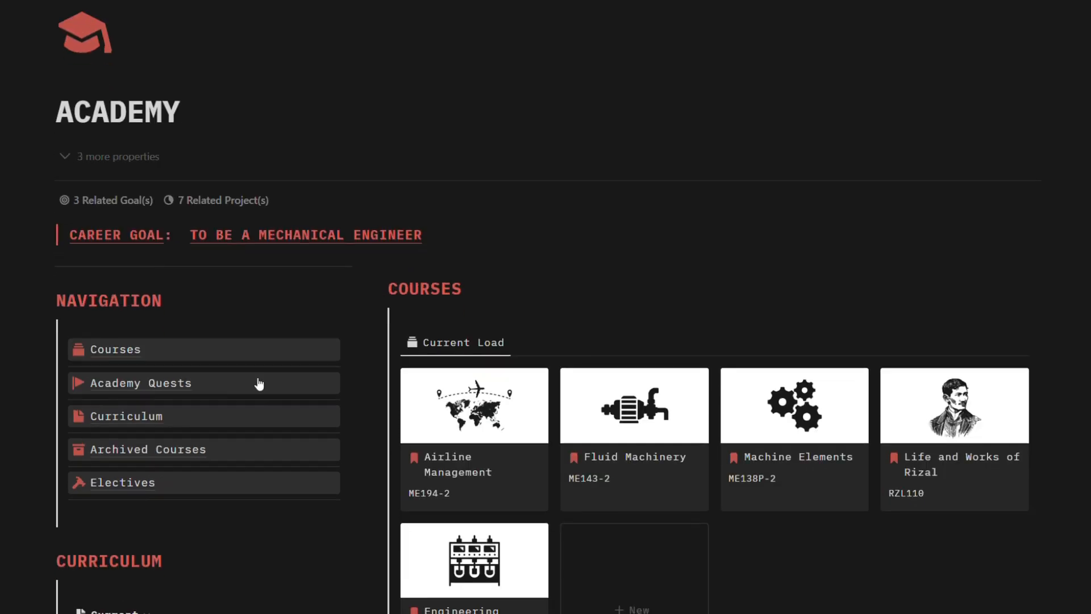
pyautogui.click(46, 483)
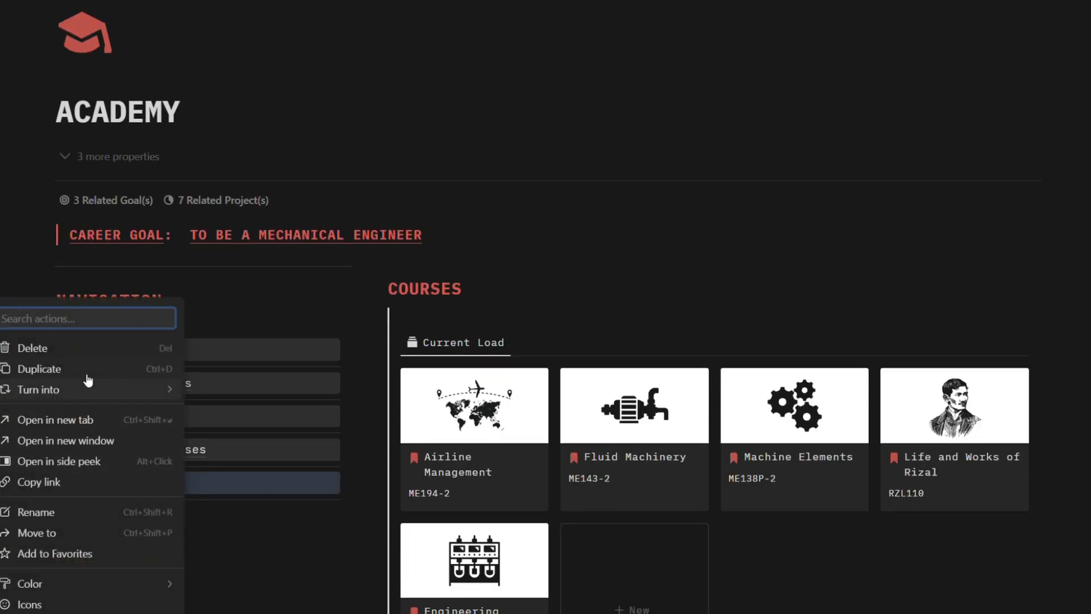
pyautogui.press('Escape')
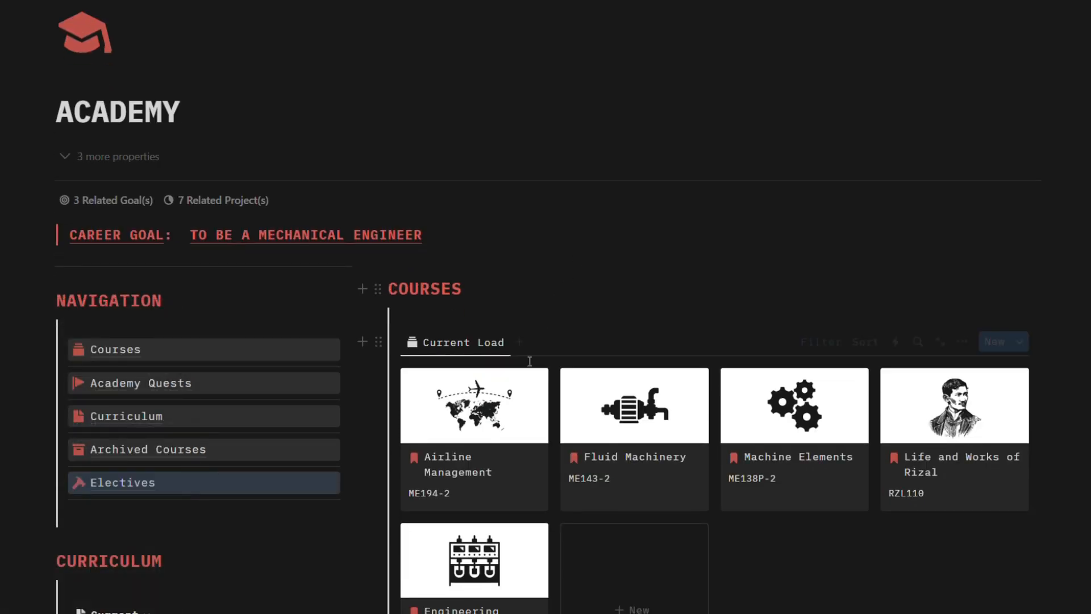
# Step: Open the YEAR 3 entry in the Academy page's Curriculum section, view its term tables, and close it
pyautogui.scroll(-1, 254, 424)
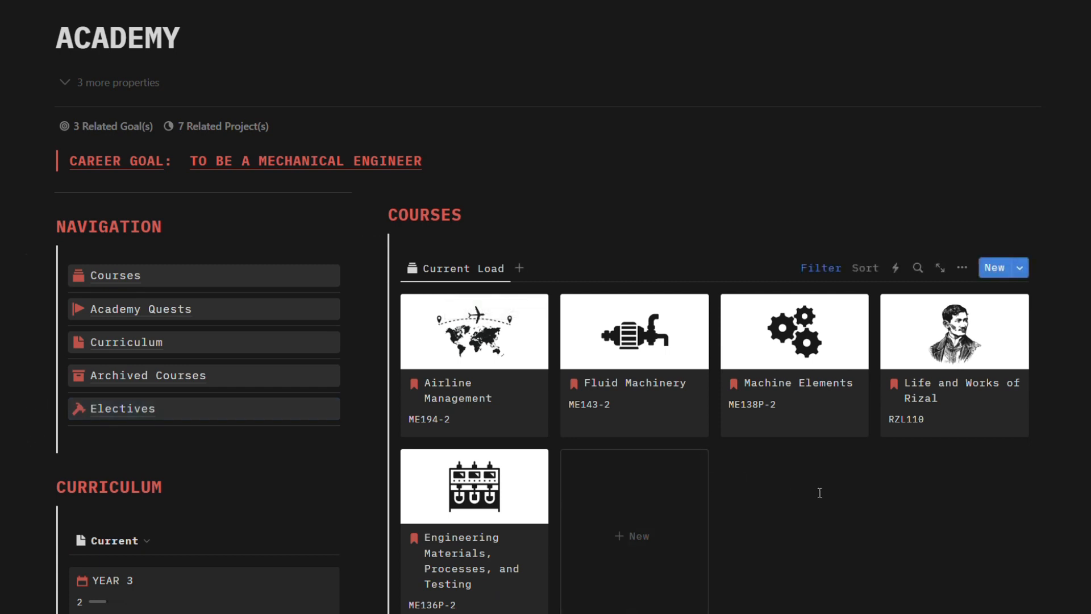
pyautogui.scroll(-3, 819, 493)
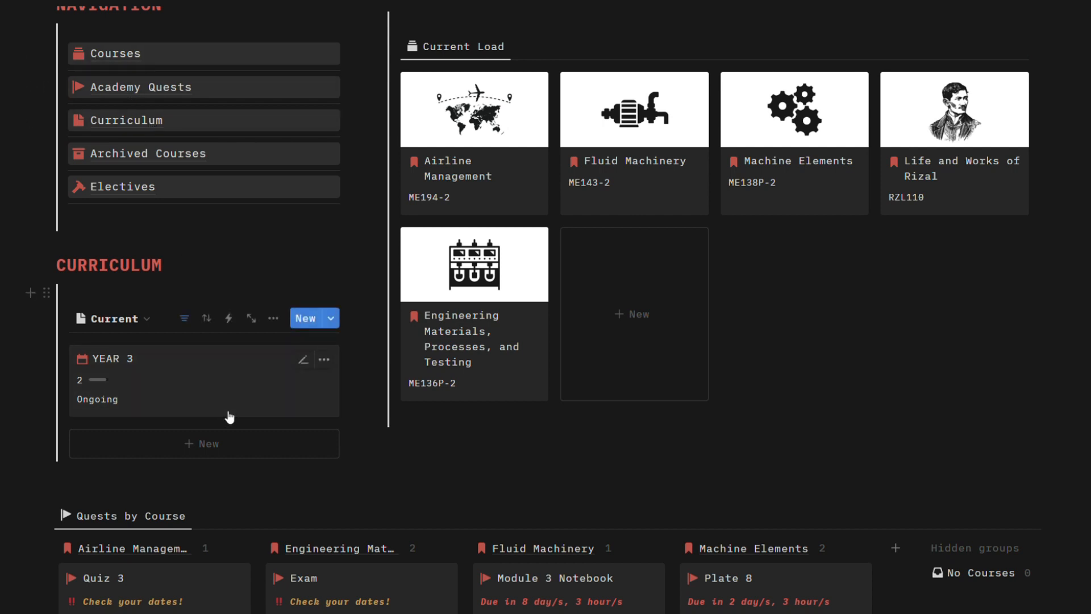
pyautogui.click(162, 413)
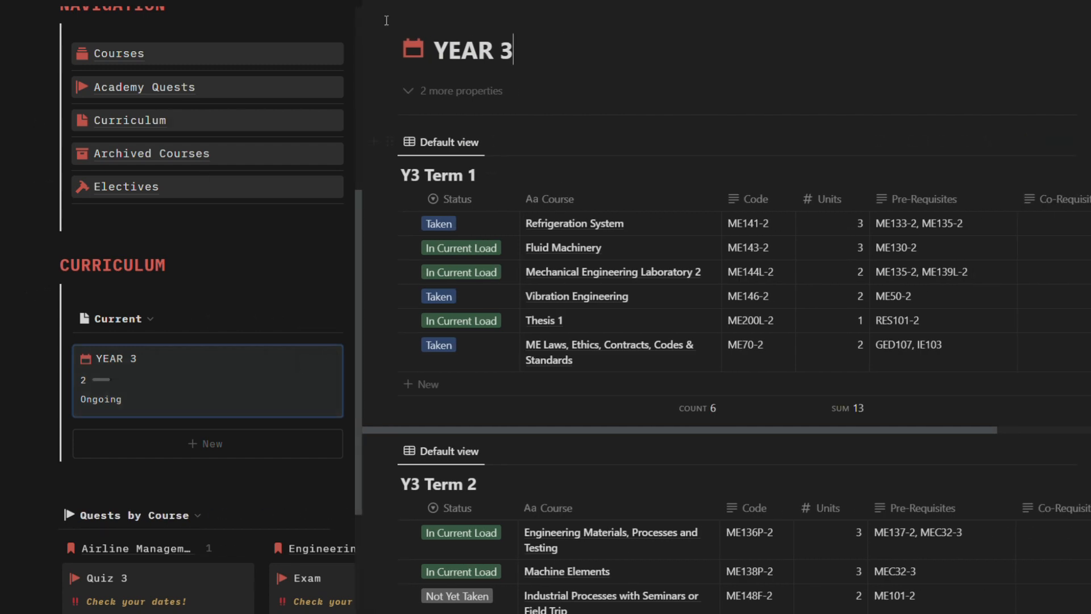
pyautogui.press('Escape')
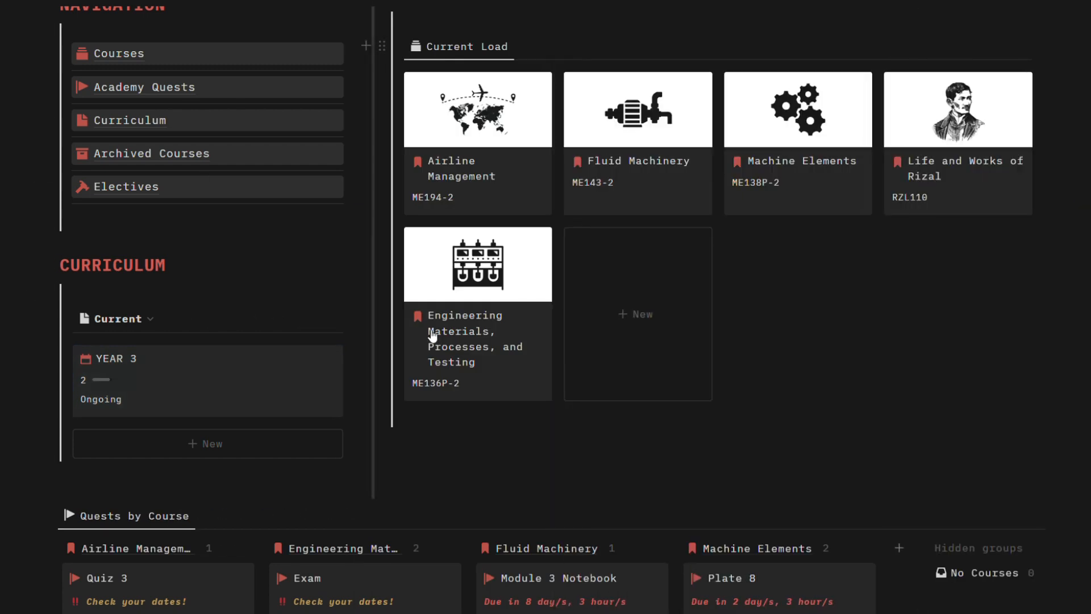
# Step: Look over the Quests by Course board and return to the Current Load course gallery
pyautogui.scroll(-3, 750, 377)
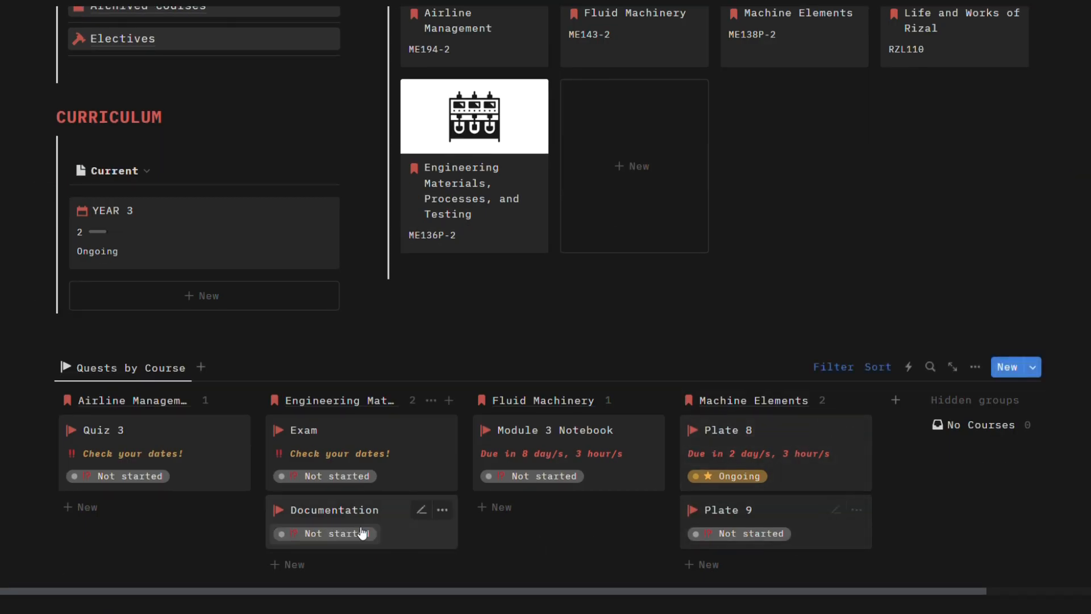
pyautogui.scroll(5, 696, 290)
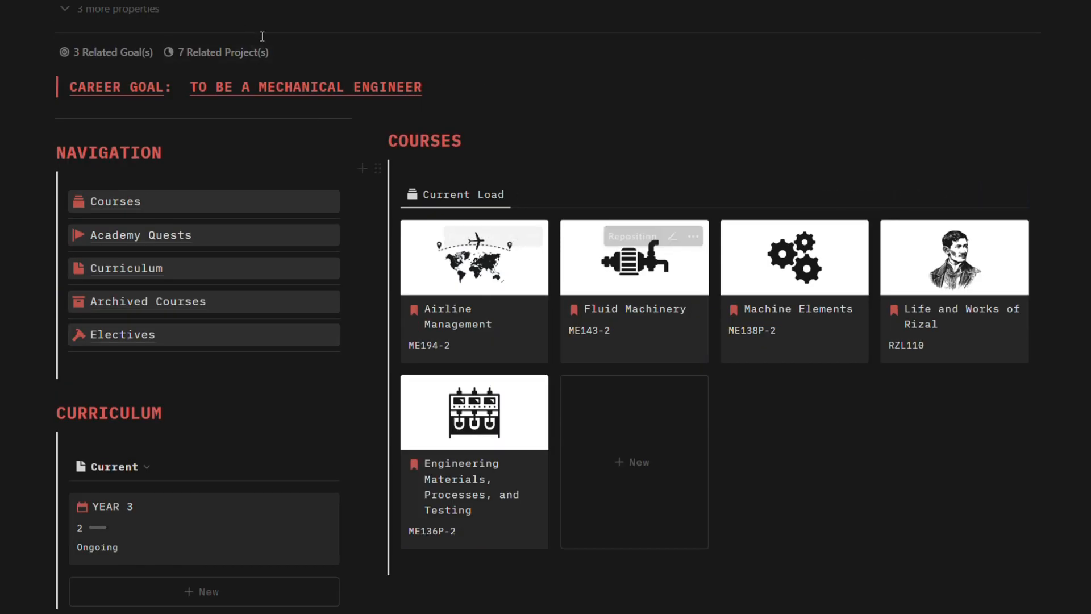
pyautogui.scroll(2, 236, 163)
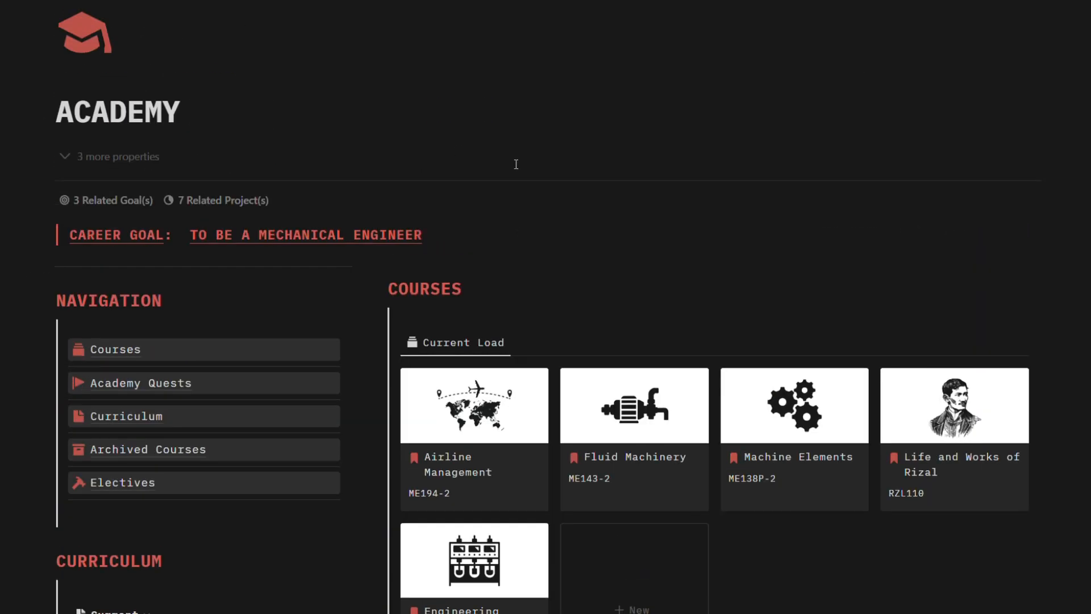
pyautogui.scroll(-1, 520, 167)
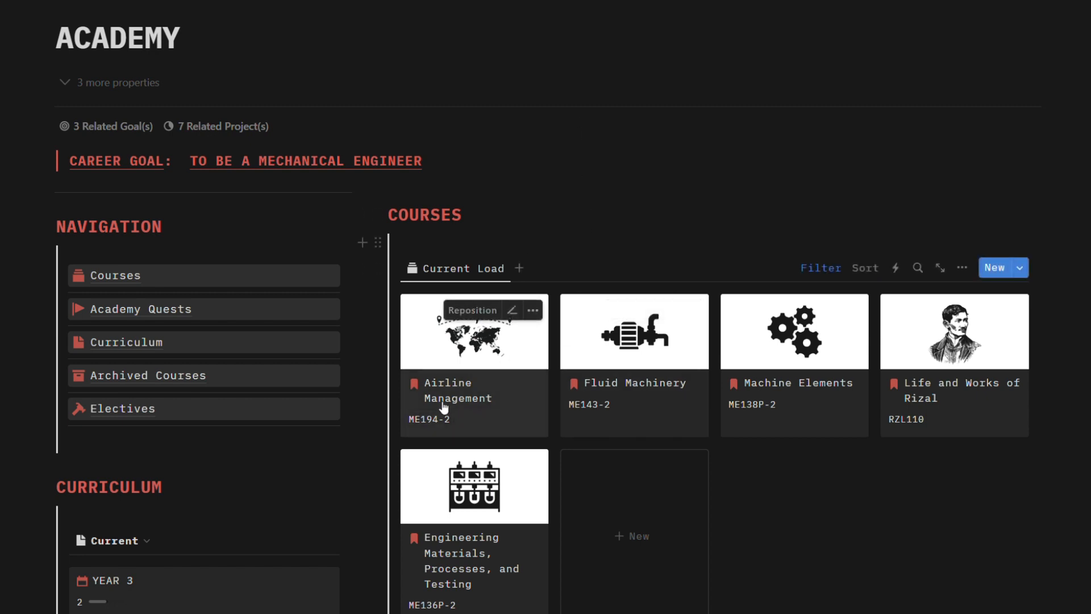
# Step: Open the Airline Management course from Current Load, expand its hidden properties, and collapse them again
pyautogui.click(517, 352)
pyautogui.click(495, 176)
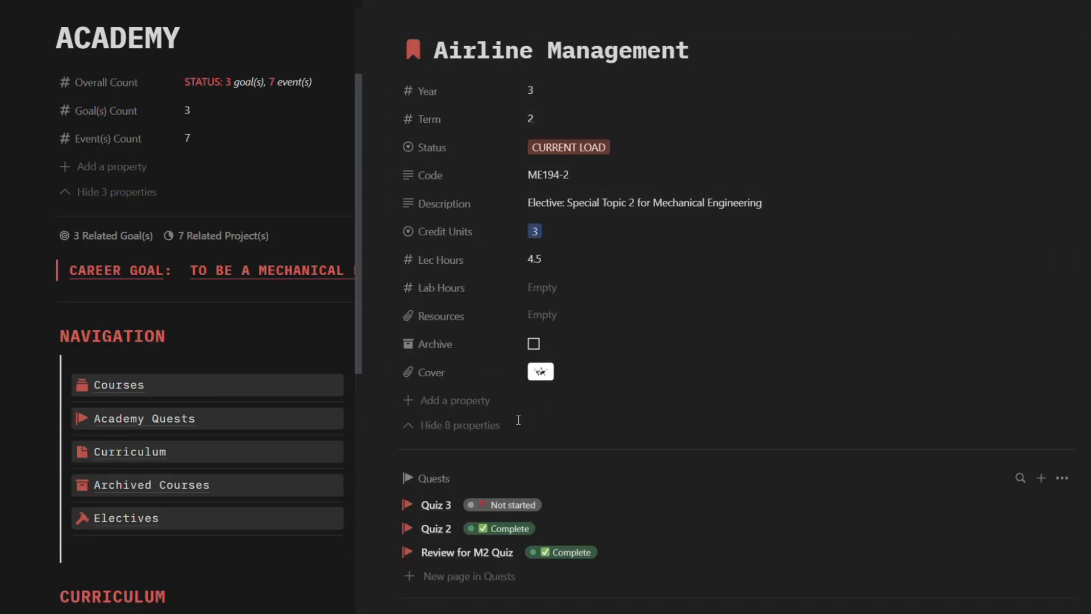
pyautogui.click(491, 426)
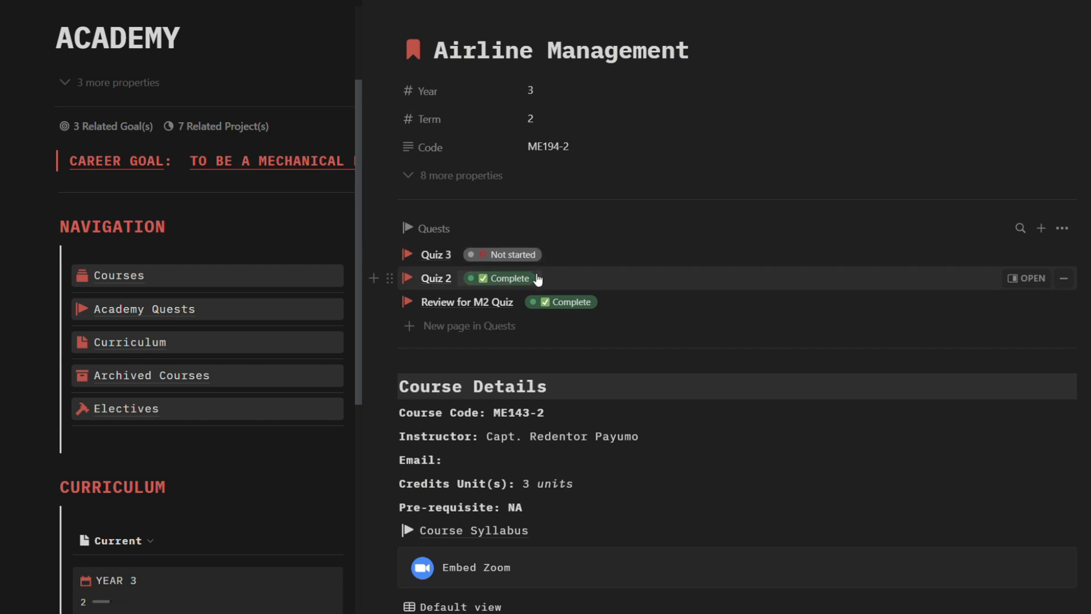
# Step: Review the Quests list and the Course Details section of the Airline Management page
pyautogui.scroll(-1, 580, 352)
pyautogui.scroll(-1, 567, 341)
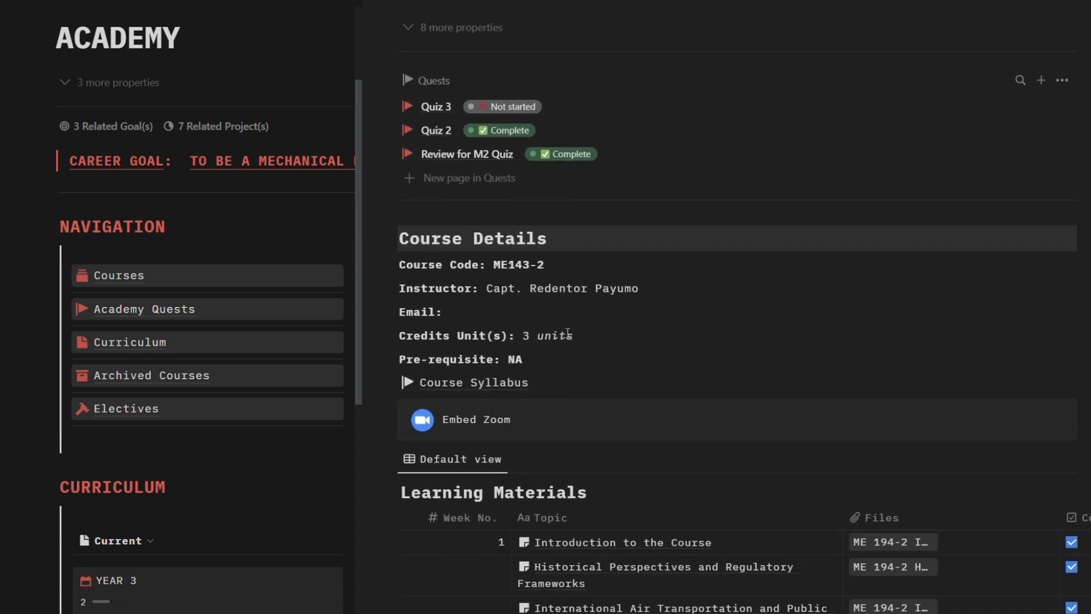
pyautogui.scroll(-1, 479, 254)
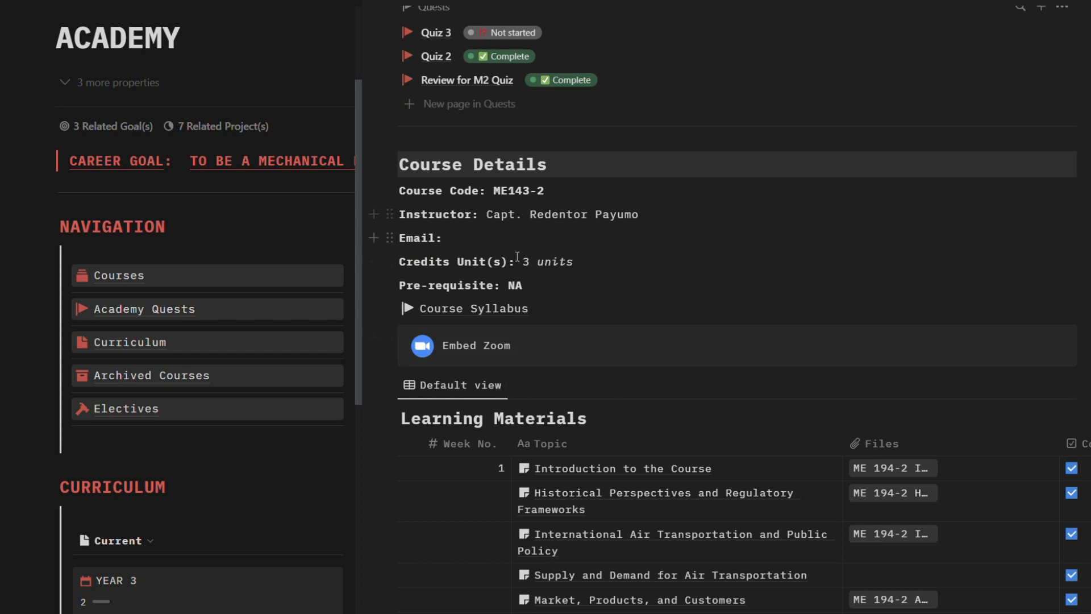
pyautogui.scroll(-1, 517, 256)
pyautogui.scroll(-1, 503, 220)
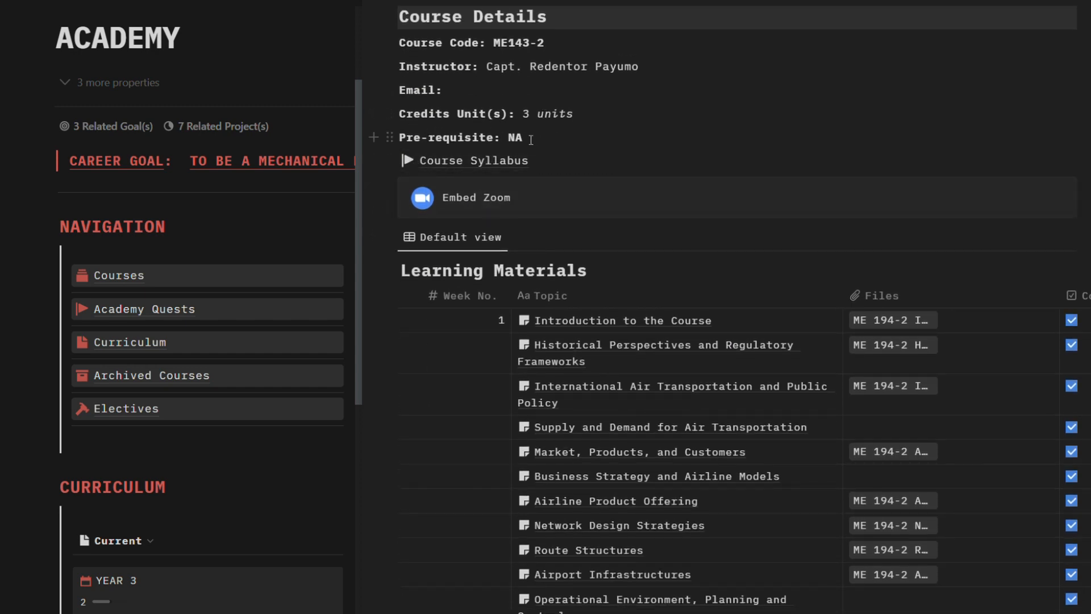
# Step: Examine the Learning Materials table of Airline Management, including its topics, attached files and Completed column
pyautogui.scroll(-1, 499, 200)
pyautogui.scroll(-2, 500, 200)
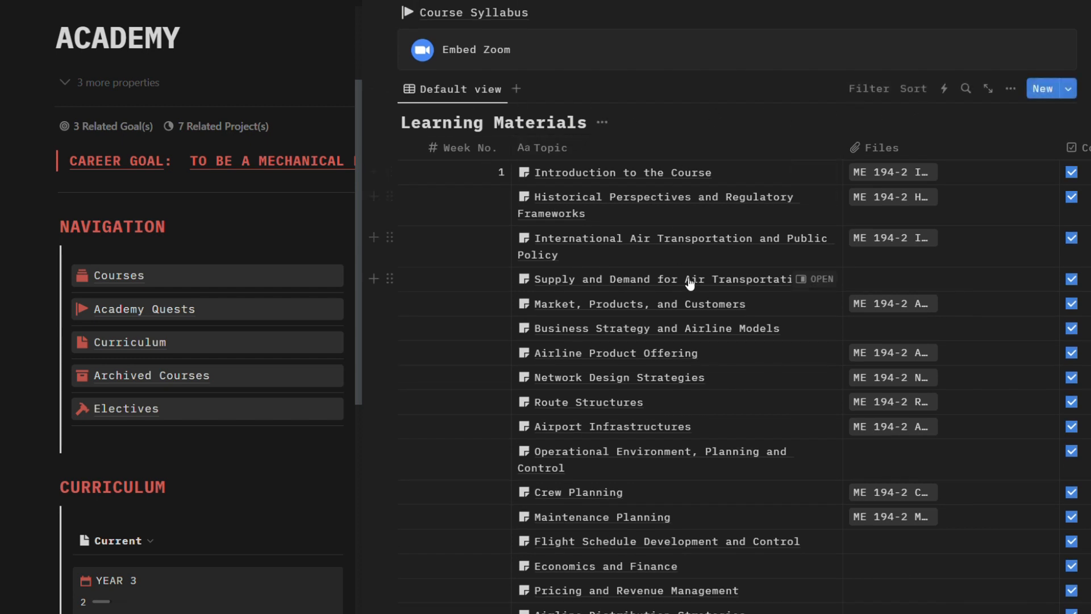
pyautogui.scroll(-2, 656, 227)
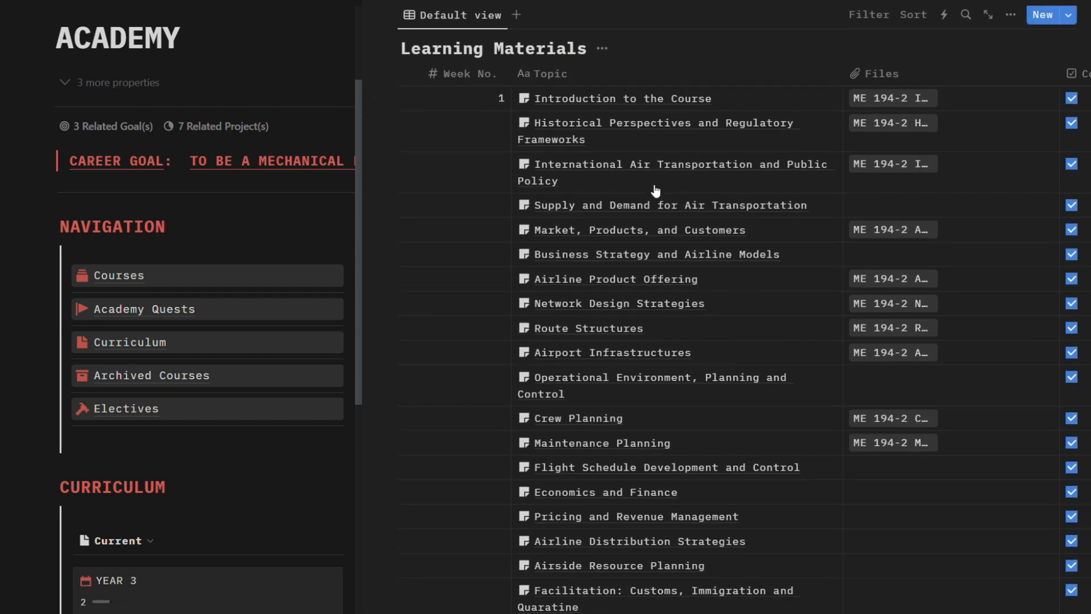
pyautogui.scroll(-4, 656, 191)
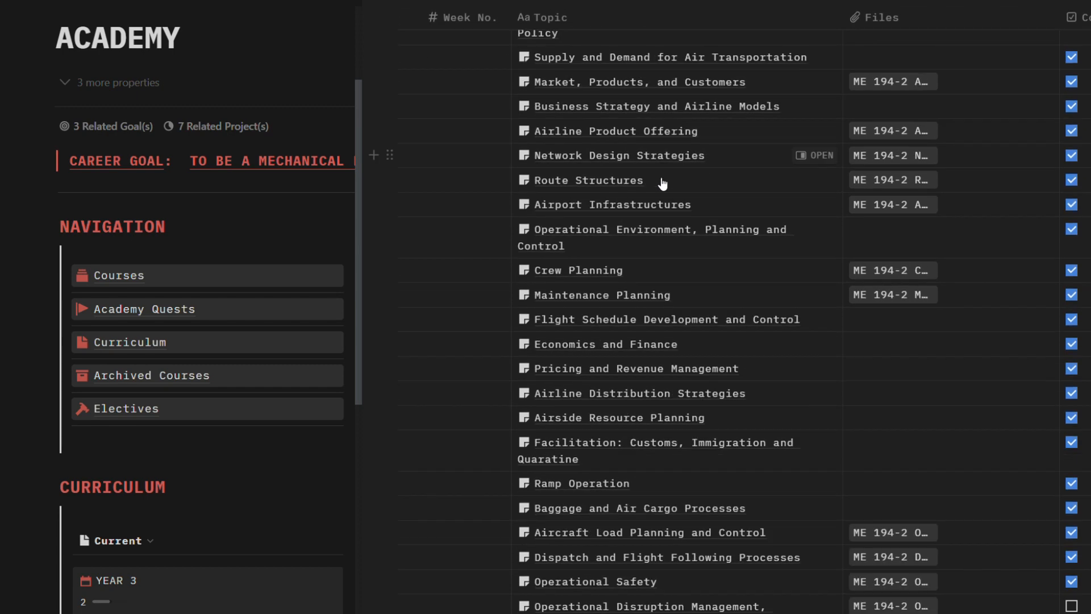
pyautogui.scroll(5, 651, 485)
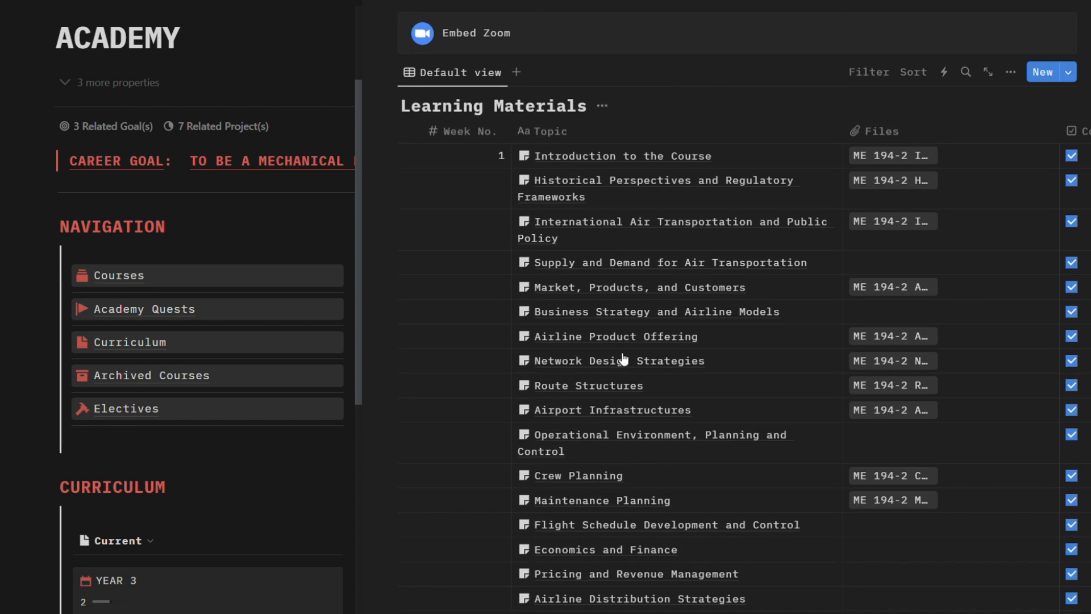
pyautogui.scroll(-1, 902, 140)
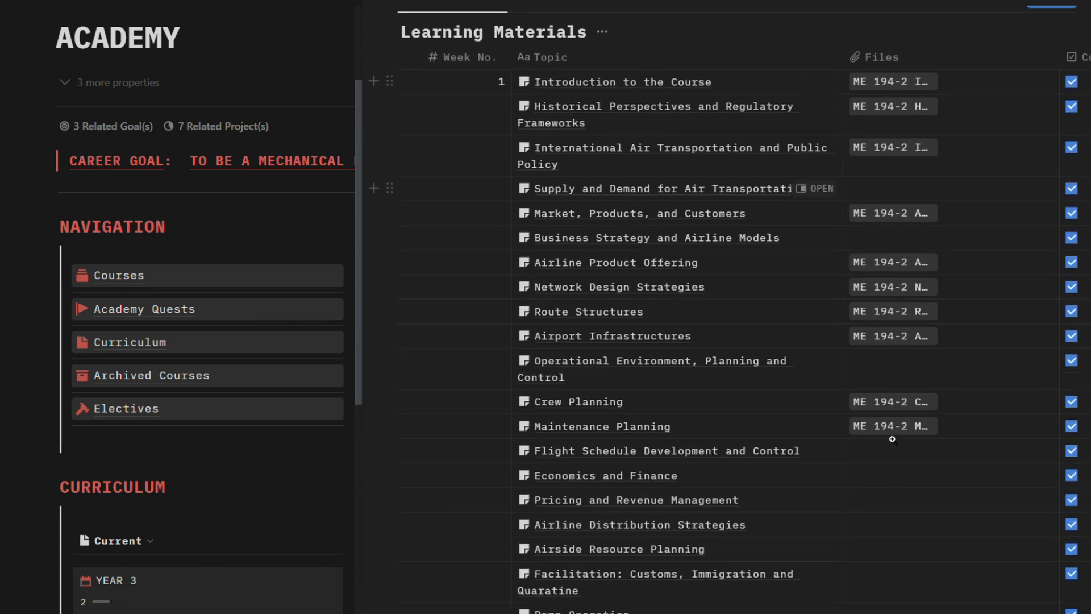
pyautogui.scroll(-4, 892, 416)
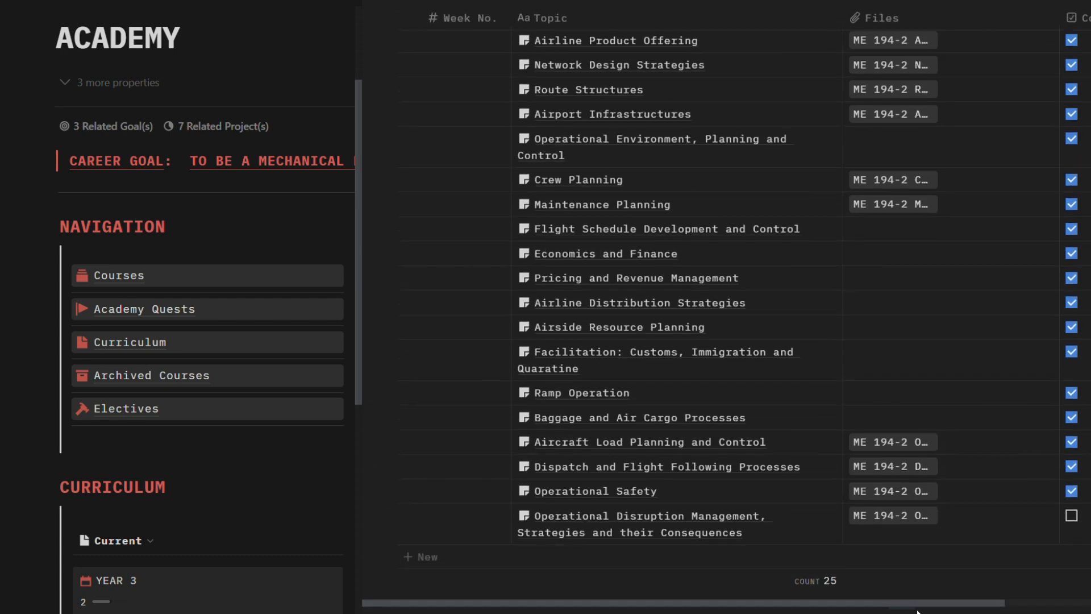
pyautogui.hscroll(2, 974, 579)
pyautogui.scroll(4, 974, 579)
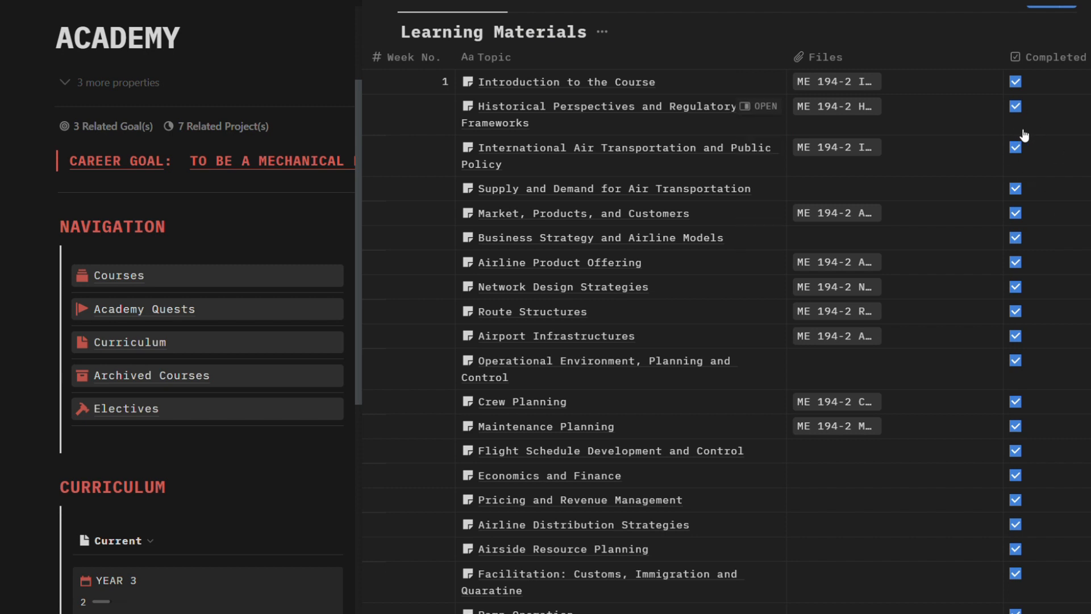
pyautogui.scroll(3, 999, 213)
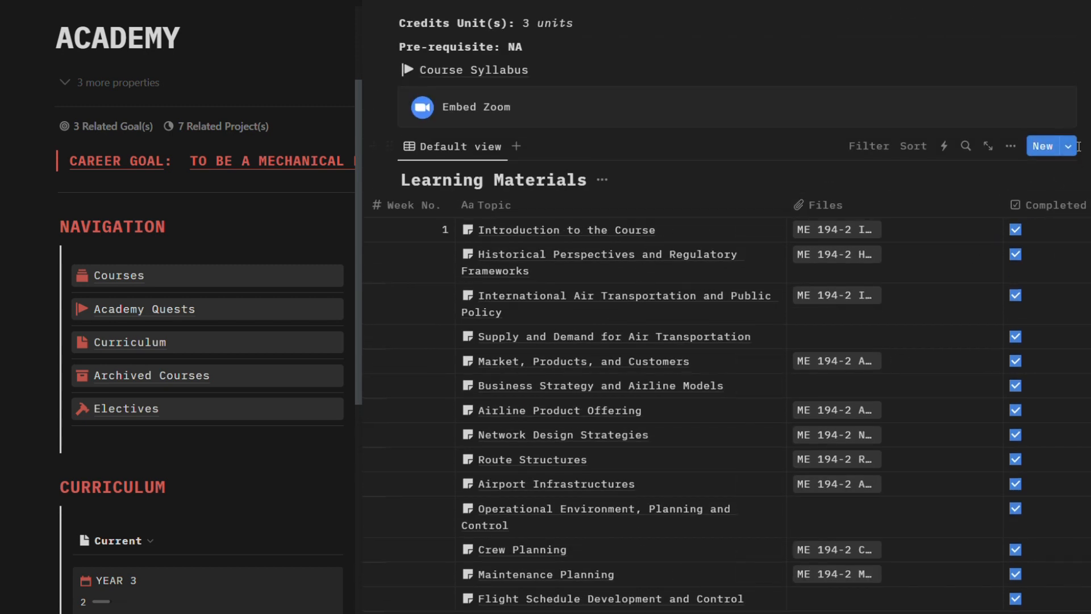
# Step: View the templates for Learning Materials, then open the Embed Zoom link prompt and dismiss it without adding a link
pyautogui.click(1073, 151)
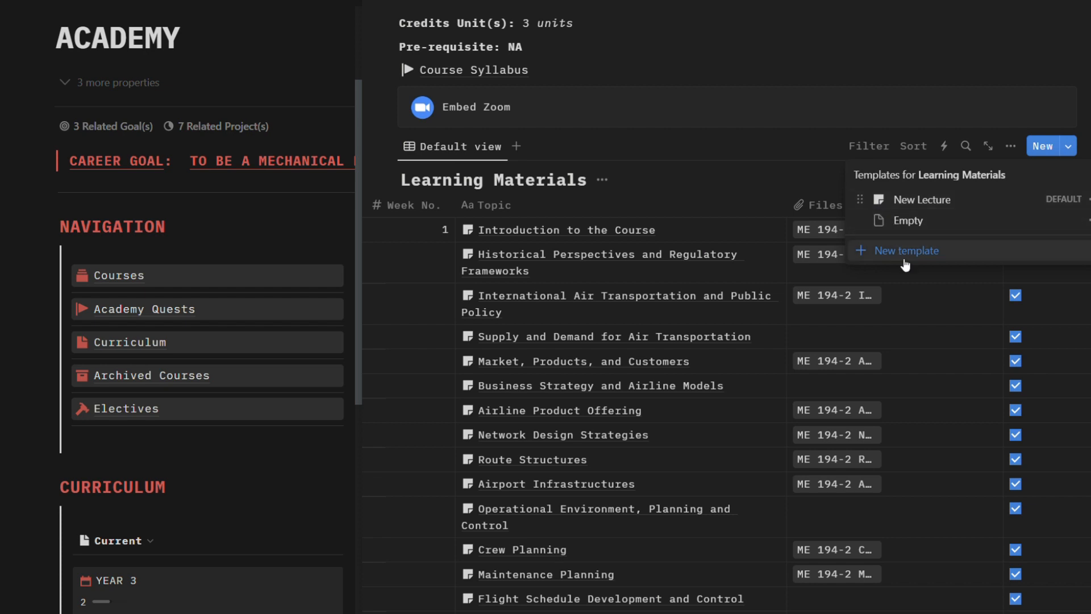
pyautogui.click(764, 179)
pyautogui.scroll(2, 603, 341)
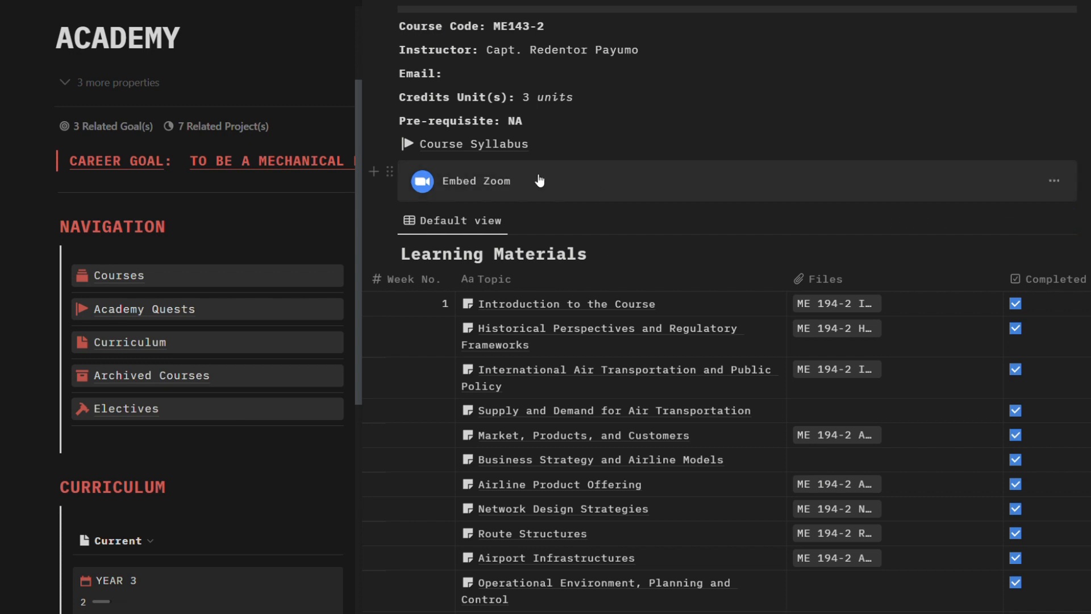
pyautogui.click(593, 182)
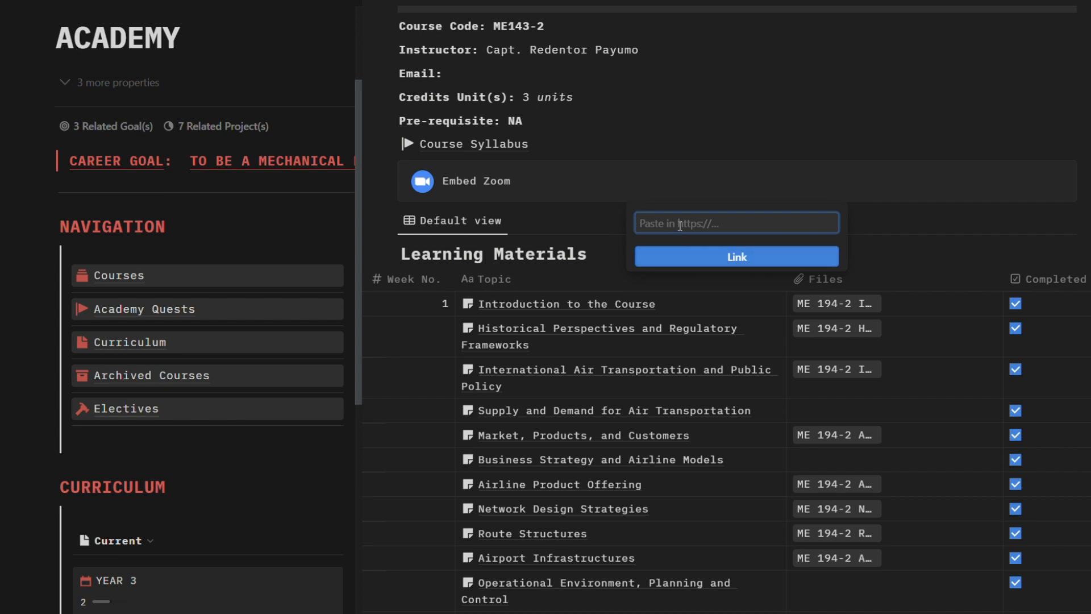
pyautogui.click(605, 220)
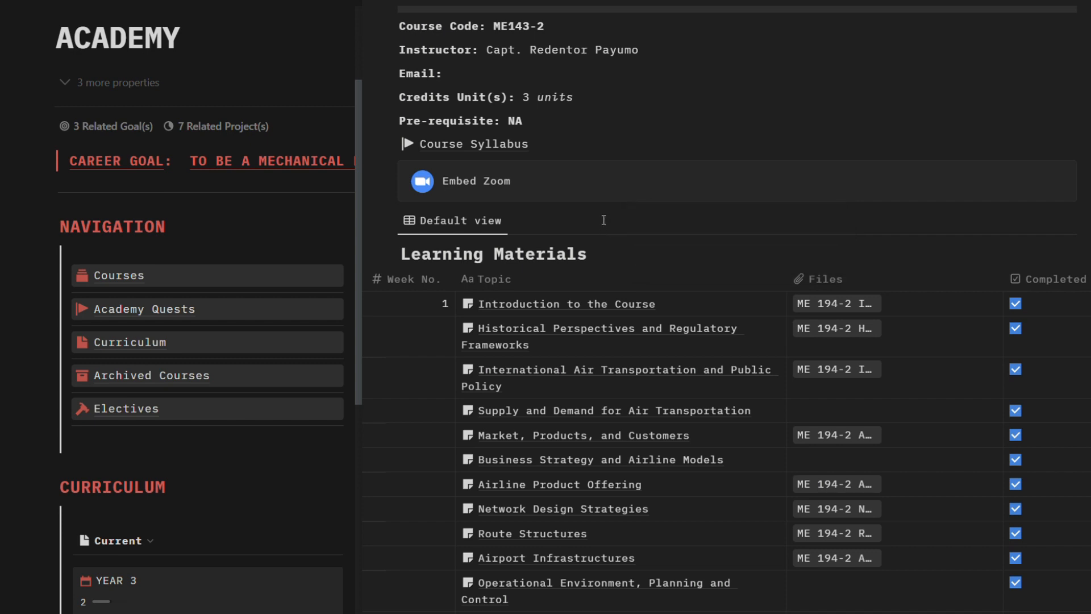
# Step: Open the Course Syllabus subpage, go back to Airline Management, and close the course to return to Academy
pyautogui.click(509, 154)
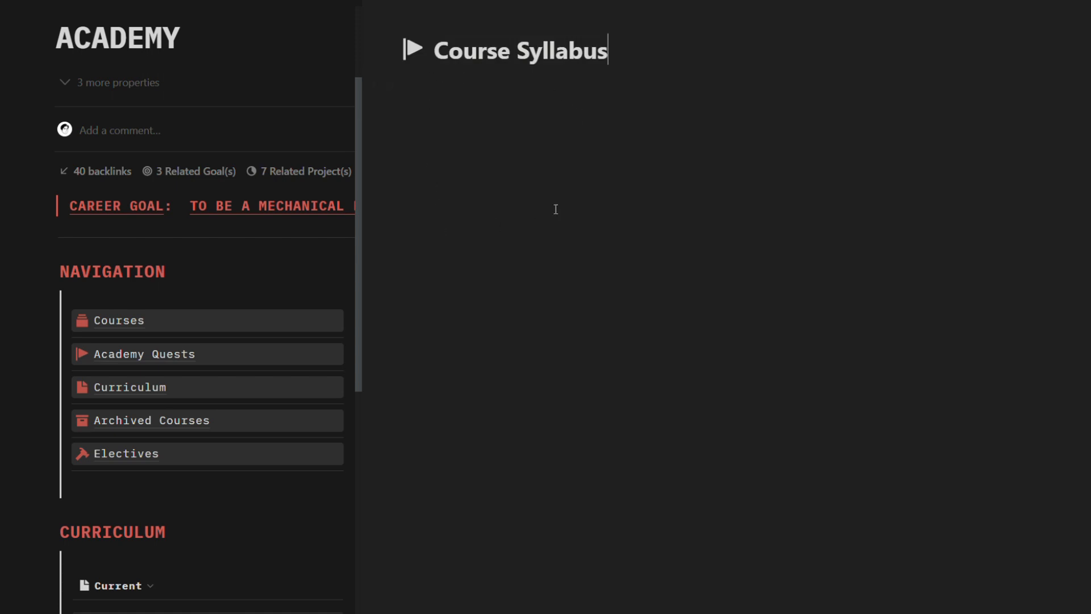
pyautogui.moveTo(412, 18)
pyautogui.click(395, 1)
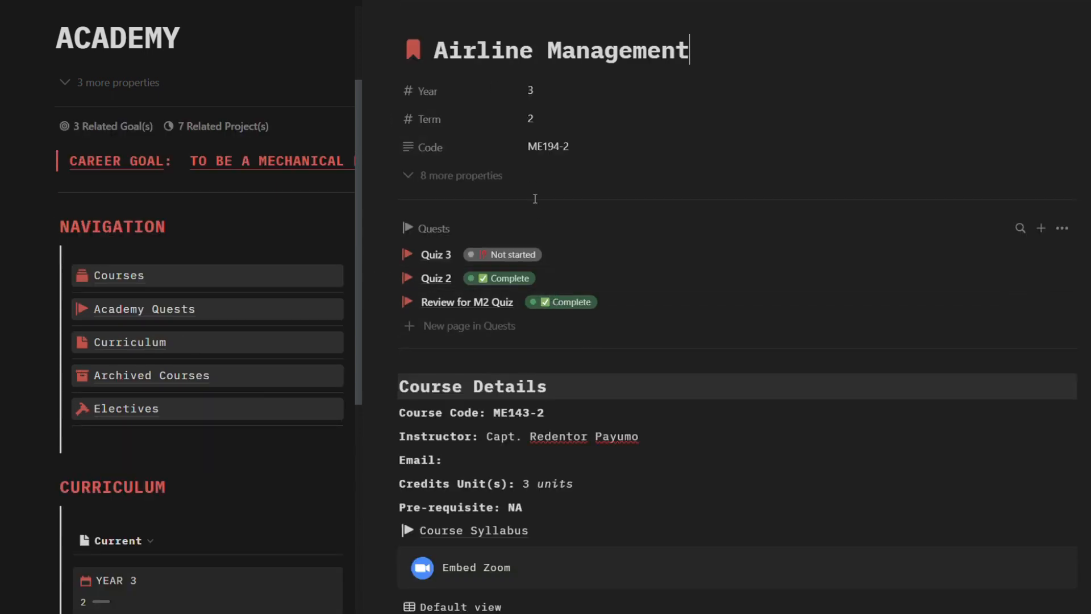
pyautogui.press('Escape')
pyautogui.scroll(3, 352, 258)
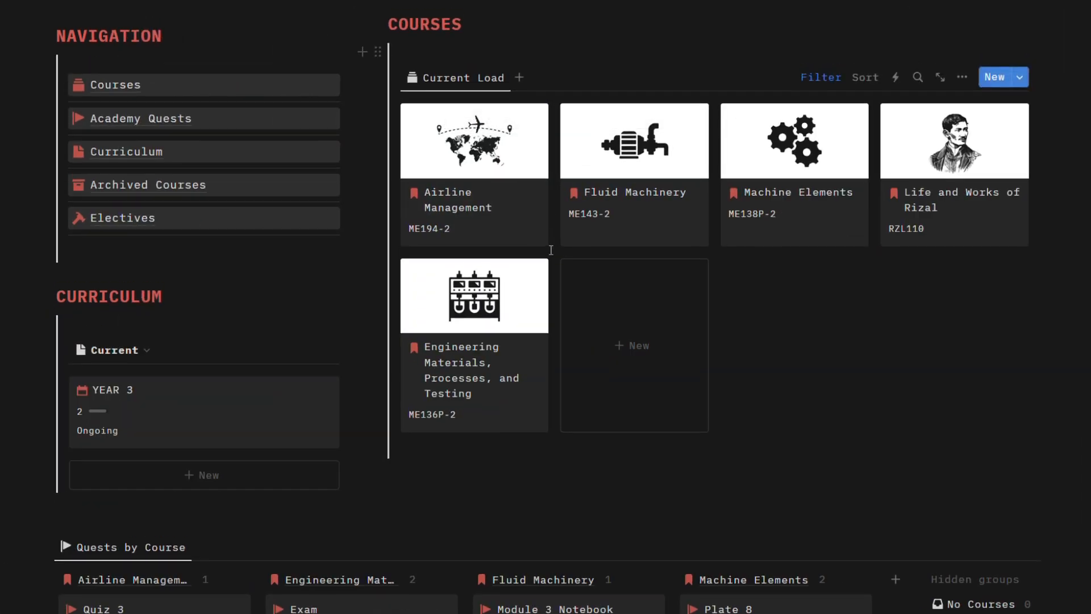
# Step: Look over the Academy page's navigation links, current courses, curriculum and quests grouped by course
pyautogui.scroll(3, 351, 258)
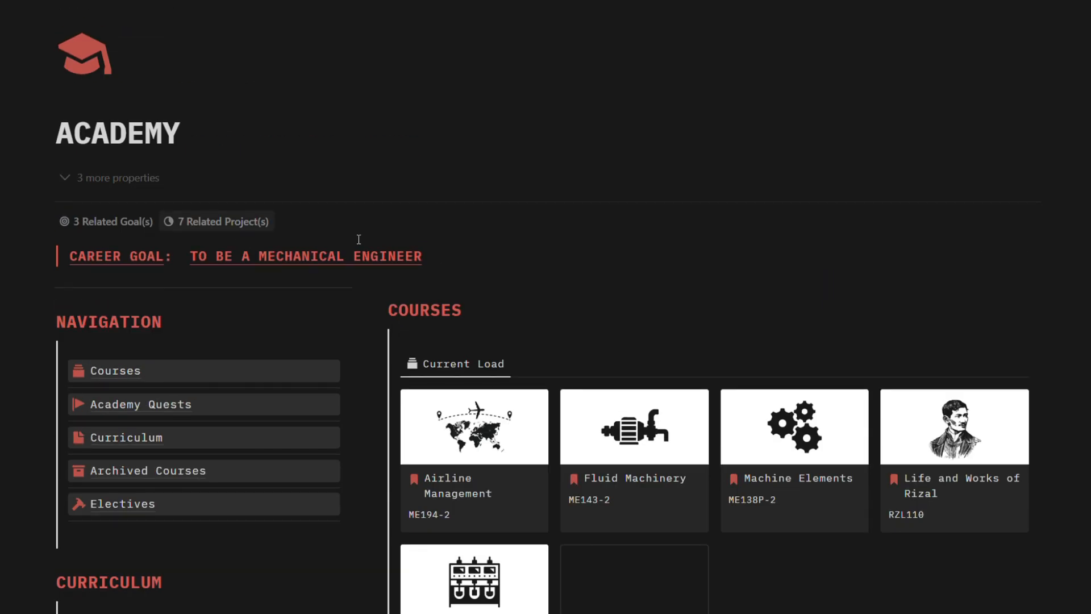
pyautogui.scroll(1, 358, 62)
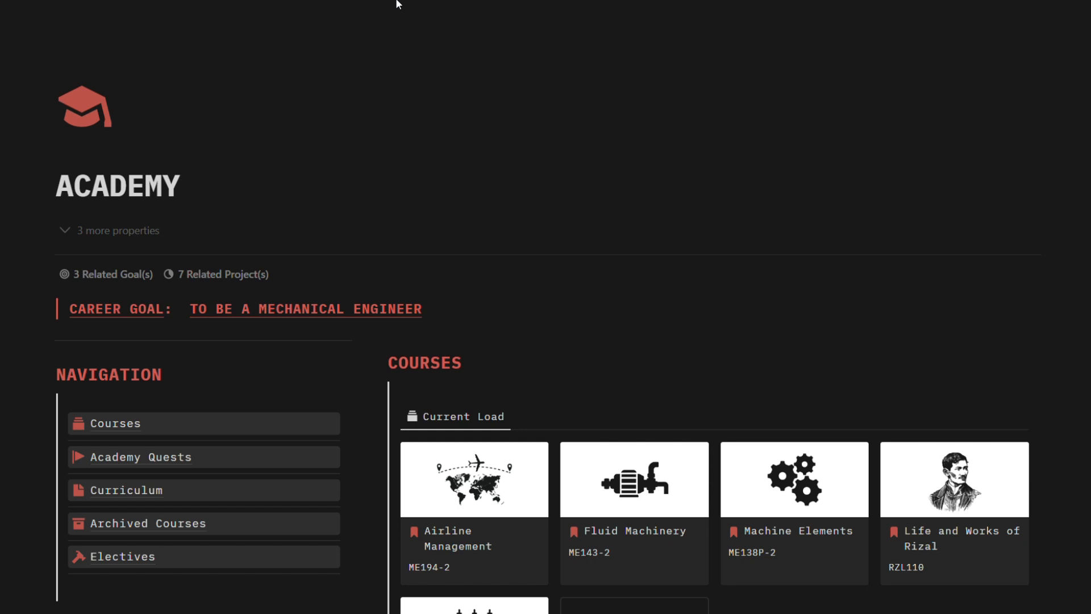
pyautogui.scroll(-3, 546, 431)
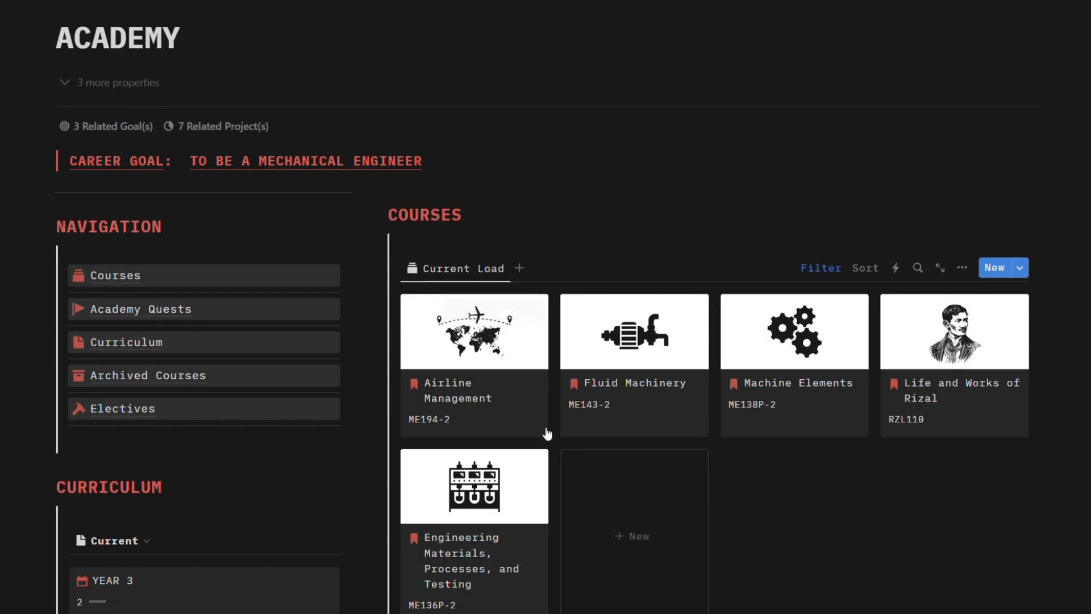
pyautogui.scroll(-10, 547, 572)
pyautogui.scroll(6, 468, 519)
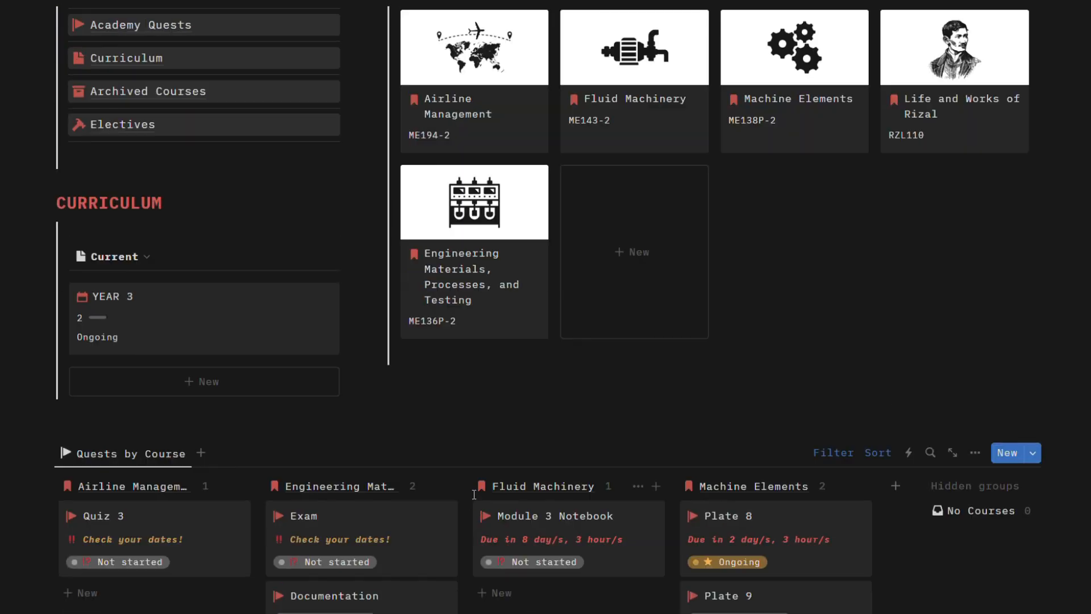
pyautogui.scroll(7, 374, 479)
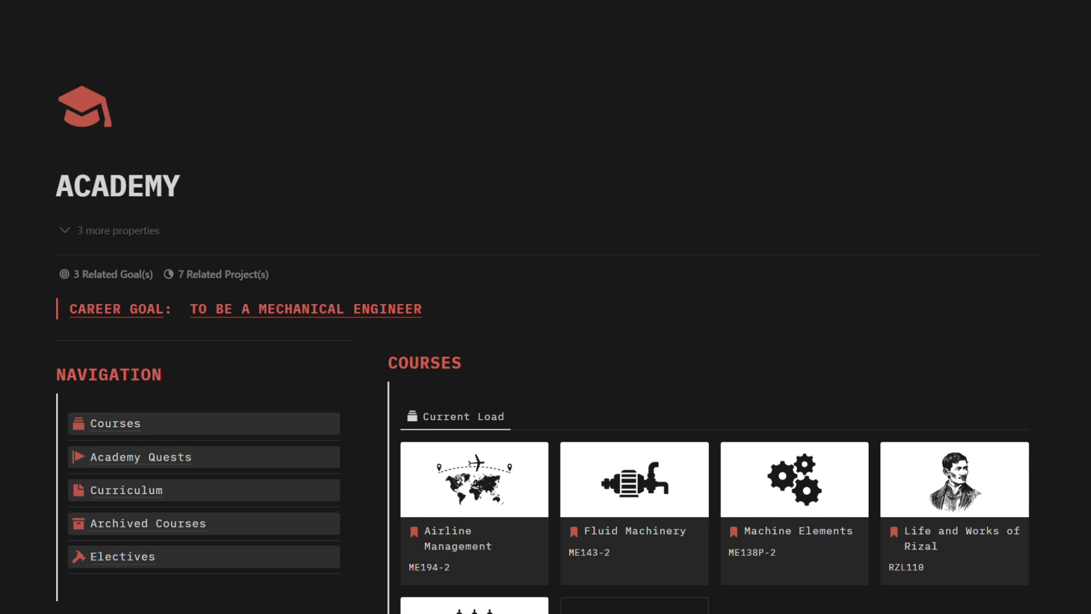
# Step: Return to the main dashboard and open the Create page in the Virtual Self area
pyautogui.hotkey('alt', 'Left')
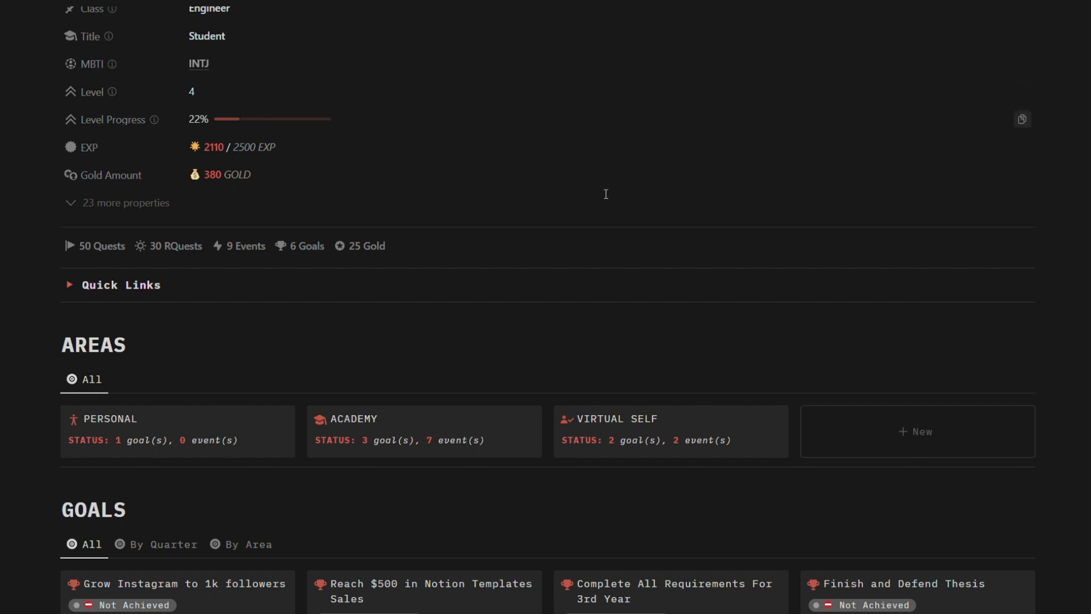
pyautogui.click(703, 423)
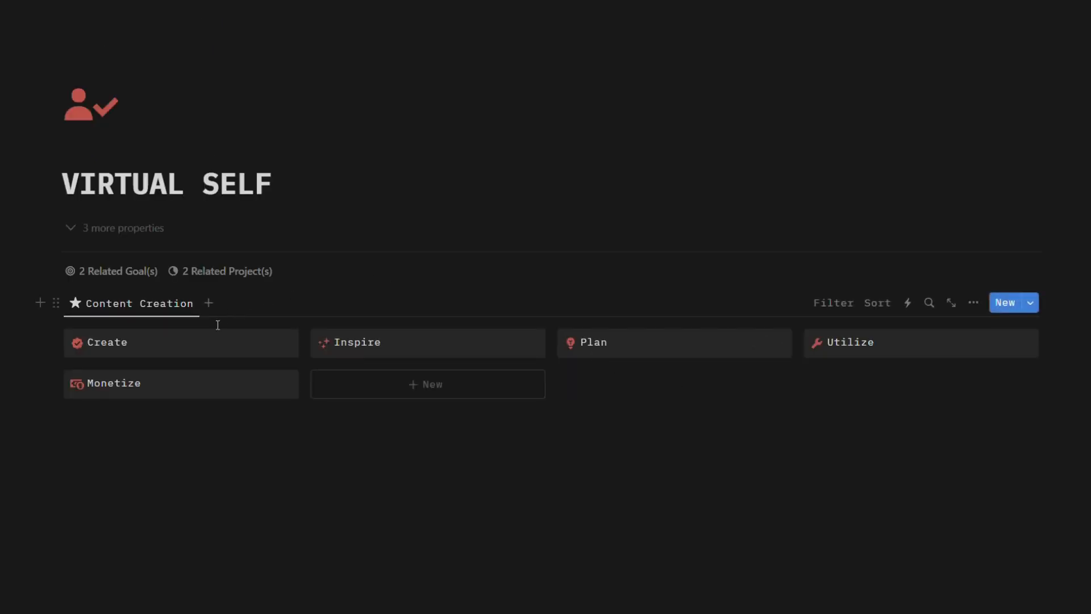
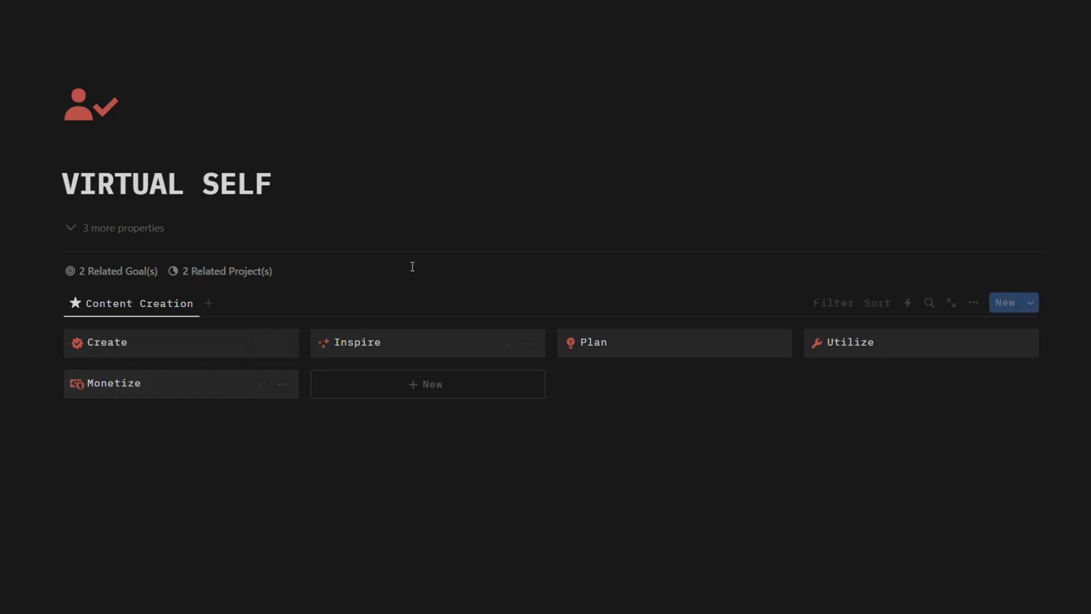
pyautogui.click(171, 346)
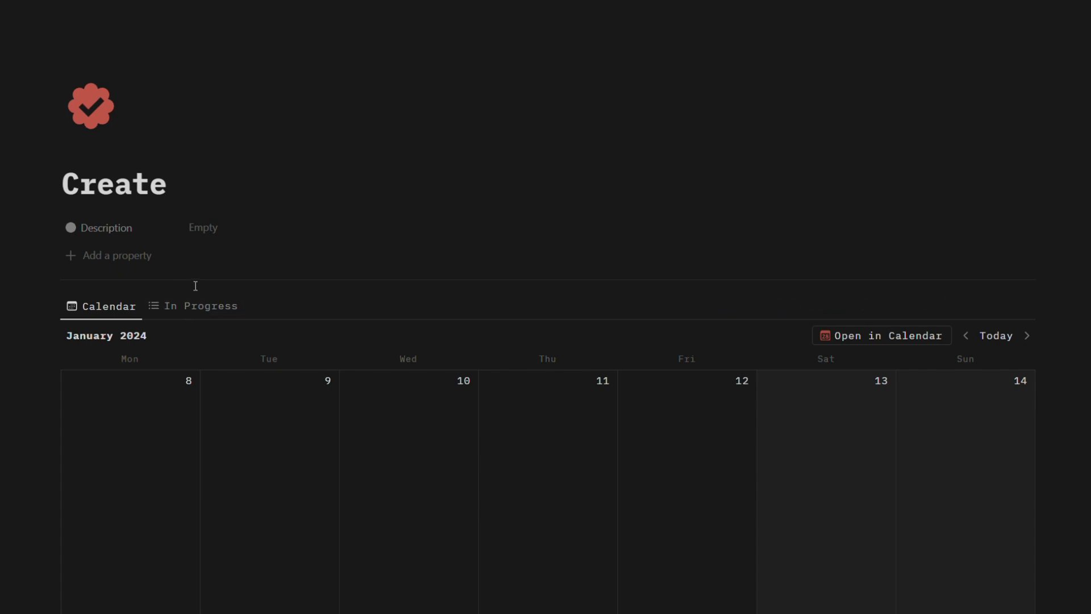
# Step: View the In Progress list on the Create page, then switch back to the Calendar and show the current week
pyautogui.scroll(-3, 394, 307)
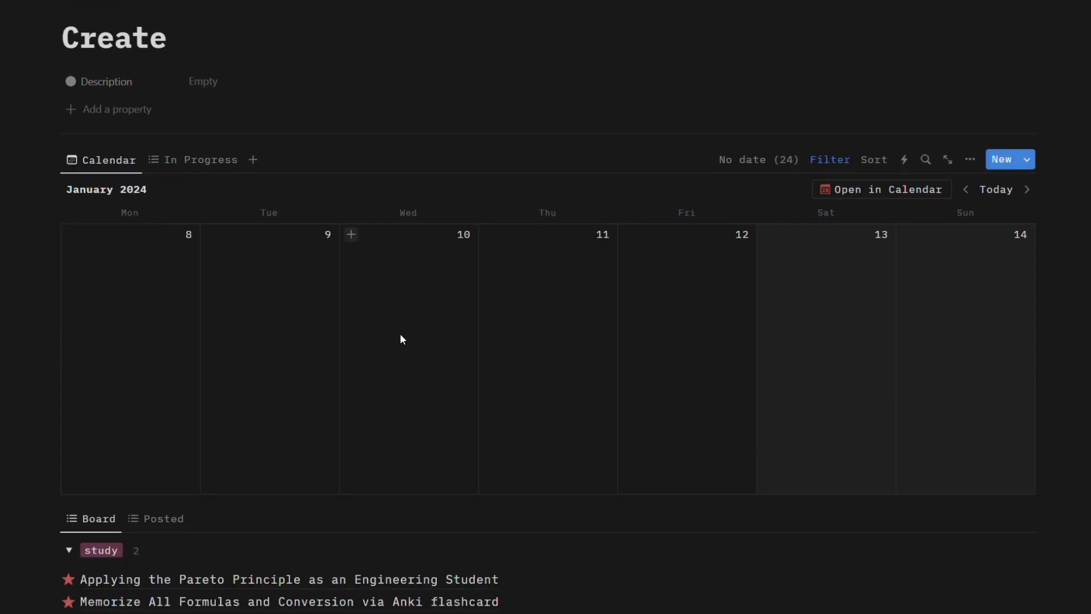
pyautogui.scroll(-1, 392, 336)
pyautogui.scroll(1, 280, 300)
pyautogui.scroll(-2, 222, 281)
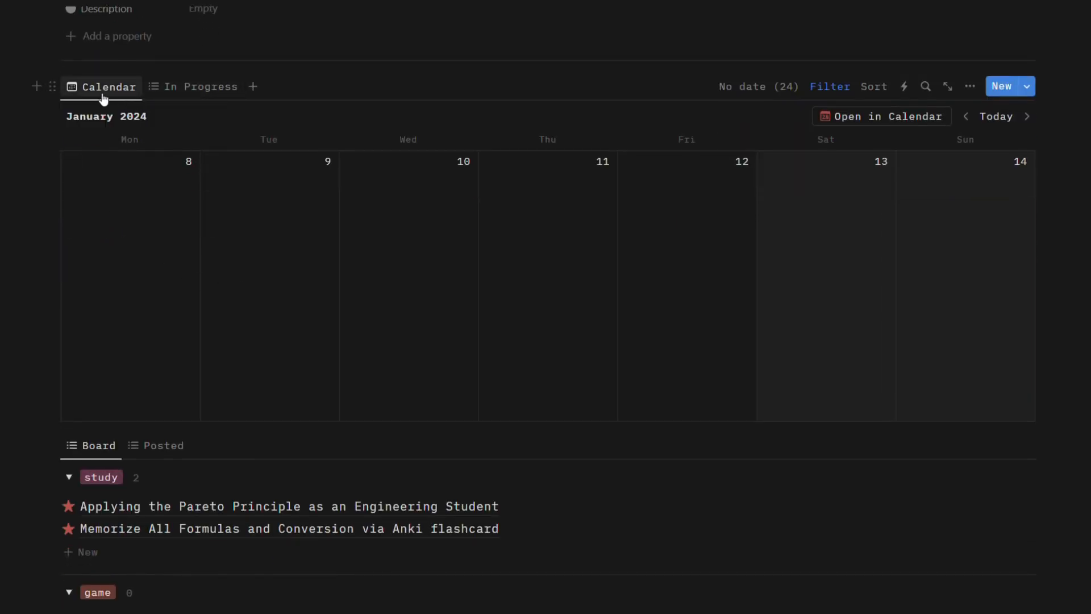
pyautogui.click(159, 95)
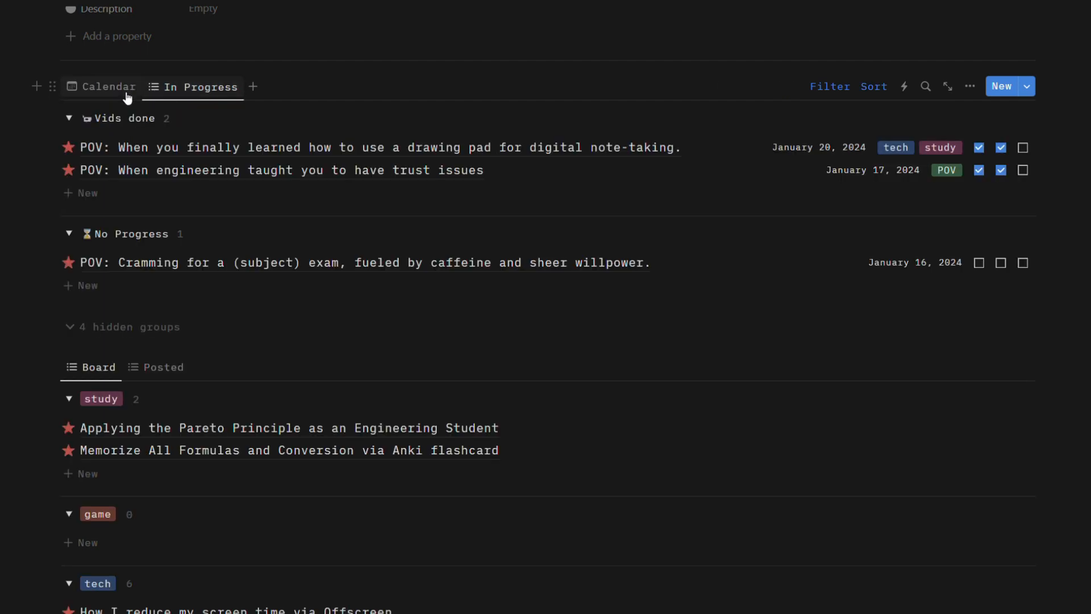
pyautogui.click(117, 90)
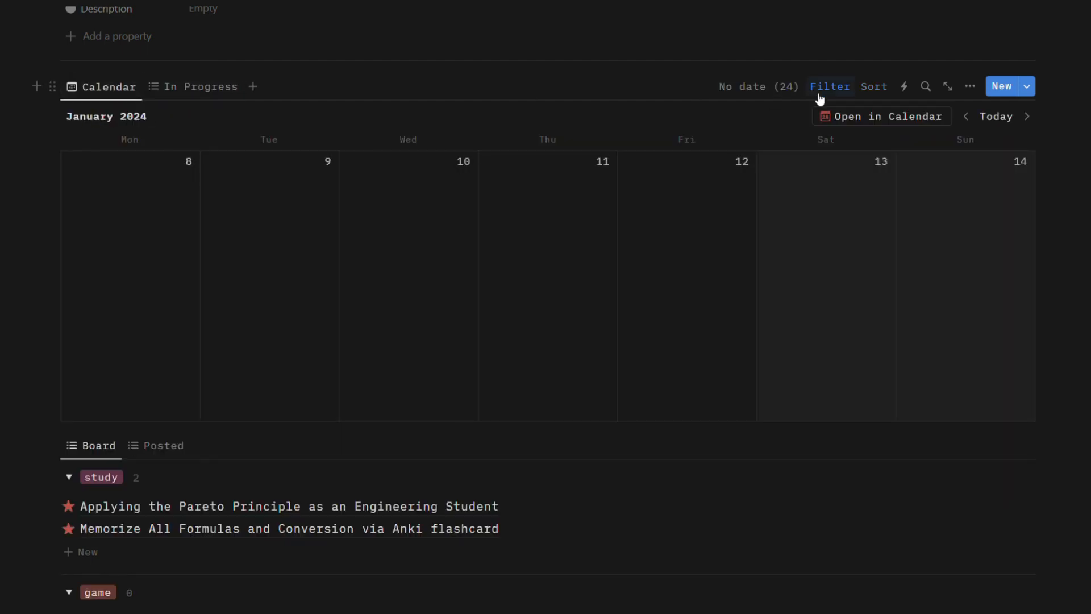
pyautogui.click(995, 118)
# Step: Examine the content ideas on the Board, grouped by tag from study and tech to university and Quote
pyautogui.scroll(-3, 398, 341)
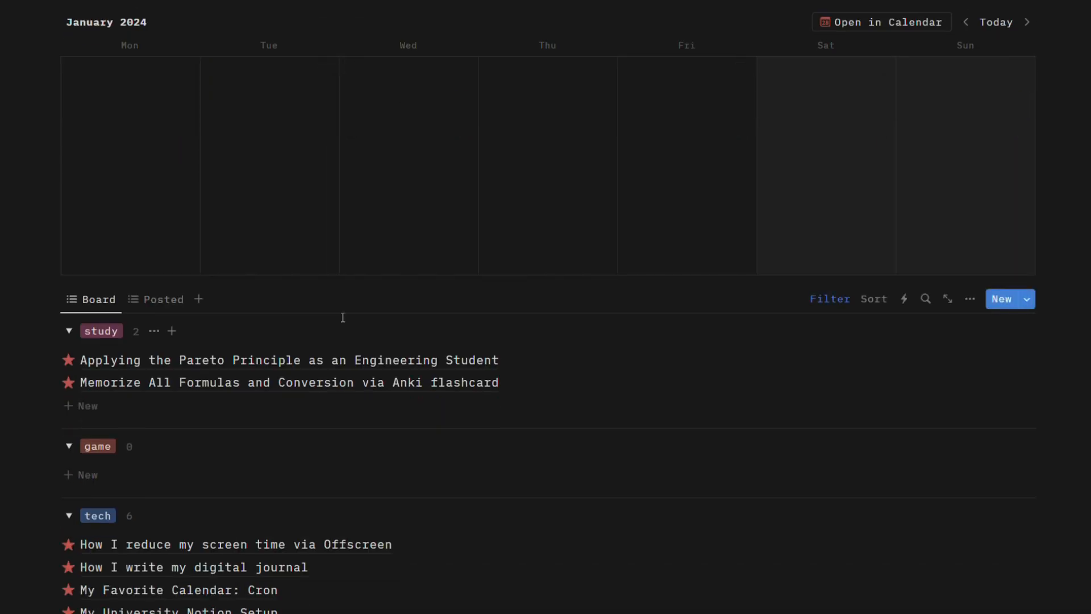
pyautogui.scroll(5, 245, 301)
pyautogui.scroll(-5, 246, 305)
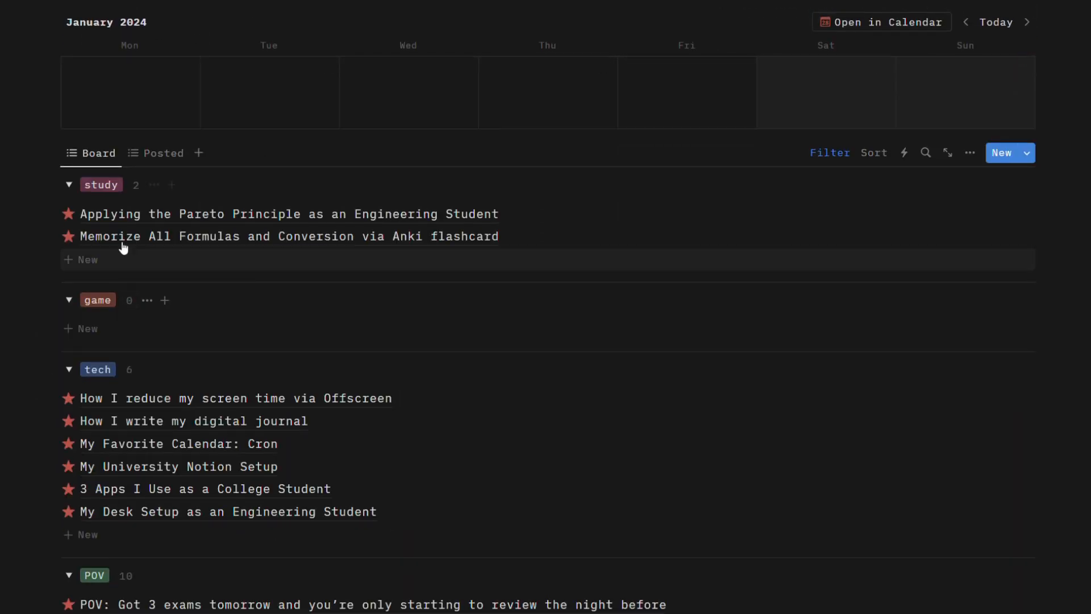
pyautogui.scroll(-3, 171, 377)
pyautogui.scroll(-8, 175, 393)
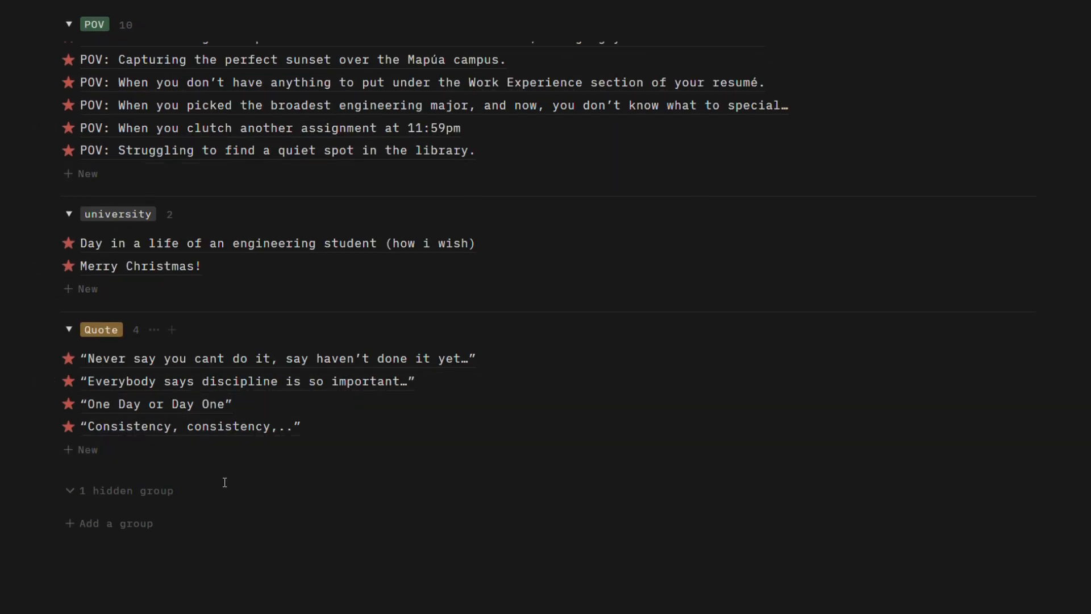
pyautogui.scroll(3, 170, 404)
pyautogui.scroll(8, 209, 244)
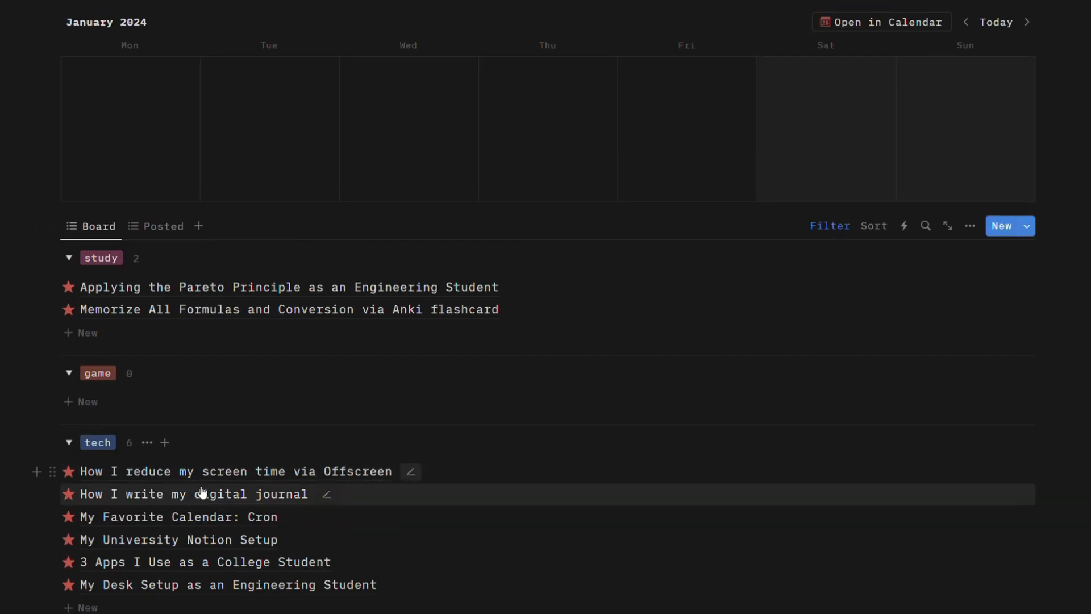
pyautogui.scroll(-2, 196, 494)
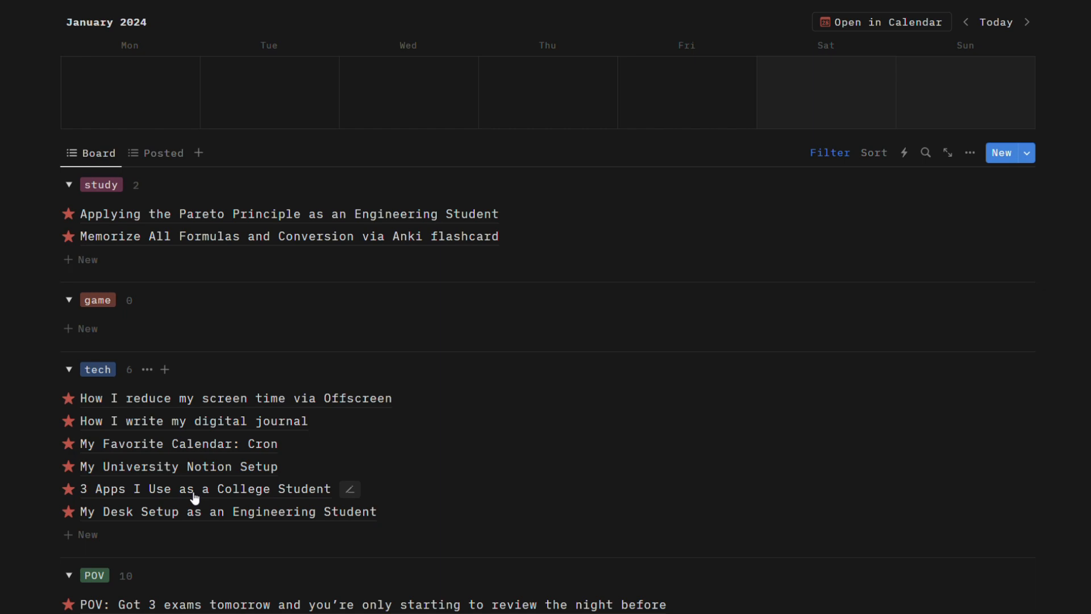
pyautogui.scroll(3, 193, 497)
pyautogui.scroll(-4, 267, 579)
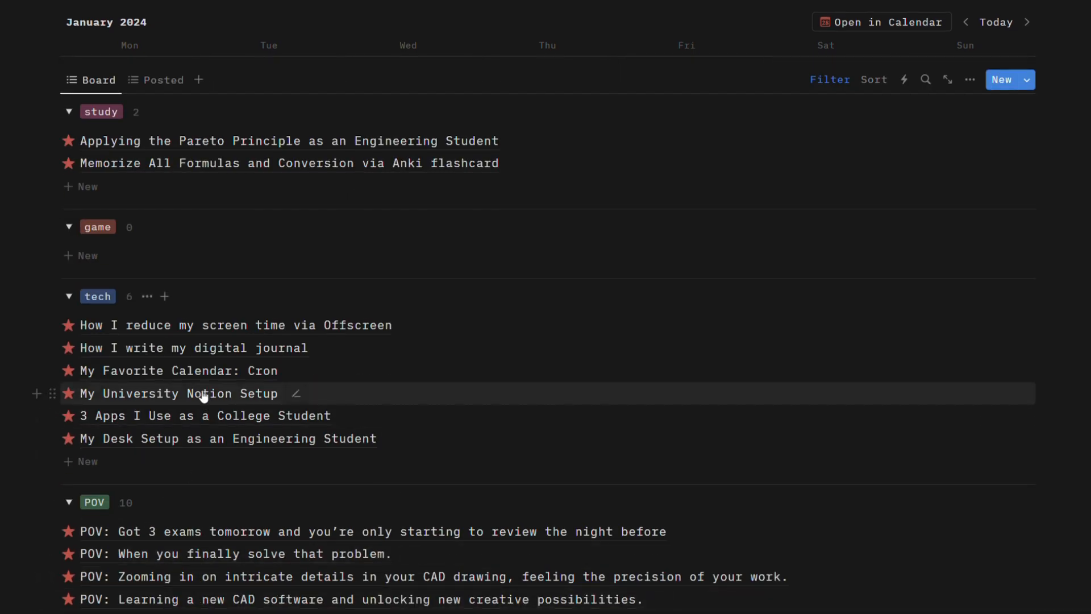
# Step: Schedule the My University Notion Setup idea from the Board's tech group on January 28 in the calendar
pyautogui.scroll(2, 345, 455)
pyautogui.scroll(2, 346, 455)
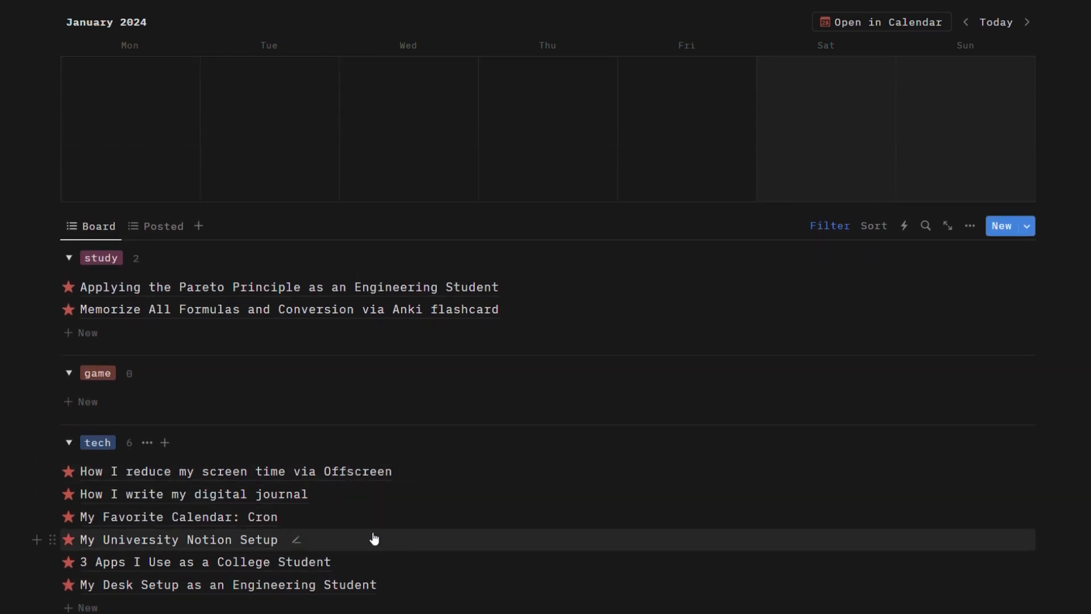
pyautogui.moveTo(374, 538); pyautogui.dragTo(960, 340)
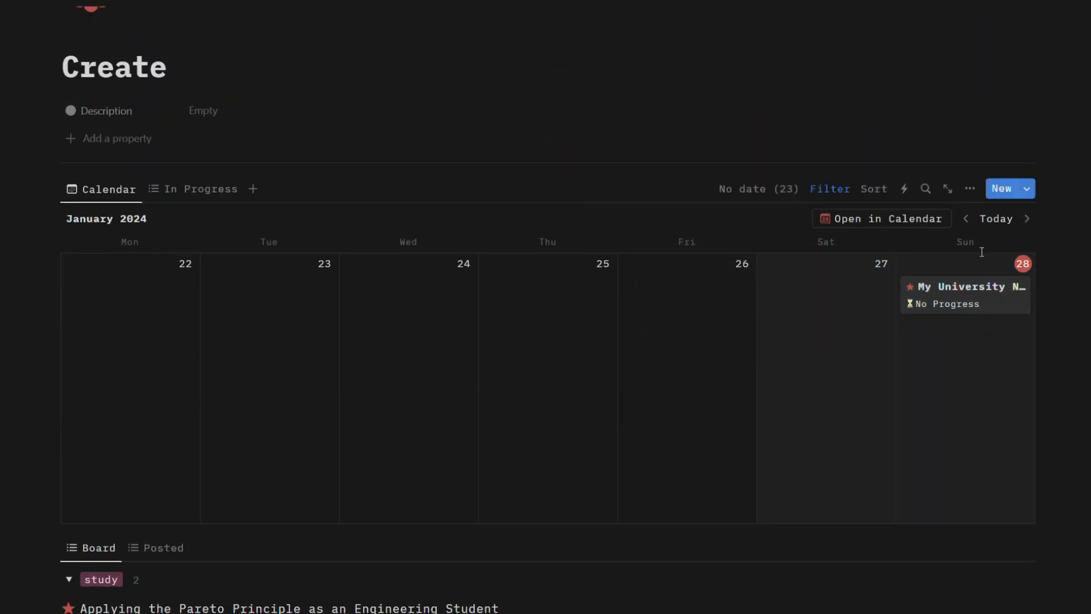
# Step: Open the scheduled My University Notion Setup entry and write "caption" under its Caption heading
pyautogui.click(1002, 310)
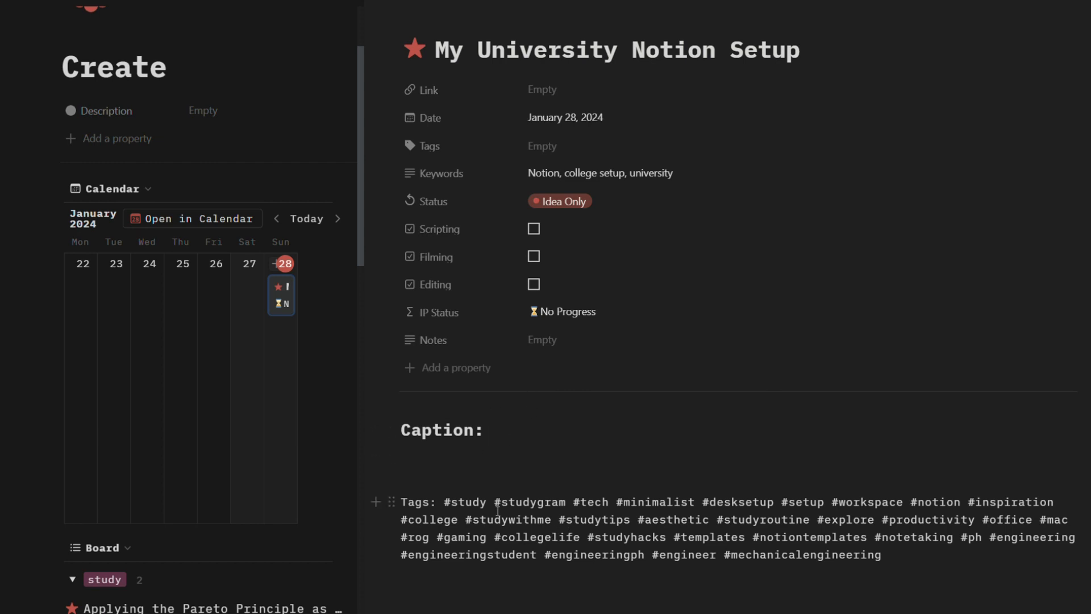
pyautogui.click(500, 455)
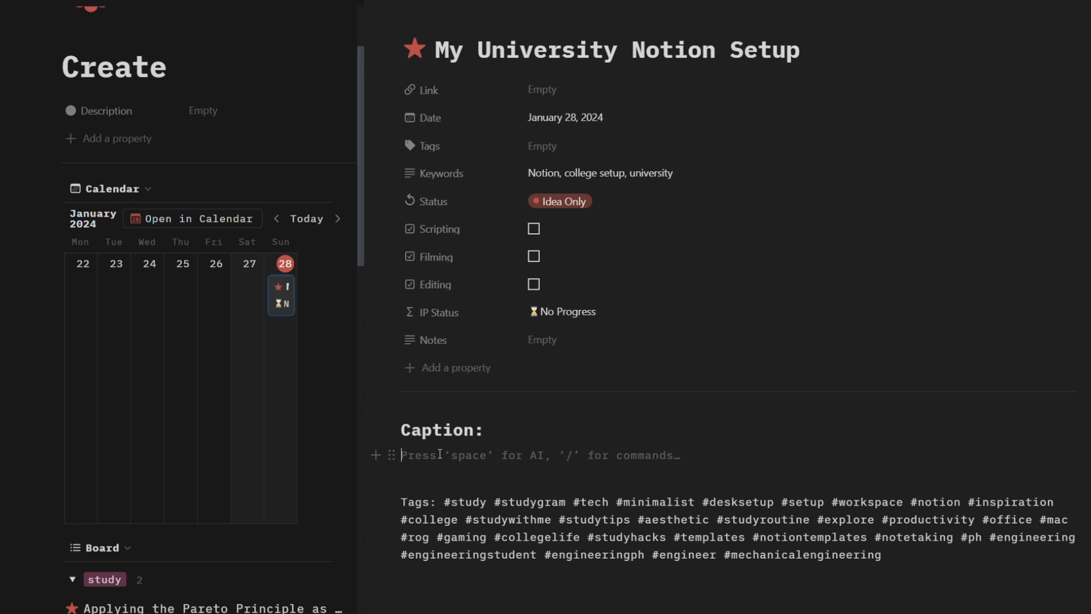
pyautogui.write('caption')
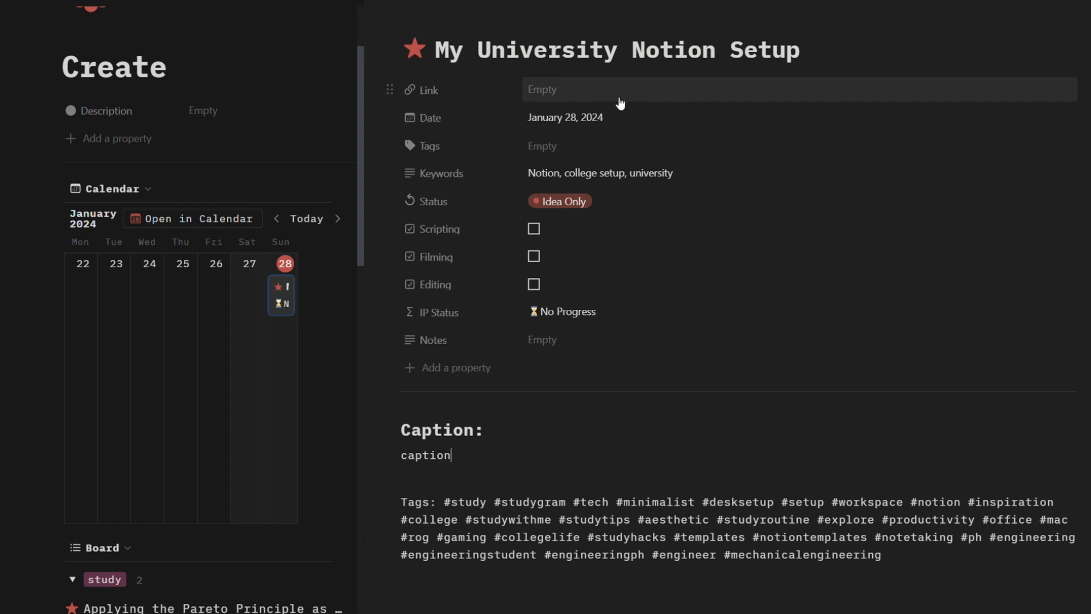
# Step: View the entry's Link field and the available Tags options, dismissing both without entering anything
pyautogui.click(539, 90)
pyautogui.press('Escape')
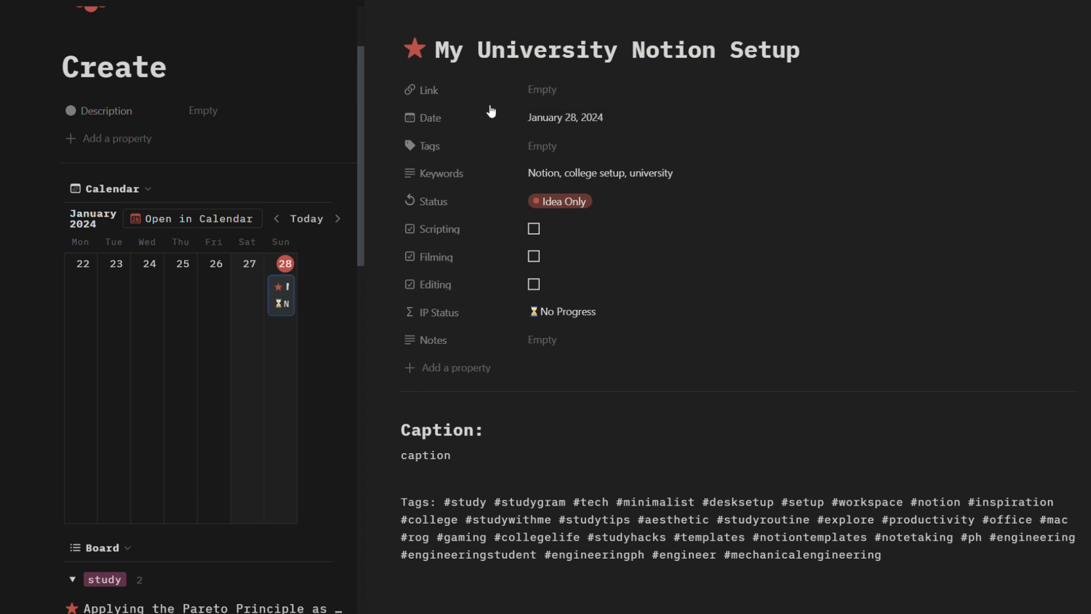
pyautogui.click(576, 147)
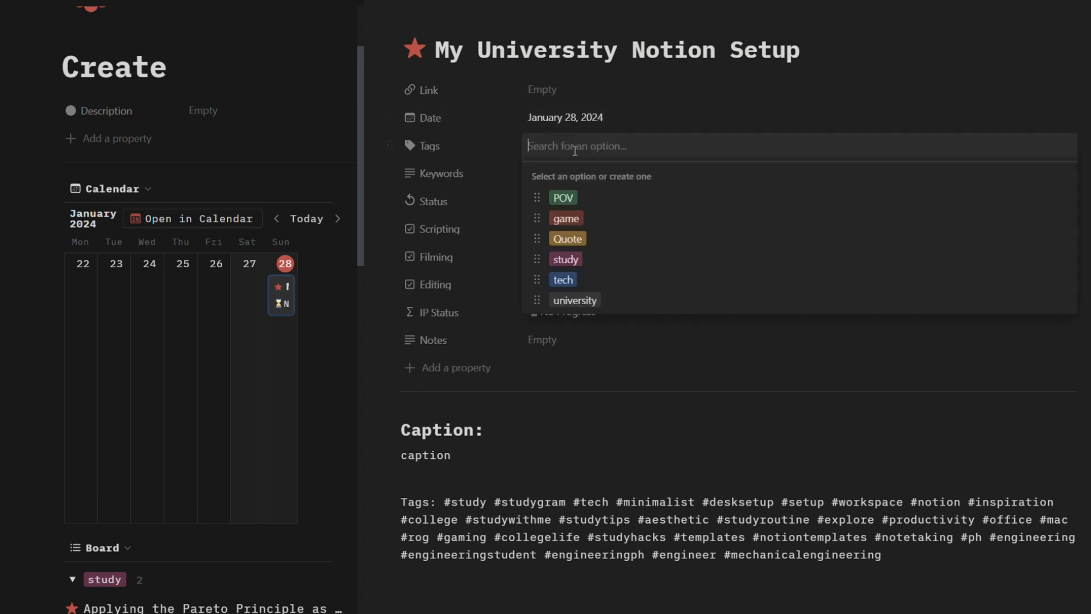
pyautogui.click(463, 145)
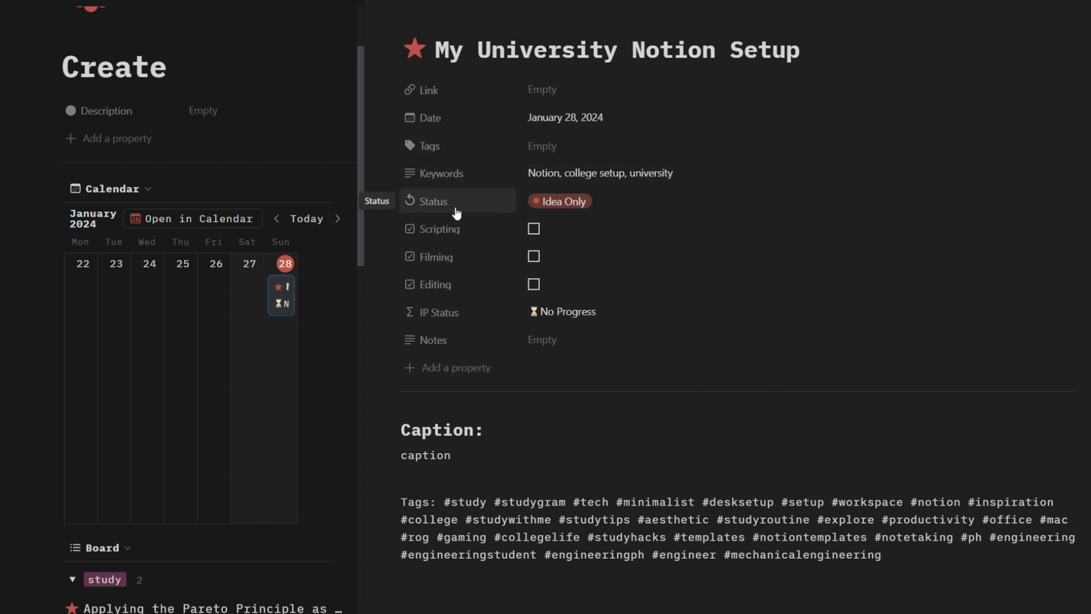
# Step: Set the entry's Status to Working, then view the remaining status options without choosing another
pyautogui.click(577, 205)
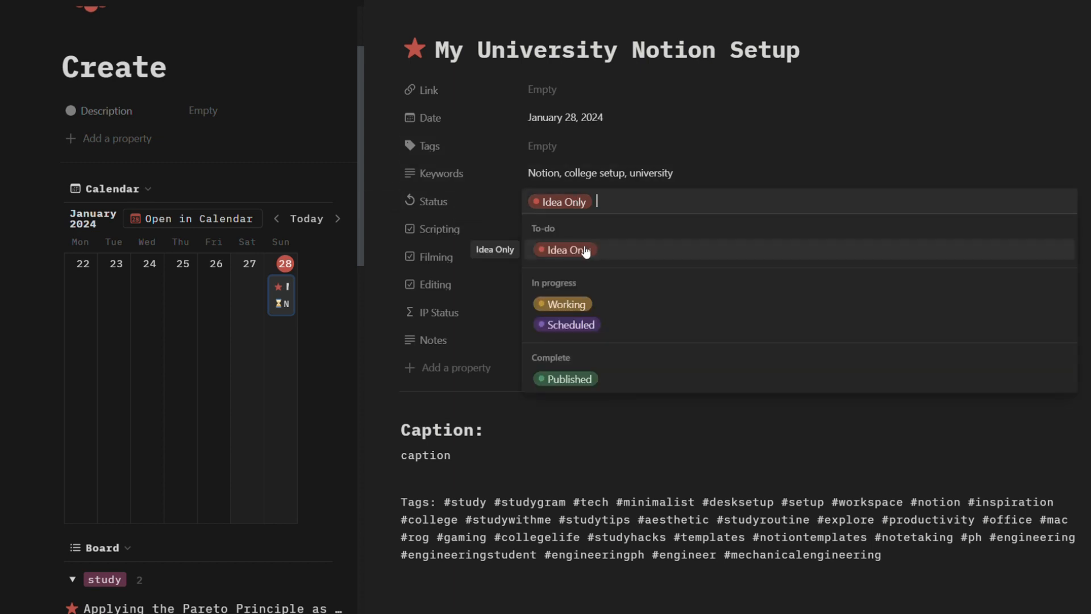
pyautogui.click(575, 304)
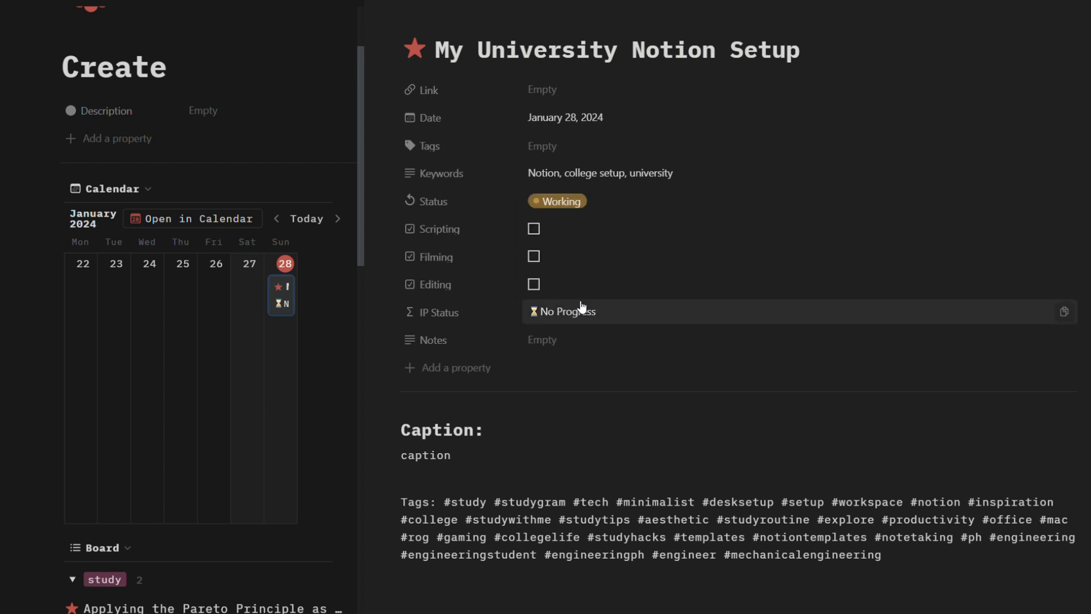
pyautogui.click(595, 198)
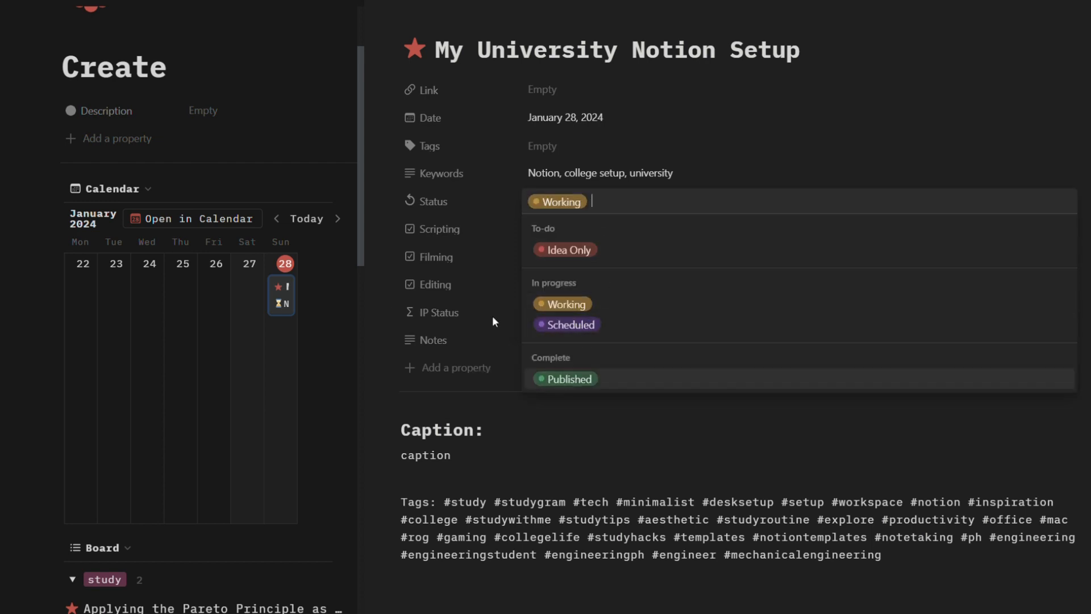
pyautogui.click(483, 252)
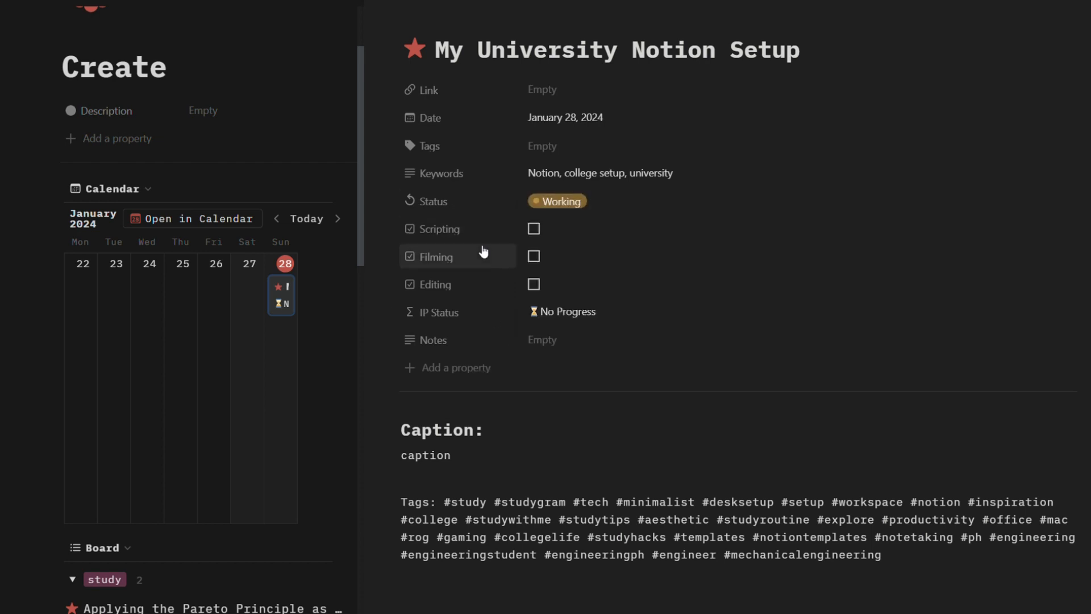
# Step: Mark Scripting and Filming as done for the entry, viewing the IP Status formula in between
pyautogui.click(531, 230)
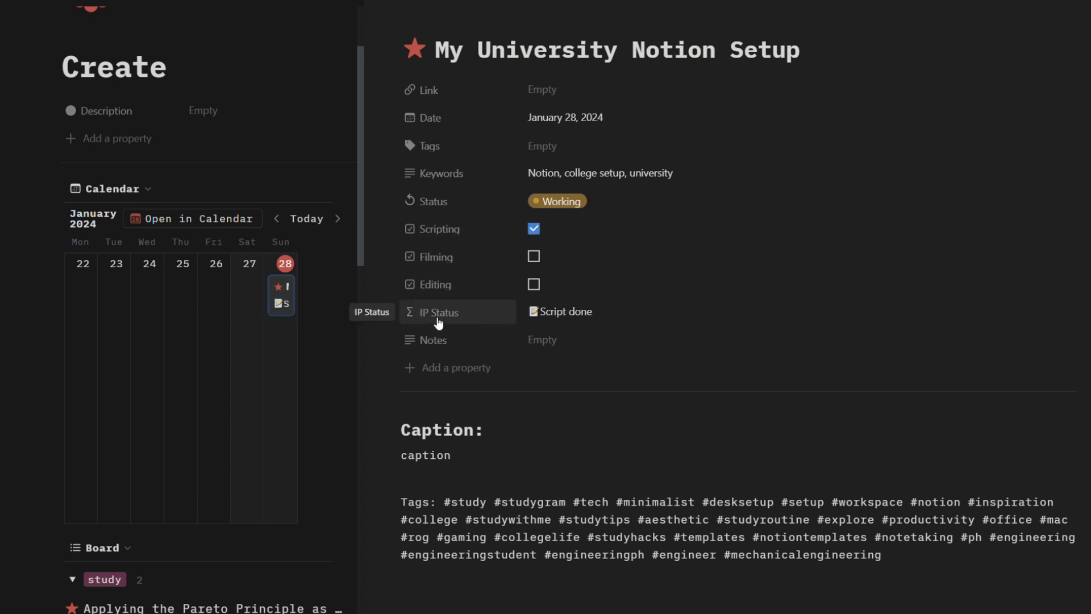
pyautogui.click(640, 318)
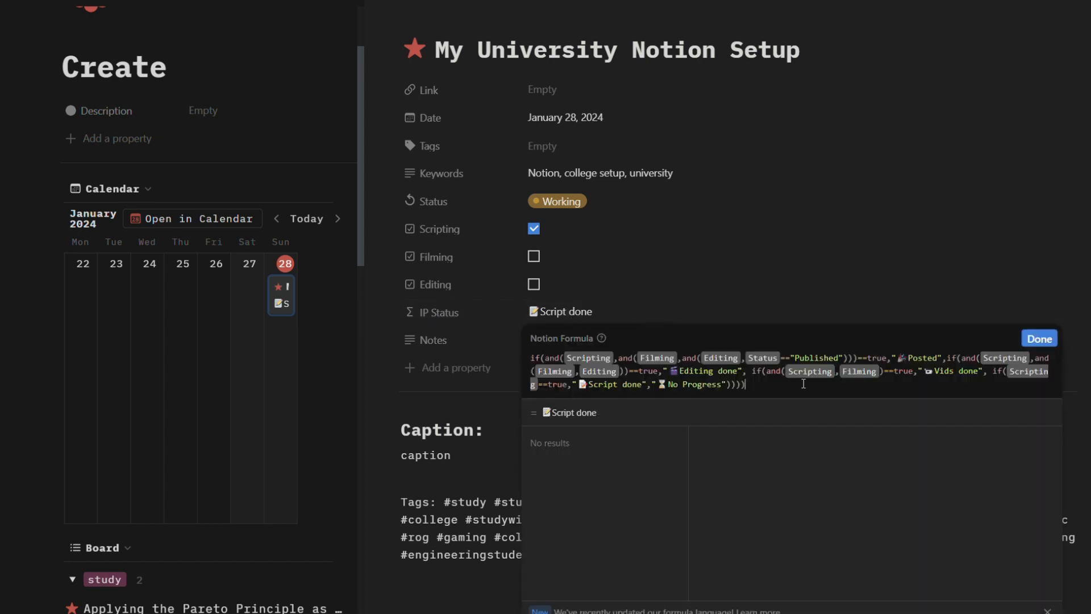
pyautogui.click(728, 263)
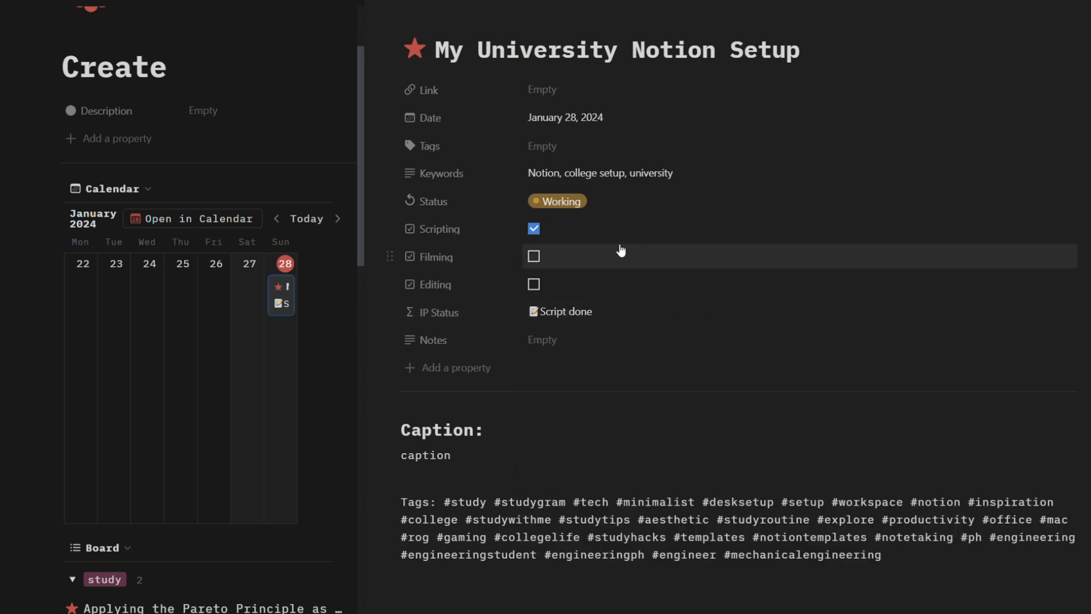
pyautogui.click(533, 257)
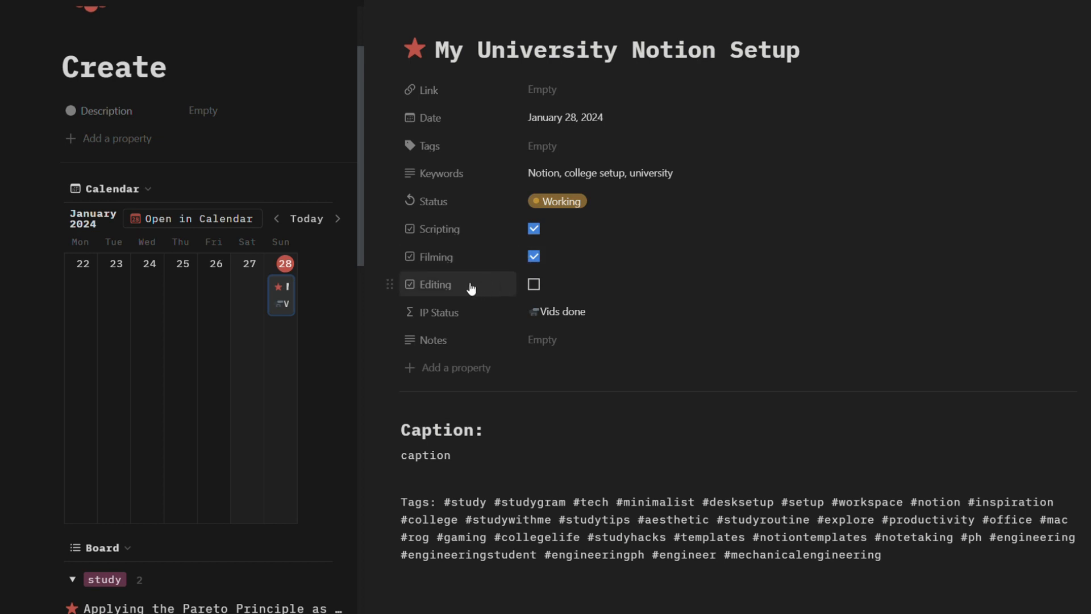
# Step: Mark Editing as done for the entry, move its Status to Scheduled and on to Published, and close the entry
pyautogui.click(533, 284)
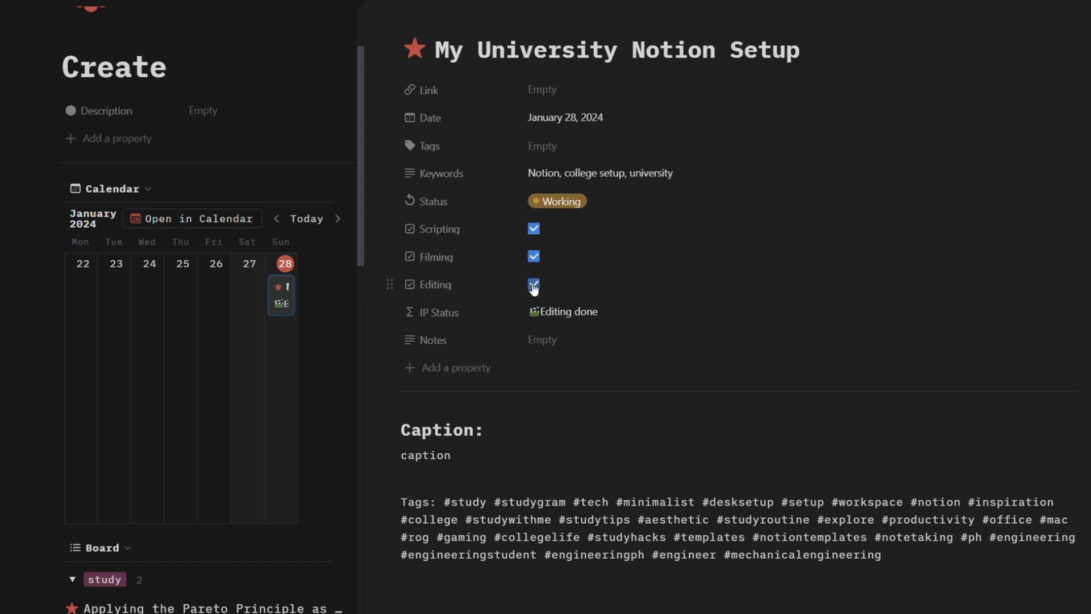
pyautogui.click(594, 203)
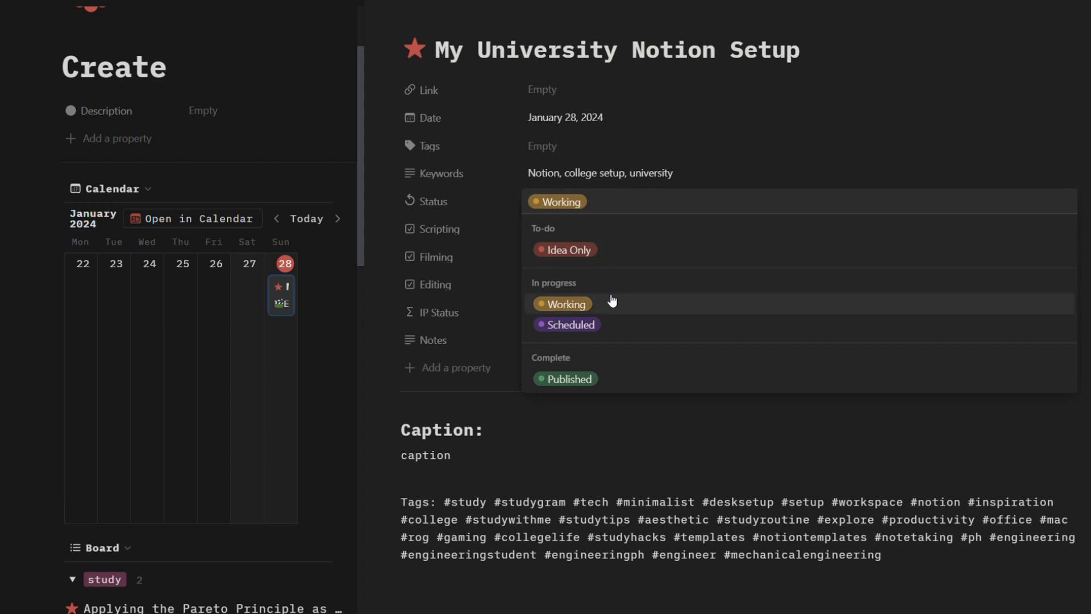
pyautogui.click(608, 324)
pyautogui.click(602, 203)
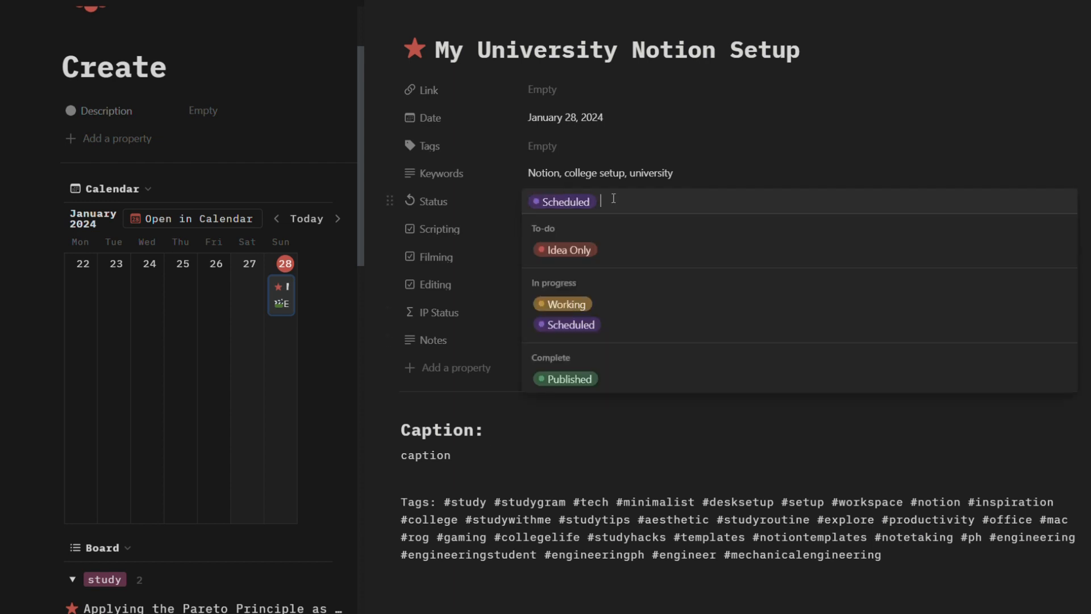
pyautogui.click(618, 378)
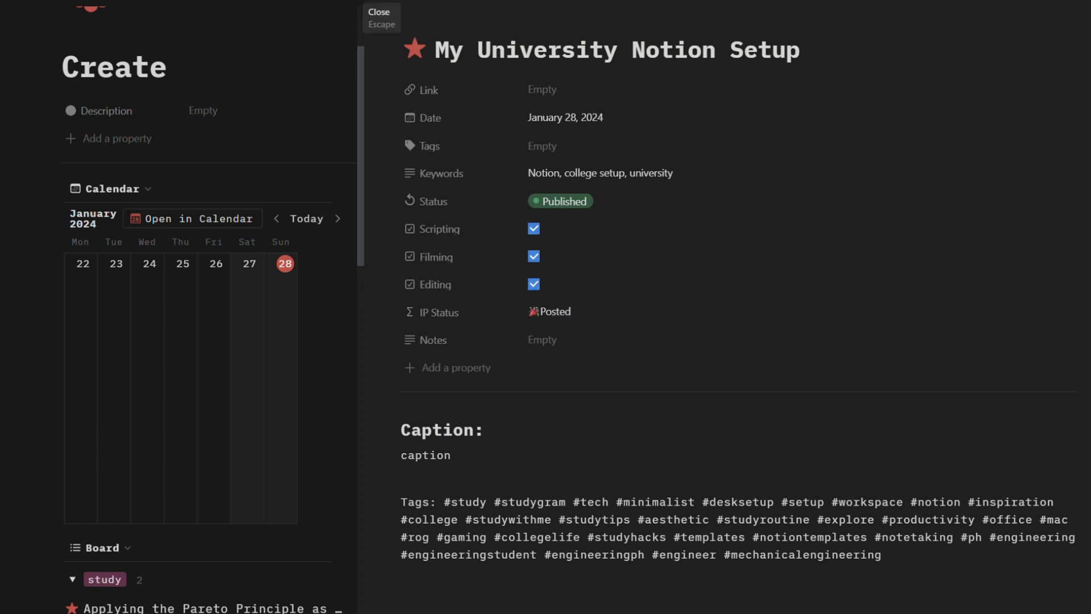
pyautogui.click(375, 12)
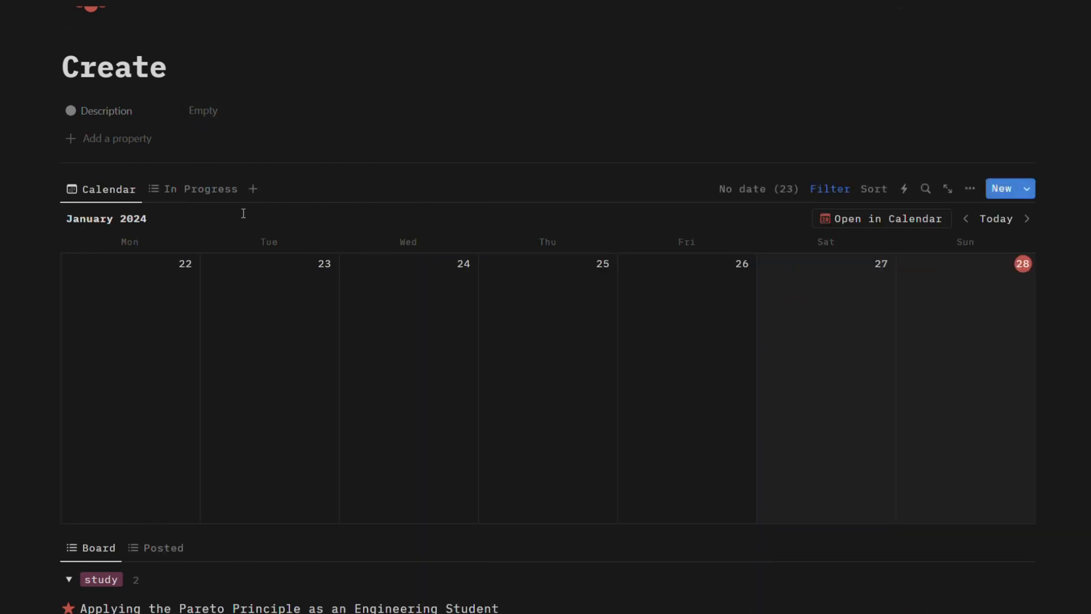
# Step: Look over the Create page's Board list of content ideas and return to the VIRTUAL SELF page
pyautogui.scroll(-9, 523, 273)
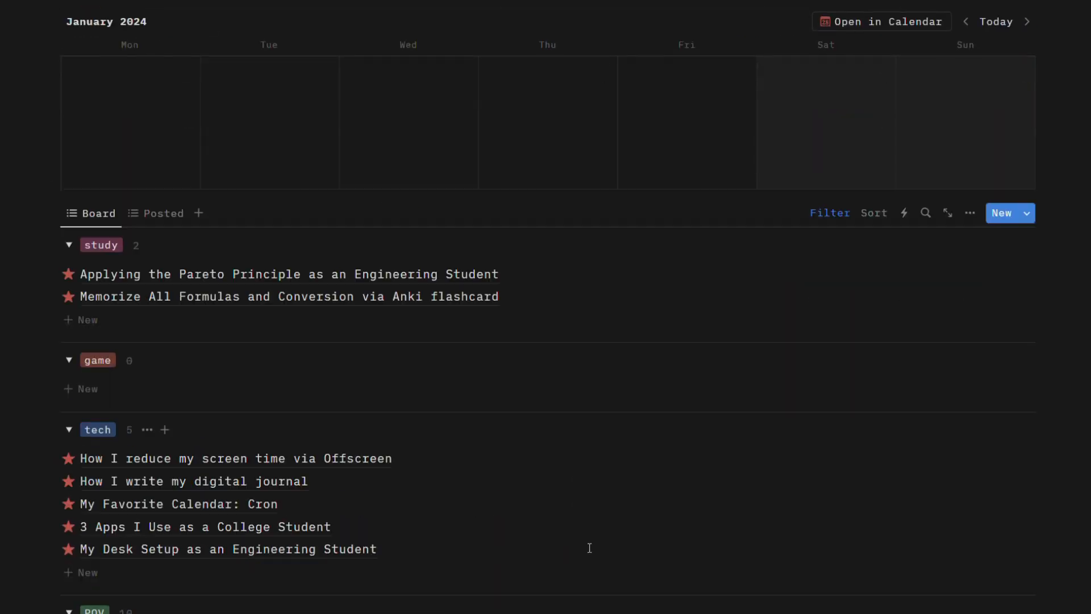
pyautogui.scroll(10, 402, 243)
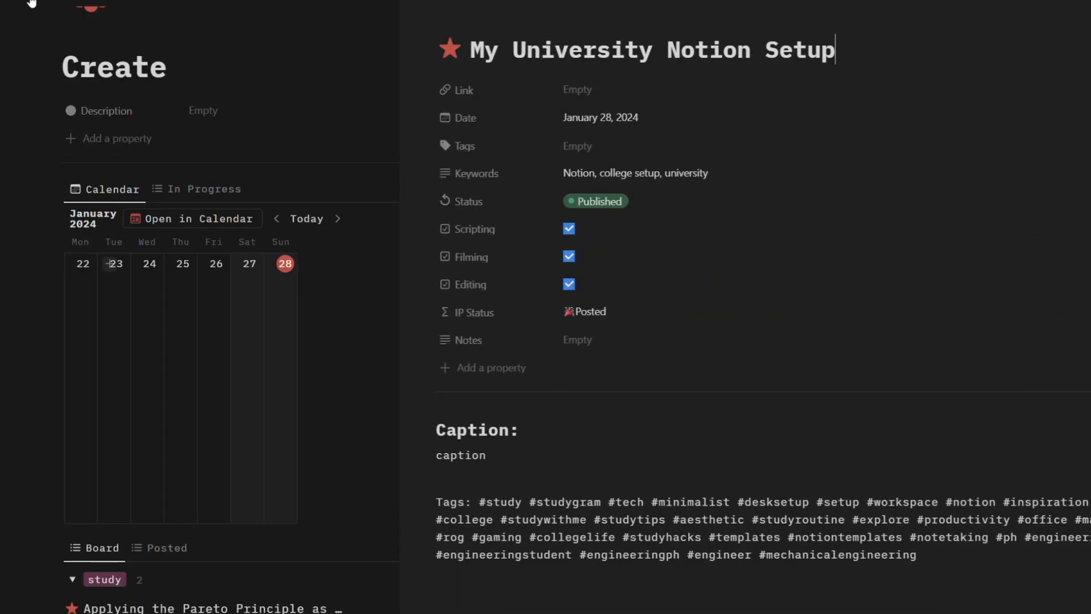
pyautogui.click(217, 2)
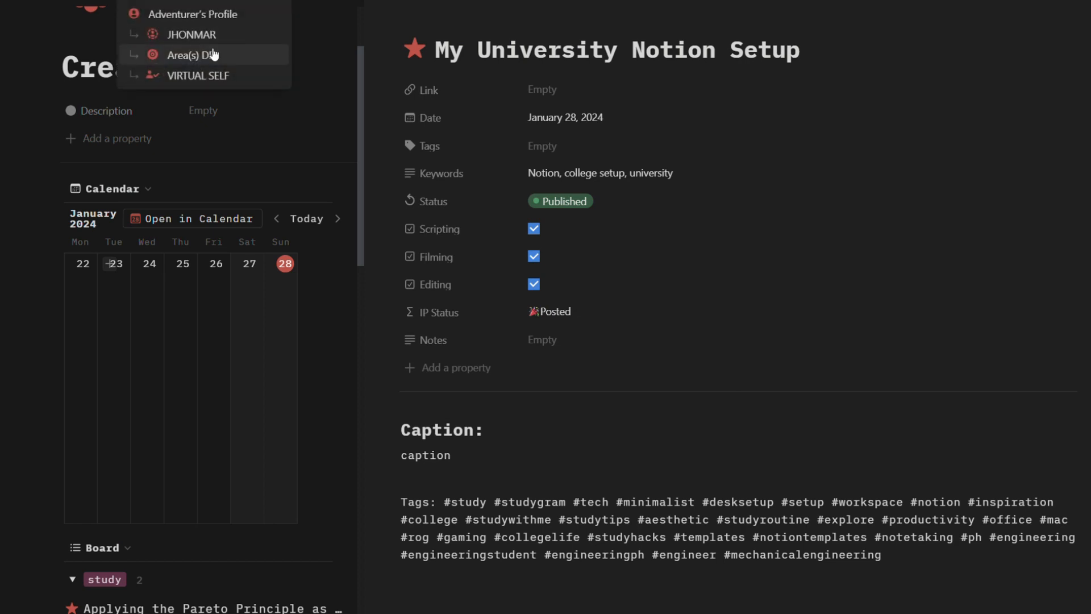
pyautogui.click(226, 69)
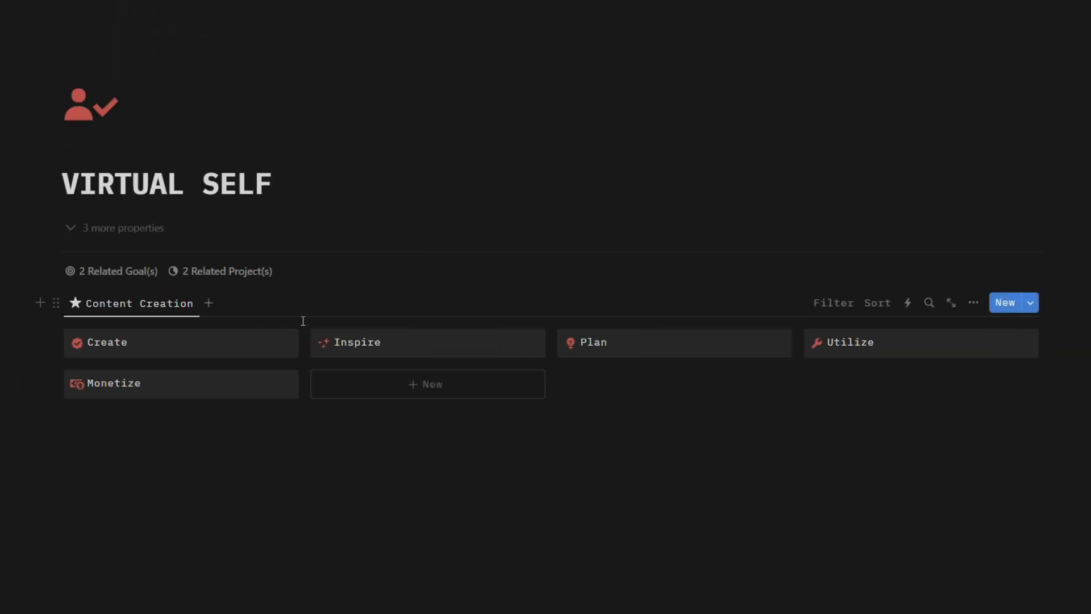
# Step: Open the Short Videos table on the Inspire page, narrow its Profile column, and close the table
pyautogui.click(411, 344)
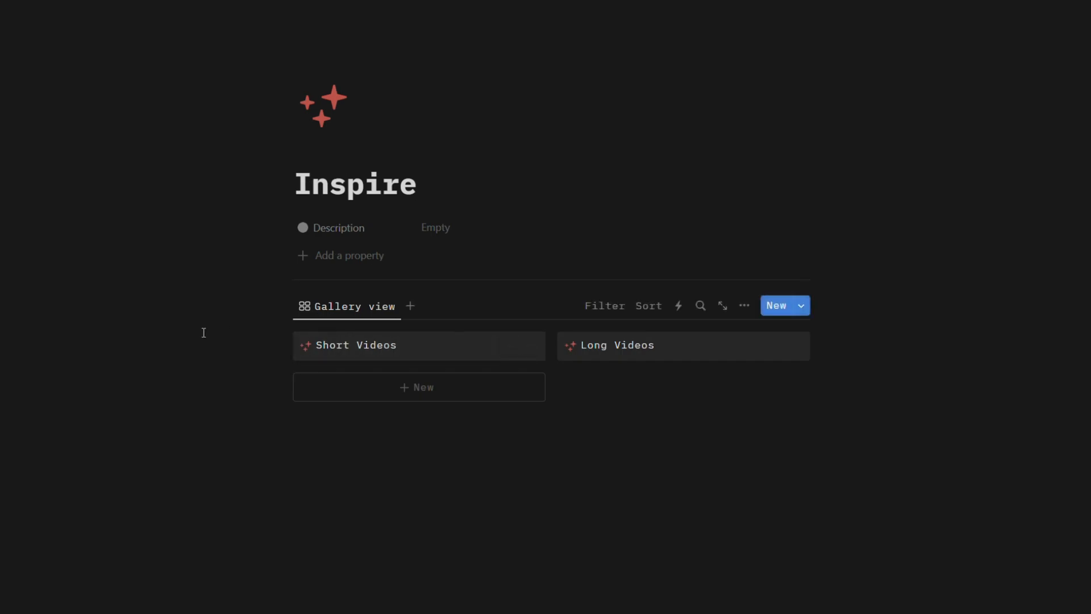
pyautogui.click(467, 361)
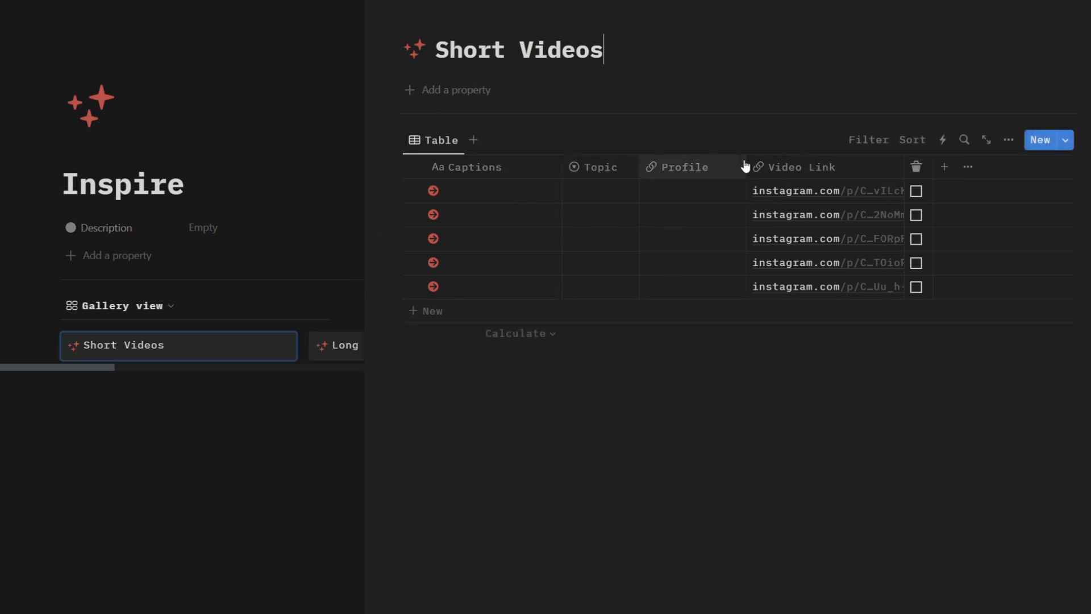
pyautogui.moveTo(745, 166); pyautogui.dragTo(725, 166)
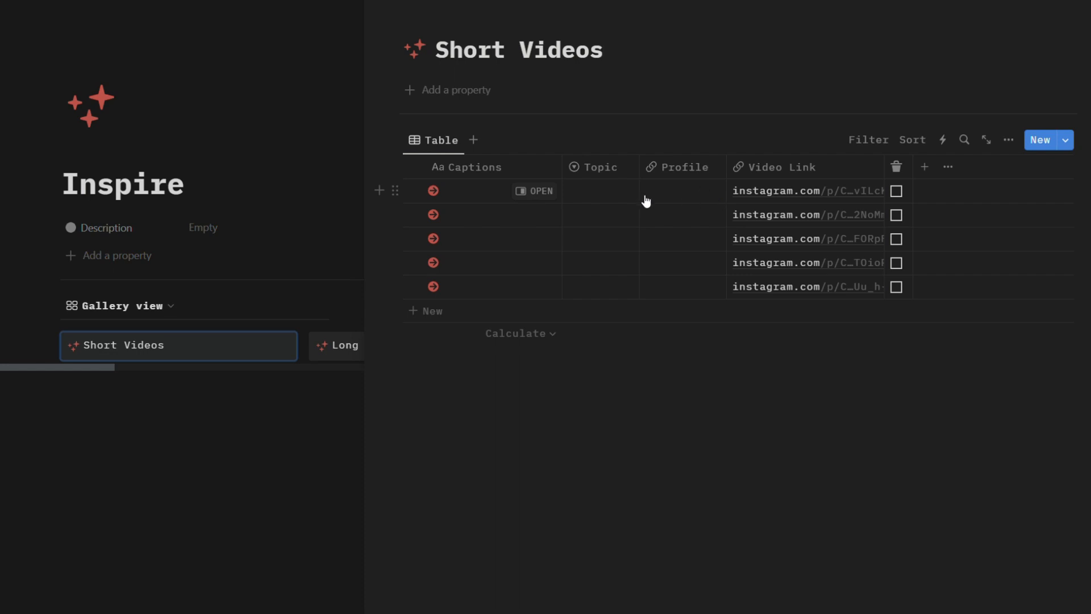
pyautogui.press('Escape')
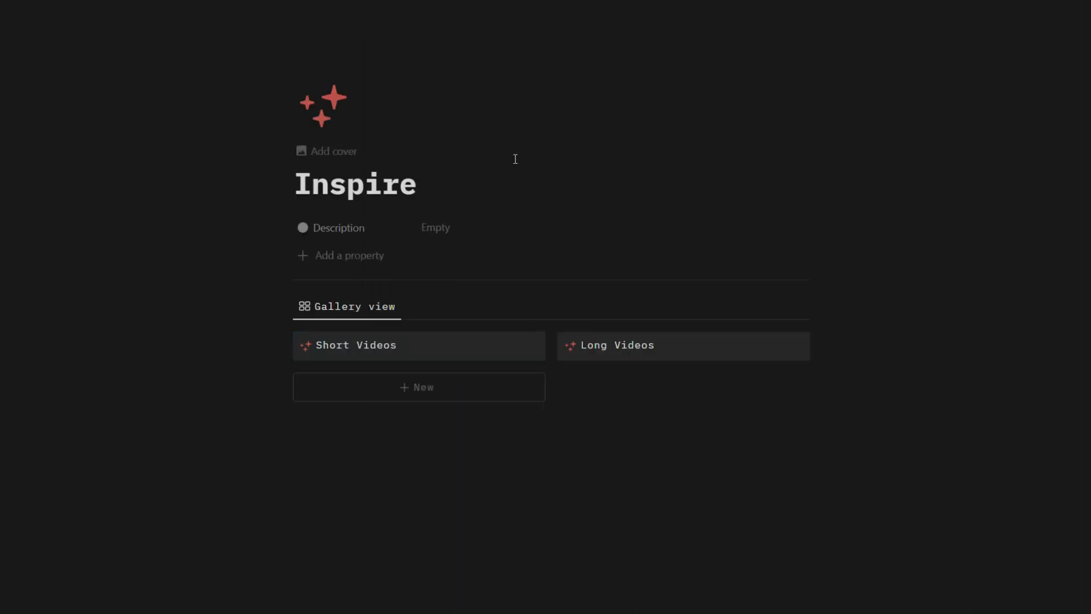
# Step: View the Long Videos table on the Inspire page and return to the VIRTUAL SELF page
pyautogui.click(636, 347)
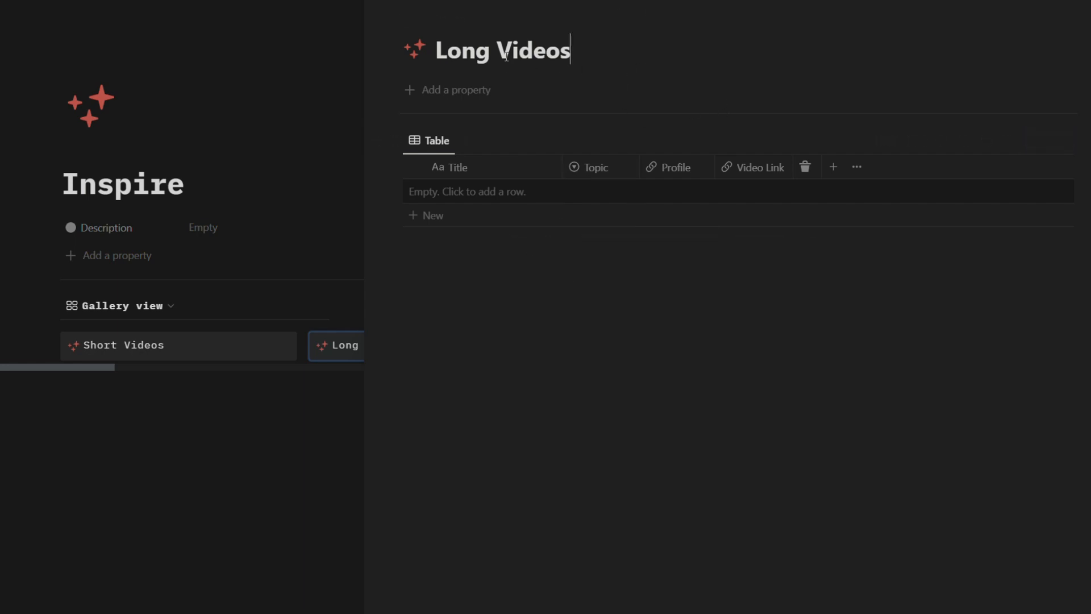
pyautogui.click(380, 3)
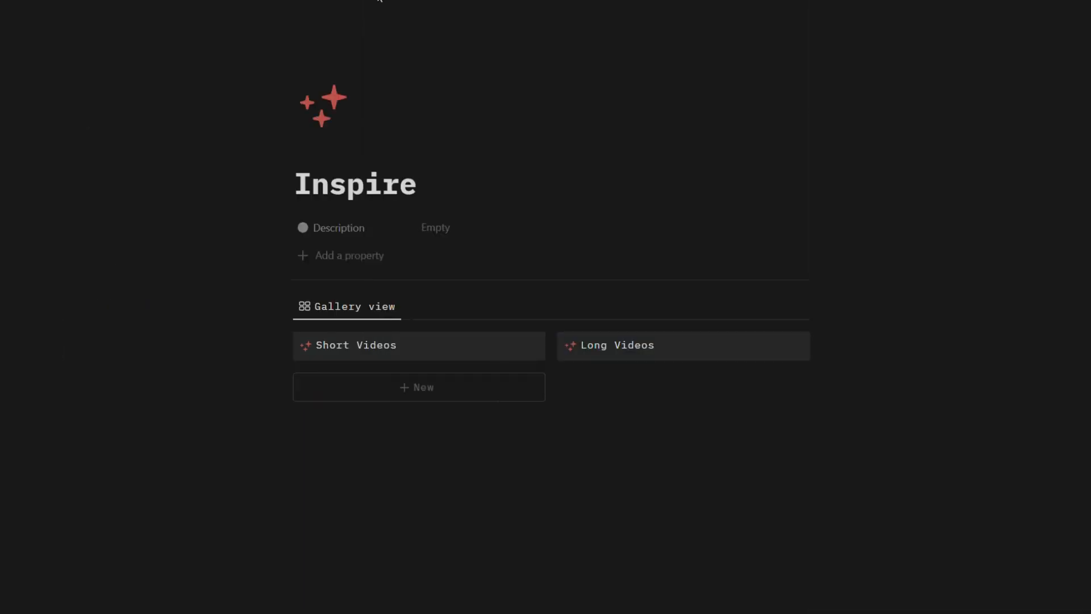
pyautogui.click(27, 3)
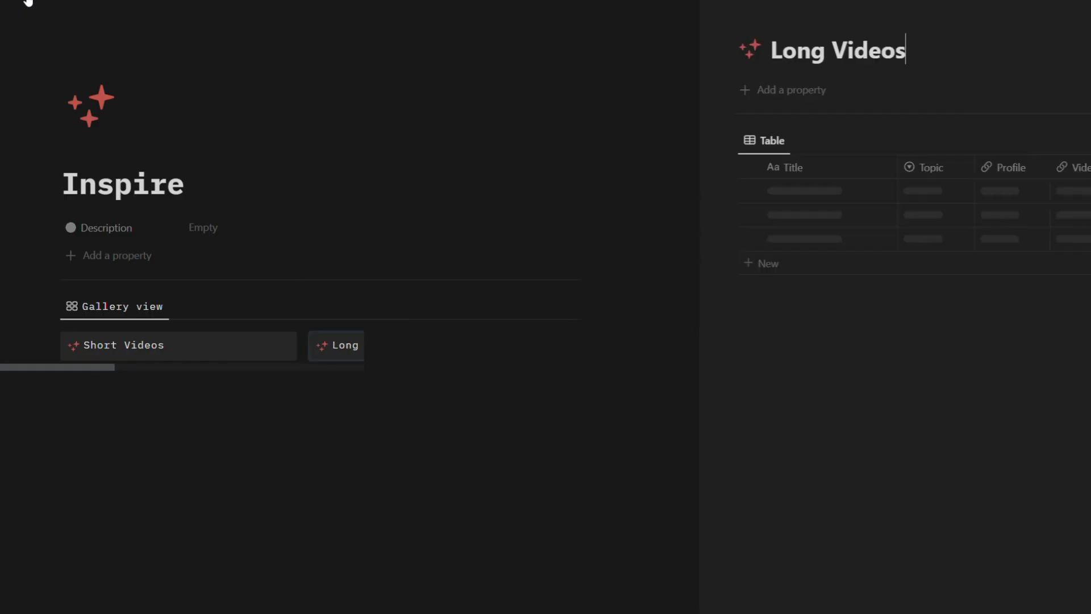
pyautogui.click(29, 3)
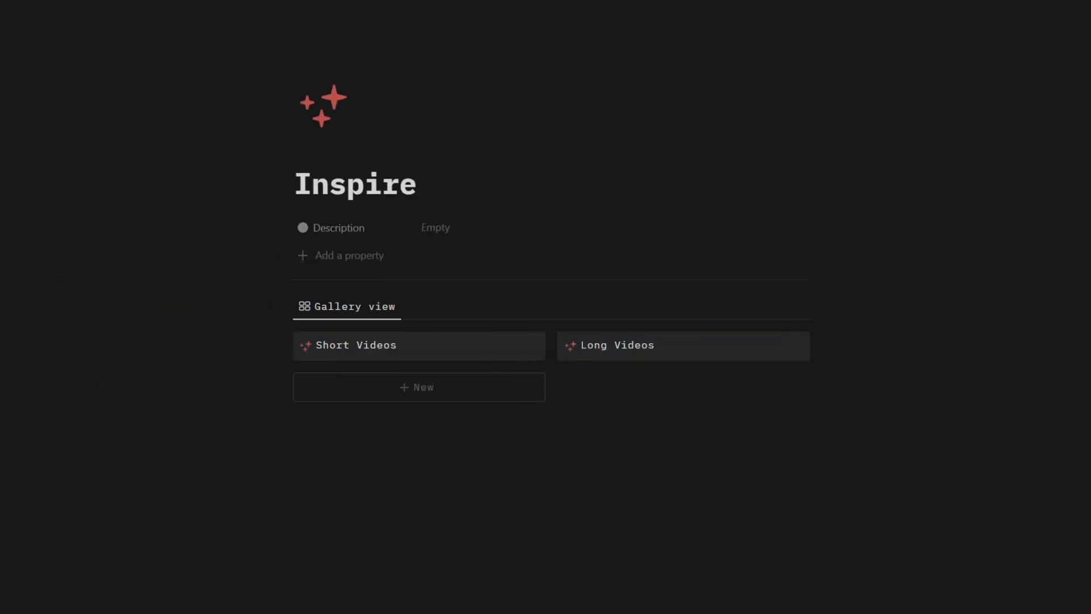
pyautogui.click(195, 5)
pyautogui.click(205, 73)
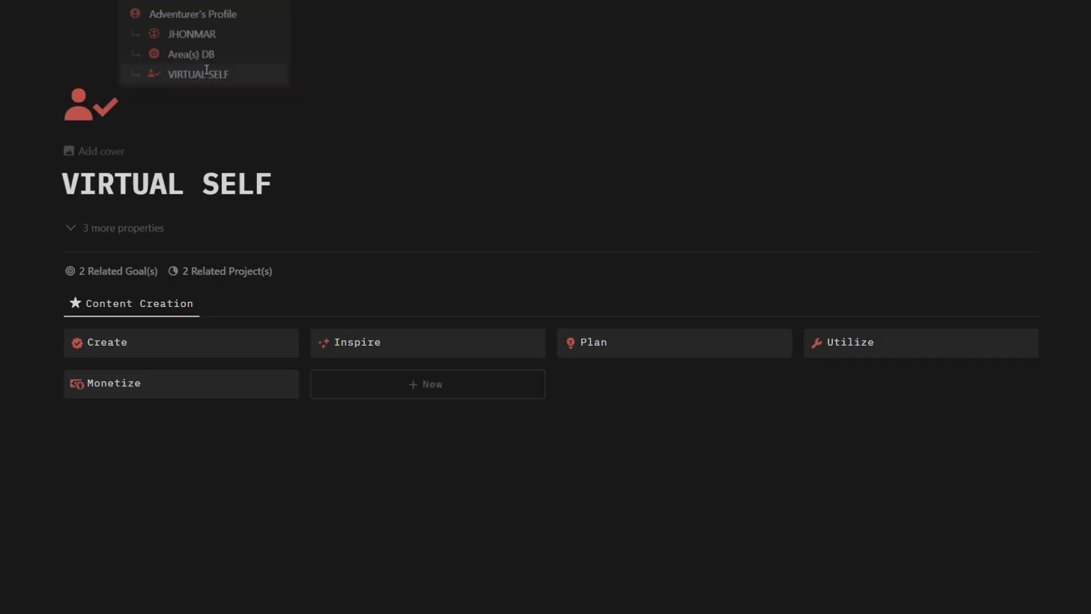
# Step: Read the Plan page's Content and Monetization outline, collapsing the engineering student pain points list, and return to VIRTUAL SELF
pyautogui.click(626, 349)
pyautogui.scroll(-10, 224, 182)
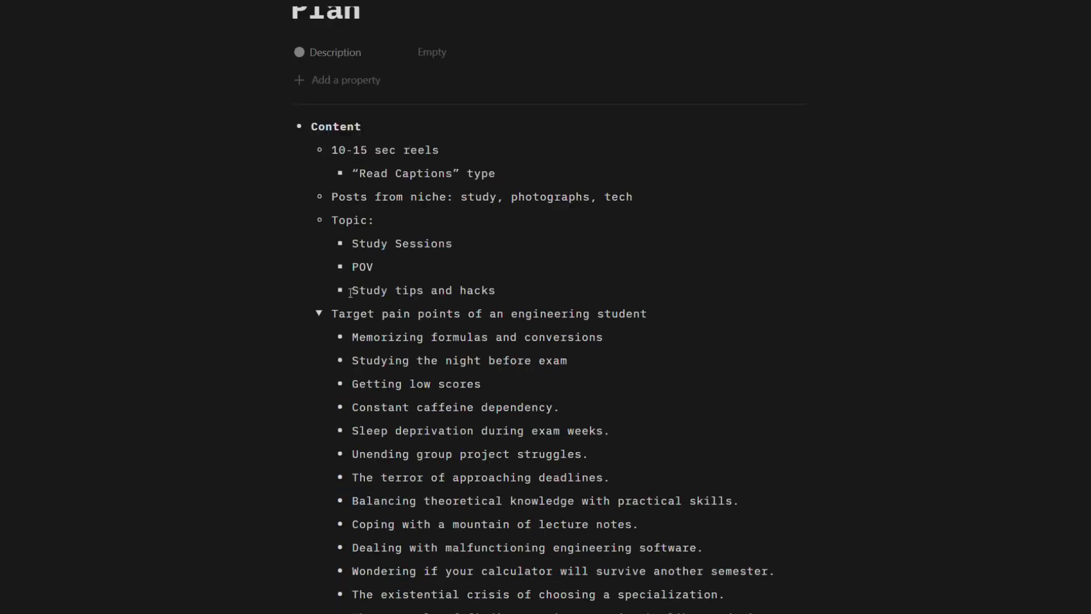
pyautogui.scroll(4, 300, 250)
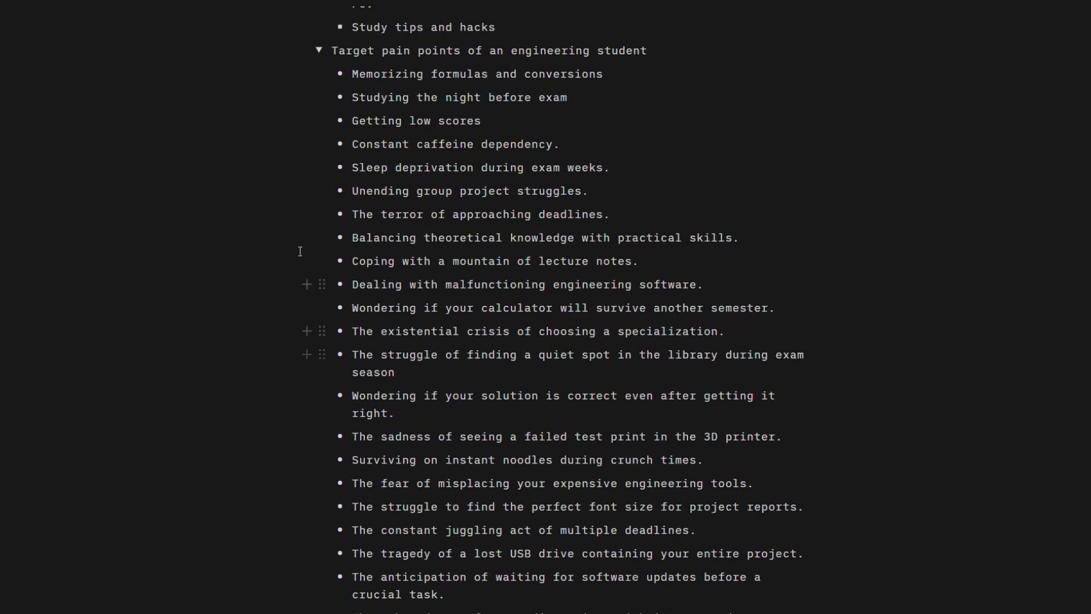
pyautogui.click(319, 51)
pyautogui.scroll(4, 426, 299)
pyautogui.scroll(-4, 210, 107)
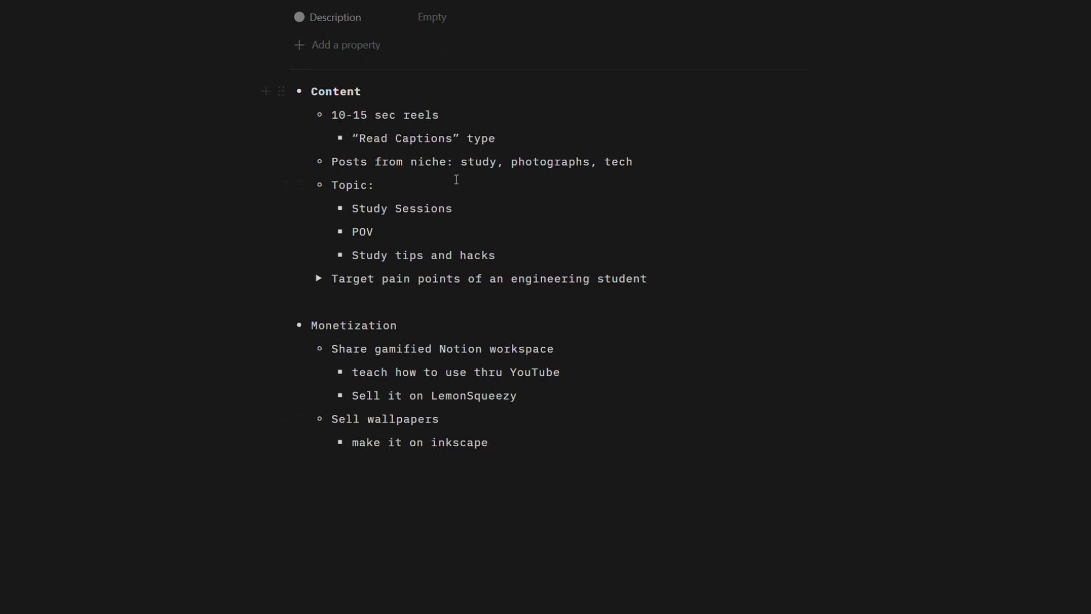
pyautogui.scroll(4, 480, 424)
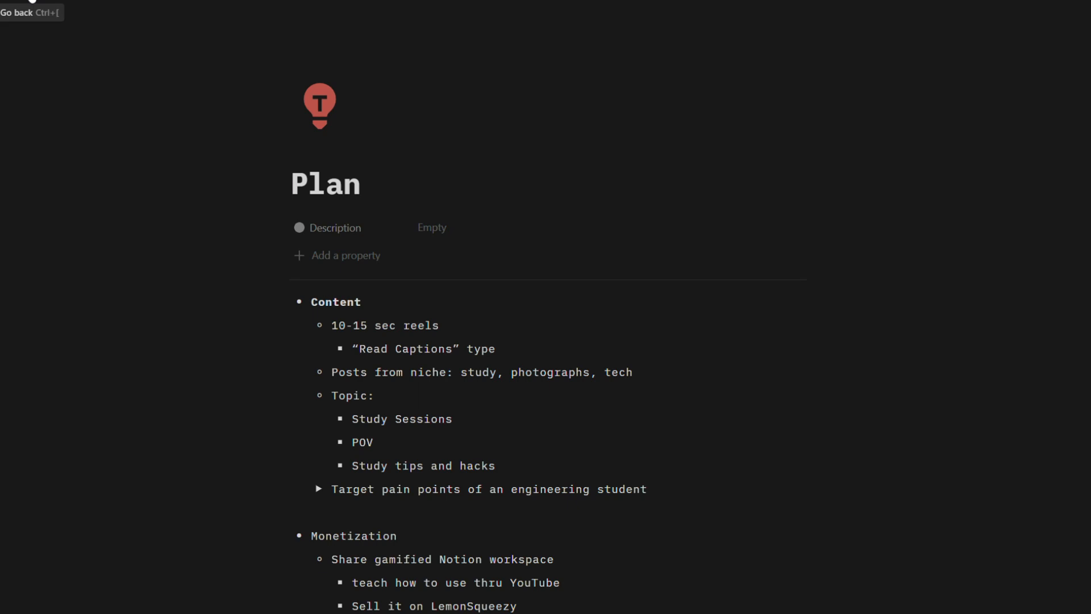
pyautogui.click(33, 2)
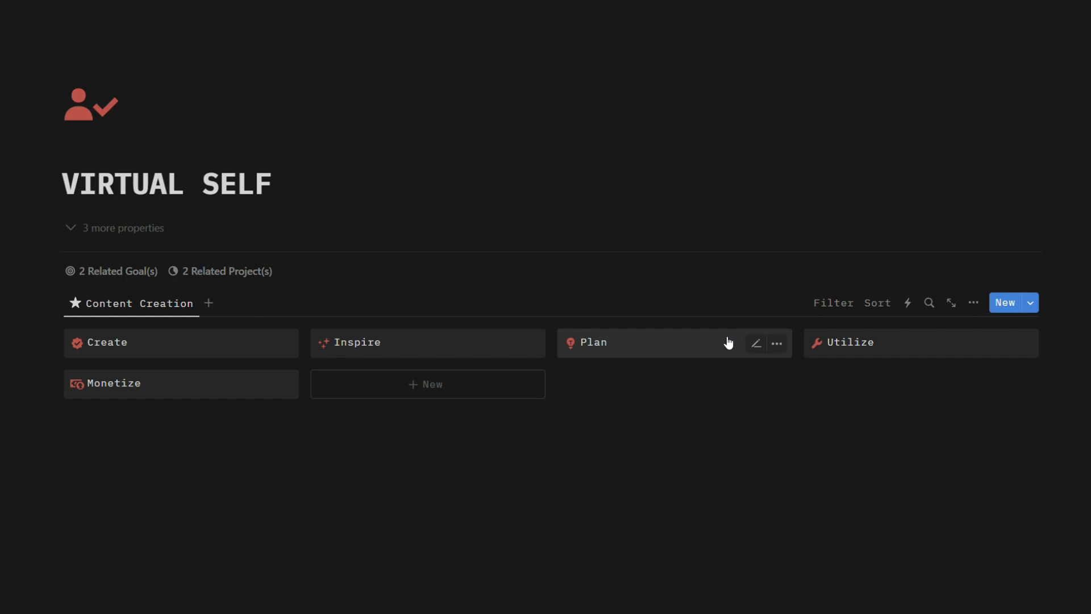
# Step: View the Utilize page's tool gallery and the Canva entry's properties, and return to the VIRTUAL SELF page
pyautogui.click(872, 348)
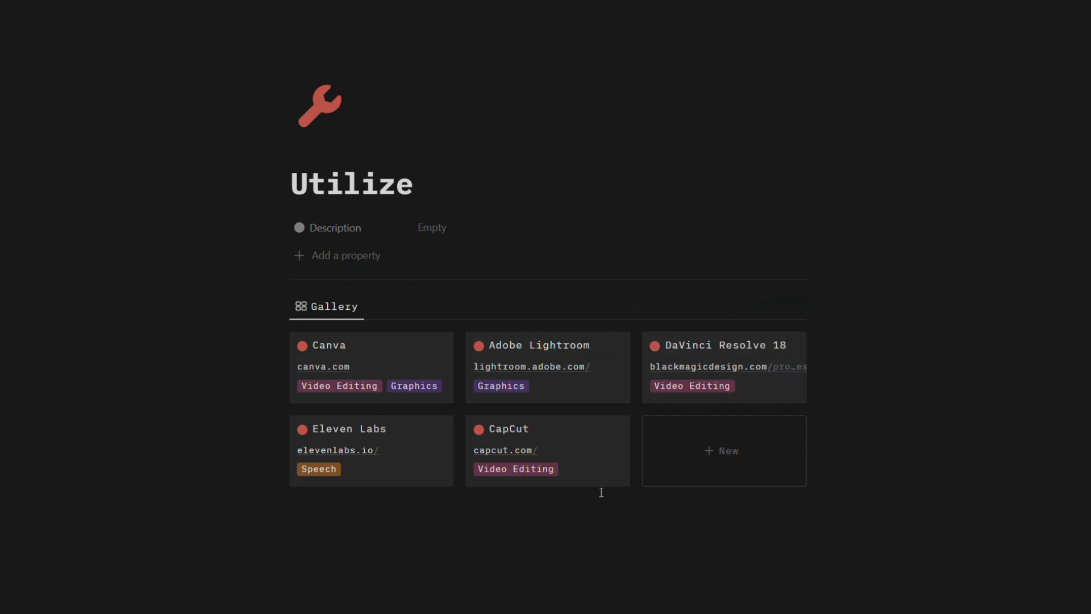
pyautogui.click(388, 366)
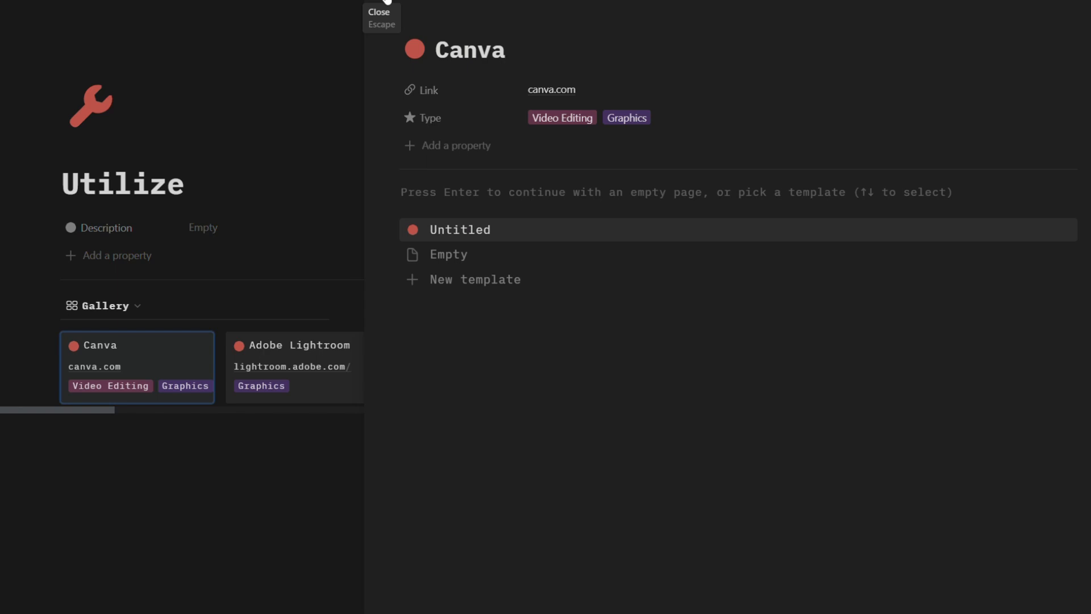
pyautogui.click(387, 2)
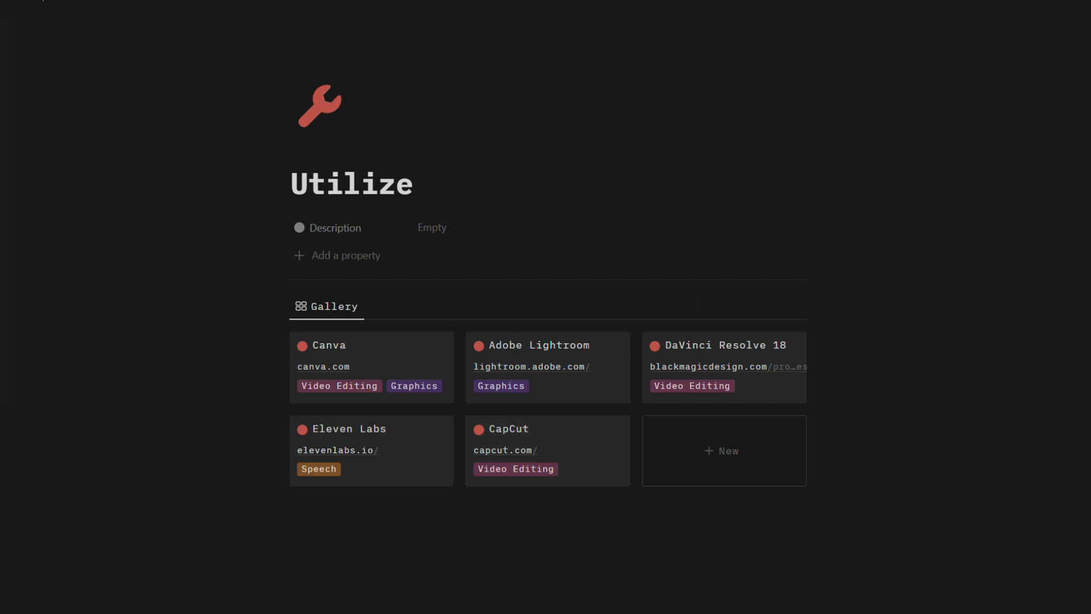
pyautogui.click(32, 1)
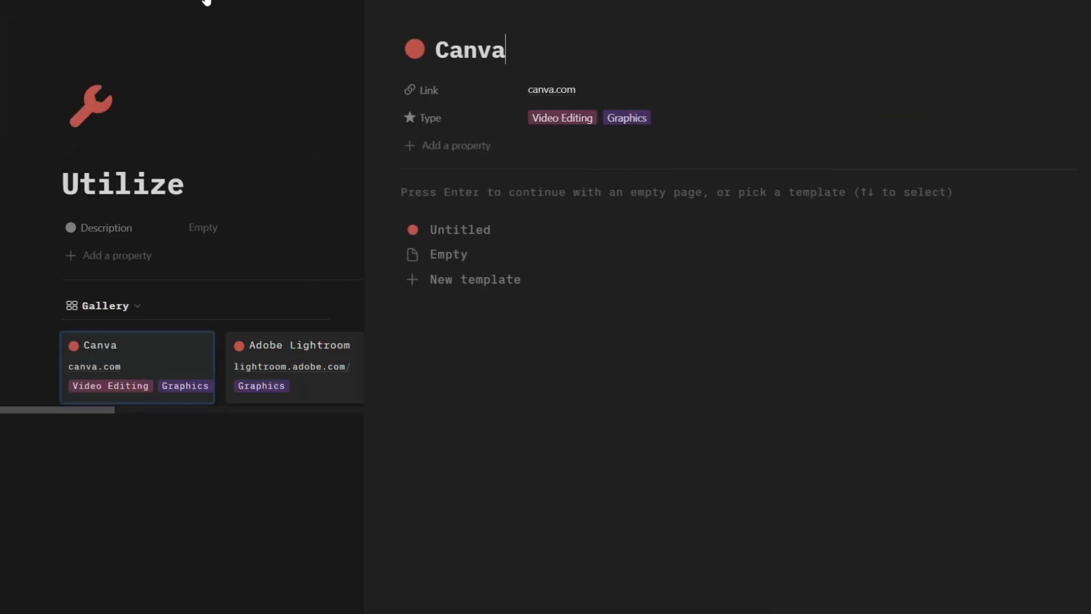
pyautogui.click(206, 1)
pyautogui.click(224, 77)
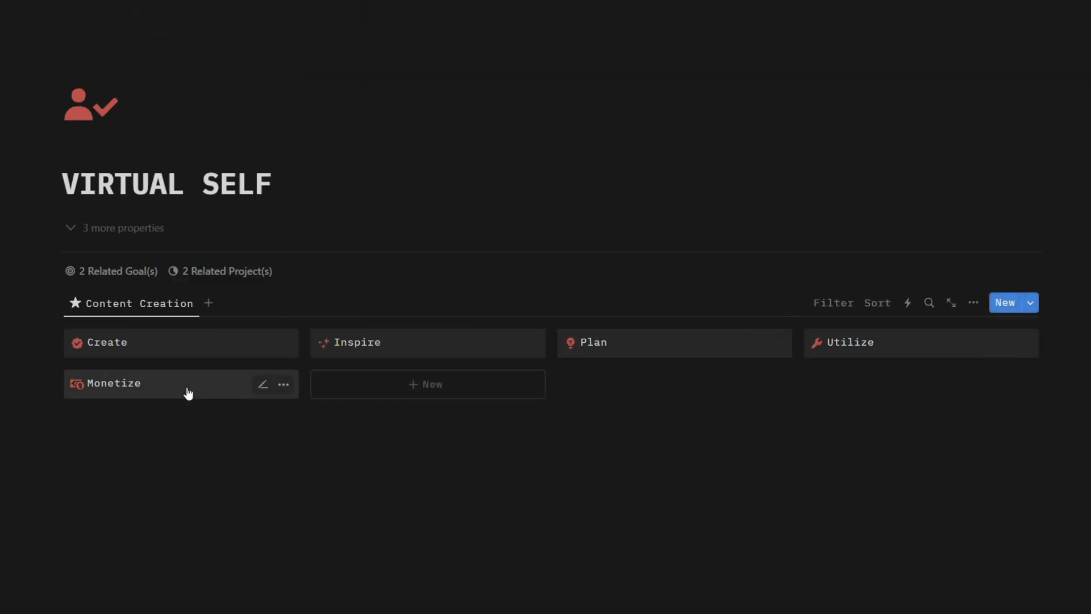
# Step: Open the Monetize page and view the Type options for the Notion Adventurer product without changing the selection
pyautogui.click(188, 392)
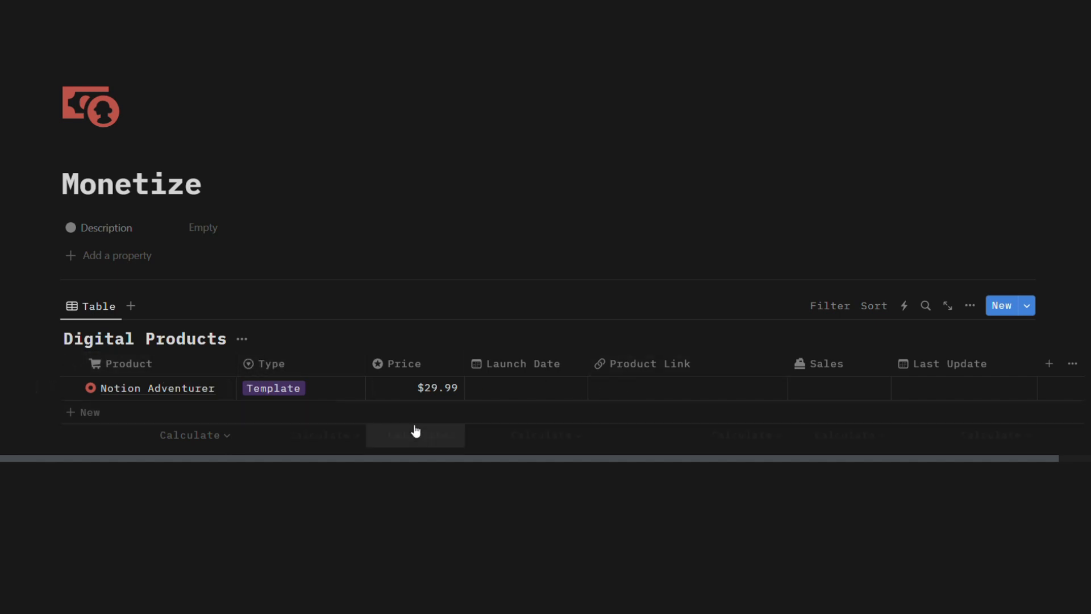
pyautogui.click(318, 397)
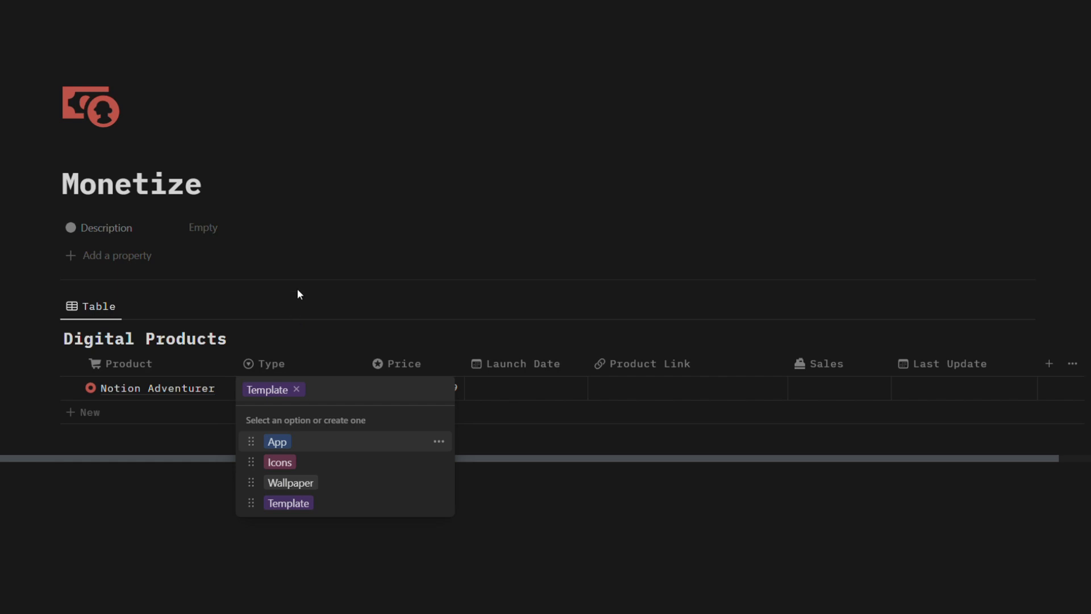
pyautogui.click(278, 158)
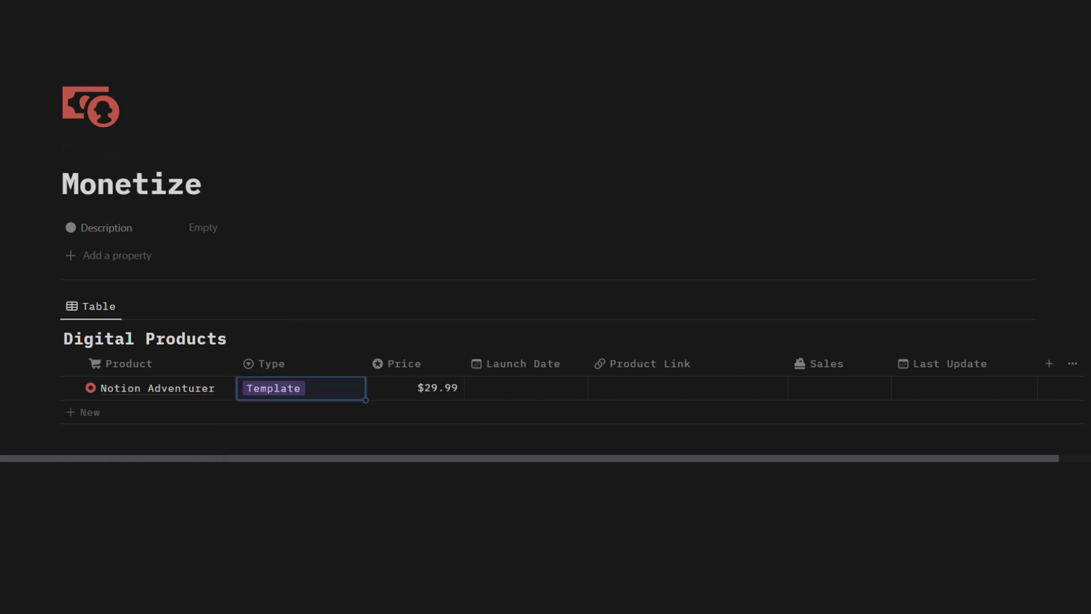
# Step: Return to the adventurer's main profile page and look over its AREAS and GOALS sections
pyautogui.click(207, 5)
pyautogui.click(267, 75)
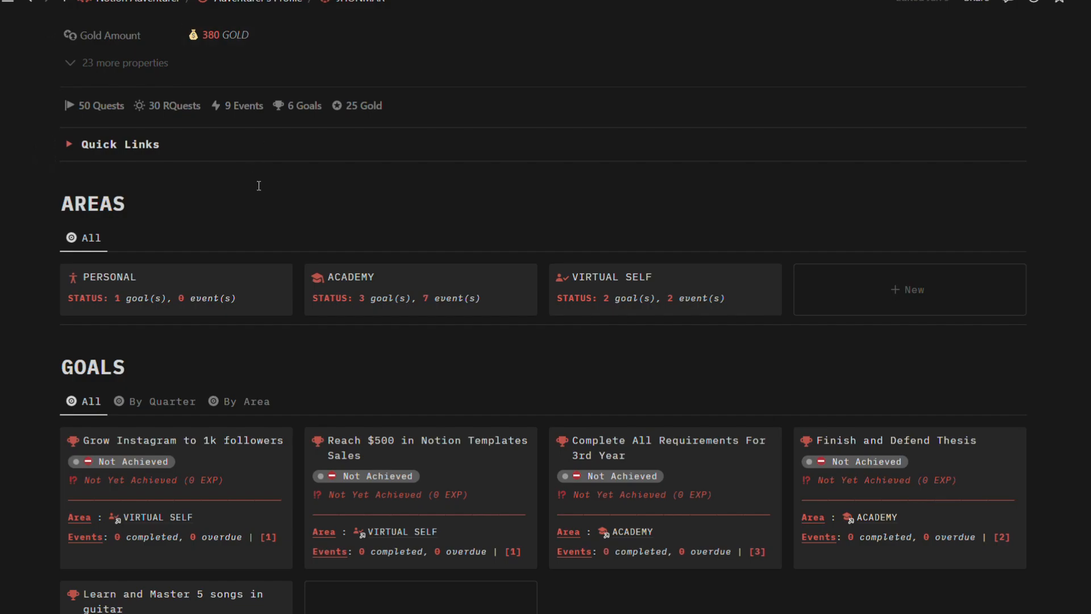
pyautogui.scroll(-1, 263, 244)
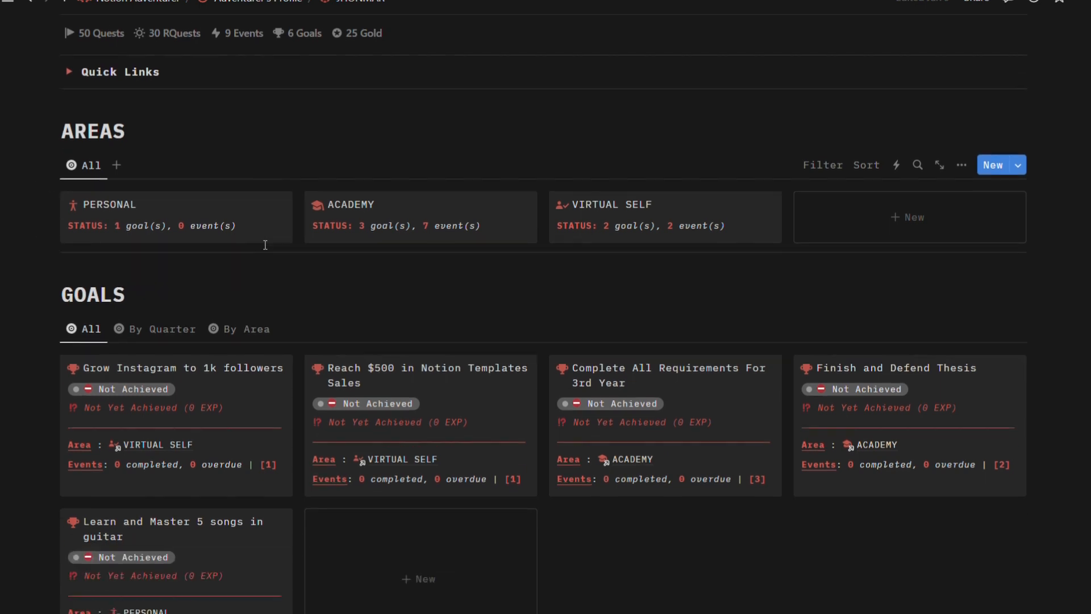
pyautogui.scroll(1, 261, 251)
pyautogui.scroll(-3, 261, 251)
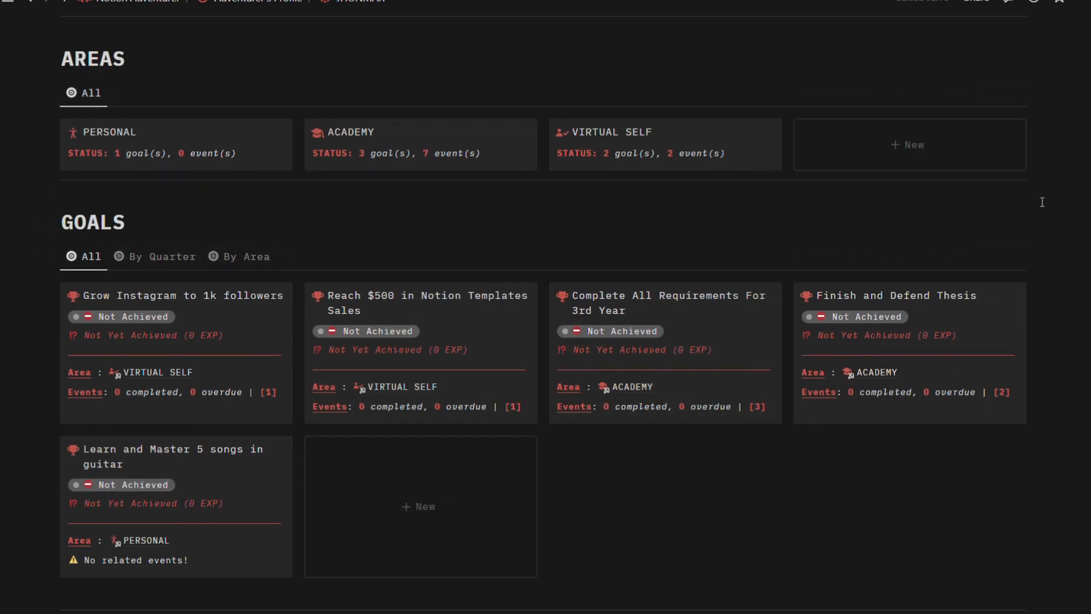
pyautogui.scroll(2, 1039, 256)
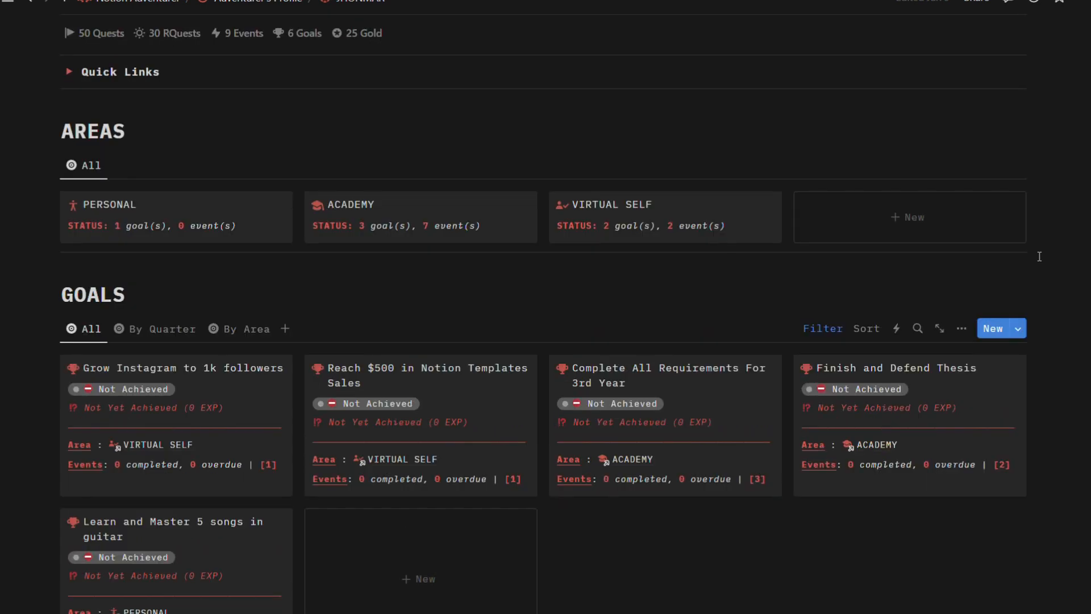
# Step: Look over the profile's AREAS and GOALS sections and view the status options of the Grow Instagram to 1k followers goal without changing it
pyautogui.scroll(-2, 1039, 256)
pyautogui.scroll(3, 1040, 256)
pyautogui.scroll(3, 1039, 256)
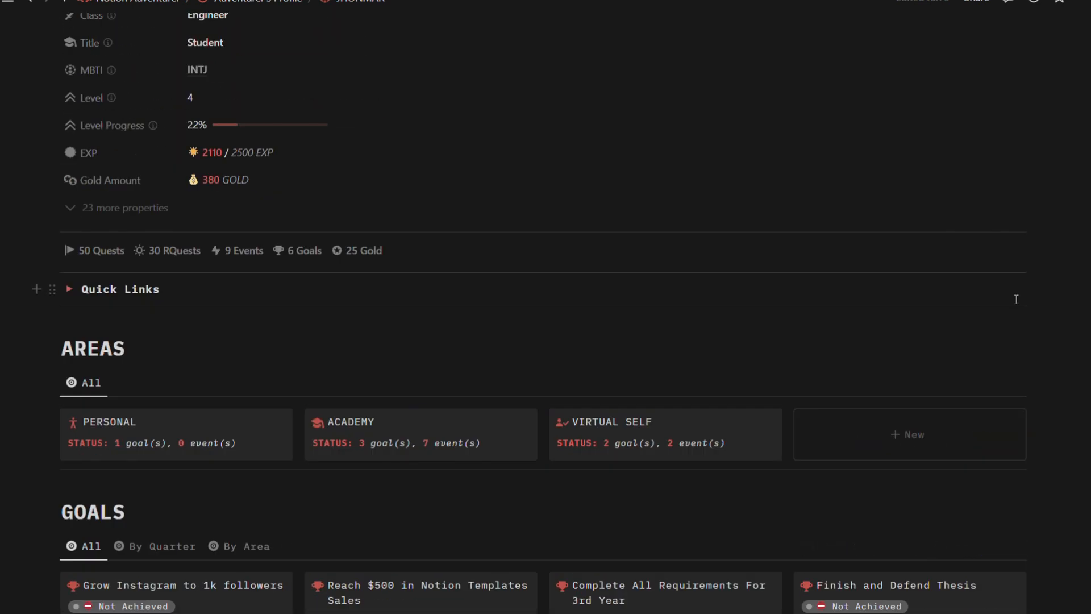
pyautogui.scroll(-7, 1038, 371)
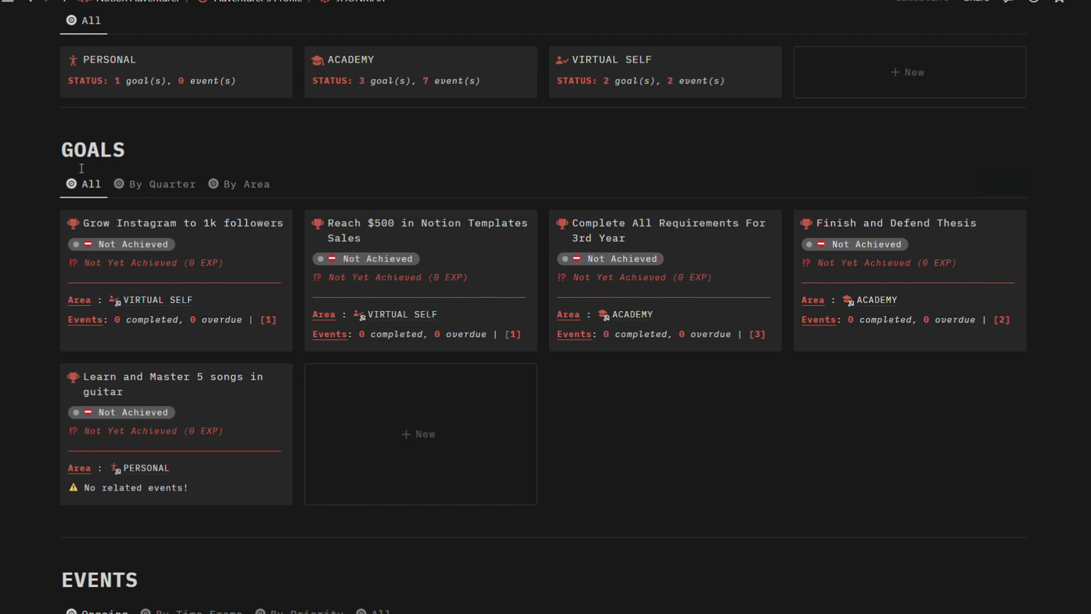
pyautogui.scroll(2, 81, 169)
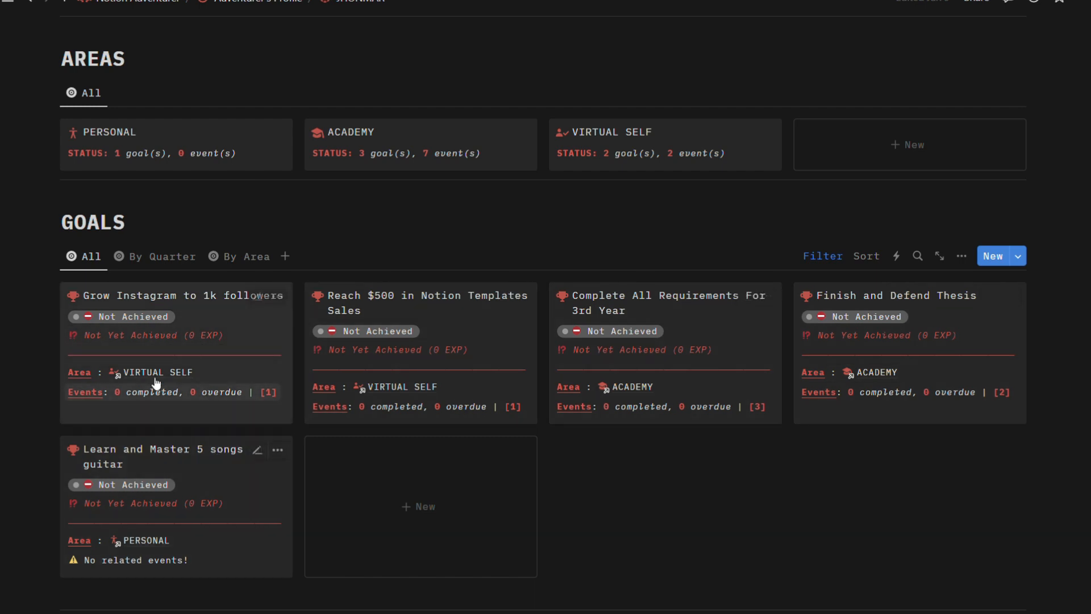
pyautogui.click(136, 322)
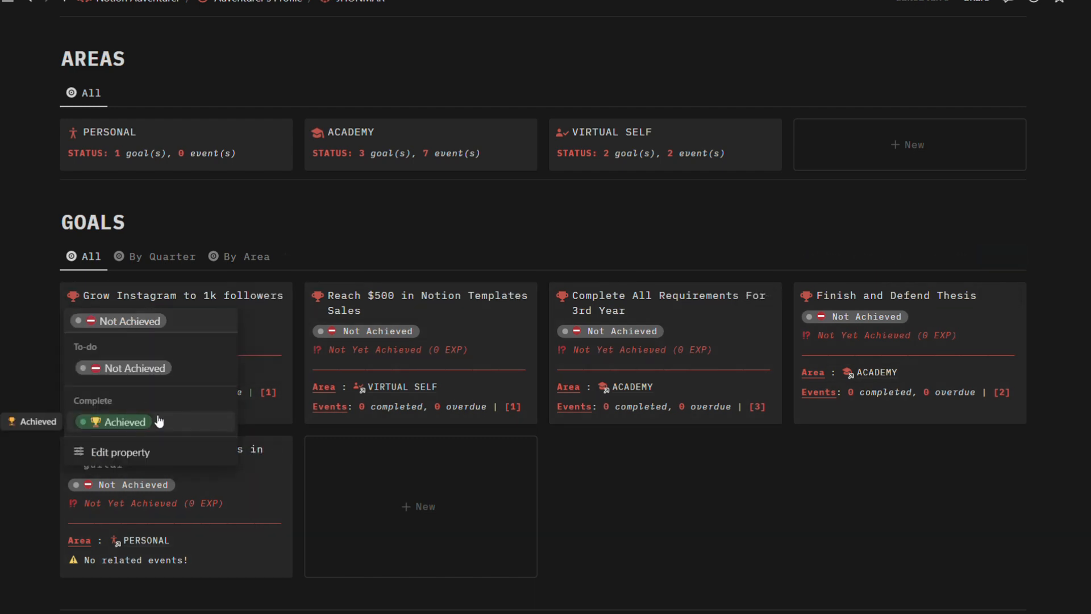
pyautogui.click(603, 484)
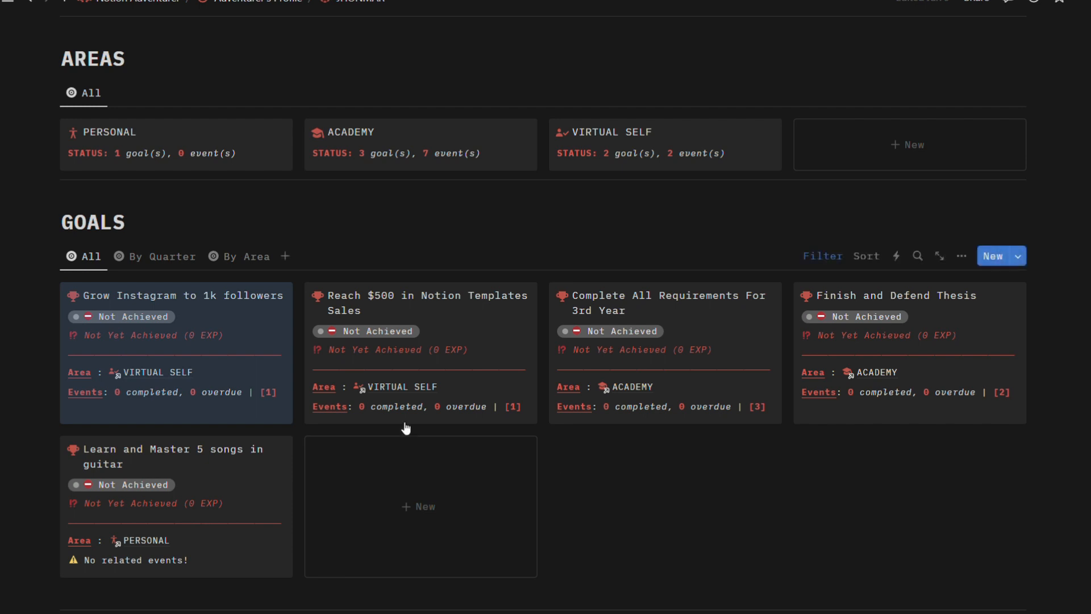
# Step: Open the default New Goal template of the Goal(s) DB for editing
pyautogui.click(1018, 257)
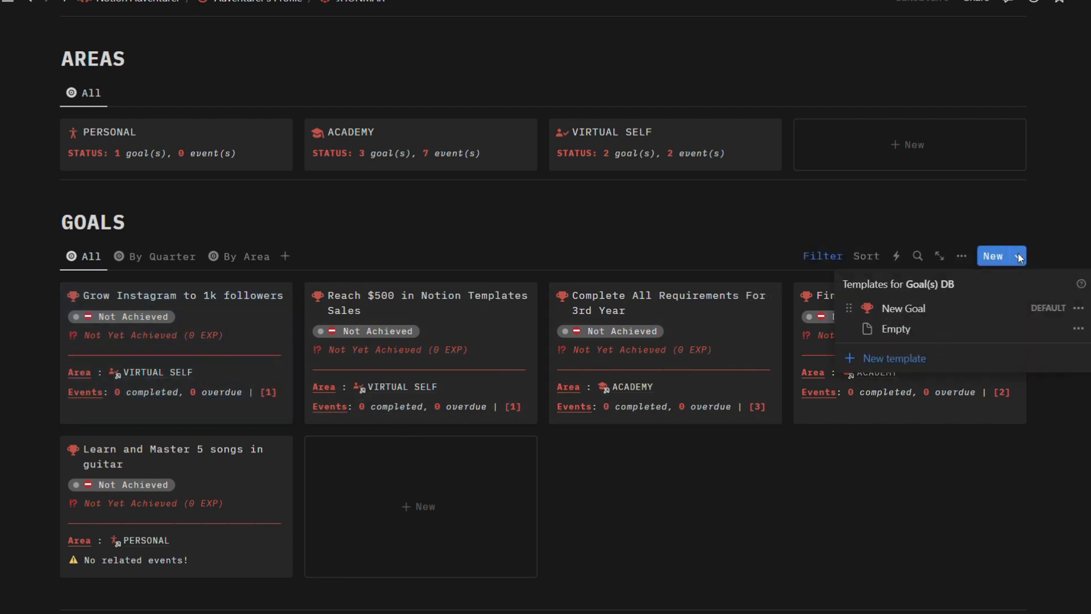
pyautogui.click(1078, 310)
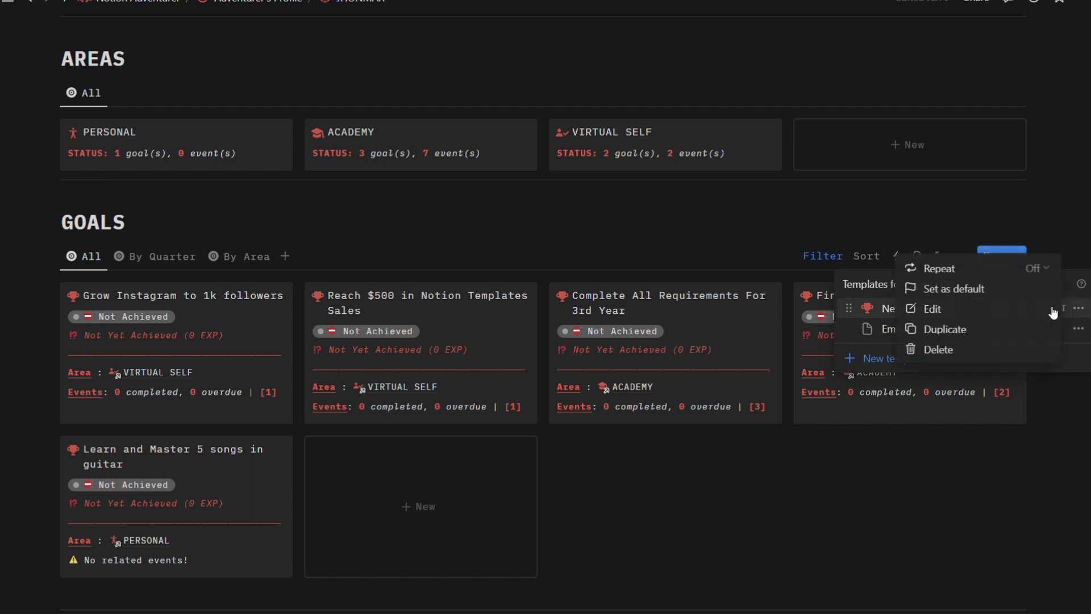
pyautogui.click(1020, 308)
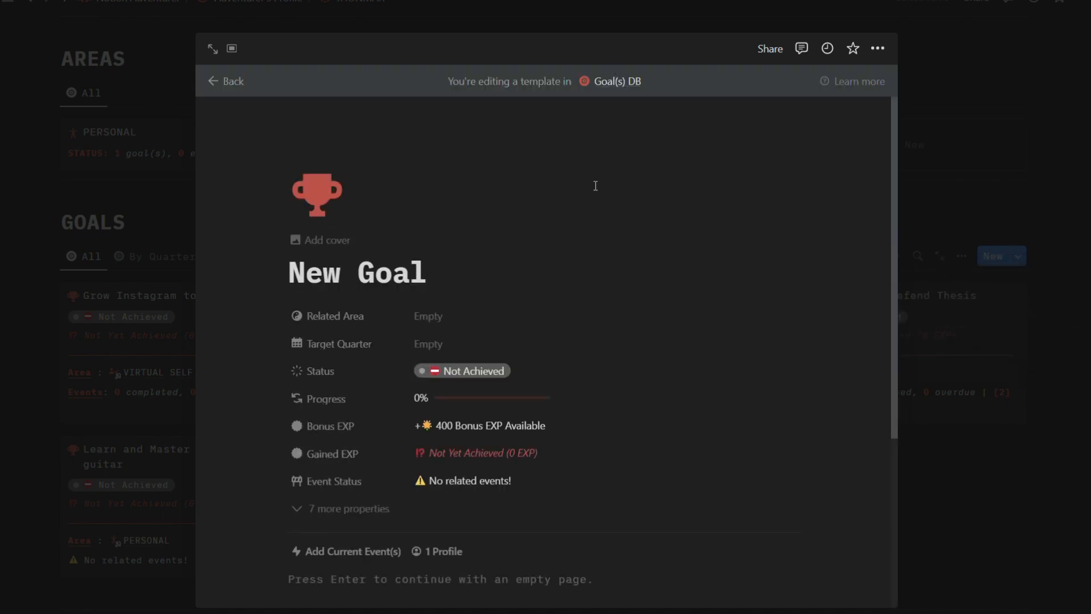
# Step: Look over the New Goal template's properties and expand the hidden ones
pyautogui.scroll(-2, 595, 186)
pyautogui.scroll(2, 375, 127)
pyautogui.scroll(-2, 466, 493)
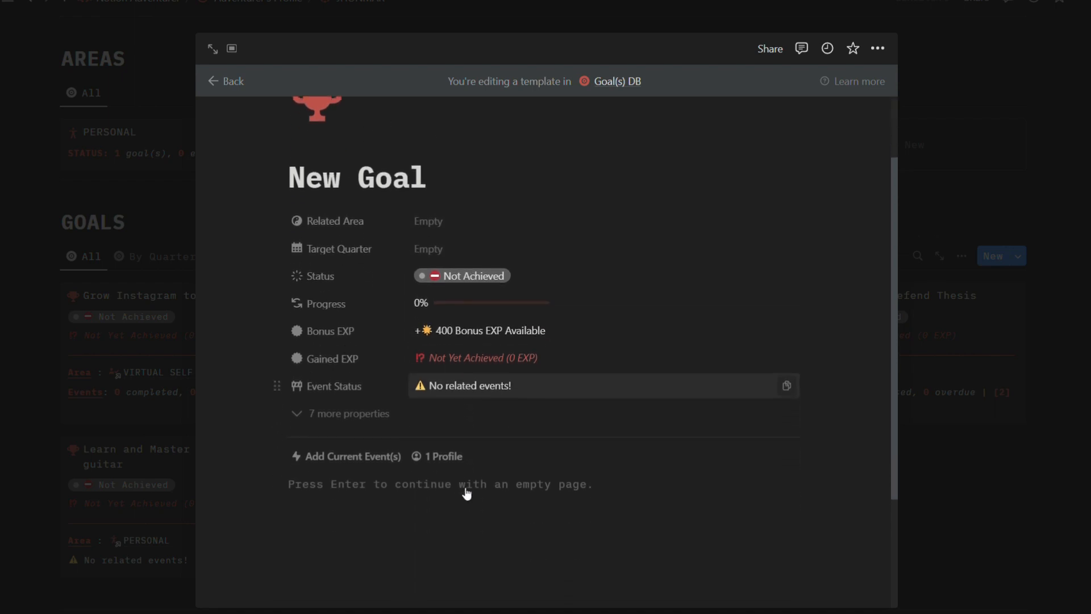
pyautogui.scroll(-2, 464, 494)
pyautogui.scroll(3, 465, 492)
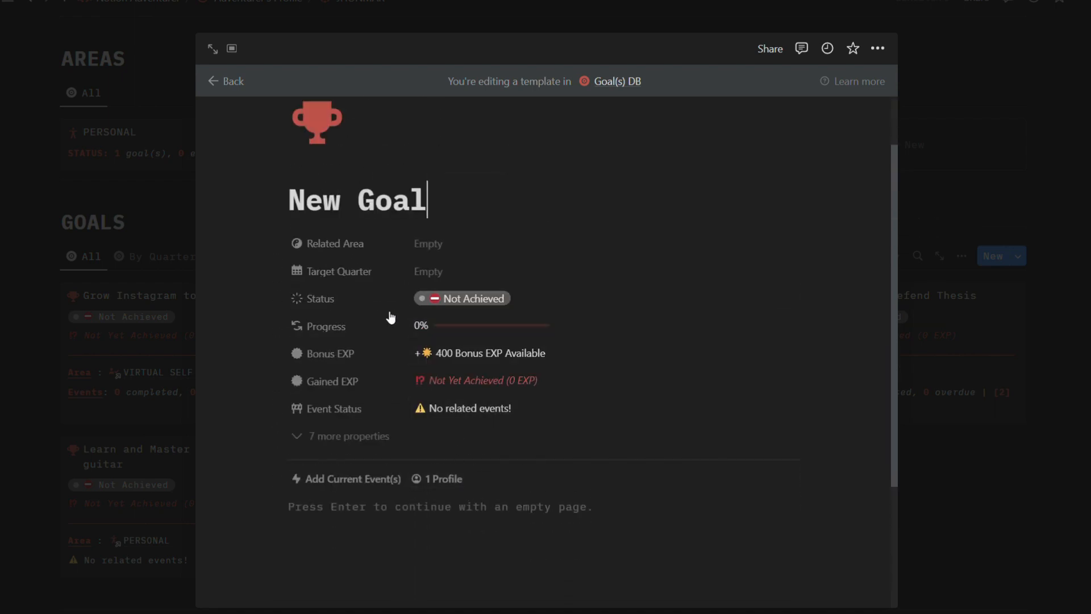
pyautogui.click(360, 443)
pyautogui.scroll(-1, 360, 463)
pyautogui.scroll(4, 354, 478)
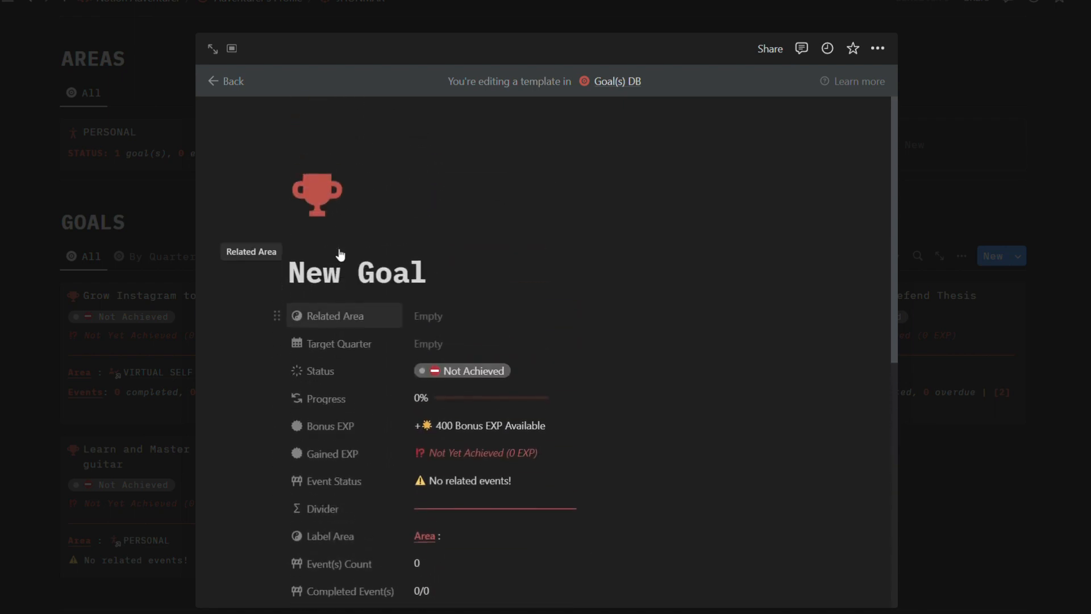
pyautogui.tripleClick(348, 279)
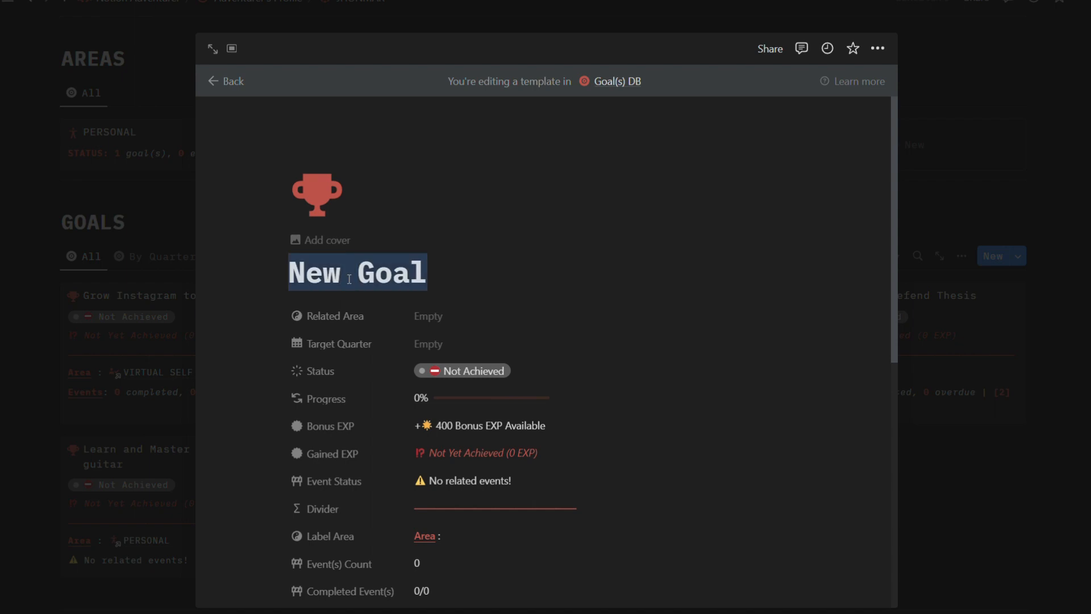
pyautogui.write('Get Fit')
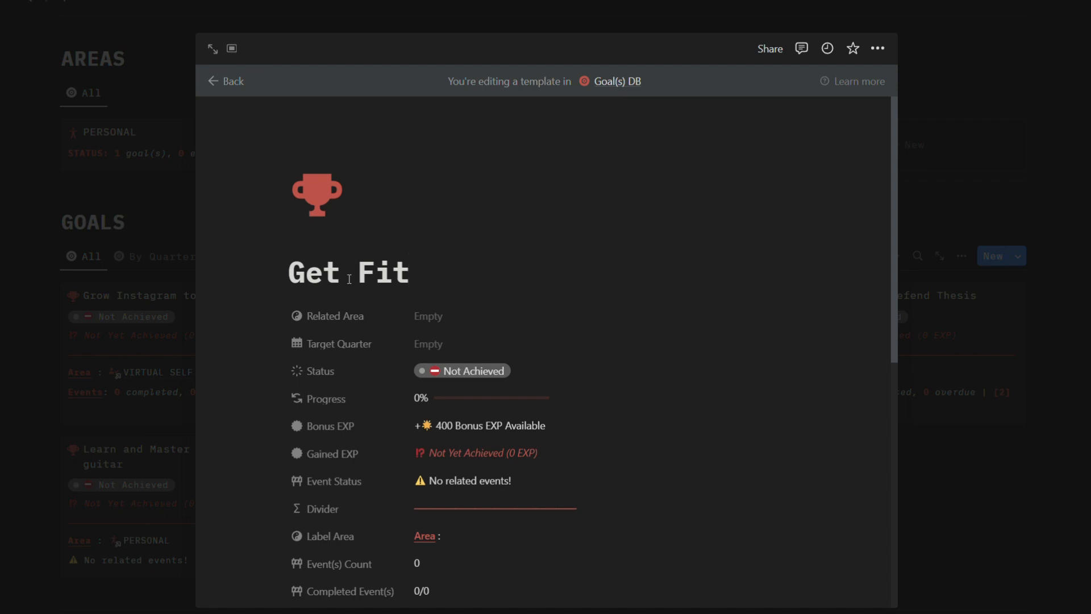
pyautogui.press('BackSpace')
pyautogui.press('BackSpace')
pyautogui.press('BackSpace')
pyautogui.press('BackSpace')
pyautogui.press('BackSpace')
pyautogui.press('BackSpace')
pyautogui.press('BackSpace')
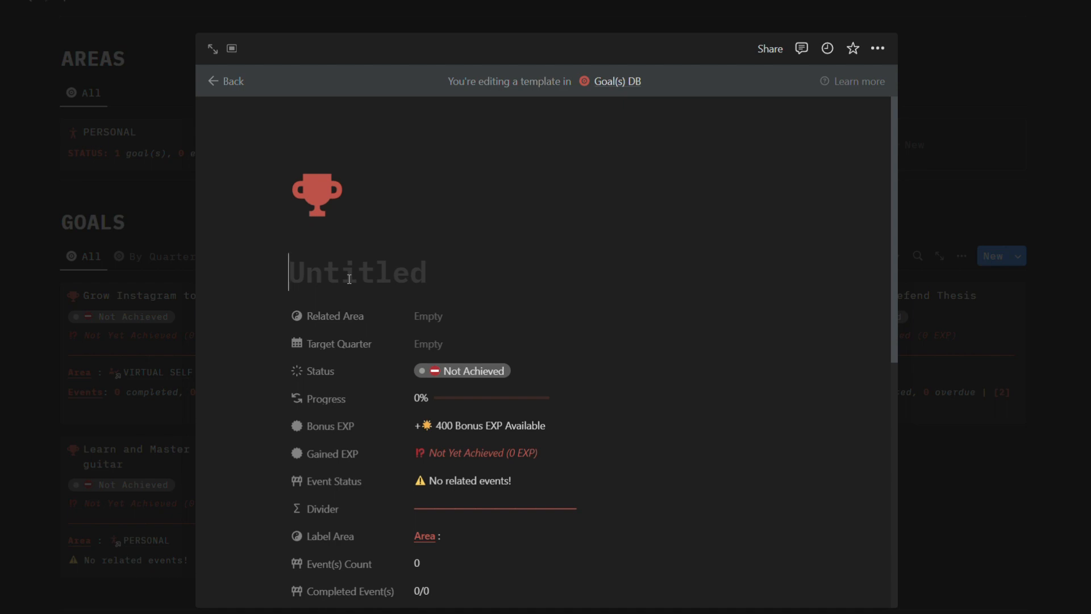
# Step: Title the goal template "Lose 5 lbs in 2 weeks"
pyautogui.write('LOse')
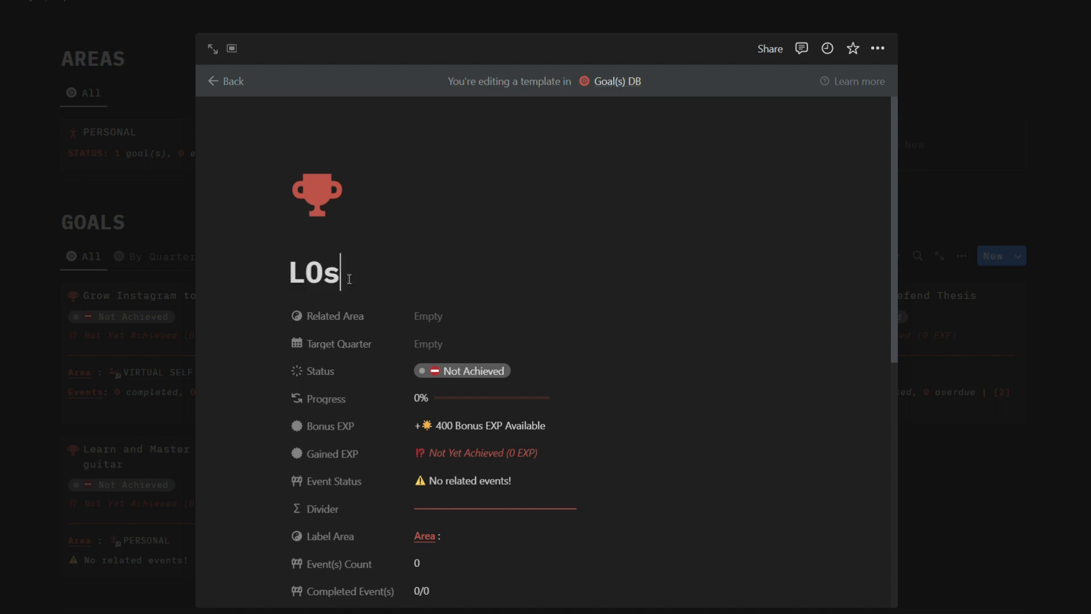
pyautogui.press('BackSpace')
pyautogui.press('BackSpace')
pyautogui.press('BackSpace')
pyautogui.write('ose 5 lbs')
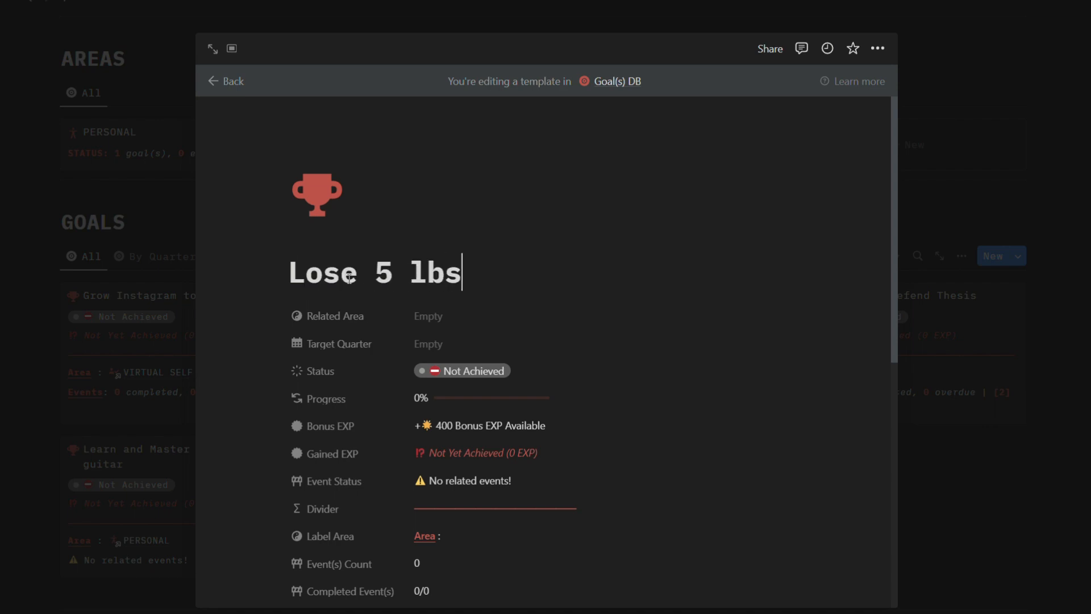
pyautogui.write(' in a')
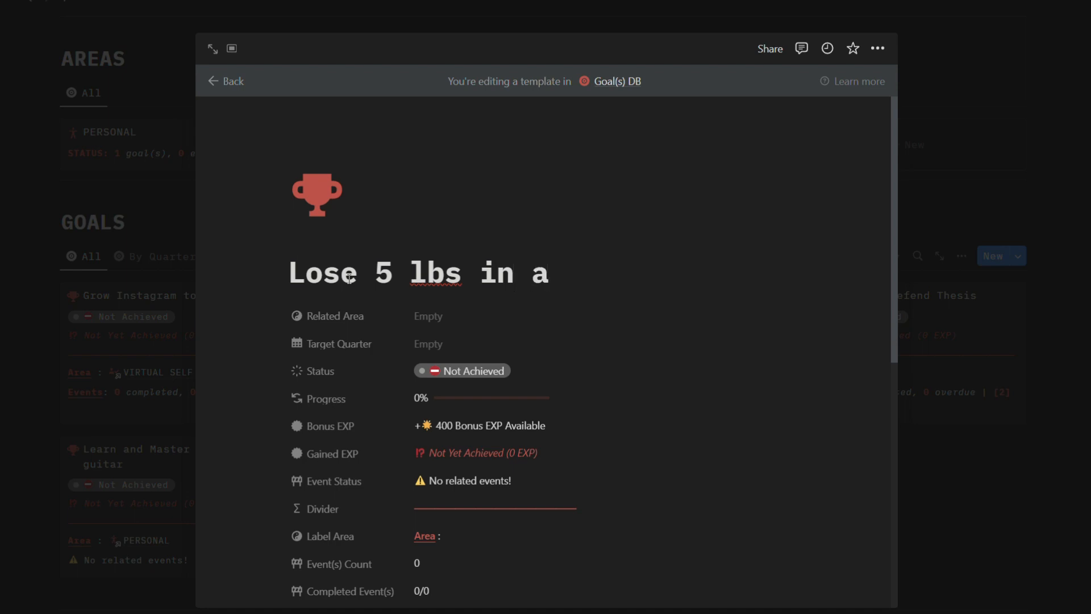
pyautogui.press('BackSpace')
pyautogui.write('2 weeks')
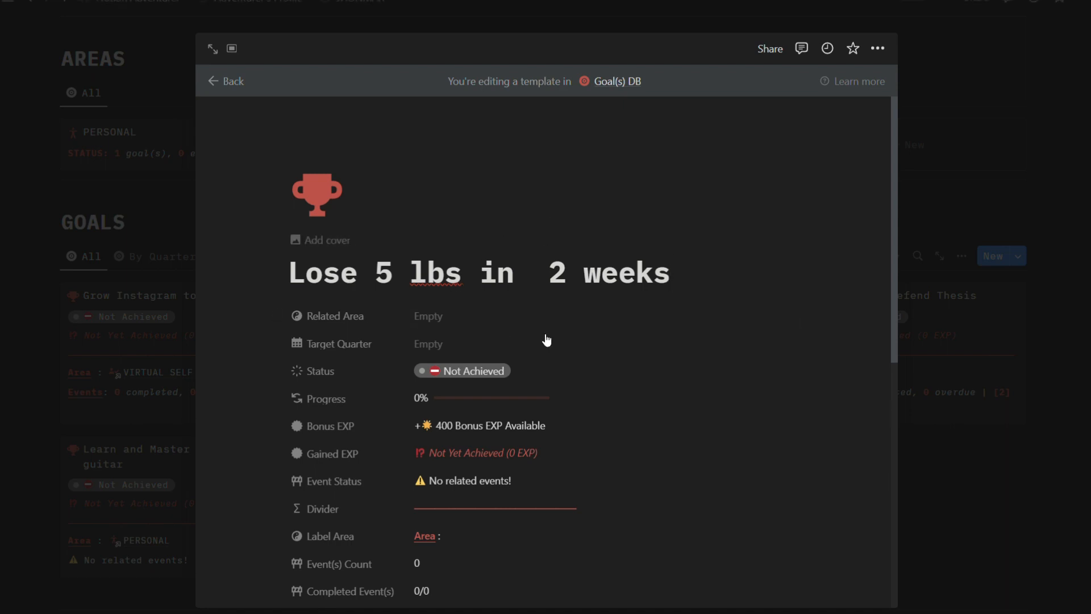
# Step: Link the goal template's Related Area to PERSONAL
pyautogui.click(531, 315)
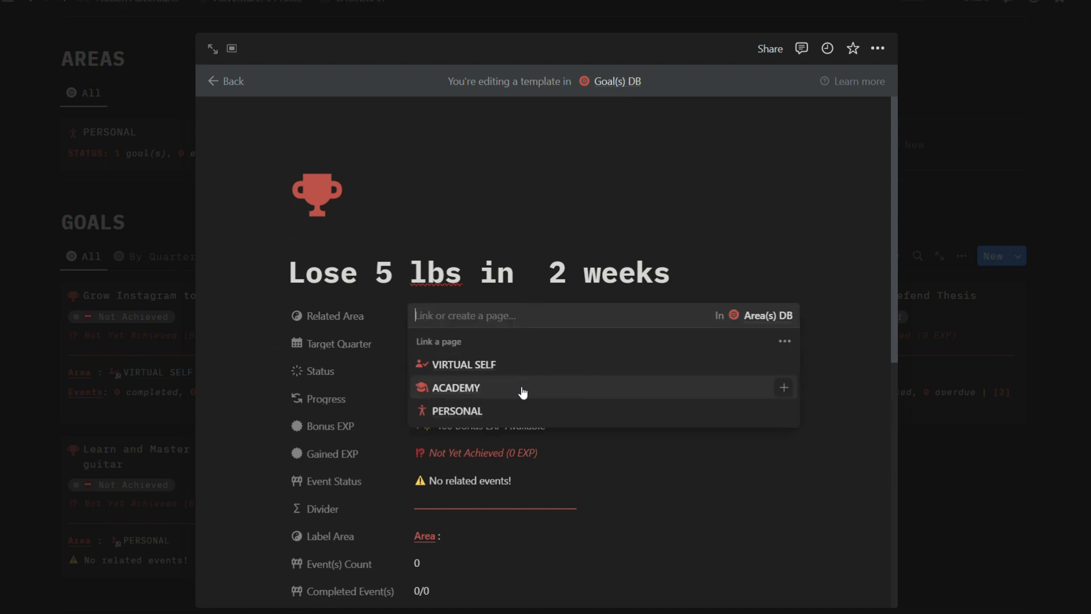
pyautogui.click(523, 411)
pyautogui.click(731, 260)
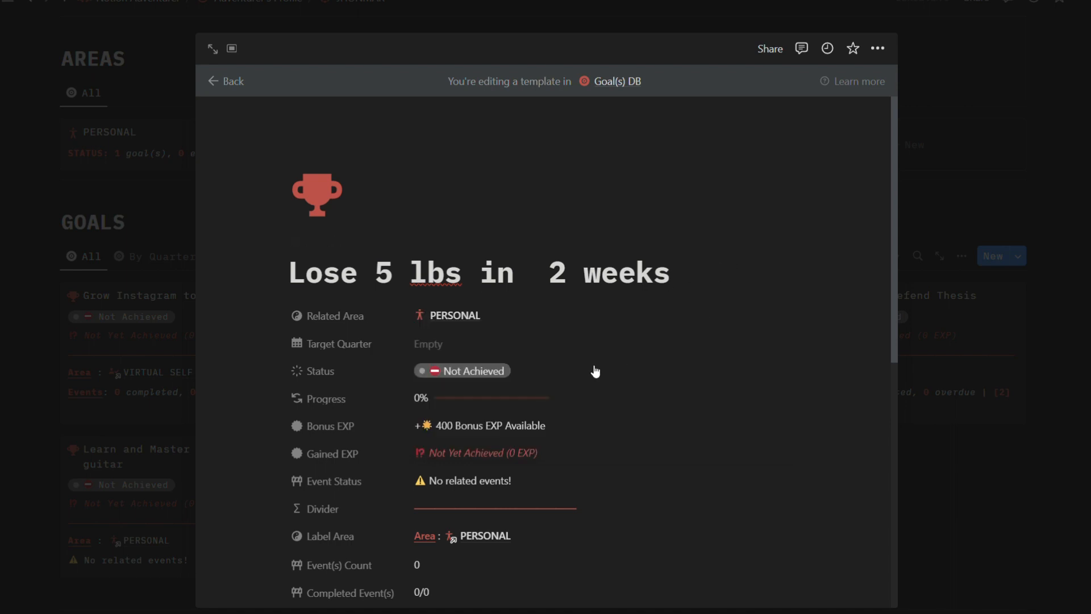
# Step: Set the Target Quarter of the "Lose 5 lbs in 2 weeks" goal template to Q1
pyautogui.click(497, 349)
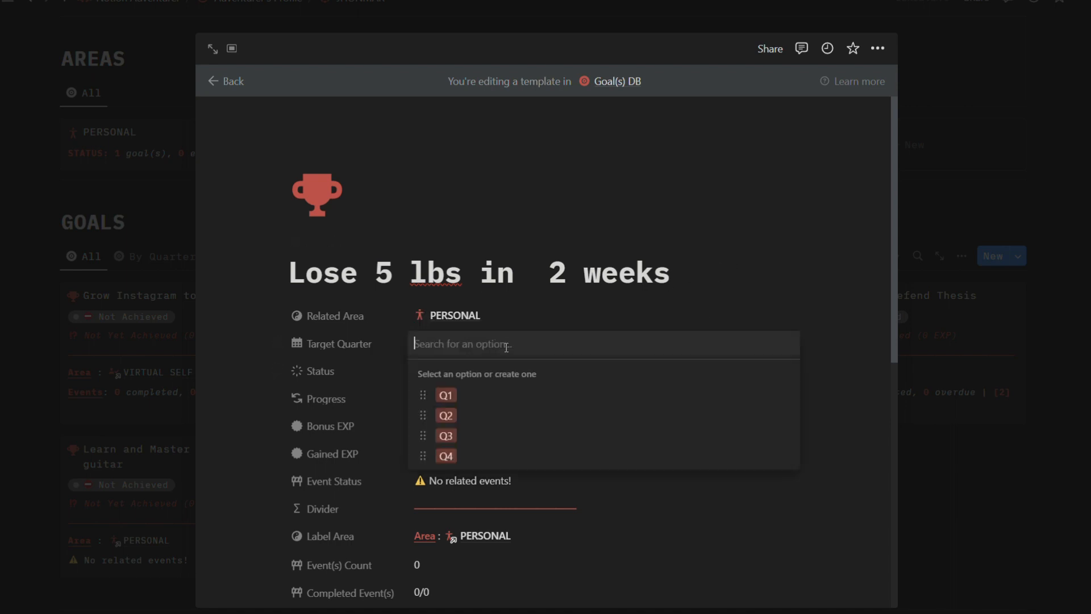
pyautogui.click(477, 407)
pyautogui.scroll(-2, 377, 360)
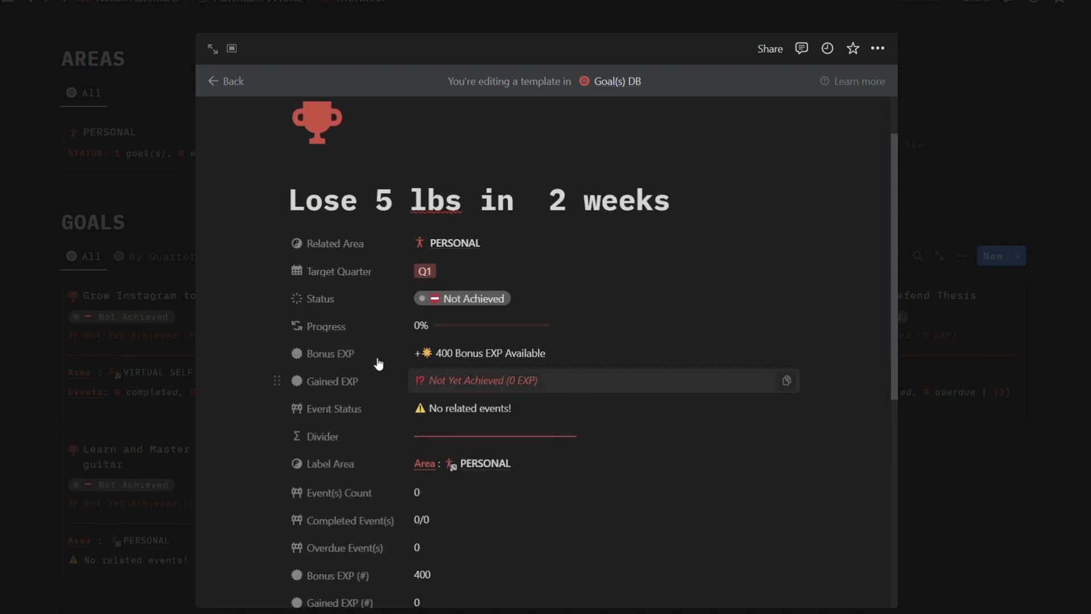
pyautogui.click(478, 300)
pyautogui.click(490, 275)
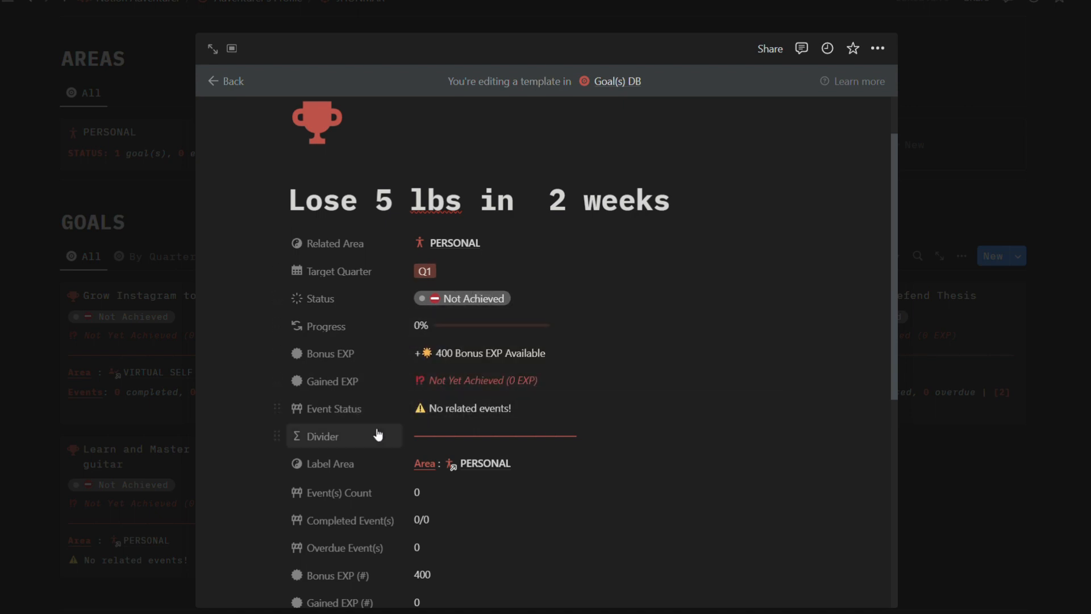
# Step: Collapse the extra properties of the "Lose 5 lbs in 2 weeks" template and close the template
pyautogui.scroll(-1, 503, 421)
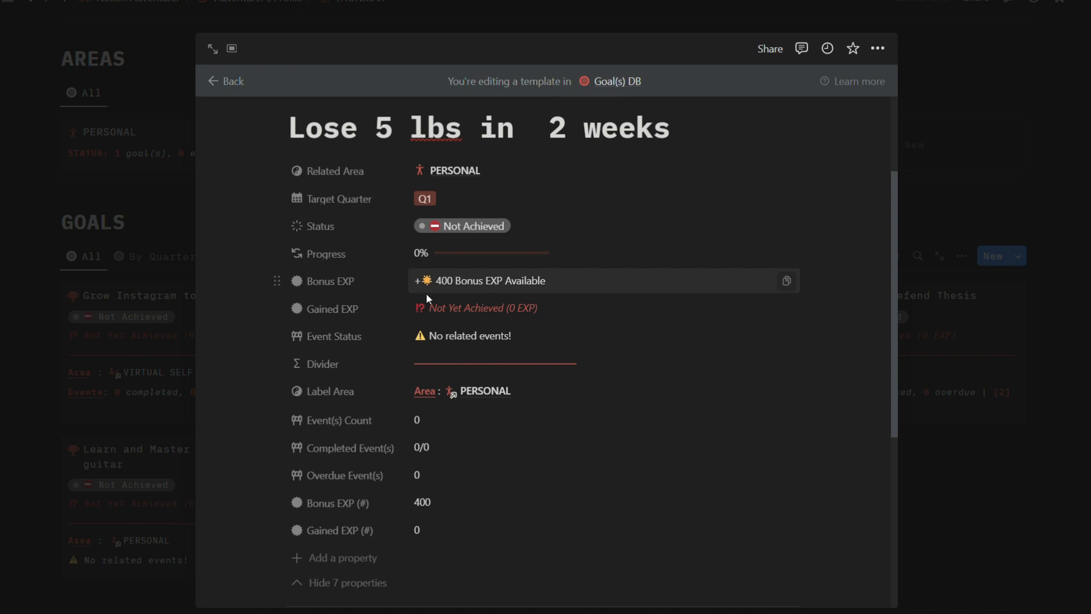
pyautogui.click(364, 581)
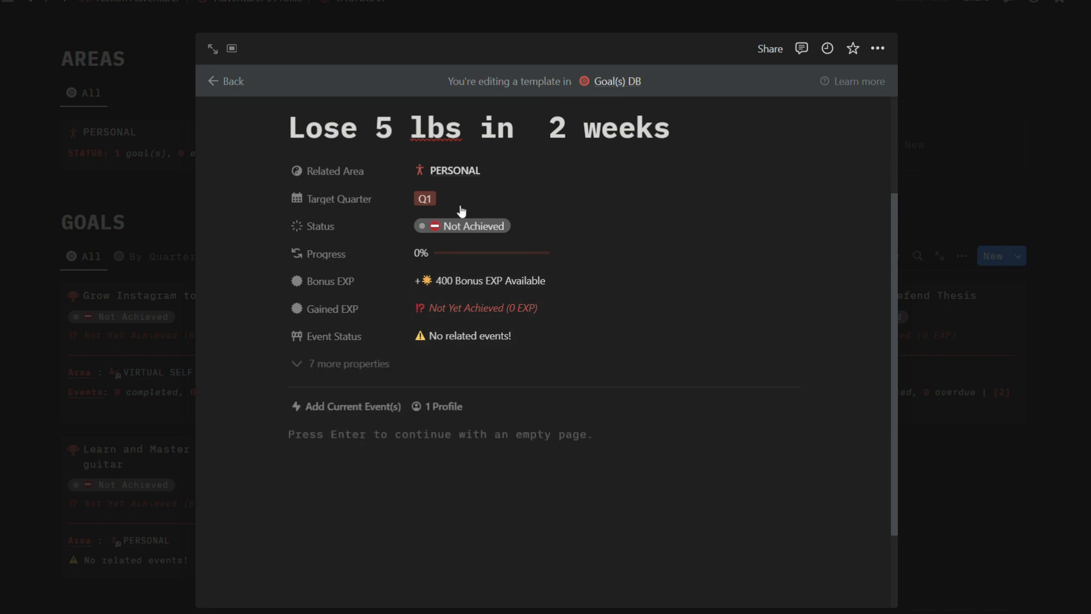
pyautogui.scroll(3, 483, 188)
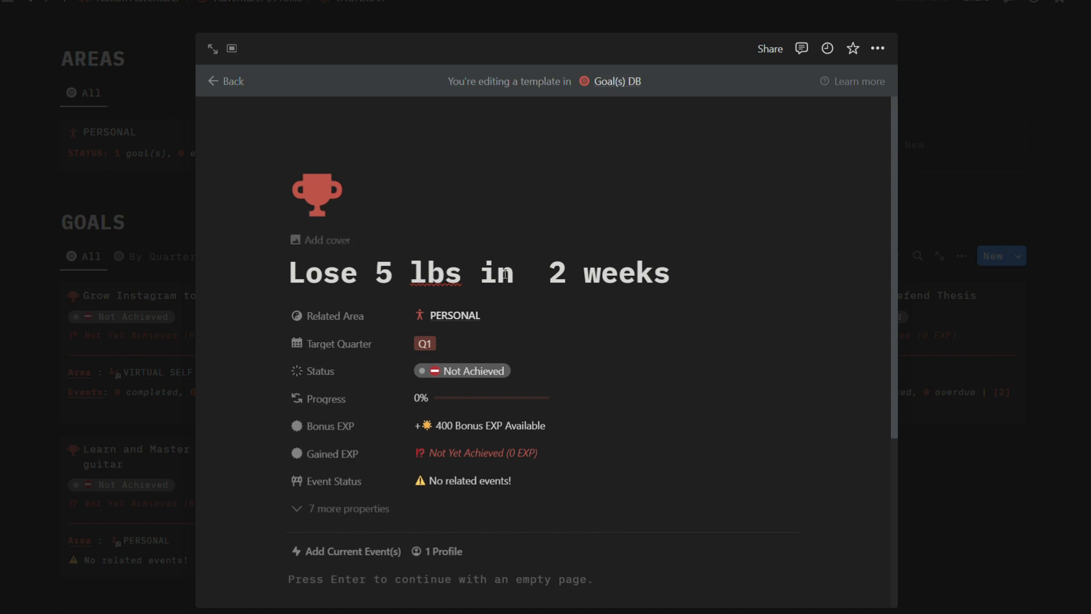
pyautogui.click(139, 151)
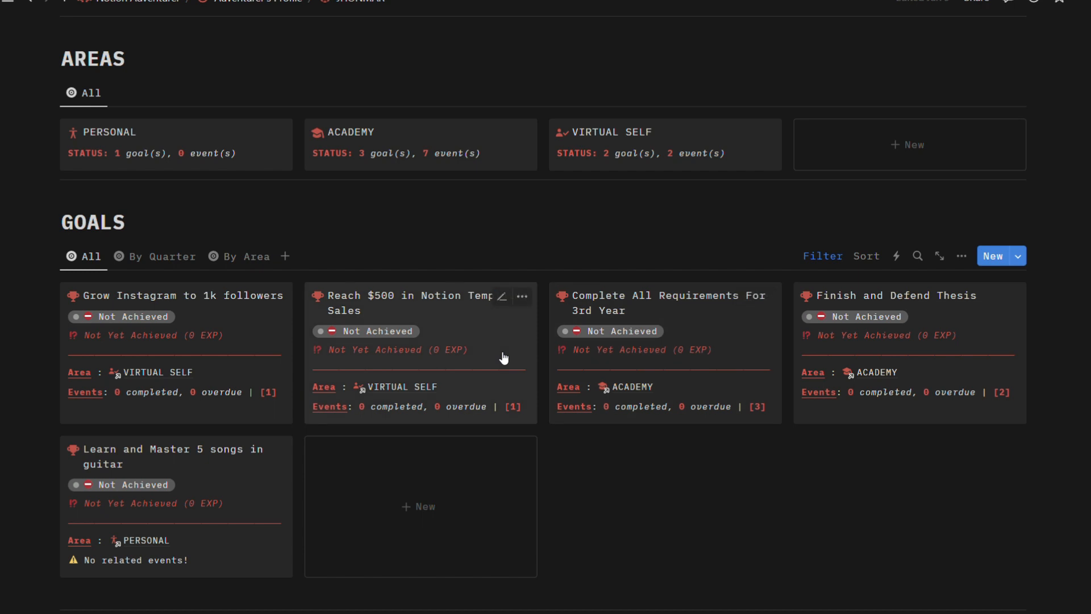
# Step: Review the Goals database grouped by quarter and by area, and return to the view of all goals
pyautogui.scroll(-1, 504, 358)
pyautogui.scroll(-1, 504, 358)
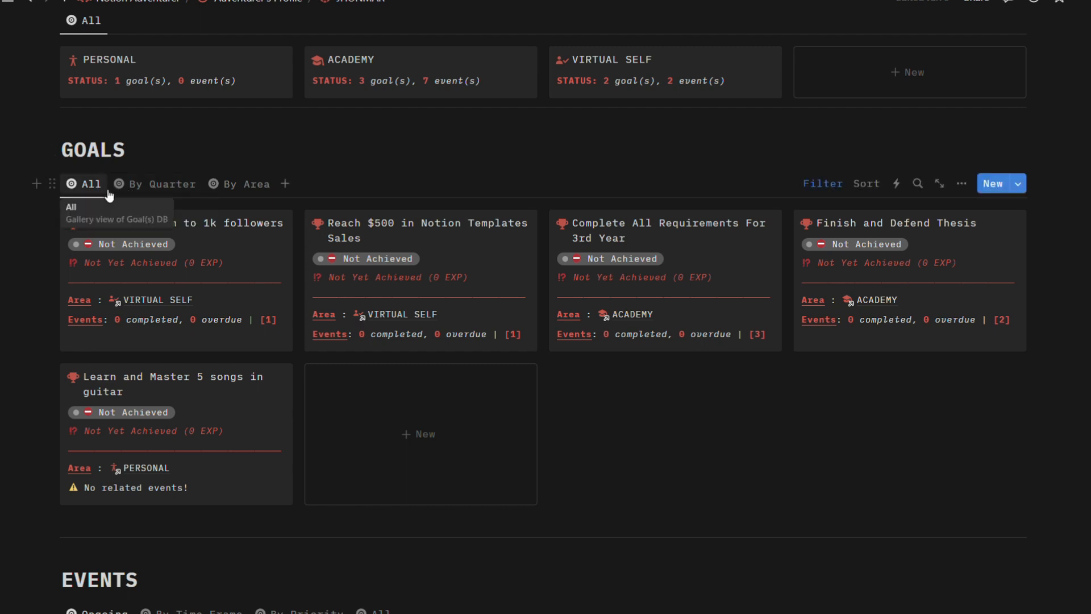
pyautogui.click(170, 183)
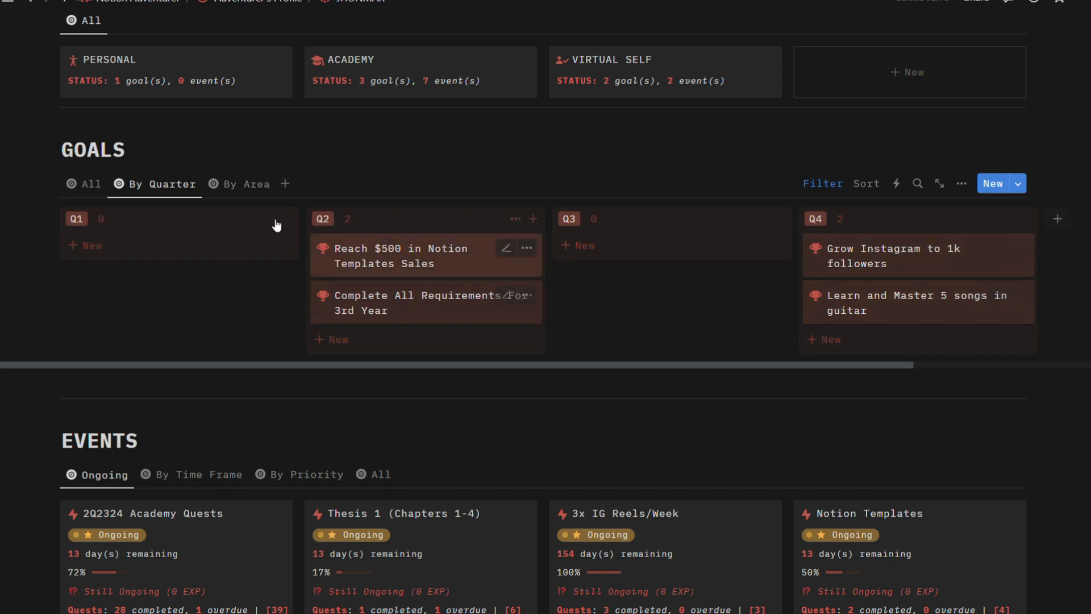
pyautogui.click(242, 184)
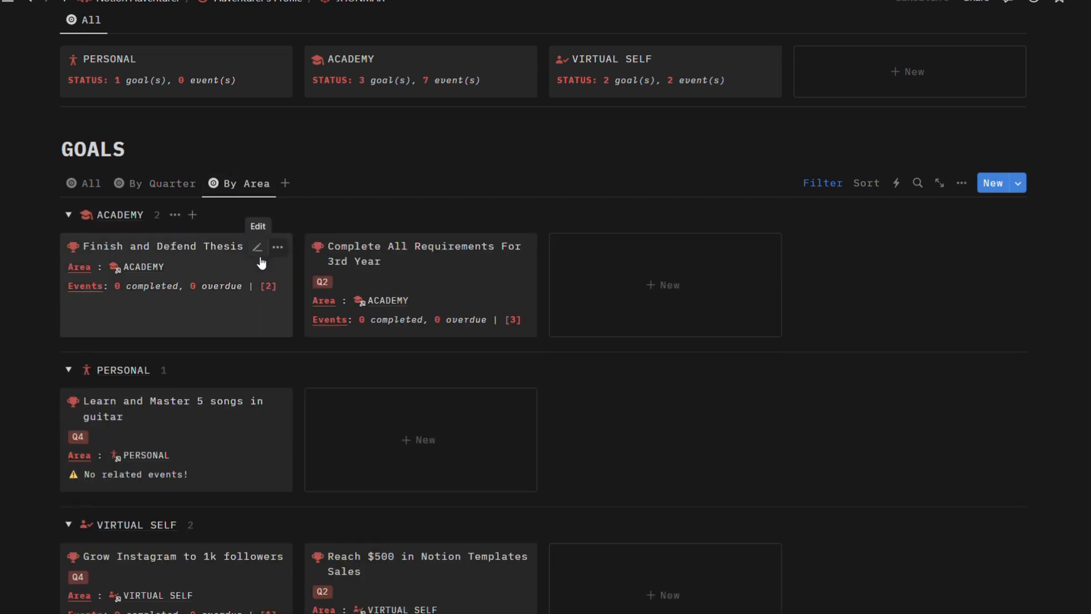
pyautogui.scroll(-3, 244, 253)
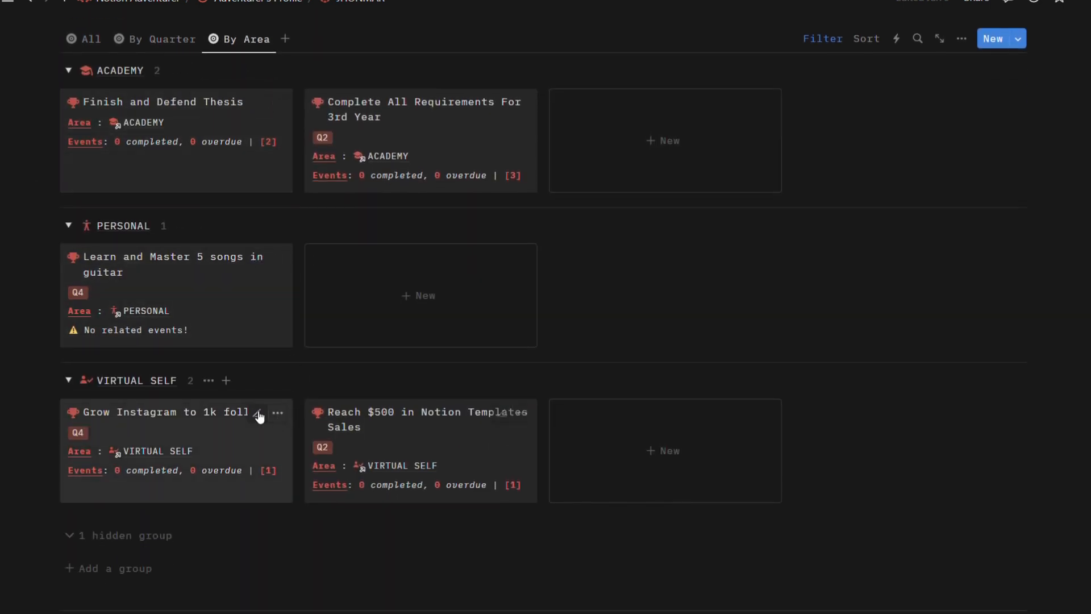
pyautogui.click(84, 39)
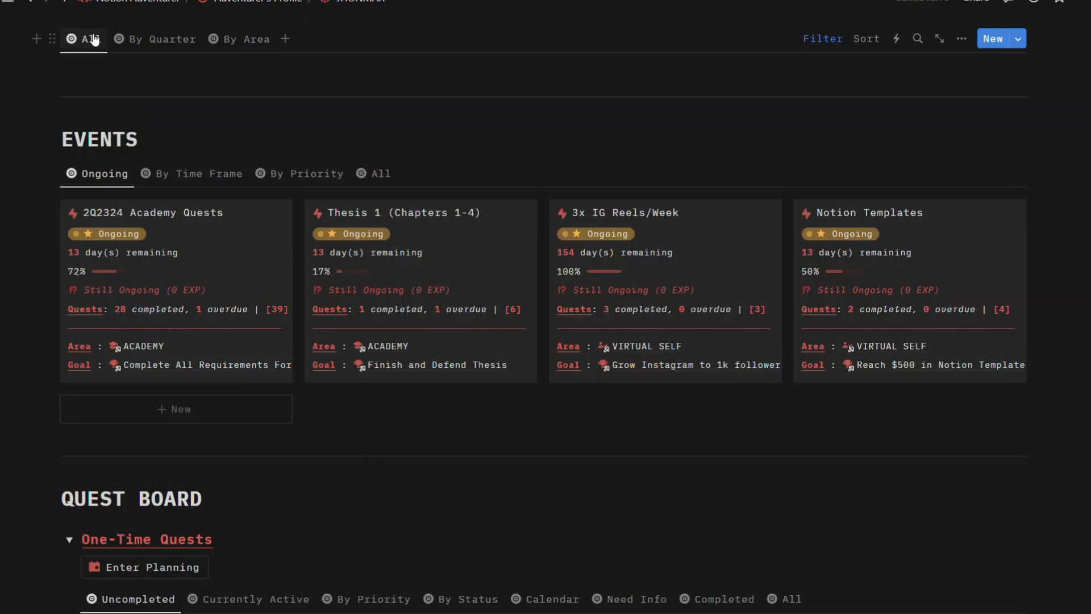
pyautogui.scroll(8, 207, 253)
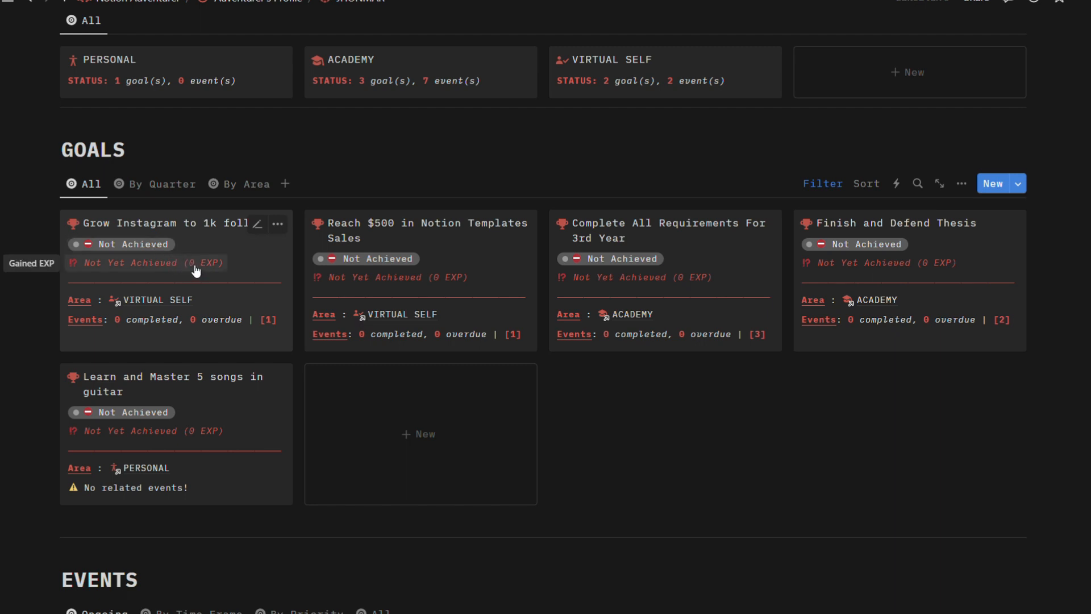
# Step: Set the status of the "Grow Instagram to 1k followers" goal to Achieved
pyautogui.click(142, 244)
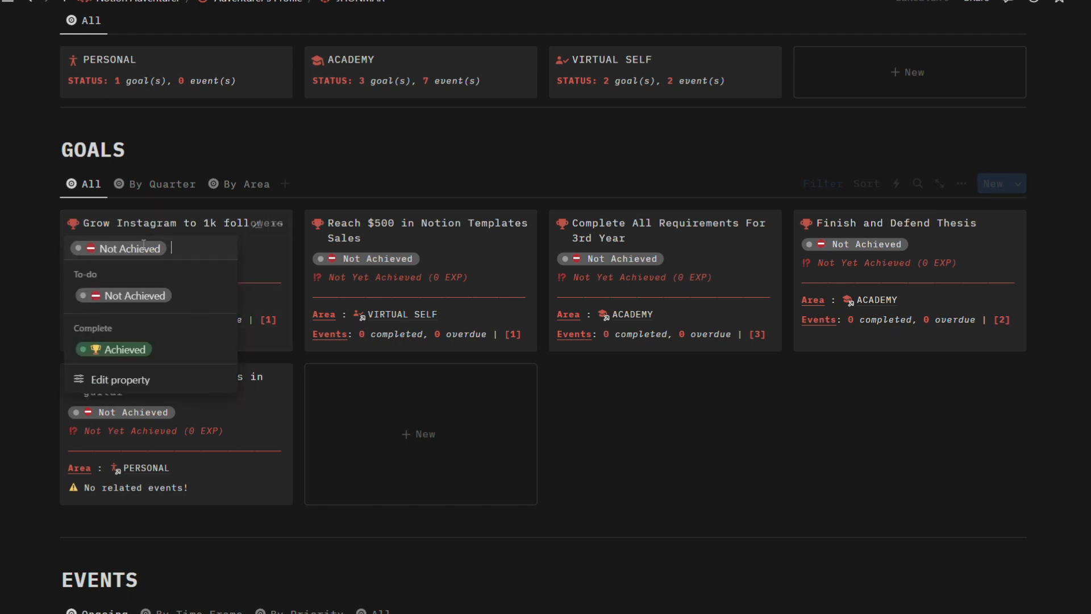
pyautogui.click(110, 349)
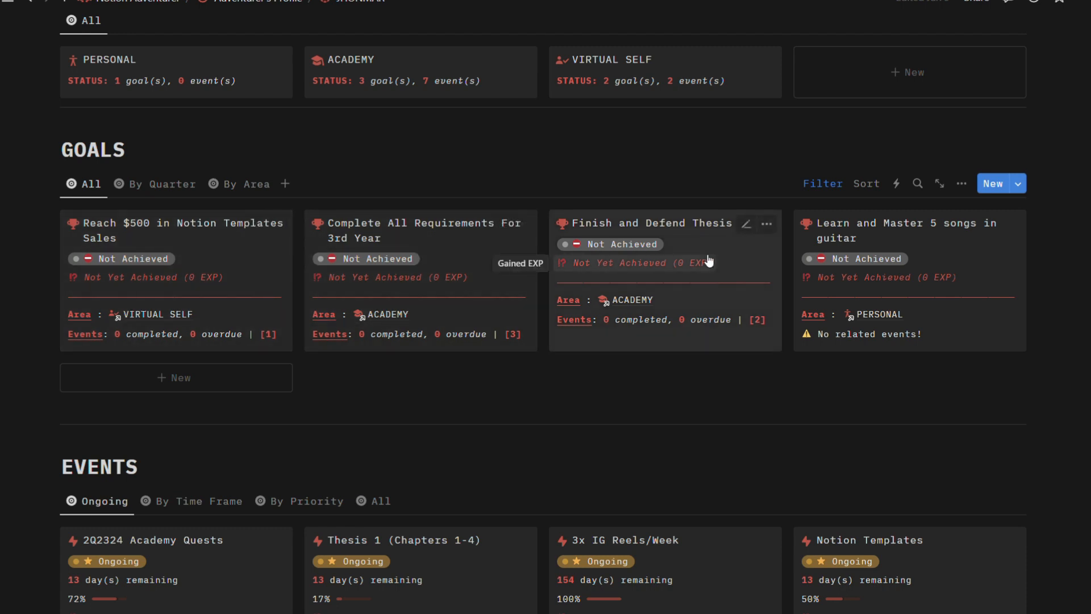
# Step: Extend the status filter of the All goals view to include the Complete group
pyautogui.click(824, 183)
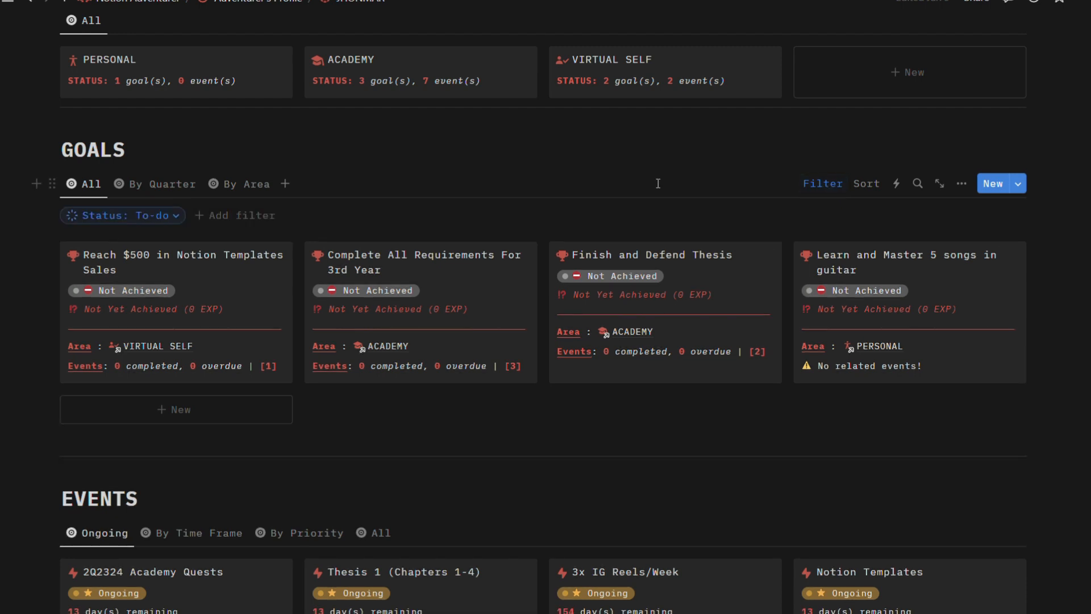
pyautogui.click(172, 216)
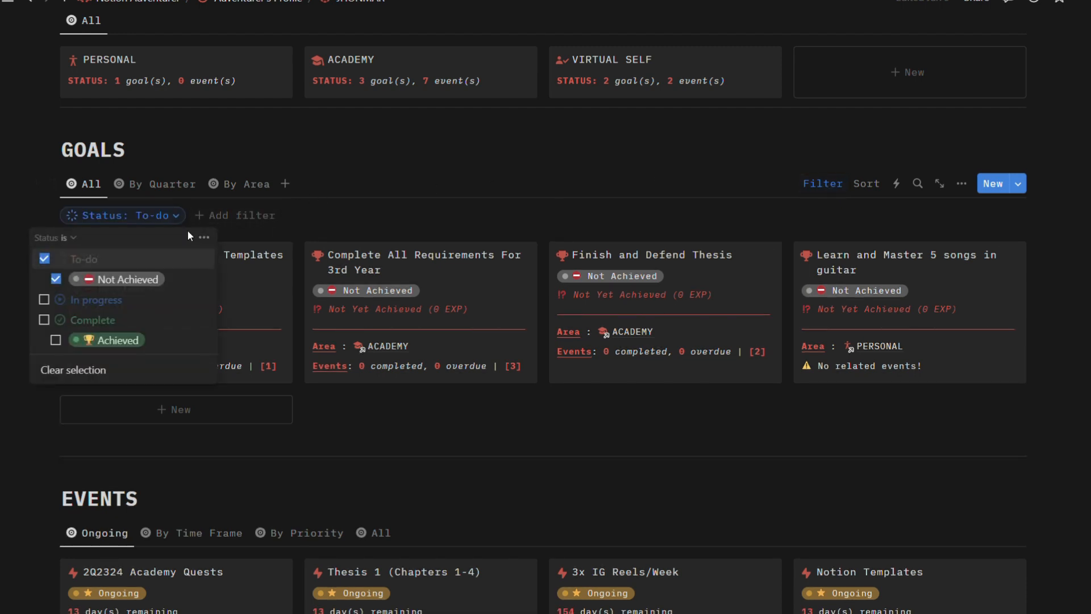
pyautogui.click(161, 322)
pyautogui.click(349, 162)
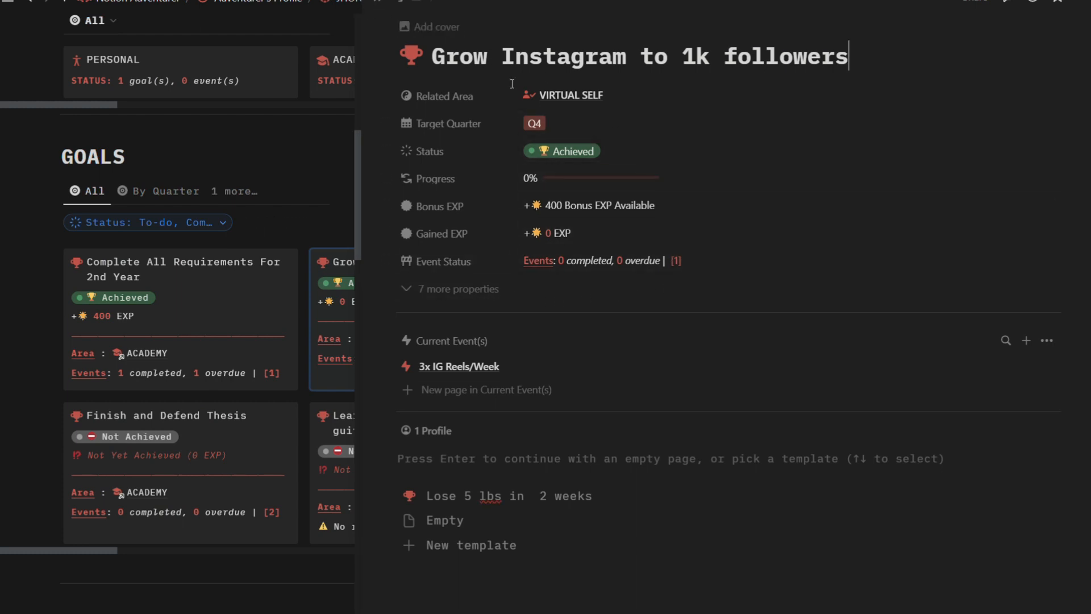
# Step: Set the status of the "Grow Instagram to 1k followers" goal back to Not Achieved
pyautogui.click(588, 147)
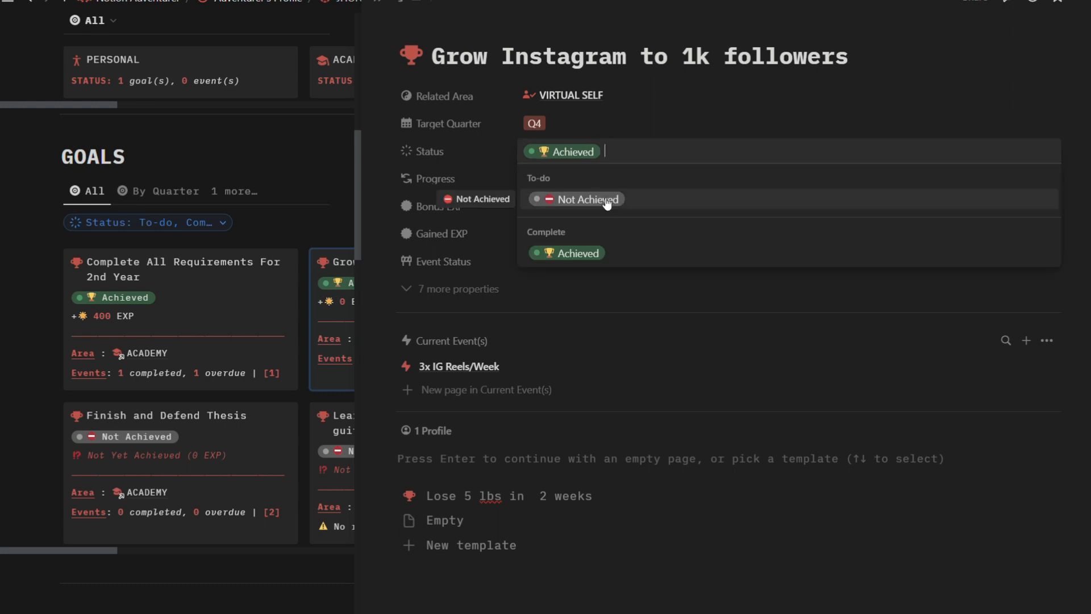
pyautogui.click(607, 200)
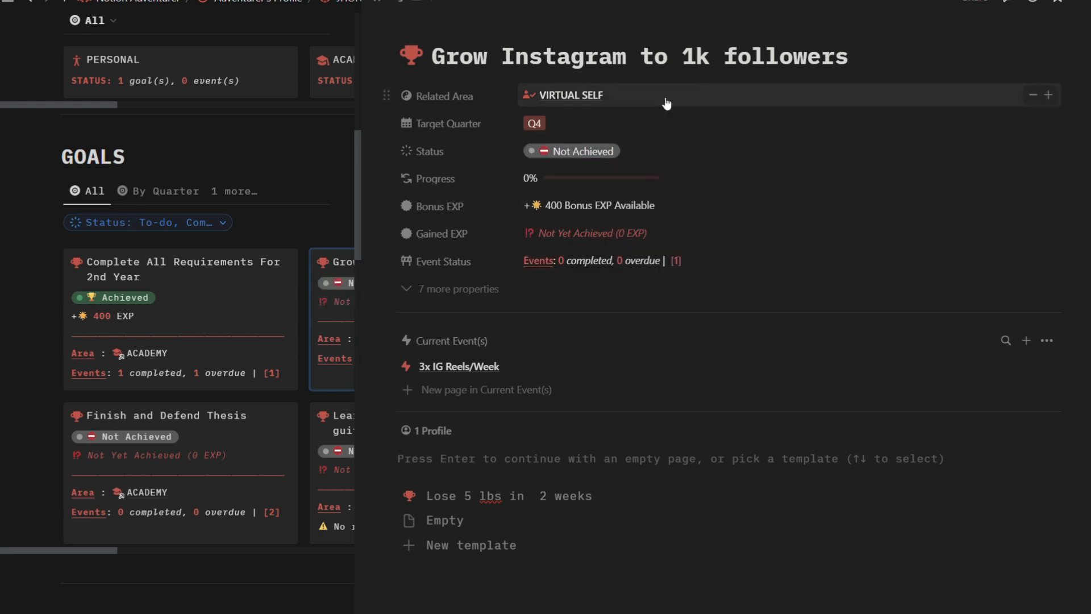
# Step: Examine the Instagram goal's Bonus EXP and Gained EXP formulas, its hidden properties and its linked current event
pyautogui.click(685, 207)
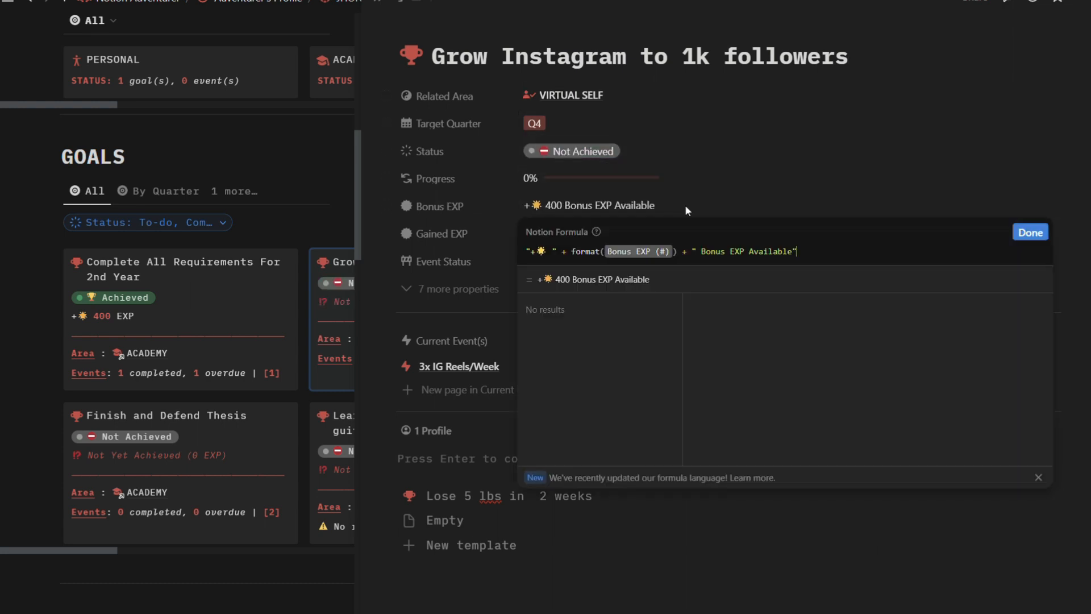
pyautogui.click(707, 183)
pyautogui.click(480, 291)
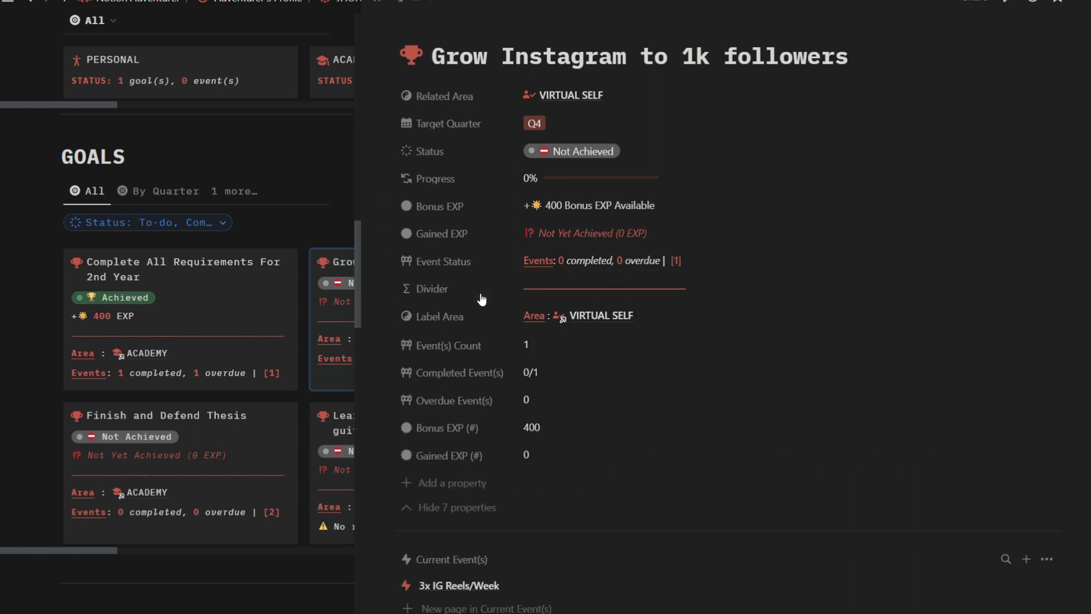
pyautogui.click(605, 234)
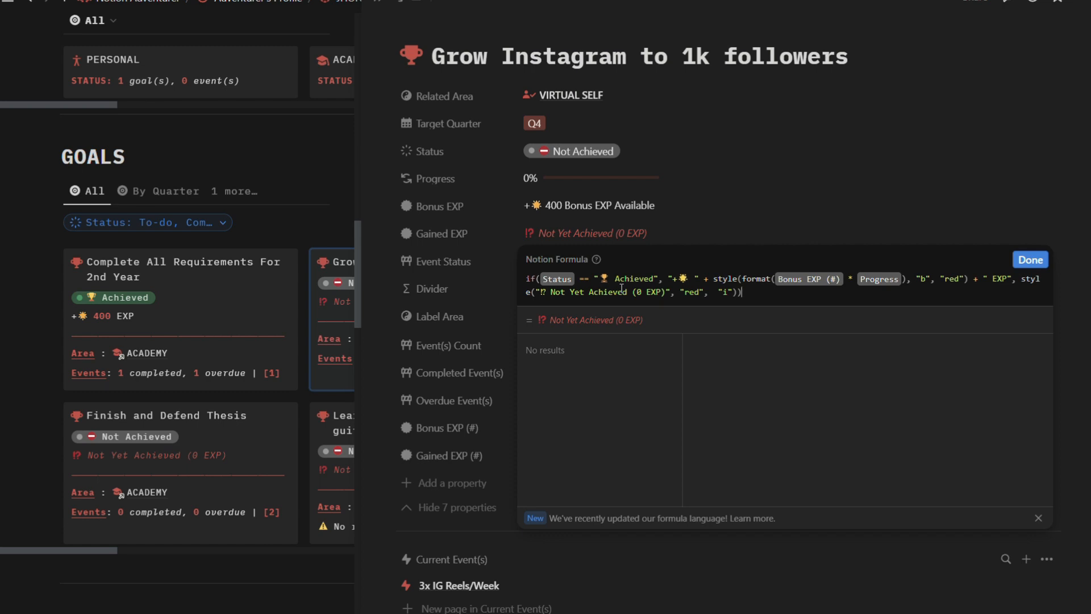
pyautogui.click(709, 230)
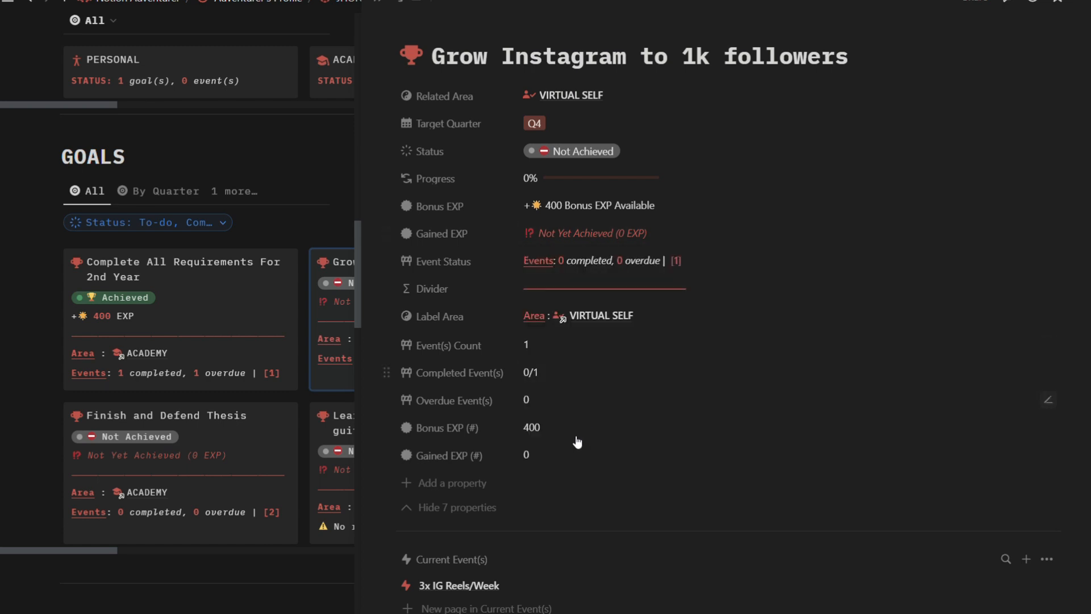
pyautogui.click(611, 233)
pyautogui.click(689, 238)
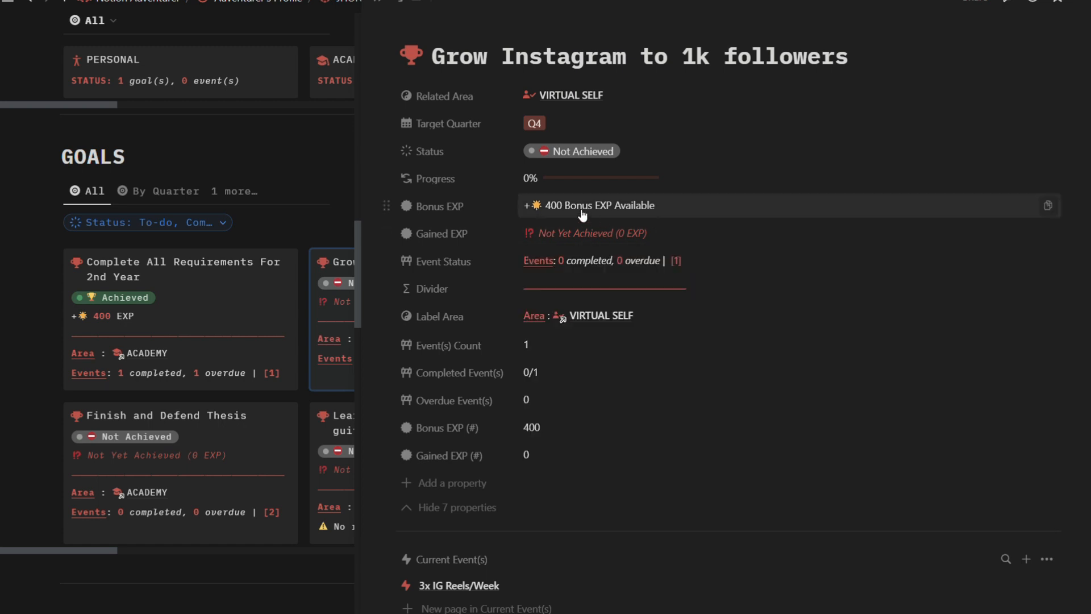
pyautogui.scroll(-3, 519, 469)
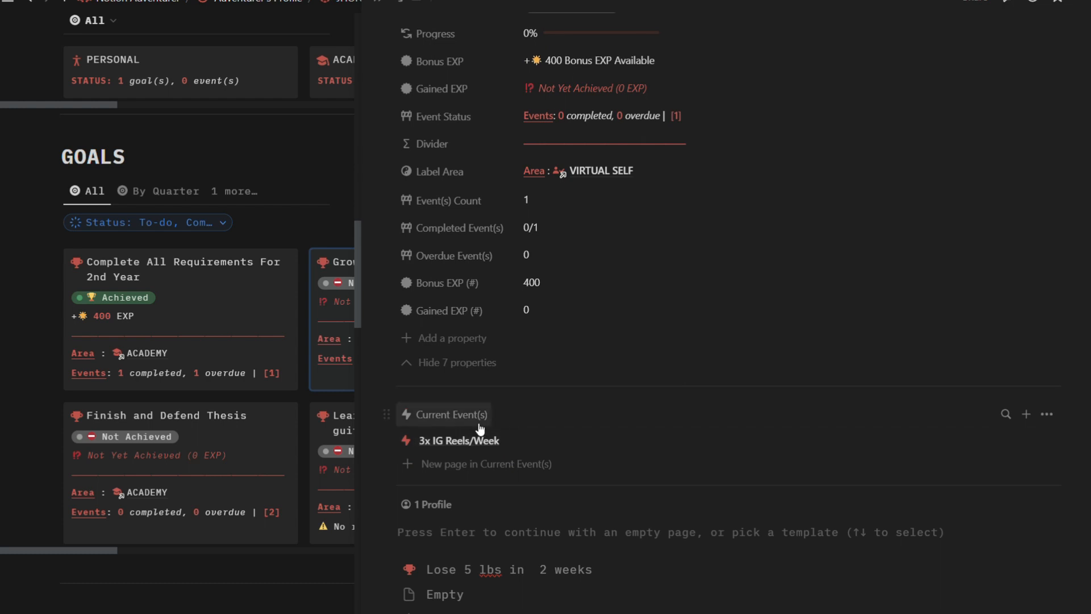
pyautogui.scroll(3, 498, 104)
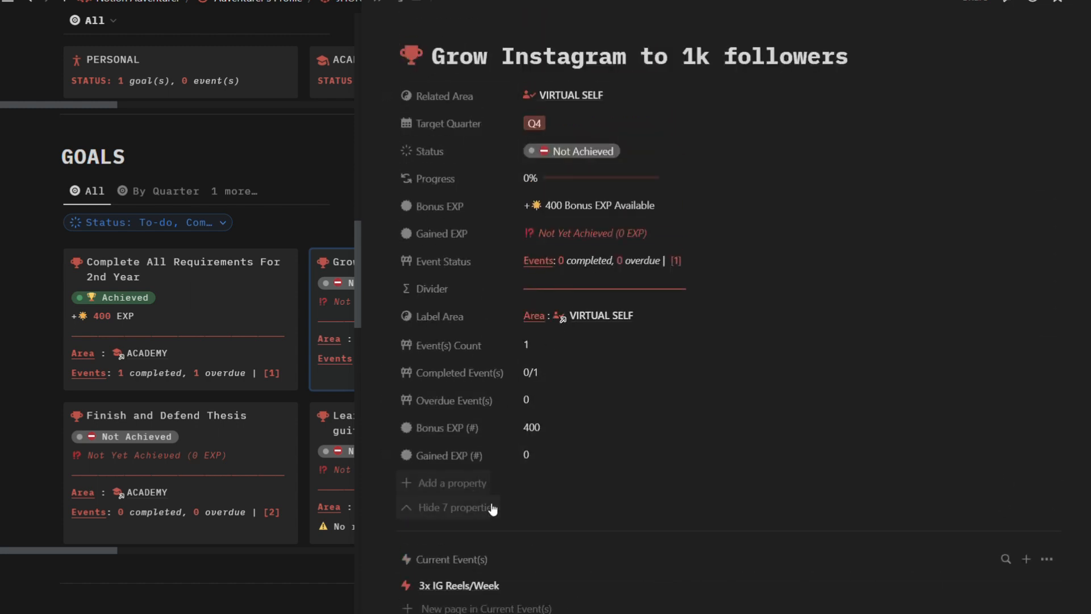
pyautogui.scroll(-3, 466, 589)
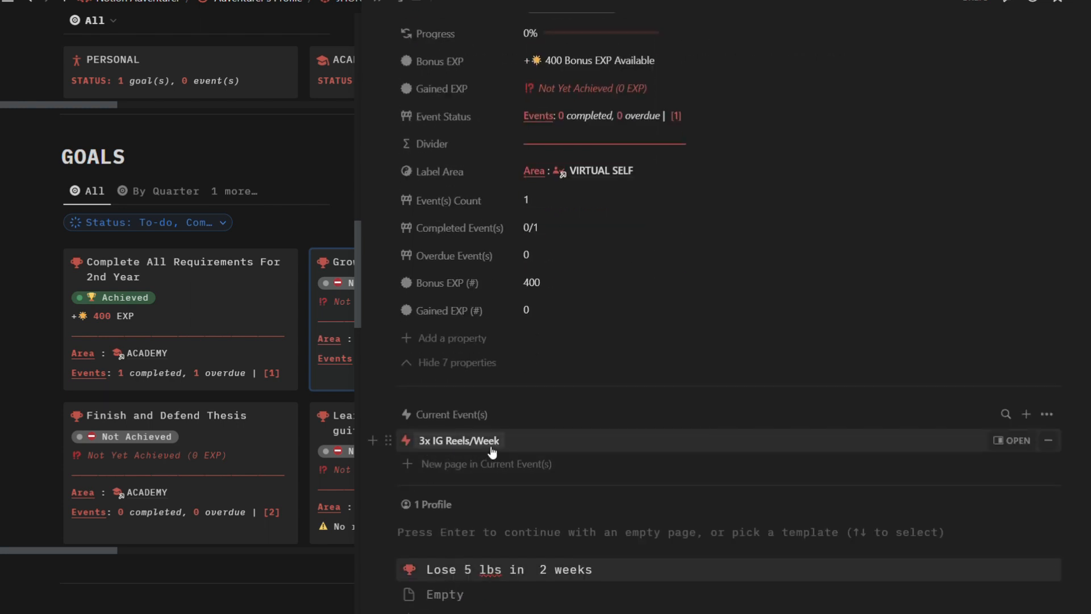
pyautogui.scroll(1, 554, 411)
pyautogui.scroll(2, 554, 411)
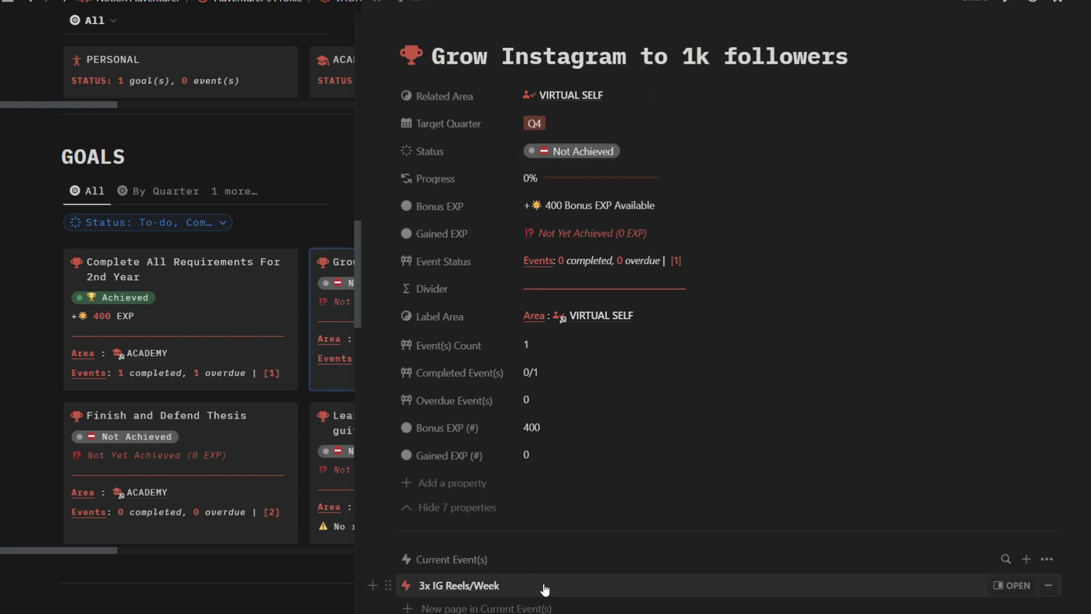
# Step: Switch the Instagram goal's status to Achieved to check its gained EXP, and return it to Not Achieved
pyautogui.click(609, 153)
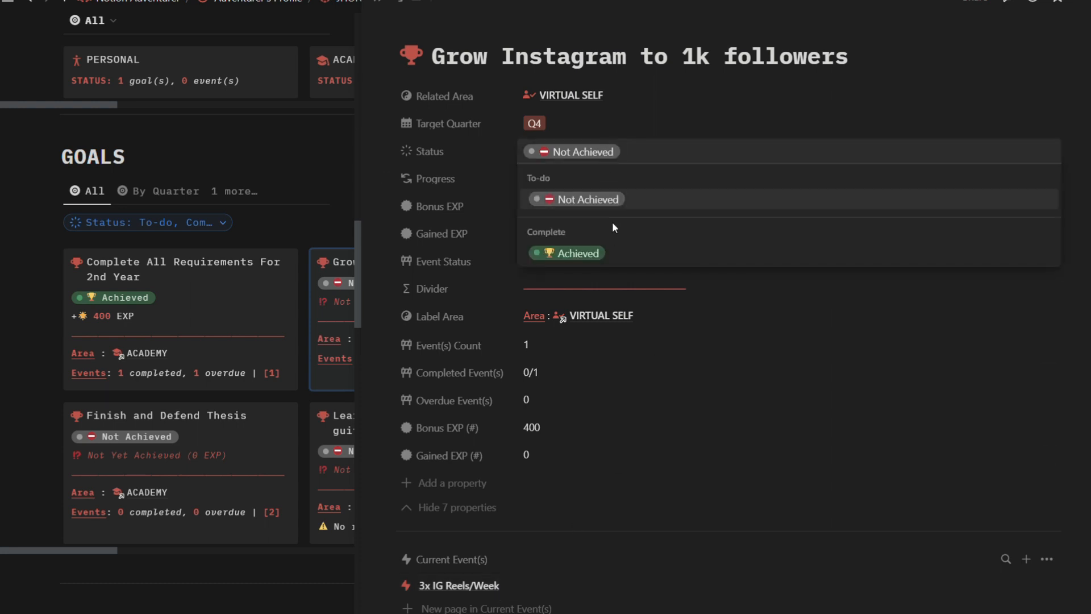
pyautogui.click(621, 261)
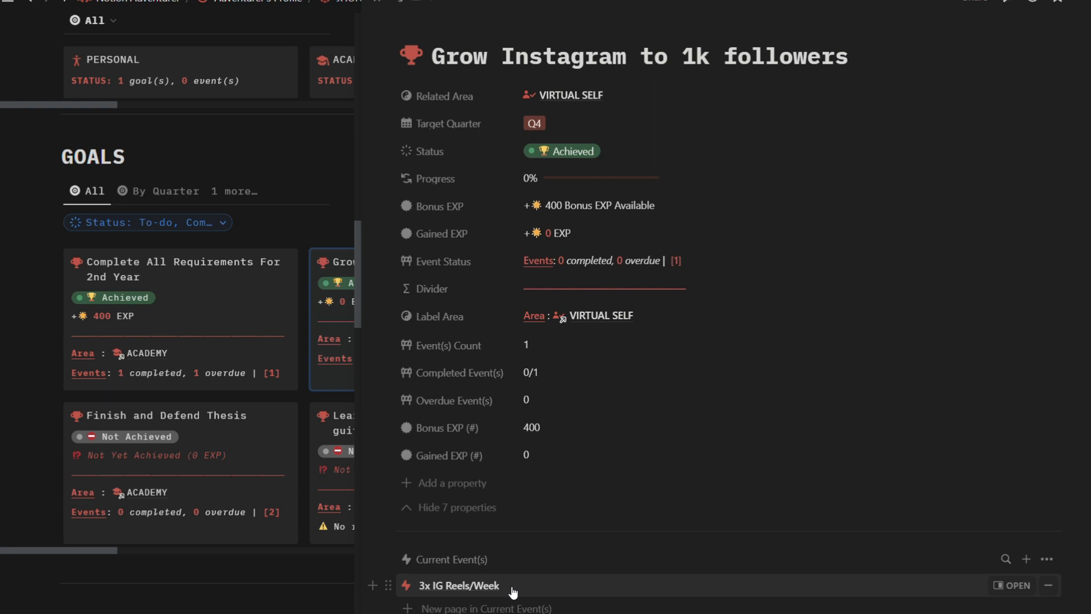
pyautogui.click(625, 151)
pyautogui.moveTo(629, 198); pyautogui.dragTo(630, 200)
pyautogui.click(629, 199)
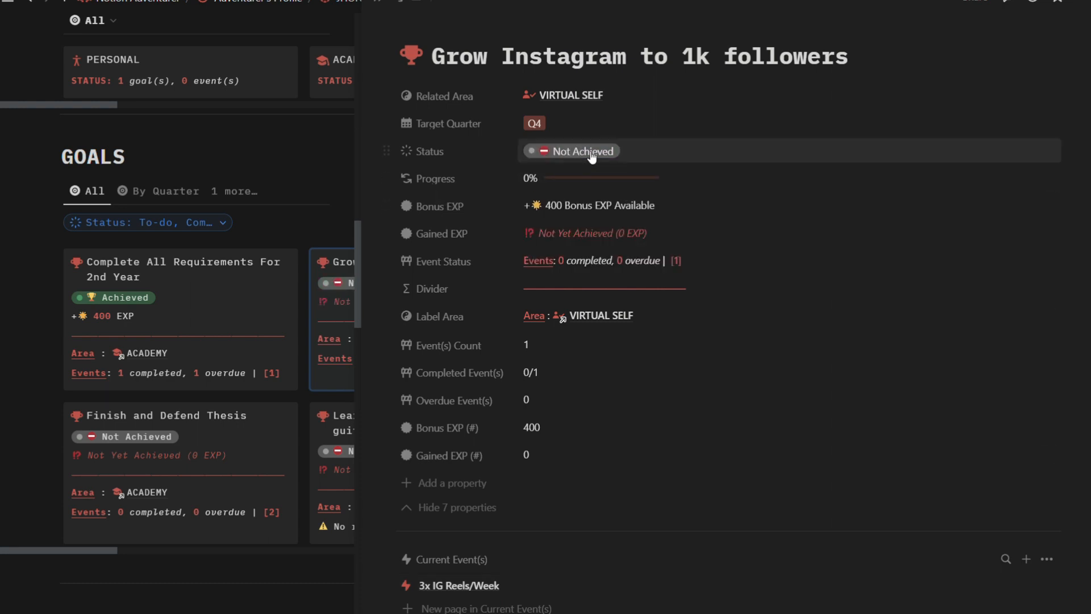
# Step: Open the linked "3x IG Reels/Week" event, set its status to Completed and return to the Instagram goal
pyautogui.click(550, 586)
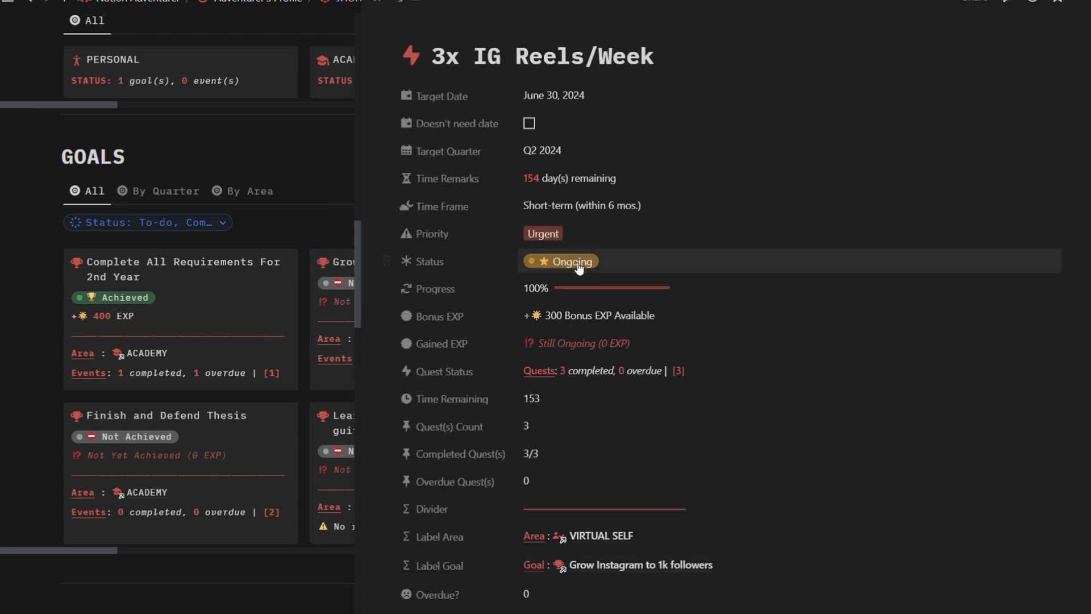
pyautogui.click(616, 266)
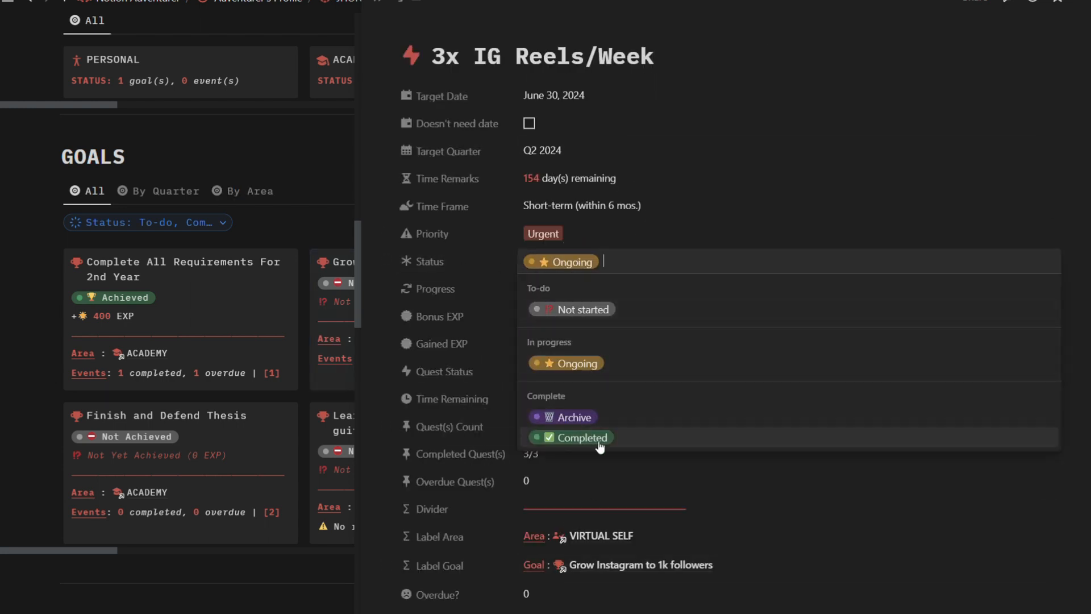
pyautogui.press('Return')
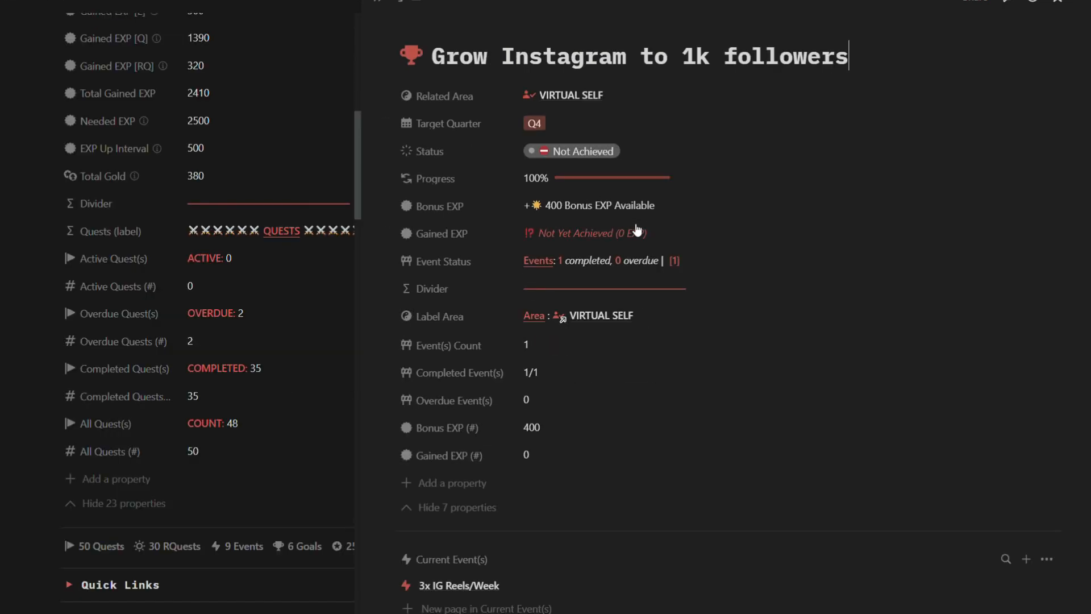
# Step: Set the Instagram goal's status to Achieved, compare the profile's EXP totals, and return the status to Not Achieved
pyautogui.click(597, 151)
pyautogui.click(606, 254)
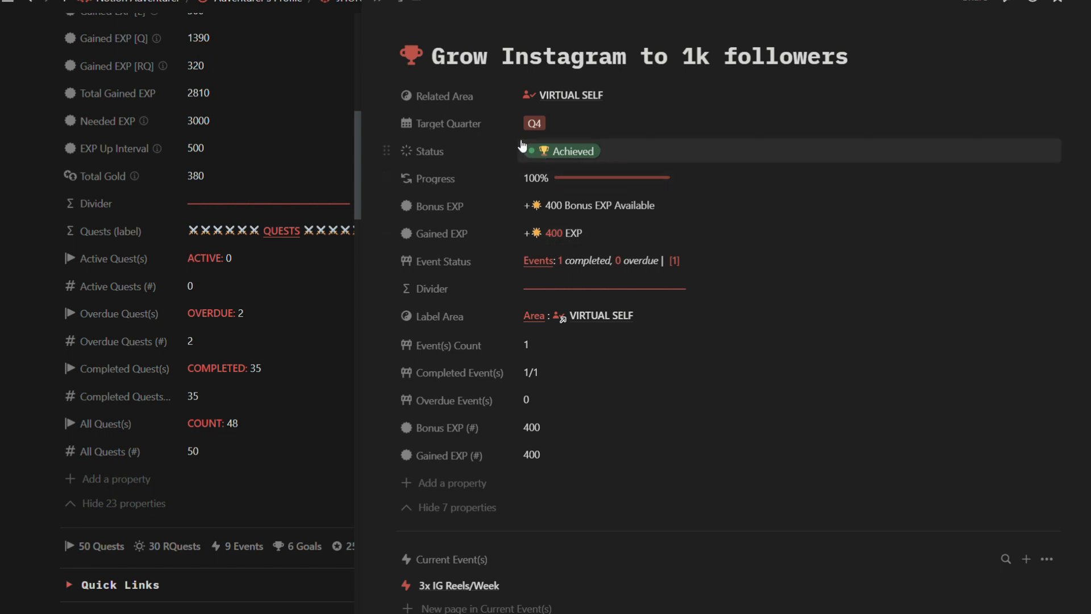
pyautogui.click(537, 151)
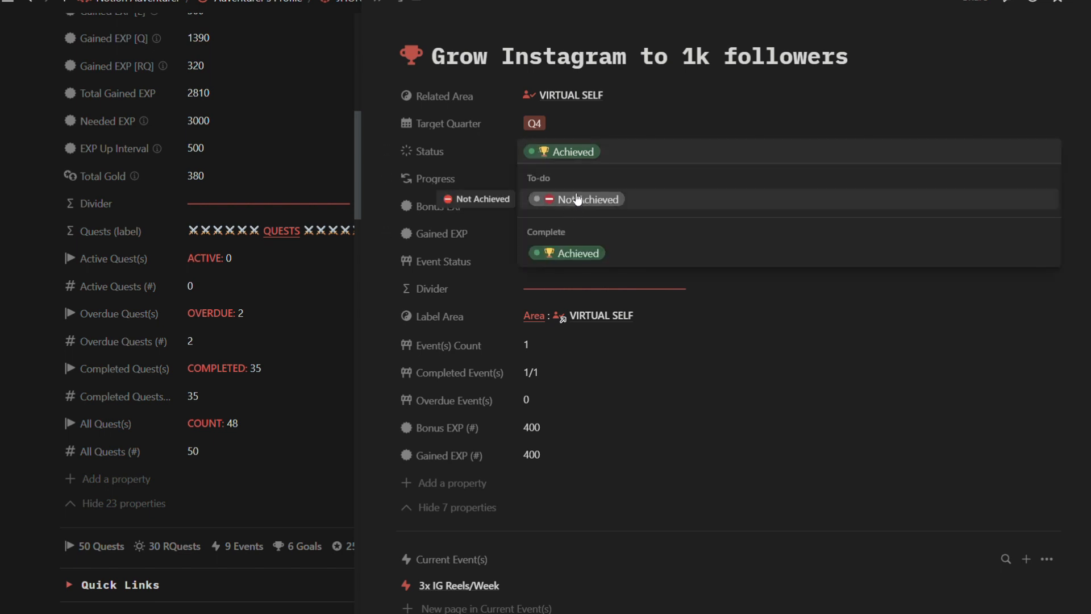
pyautogui.click(578, 199)
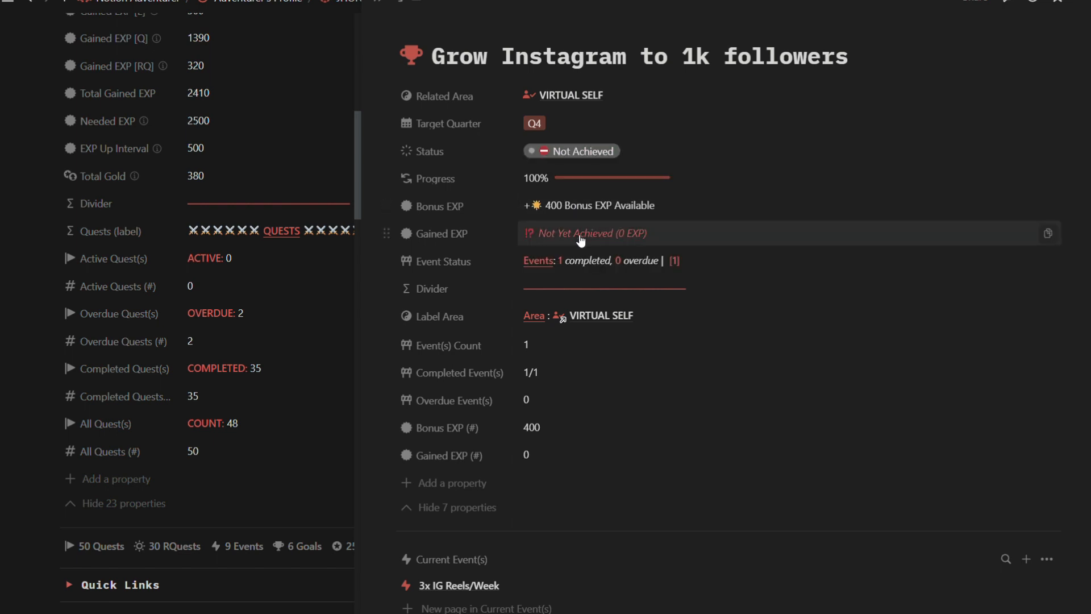
# Step: Close the Instagram goal and collapse the profile's extra properties and the Goals gallery's filter bar
pyautogui.press('Escape')
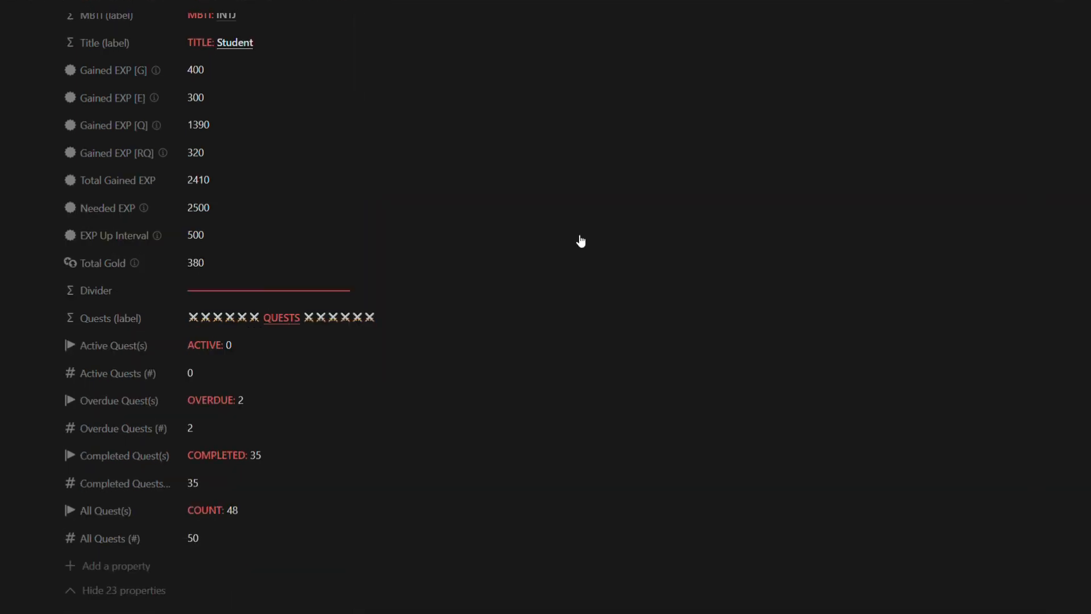
pyautogui.click(138, 589)
pyautogui.scroll(-1, 278, 395)
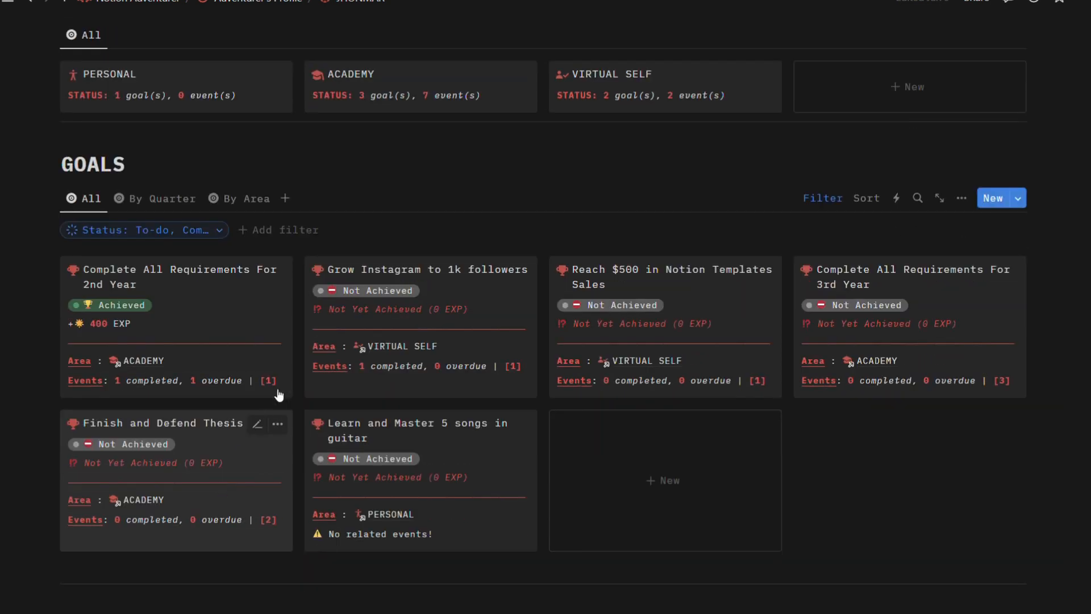
pyautogui.scroll(-1, 279, 395)
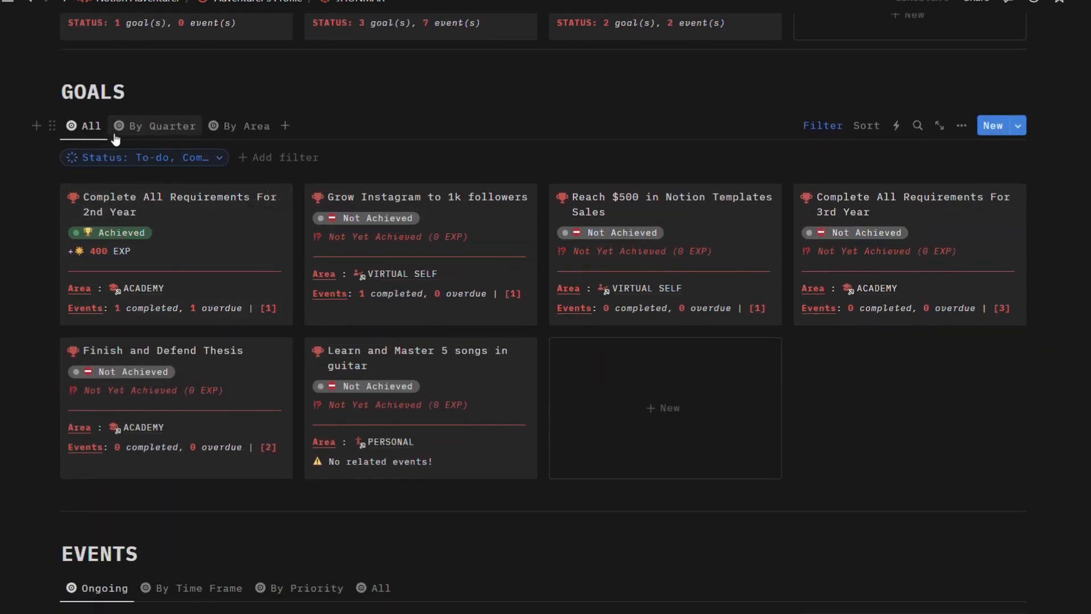
pyautogui.click(813, 131)
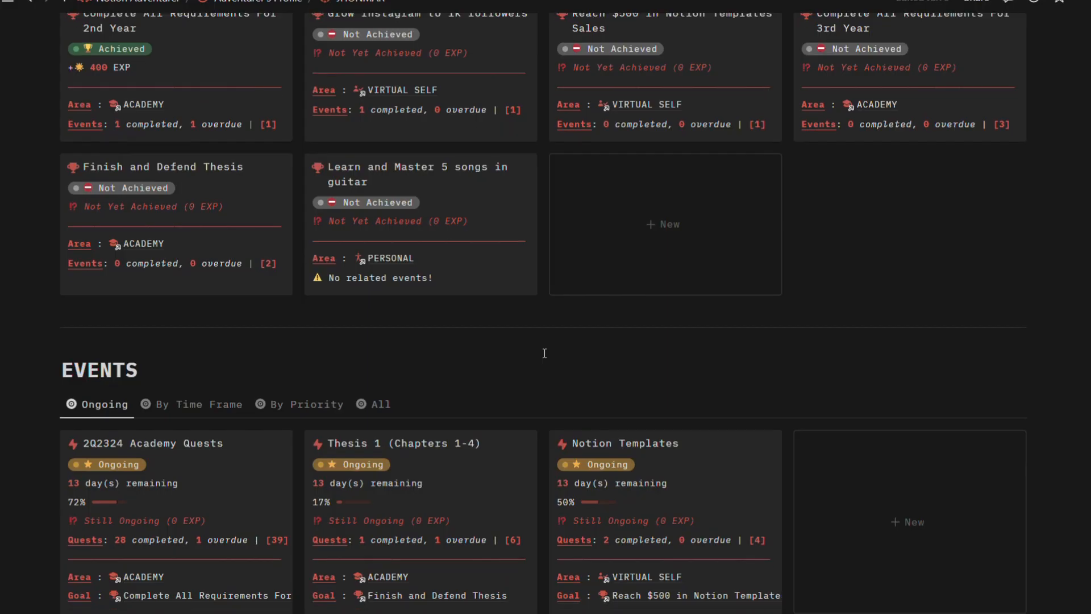
# Step: Review the ongoing events below the goals and open the "2Q2324 Academy Quests" event
pyautogui.scroll(-3, 543, 352)
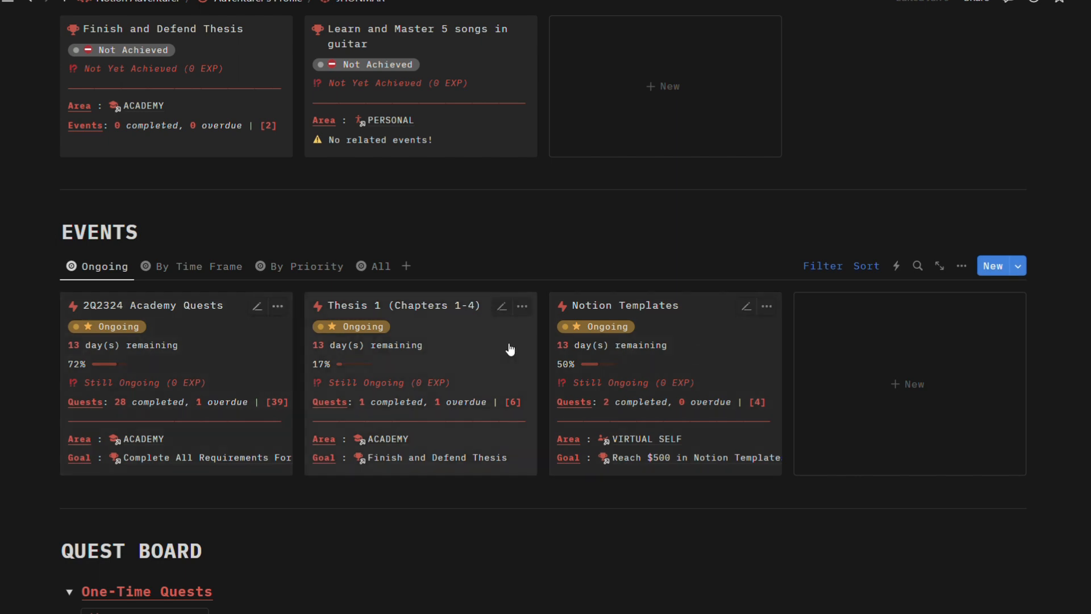
pyautogui.scroll(-3, 161, 389)
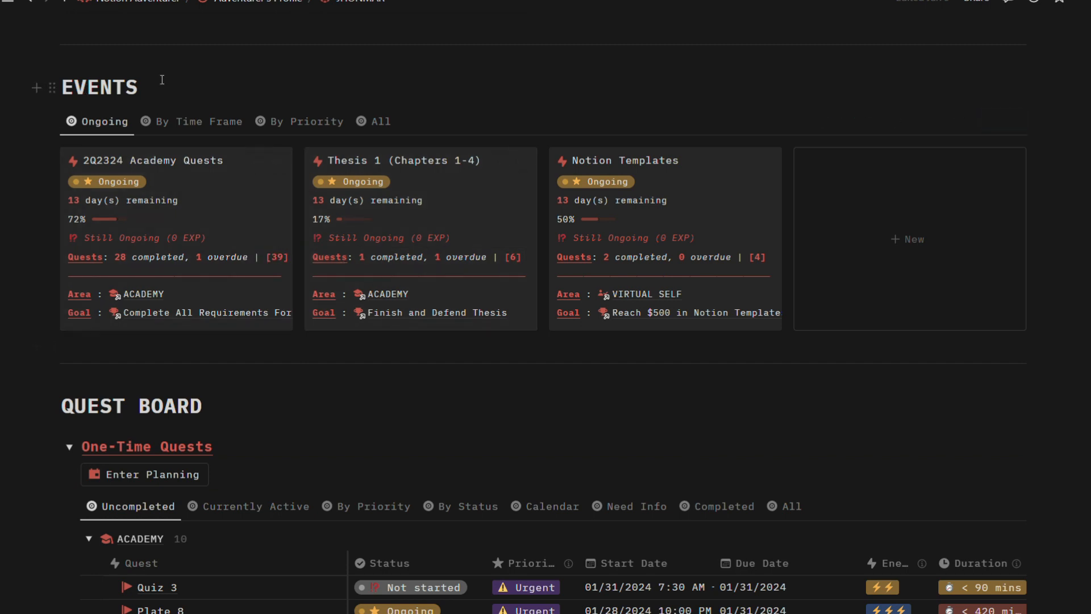
pyautogui.click(226, 100)
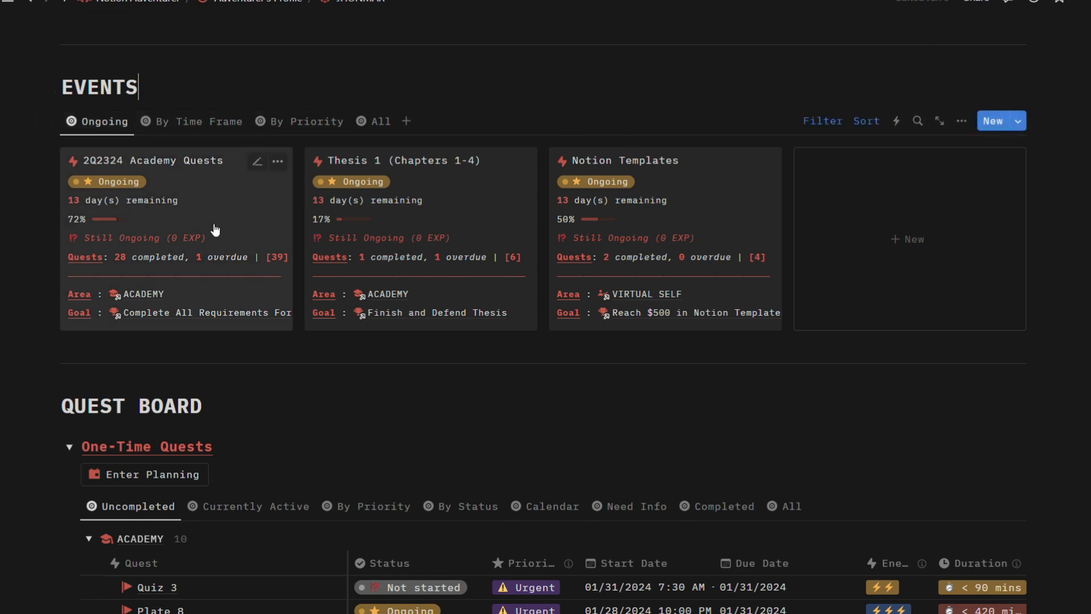
pyautogui.click(205, 203)
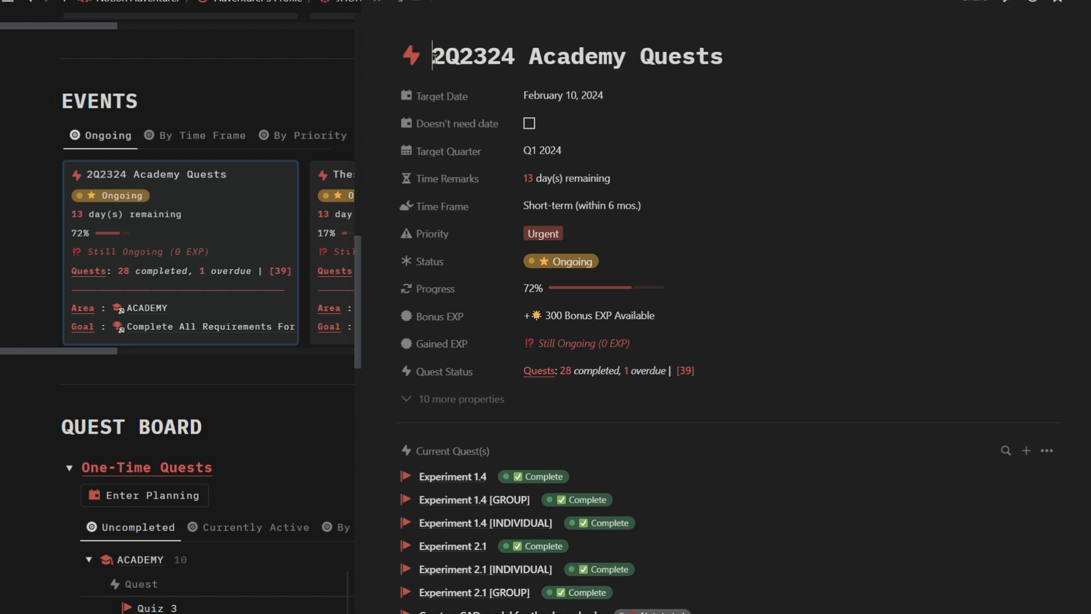
pyautogui.moveTo(433, 56)
pyautogui.mouseDown()
pyautogui.moveTo(511, 61)
pyautogui.moveTo(434, 57)
pyautogui.mouseUp()
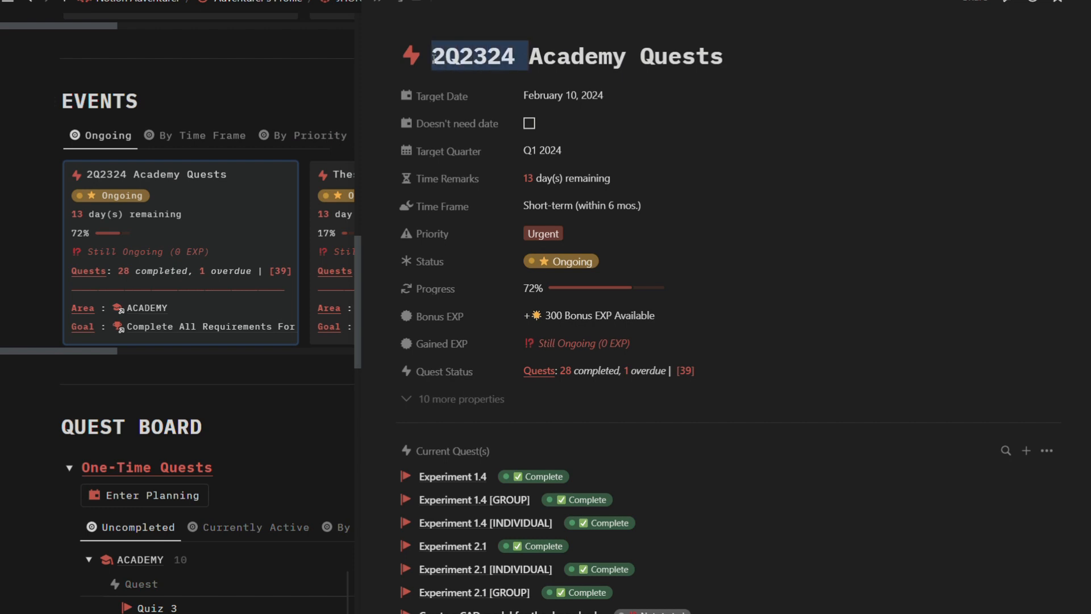
pyautogui.click(460, 59)
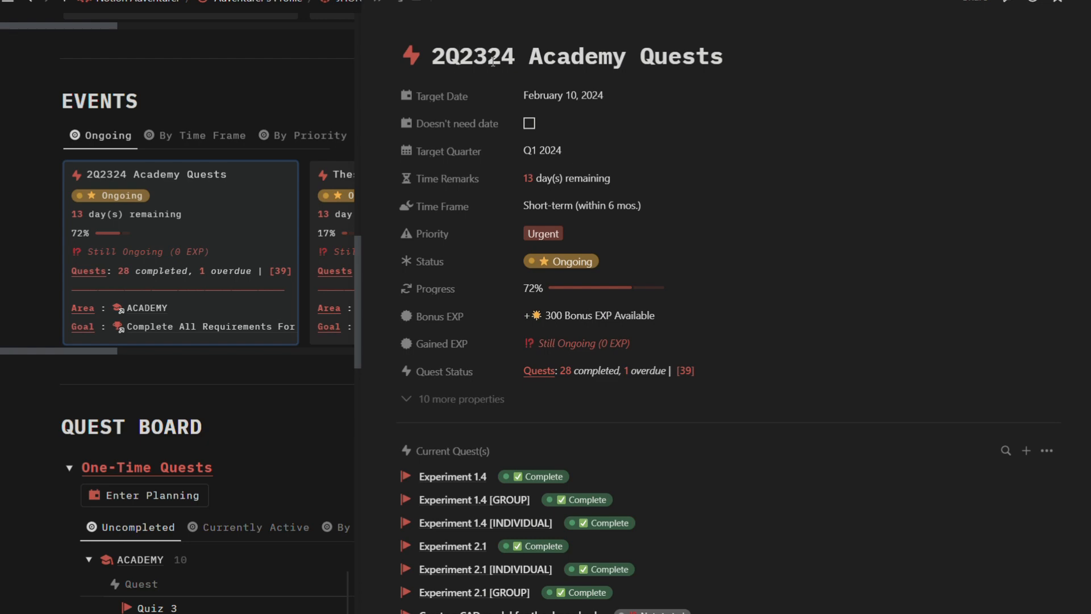
# Step: Expand the event's Current Quest(s) list and its 10 hidden properties, and review both
pyautogui.scroll(-6, 489, 318)
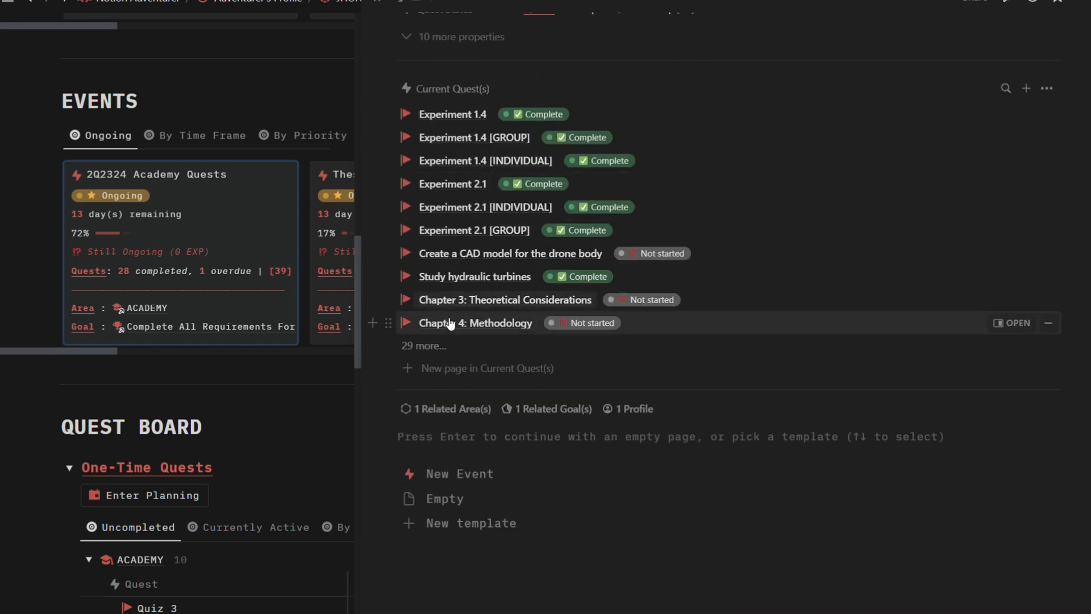
pyautogui.click(438, 346)
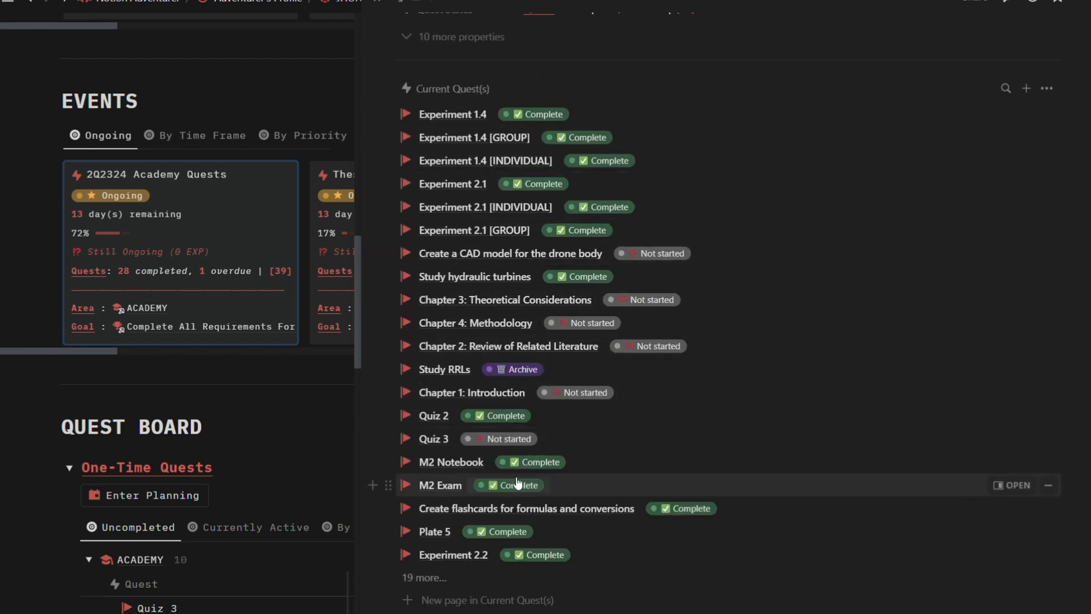
pyautogui.click(509, 577)
pyautogui.scroll(-5, 501, 382)
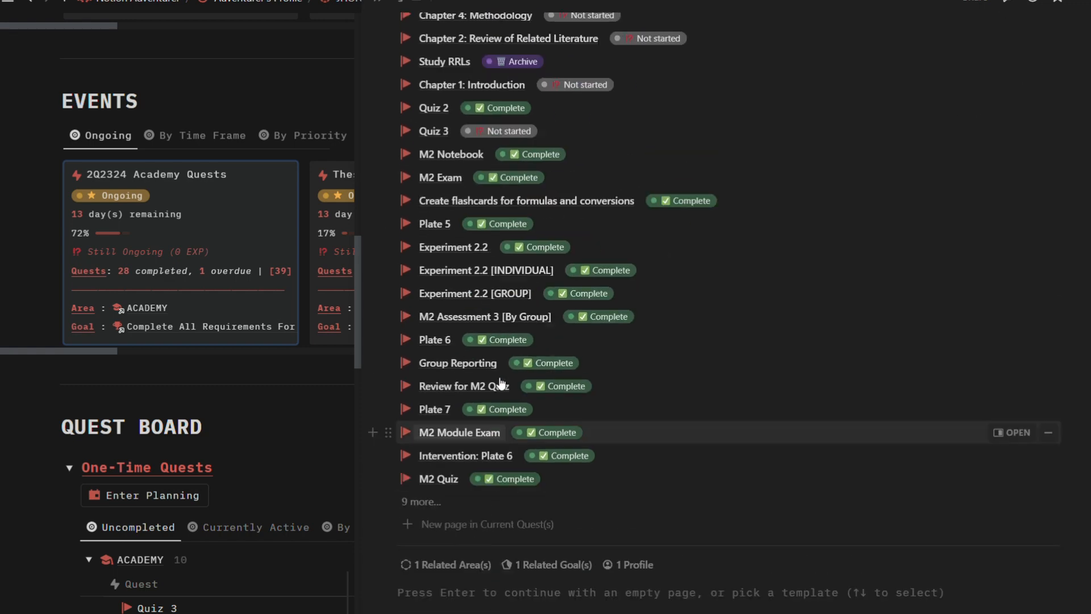
pyautogui.scroll(11, 500, 383)
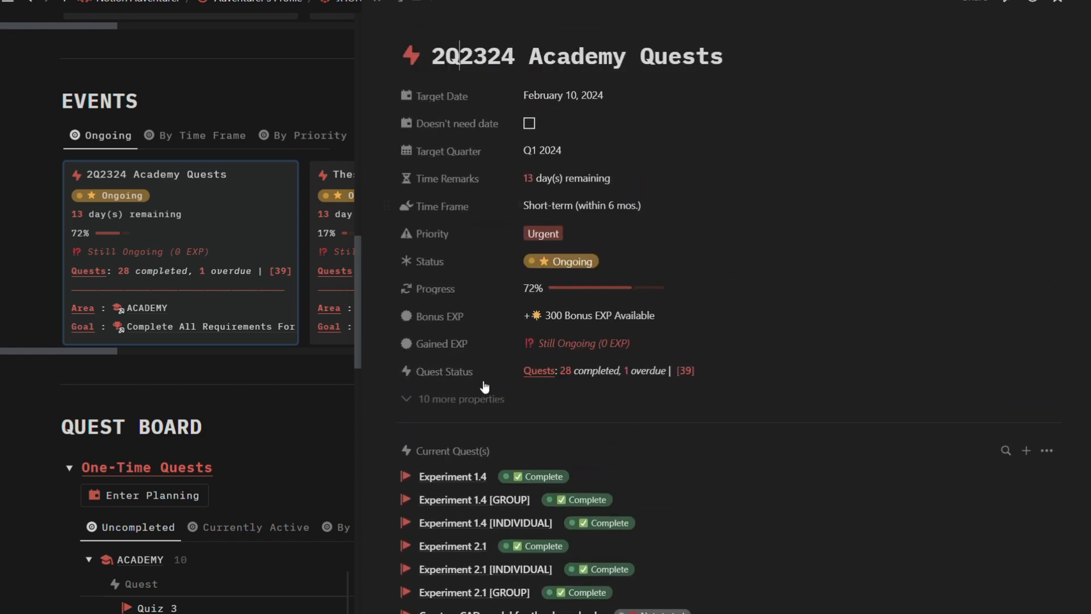
pyautogui.click(475, 400)
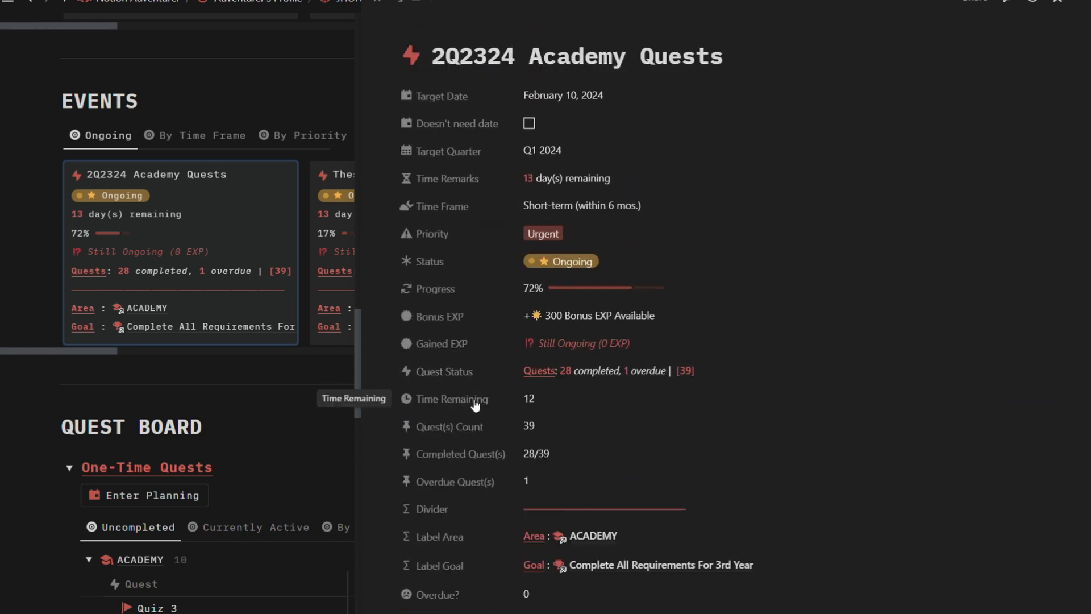
pyautogui.scroll(-2, 475, 404)
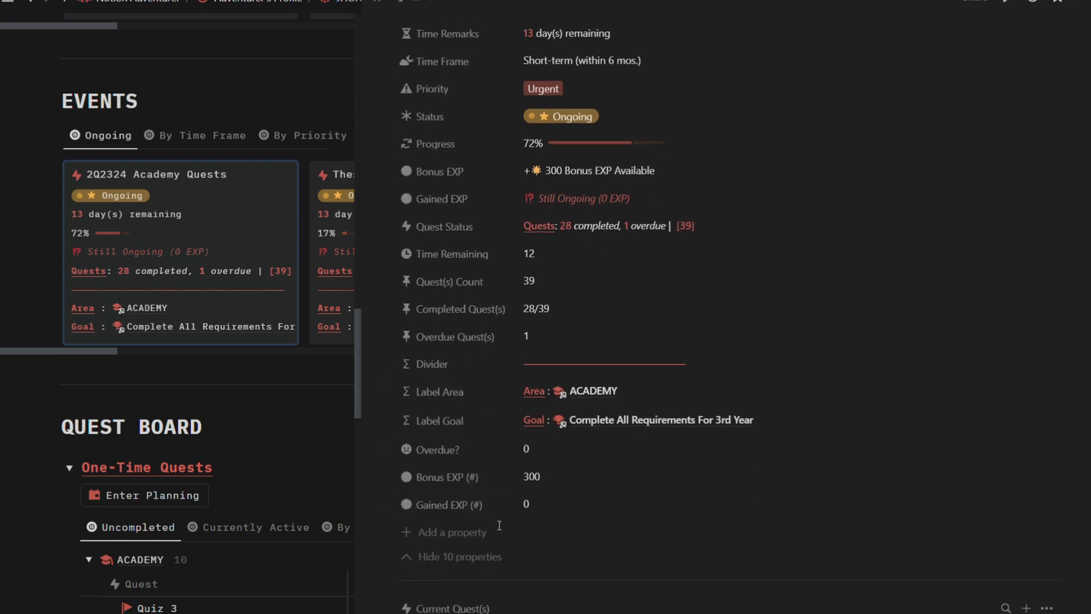
pyautogui.scroll(2, 485, 205)
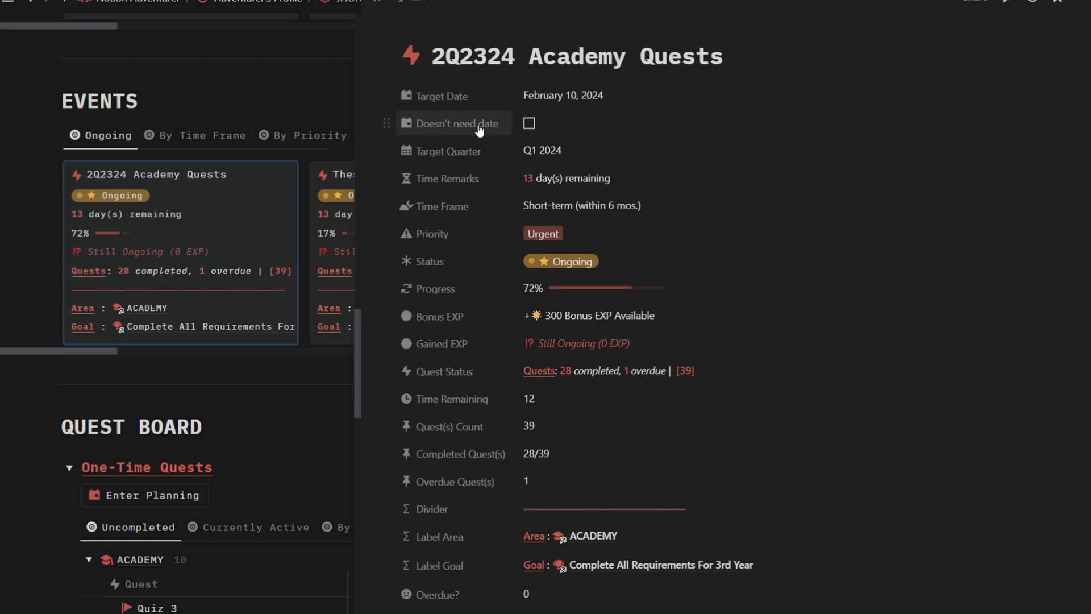
# Step: Clear the event's Target Date and try the Doesn't need date option on and off, leaving it on
pyautogui.click(529, 123)
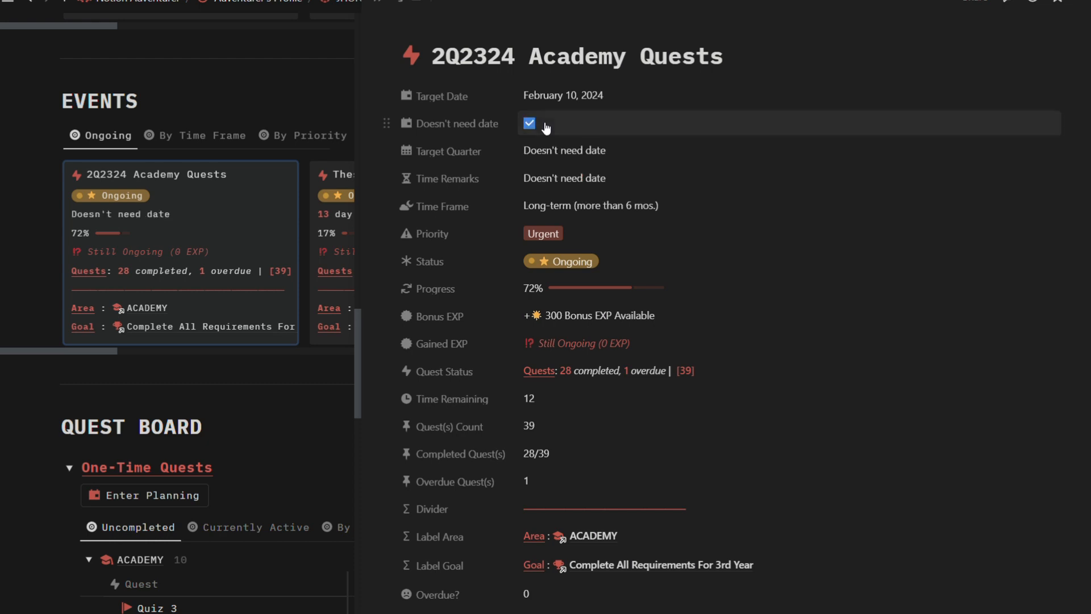
pyautogui.click(581, 95)
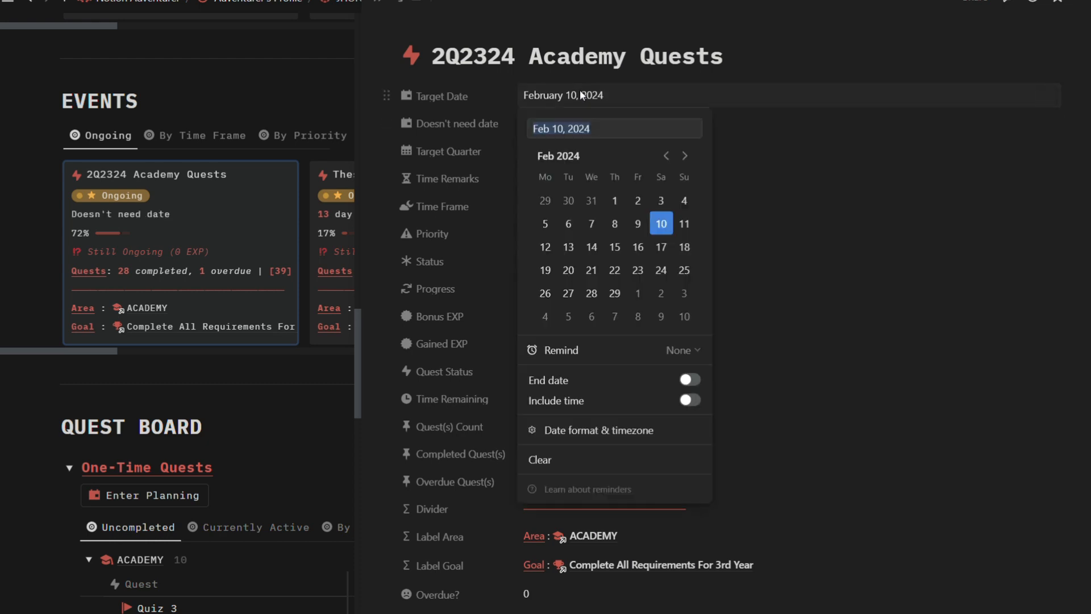
pyautogui.click(650, 465)
pyautogui.click(566, 125)
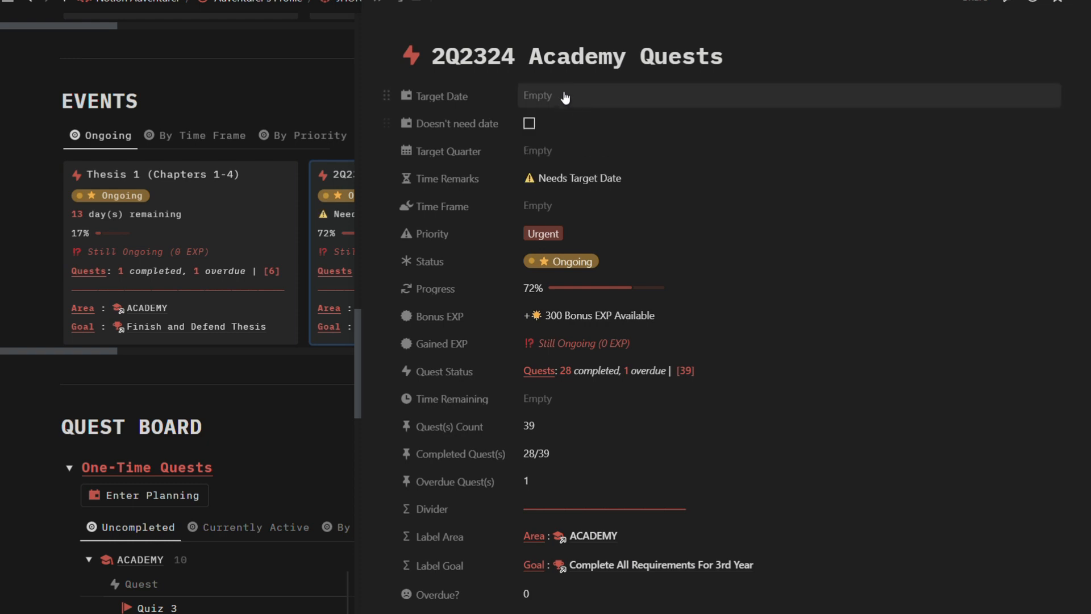
pyautogui.click(565, 124)
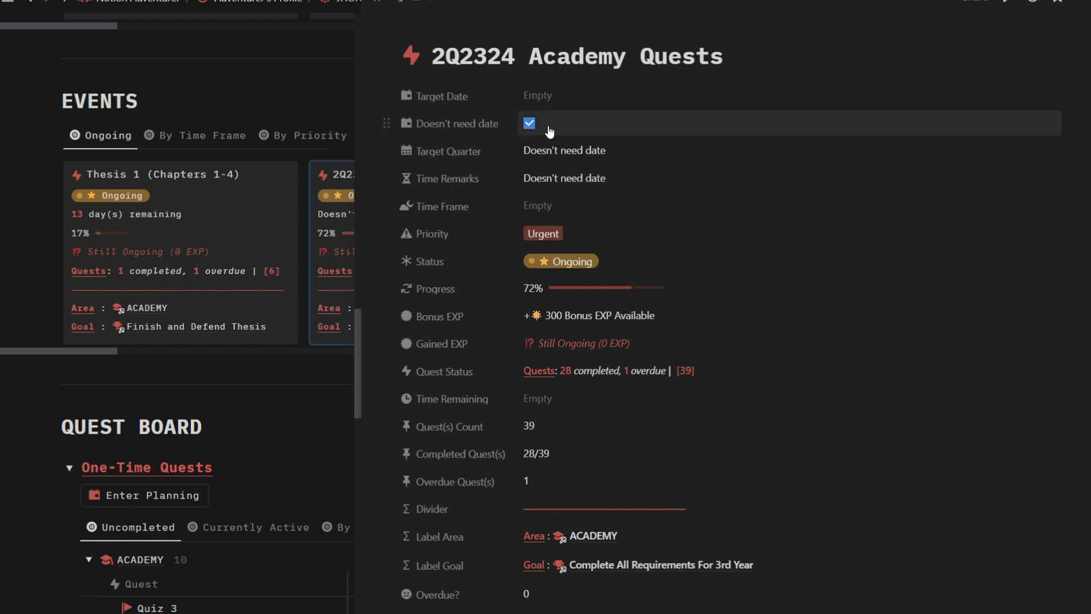
# Step: Turn off the event's Doesn't need date option and set its Target Date to February 10, 2024
pyautogui.click(528, 123)
pyautogui.click(551, 94)
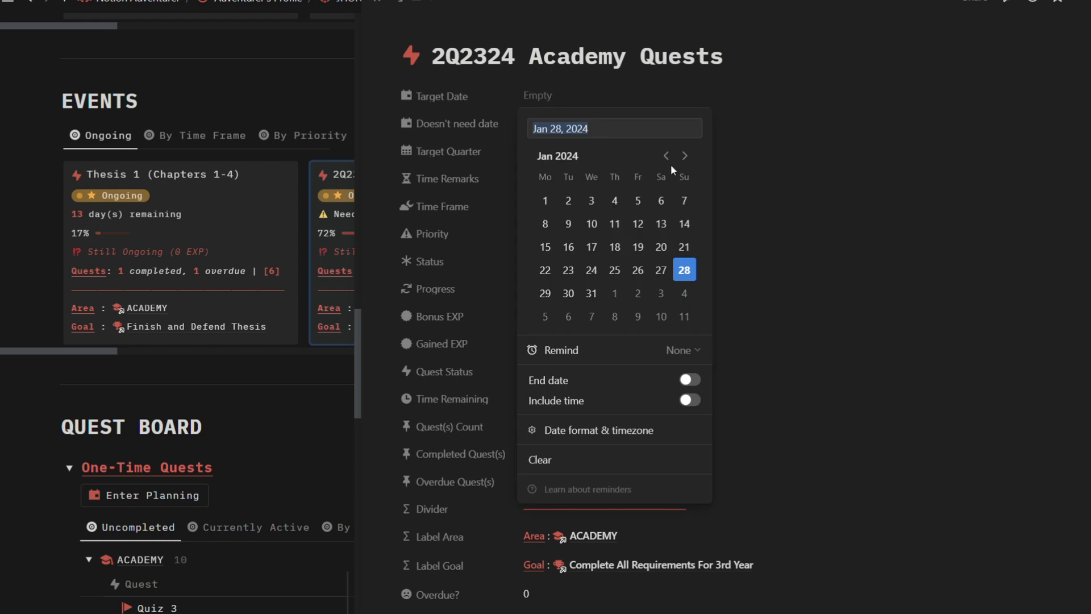
pyautogui.click(660, 316)
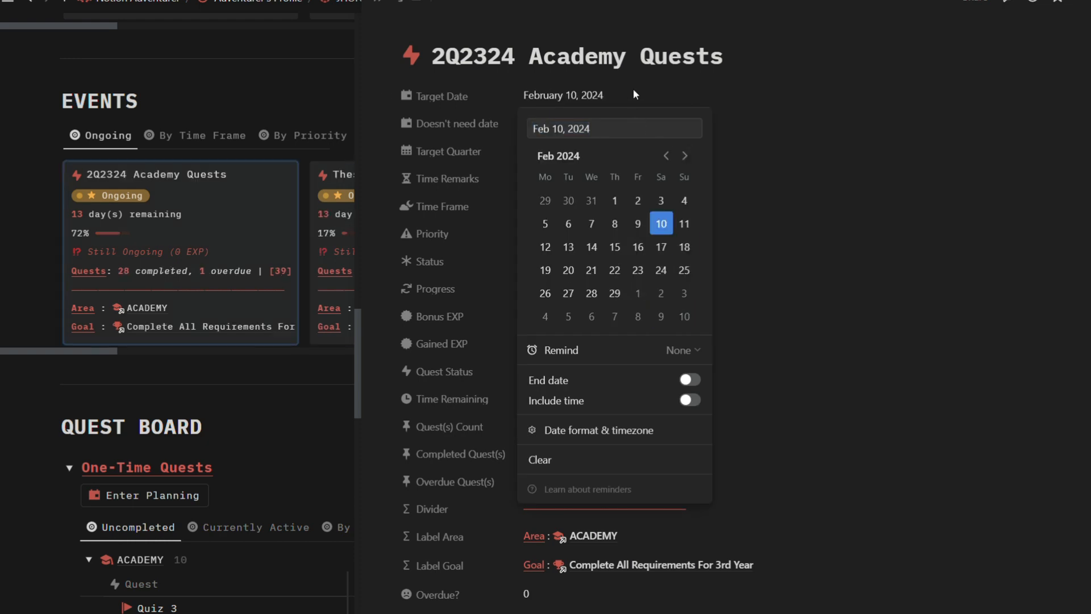
pyautogui.click(633, 89)
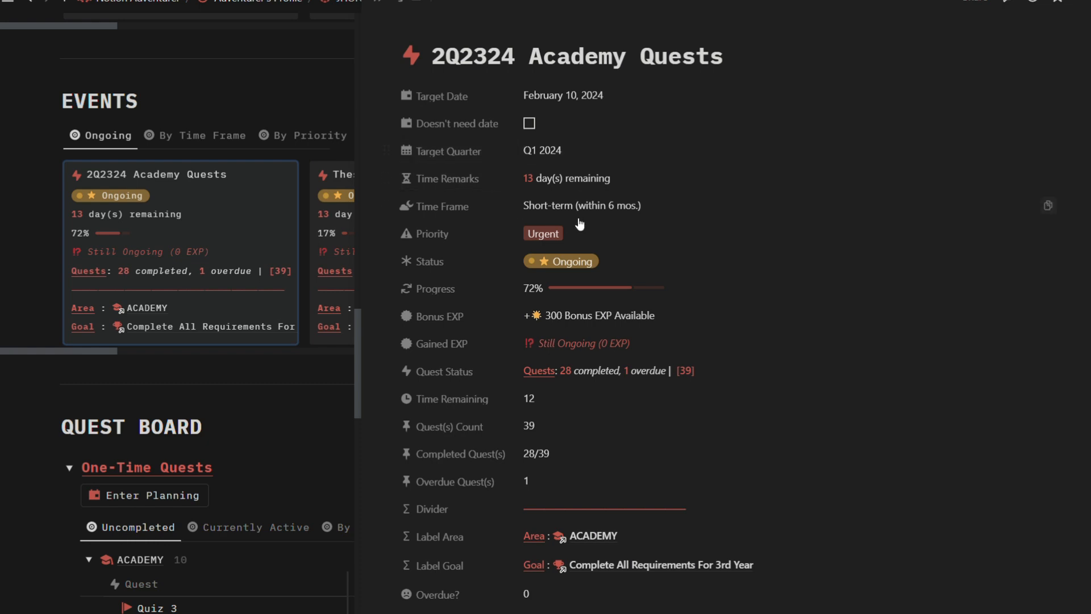
# Step: Examine the event's Time Remarks formula and its Priority and Status options without changing them
pyautogui.click(600, 179)
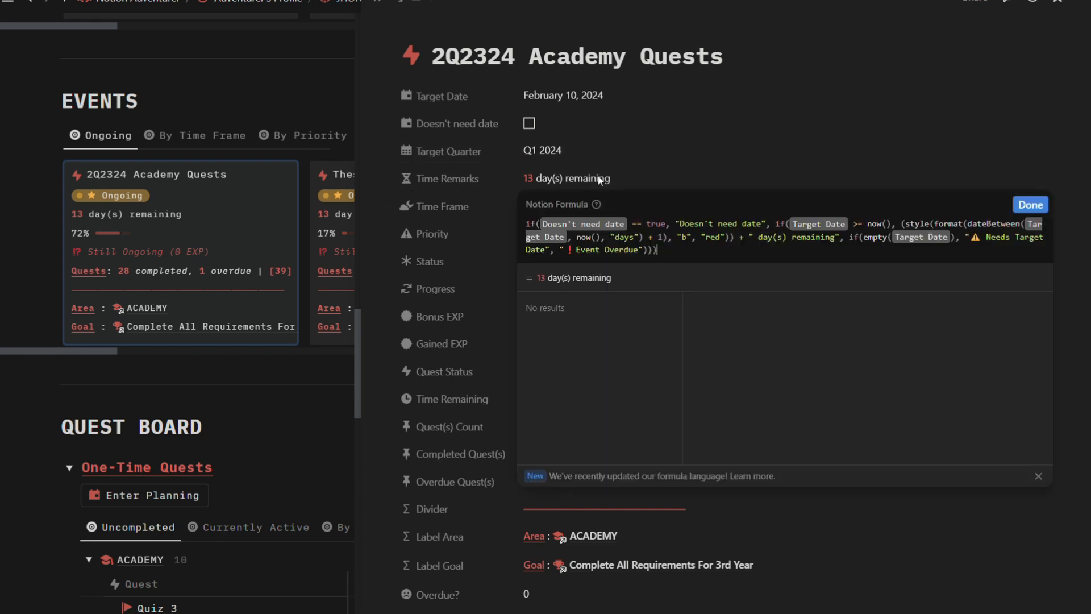
pyautogui.click(628, 169)
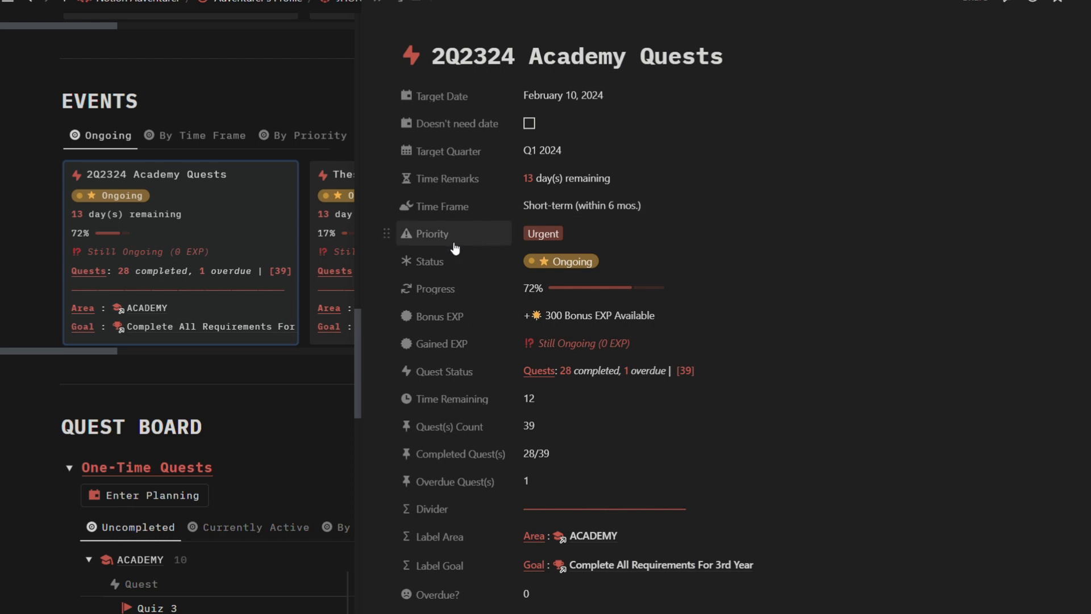
pyautogui.click(571, 233)
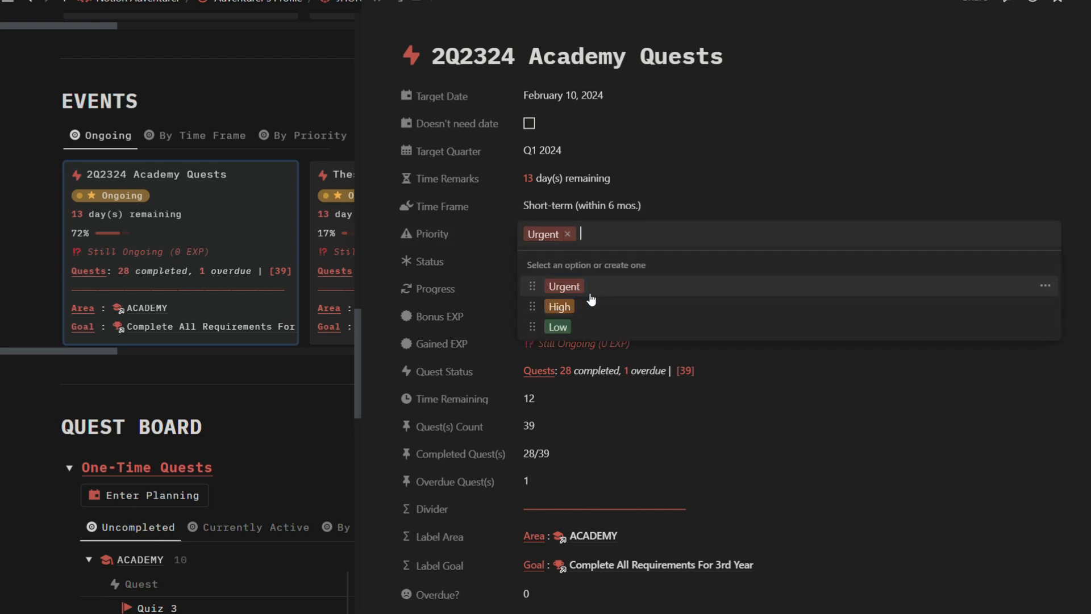
pyautogui.click(698, 163)
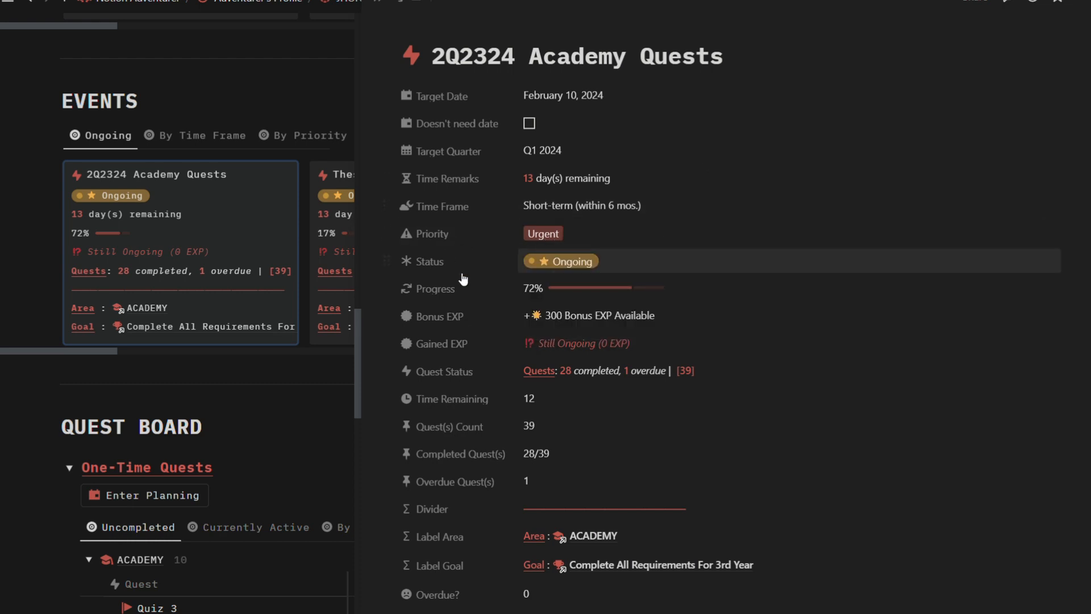
pyautogui.click(627, 260)
pyautogui.click(707, 218)
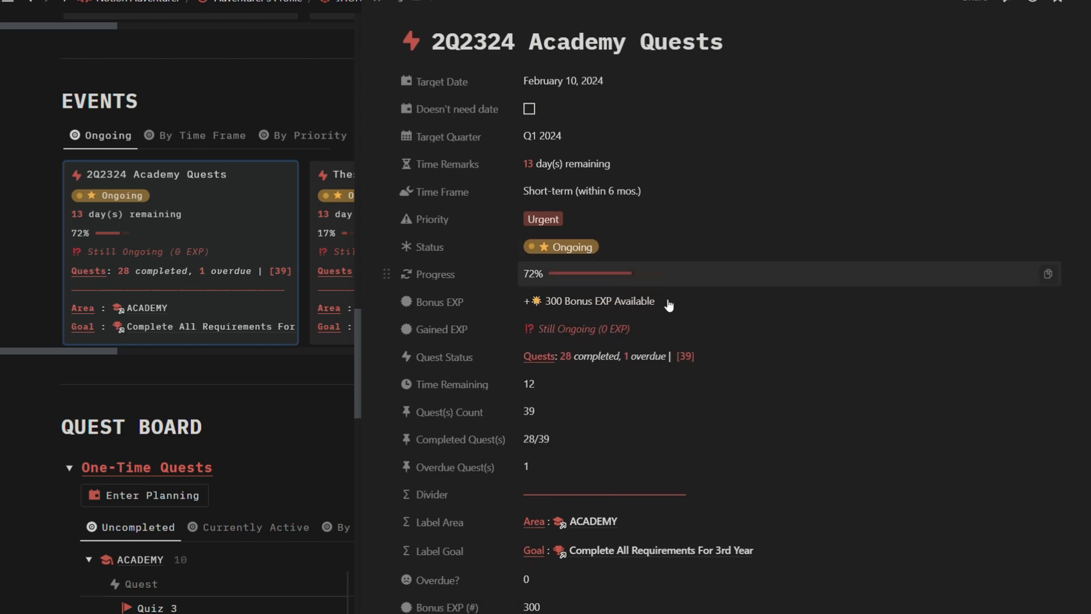
# Step: Review the event's progress and EXP properties and the statuses of its current quests
pyautogui.scroll(-2, 669, 301)
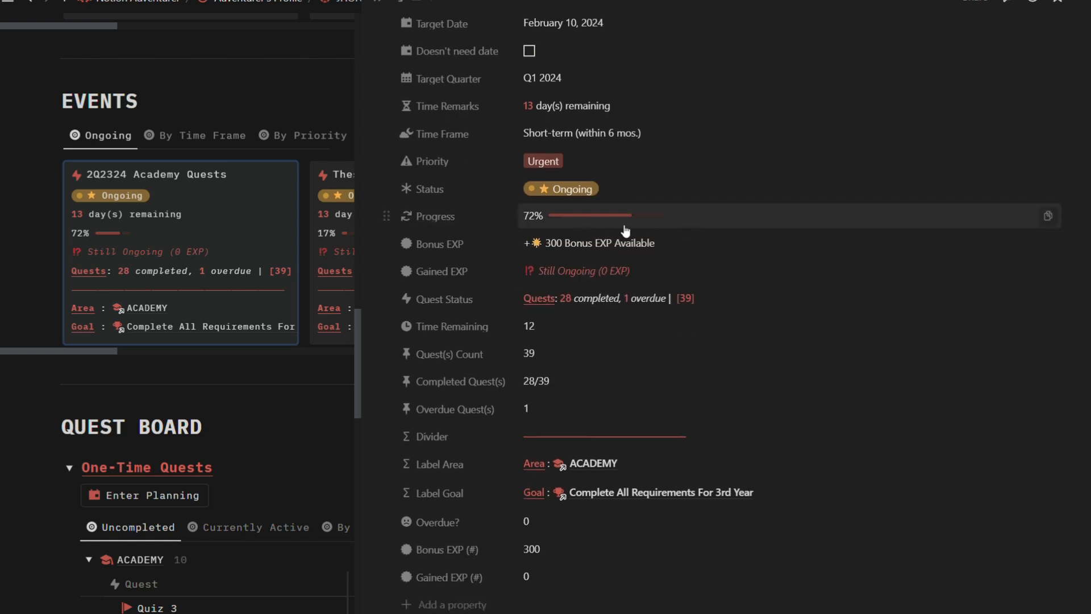
pyautogui.scroll(-6, 635, 290)
pyautogui.scroll(-3, 638, 276)
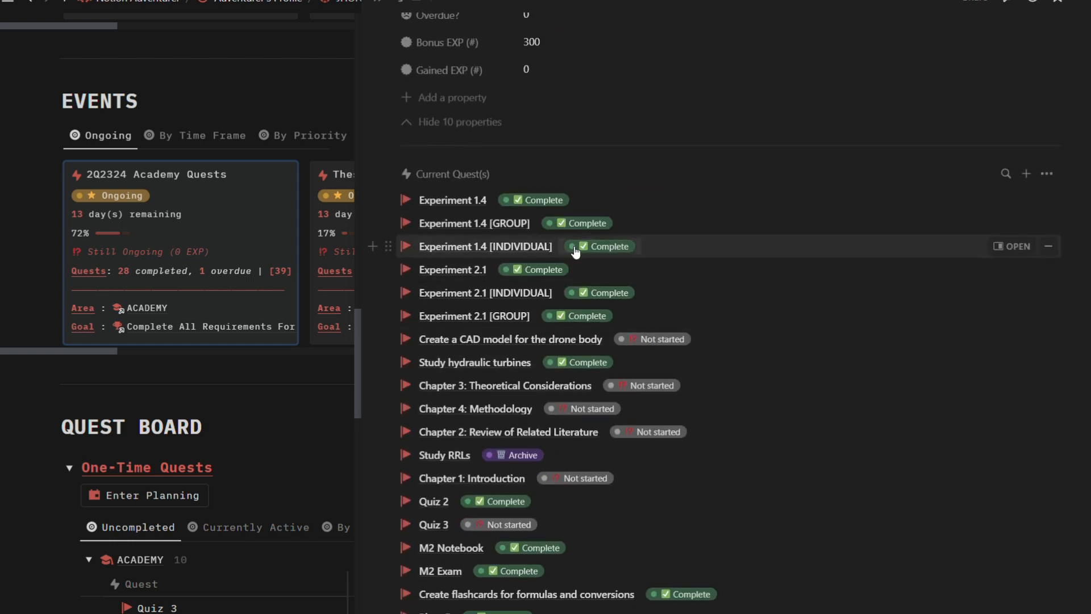
pyautogui.scroll(-1, 659, 284)
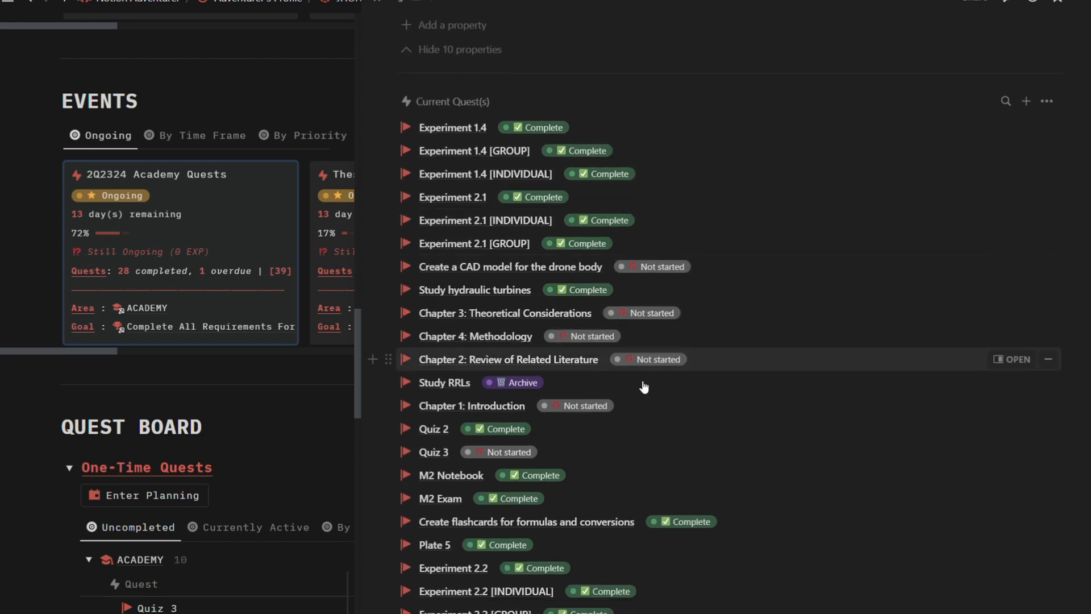
# Step: Review the 2Q2324 Academy Quests event's current quests and its progress, Bonus EXP, Gained EXP and quest-count properties
pyautogui.scroll(-5, 671, 415)
pyautogui.scroll(5, 632, 444)
pyautogui.scroll(10, 631, 437)
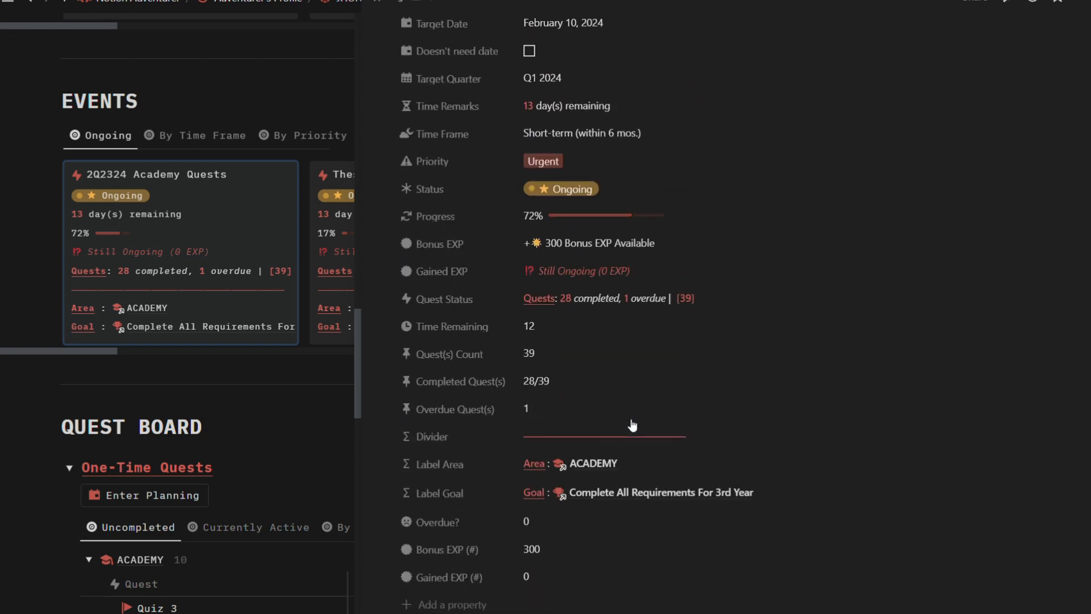
pyautogui.scroll(1, 572, 310)
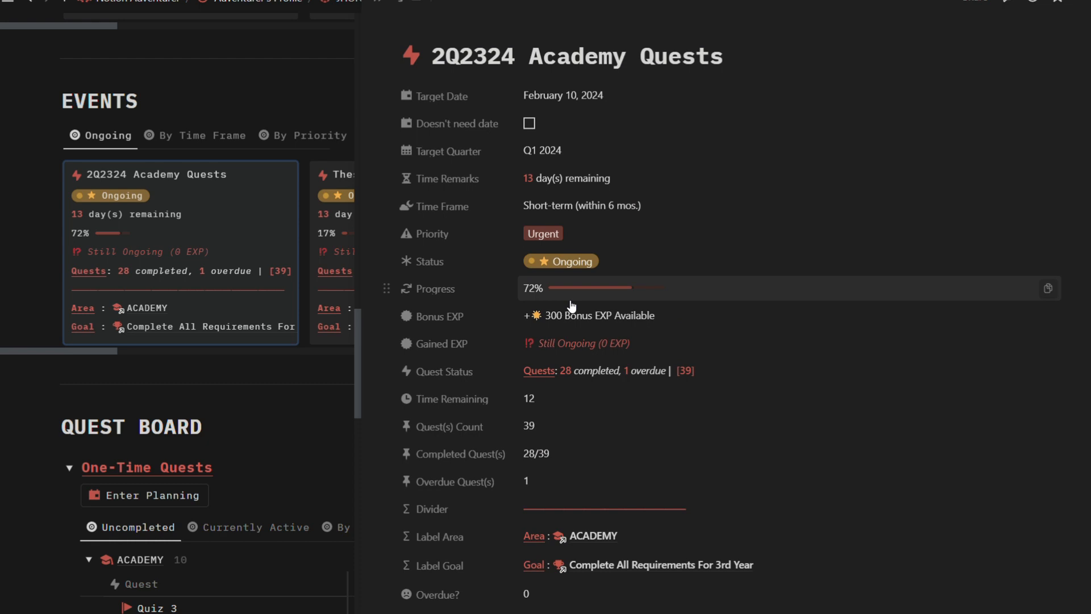
pyautogui.scroll(-2, 572, 306)
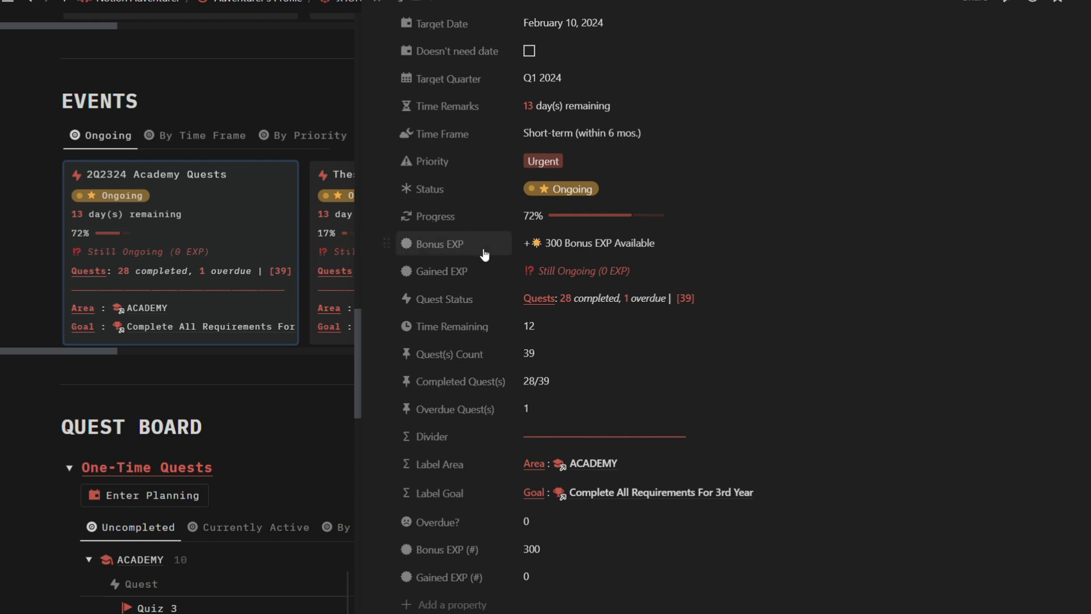
pyautogui.scroll(2, 502, 311)
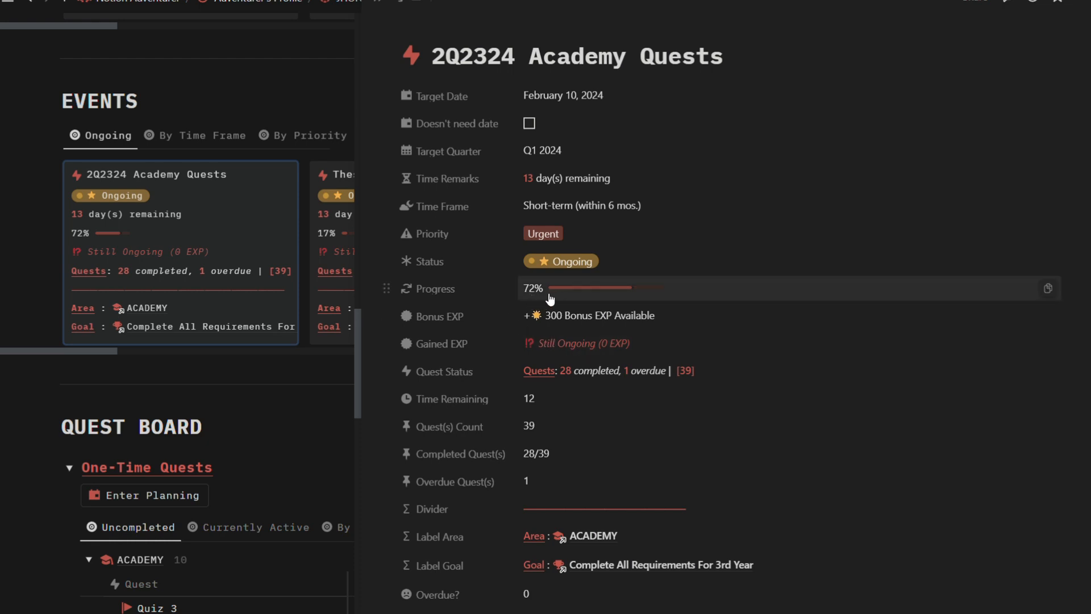
pyautogui.scroll(-1, 495, 357)
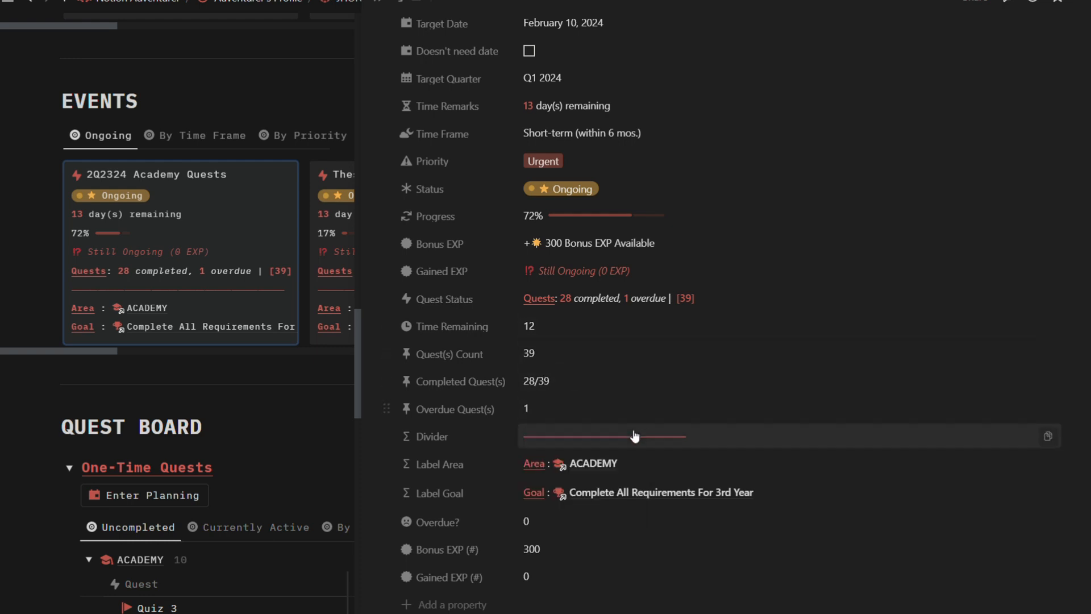
pyautogui.scroll(-1, 635, 436)
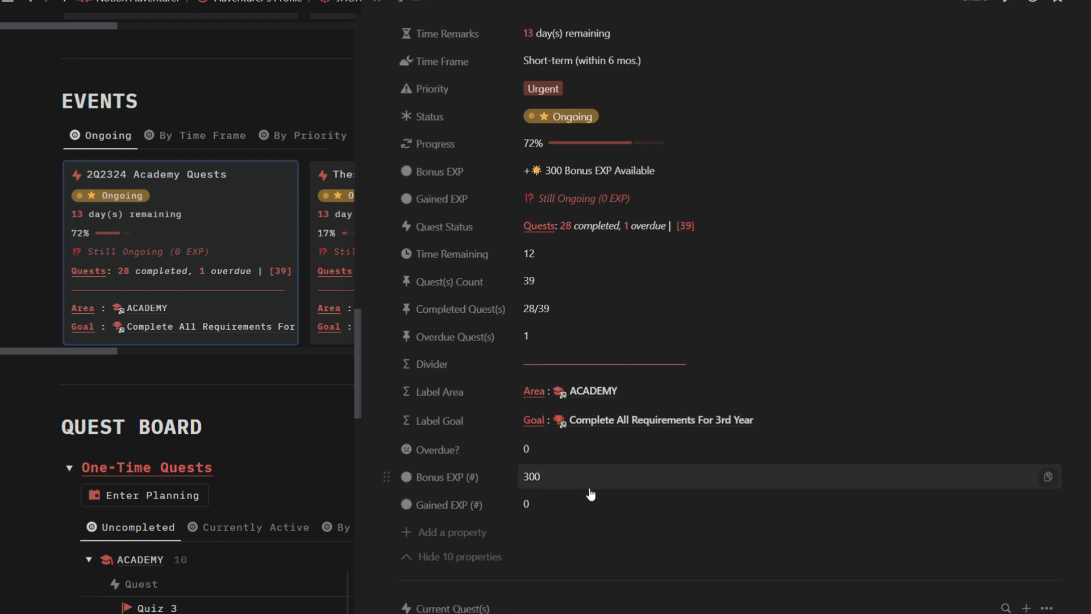
# Step: Try collapsing and expanding the event's 10 extra properties, leaving them hidden
pyautogui.click(494, 557)
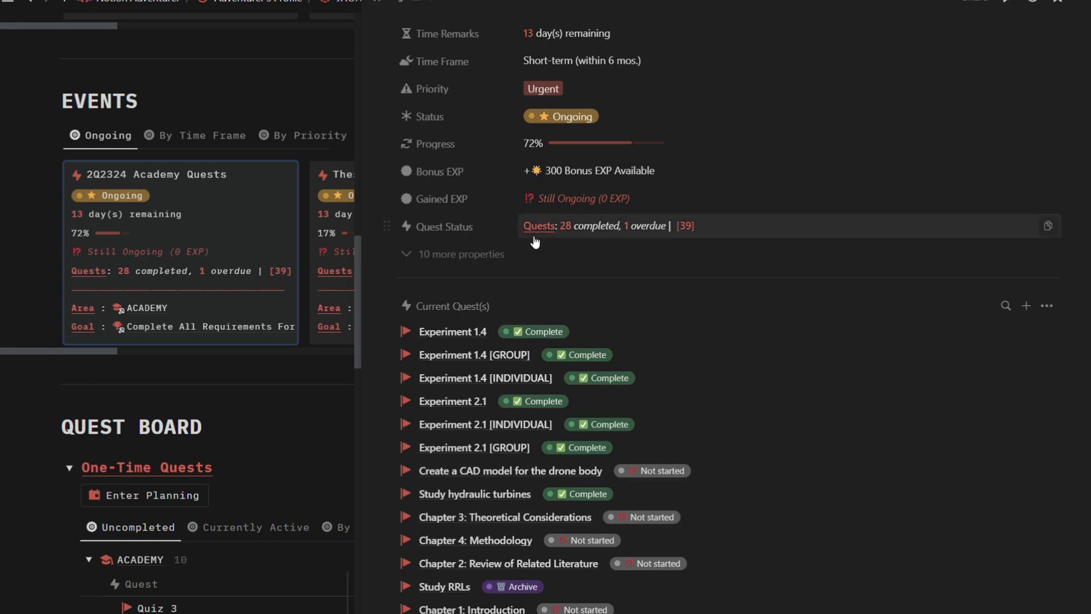
pyautogui.scroll(2, 565, 342)
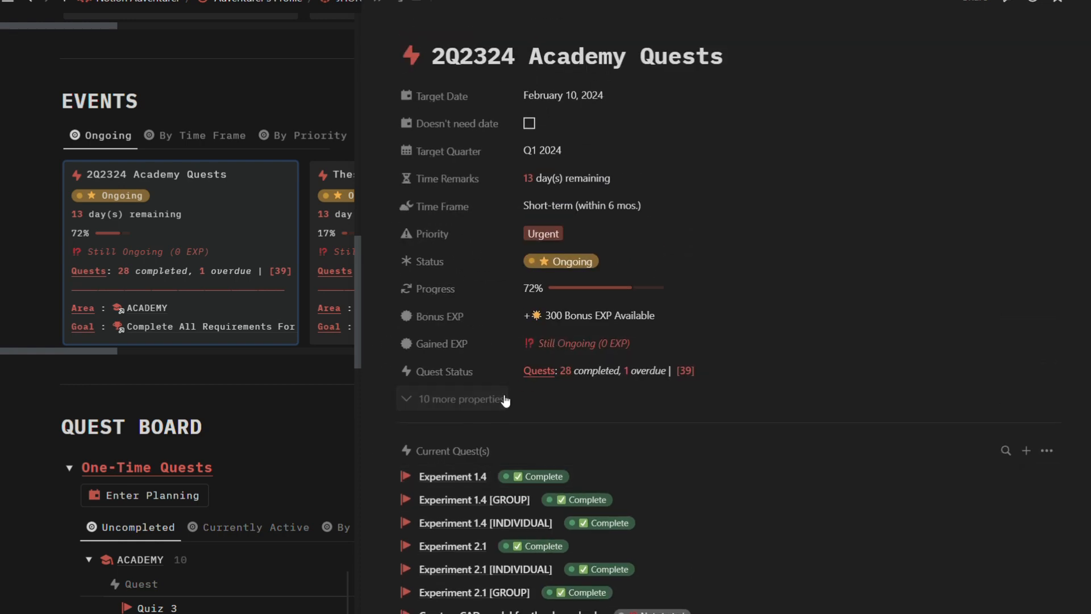
pyautogui.click(457, 399)
pyautogui.scroll(-2, 585, 262)
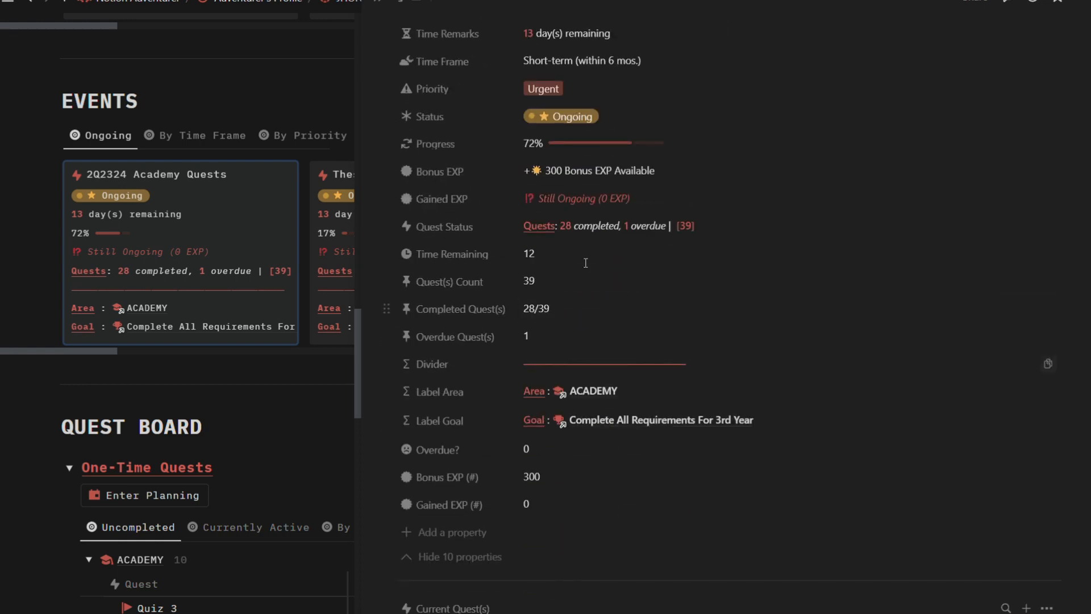
pyautogui.click(498, 560)
# Step: Look over the event's current quests and related areas, goals and profile, and close the event page
pyautogui.scroll(-7, 540, 368)
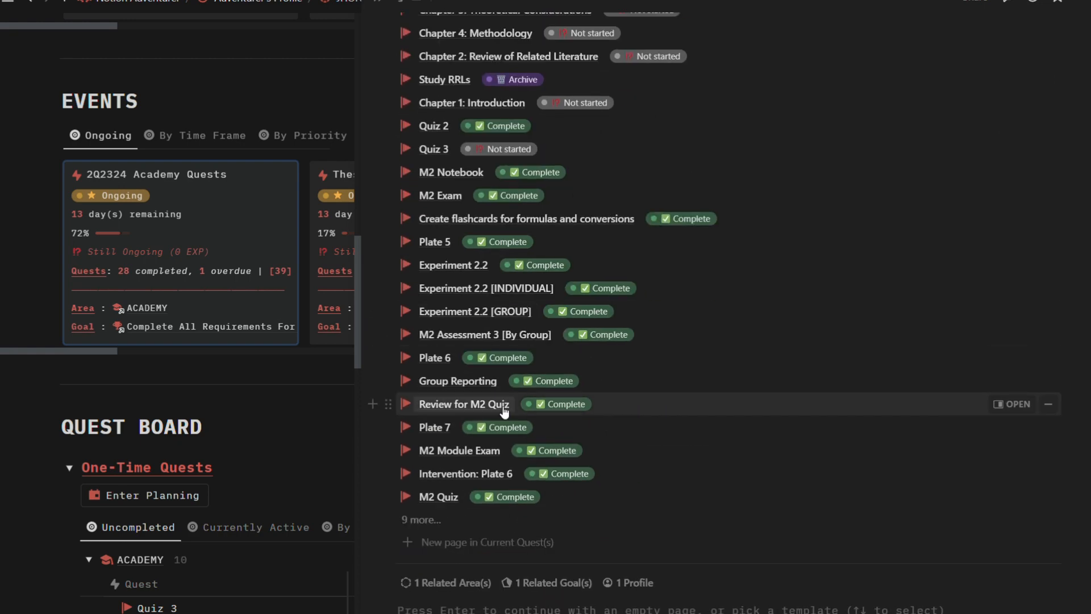
pyautogui.scroll(-3, 504, 411)
pyautogui.scroll(4, 493, 453)
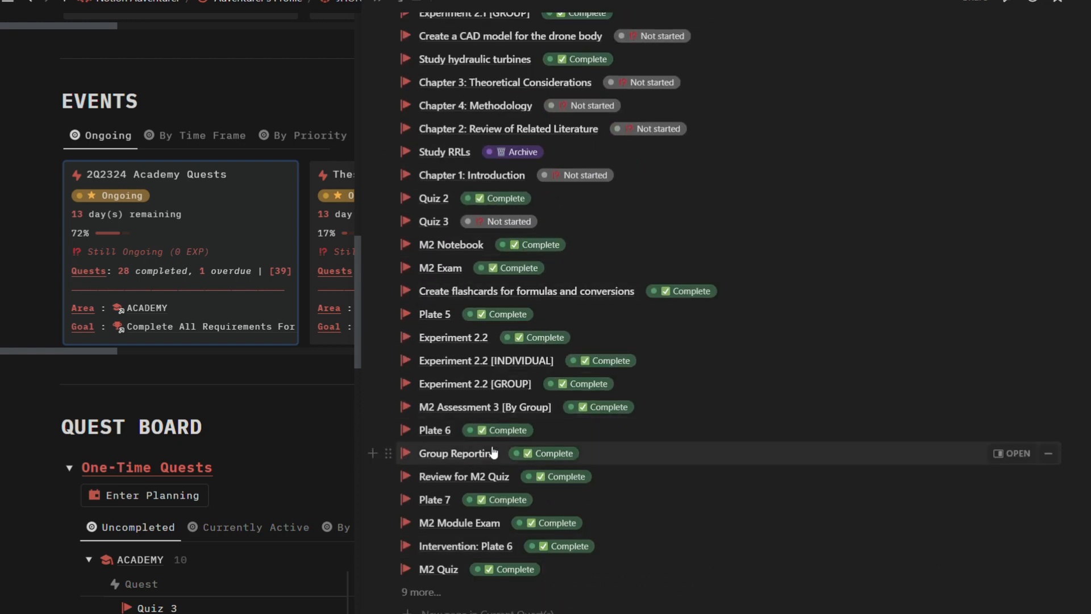
pyautogui.scroll(8, 493, 453)
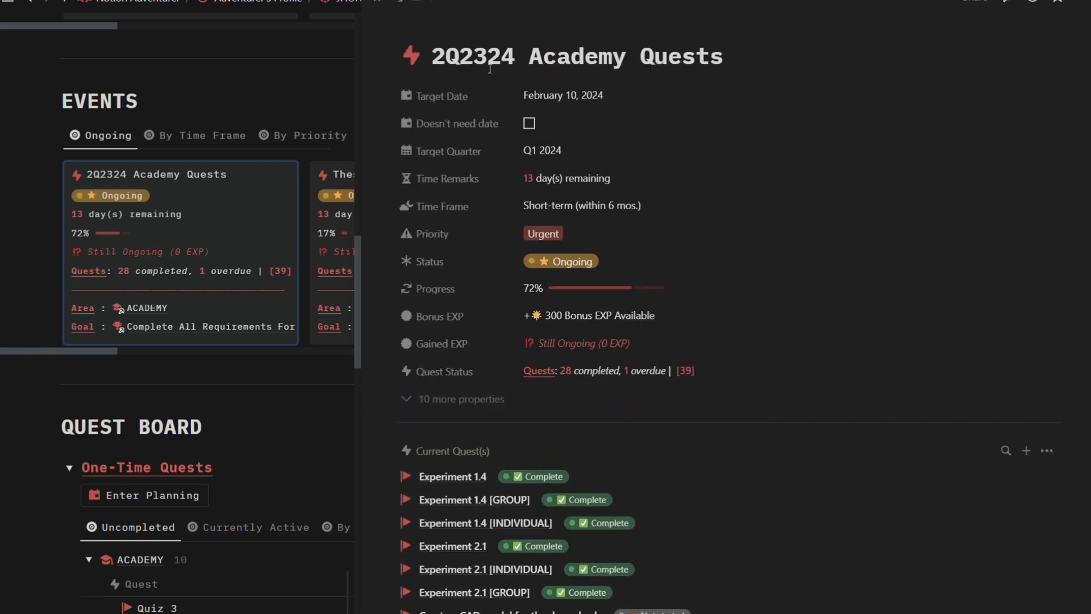
pyautogui.click(378, 2)
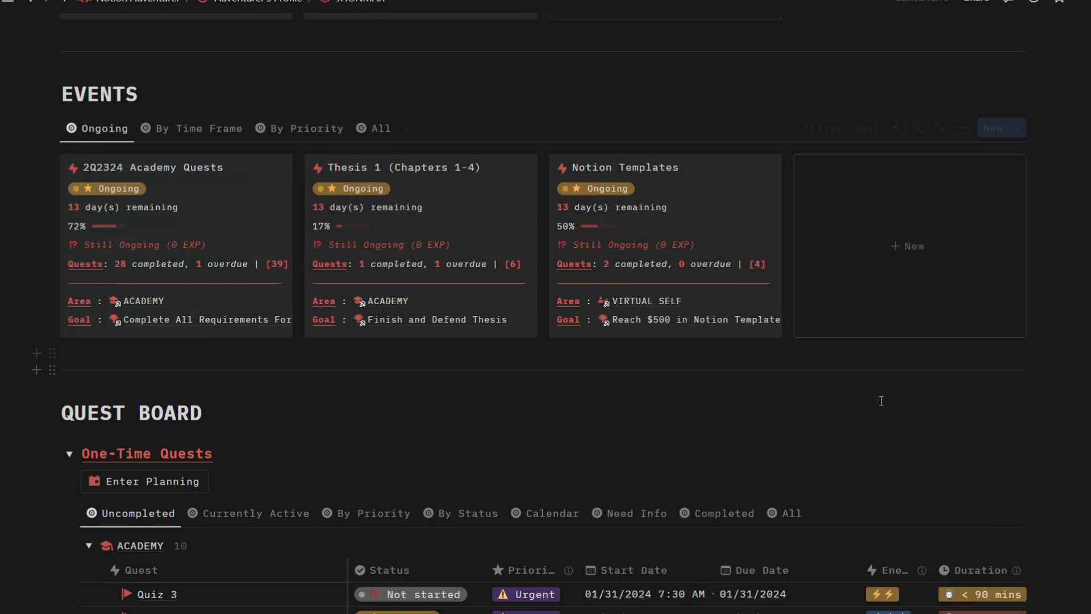
# Step: Look through the Events section's All, By Priority and By Time Frame views and return to the Ongoing view
pyautogui.scroll(8, 881, 411)
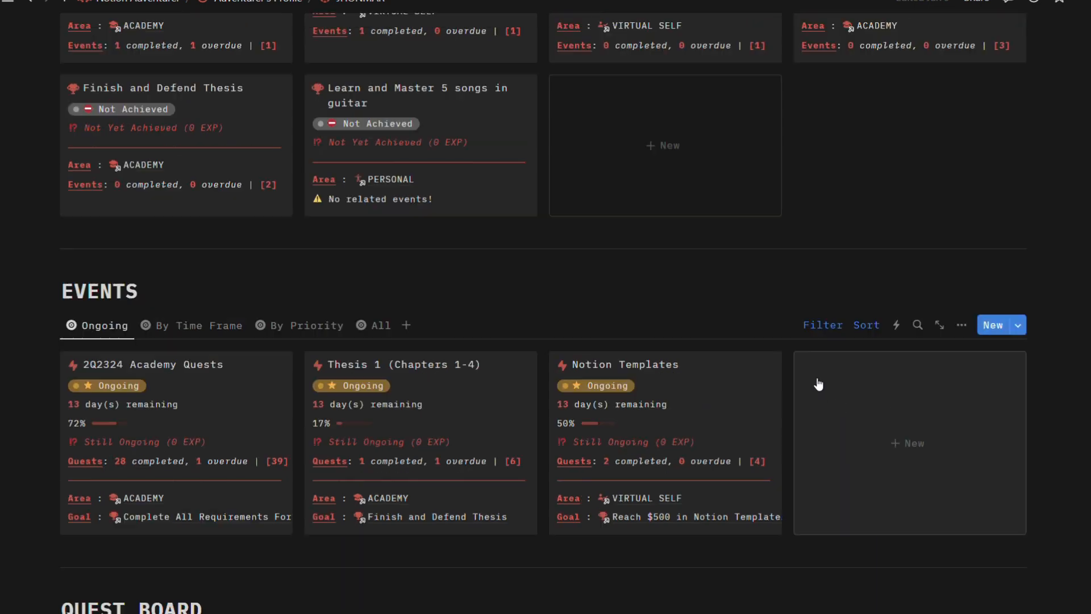
pyautogui.scroll(-5, 311, 164)
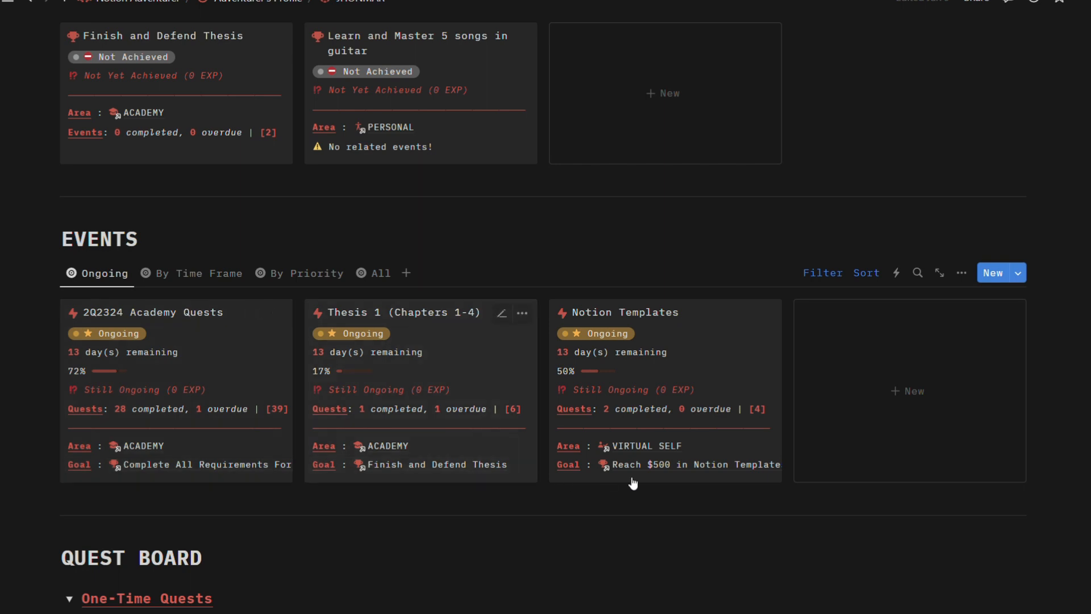
pyautogui.scroll(-3, 718, 515)
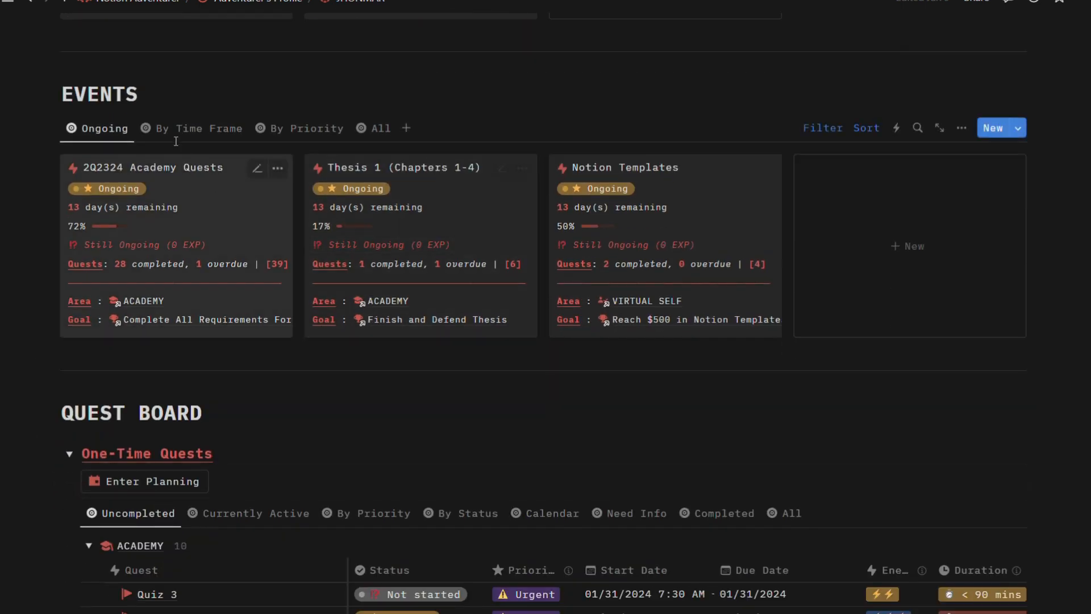
pyautogui.scroll(3, 162, 146)
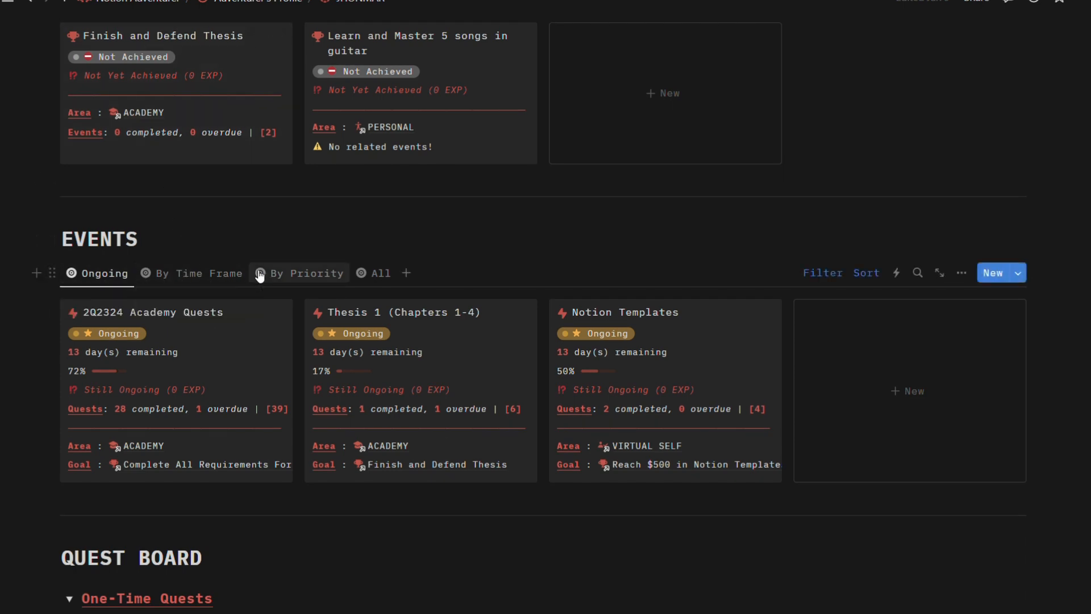
pyautogui.click(381, 274)
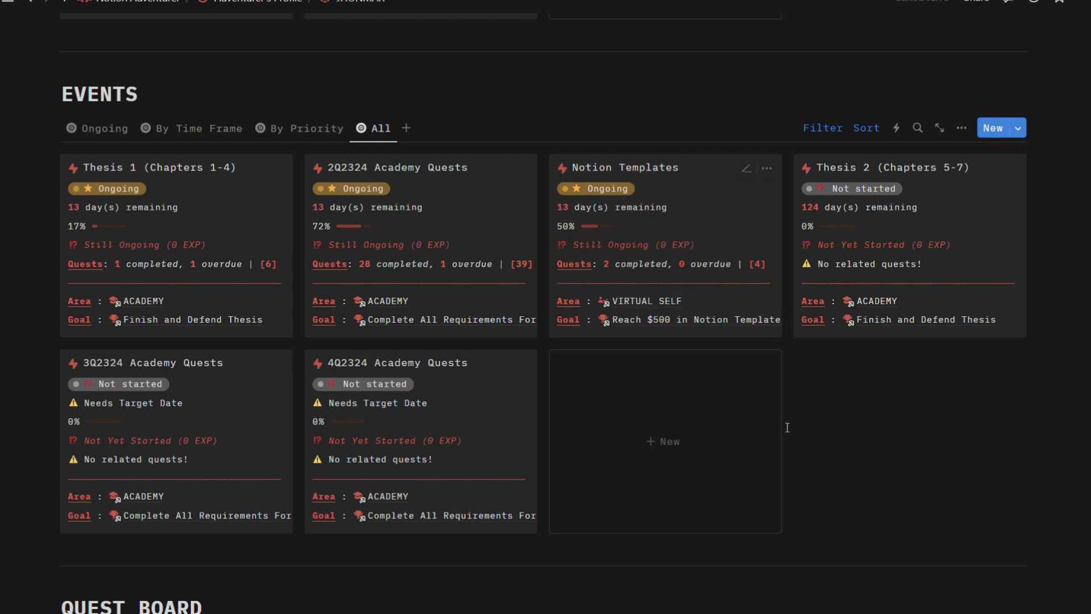
pyautogui.click(312, 130)
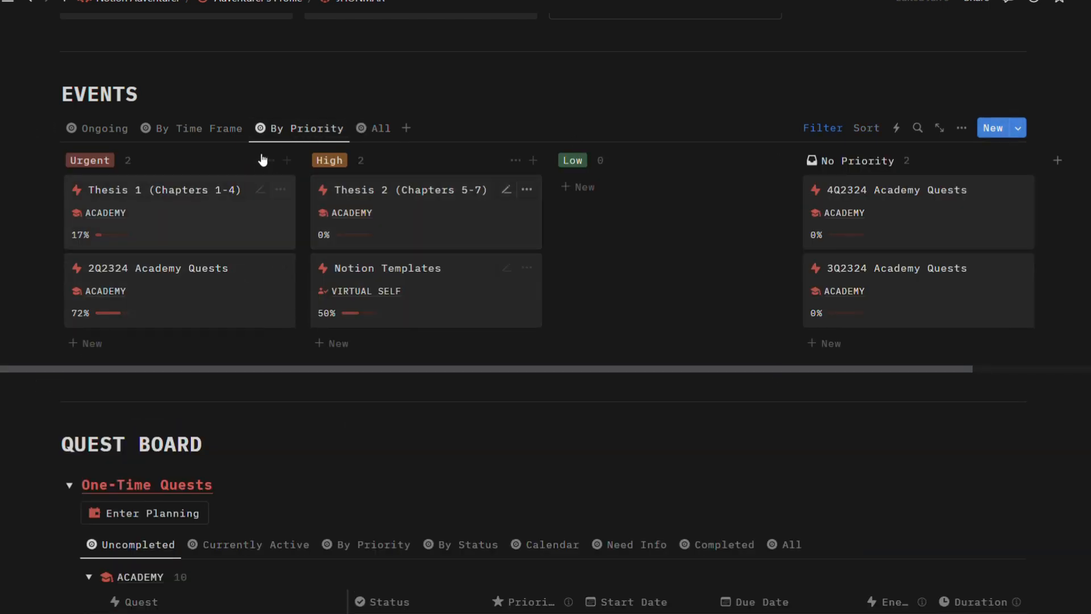
pyautogui.click(210, 128)
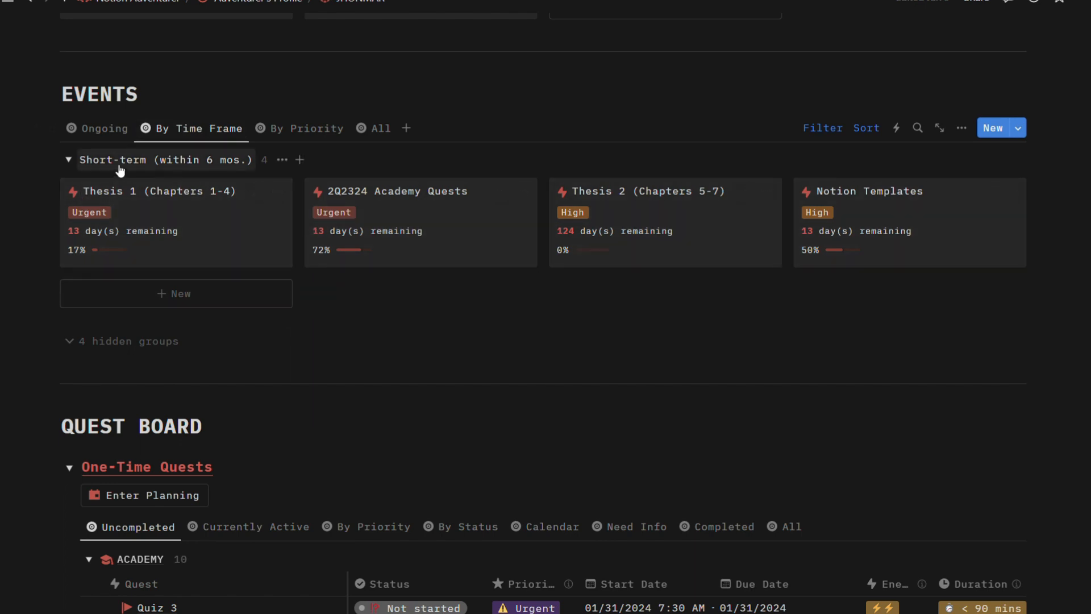
pyautogui.click(111, 129)
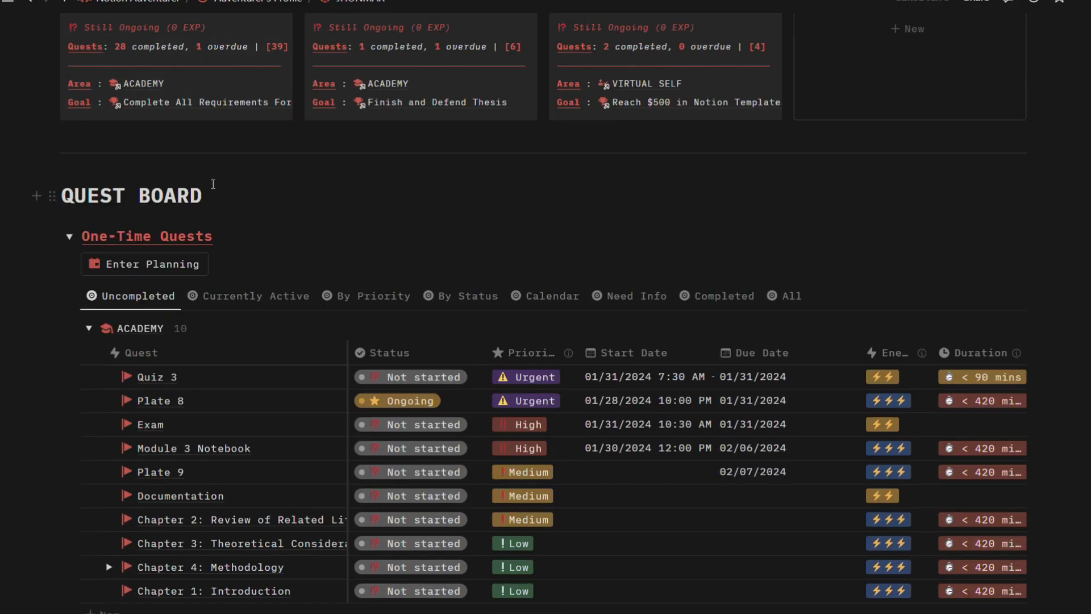
# Step: Review the uncompleted one-time quests by area and expand the sub-quests of Sell Notion Adventurer Template under VIRTUAL SELF
pyautogui.scroll(-2, 213, 184)
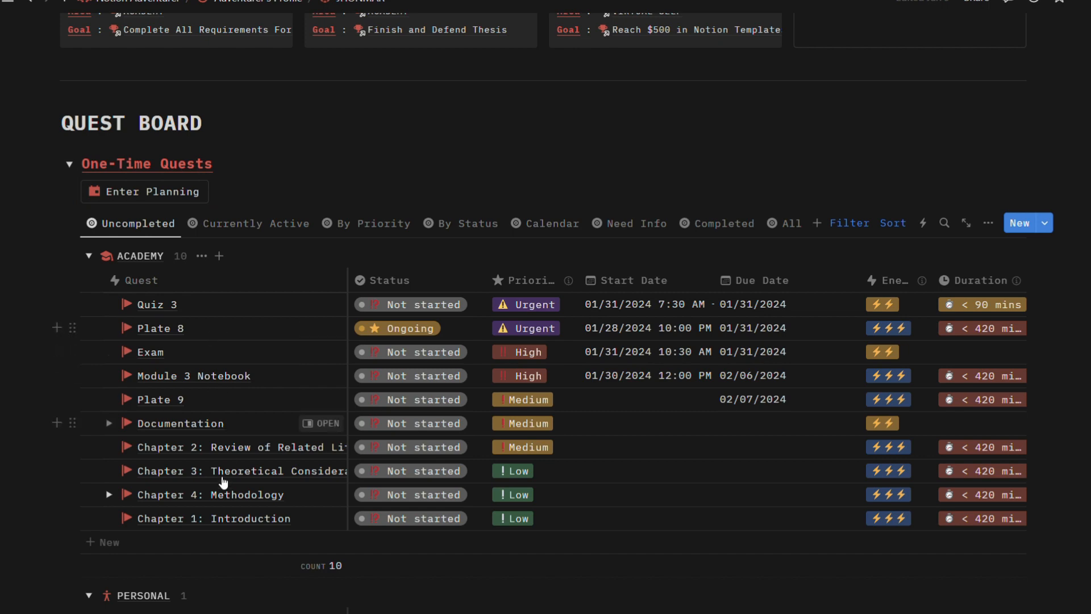
pyautogui.scroll(-3, 210, 353)
pyautogui.scroll(-1, 209, 353)
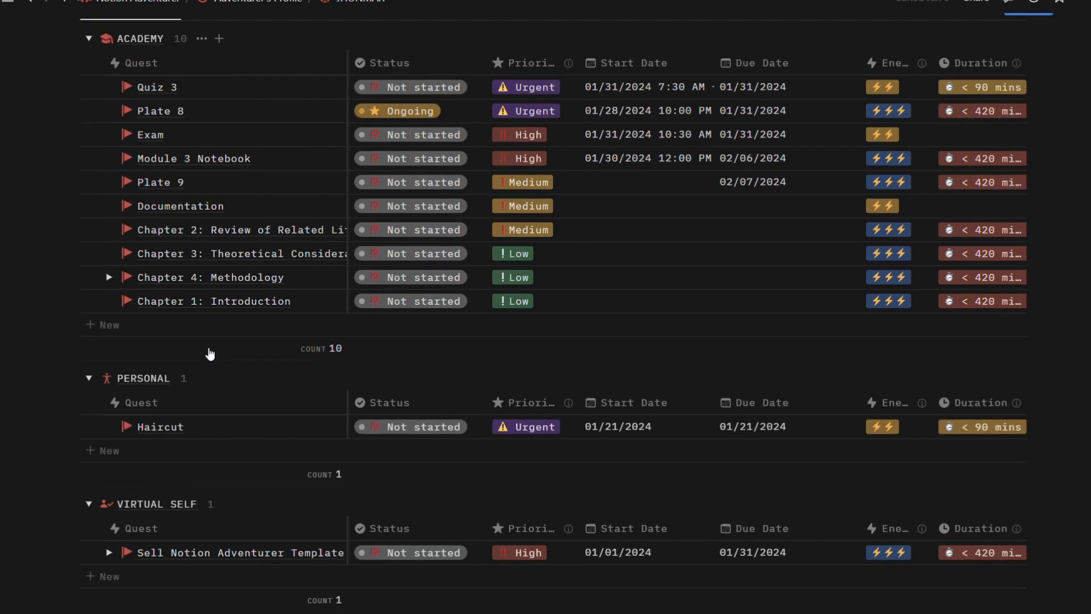
pyautogui.scroll(3, 209, 353)
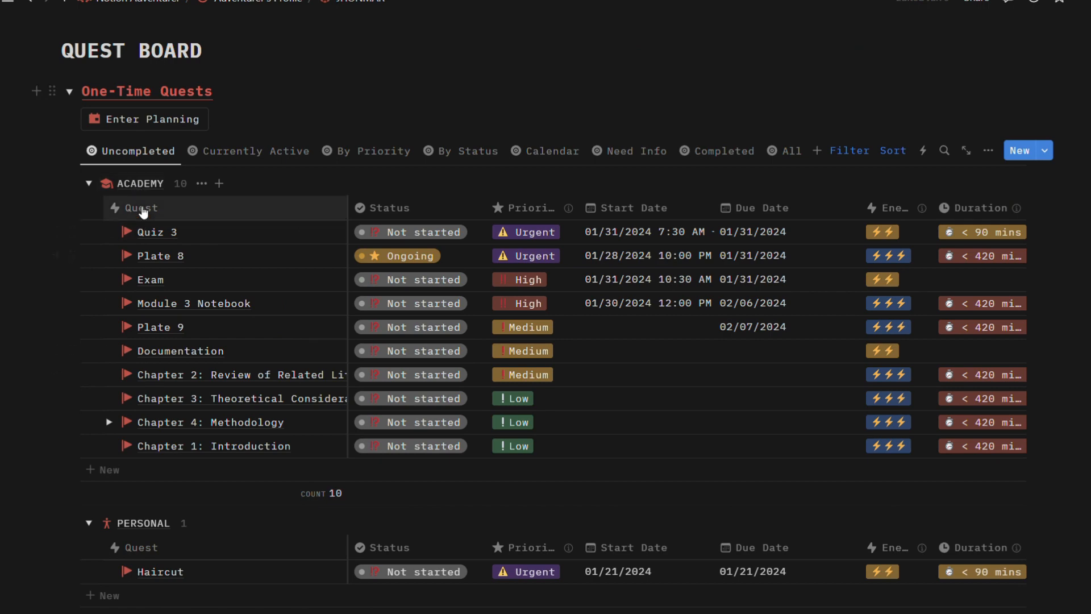
pyautogui.scroll(-4, 194, 499)
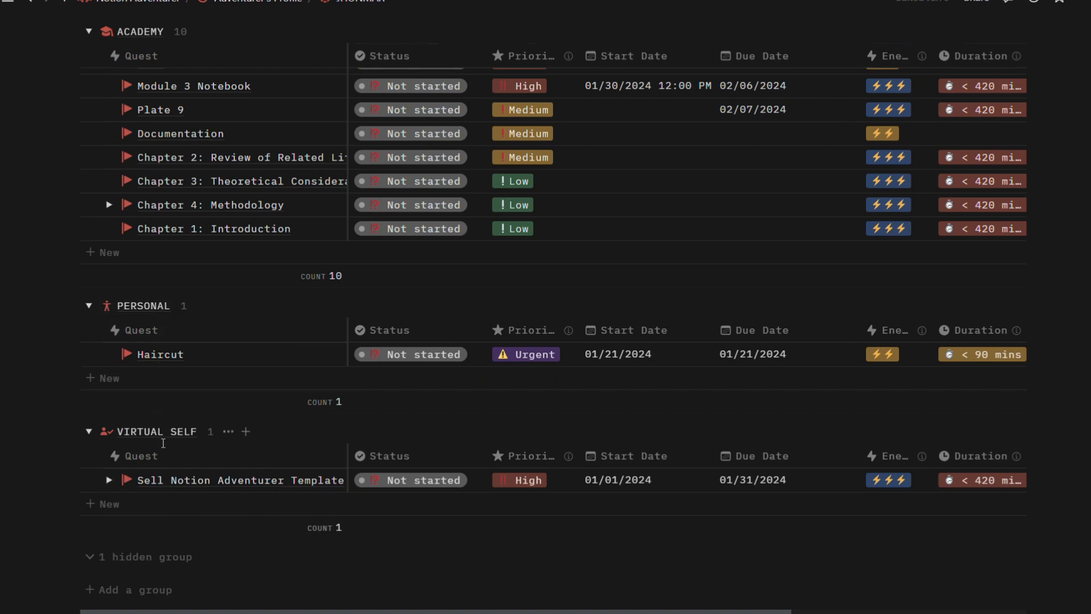
pyautogui.click(109, 480)
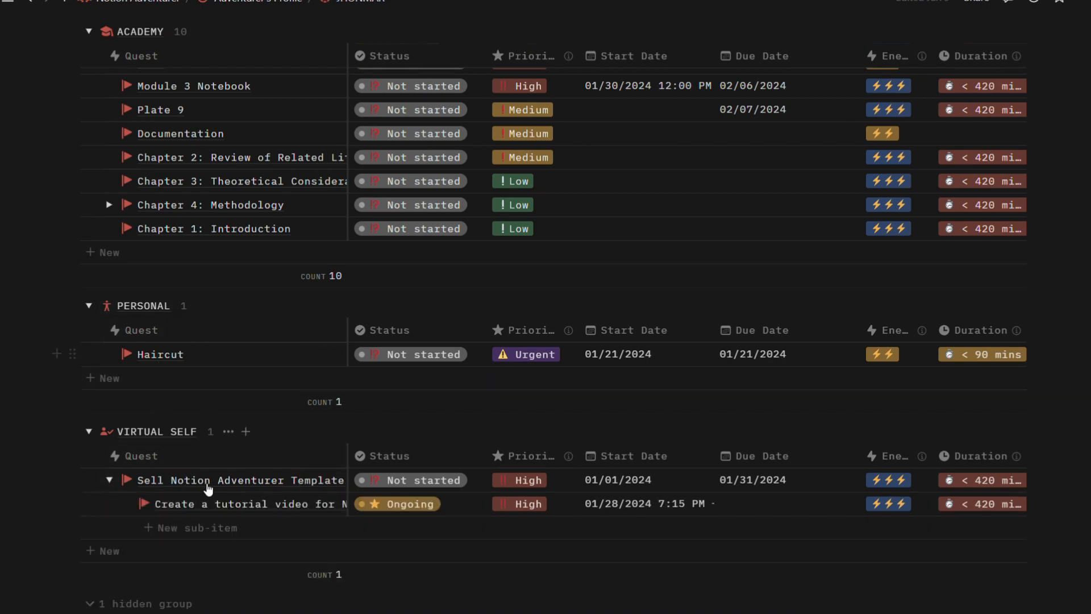
# Step: Expand the sub-quests of Chapter 4: Methodology in the ACADEMY group
pyautogui.scroll(3, 208, 488)
pyautogui.scroll(-4, 208, 488)
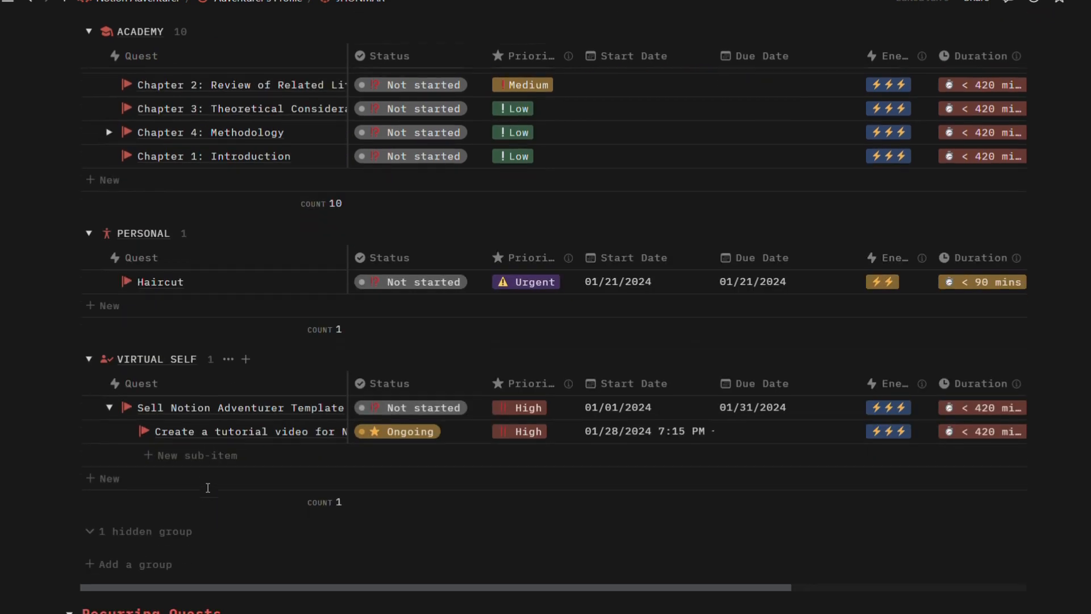
pyautogui.scroll(3, 141, 481)
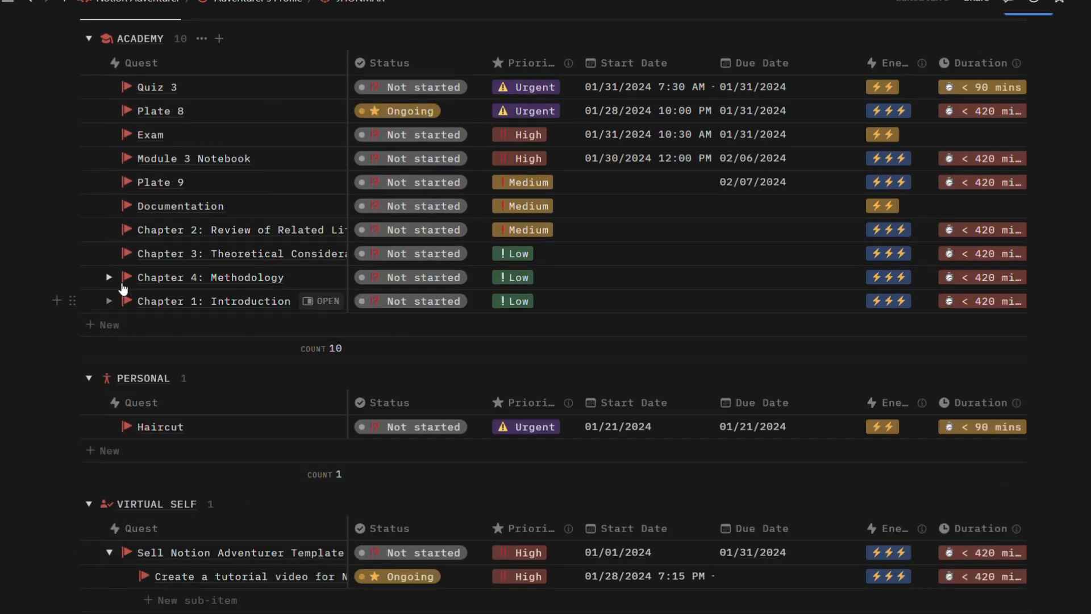
pyautogui.scroll(2, 123, 288)
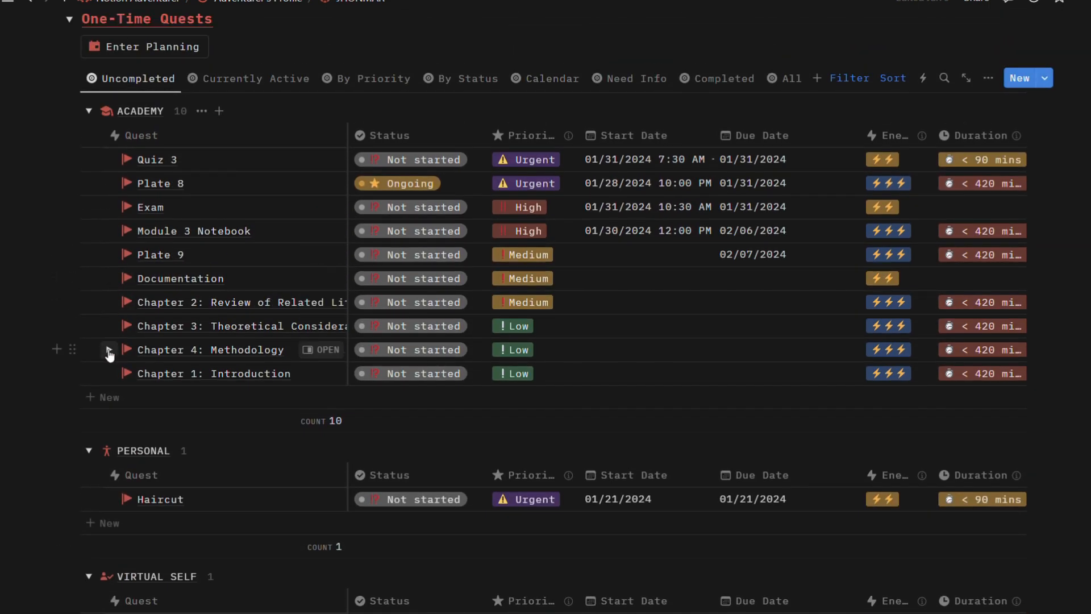
pyautogui.click(109, 350)
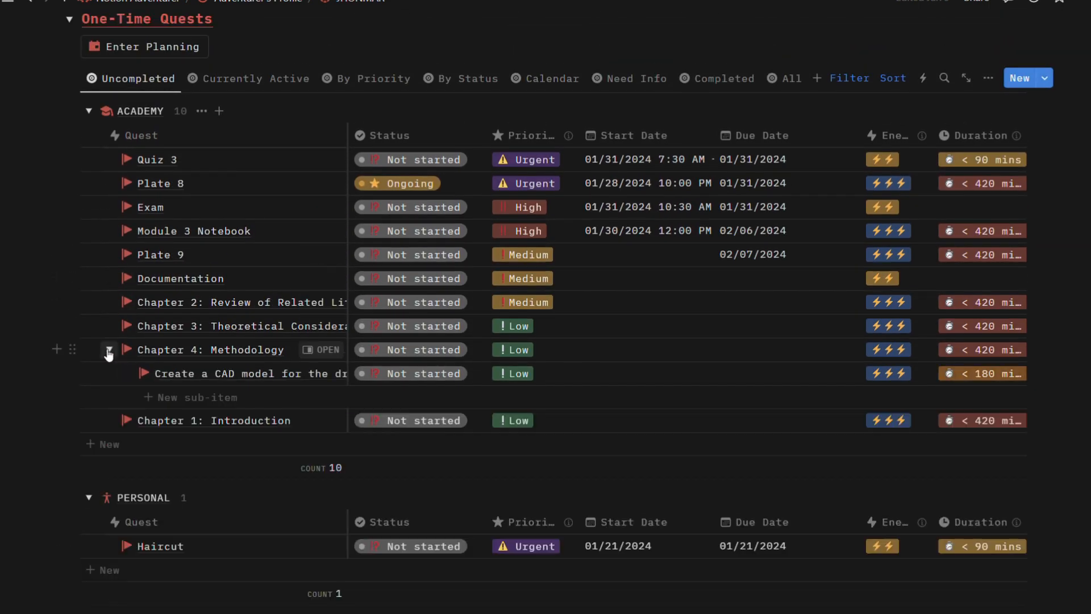
# Step: Try the Show sub-items in view setting on the Uncompleted quests view, switch it back, and close the view options
pyautogui.click(989, 78)
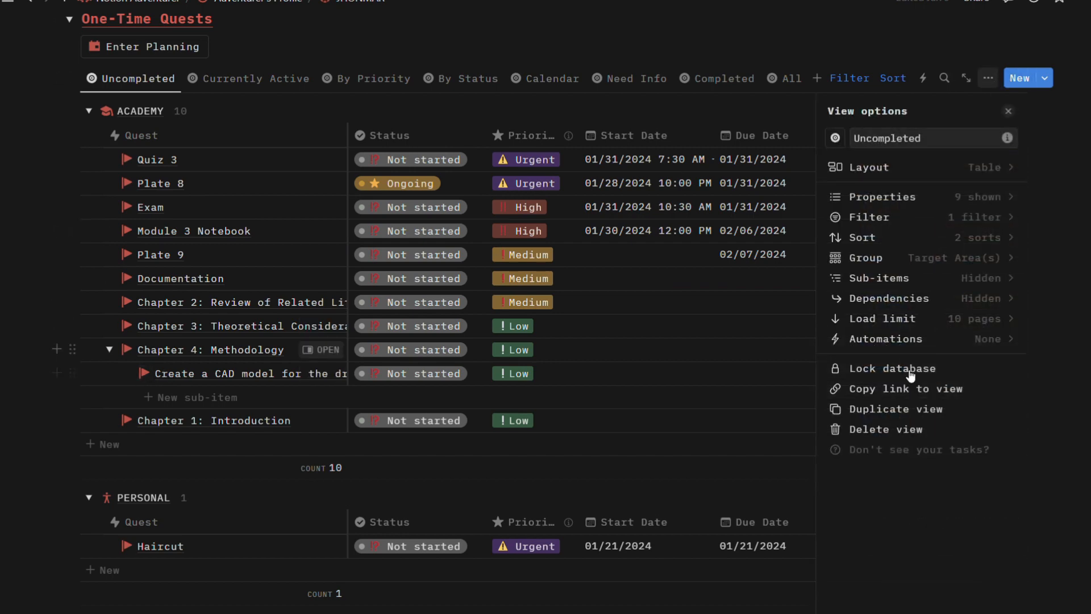
pyautogui.click(916, 282)
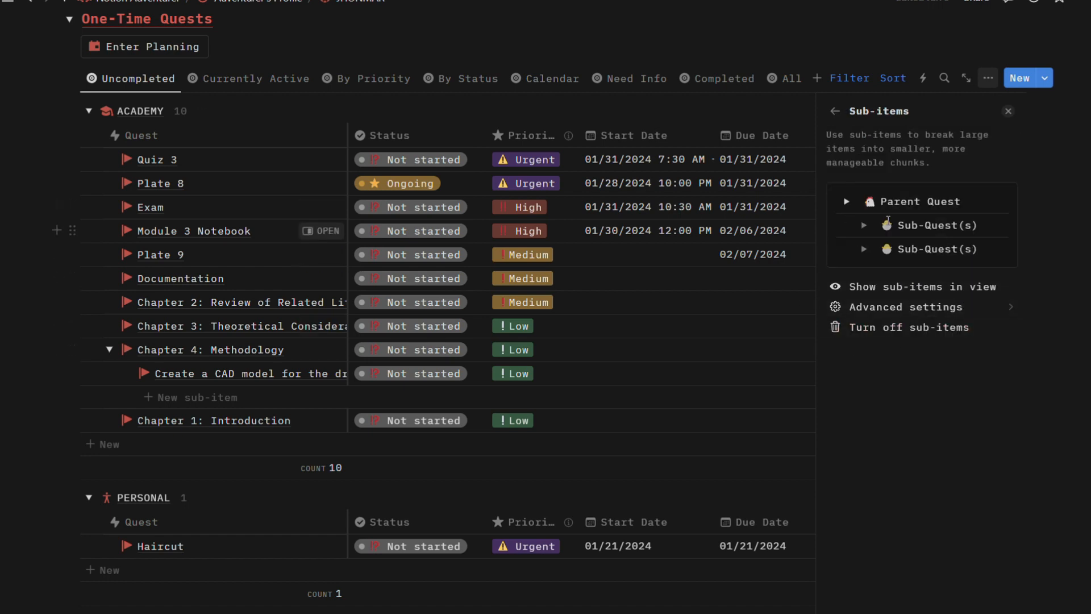
pyautogui.click(905, 286)
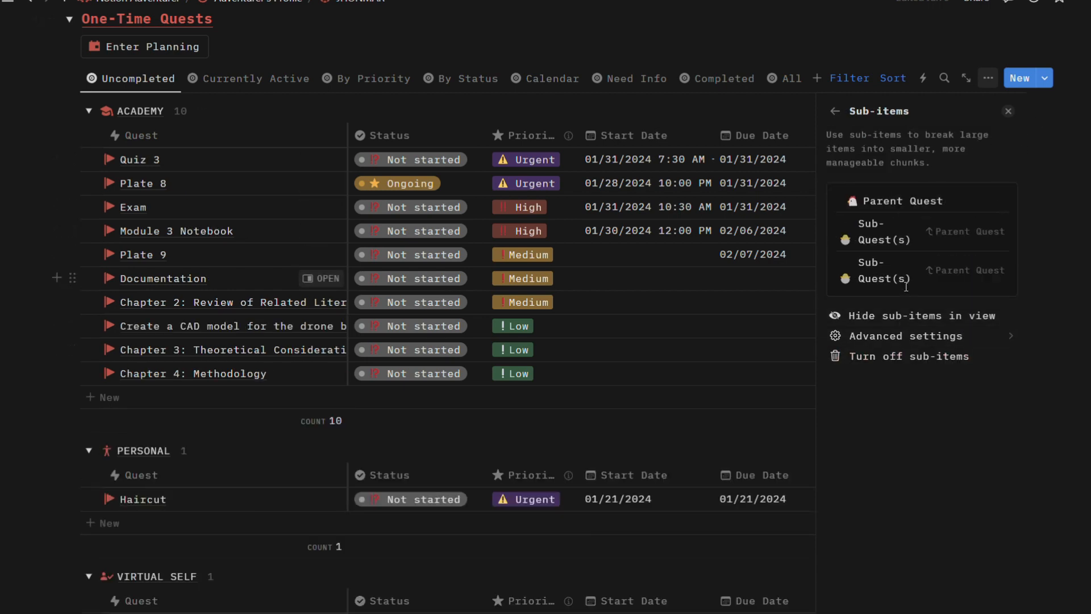
pyautogui.click(896, 317)
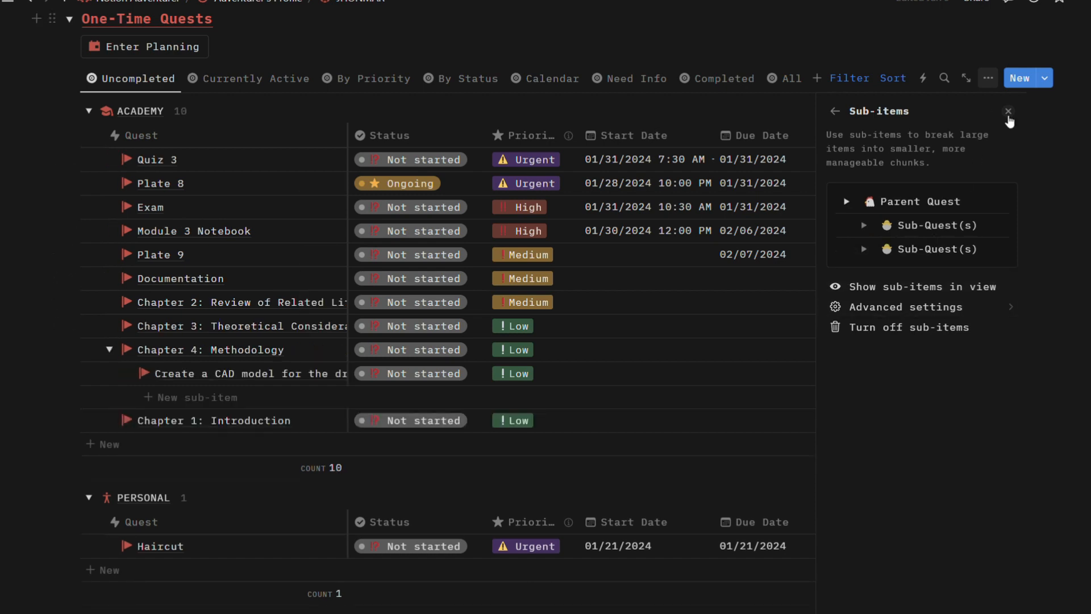
pyautogui.click(1007, 111)
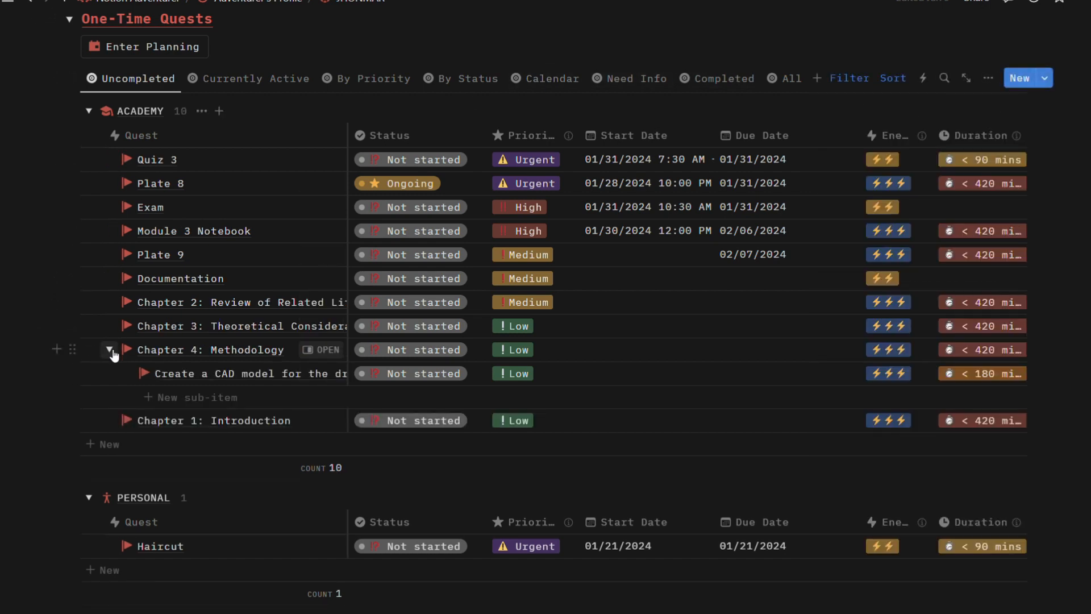
# Step: Collapse and re-expand the sub-quests of Chapter 4: Methodology, and look across the Uncompleted table's columns as far as Notes
pyautogui.click(109, 350)
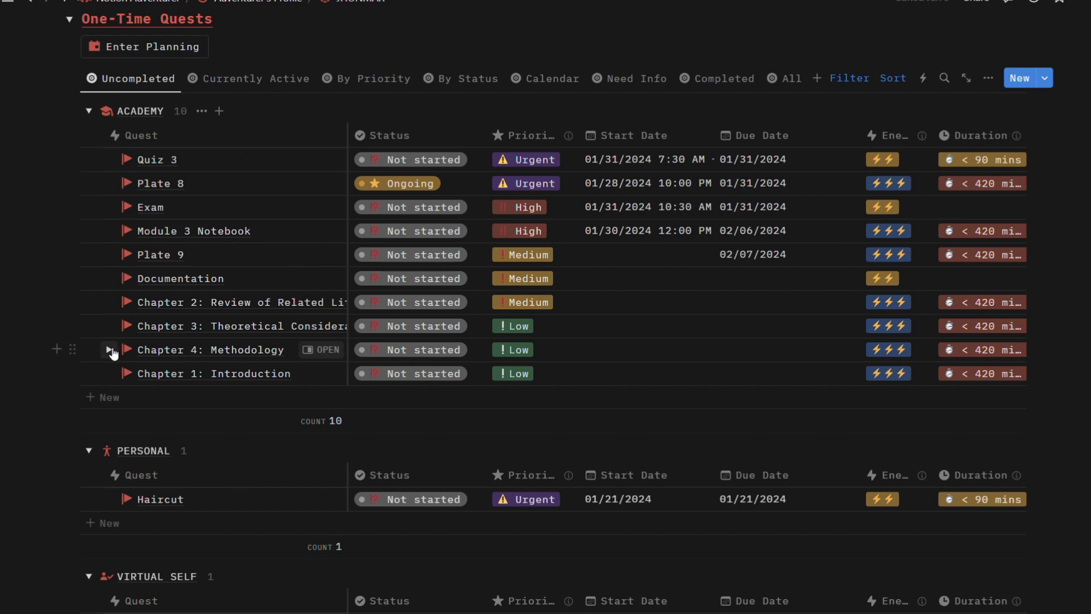
pyautogui.click(109, 349)
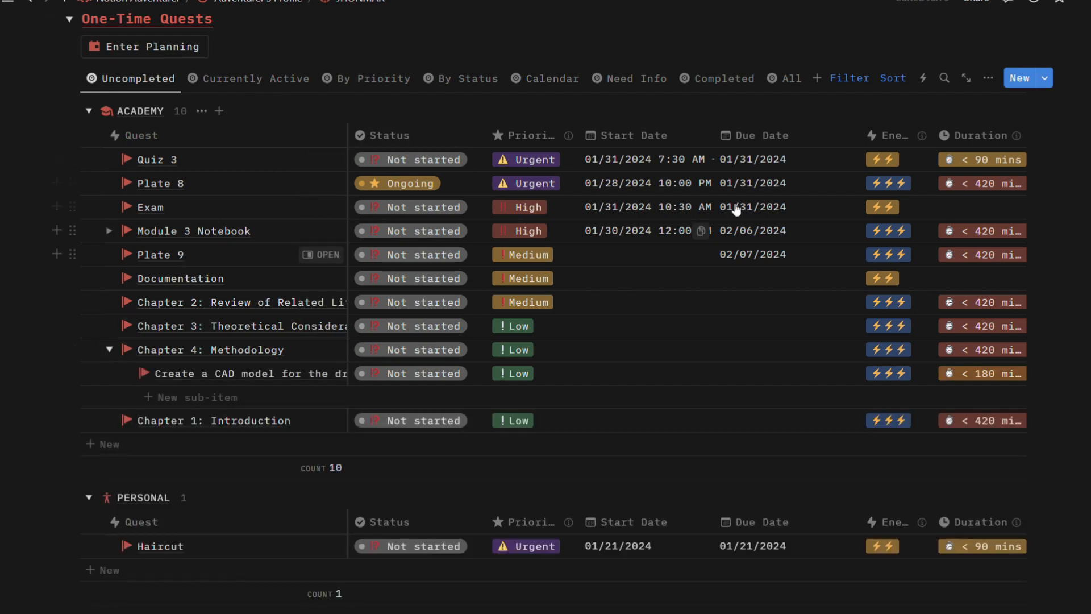
pyautogui.scroll(2, 512, 267)
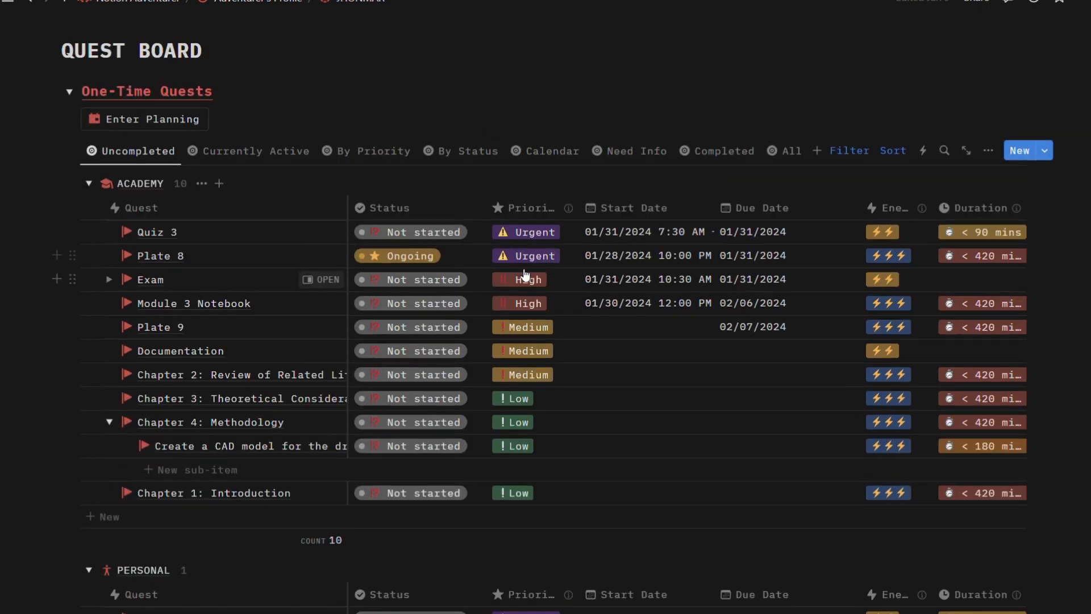
pyautogui.hscroll(5, 563, 326)
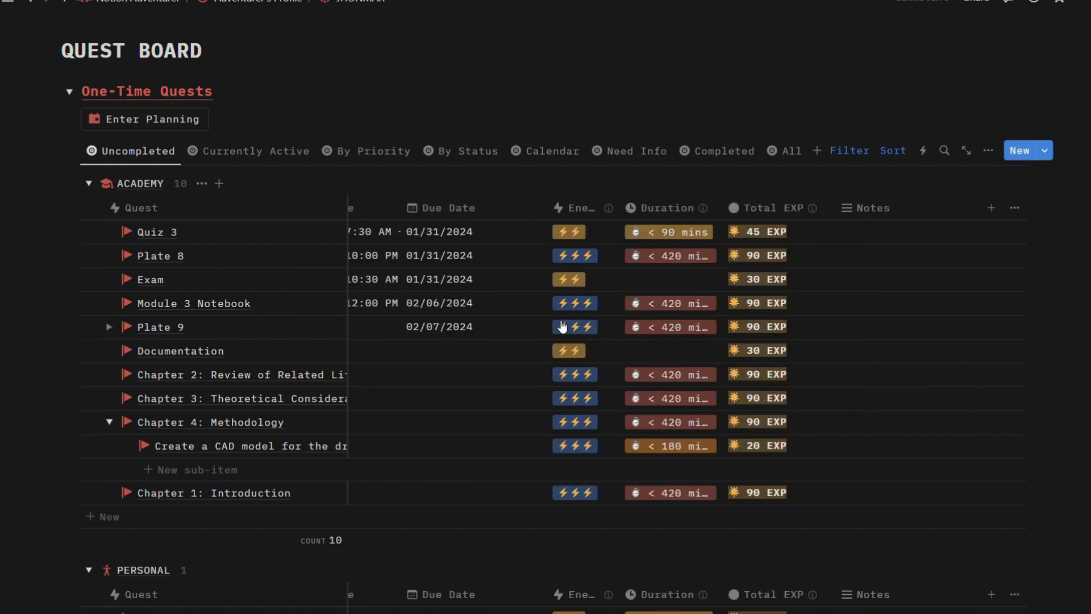
pyautogui.hscroll(-5, 562, 326)
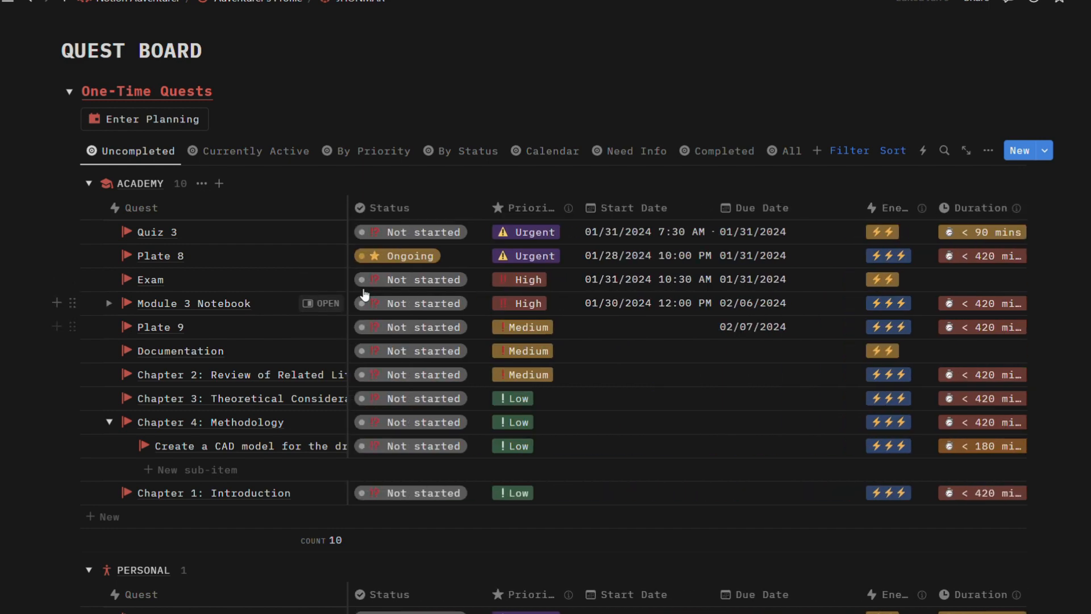
# Step: Examine the Status, Priority, date, Energy, Duration and Total EXP columns of the uncompleted ACADEMY quests
pyautogui.scroll(-2, 295, 278)
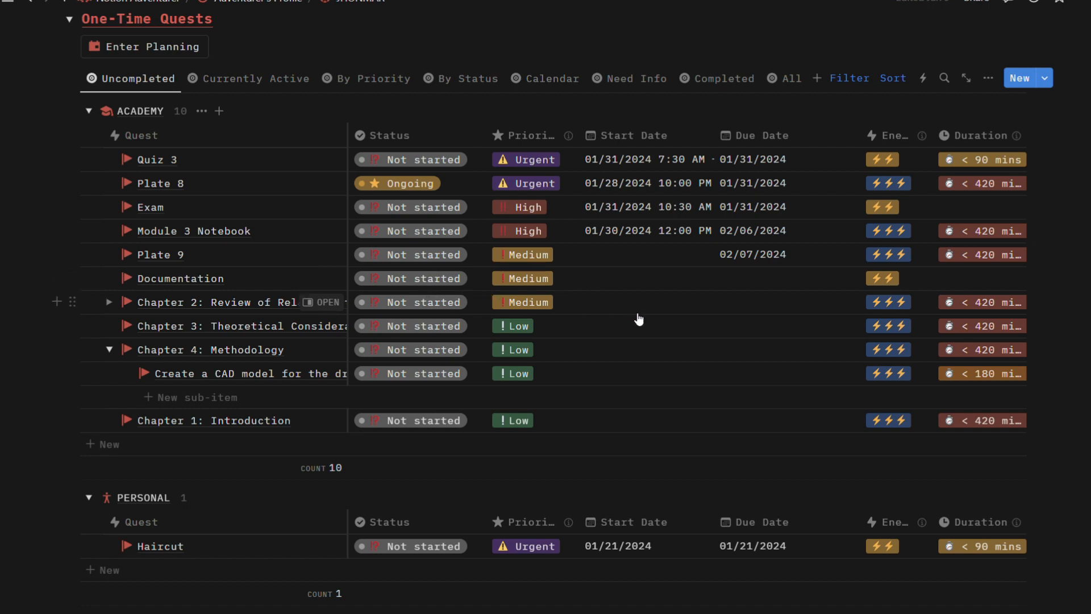
pyautogui.hscroll(3, 786, 292)
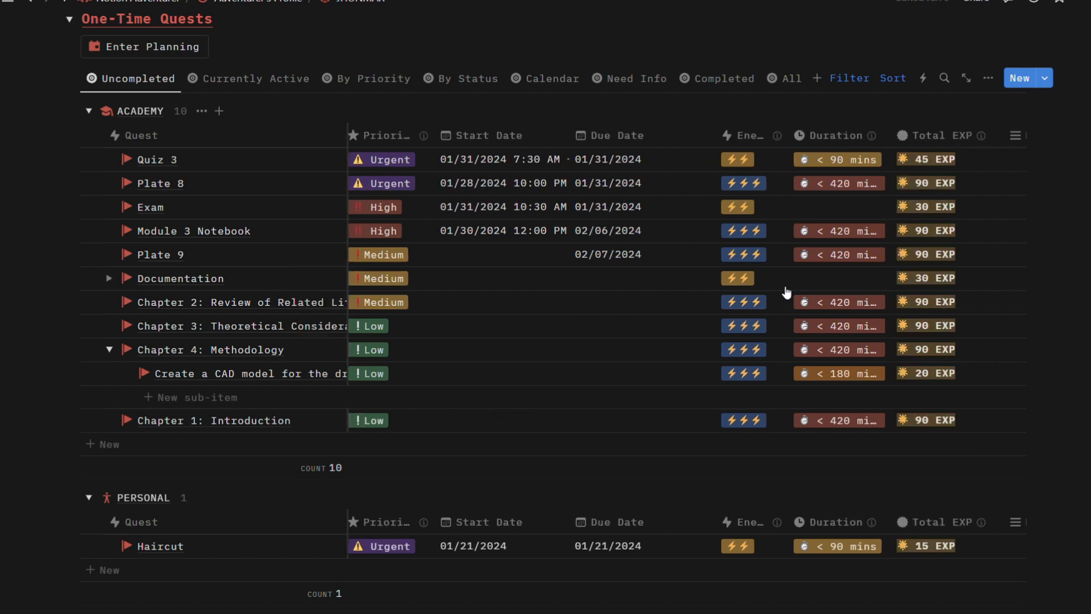
pyautogui.hscroll(2, 786, 292)
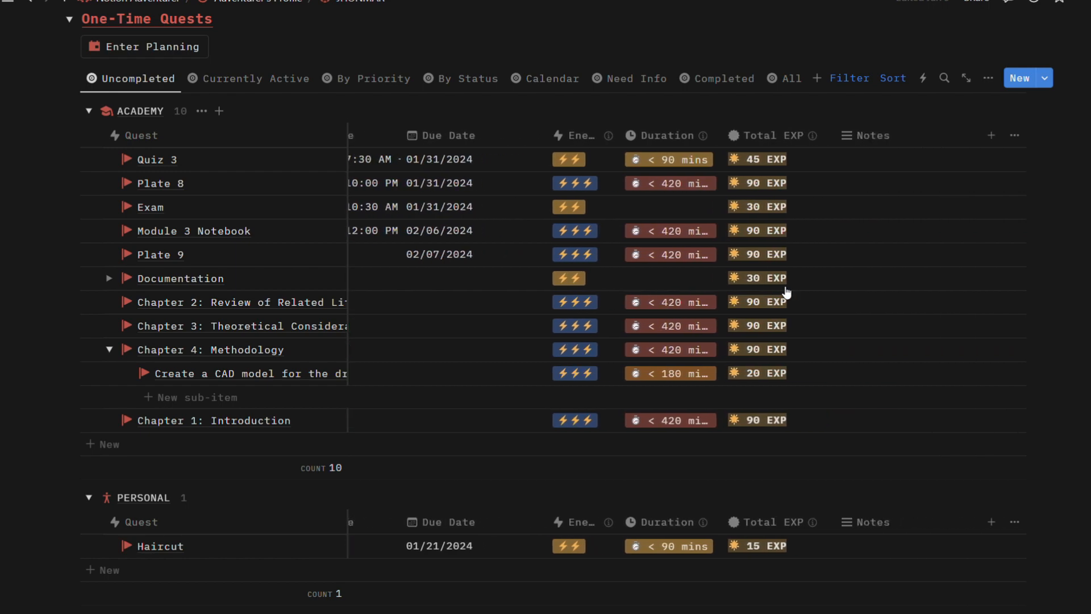
pyautogui.hscroll(-3, 786, 292)
pyautogui.hscroll(4, 786, 292)
pyautogui.hscroll(-3, 786, 292)
pyautogui.hscroll(-2, 786, 292)
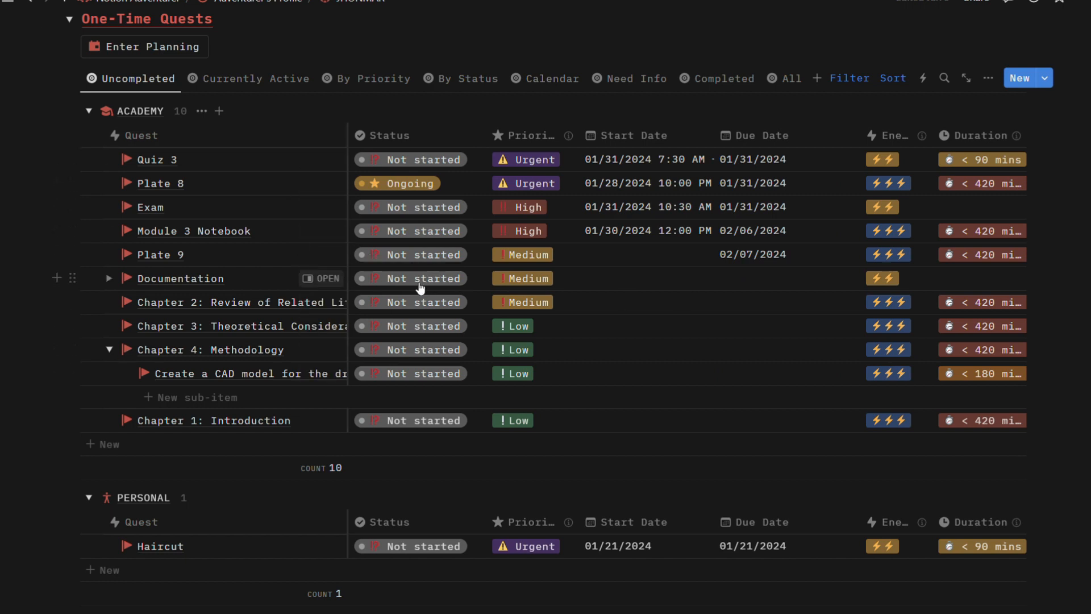
pyautogui.hscroll(2, 421, 286)
pyautogui.hscroll(2, 421, 286)
pyautogui.hscroll(-3, 421, 285)
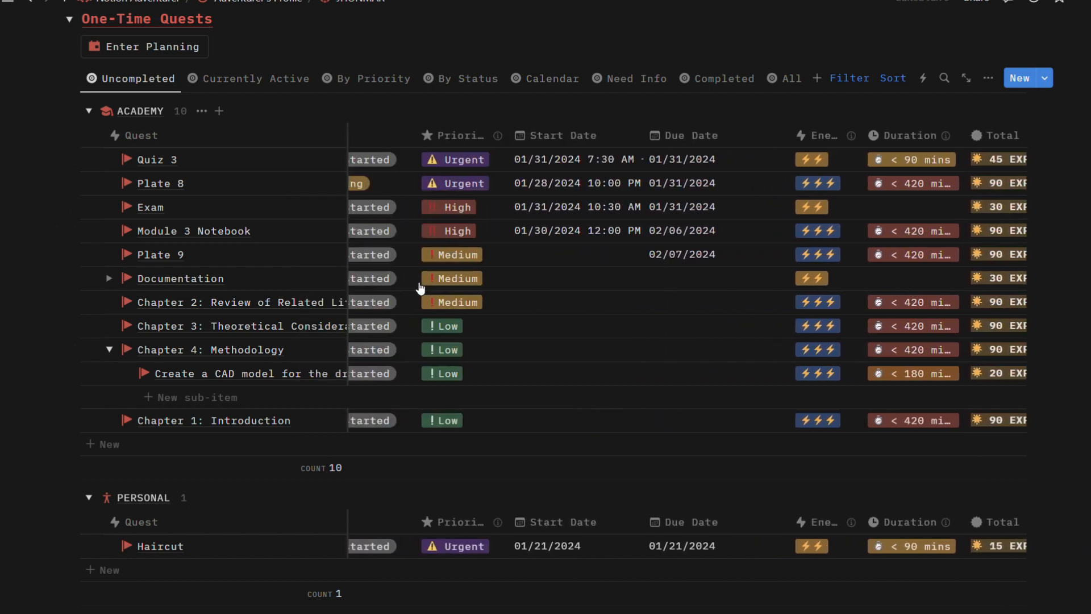
pyautogui.hscroll(-1, 420, 285)
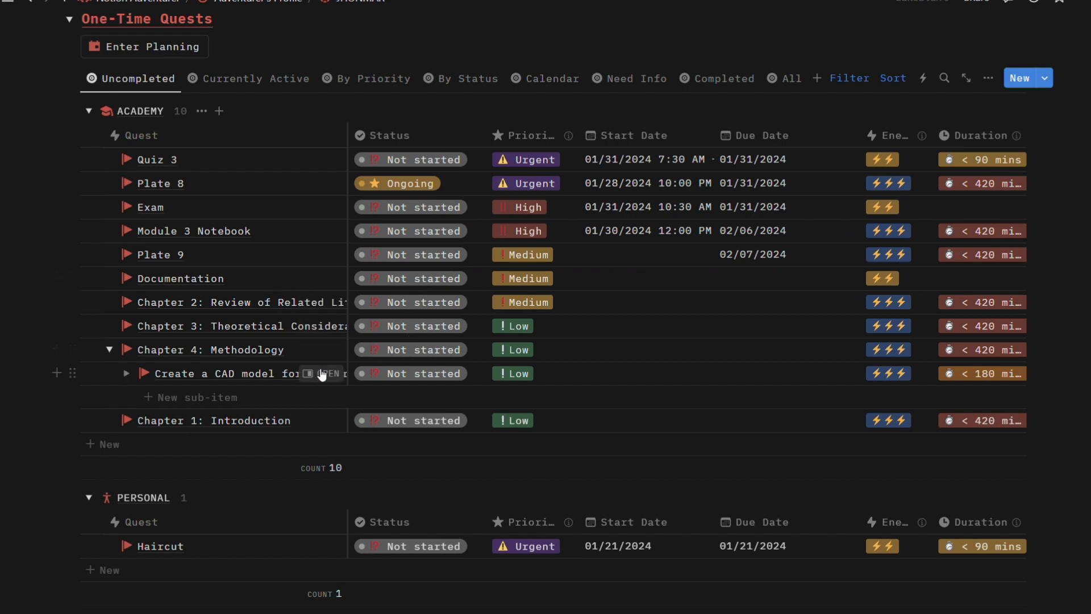
pyautogui.hscroll(3, 417, 336)
pyautogui.hscroll(-3, 417, 336)
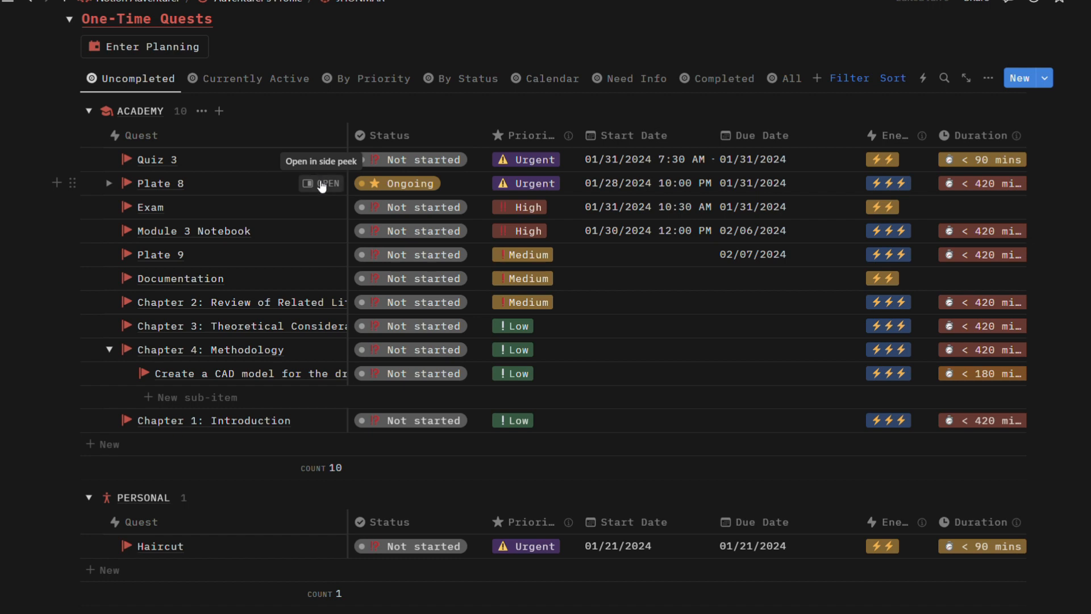
# Step: Open the Plate 8 quest in side peek, show its hidden properties and review the full property list
pyautogui.click(313, 181)
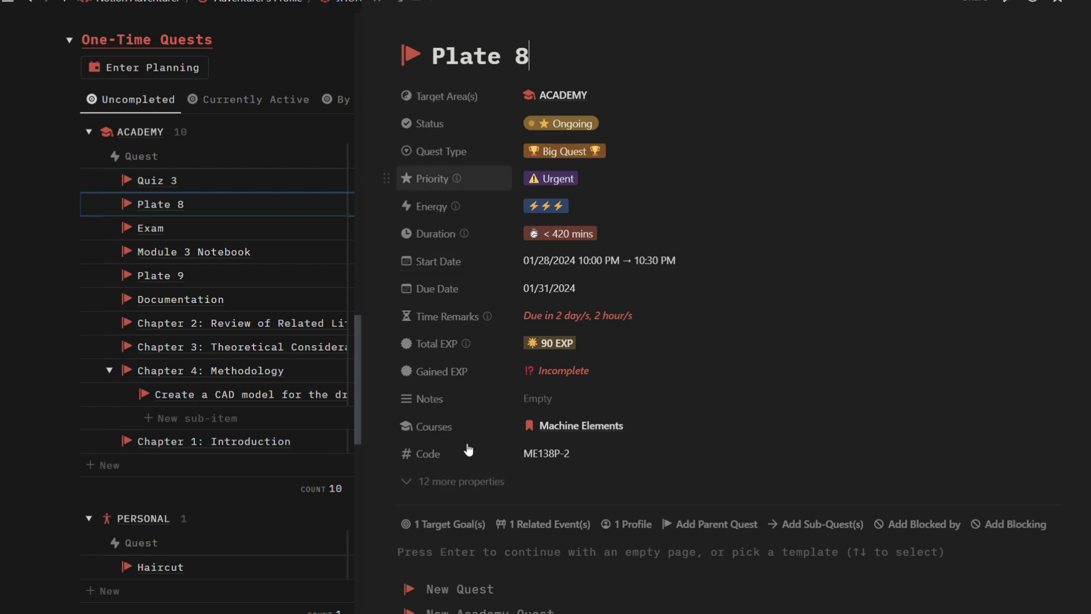
pyautogui.click(470, 488)
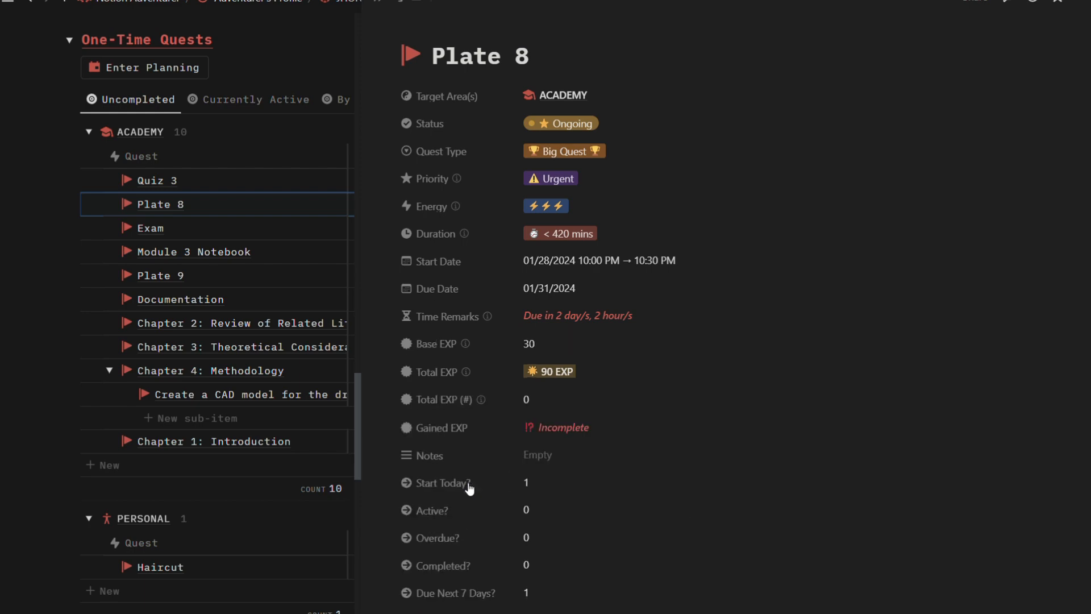
pyautogui.scroll(-5, 499, 394)
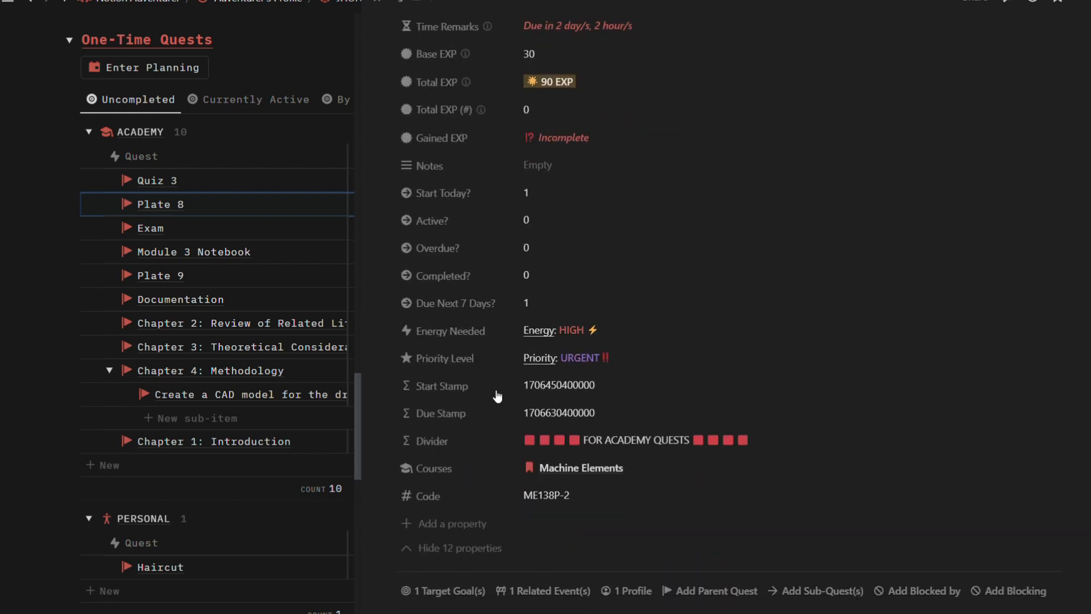
pyautogui.scroll(5, 499, 396)
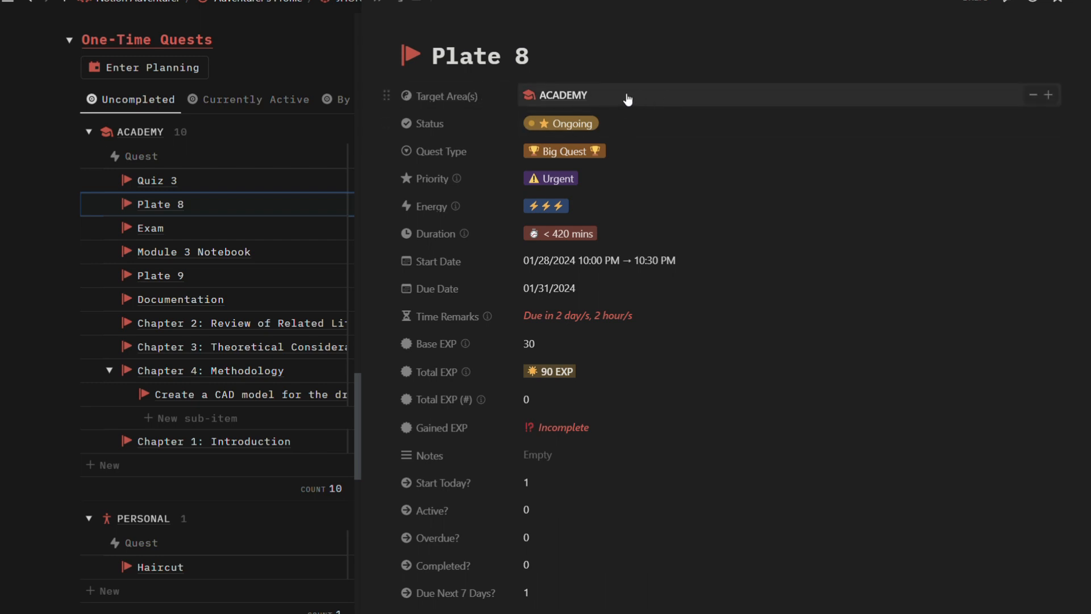
# Step: Unlink ACADEMY from Plate 8's Target Area(s) property and link it again
pyautogui.click(1031, 97)
pyautogui.click(957, 94)
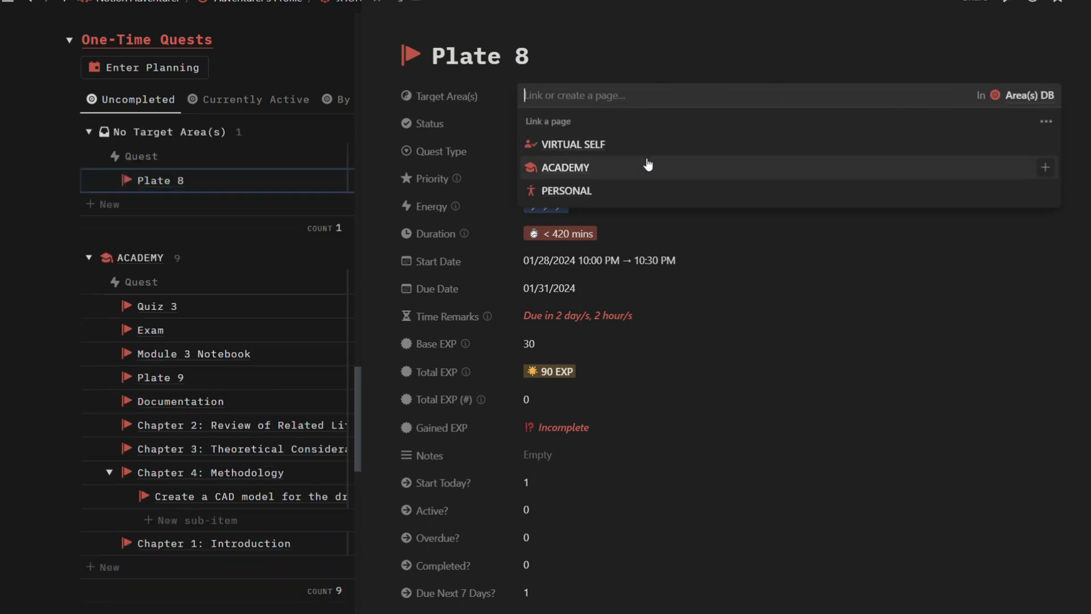
pyautogui.click(649, 165)
pyautogui.click(665, 82)
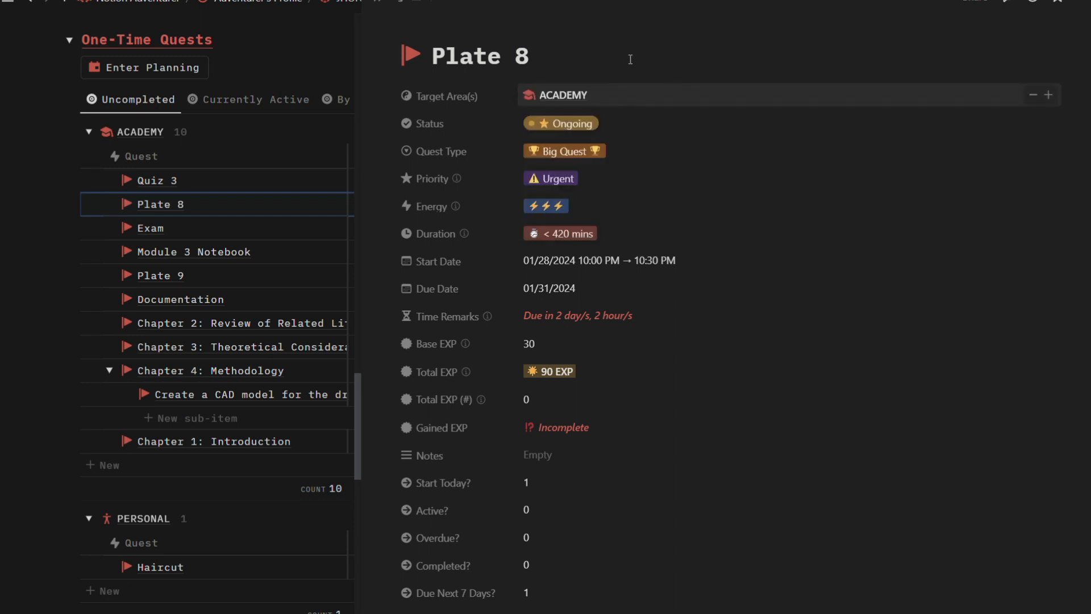
# Step: Examine the available options of Plate 8's Status and Quest Type properties
pyautogui.click(585, 123)
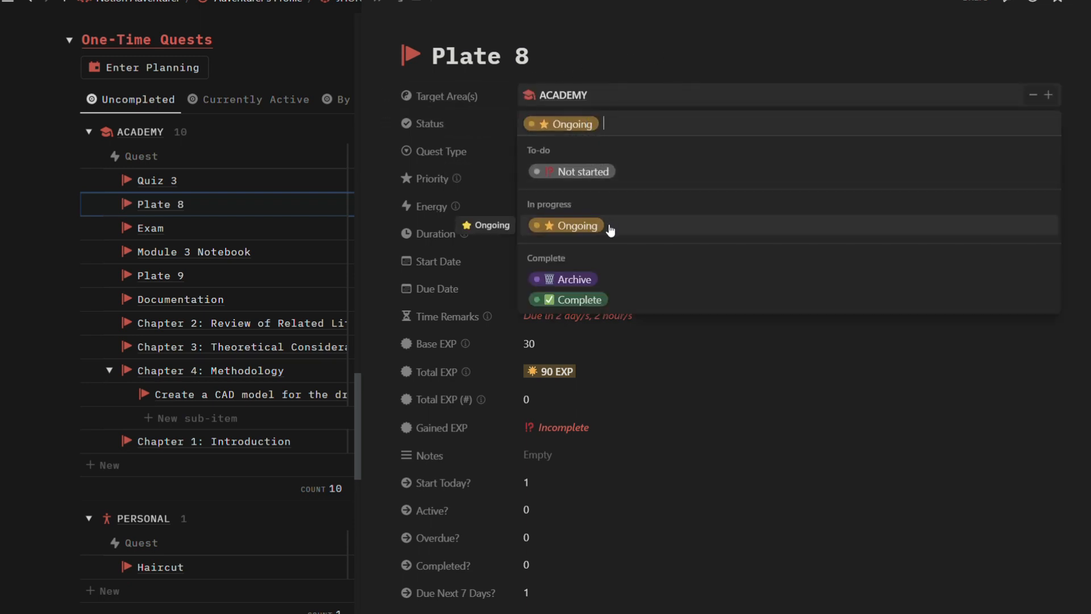
pyautogui.click(629, 50)
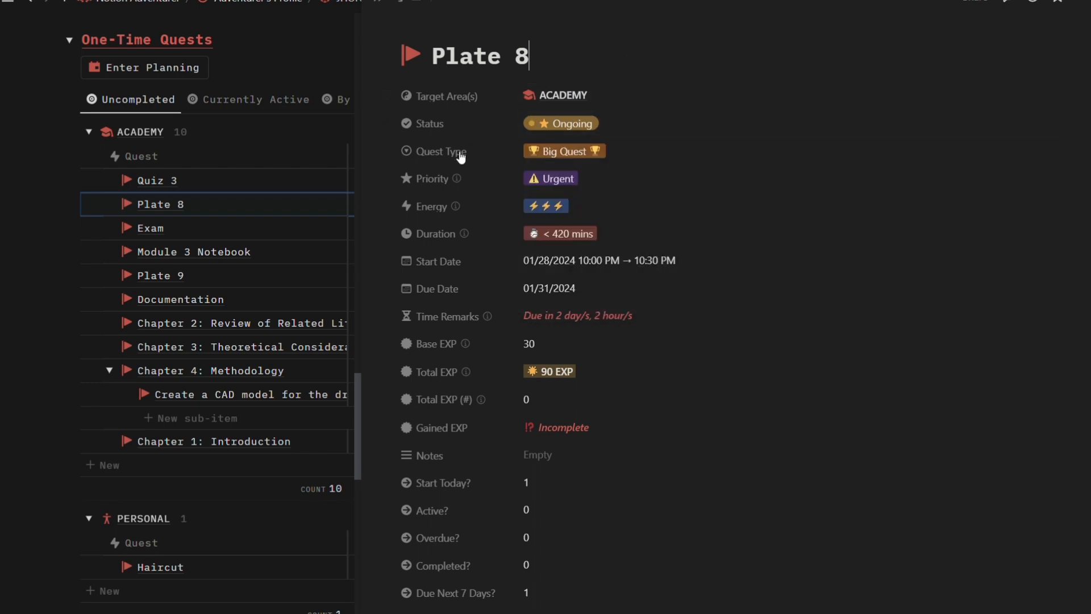
pyautogui.click(533, 156)
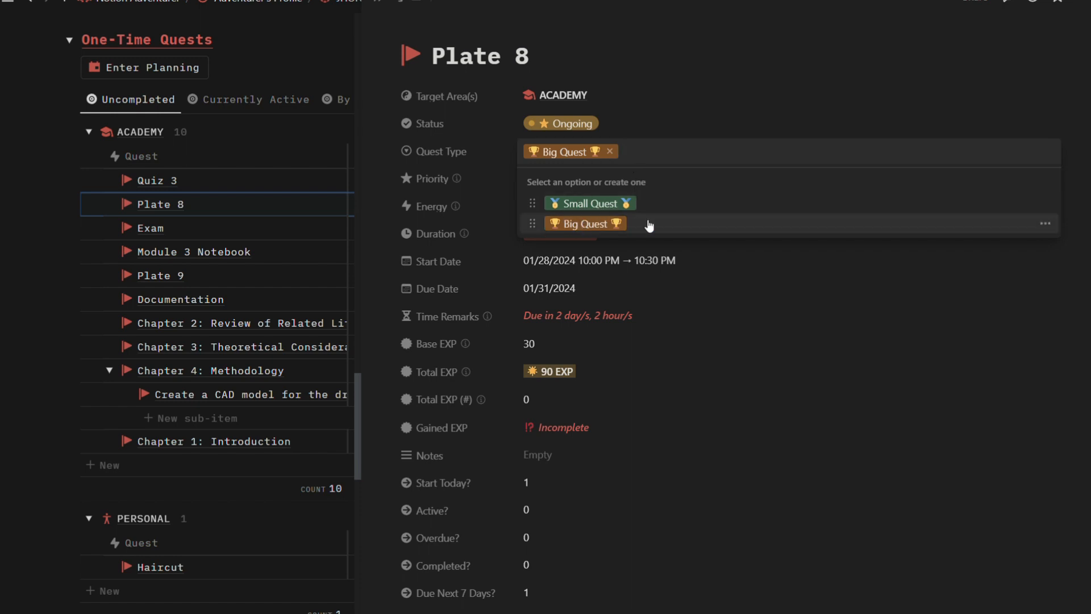
pyautogui.click(650, 113)
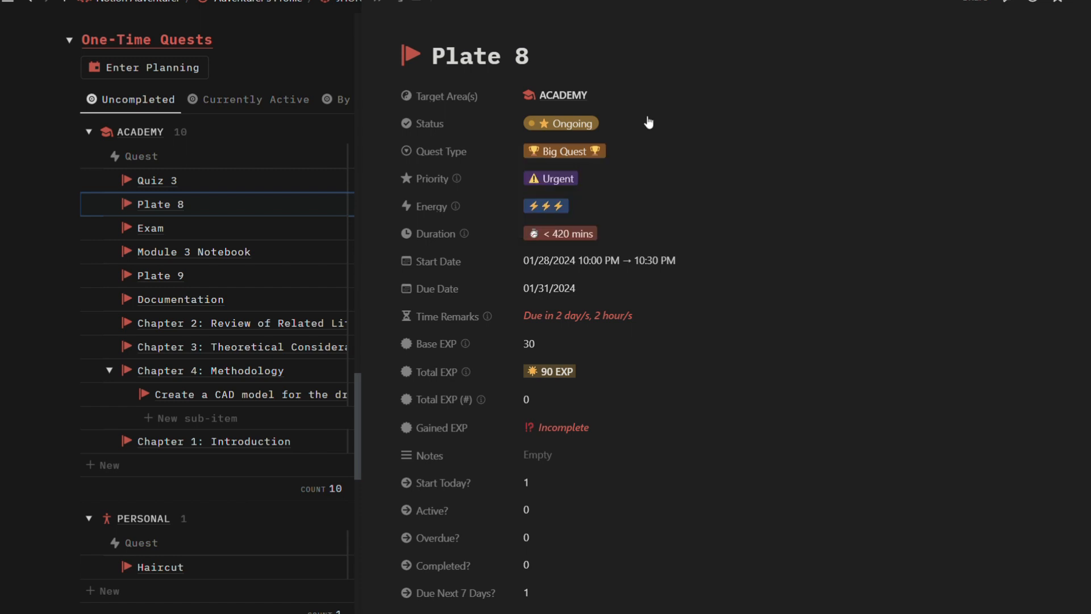
pyautogui.click(528, 159)
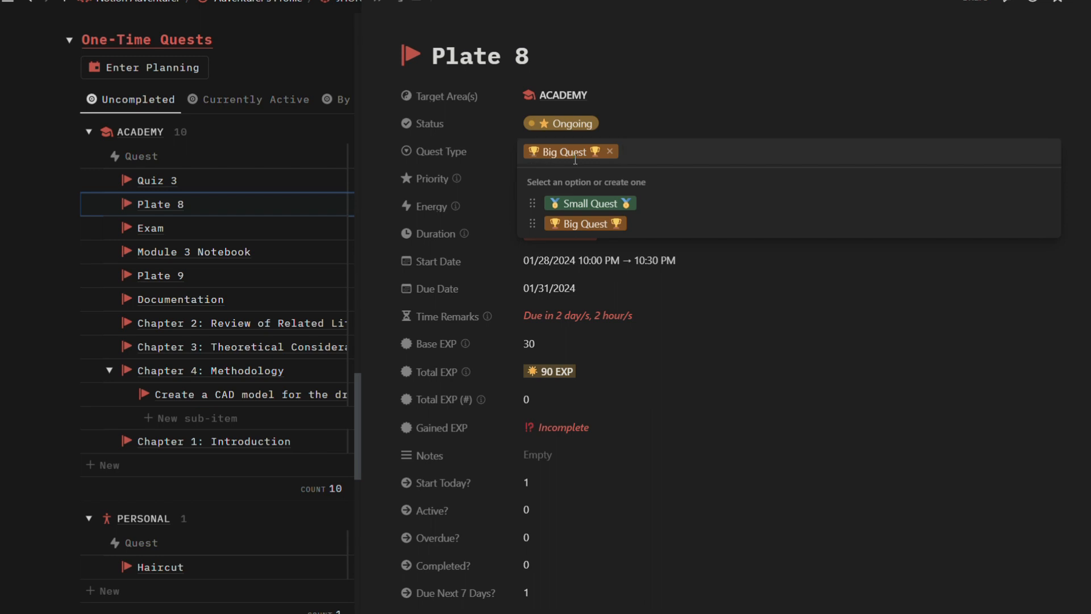
pyautogui.click(642, 96)
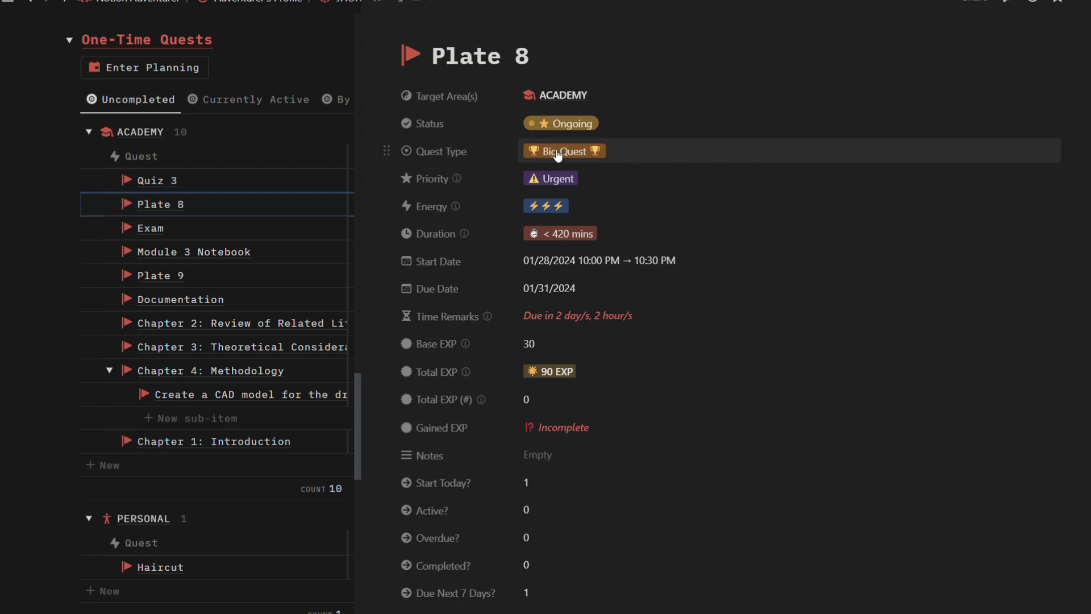
# Step: Try Small Quest as Plate 8's Quest Type and switch it back to Big Quest
pyautogui.click(580, 157)
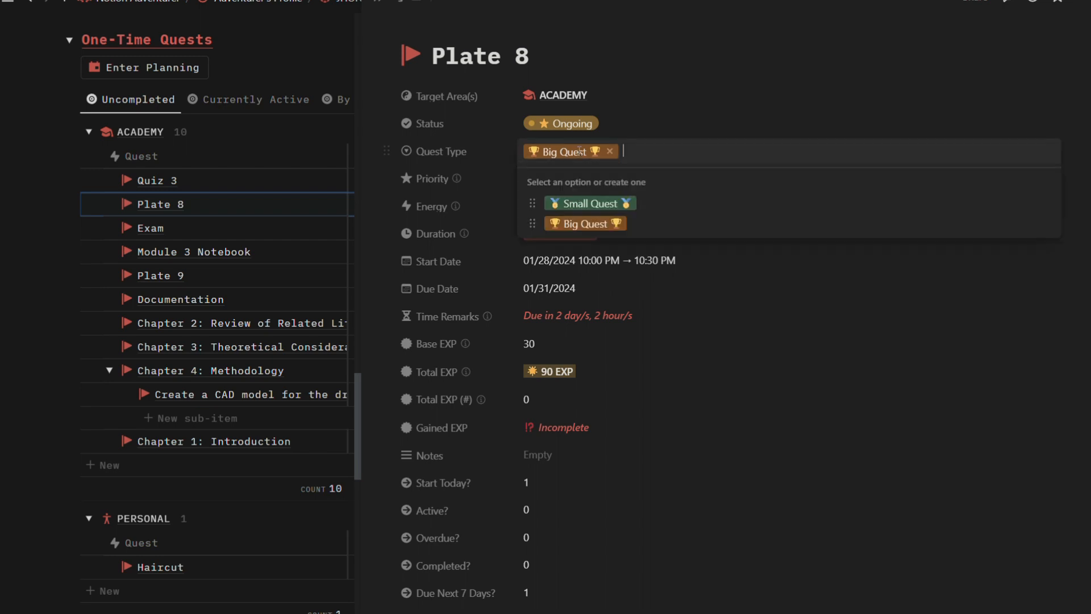
pyautogui.click(629, 205)
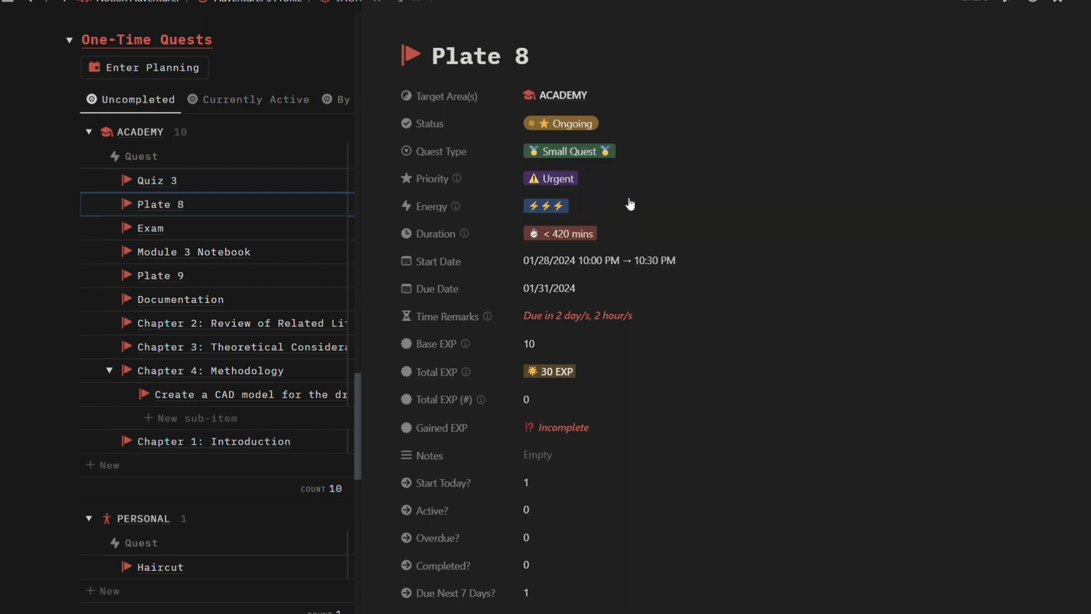
pyautogui.click(611, 156)
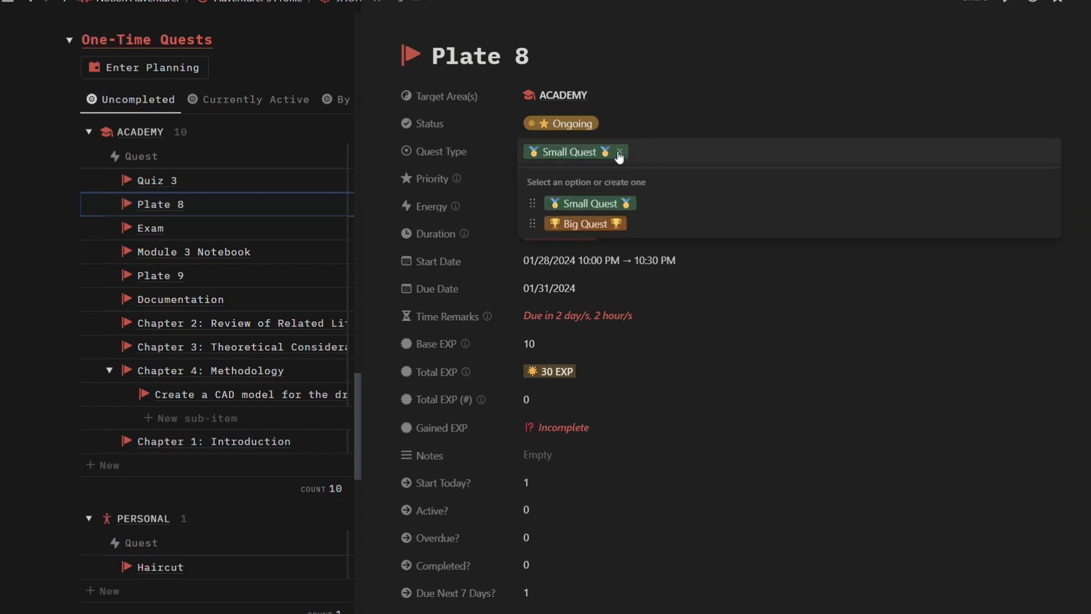
pyautogui.click(635, 232)
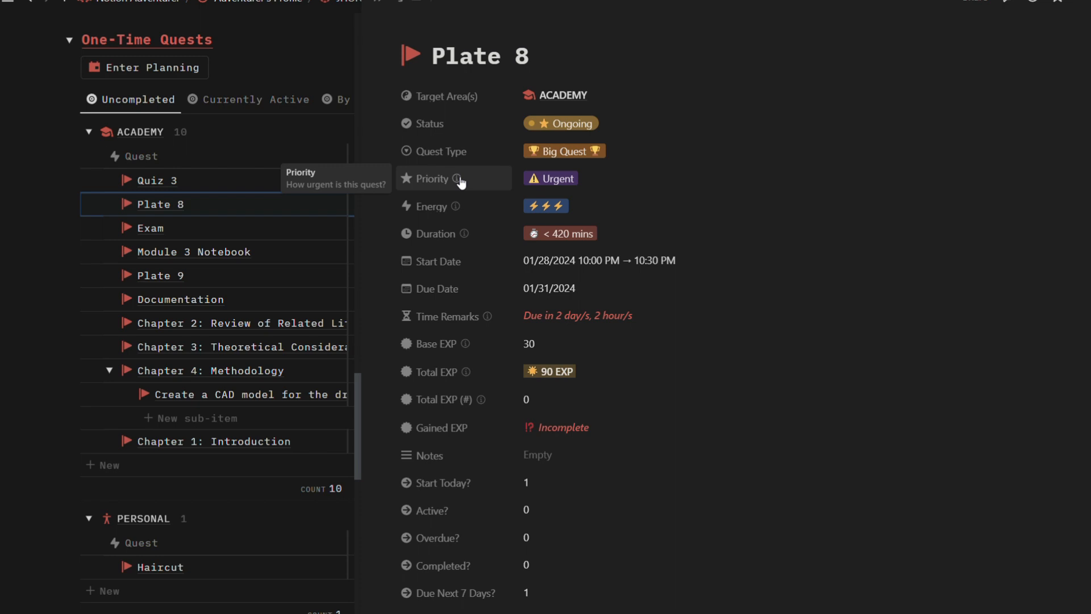
# Step: Examine the available options of Plate 8's Priority and Energy properties and read the Energy description
pyautogui.click(545, 178)
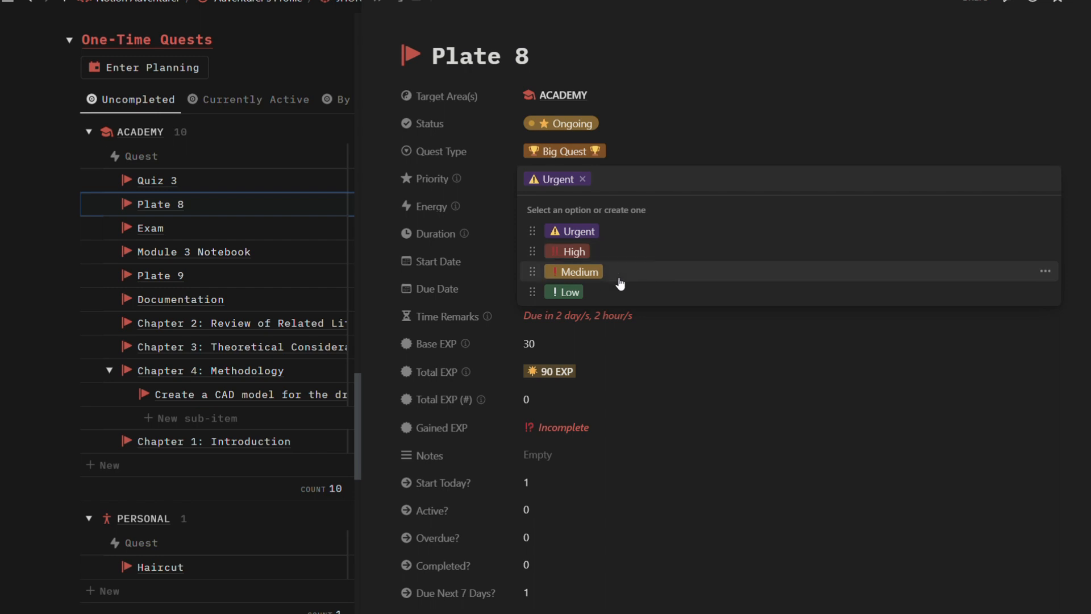
pyautogui.click(657, 102)
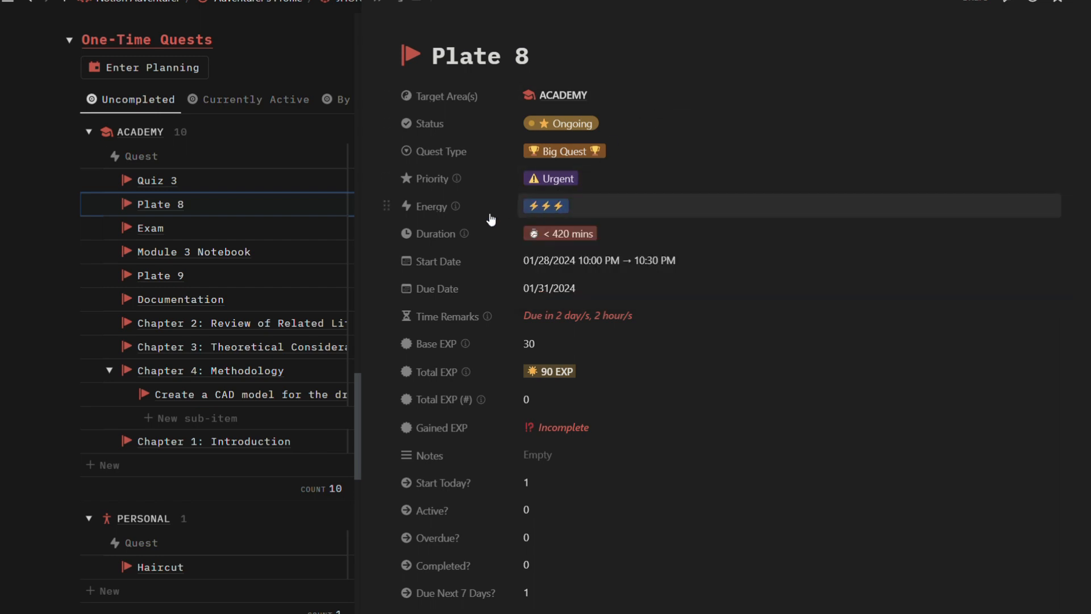
pyautogui.moveTo(463, 210)
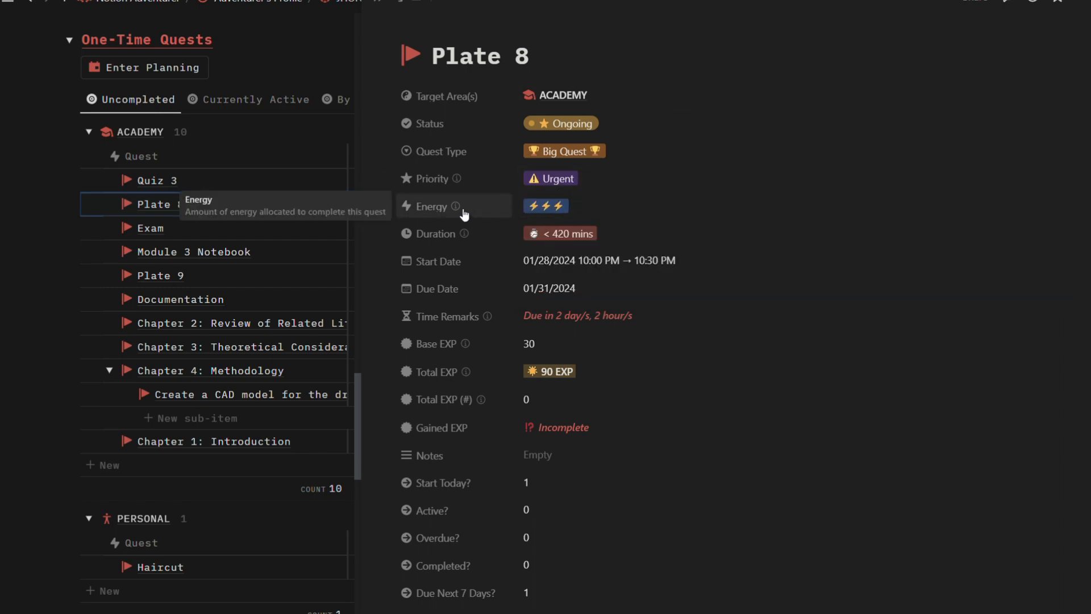
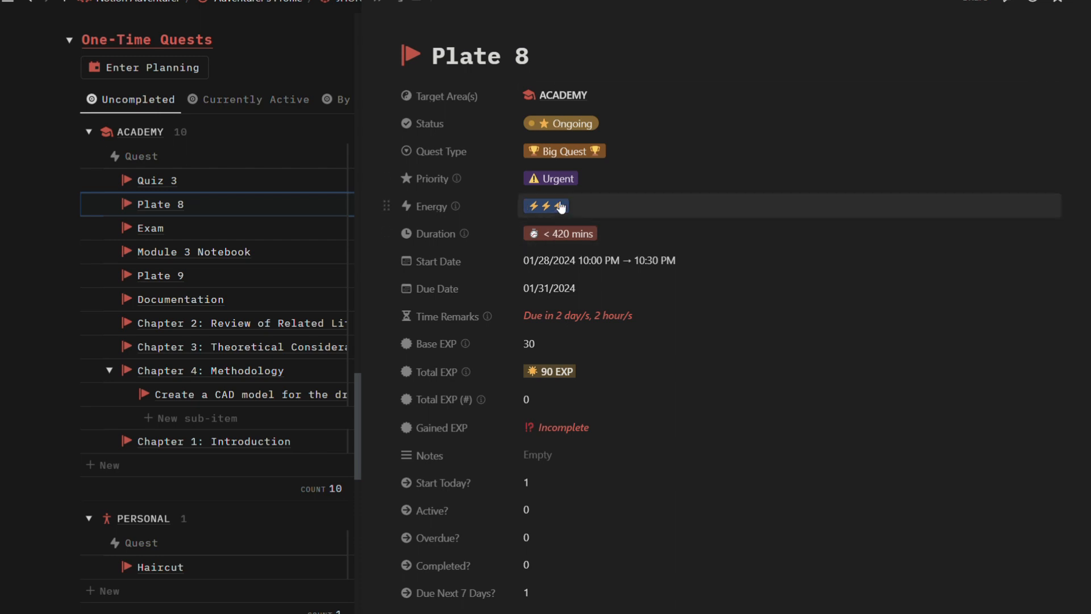
pyautogui.click(677, 206)
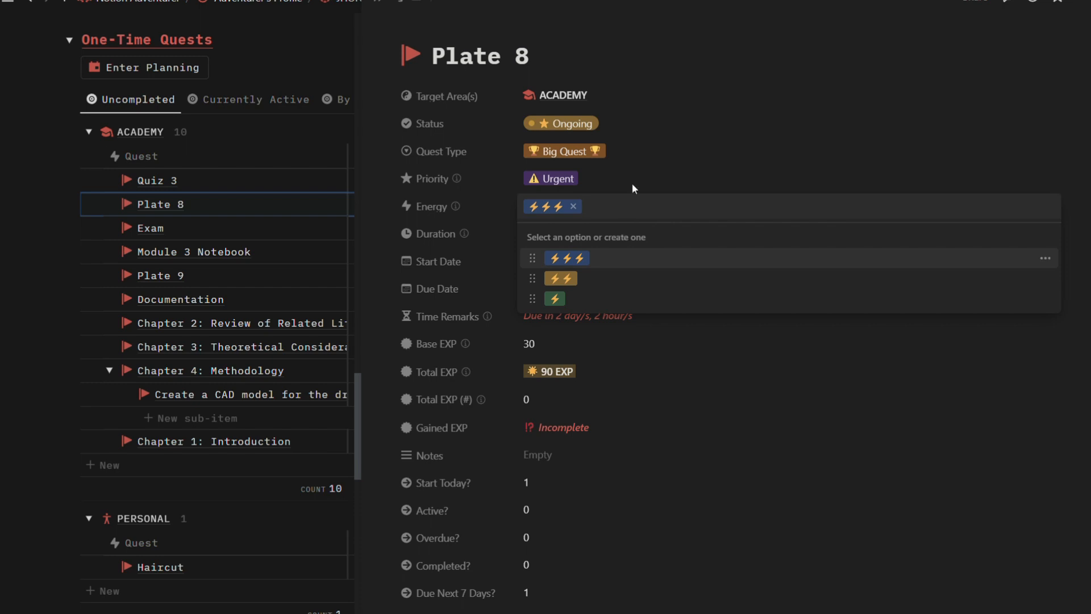
pyautogui.click(494, 207)
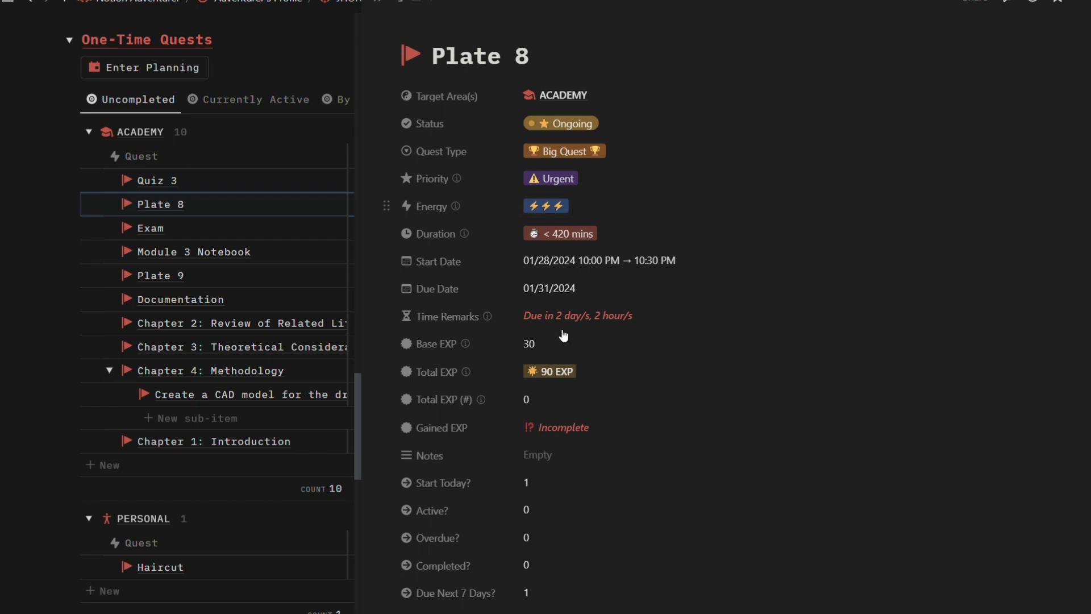
pyautogui.click(571, 215)
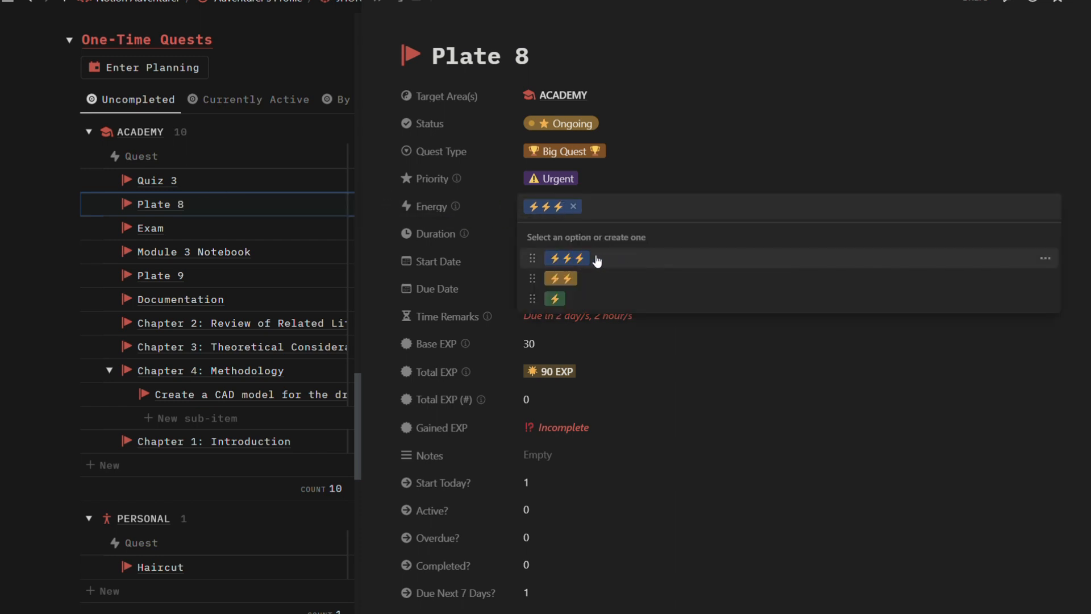
pyautogui.click(612, 177)
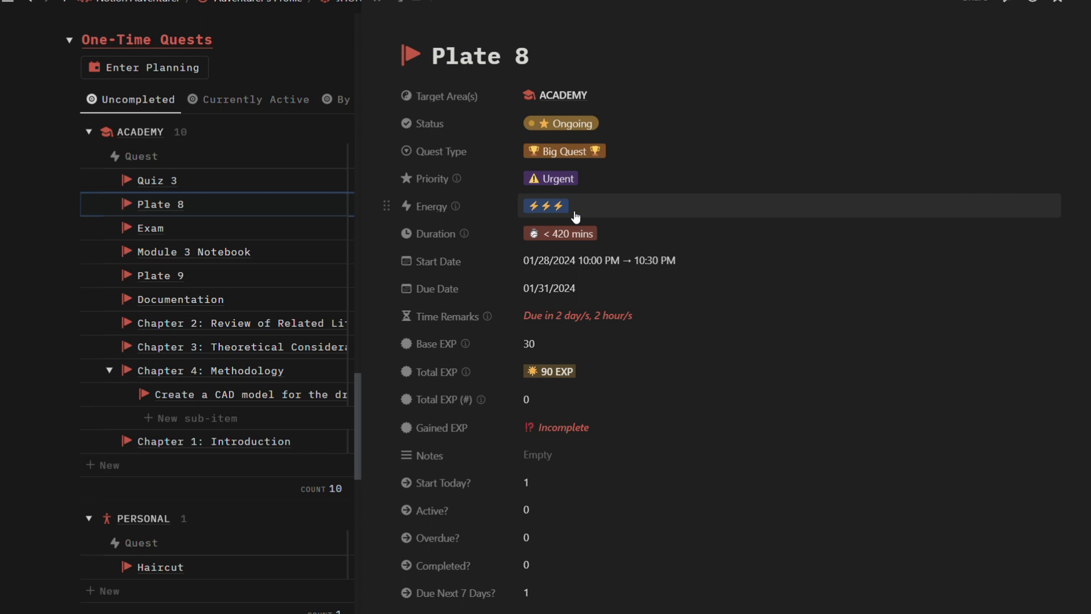
# Step: Read the description of Plate 8's Duration property and examine its available options
pyautogui.moveTo(466, 240)
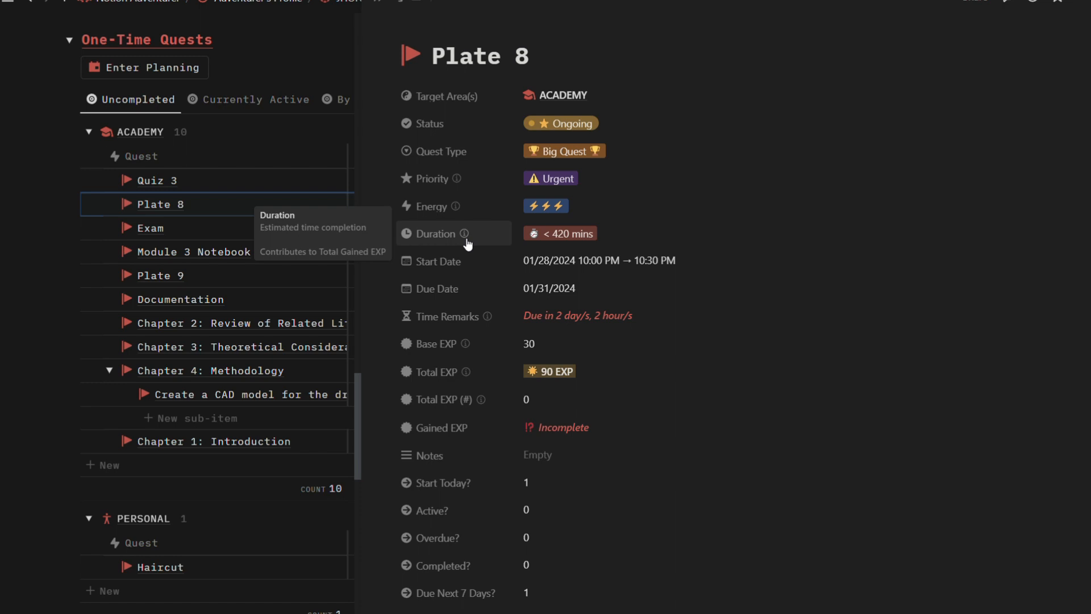
pyautogui.click(578, 241)
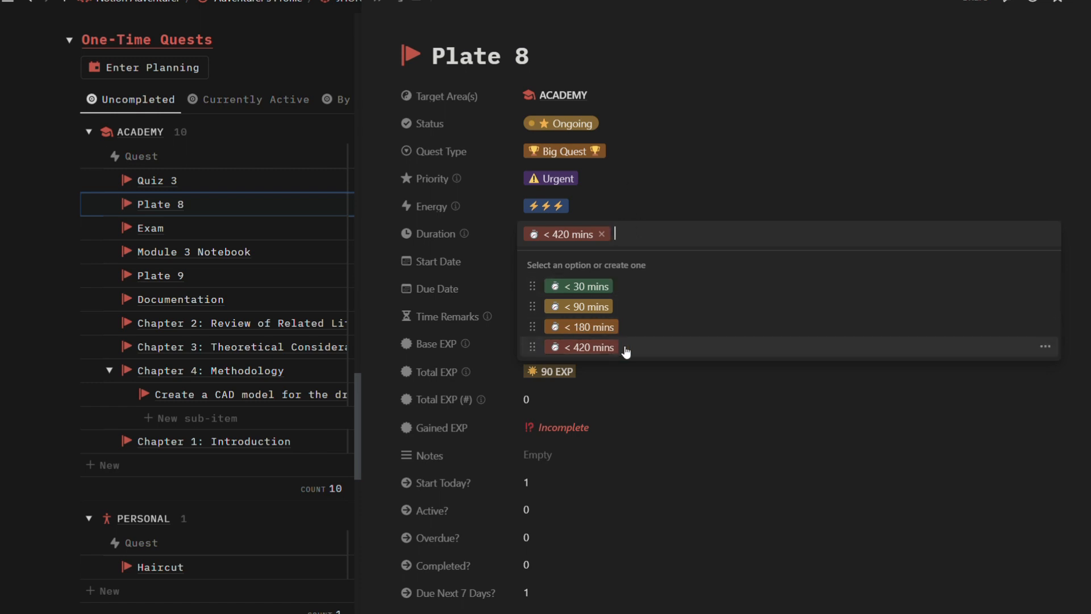
pyautogui.click(646, 173)
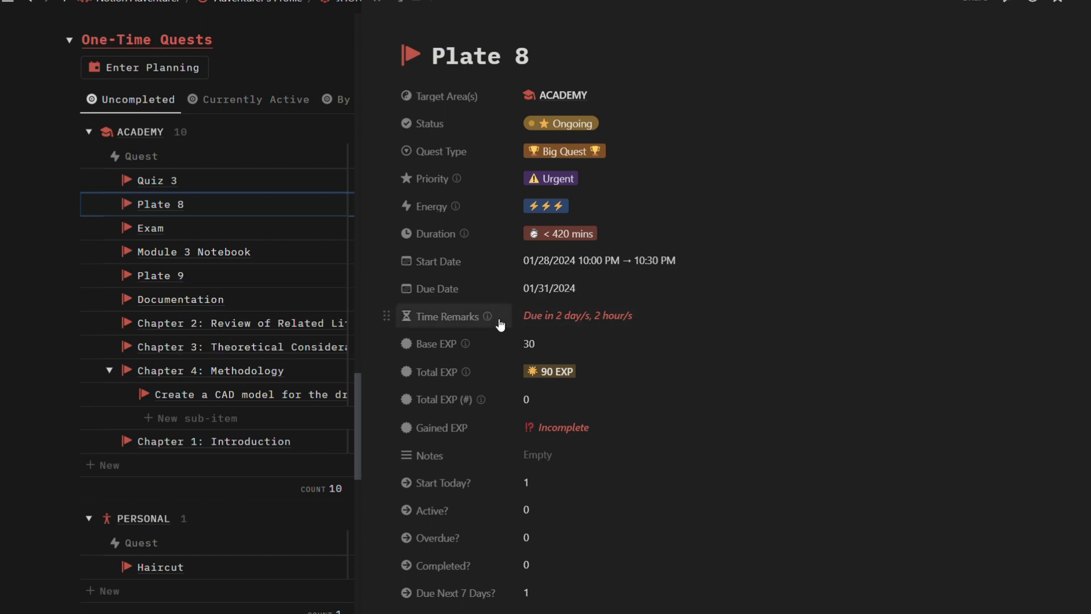
# Step: Read the Time Remarks description, review the full formula behind the property and close it without changes
pyautogui.moveTo(492, 321)
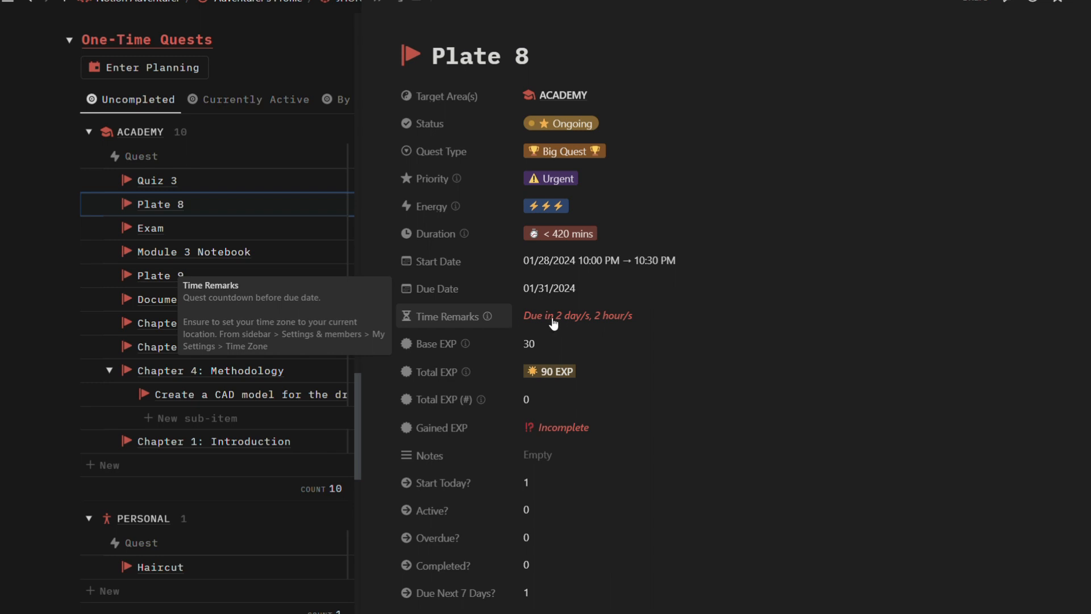
pyautogui.click(714, 323)
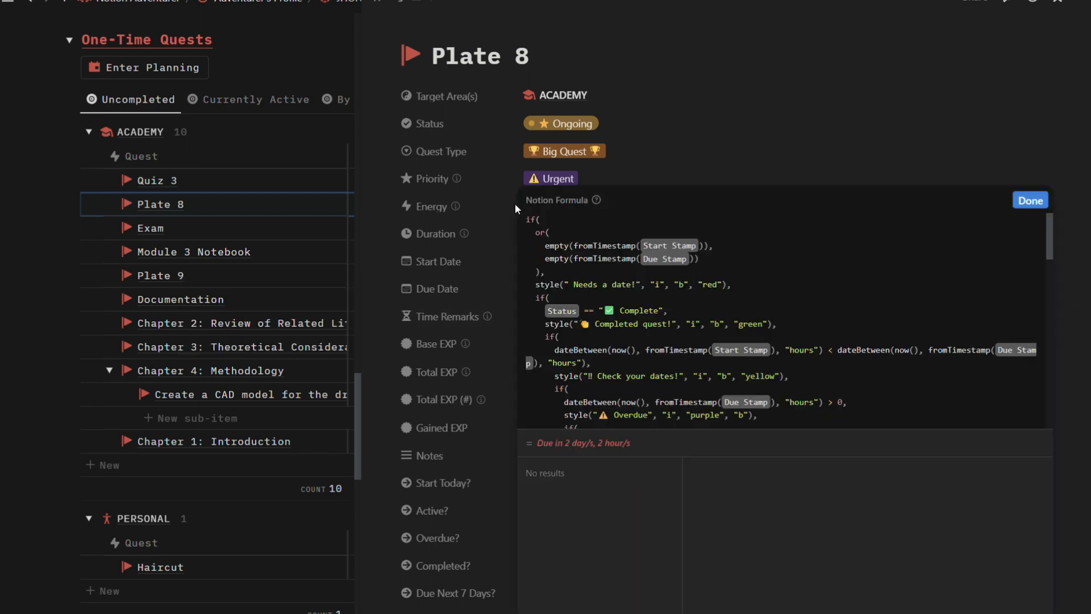
pyautogui.scroll(-10, 704, 312)
pyautogui.scroll(10, 846, 265)
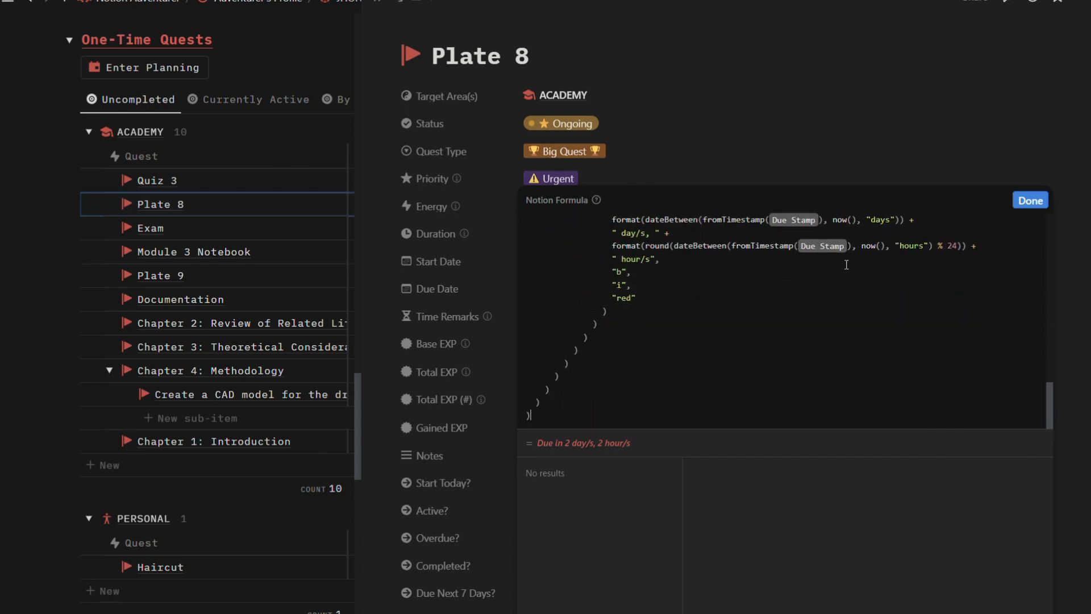
pyautogui.scroll(2, 846, 285)
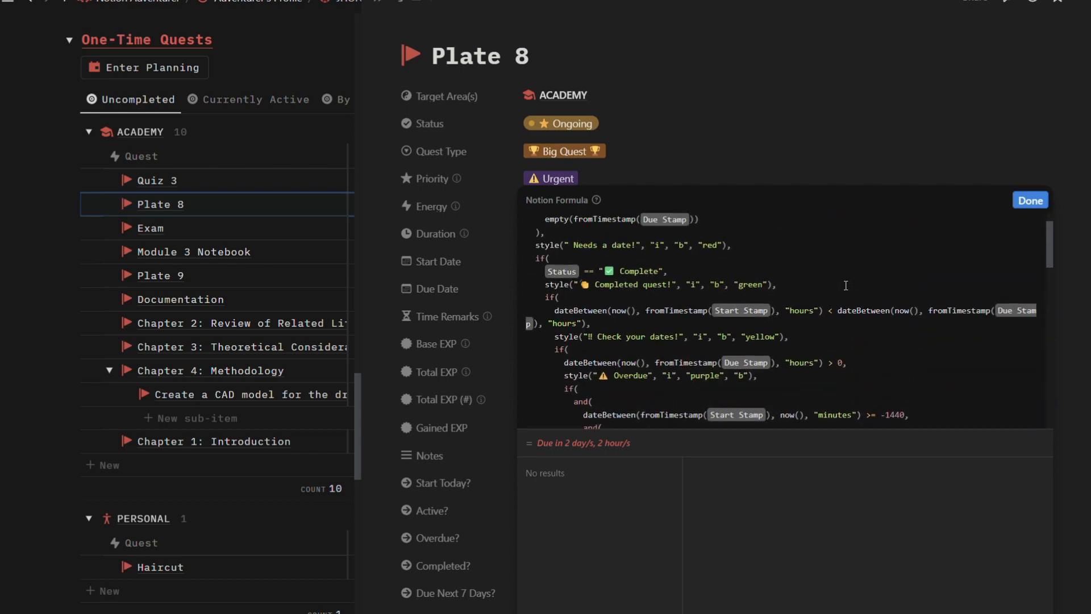
pyautogui.scroll(-4, 806, 281)
pyautogui.scroll(10, 740, 281)
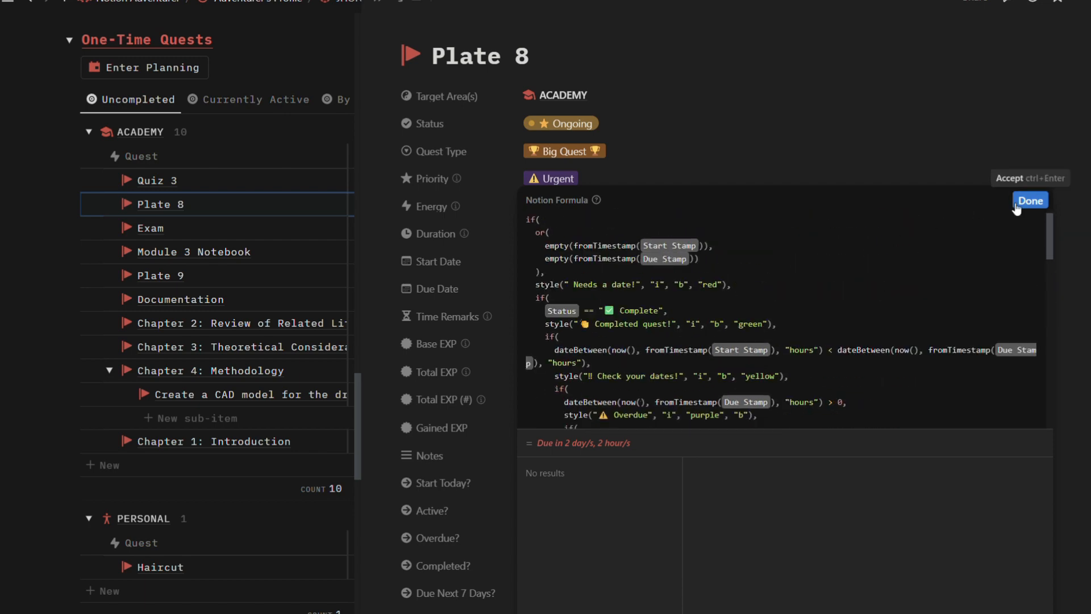
pyautogui.click(704, 168)
# Step: Read the Base EXP description and inspect the formula that derives it from the Quest Type
pyautogui.moveTo(465, 352)
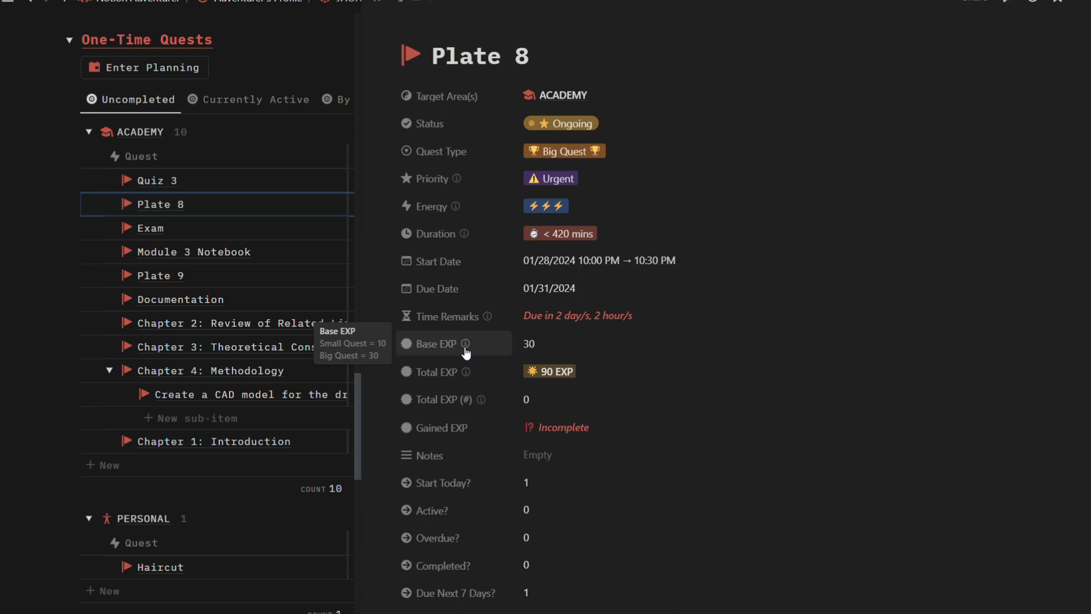
pyautogui.click(566, 345)
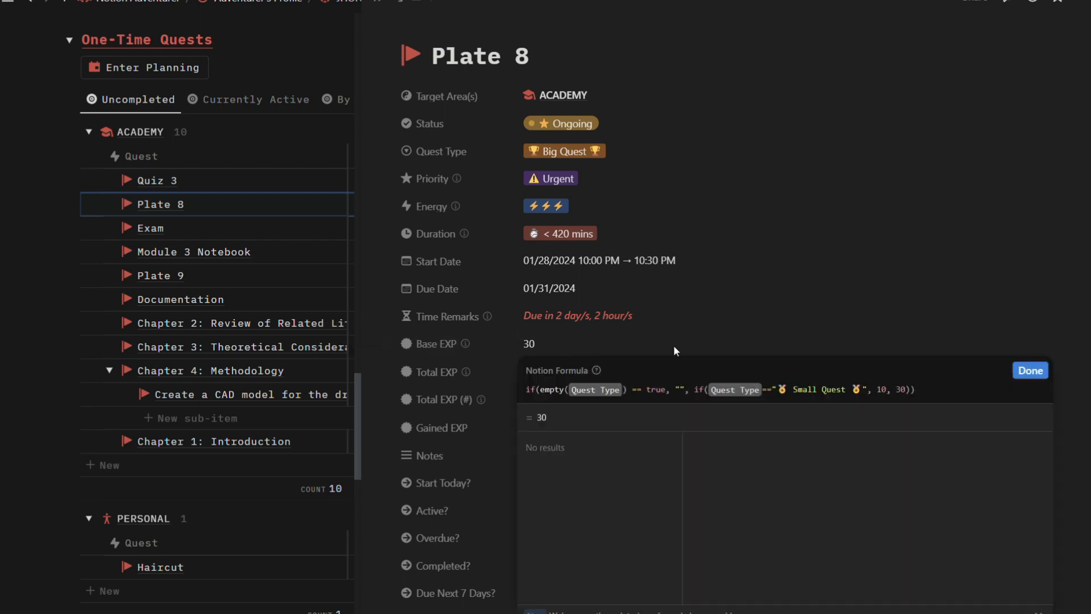
pyautogui.moveTo(956, 389); pyautogui.dragTo(554, 408)
pyautogui.click(705, 333)
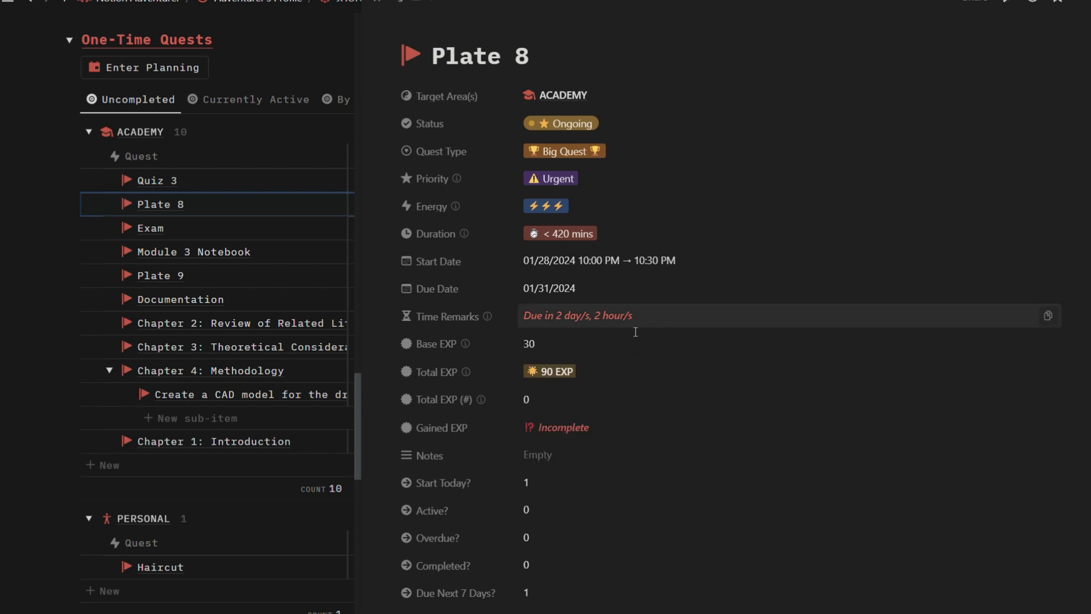
# Step: Try < 90 mins, < 180 mins and < 30 mins as Plate 8's Duration to compare Total EXP, and switch it back to < 420 mins
pyautogui.moveTo(481, 379)
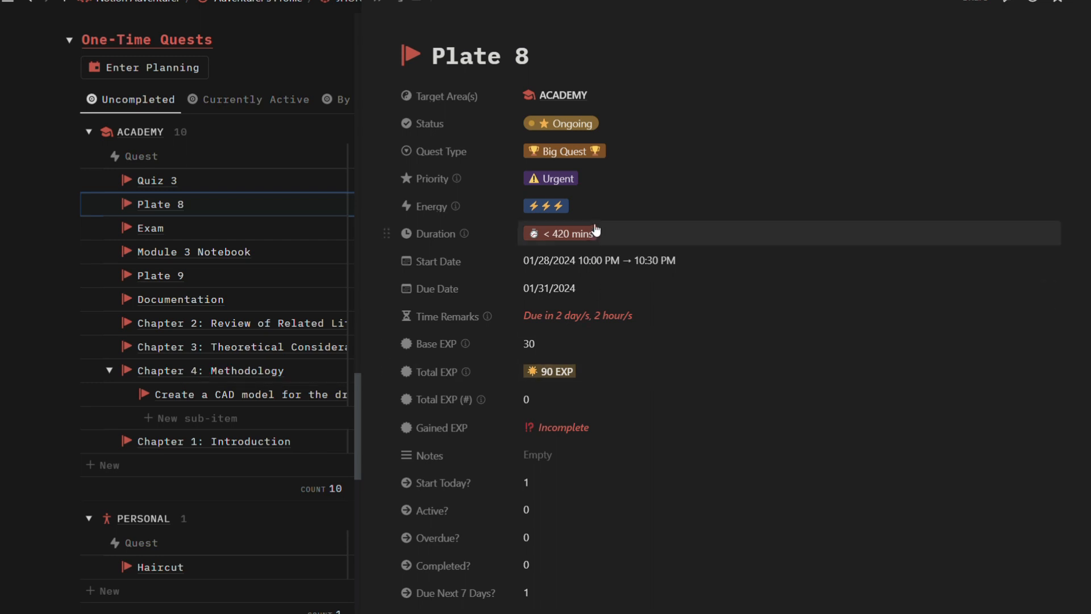
pyautogui.click(608, 244)
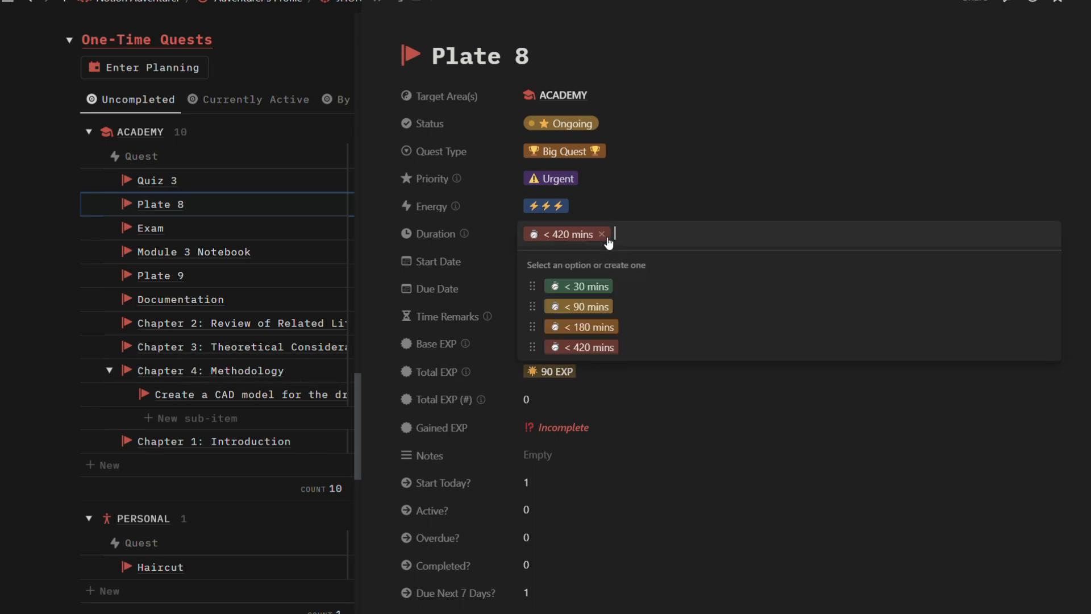
pyautogui.click(611, 310)
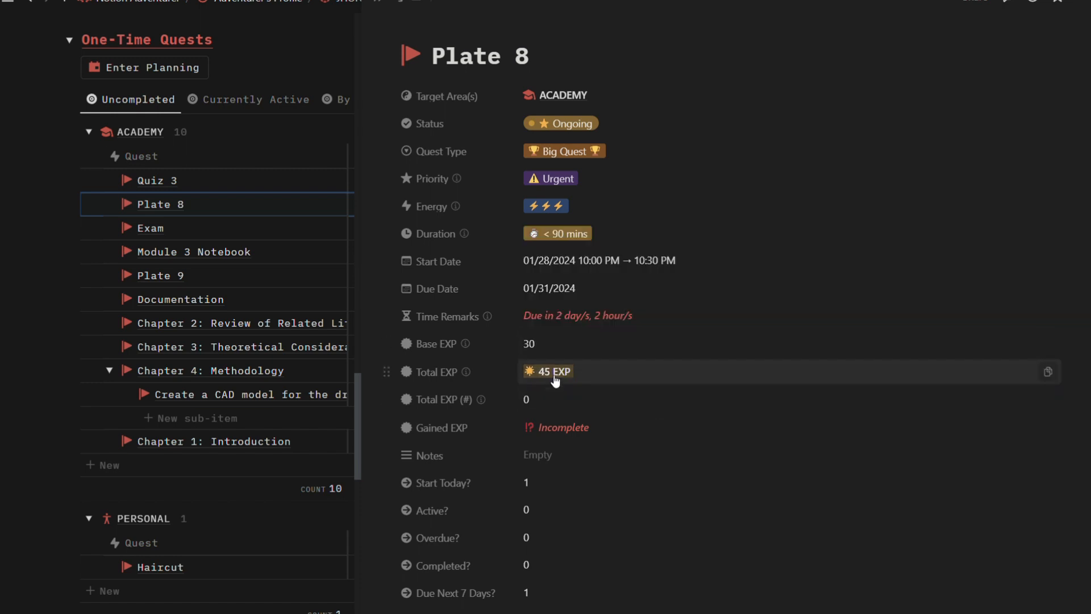
pyautogui.click(641, 241)
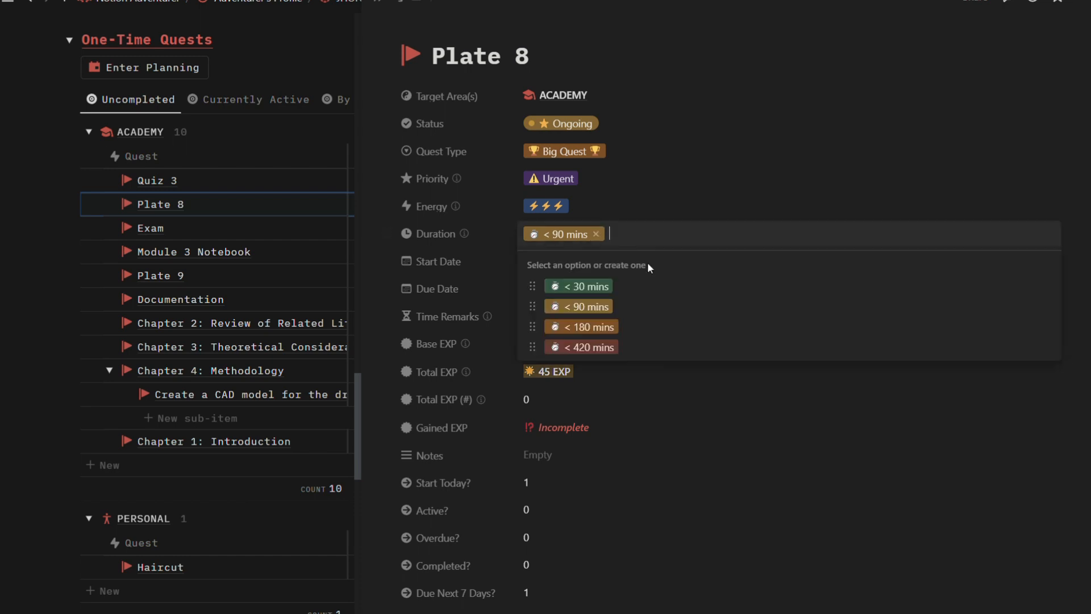
pyautogui.click(645, 334)
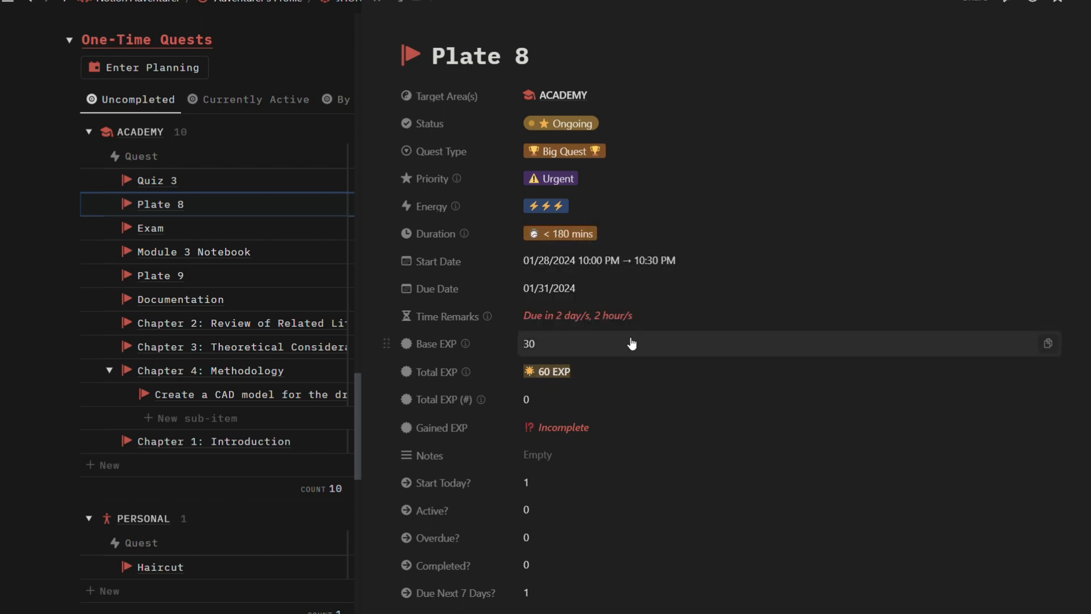
pyautogui.click(630, 236)
pyautogui.click(597, 286)
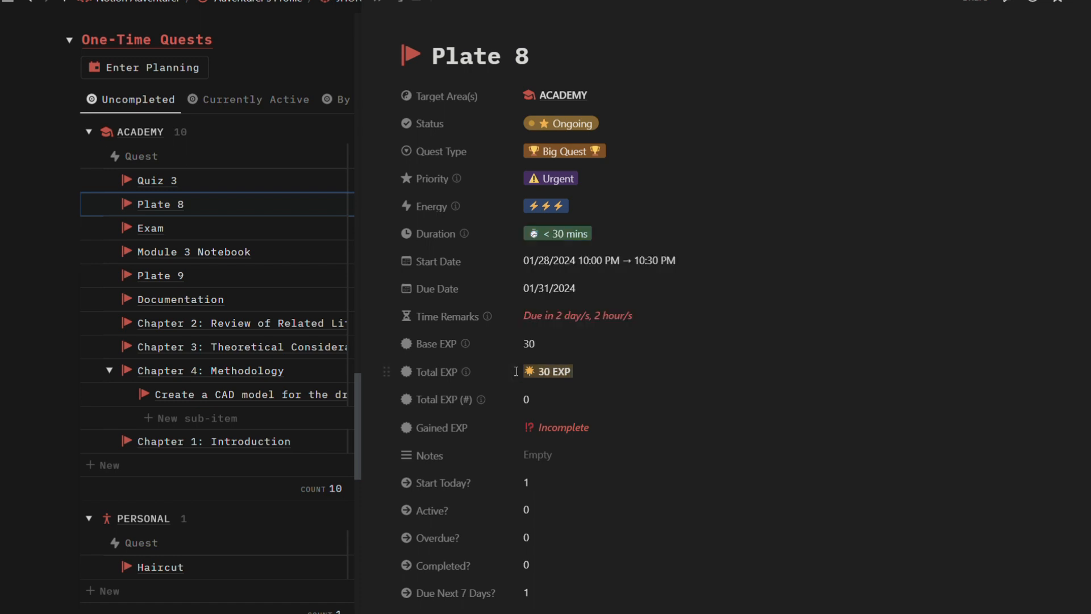
pyautogui.click(616, 237)
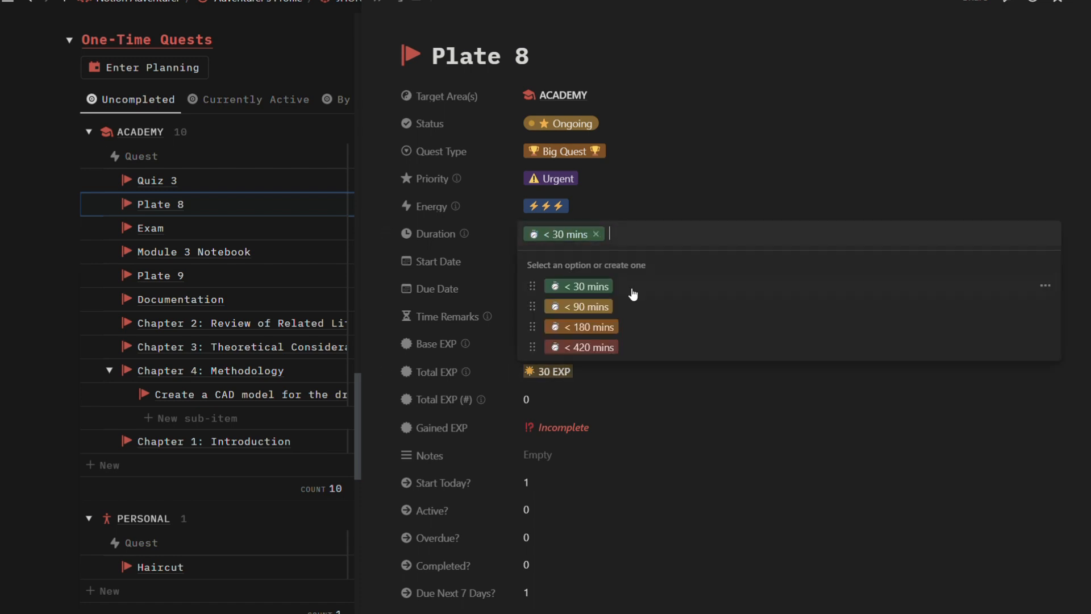
pyautogui.click(628, 345)
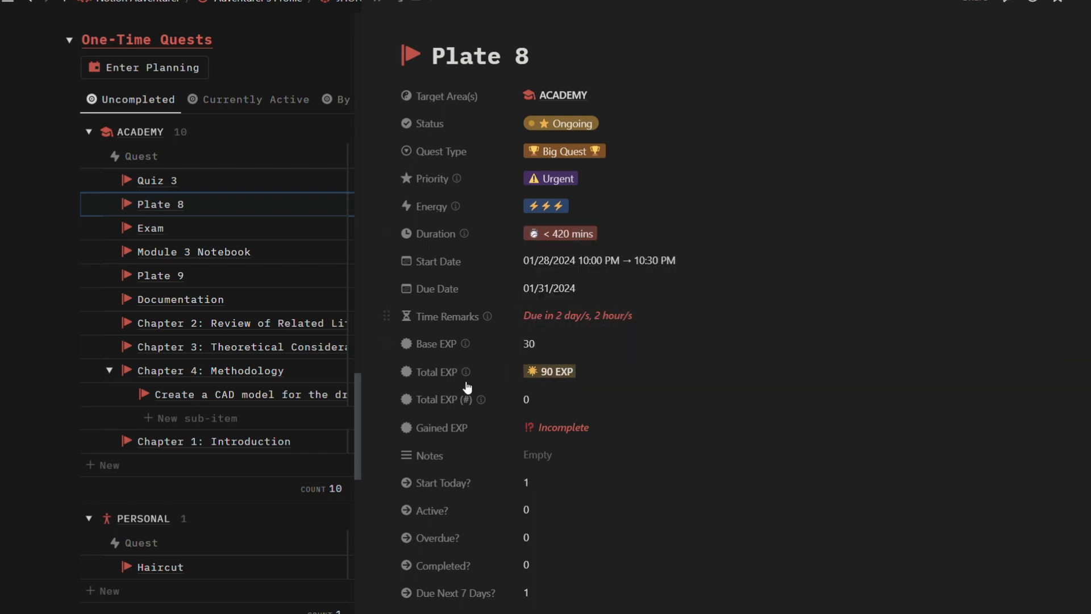
# Step: Examine Plate 8's Total EXP (#) property and its description
pyautogui.moveTo(481, 407)
pyautogui.click(551, 399)
pyautogui.click(498, 400)
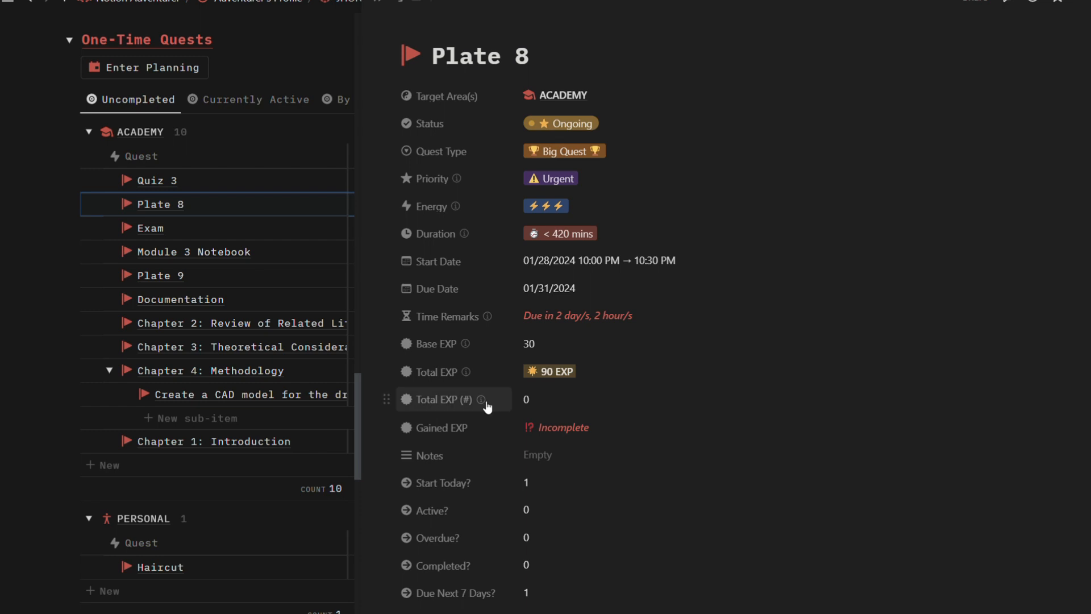
pyautogui.click(486, 400)
pyautogui.click(454, 398)
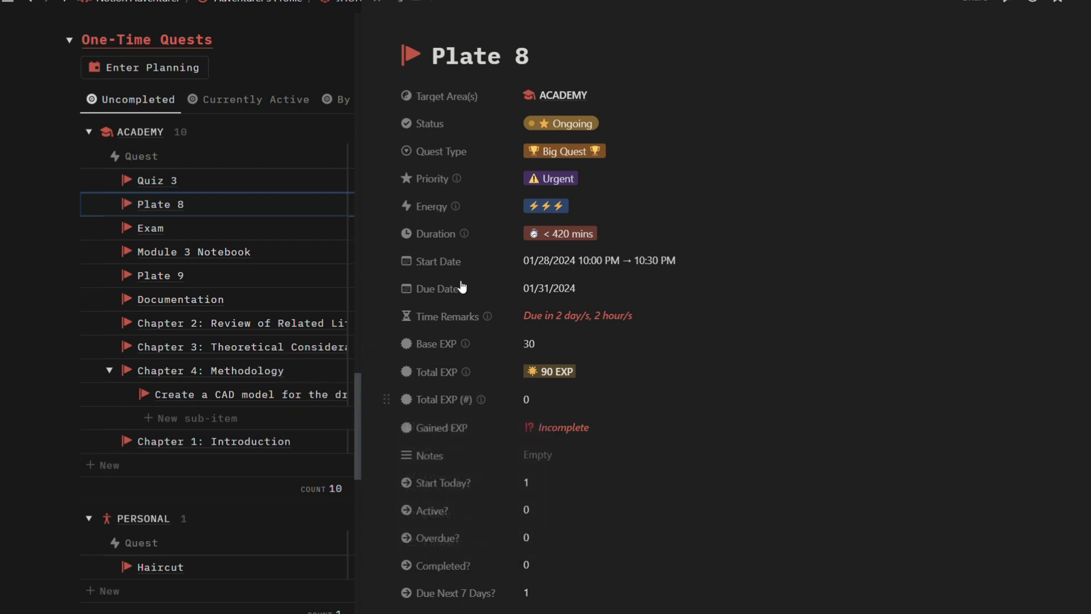
pyautogui.moveTo(481, 405)
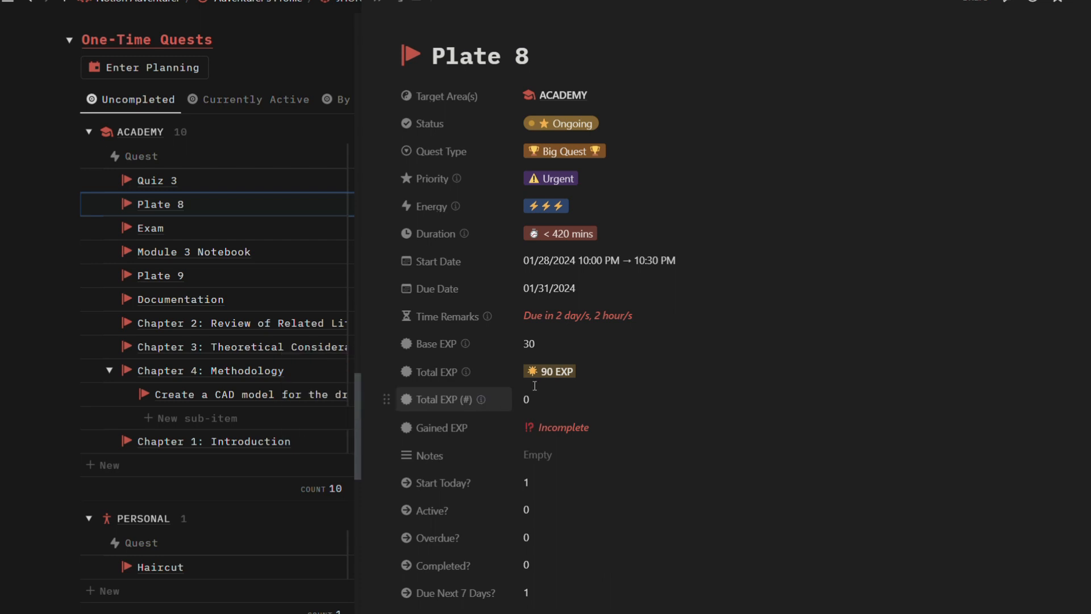
# Step: Try Complete as Plate 8's Status to check its Gained EXP, and switch it back to Ongoing
pyautogui.scroll(-1, 508, 414)
pyautogui.scroll(-2, 507, 414)
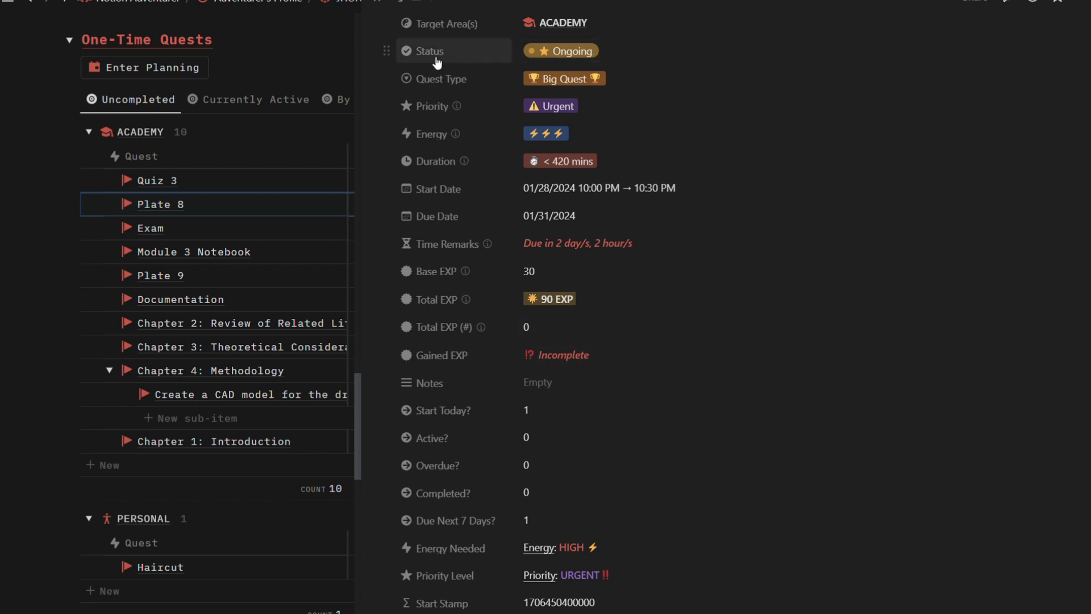
pyautogui.click(543, 55)
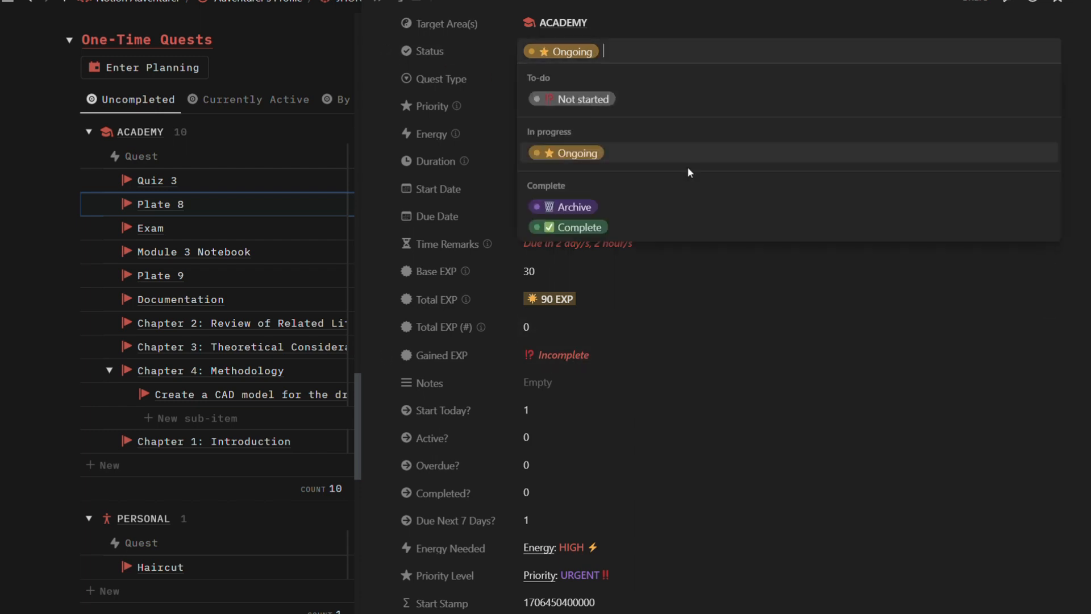
pyautogui.click(659, 236)
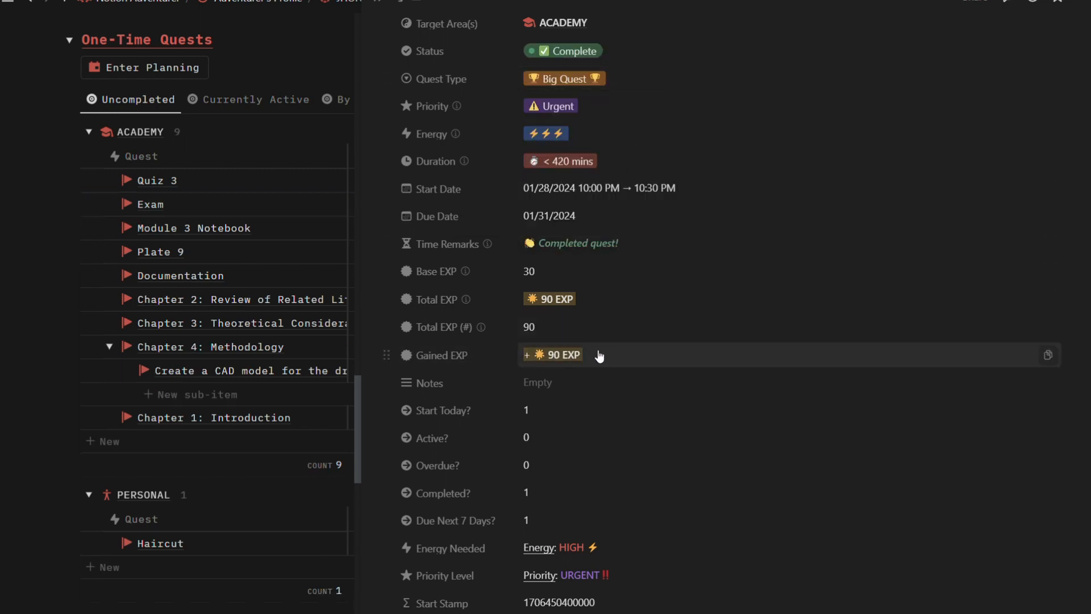
pyautogui.click(625, 54)
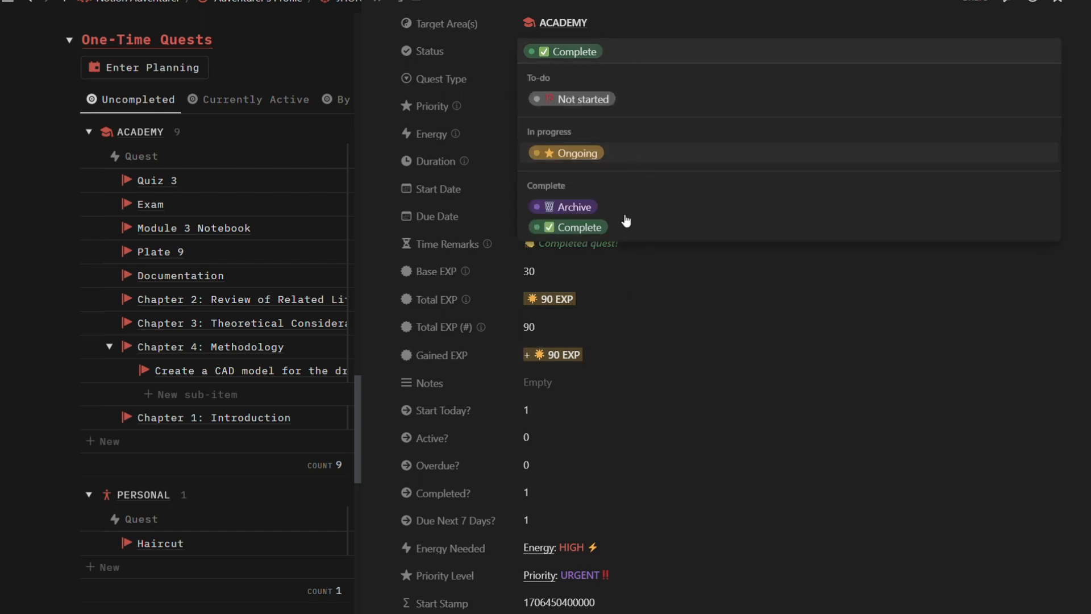
pyautogui.press('Return')
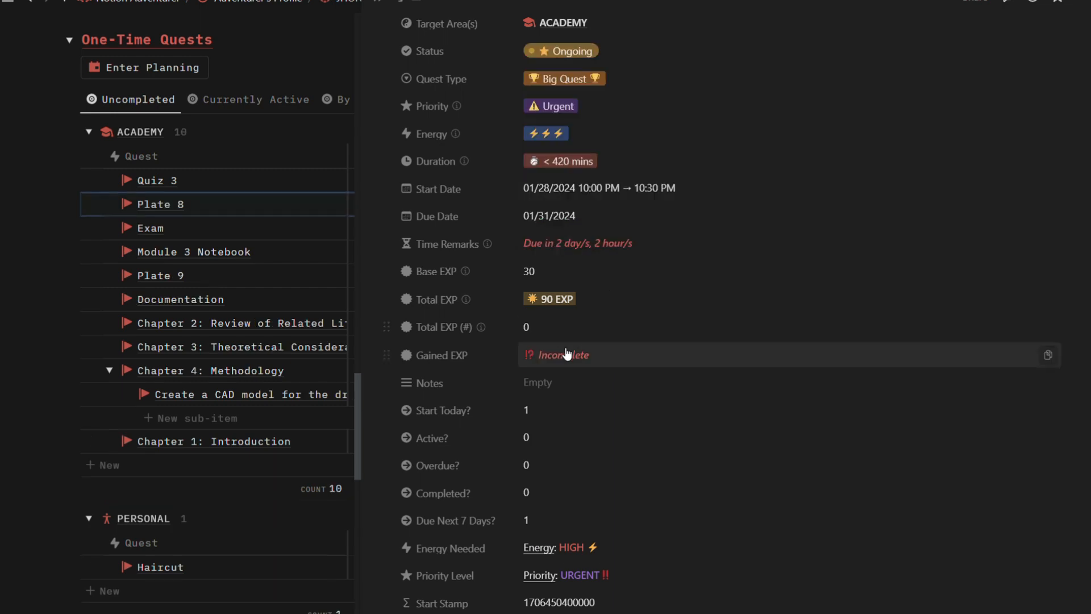
# Step: Unlink the course from Plate 8's Courses property and link Machine Elements again to see how Code responds
pyautogui.scroll(-1, 553, 373)
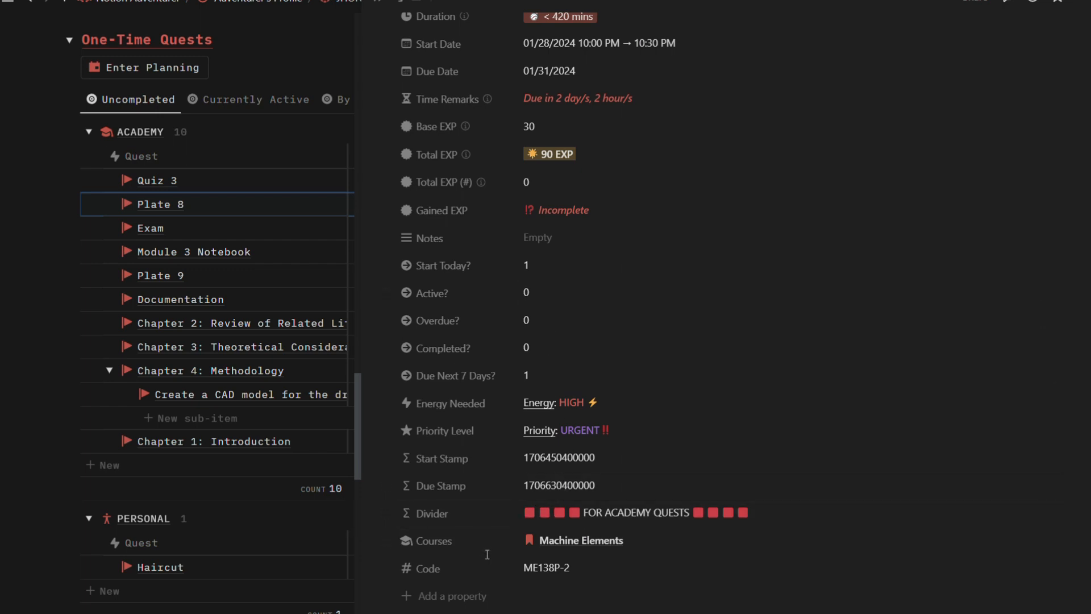
pyautogui.scroll(-2, 485, 556)
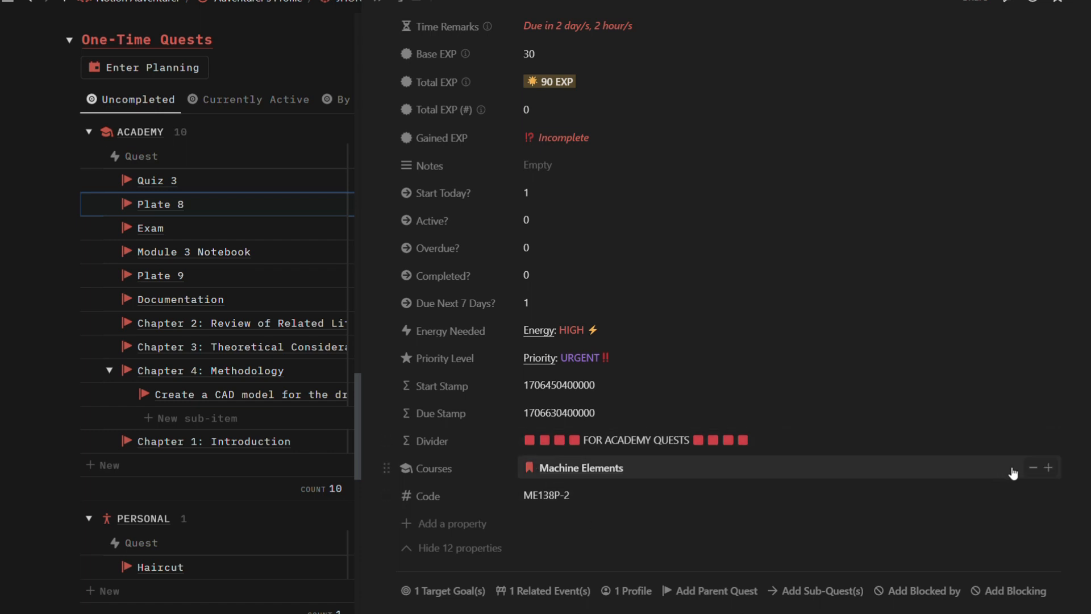
pyautogui.click(1031, 469)
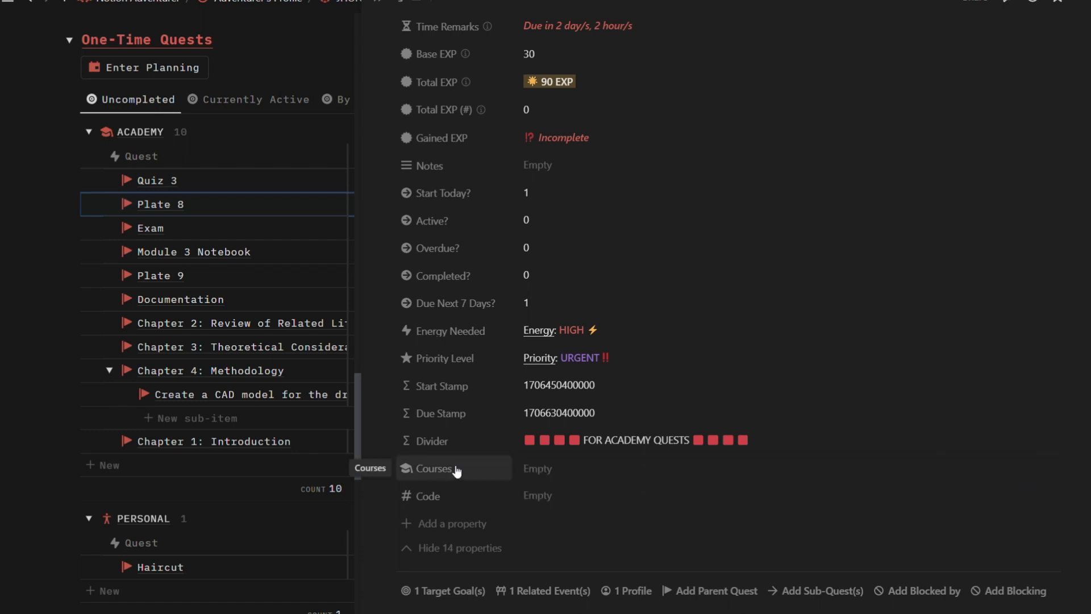
pyautogui.click(532, 472)
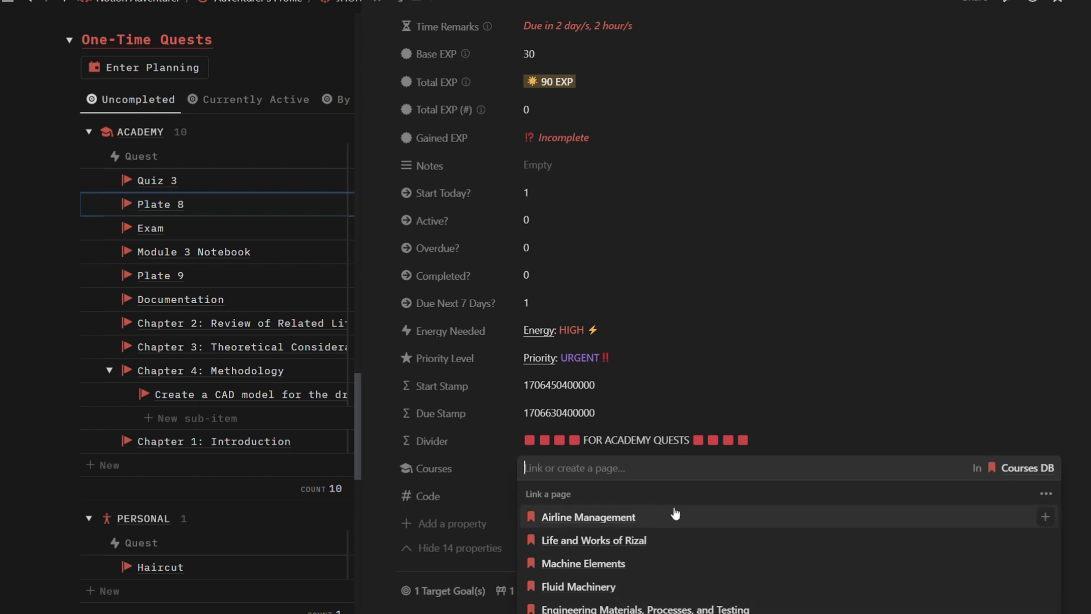
pyautogui.click(698, 568)
pyautogui.click(604, 213)
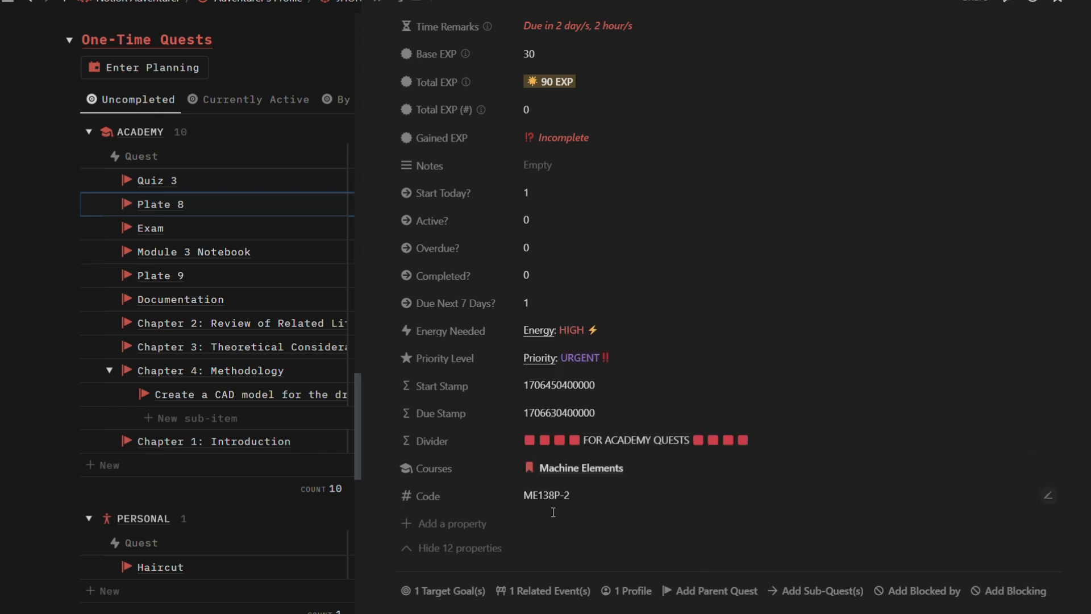
# Step: Hide Plate 8's additional properties and review the ones that remain on its page
pyautogui.click(490, 549)
pyautogui.scroll(5, 568, 284)
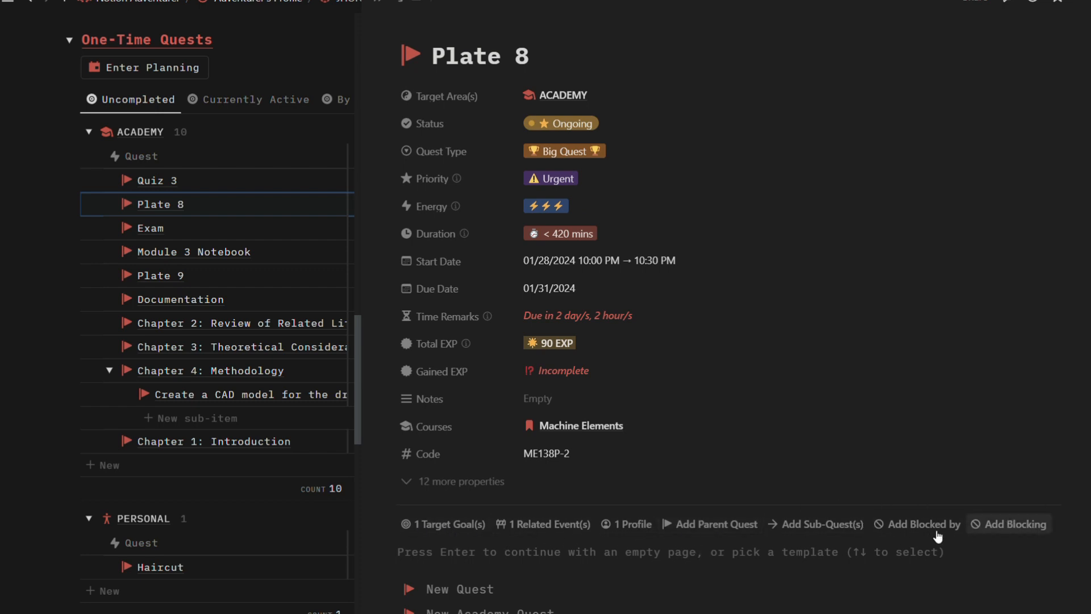
pyautogui.scroll(-2, 793, 512)
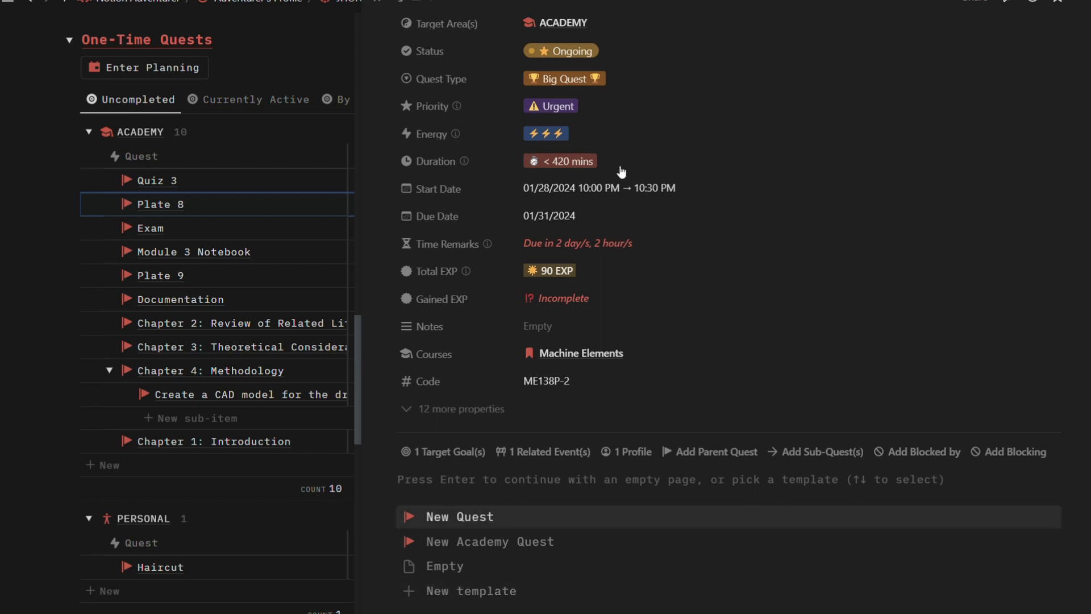
pyautogui.scroll(2, 620, 171)
pyautogui.scroll(-2, 500, 120)
pyautogui.scroll(2, 497, 118)
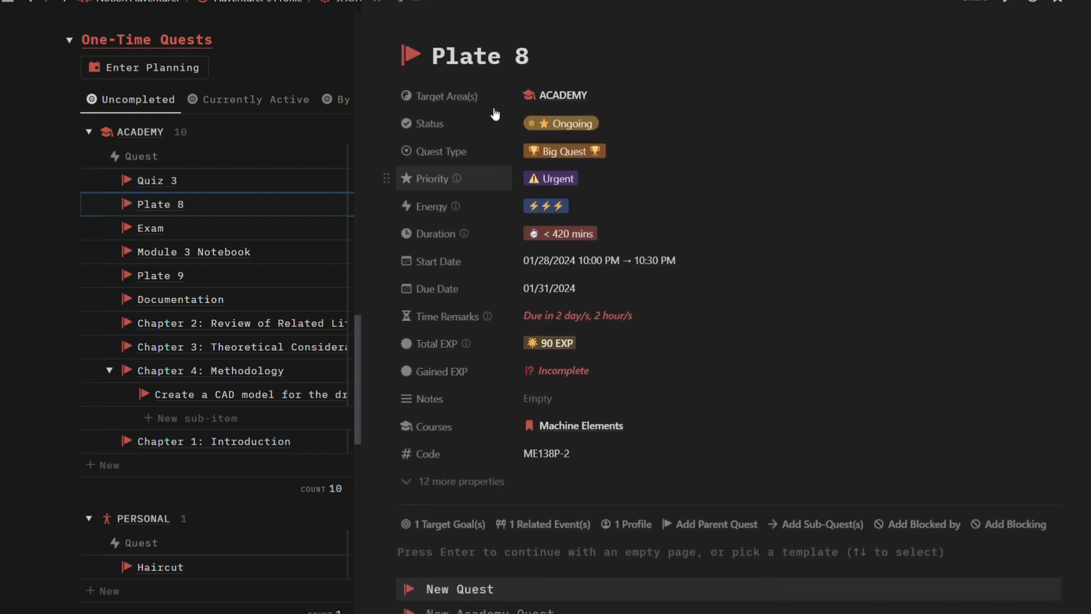
# Step: Create a new quest named "Layout the drawing" as a sub-quest of Plate 8
pyautogui.click(822, 528)
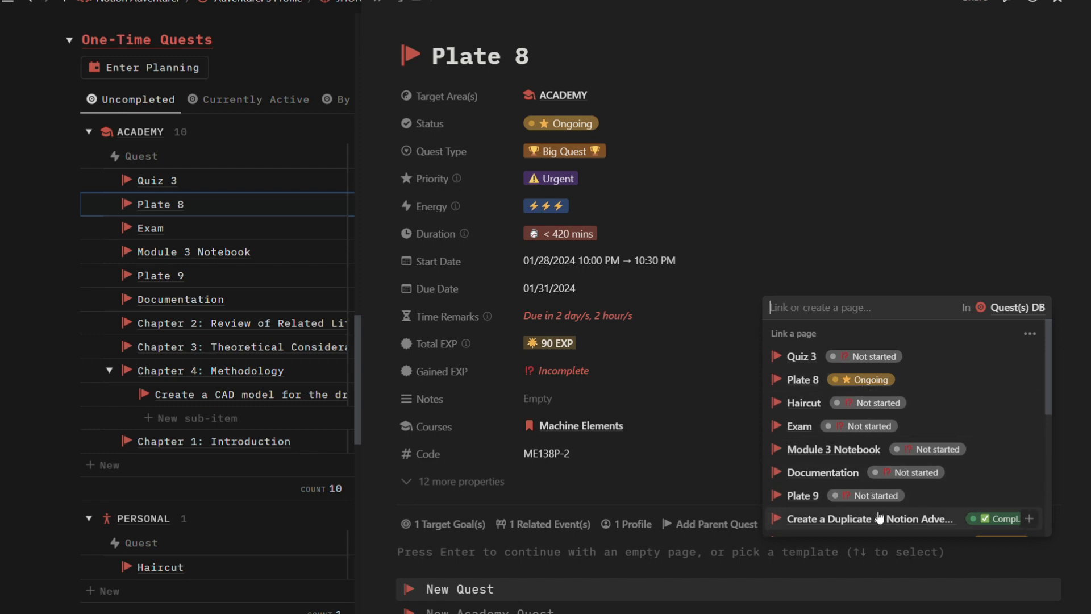
pyautogui.scroll(-3, 879, 517)
pyautogui.scroll(3, 855, 364)
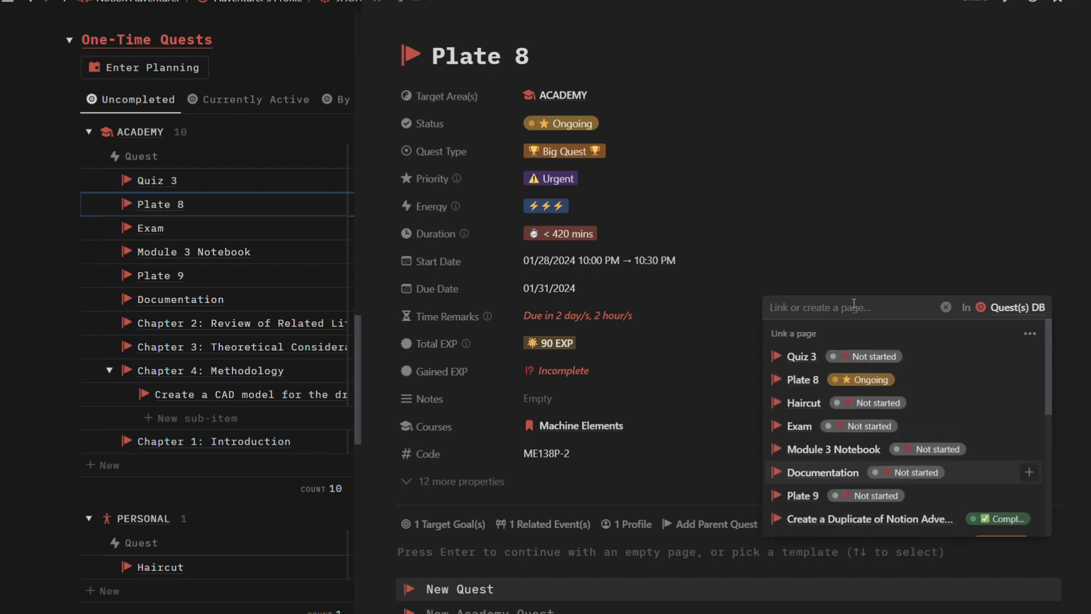
pyautogui.write('Layout')
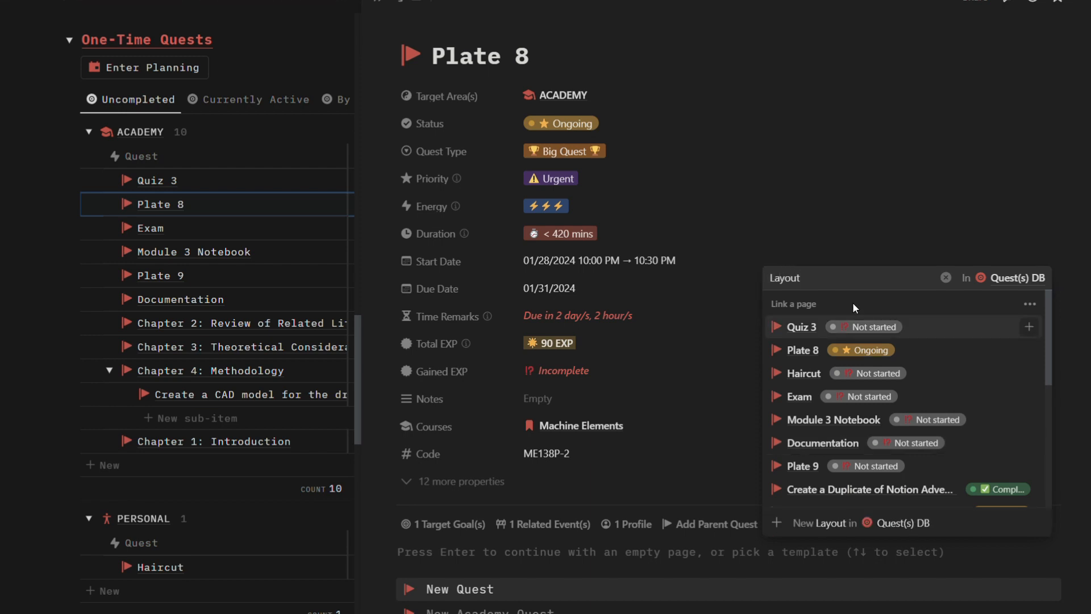
pyautogui.write(' the ')
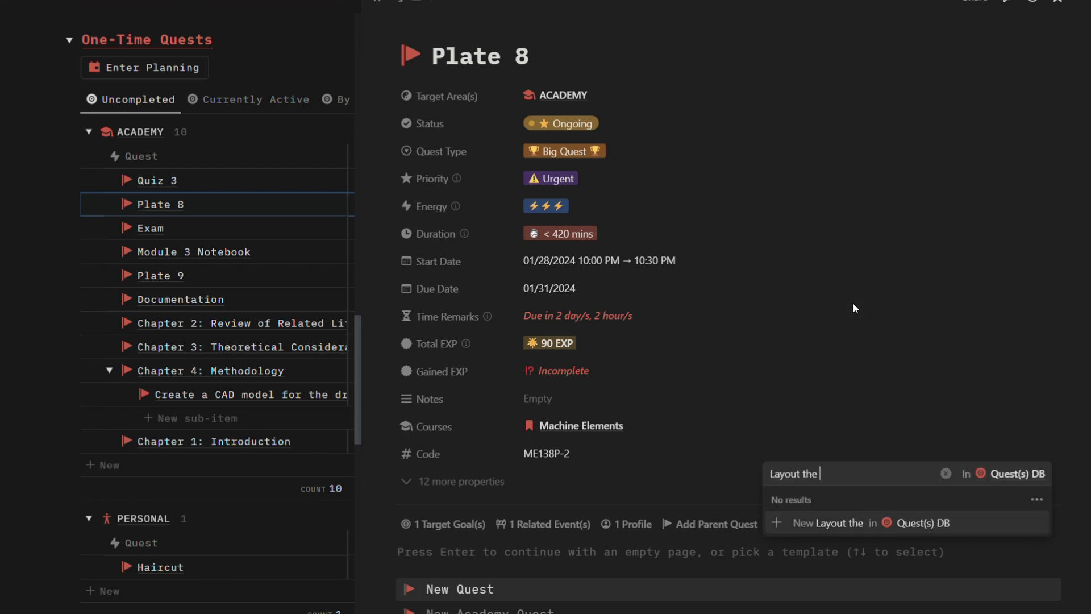
pyautogui.write('drawing')
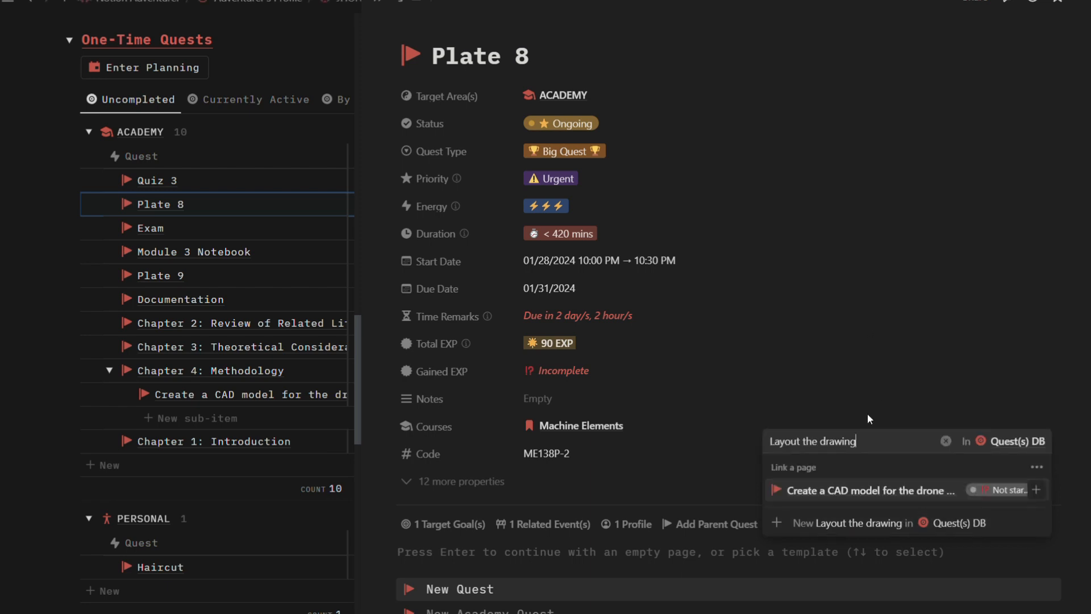
pyautogui.click(803, 526)
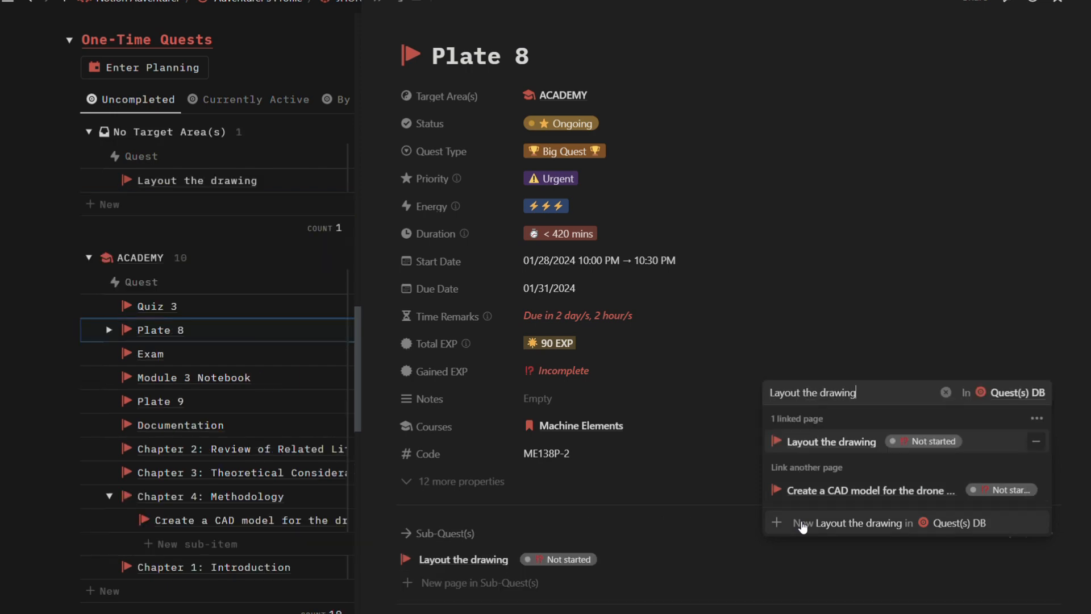
pyautogui.click(734, 325)
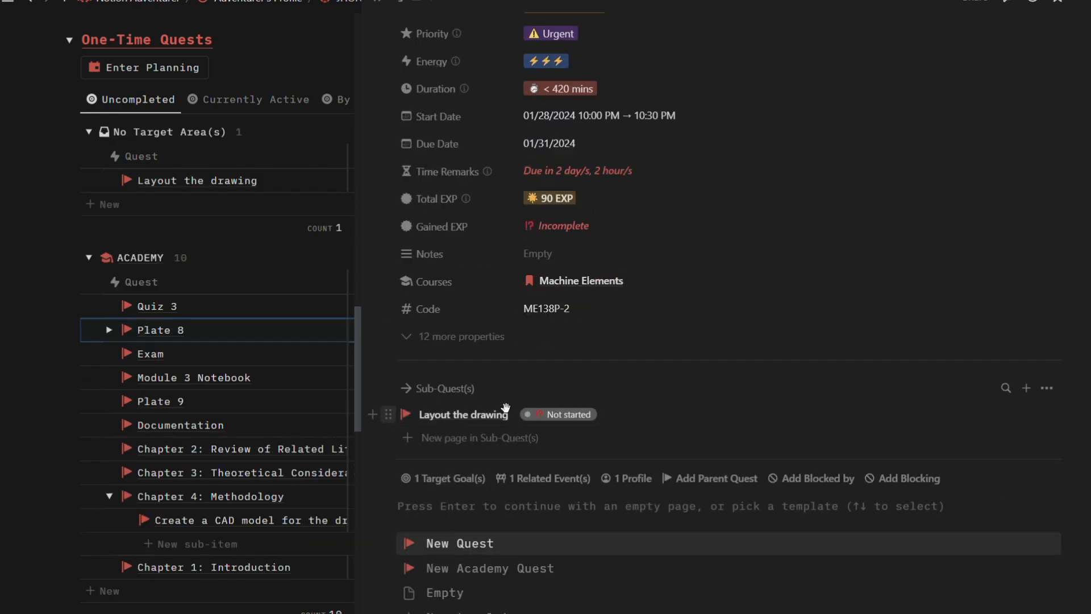
# Step: Close Plate 8's page, expand its row in the Academy group to view its sub-quest, and collapse it again
pyautogui.scroll(3, 502, 433)
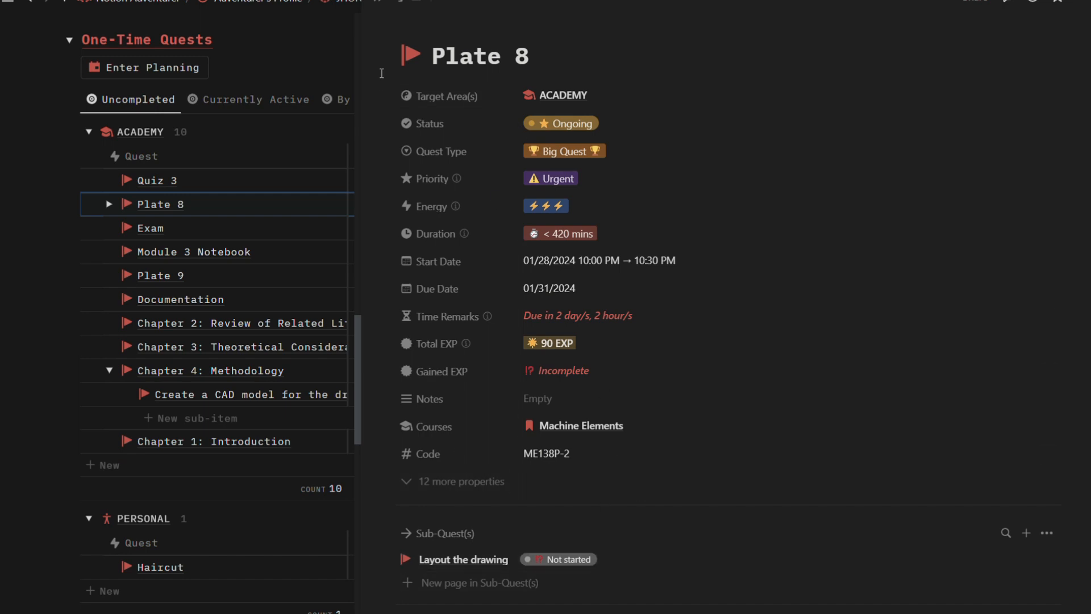
pyautogui.click(379, 3)
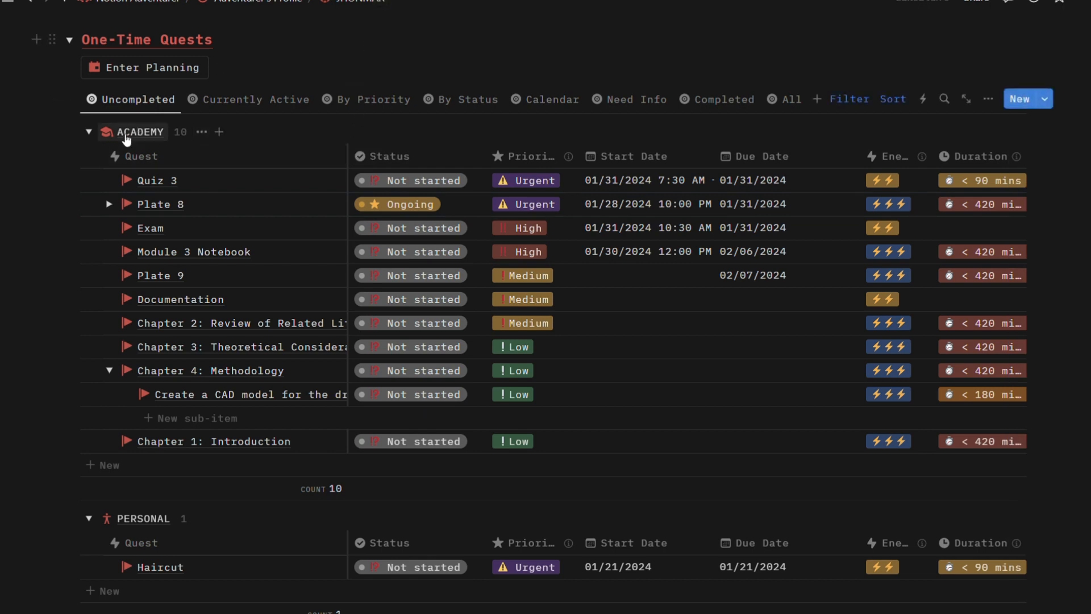
pyautogui.click(108, 206)
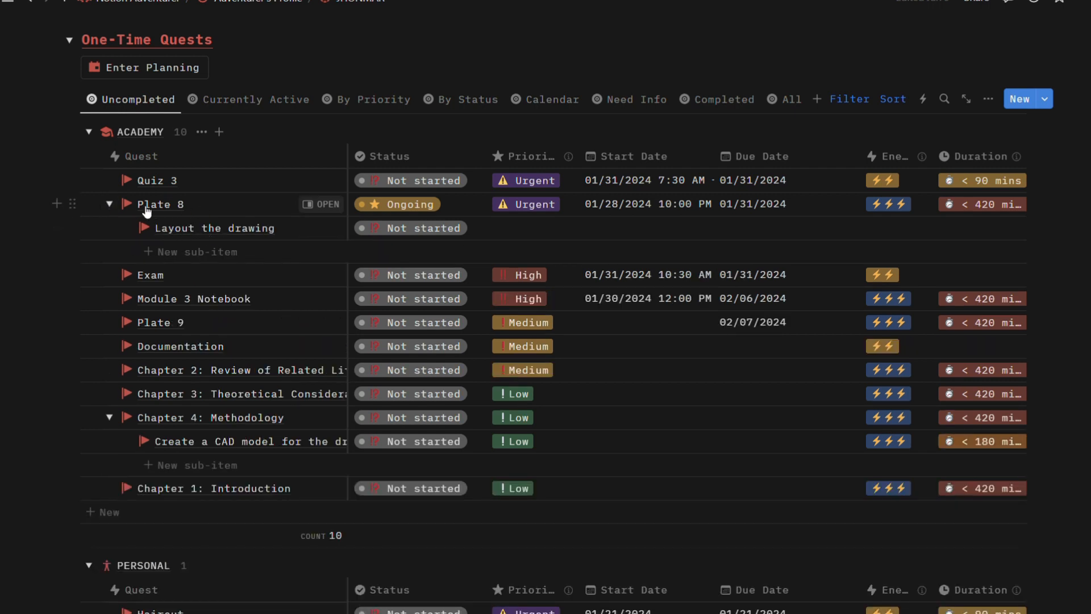
pyautogui.click(108, 205)
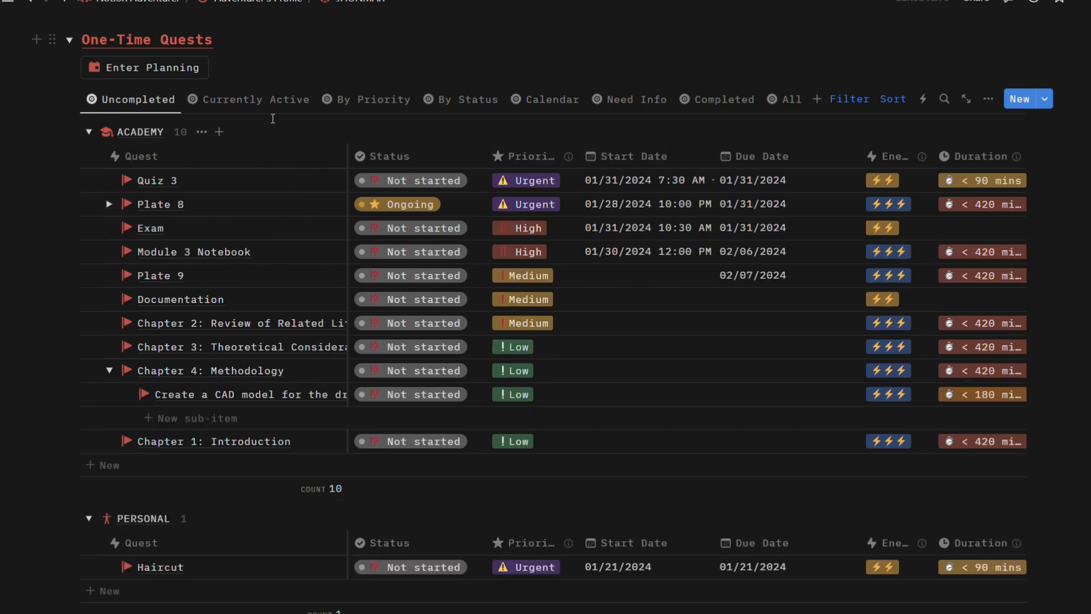
# Step: Check the Currently Active view of the One-Time Quests and return to the Uncompleted view
pyautogui.scroll(3, 174, 109)
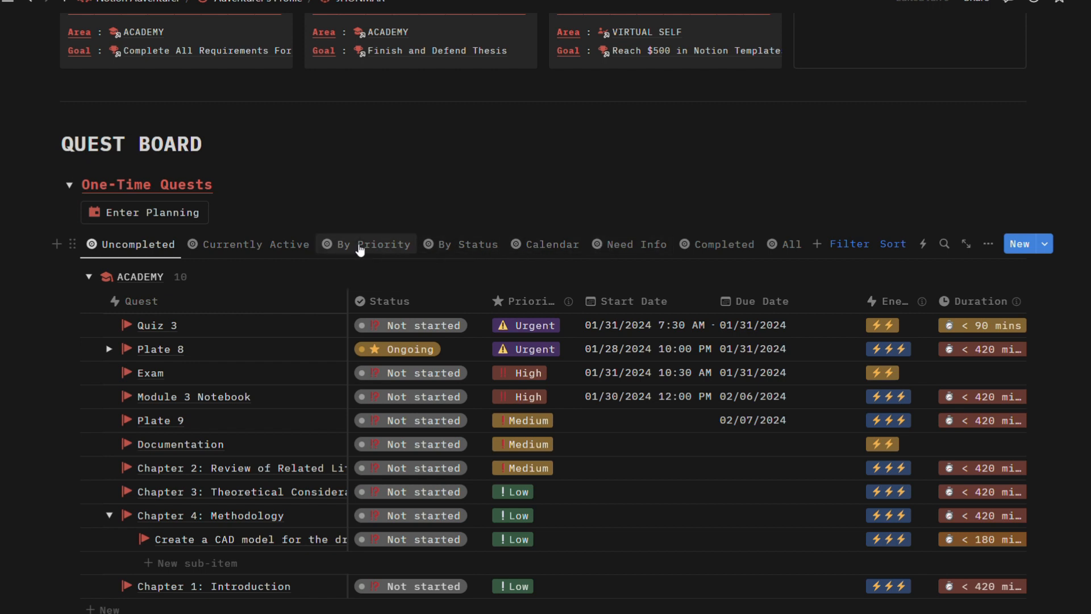
pyautogui.click(253, 246)
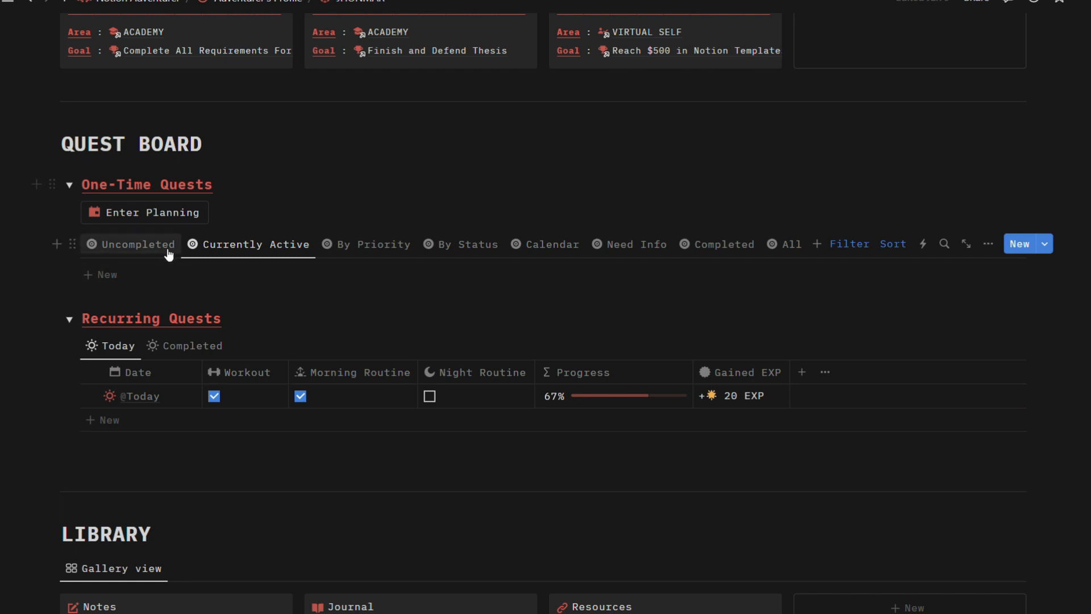
pyautogui.scroll(2, 190, 272)
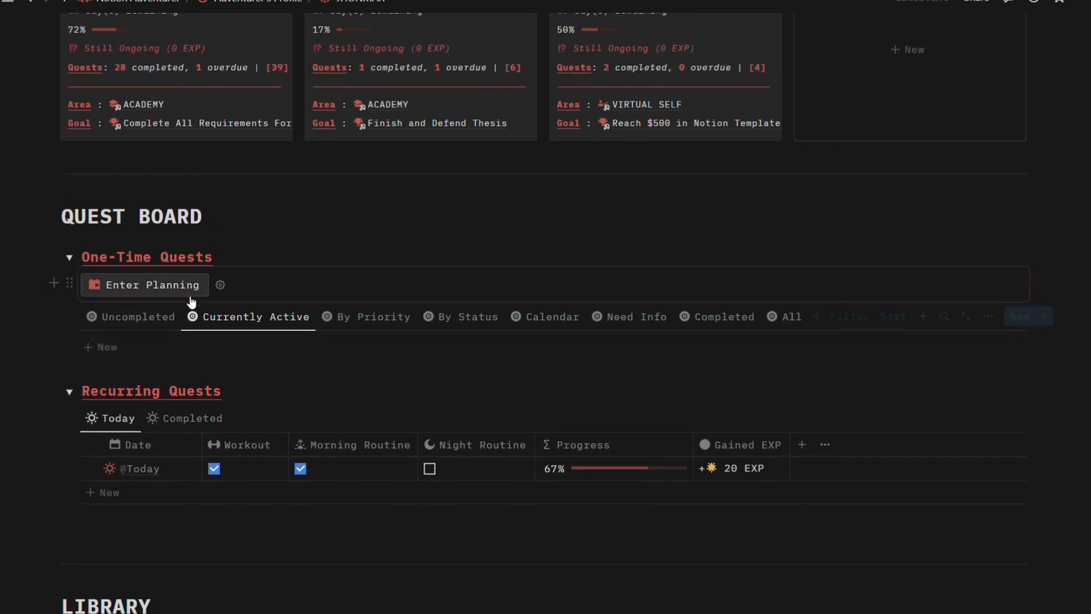
pyautogui.click(138, 319)
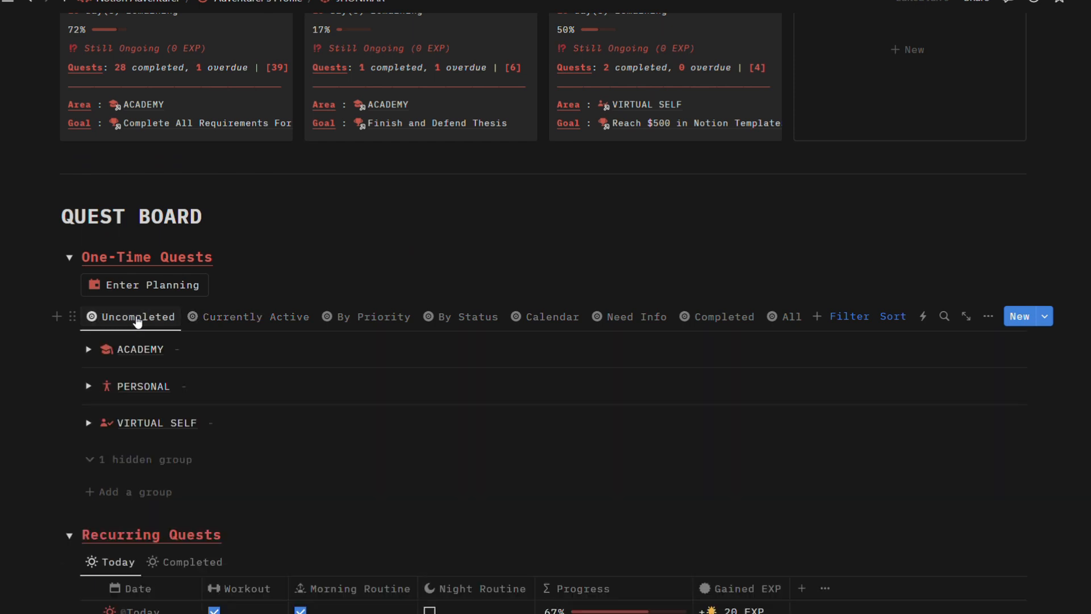
pyautogui.scroll(-4, 625, 350)
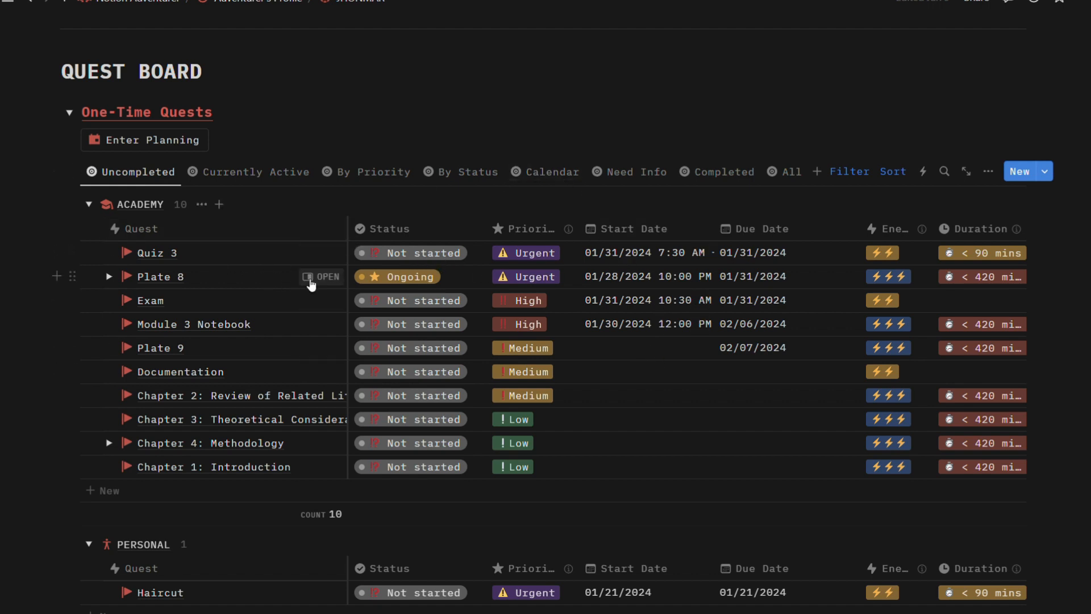
# Step: Set the start time in Plate 8's Start Date to 9:20 PM and close the quest page
pyautogui.click(319, 276)
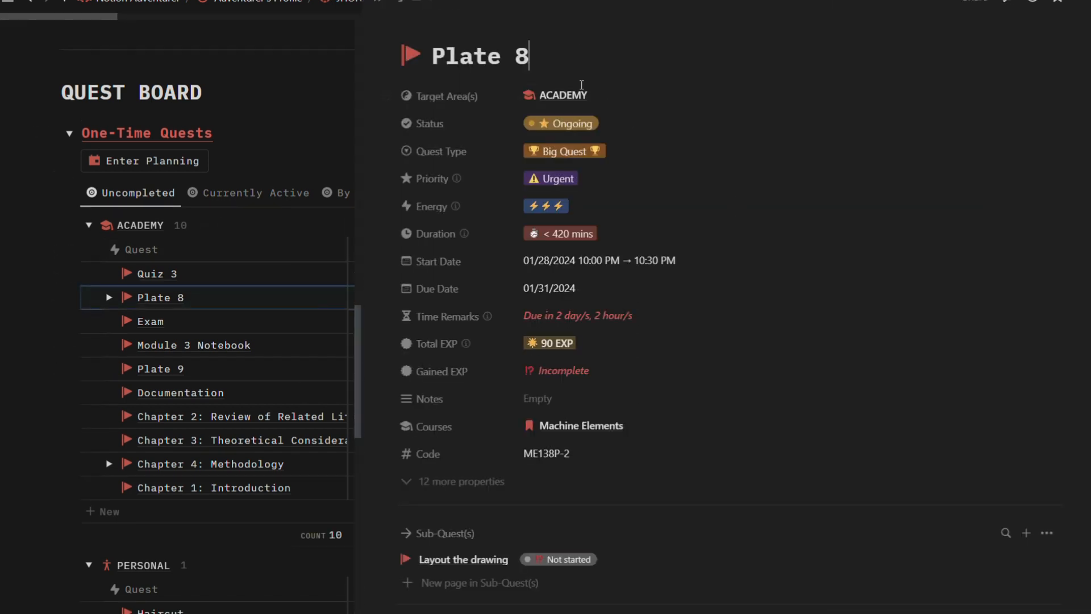
pyautogui.click(620, 260)
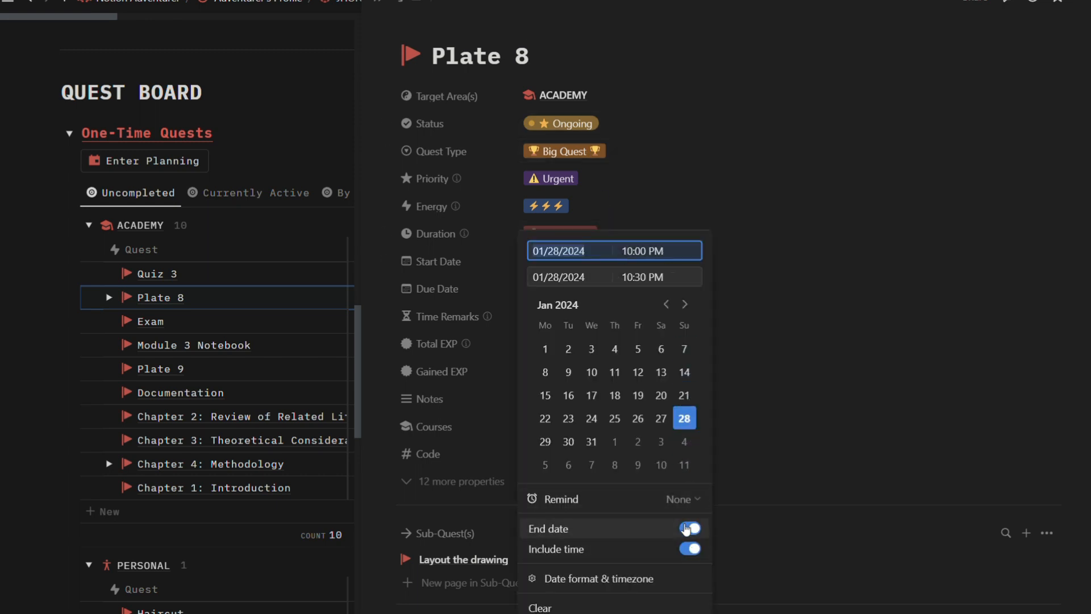
pyautogui.tripleClick(648, 251)
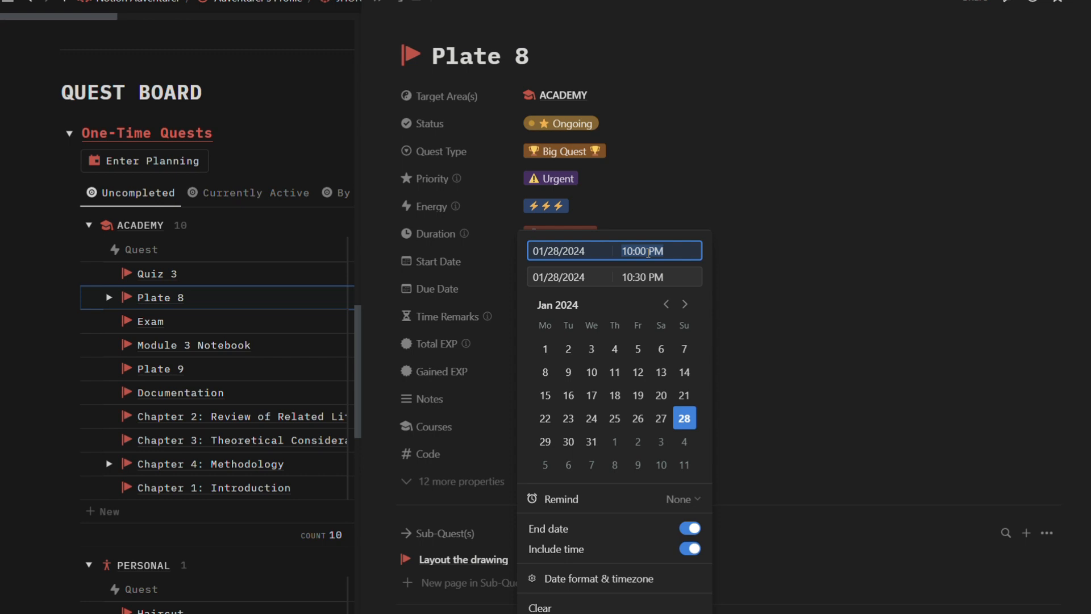
pyautogui.write('920pm')
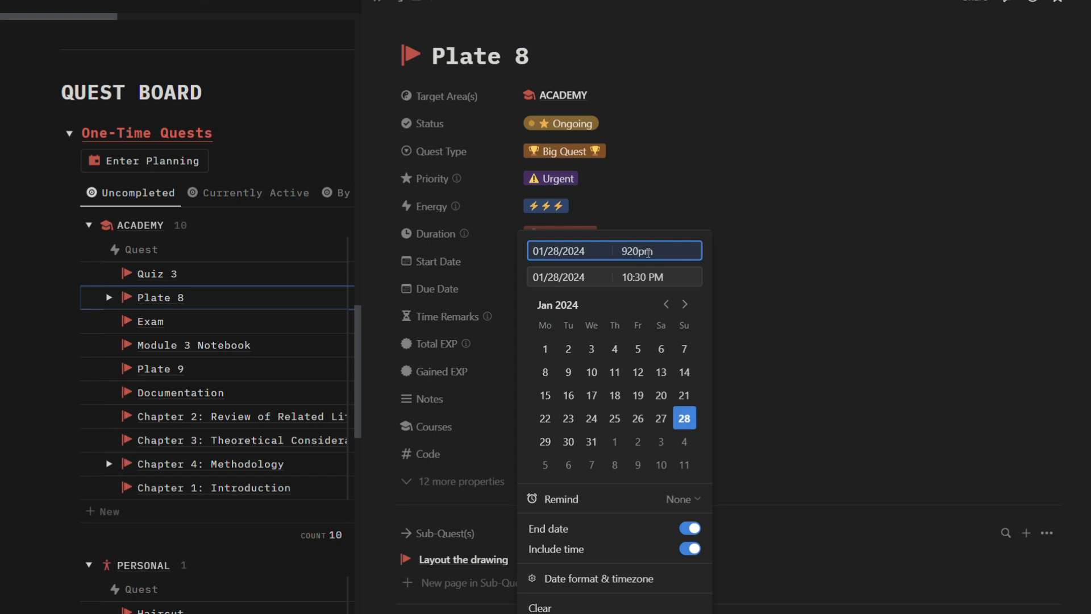
pyautogui.press('Return')
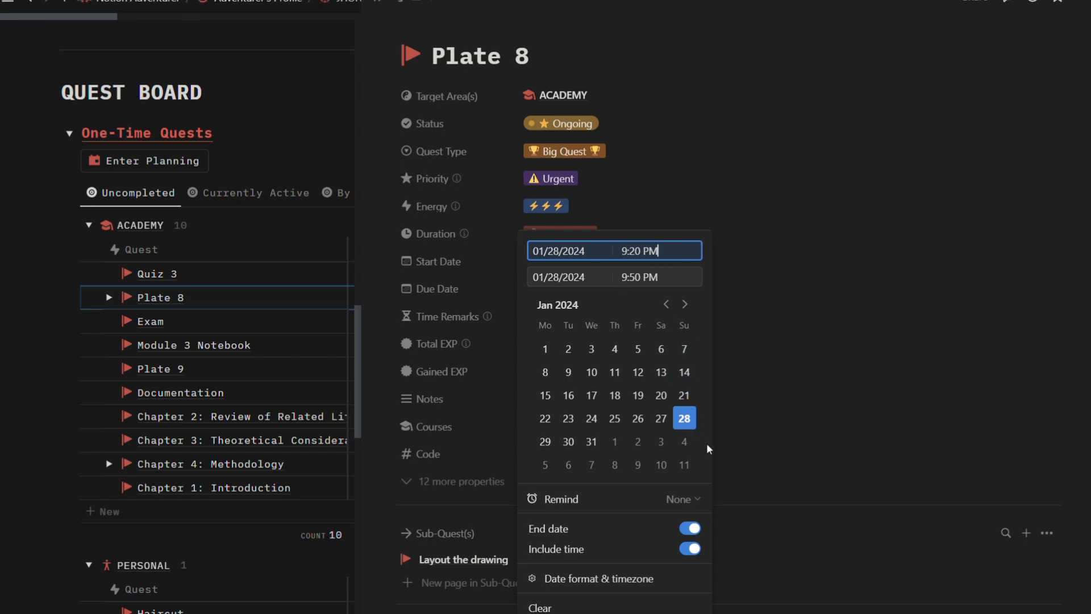
pyautogui.click(801, 326)
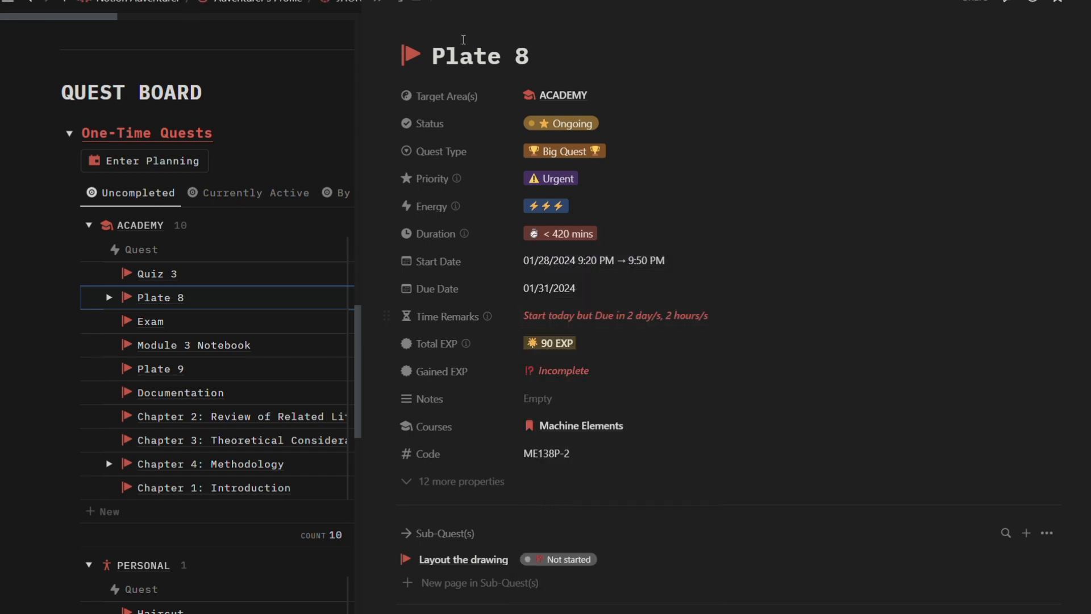
pyautogui.click(379, 1)
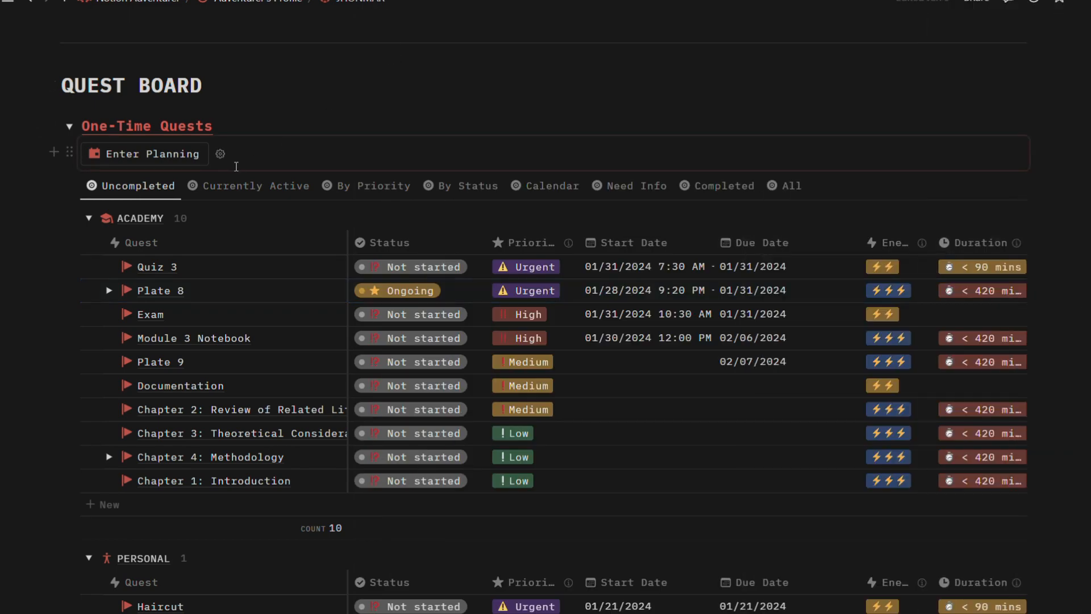
# Step: Check the Currently Active view for Plate 8 and examine the quests grouped in the By Priority view
pyautogui.click(248, 192)
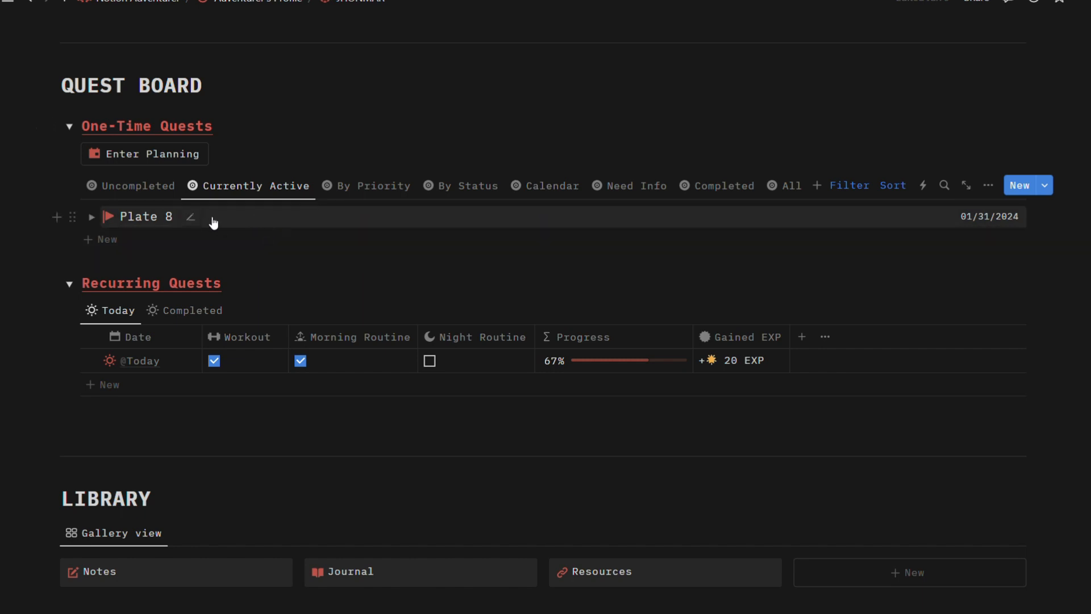
pyautogui.click(337, 191)
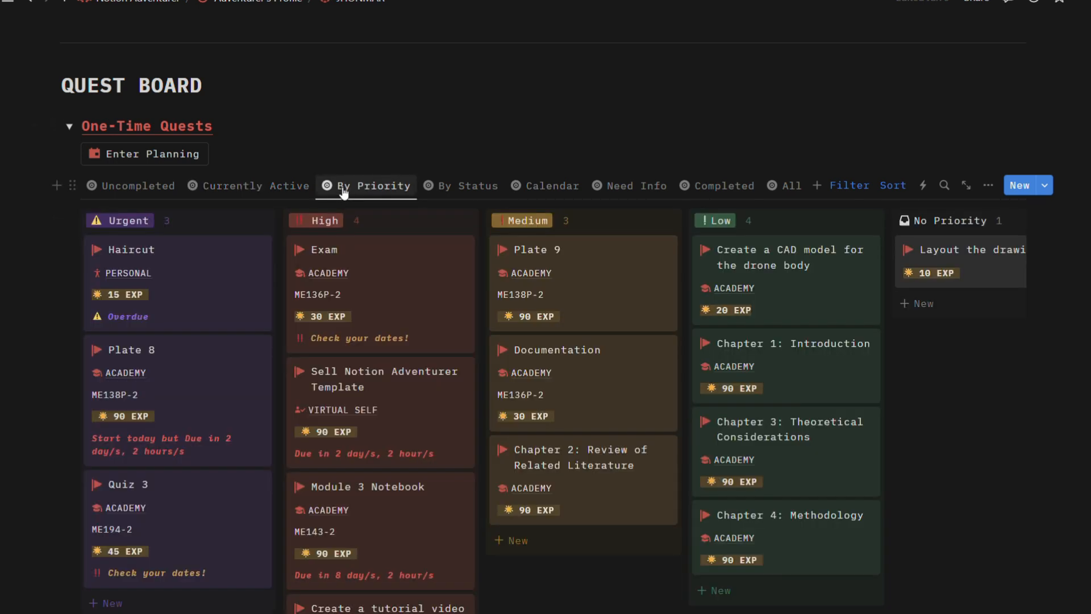
pyautogui.scroll(-3, 847, 428)
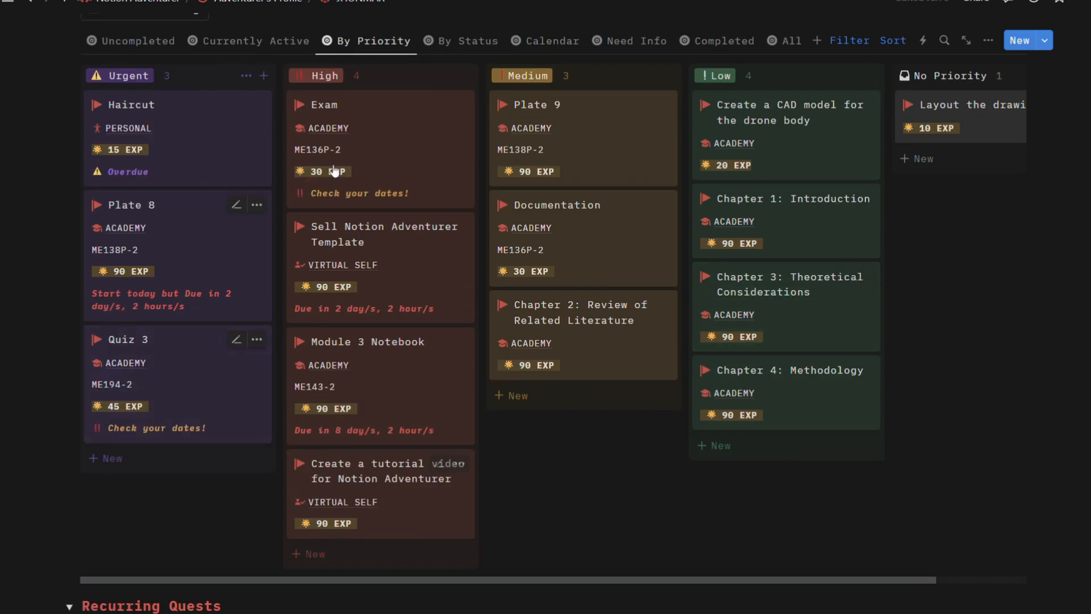
pyautogui.scroll(3, 318, 170)
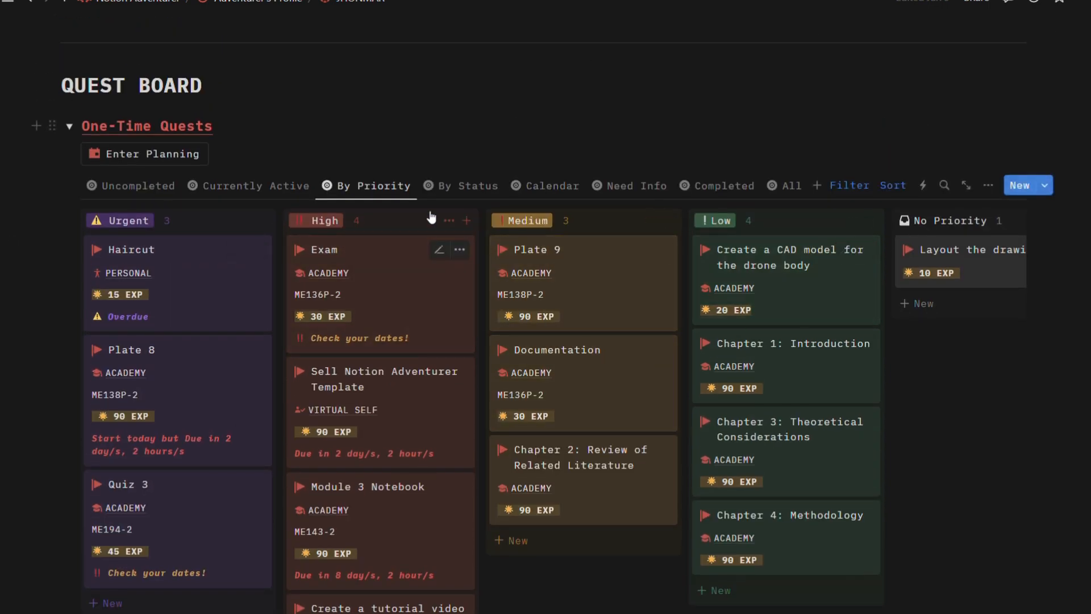
# Step: Examine the filter rules of the One-Time Quests' Need Info view and check the Haircut quest's properties
pyautogui.click(452, 189)
pyautogui.click(642, 192)
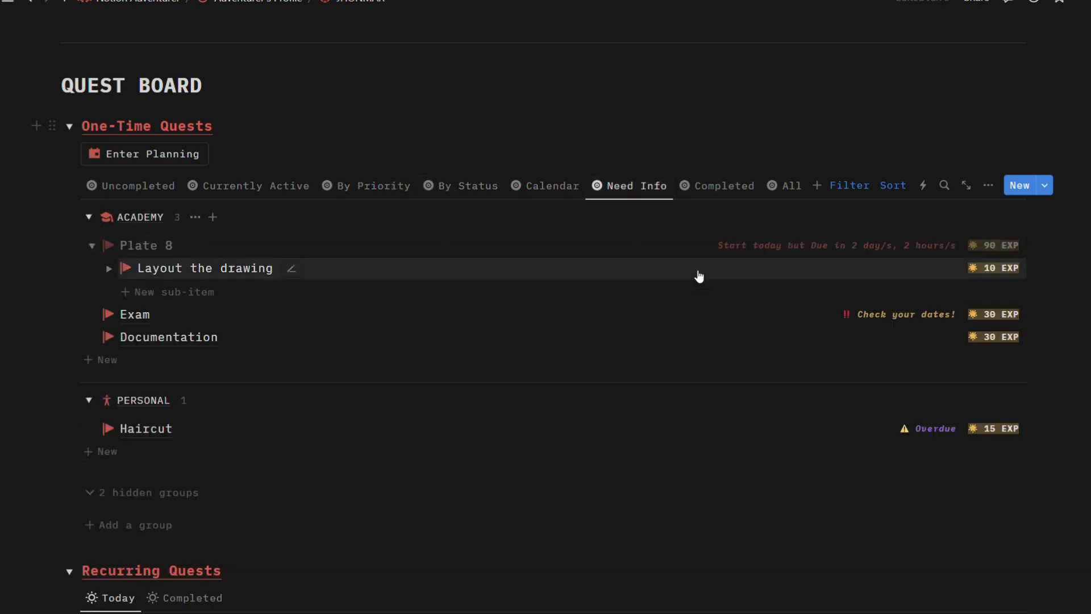
pyautogui.click(835, 191)
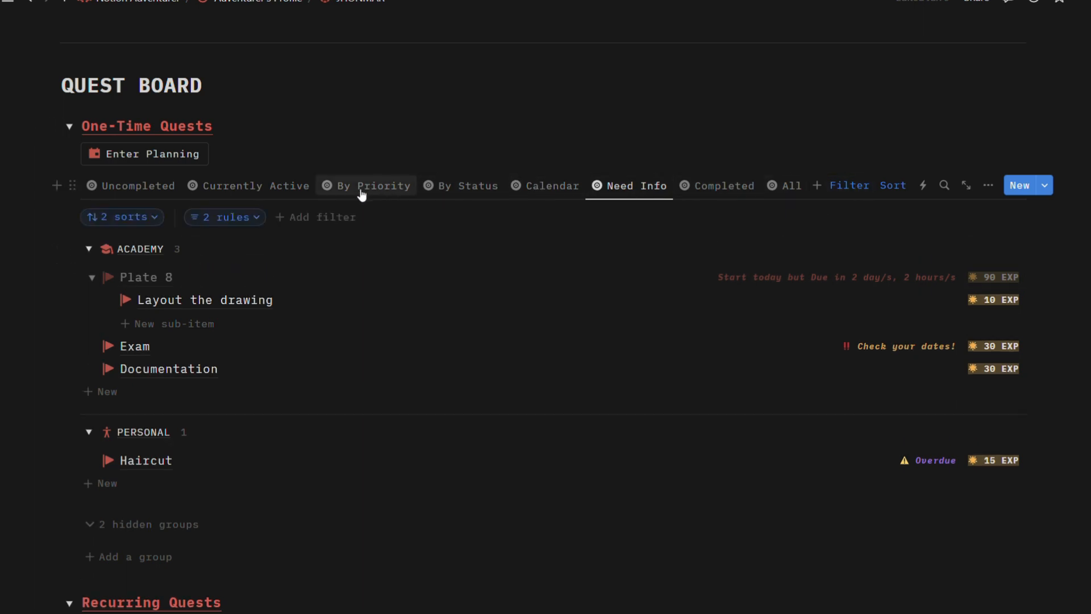
pyautogui.click(249, 218)
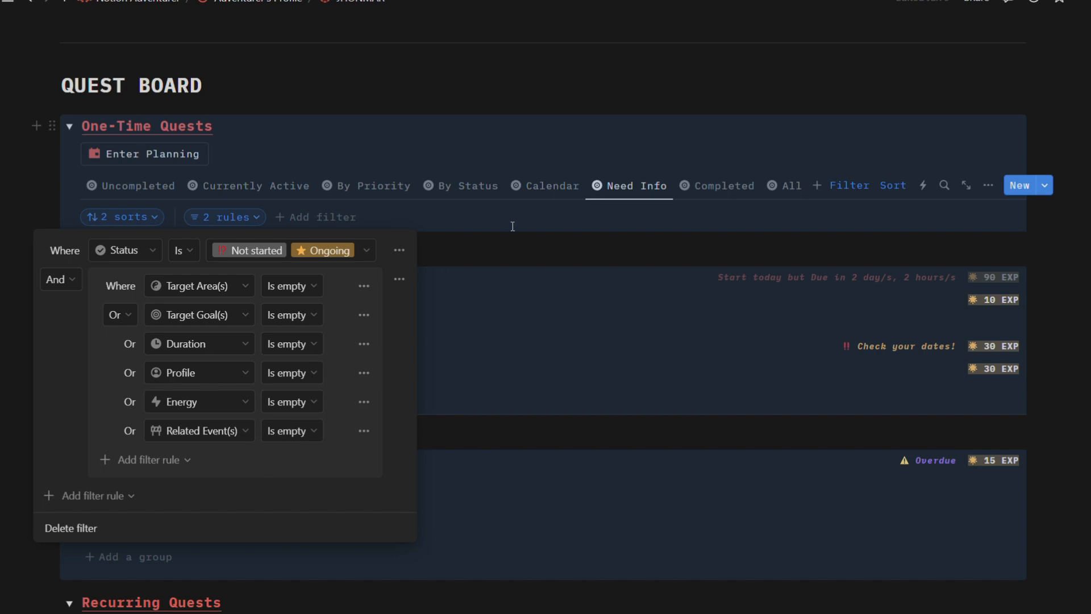
pyautogui.click(540, 209)
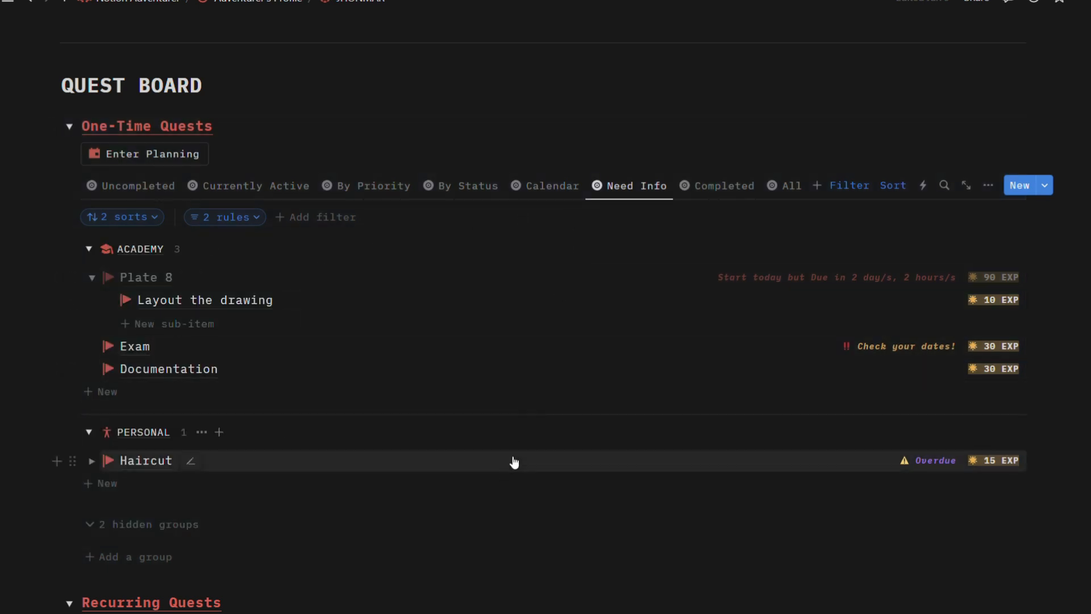
pyautogui.click(275, 463)
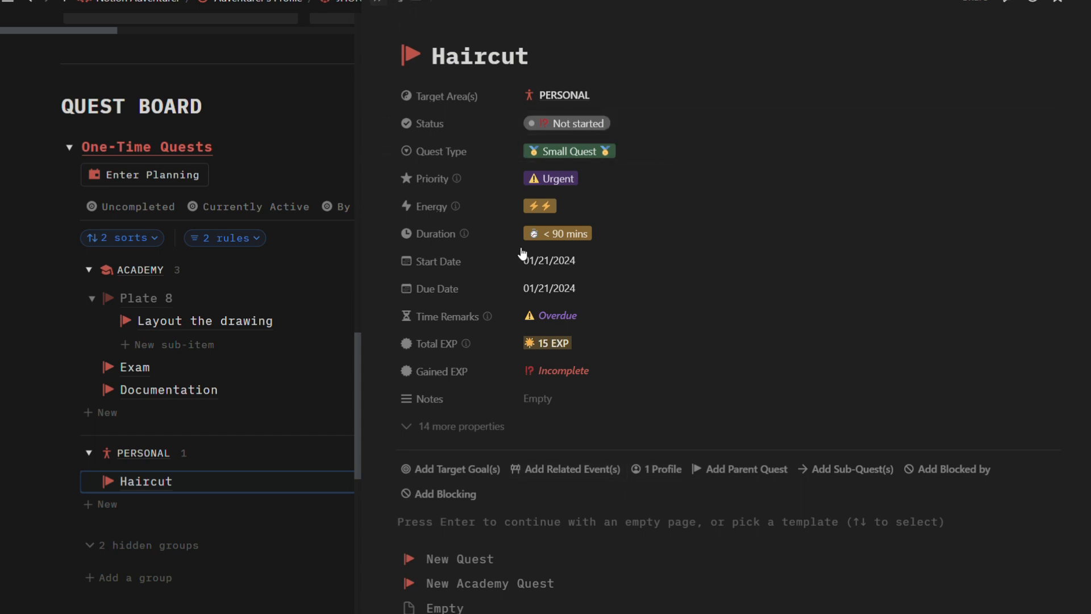
pyautogui.press('Escape')
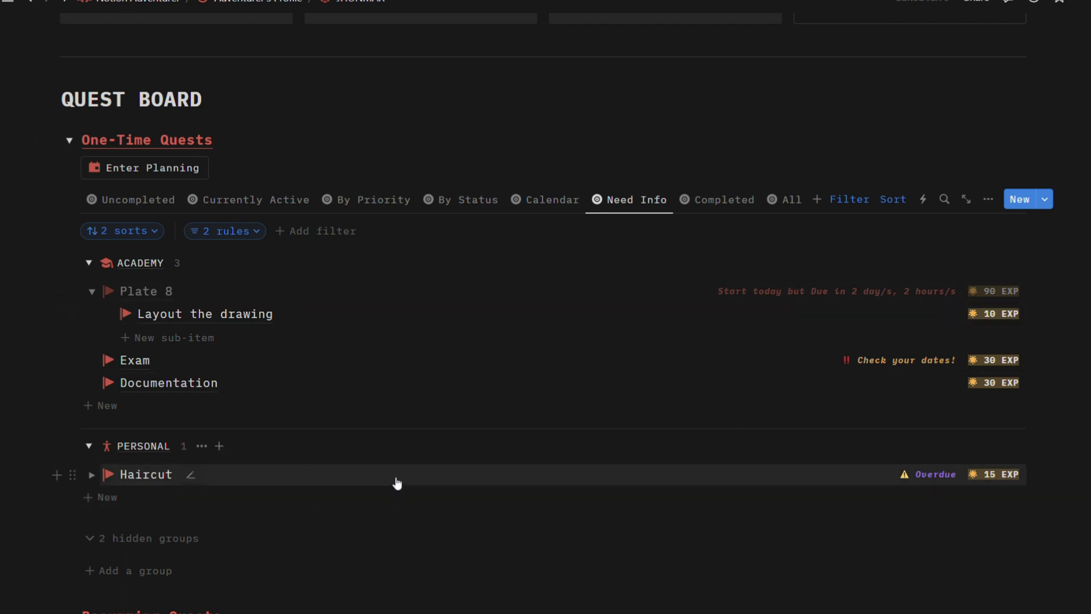
# Step: Browse the Completed view of the One-Time Quests and collapse its Academy group
pyautogui.click(721, 202)
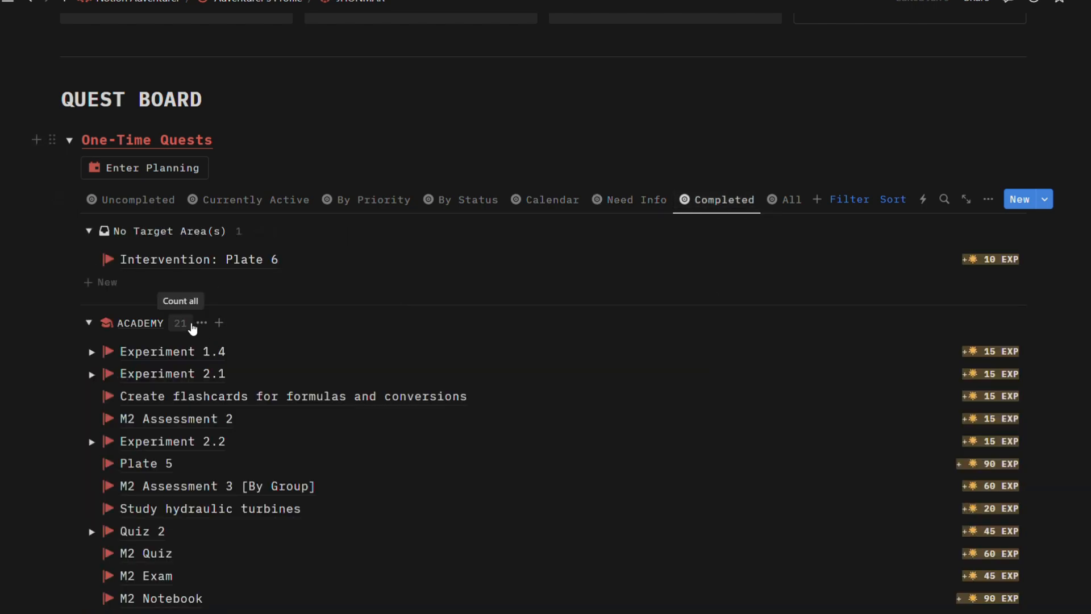
pyautogui.scroll(-6, 362, 530)
pyautogui.scroll(6, 362, 533)
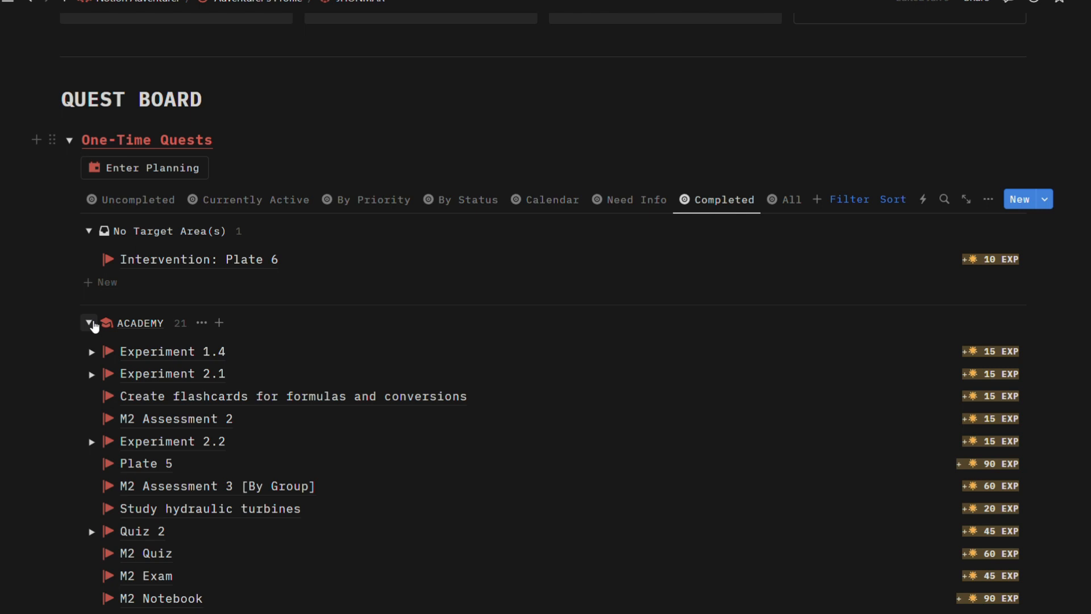
pyautogui.scroll(-4, 243, 317)
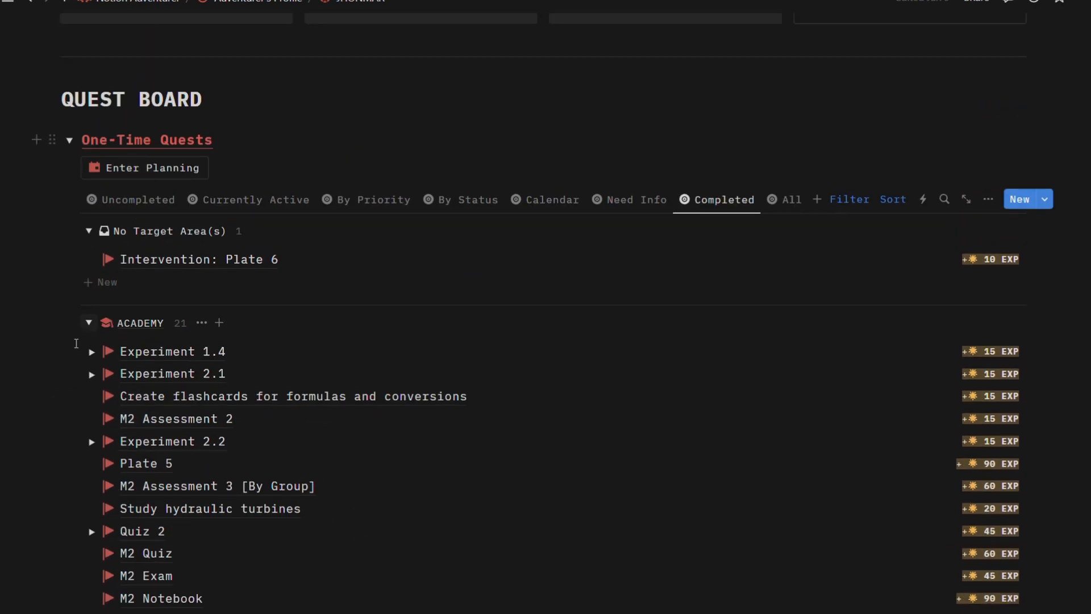
pyautogui.click(89, 323)
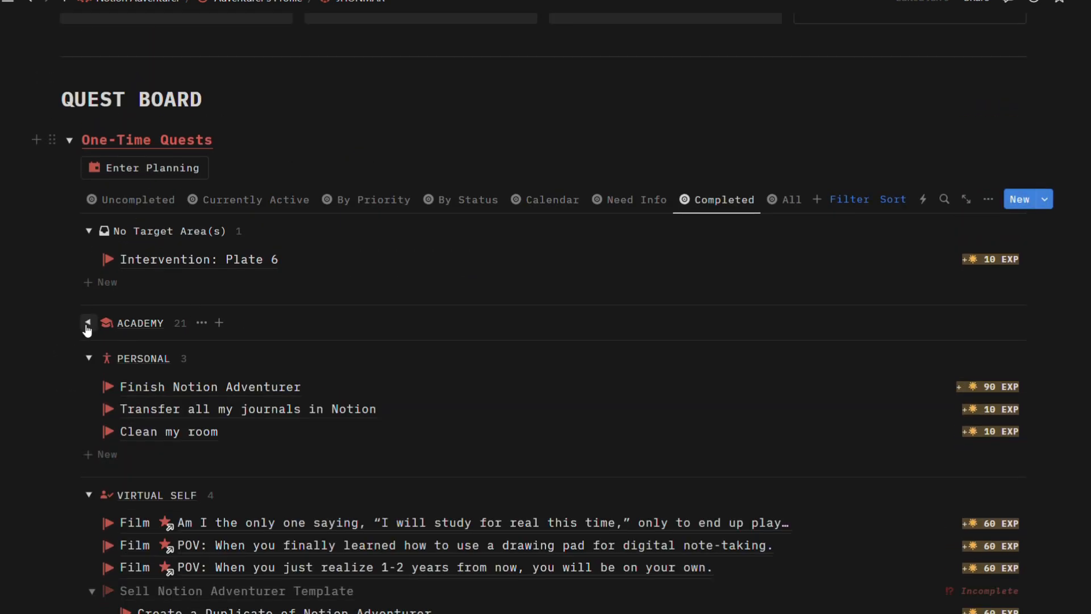
# Step: Look through the All view of the One-Time Quests and return to the Uncompleted view
pyautogui.click(784, 199)
pyautogui.scroll(-10, 423, 347)
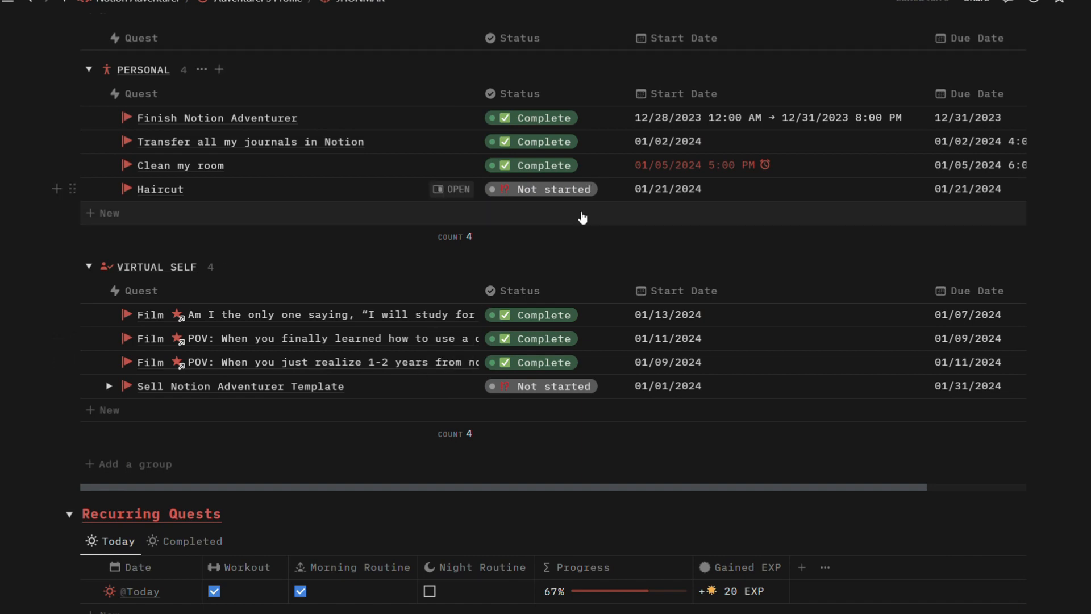
pyautogui.scroll(6, 544, 356)
pyautogui.scroll(4, 544, 358)
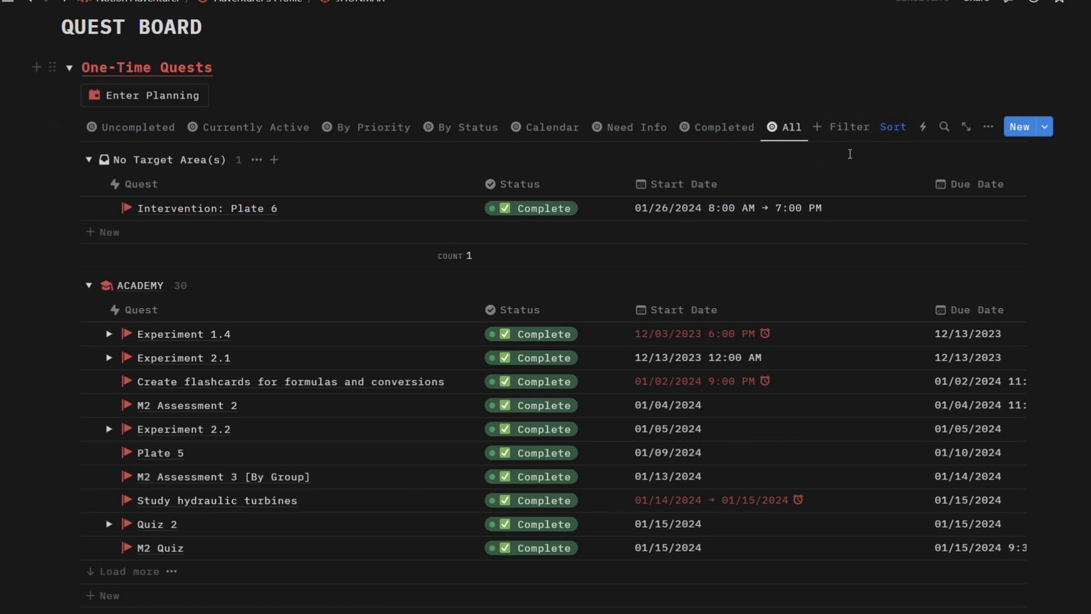
pyautogui.click(138, 126)
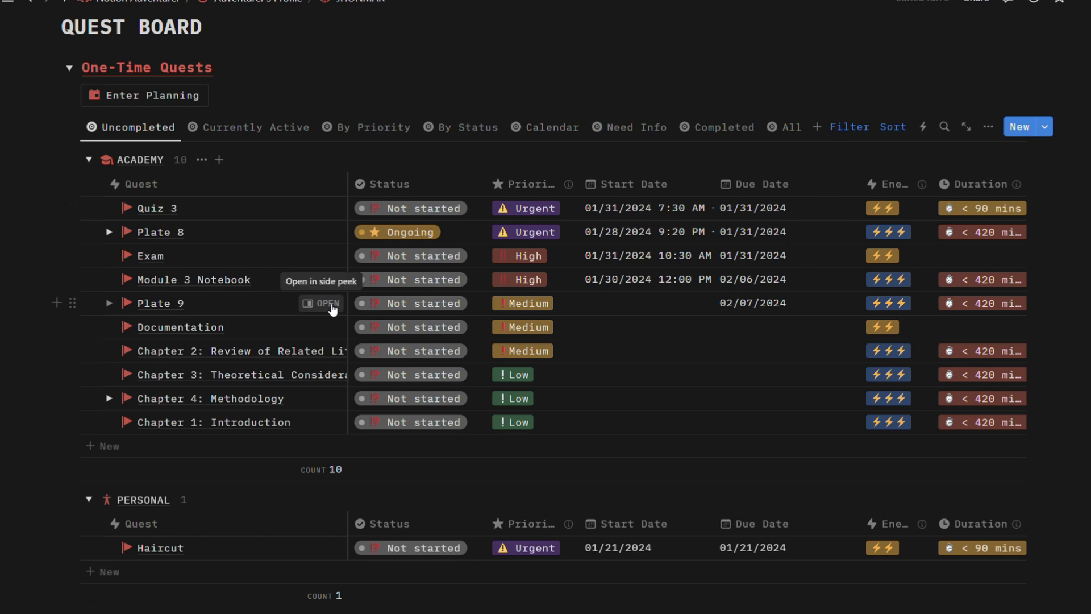
# Step: Examine today's entry in the Recurring Quests table, including its routines, progress and gained EXP
pyautogui.scroll(-2, 333, 309)
pyautogui.scroll(-6, 332, 309)
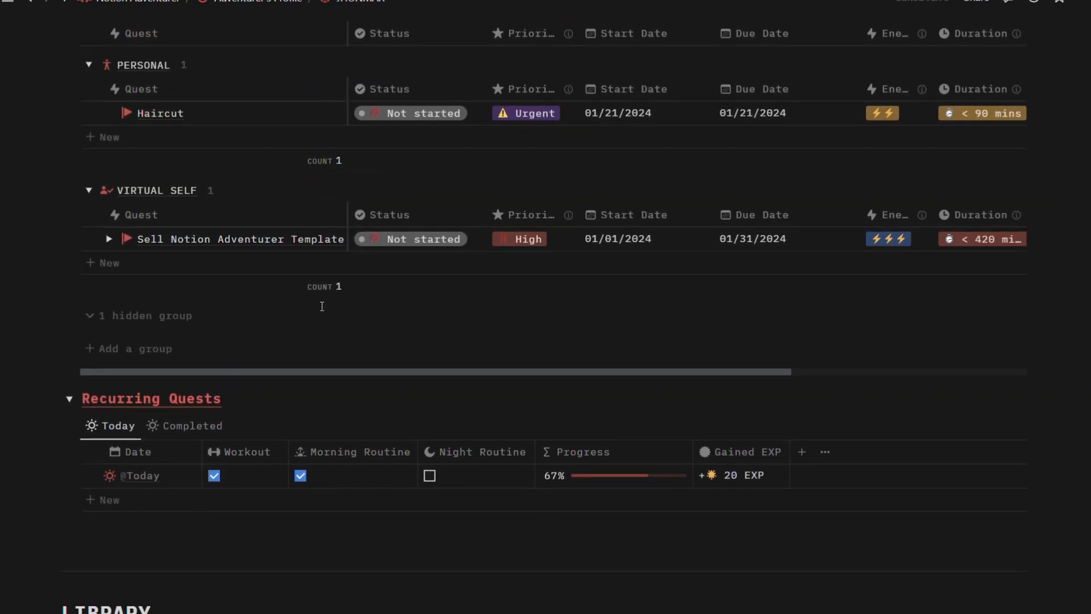
pyautogui.scroll(-2, 222, 287)
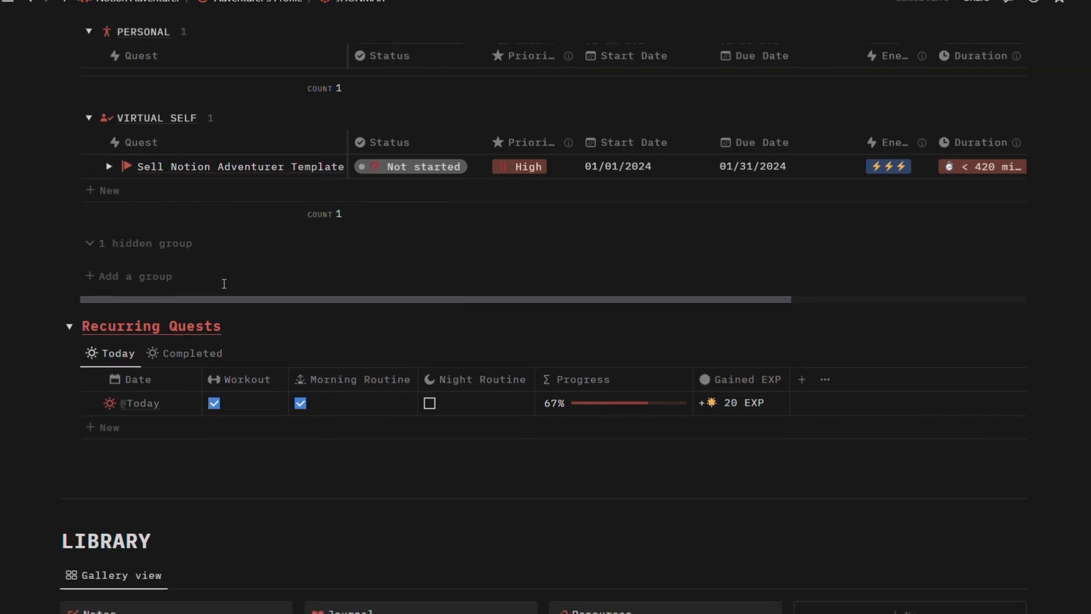
pyautogui.scroll(-2, 139, 283)
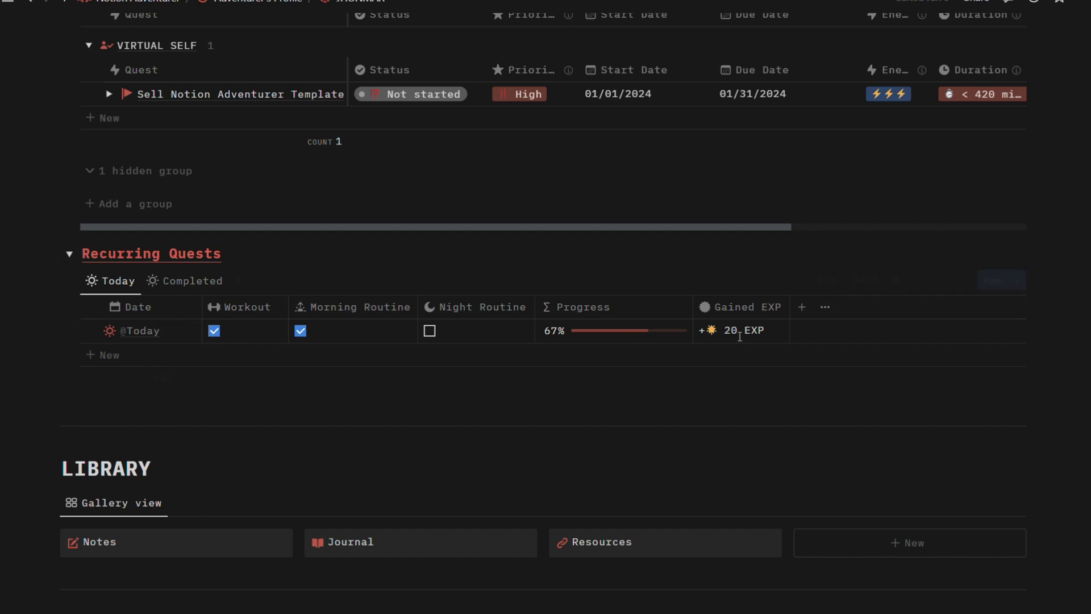
# Step: Open the Journal from the Library, browse its entries and close it
pyautogui.scroll(-1, 304, 405)
pyautogui.scroll(-1, 302, 401)
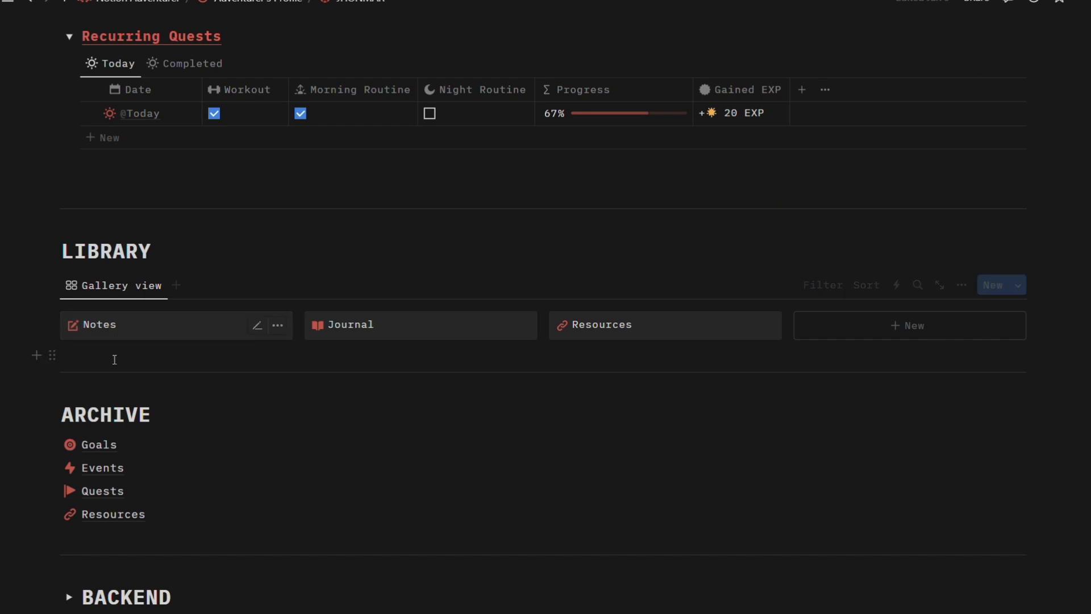
pyautogui.click(459, 335)
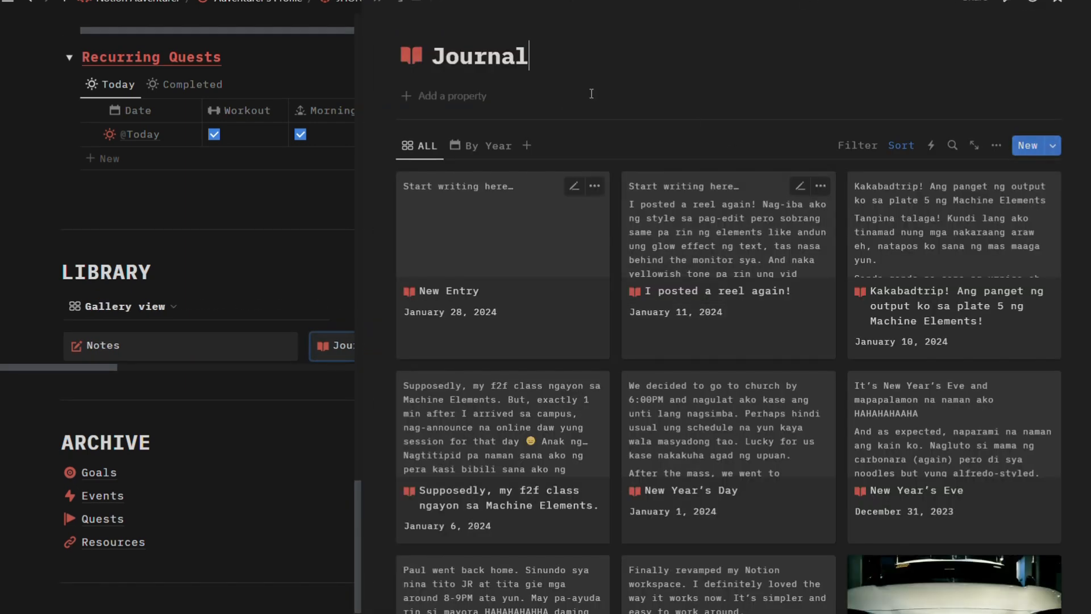
pyautogui.scroll(-10, 758, 407)
pyautogui.scroll(10, 680, 352)
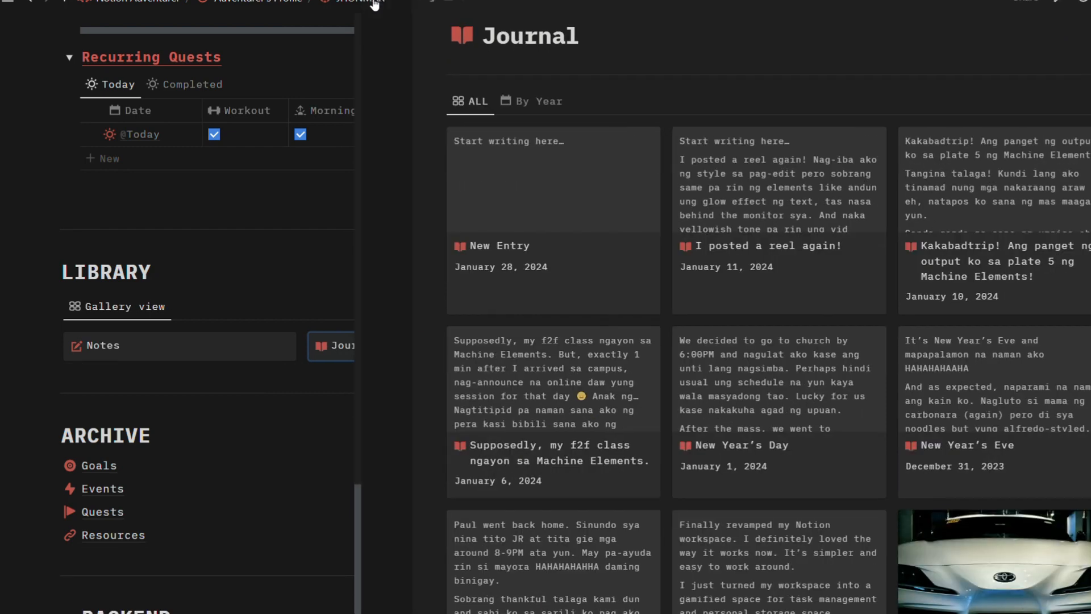
pyautogui.click(375, 5)
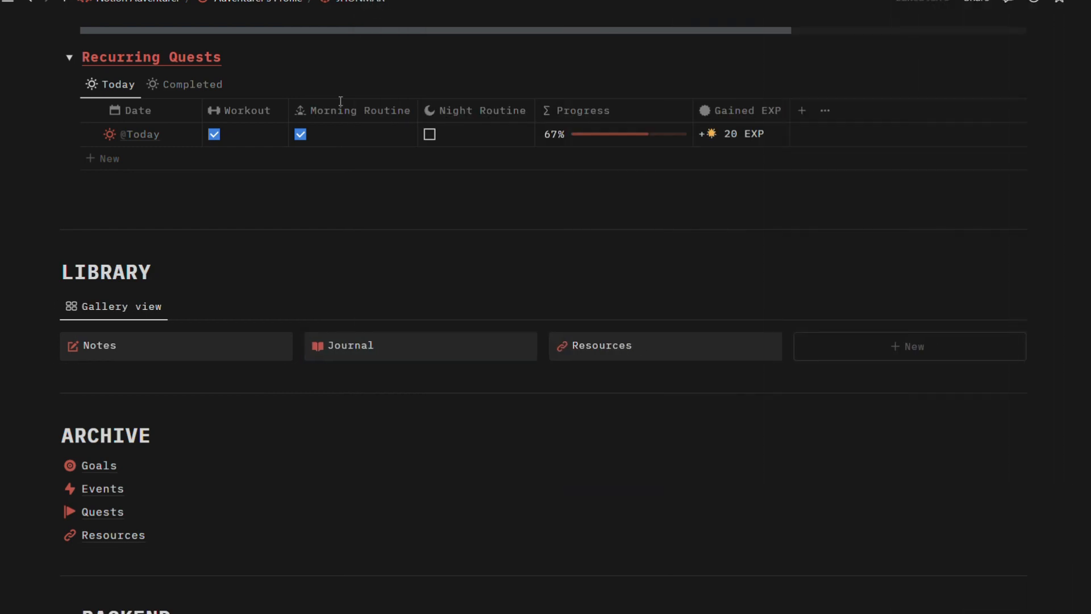
# Step: Open Notes from the Library, create a note titled New Note and start its page body
pyautogui.click(218, 348)
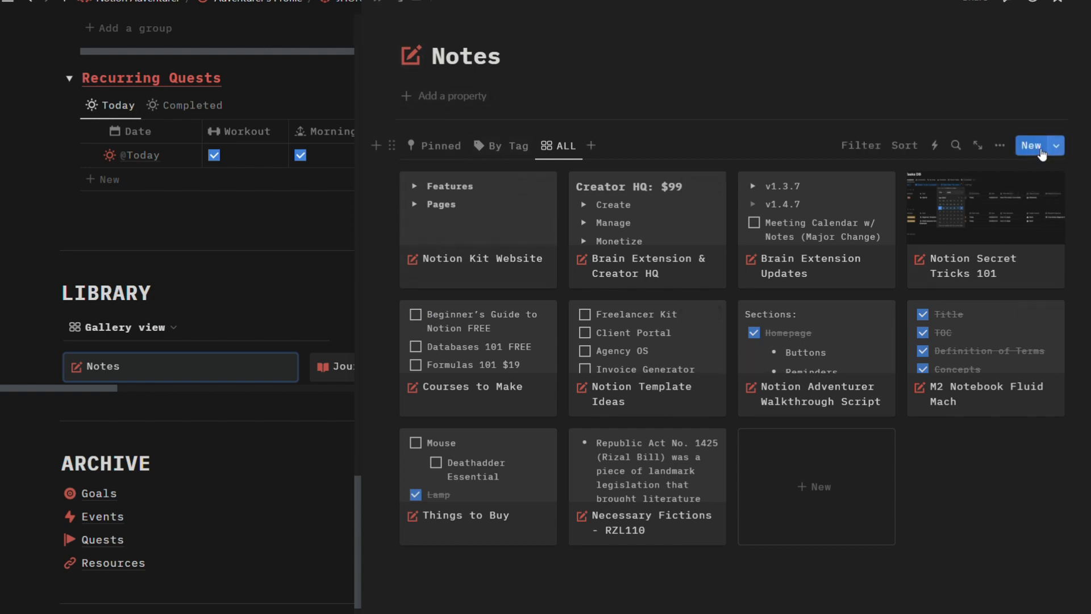
pyautogui.click(1039, 148)
pyautogui.click(1032, 149)
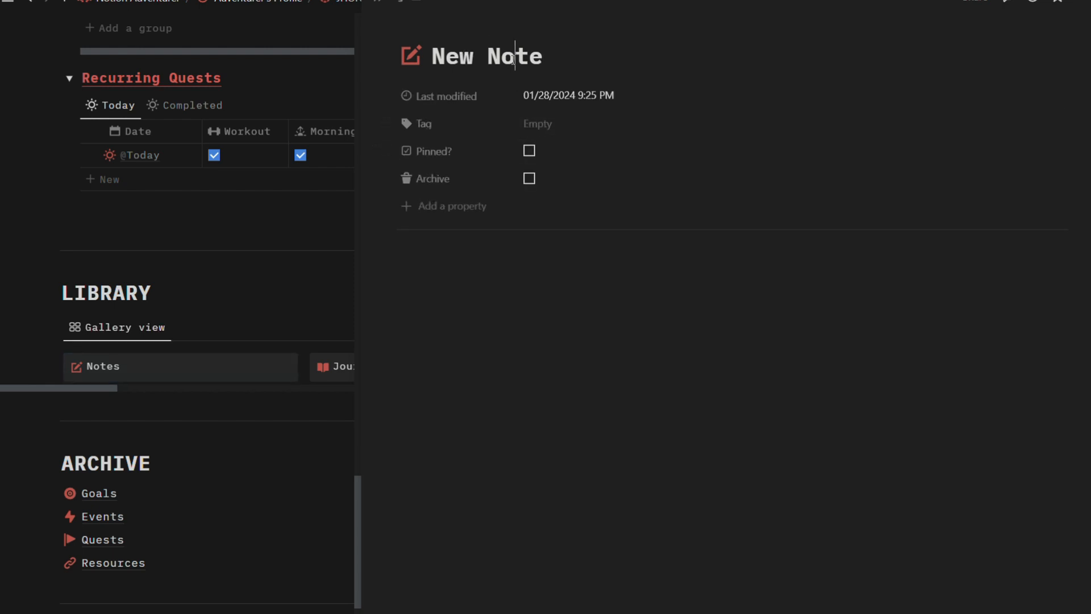
pyautogui.tripleClick(512, 59)
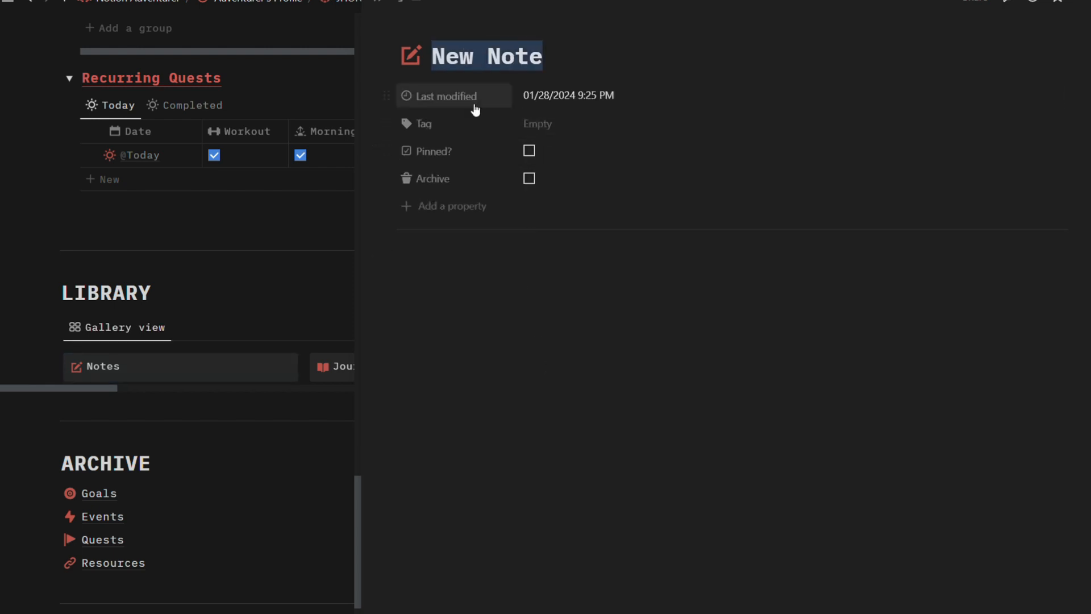
pyautogui.press('Return')
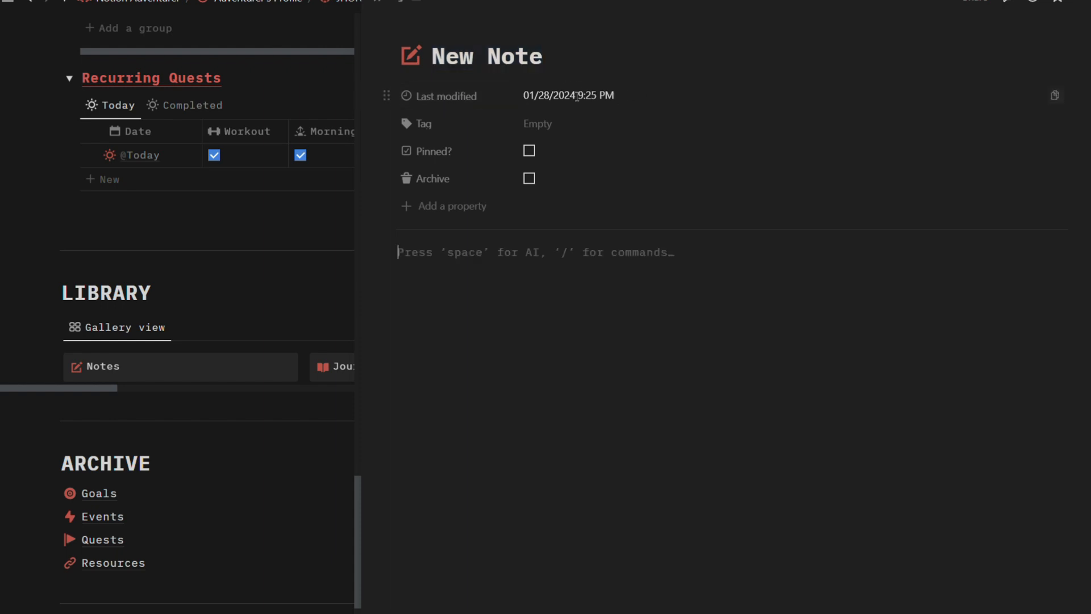
# Step: Check the available tags for New Note, mark it as pinned and close the note
pyautogui.click(560, 126)
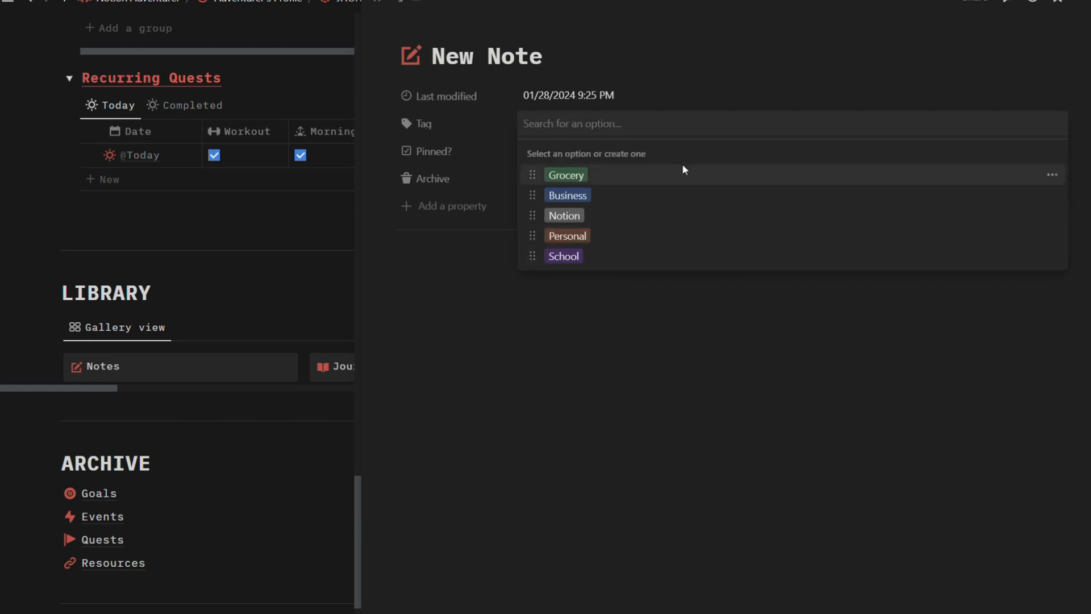
pyautogui.click(488, 307)
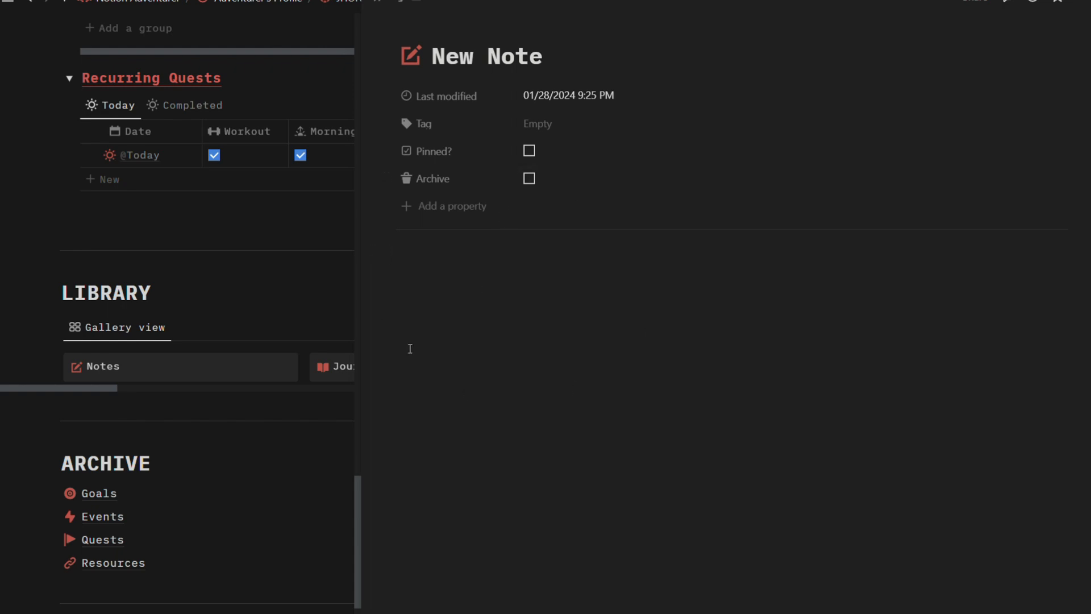
pyautogui.click(529, 151)
pyautogui.click(380, 10)
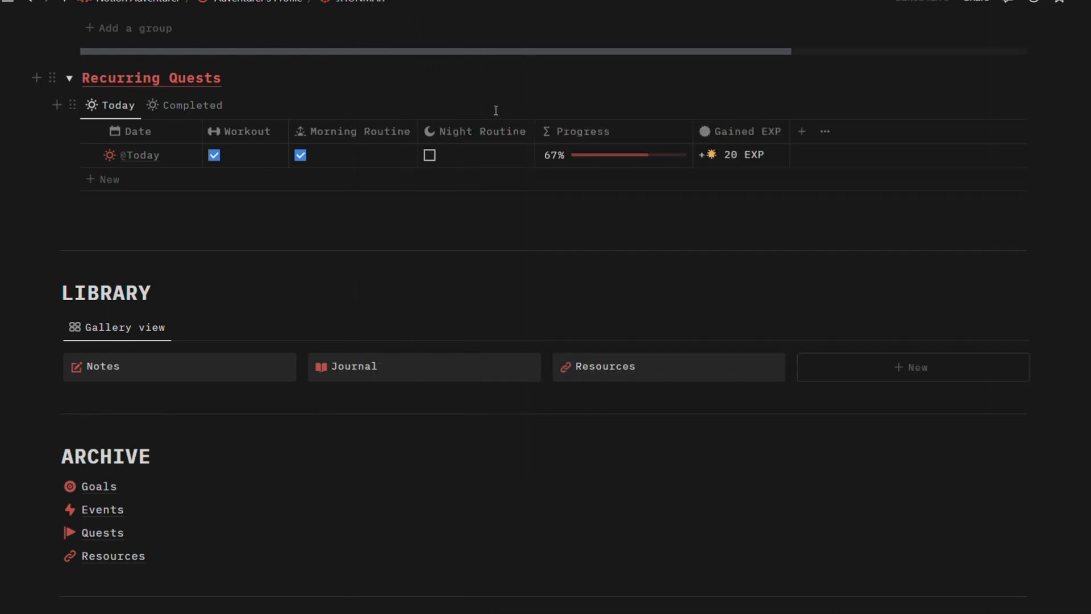
# Step: Open New Note from the Pinned view of Notes, view its page options and close the note
pyautogui.click(204, 370)
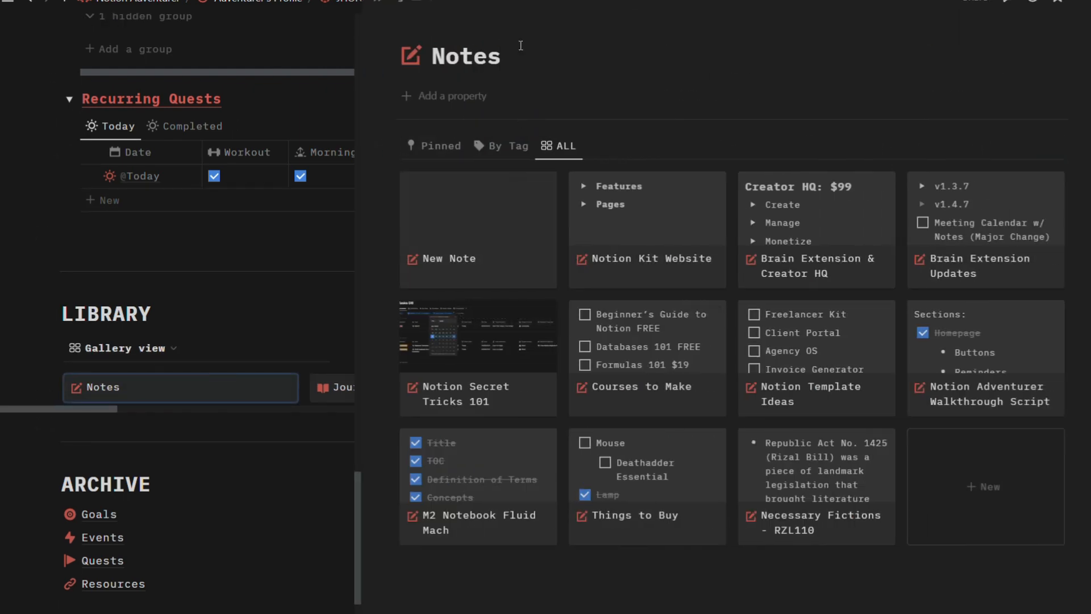
pyautogui.click(441, 148)
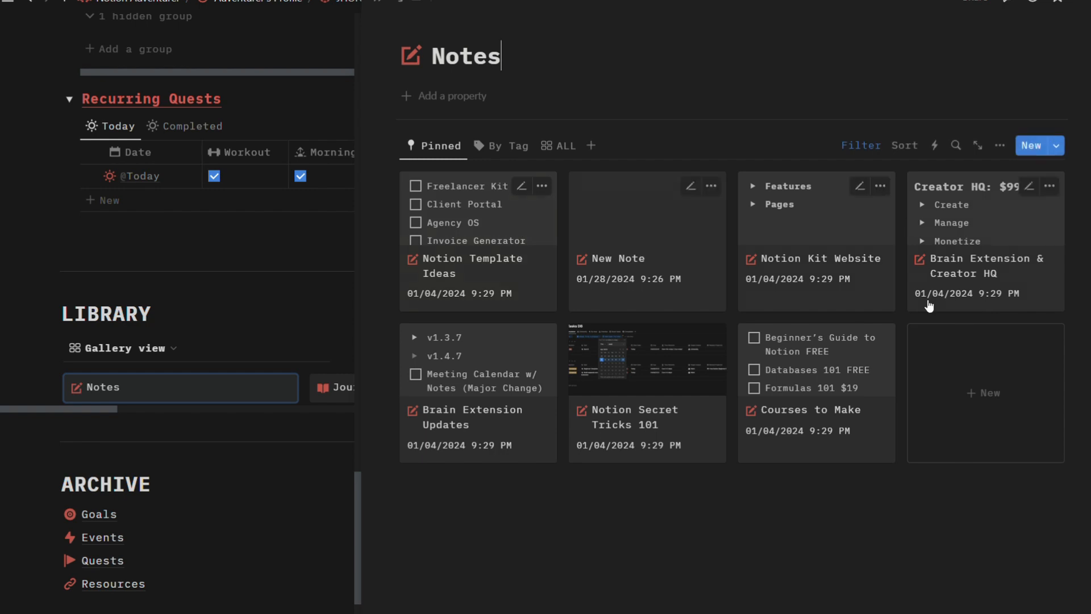
pyautogui.click(636, 218)
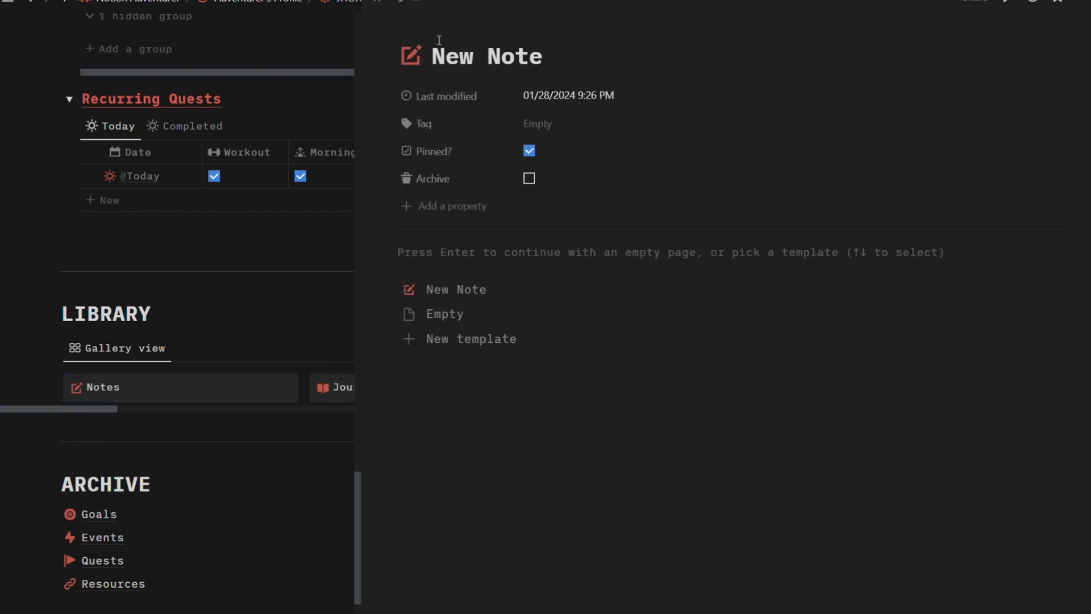
pyautogui.click(1078, 3)
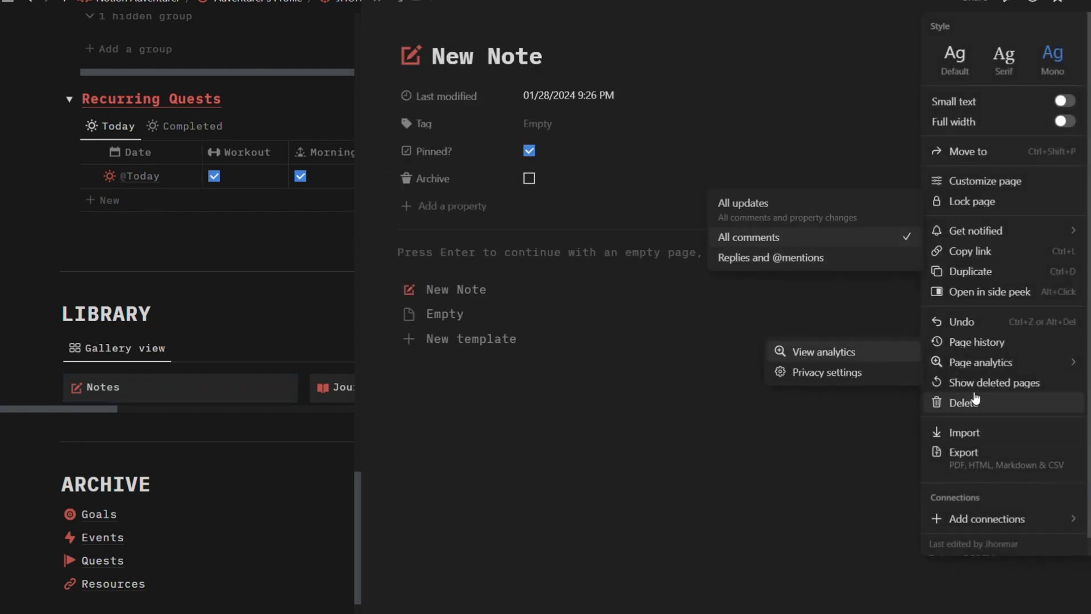
pyautogui.press('Escape')
pyautogui.press('Escape')
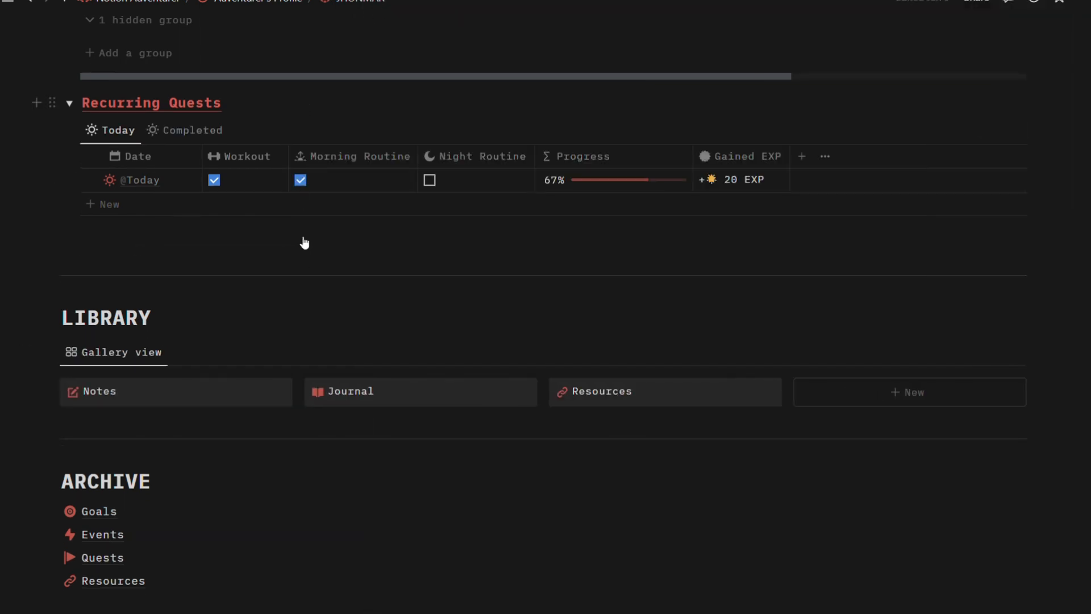
# Step: Open Resources from the Library and set the New Resource template's font style to Mono
pyautogui.click(674, 400)
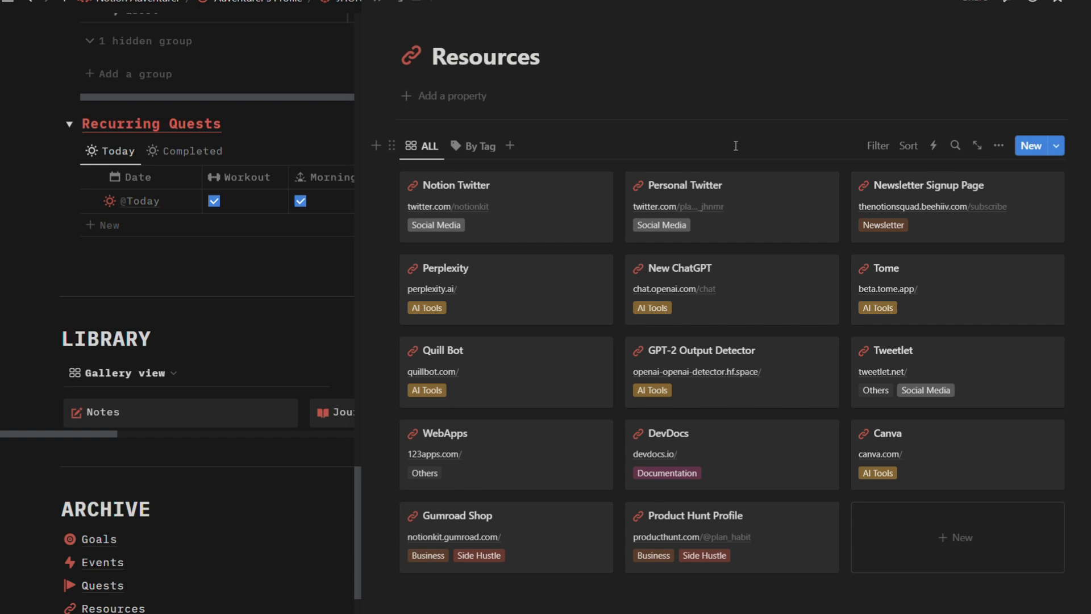
pyautogui.click(1058, 147)
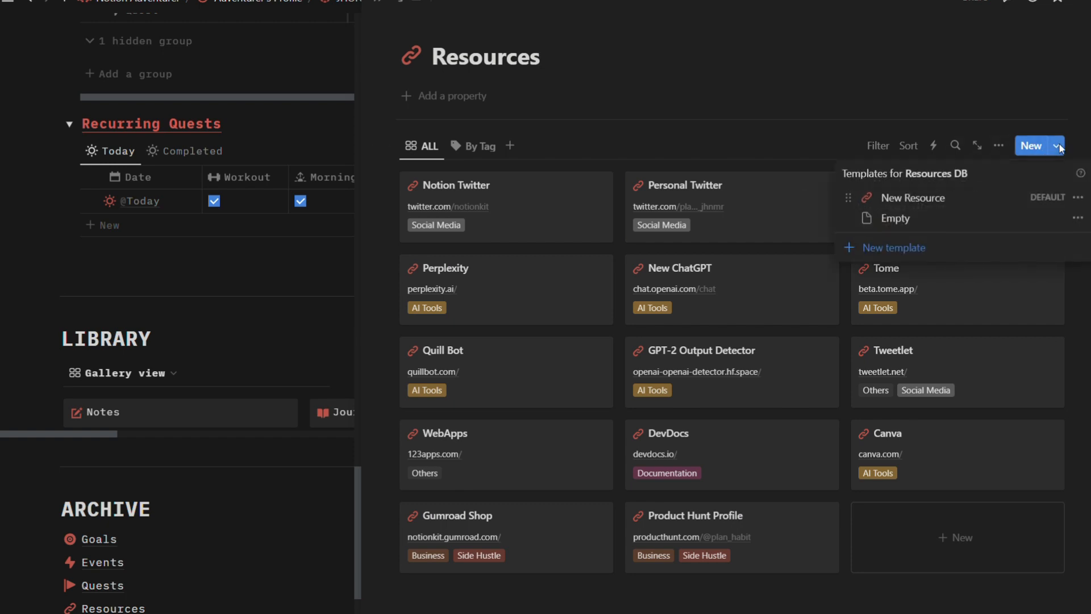
pyautogui.click(1077, 198)
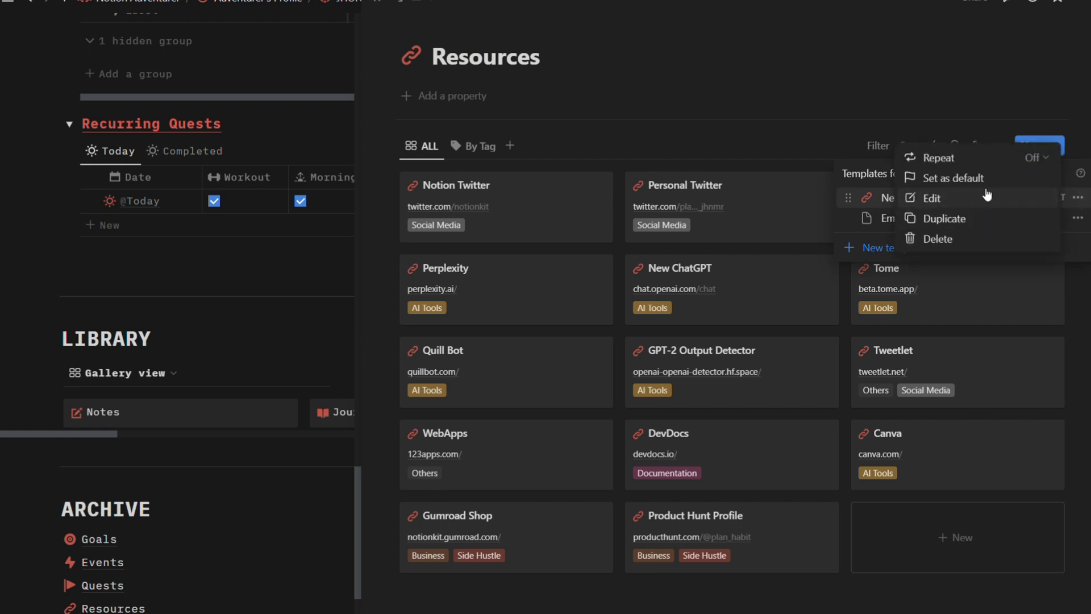
pyautogui.click(931, 202)
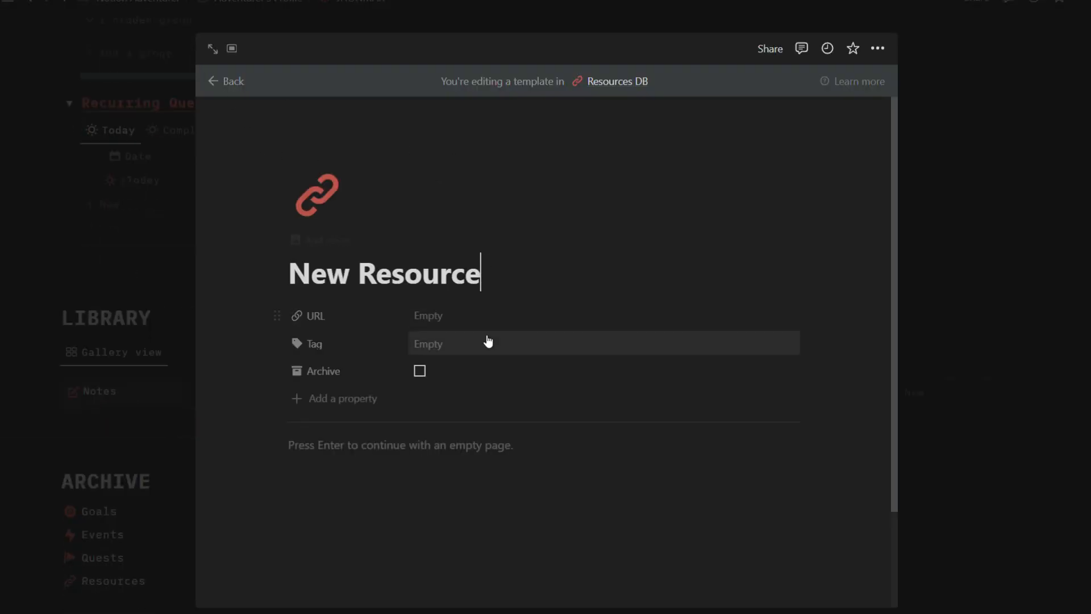
pyautogui.click(876, 47)
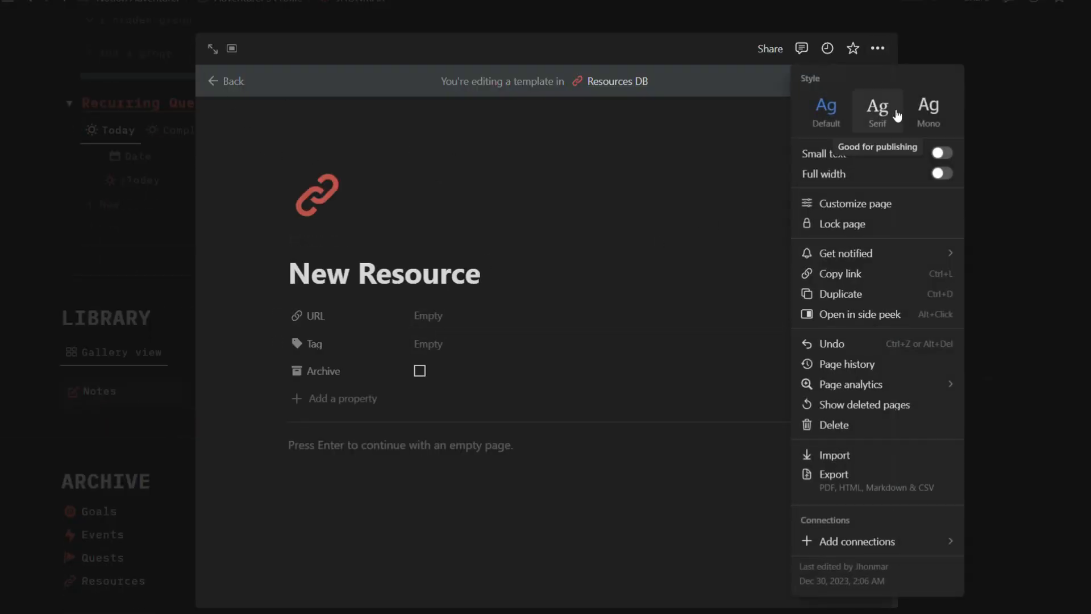
pyautogui.click(928, 108)
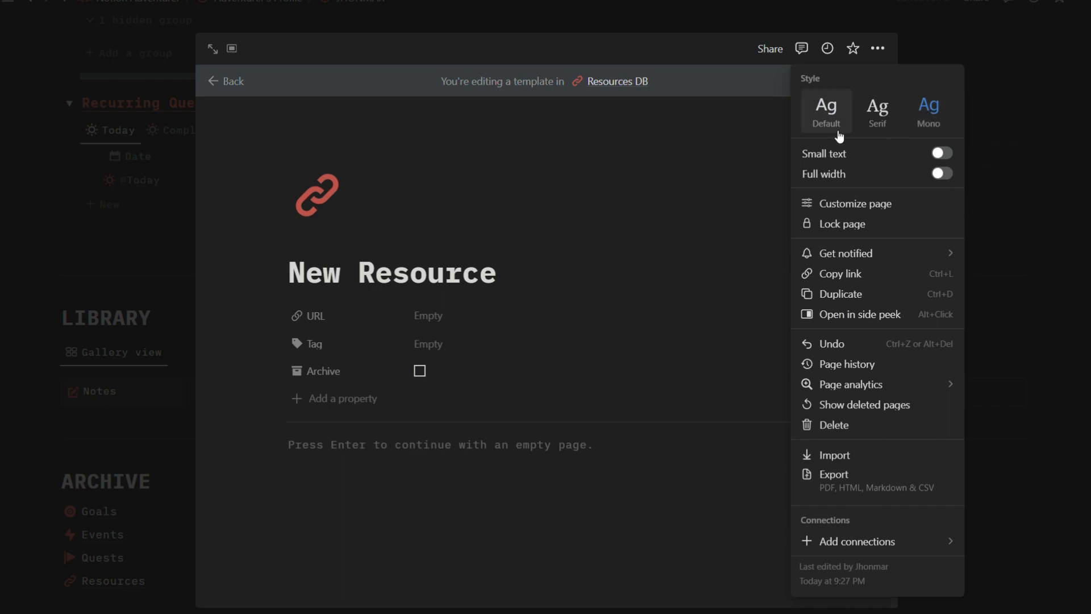
pyautogui.click(594, 193)
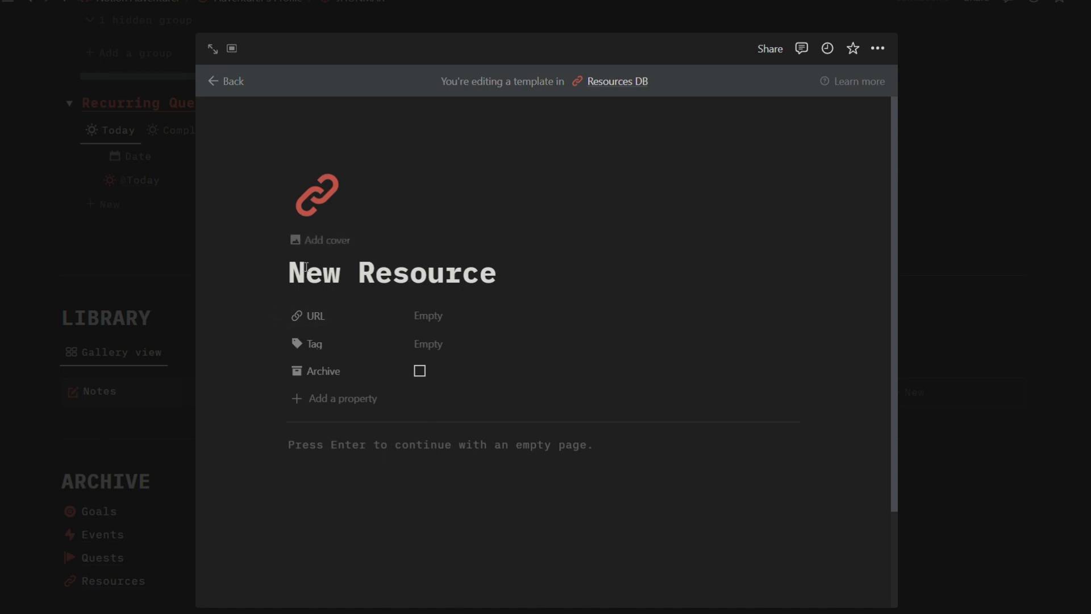
# Step: Check the title, URL and available tags in the New Resource template, and return to Resources
pyautogui.doubleClick(448, 276)
pyautogui.click(524, 274)
pyautogui.click(438, 318)
pyautogui.click(517, 298)
pyautogui.click(444, 347)
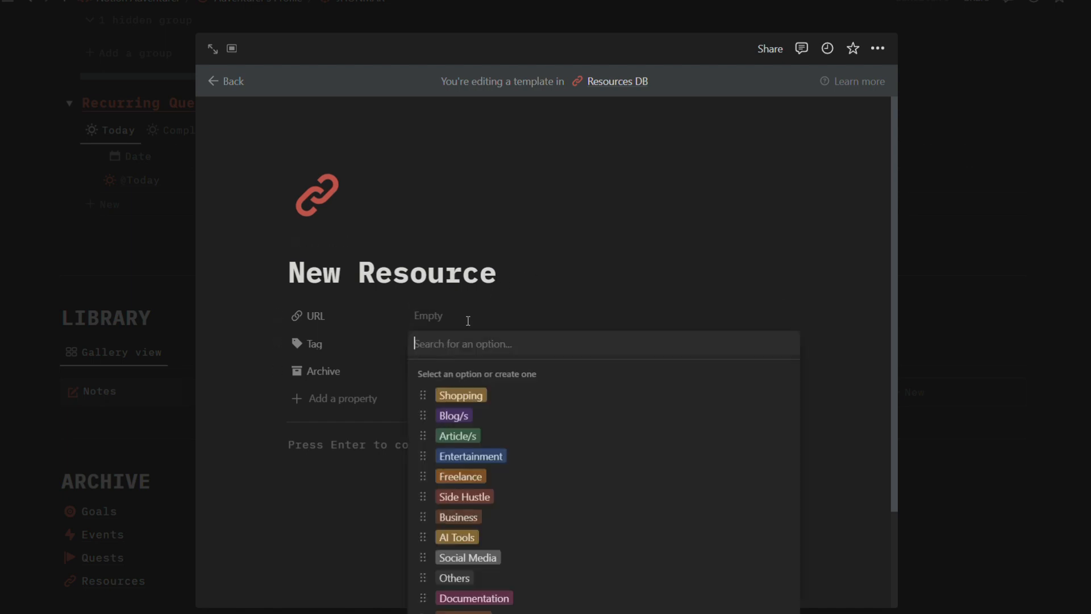
pyautogui.click(597, 291)
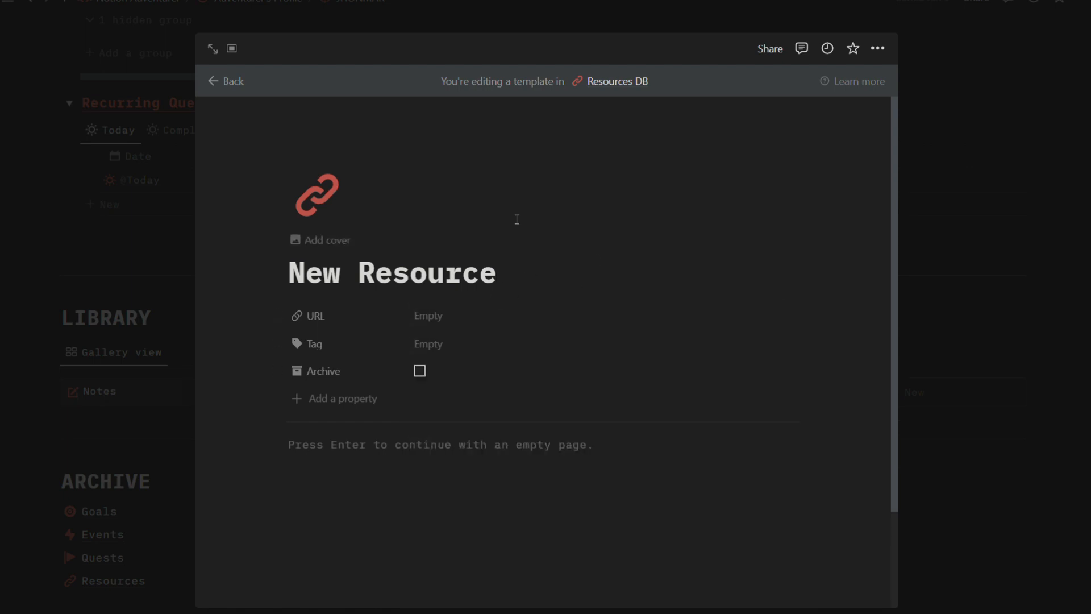
pyautogui.click(224, 92)
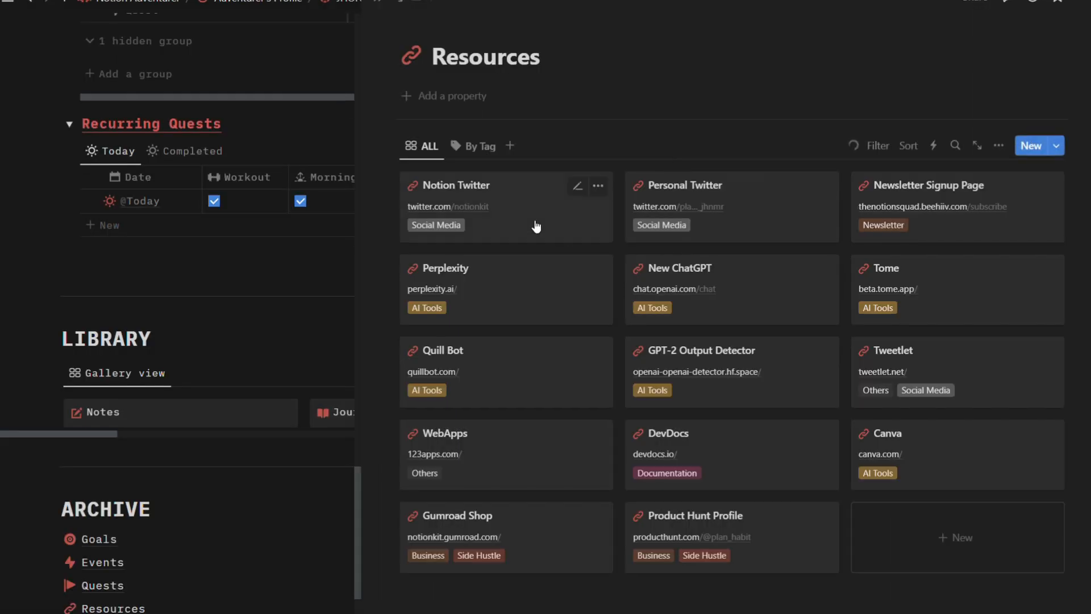
# Step: Open the Perplexity resource, mark it as archived and close it
pyautogui.click(546, 287)
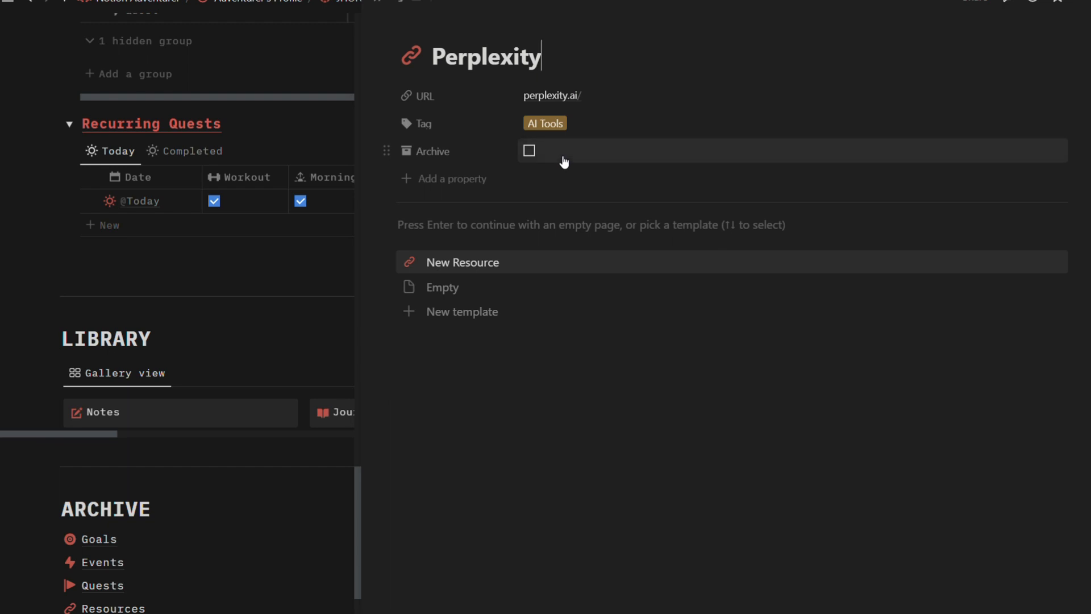
pyautogui.click(529, 150)
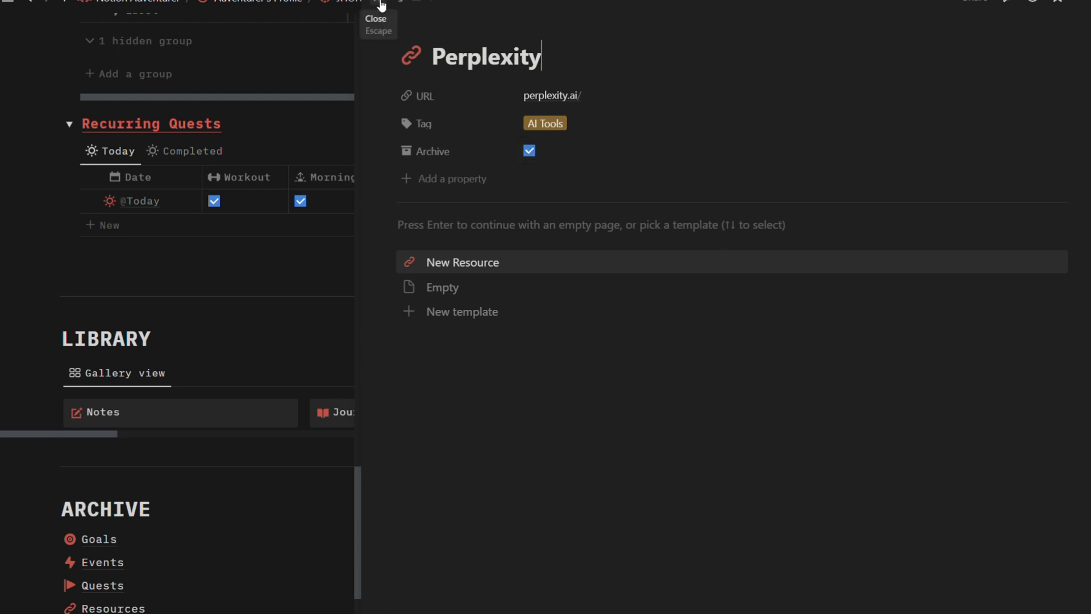
pyautogui.press('Escape')
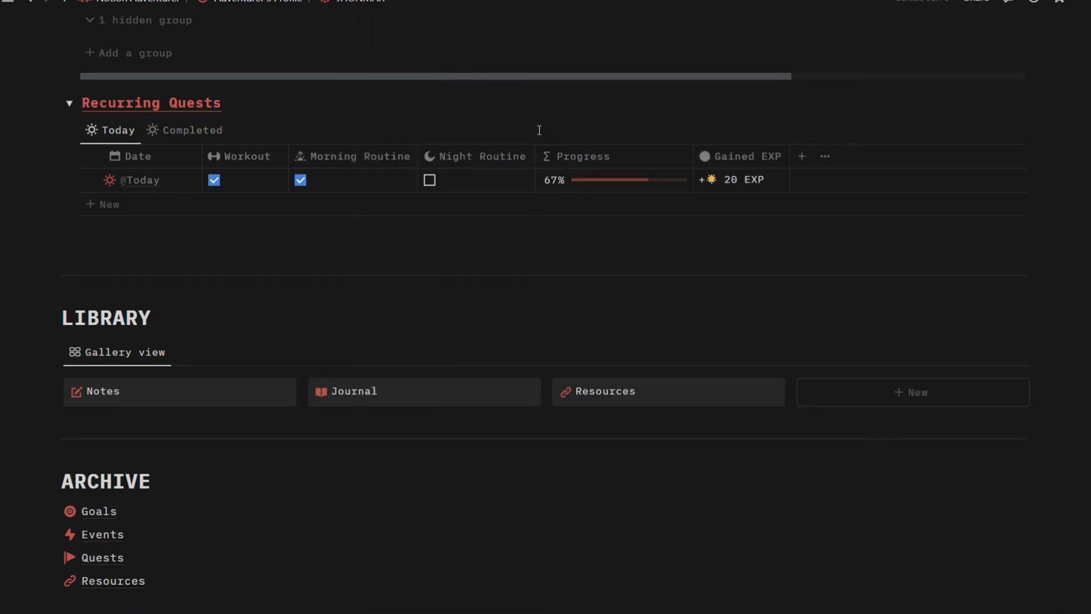
# Step: Check the Library's Resources again, view the archived Resources page and return to the dashboard
pyautogui.click(650, 406)
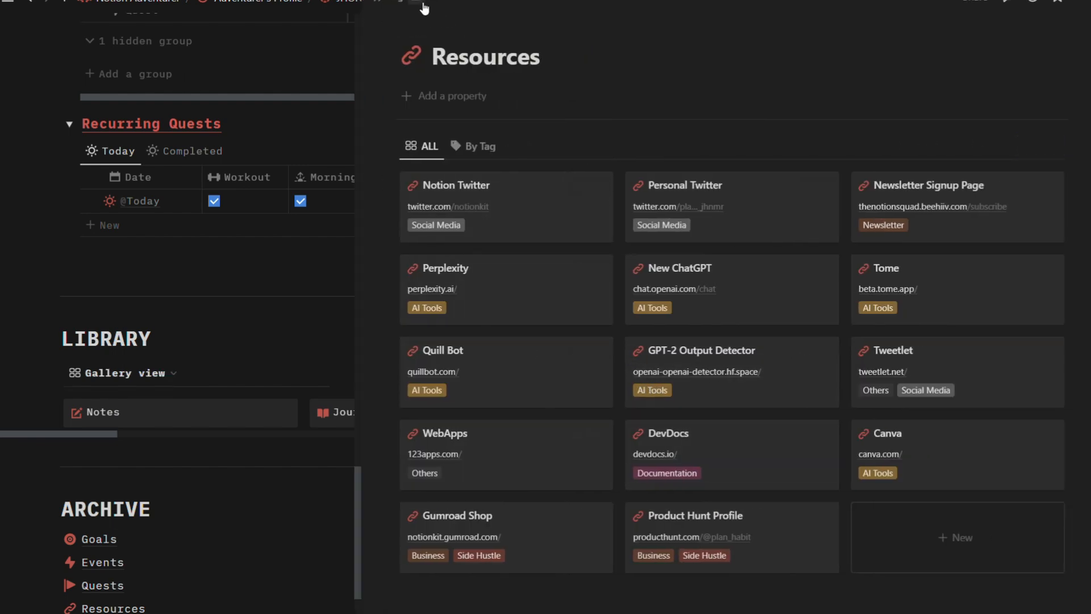
pyautogui.click(383, 4)
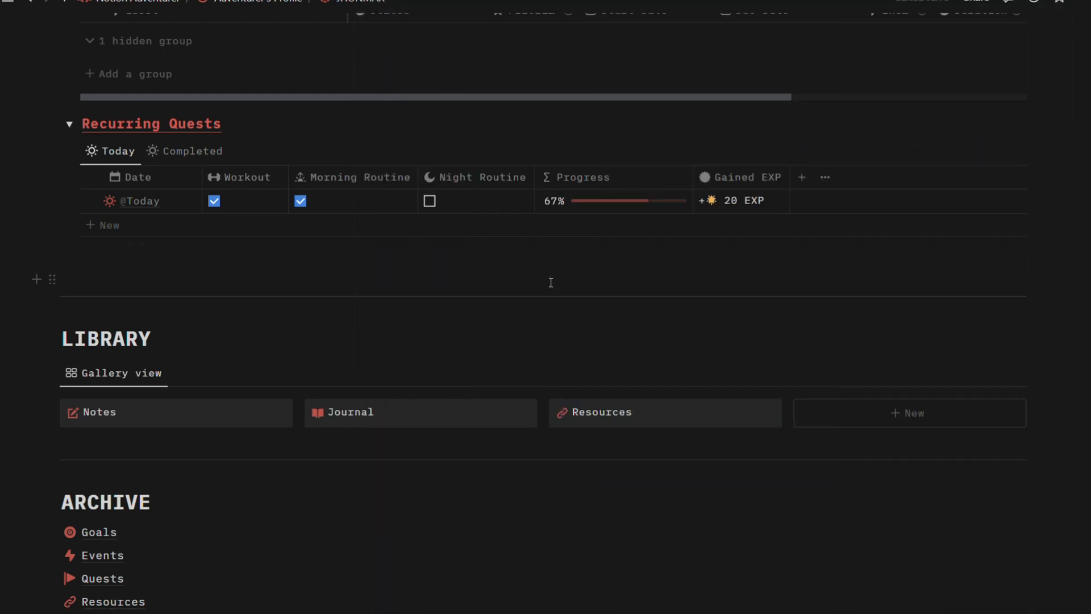
pyautogui.scroll(-4, 551, 282)
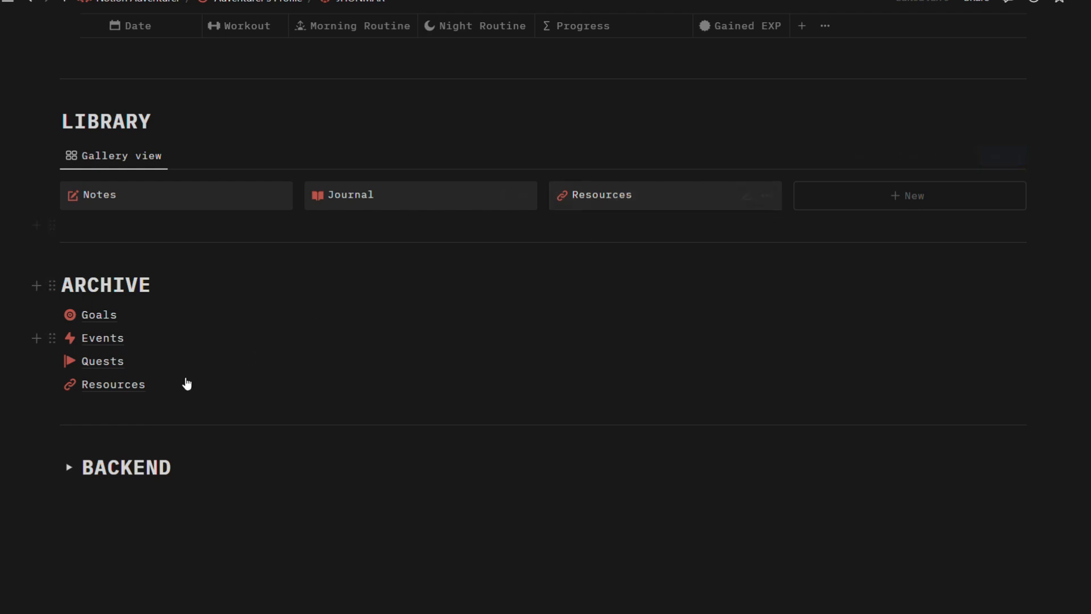
pyautogui.click(123, 386)
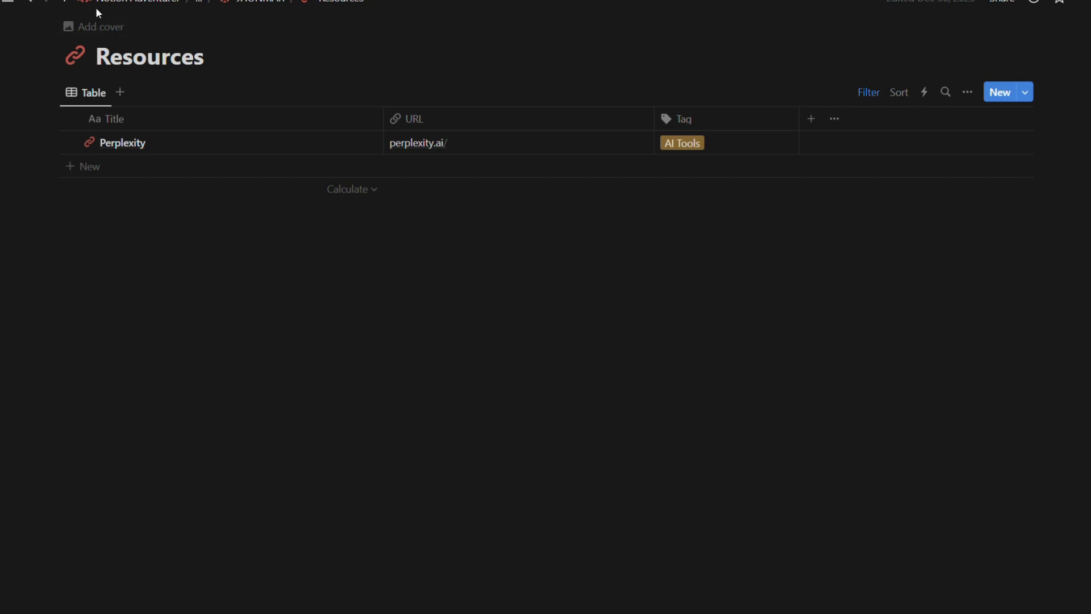
pyautogui.click(30, 5)
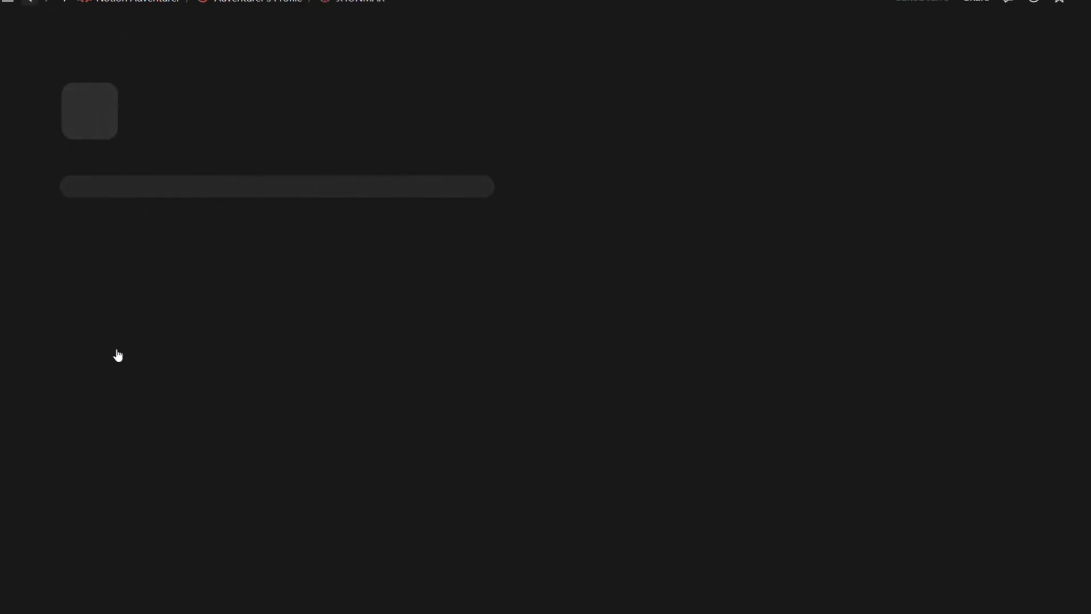
# Step: Open Quests in the Archive, inspect the Status filter of its Completed view and return to the dashboard
pyautogui.scroll(-7, 113, 376)
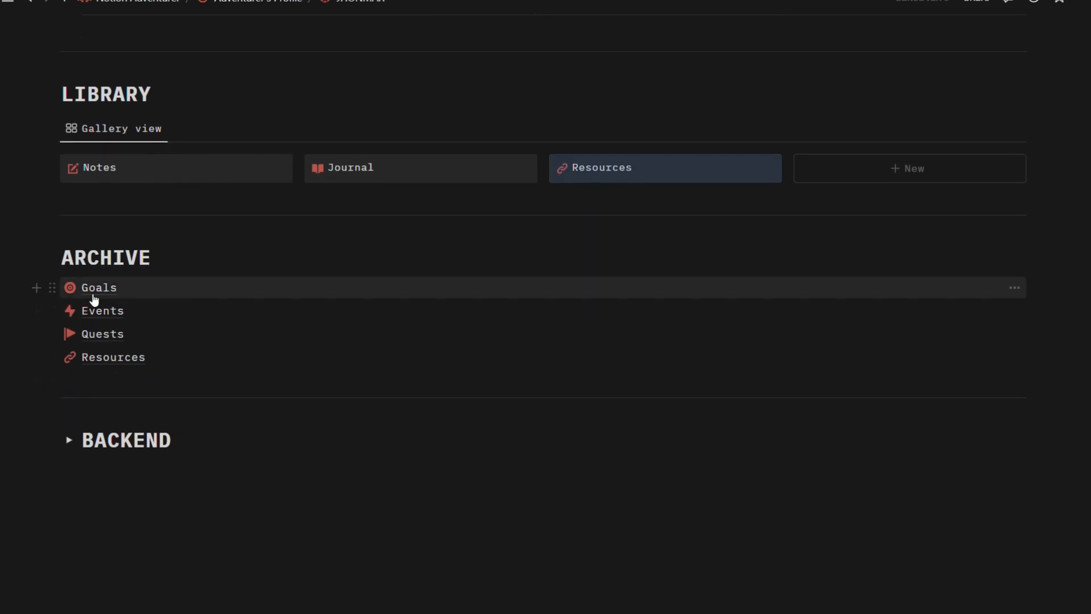
pyautogui.moveTo(95, 299)
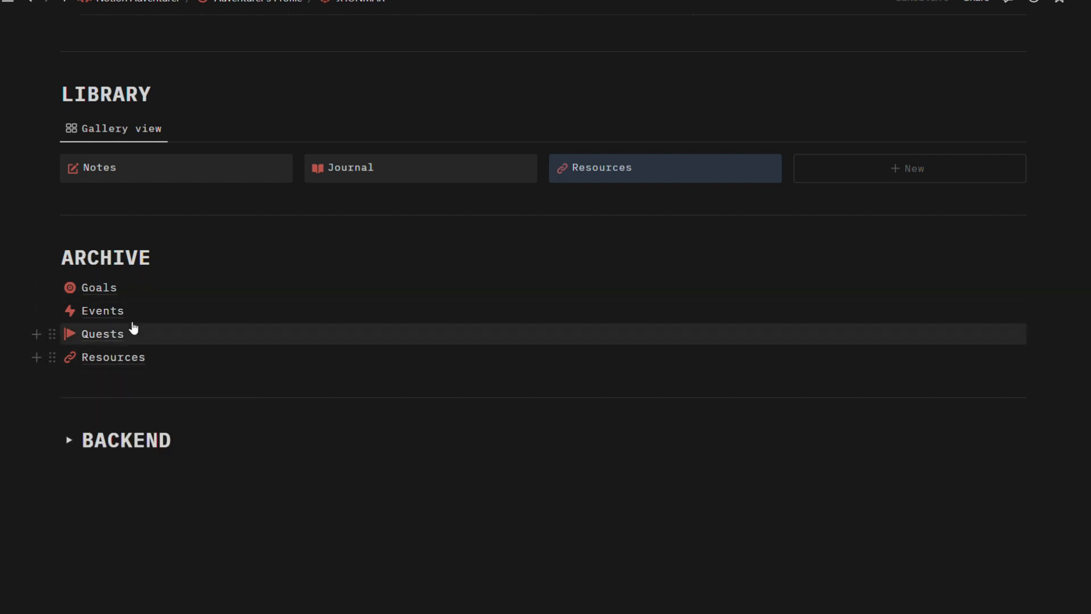
pyautogui.moveTo(134, 313)
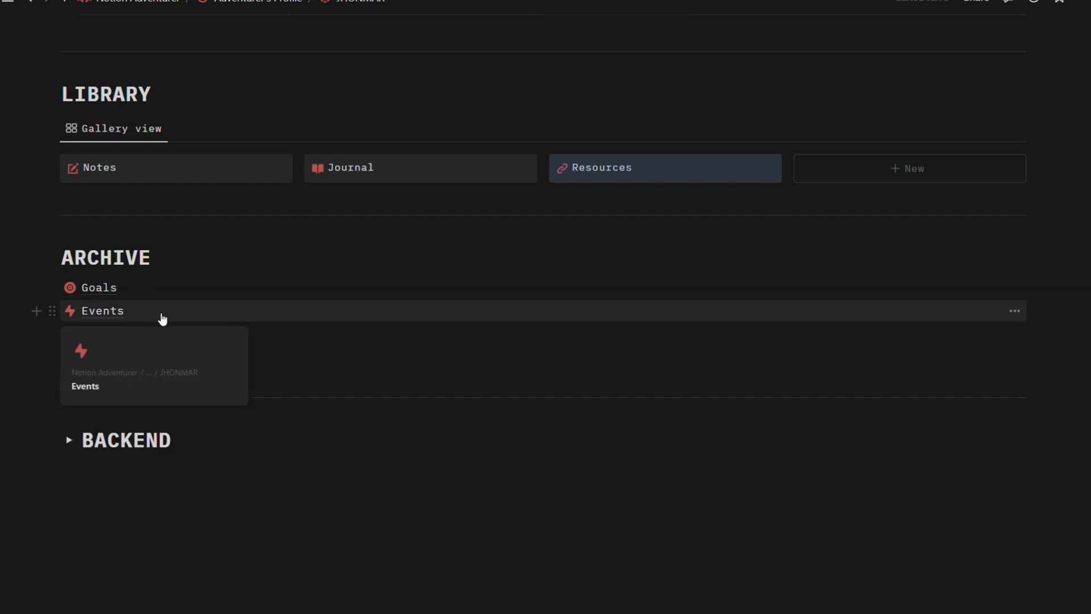
pyautogui.click(146, 335)
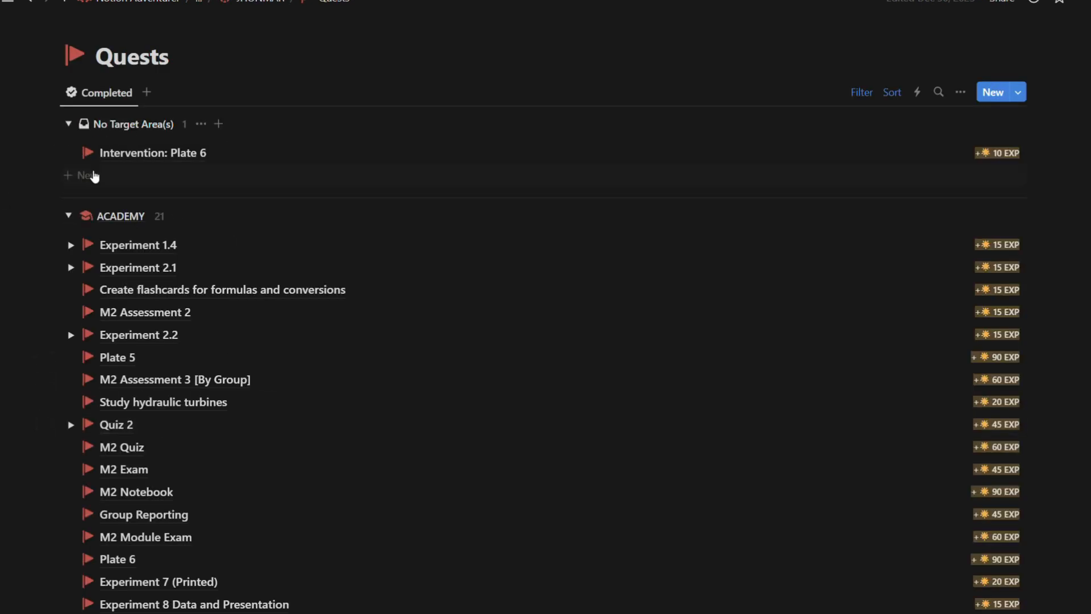
pyautogui.click(859, 95)
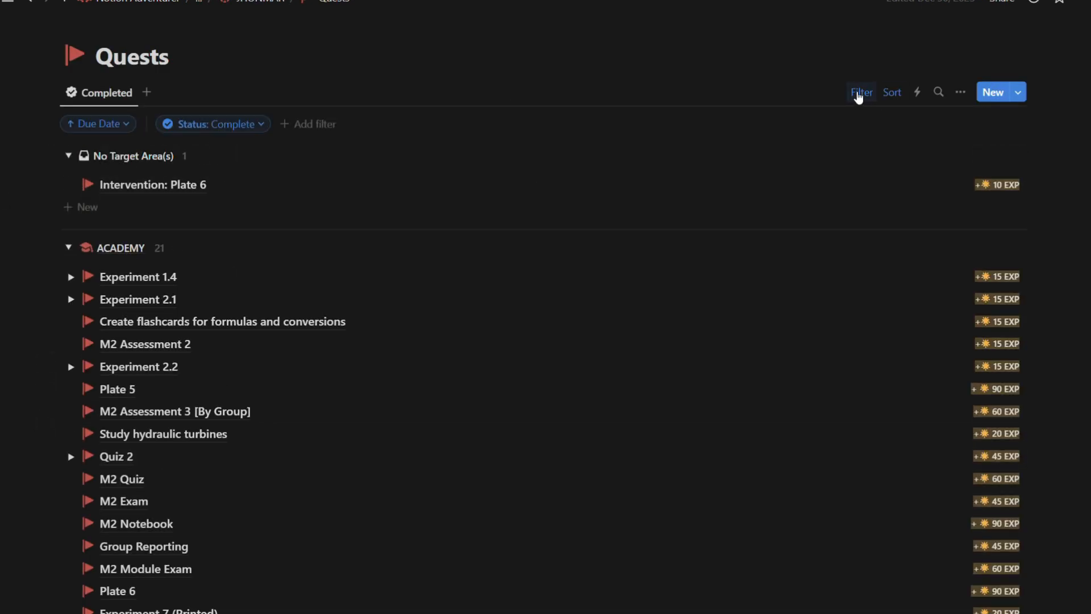
pyautogui.click(239, 125)
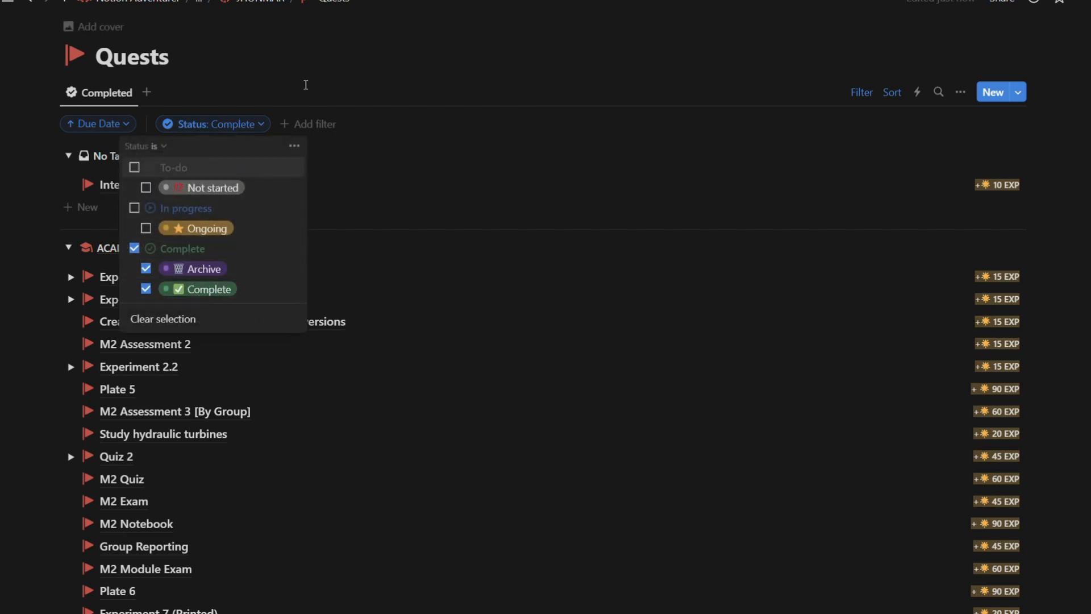
pyautogui.click(864, 92)
pyautogui.click(864, 93)
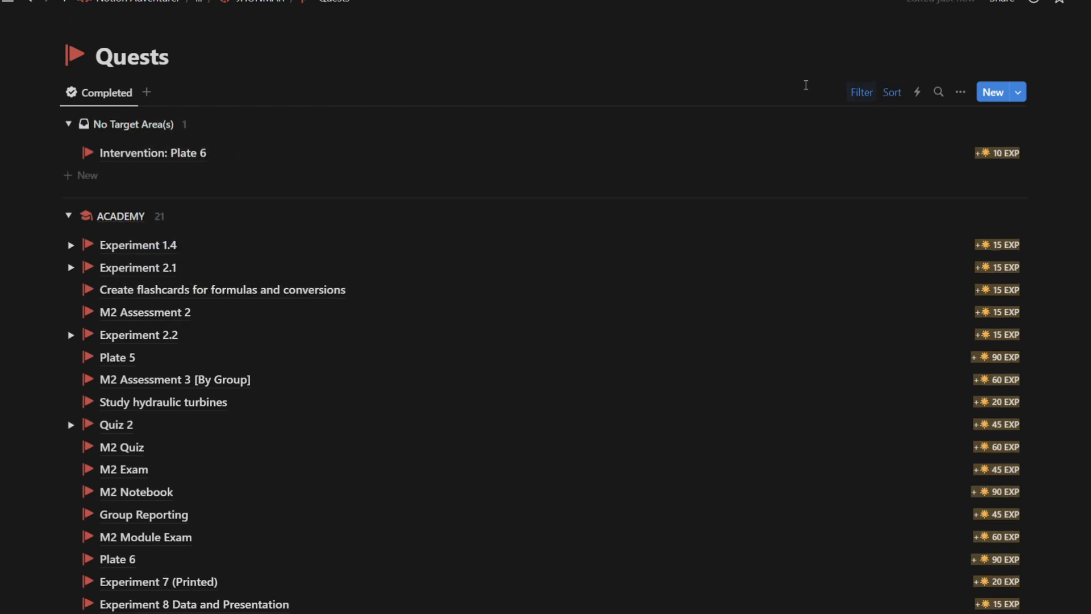
pyautogui.click(31, 5)
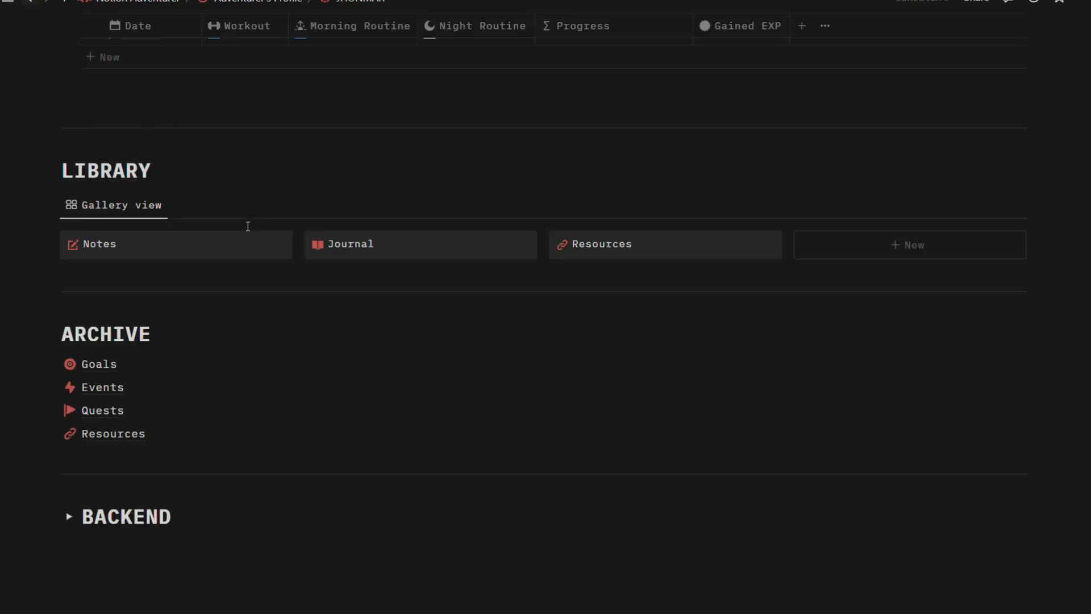
# Step: Expand the BACKEND section to view its pages and collapse it again
pyautogui.scroll(-1, 173, 368)
pyautogui.click(70, 441)
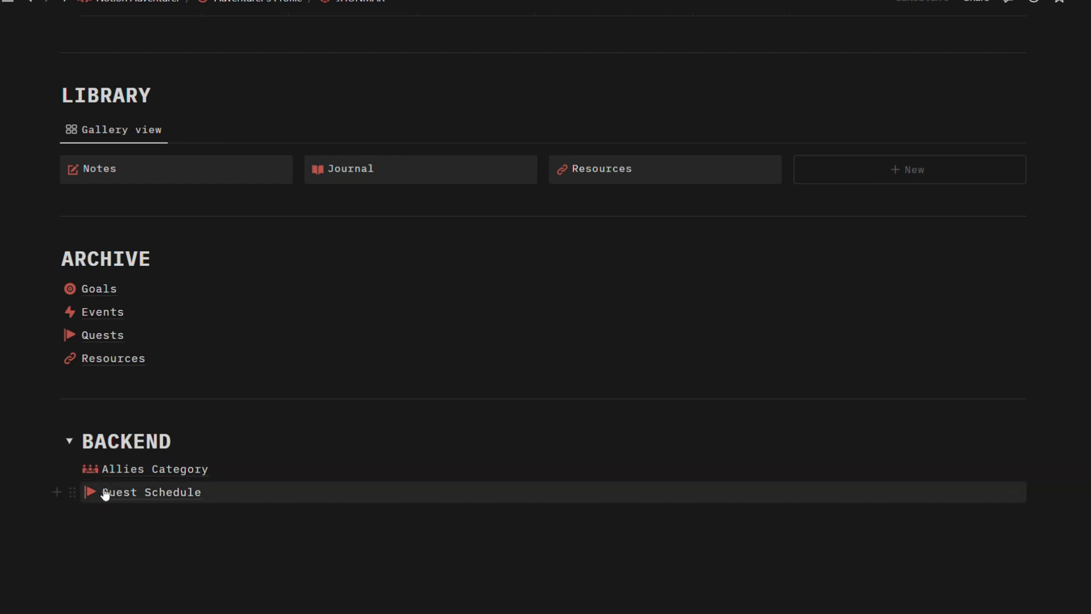
pyautogui.click(68, 442)
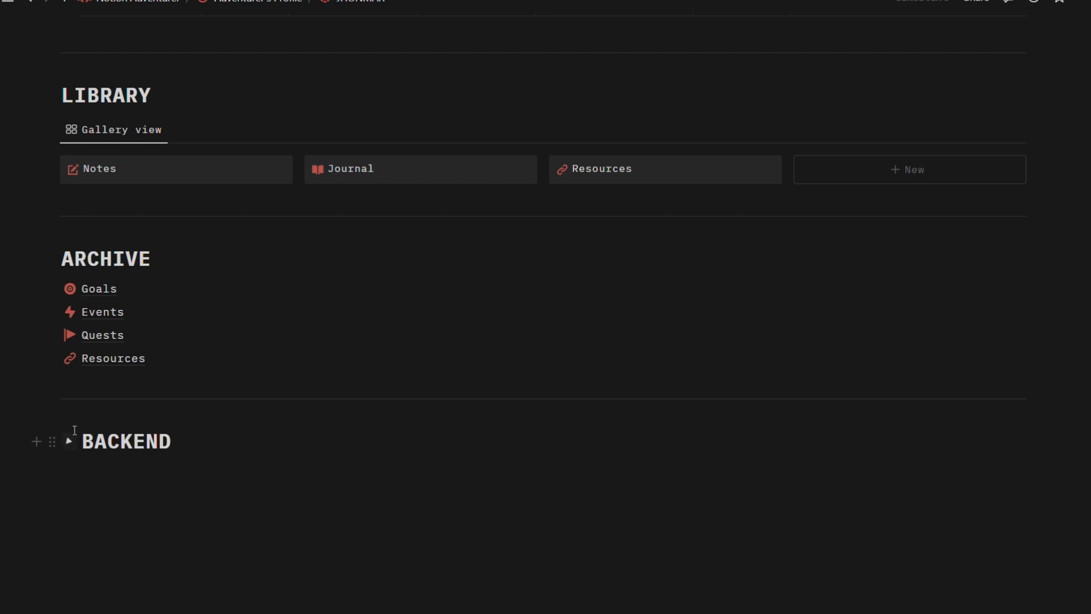
# Step: Collapse the ACADEMY group in the Uncompleted view of the One-Time Quests
pyautogui.scroll(15, 178, 426)
pyautogui.scroll(10, 174, 422)
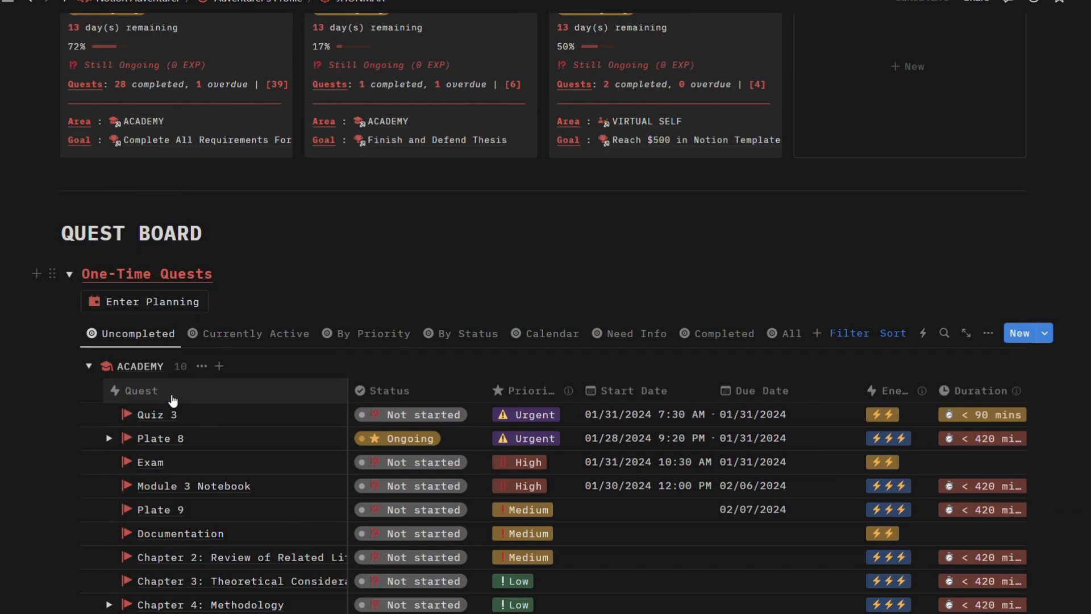
pyautogui.click(91, 366)
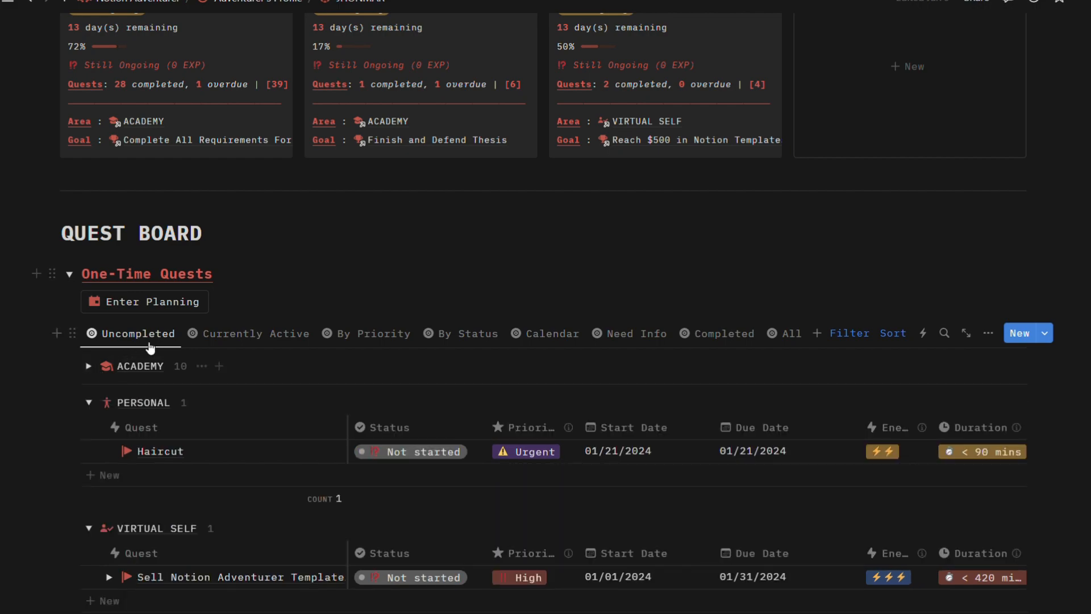
pyautogui.scroll(5, 211, 329)
pyautogui.scroll(15, 245, 364)
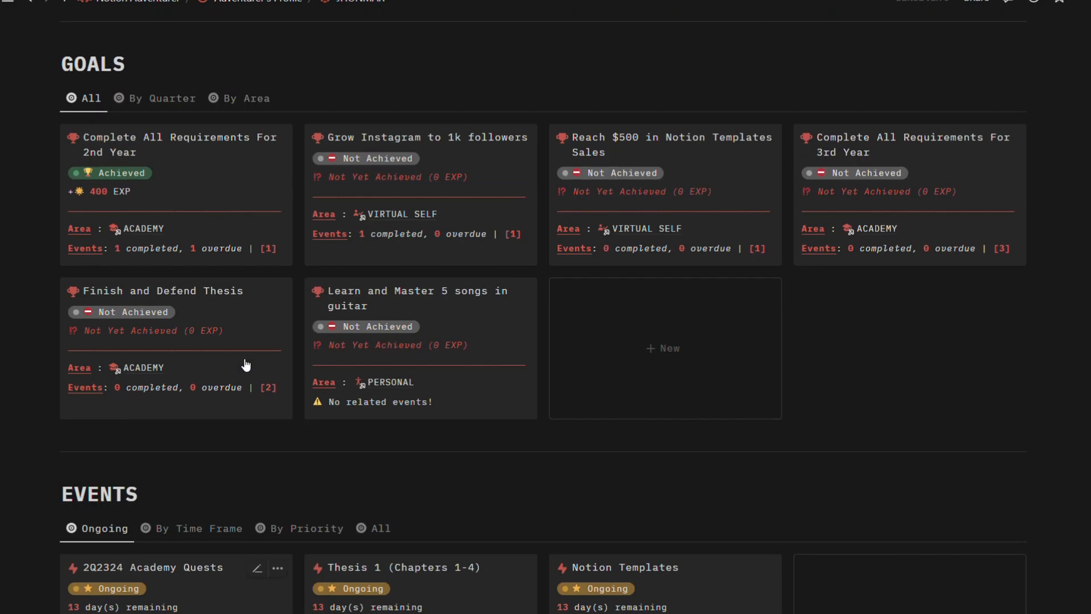
pyautogui.scroll(-9, 246, 365)
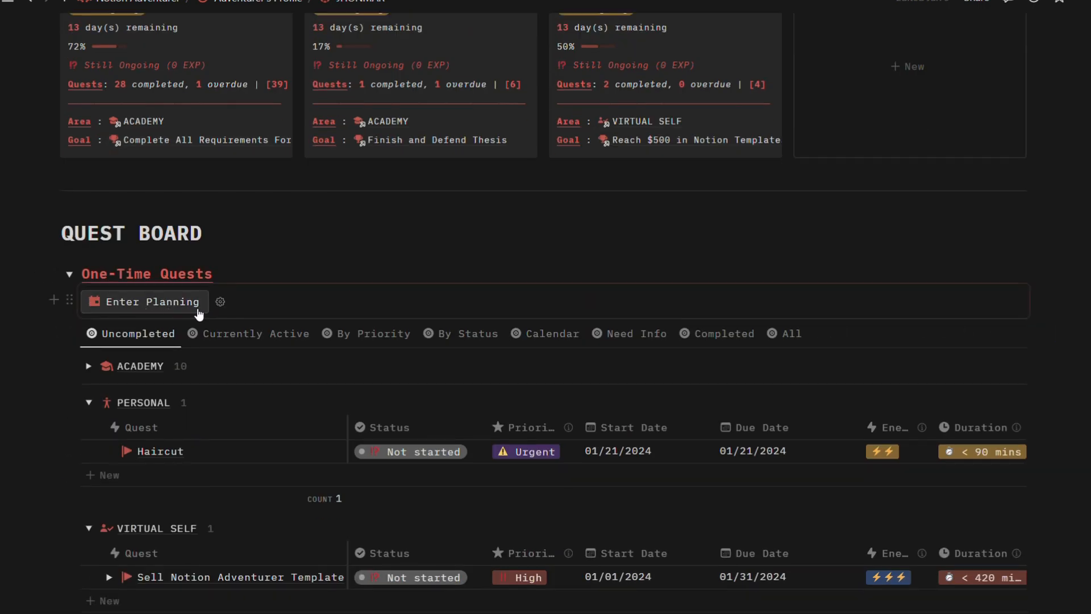
# Step: Open the Quest Schedule with Enter Planning and look over its unplanned Master Quests
pyautogui.click(154, 309)
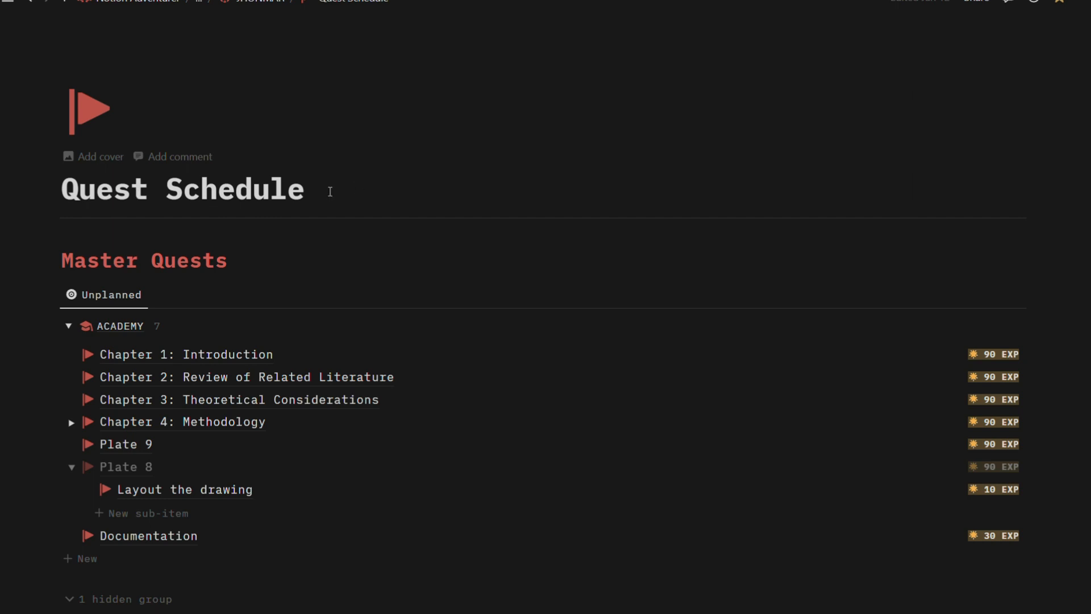
pyautogui.scroll(-3, 284, 250)
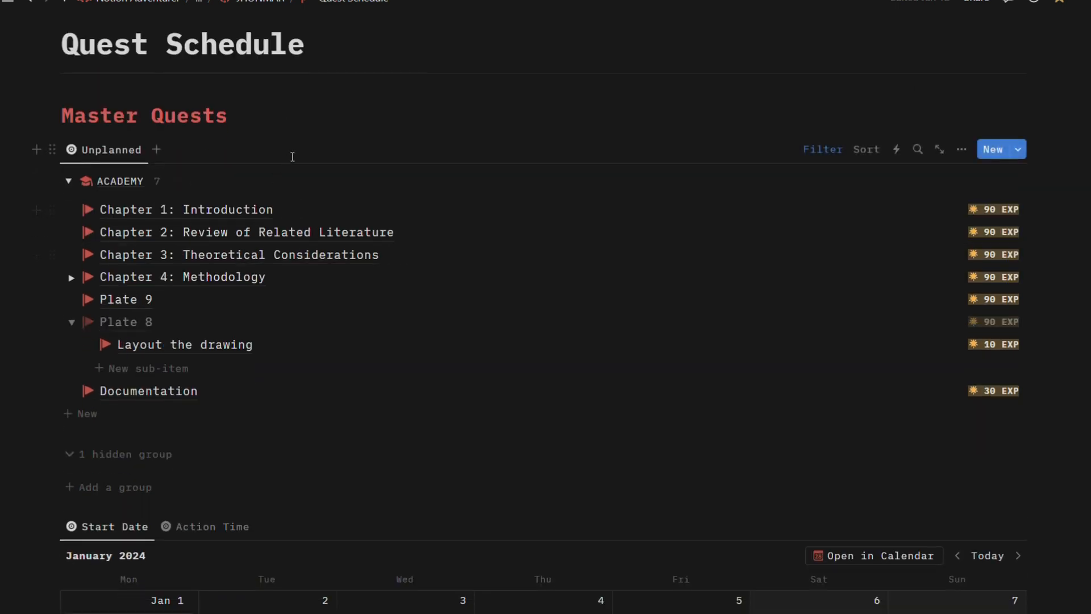
pyautogui.scroll(1, 292, 152)
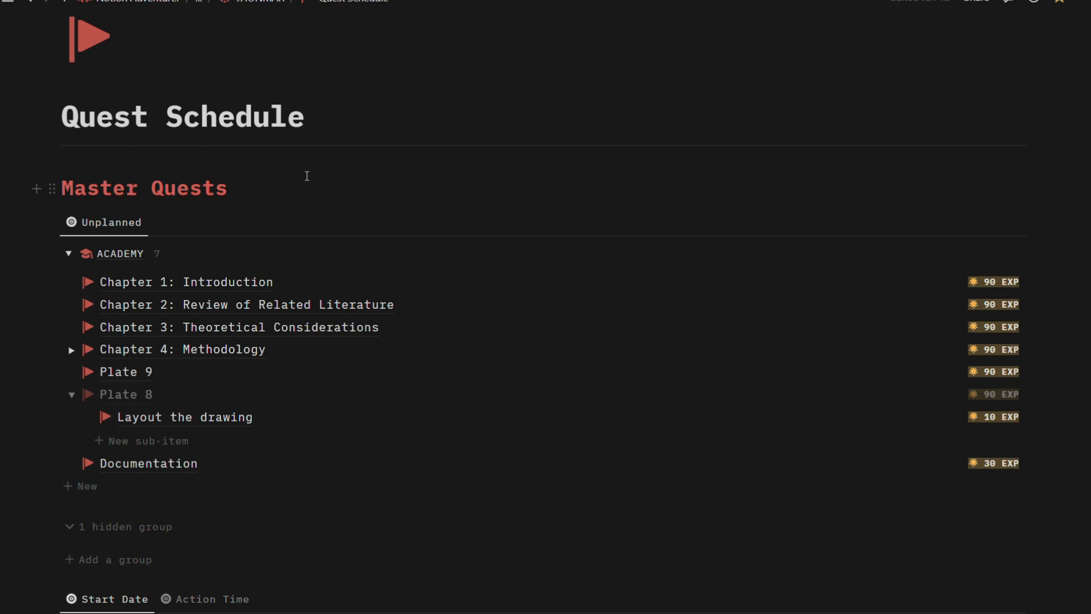
# Step: Look over the Quest Schedule page, covering the unplanned Master Quests, the Start Date calendar and the Content Creation calendar
pyautogui.scroll(-1, 263, 161)
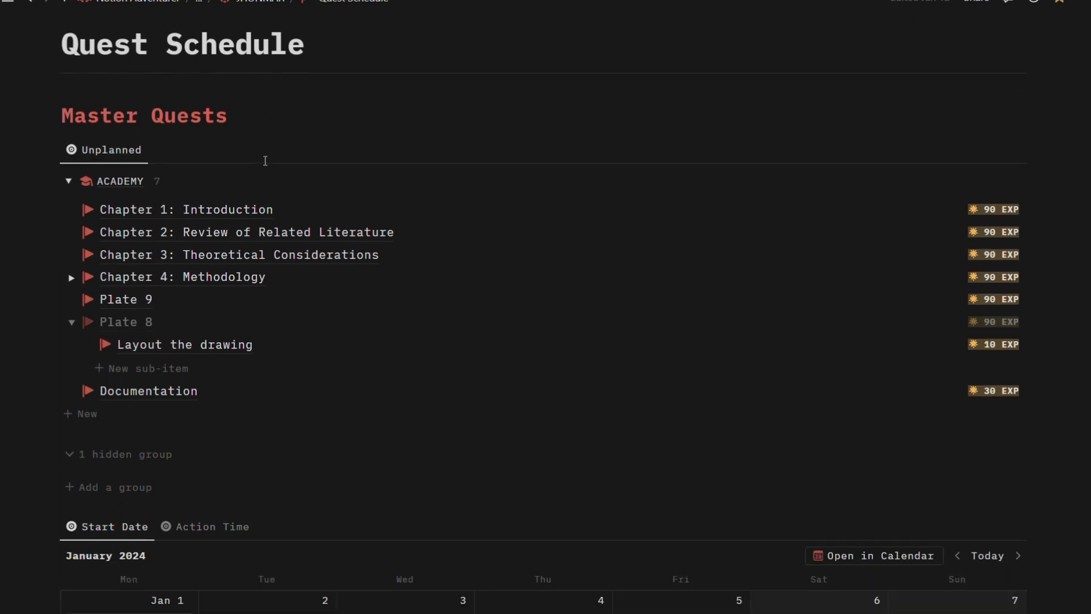
pyautogui.scroll(-5, 196, 162)
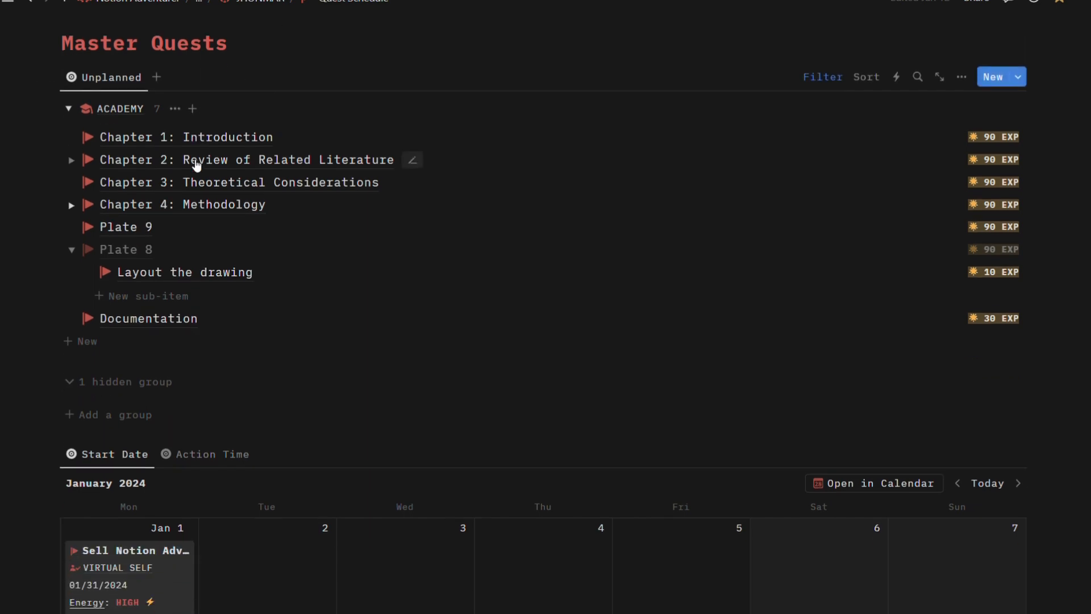
pyautogui.scroll(-9, 196, 164)
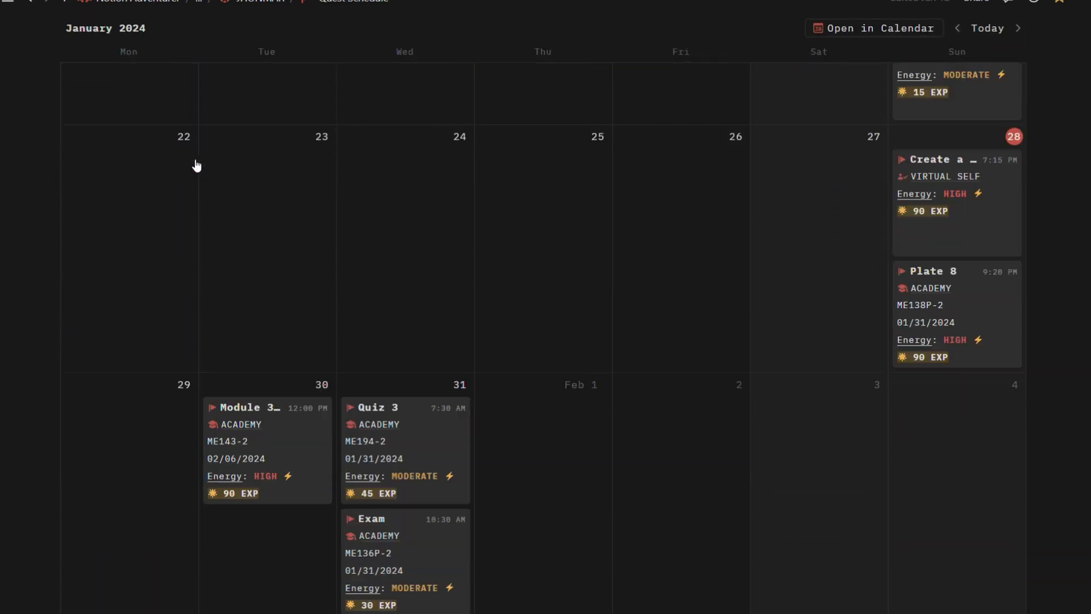
pyautogui.scroll(5, 196, 165)
pyautogui.scroll(12, 196, 165)
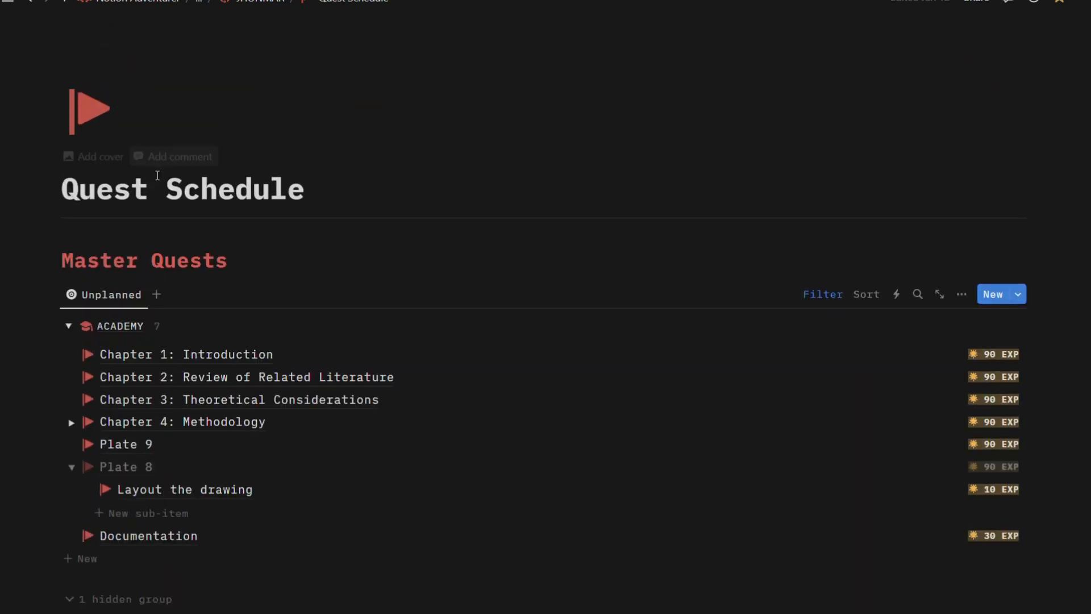
pyautogui.scroll(-3, 199, 294)
pyautogui.scroll(-15, 203, 306)
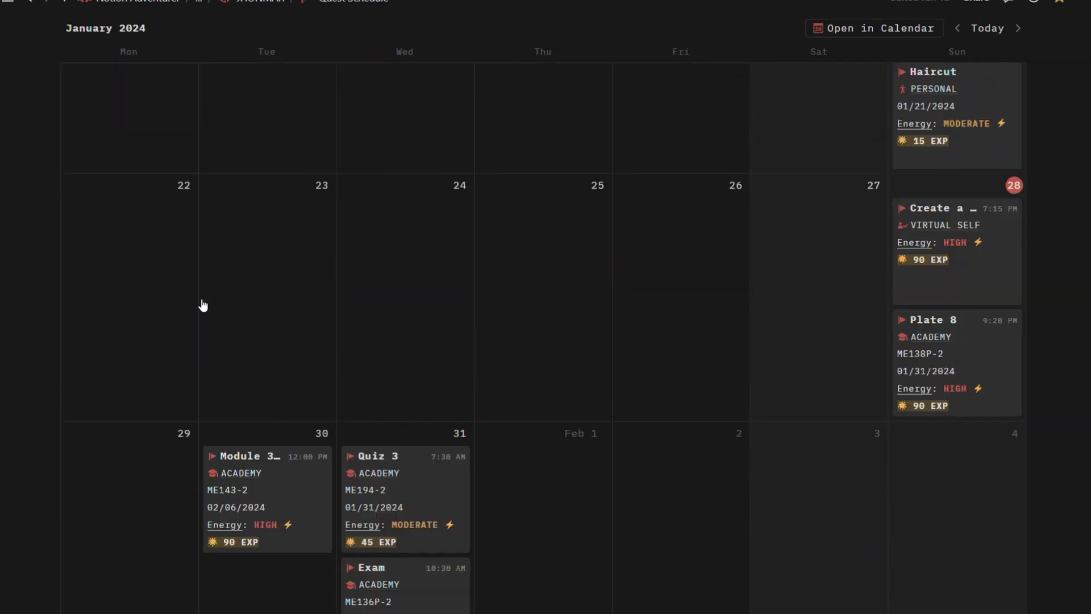
pyautogui.scroll(-10, 230, 286)
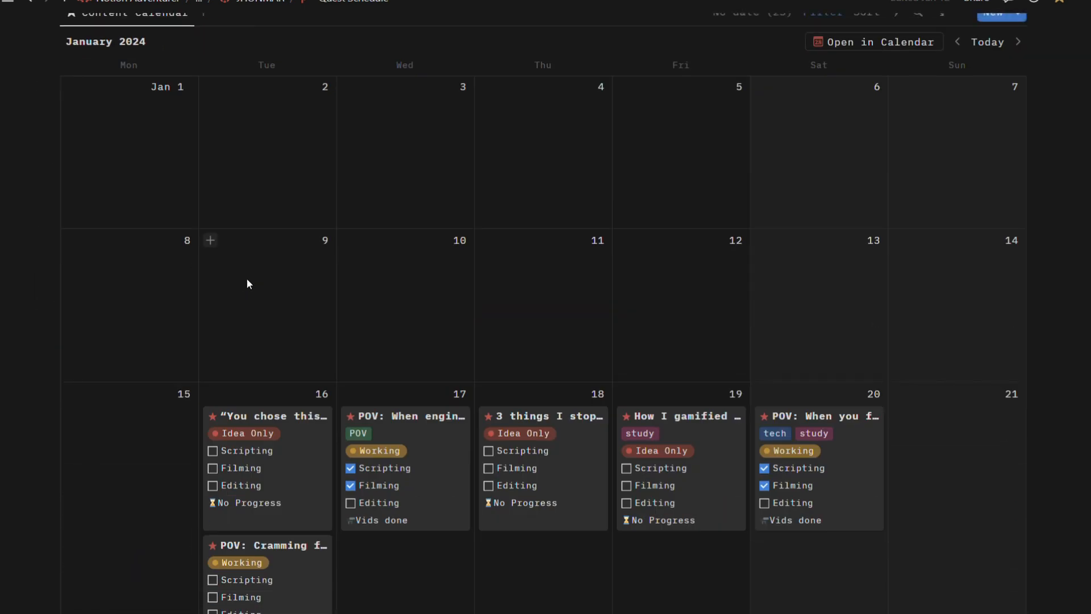
pyautogui.scroll(8, 329, 256)
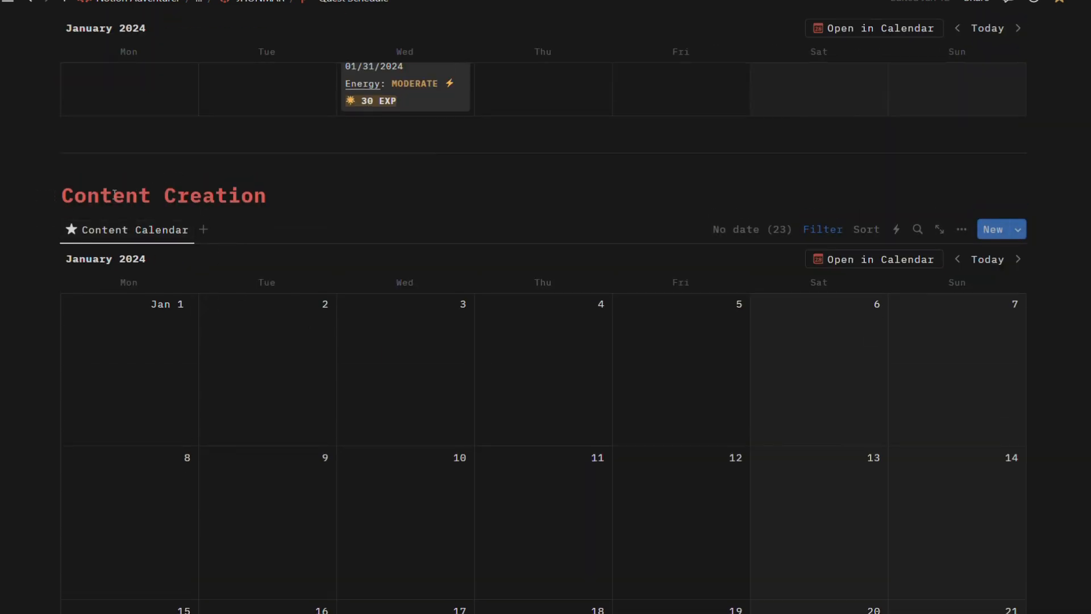
pyautogui.scroll(-2, 341, 313)
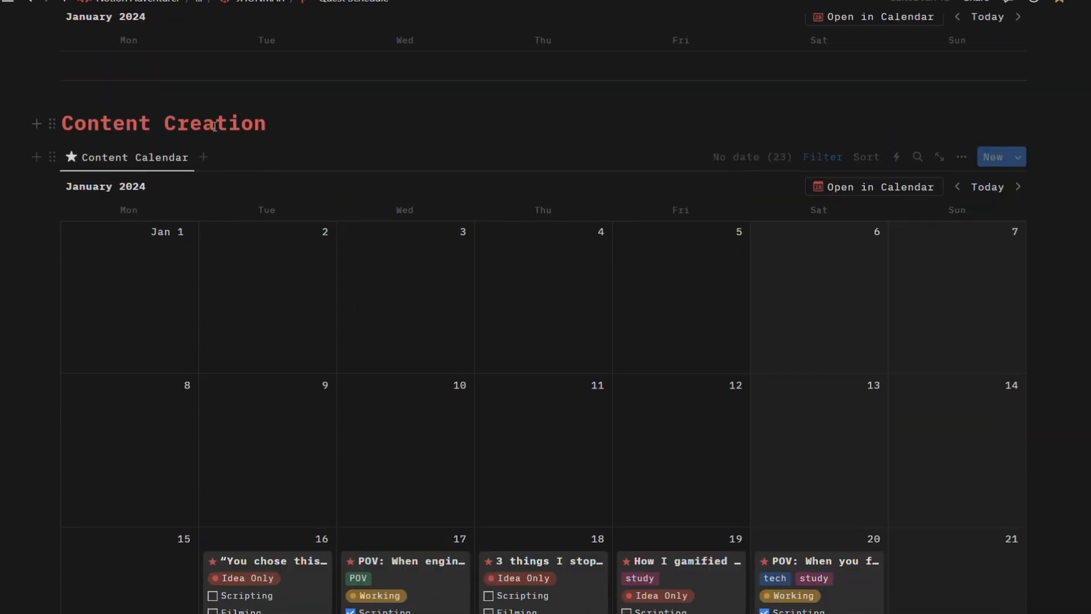
pyautogui.scroll(4, 390, 234)
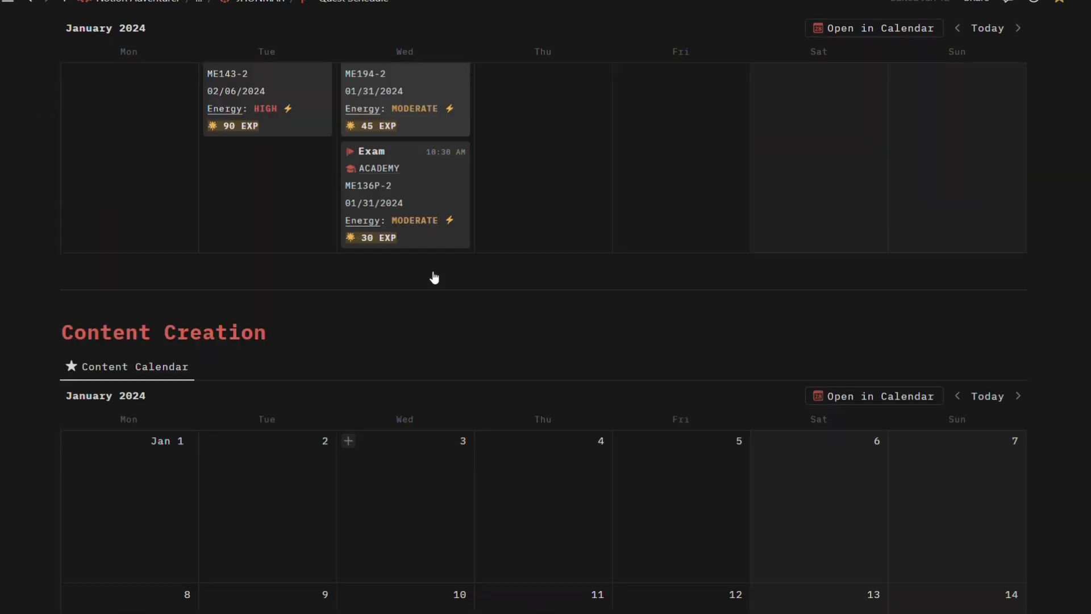
pyautogui.scroll(10, 433, 272)
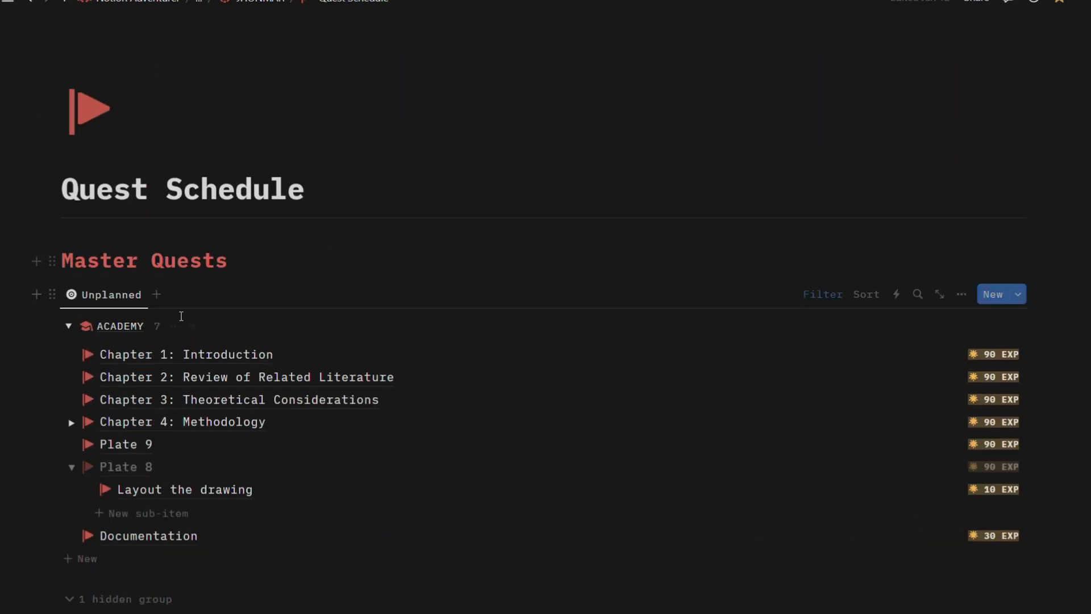
pyautogui.scroll(-2, 117, 299)
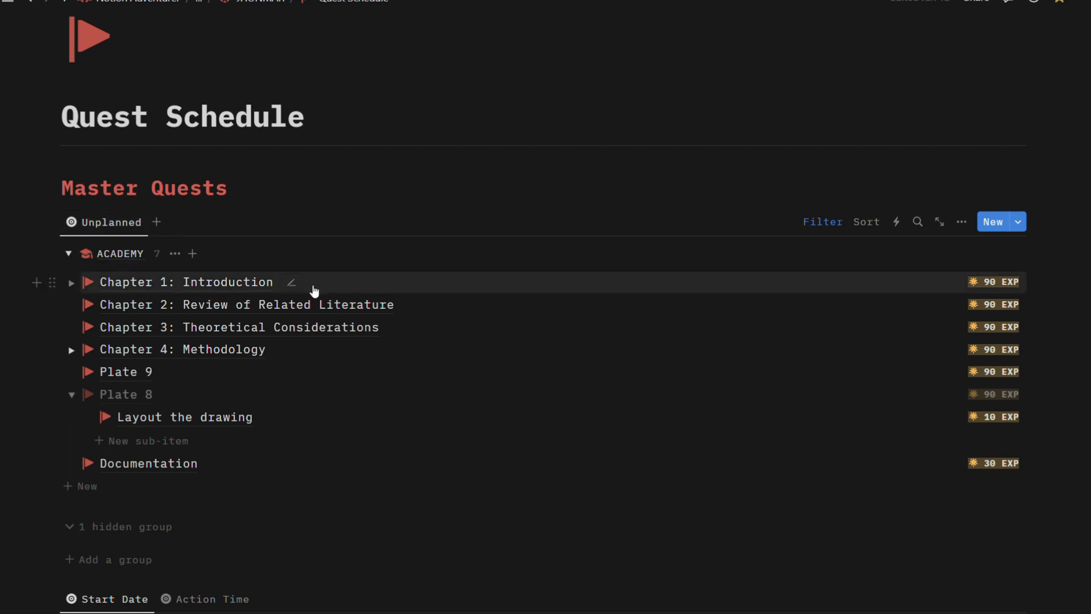
# Step: View the properties of the unplanned quests Chapter 1, Chapter 2, Chapter 4 and Layout the drawing, closing the page preview at the end
pyautogui.click(378, 284)
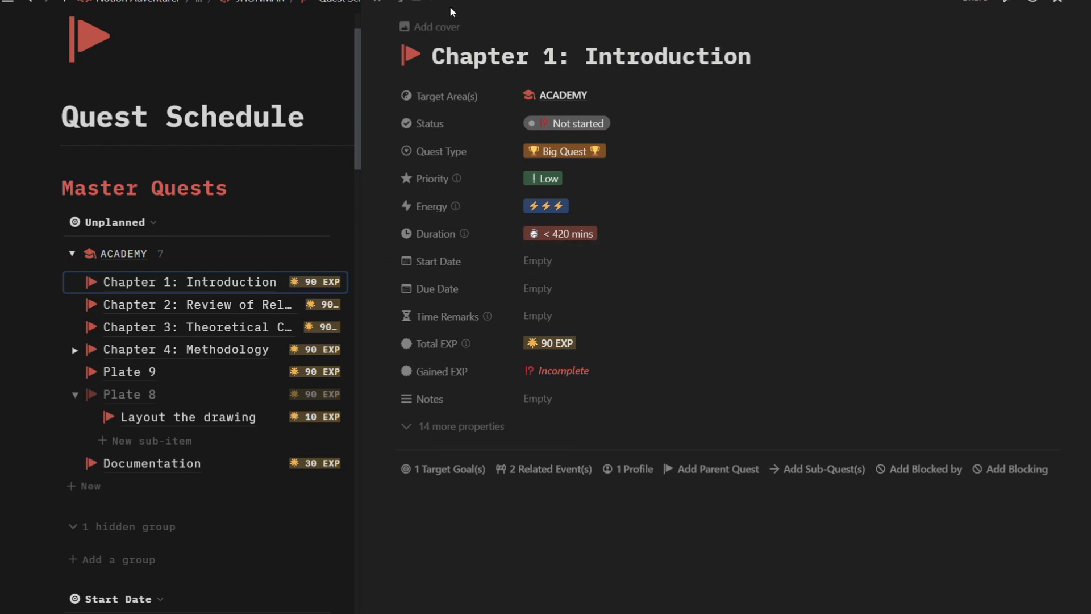
pyautogui.click(343, 307)
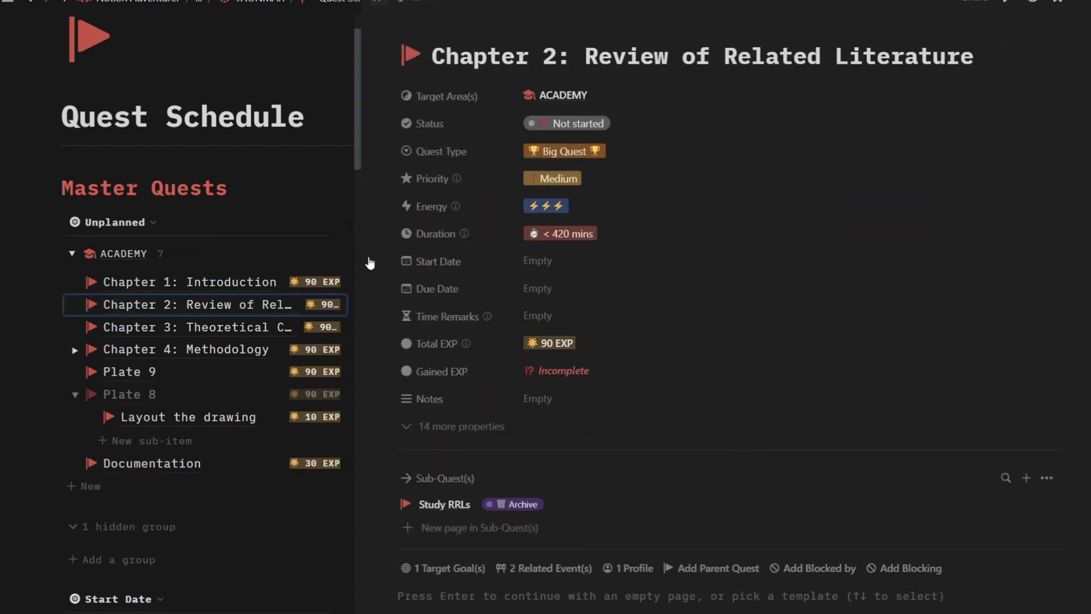
pyautogui.press('Escape')
pyautogui.click(504, 355)
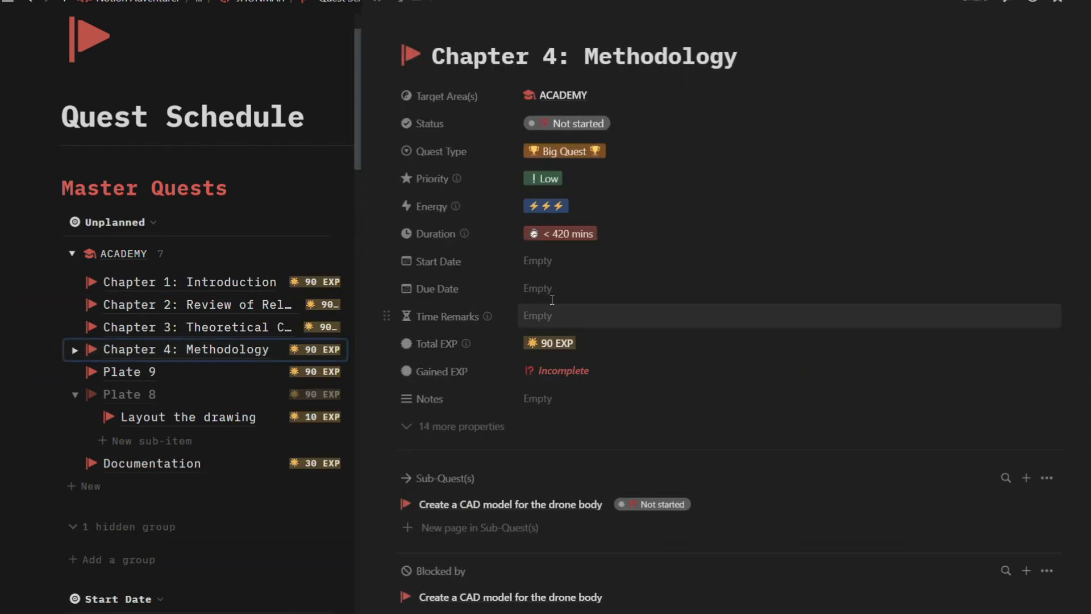
pyautogui.click(381, 1)
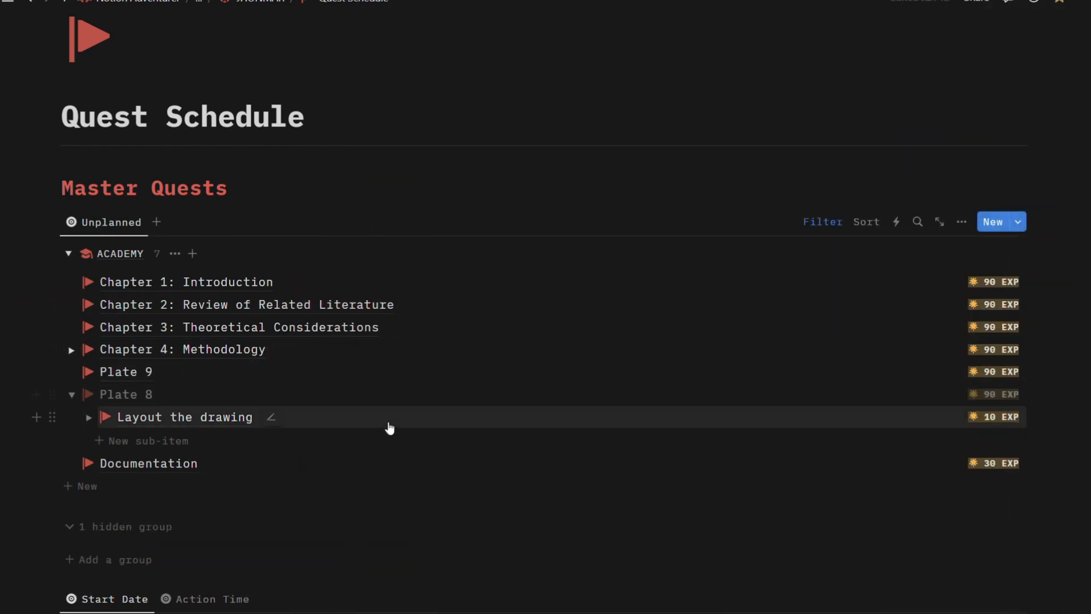
pyautogui.click(390, 427)
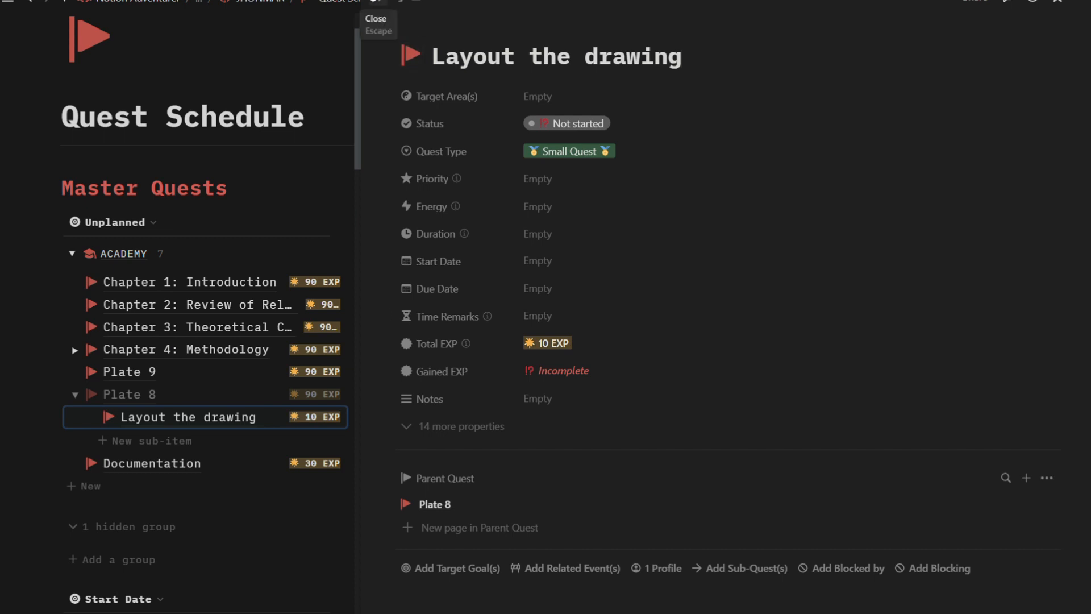
pyautogui.click(376, 2)
# Step: Schedule Chapter 1: Introduction by moving it from the Unplanned list to February 1 on the Start Date calendar
pyautogui.scroll(-1, 434, 130)
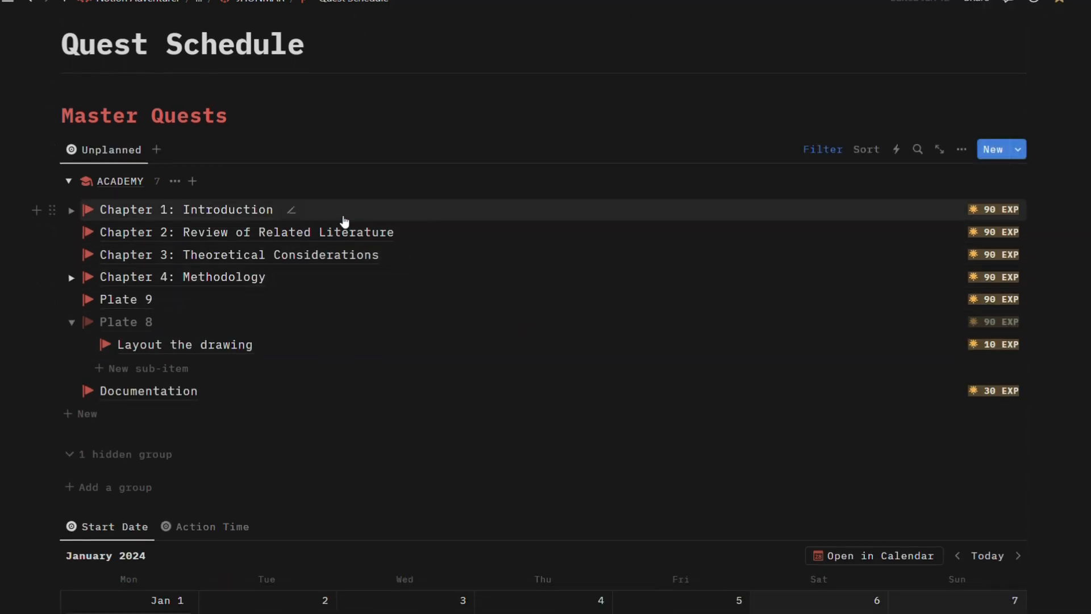
pyautogui.scroll(-2, 385, 320)
pyautogui.scroll(1, 341, 227)
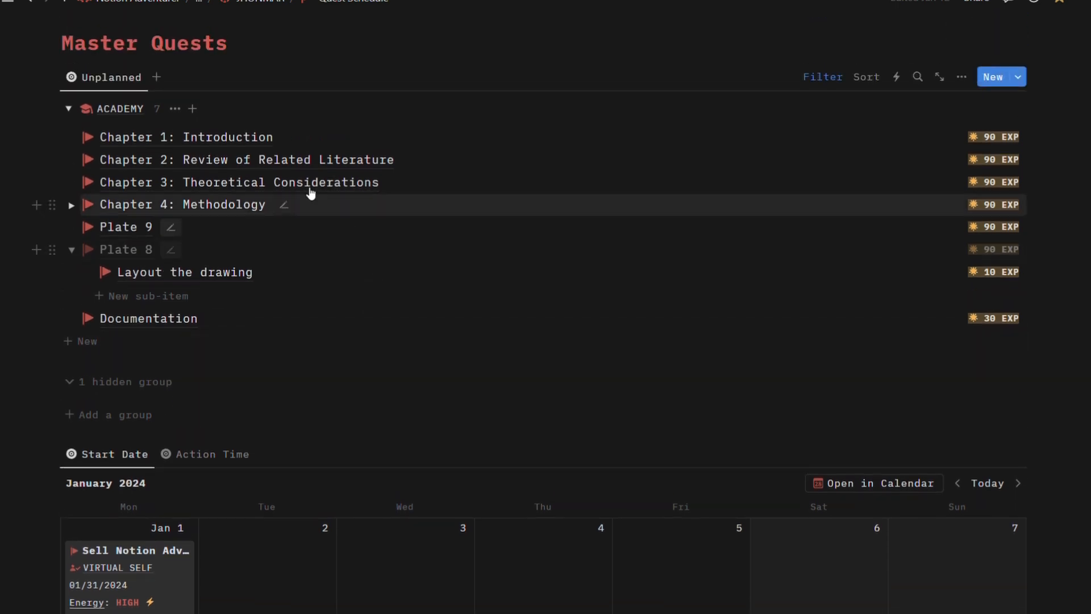
pyautogui.moveTo(321, 177); pyautogui.dragTo(548, 373)
pyautogui.scroll(-4, 402, 312)
pyautogui.scroll(-3, 367, 338)
pyautogui.scroll(-6, 773, 266)
pyautogui.scroll(-3, 750, 290)
pyautogui.scroll(3, 596, 307)
pyautogui.scroll(-3, 587, 365)
# Step: Check the Start Date of Chapter 1: Introduction from its calendar entry, close it and review the calendar and Unplanned list
pyautogui.click(570, 369)
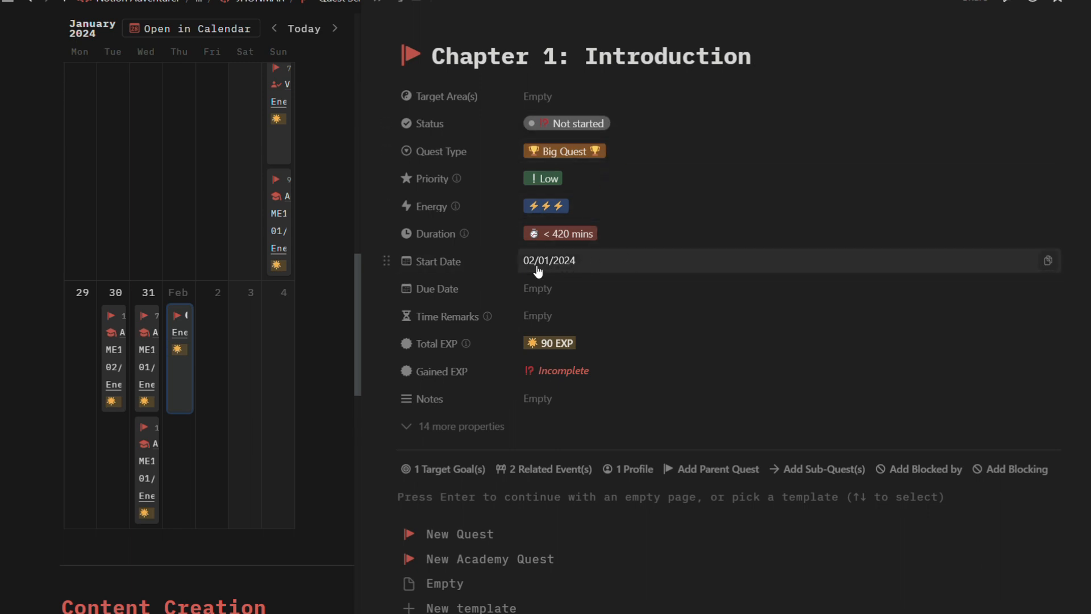
pyautogui.click(586, 270)
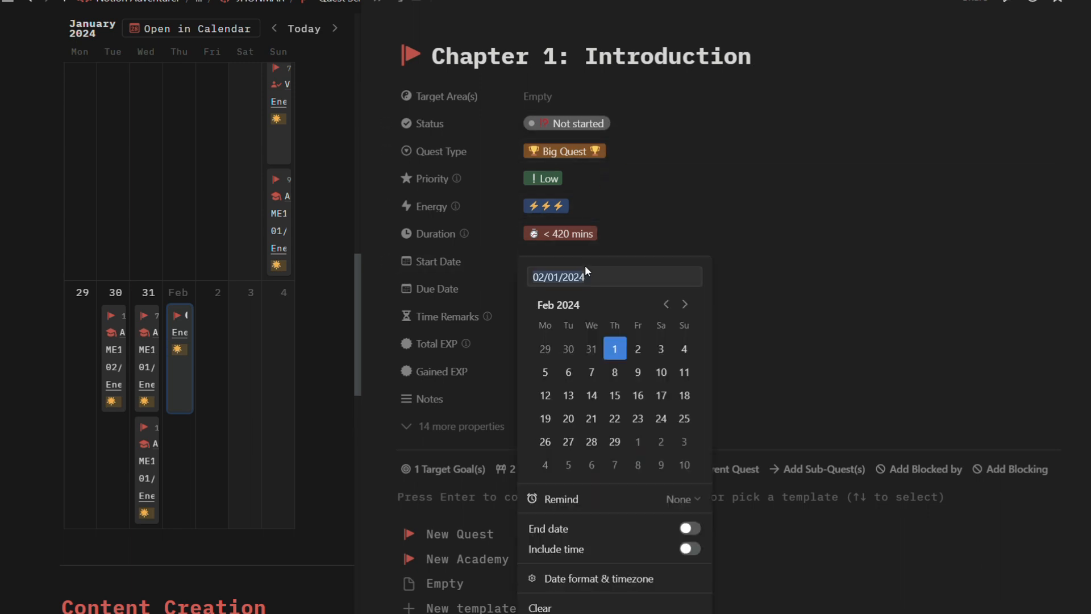
pyautogui.click(666, 231)
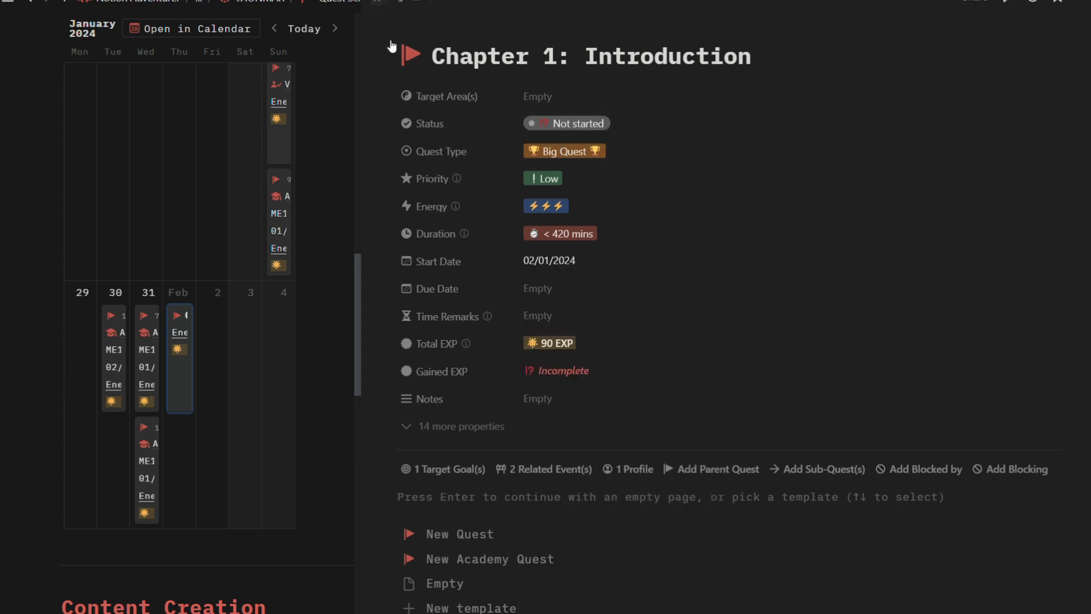
pyautogui.press('Escape')
pyautogui.scroll(5, 595, 304)
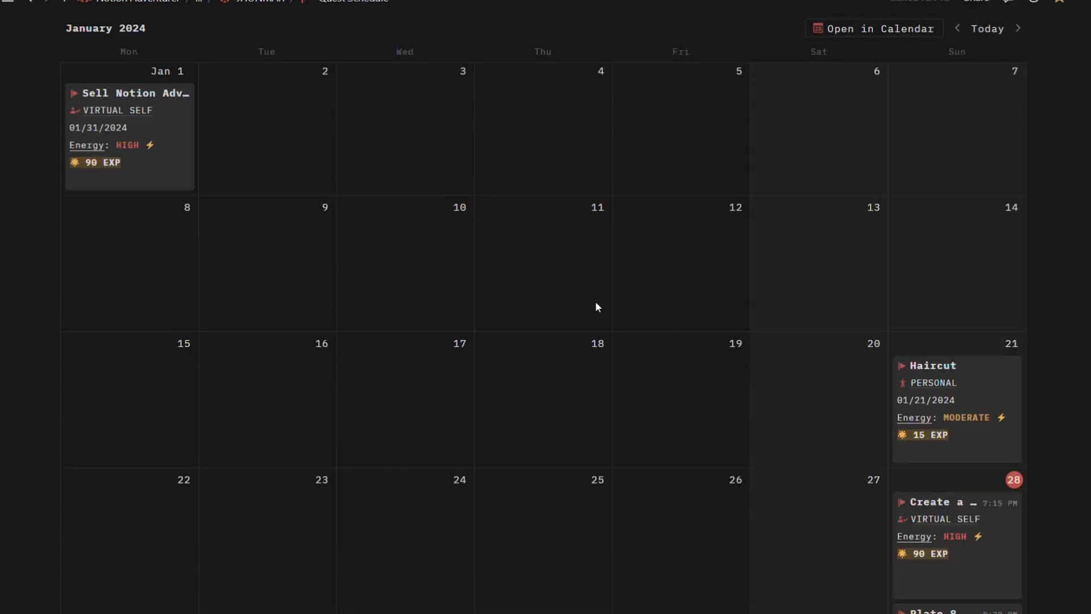
pyautogui.scroll(4, 596, 302)
pyautogui.scroll(-5, 596, 302)
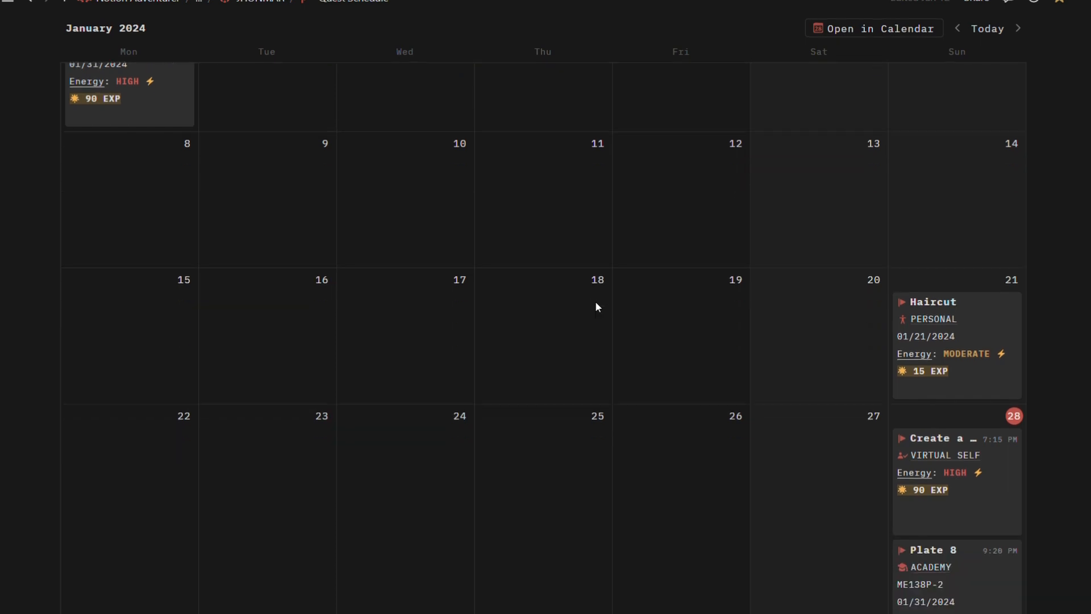
pyautogui.scroll(-5, 595, 301)
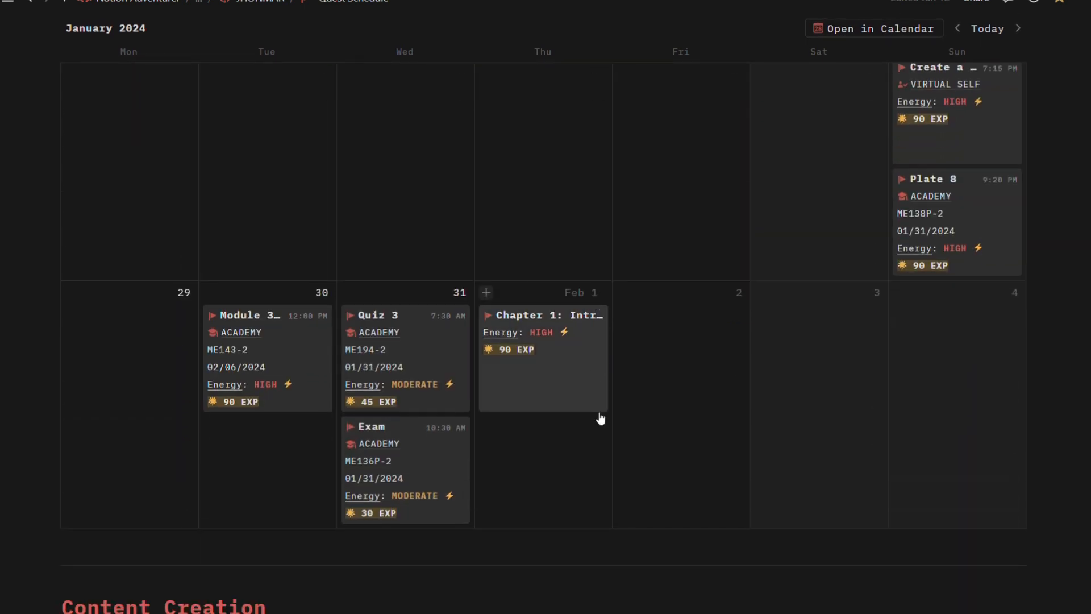
pyautogui.scroll(10, 600, 419)
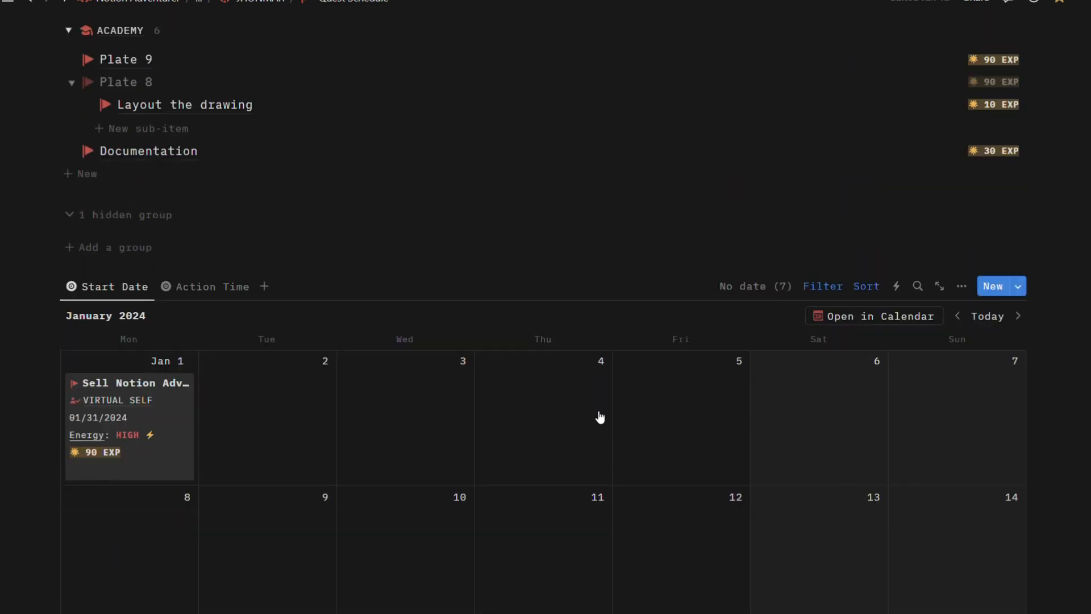
pyautogui.scroll(4, 600, 419)
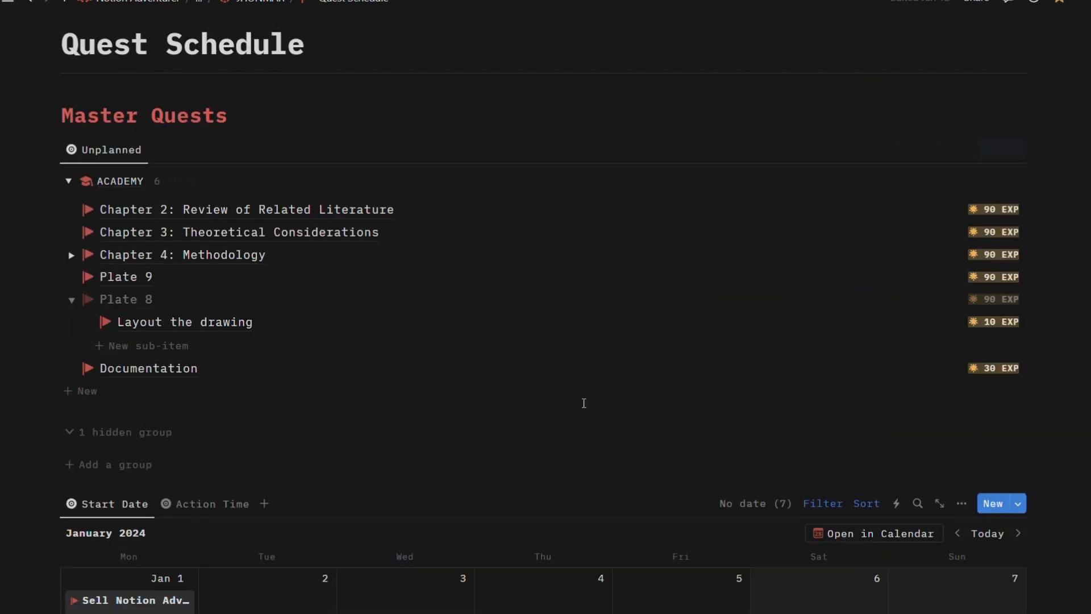
# Step: Switch the quest calendar to the Action Time timeline view and check its view options
pyautogui.click(230, 504)
pyautogui.scroll(-5, 480, 449)
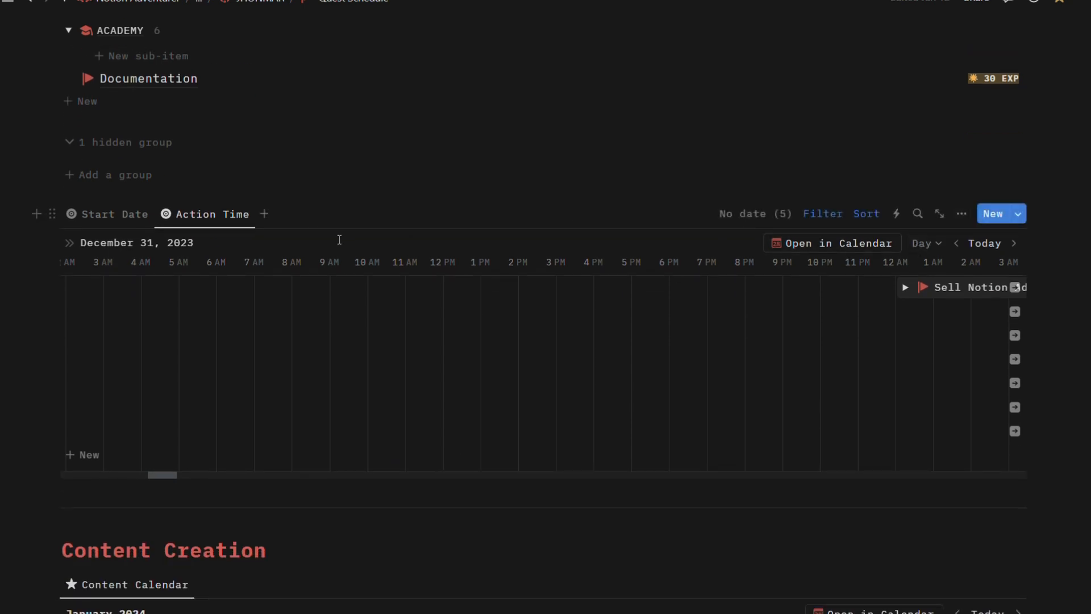
pyautogui.click(961, 221)
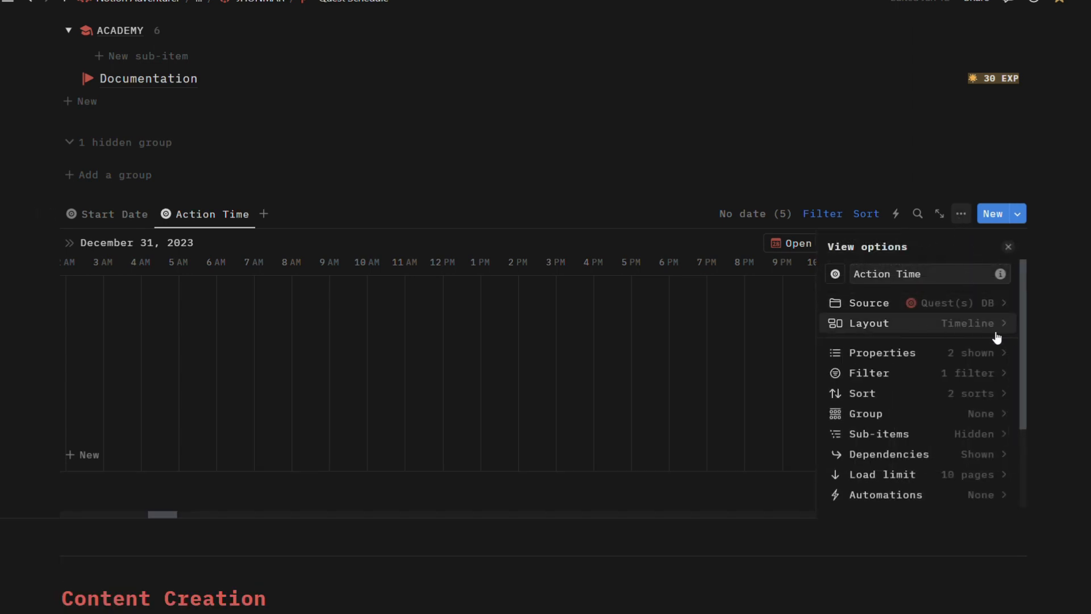
pyautogui.click(1008, 248)
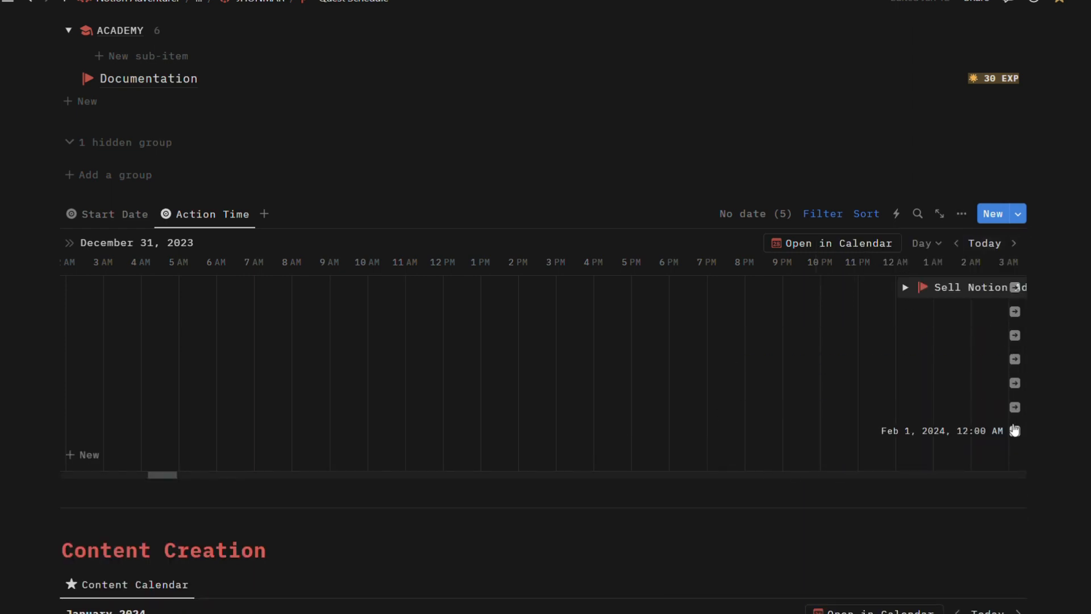
# Step: Open Chapter 1: Introduction from the Action Time timeline and enable an end date and time on its Start Date
pyautogui.click(1014, 431)
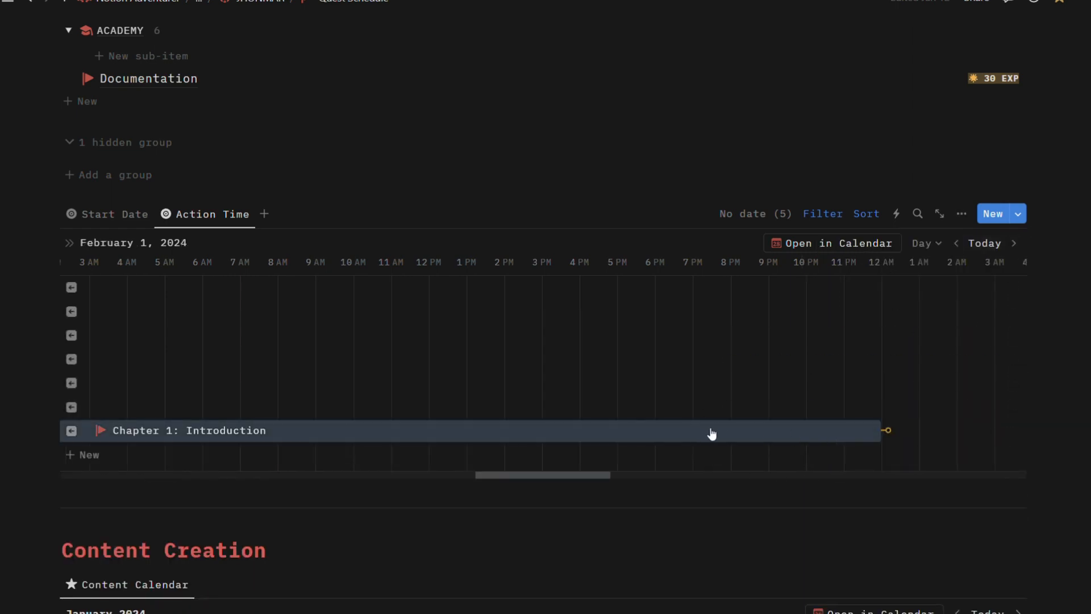
pyautogui.click(610, 434)
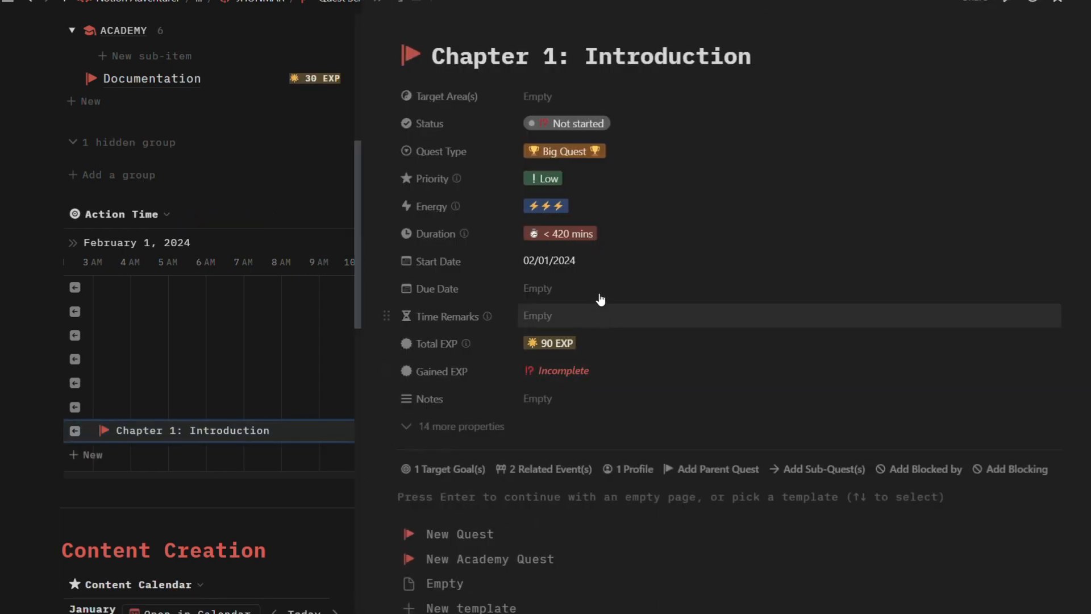
pyautogui.click(609, 267)
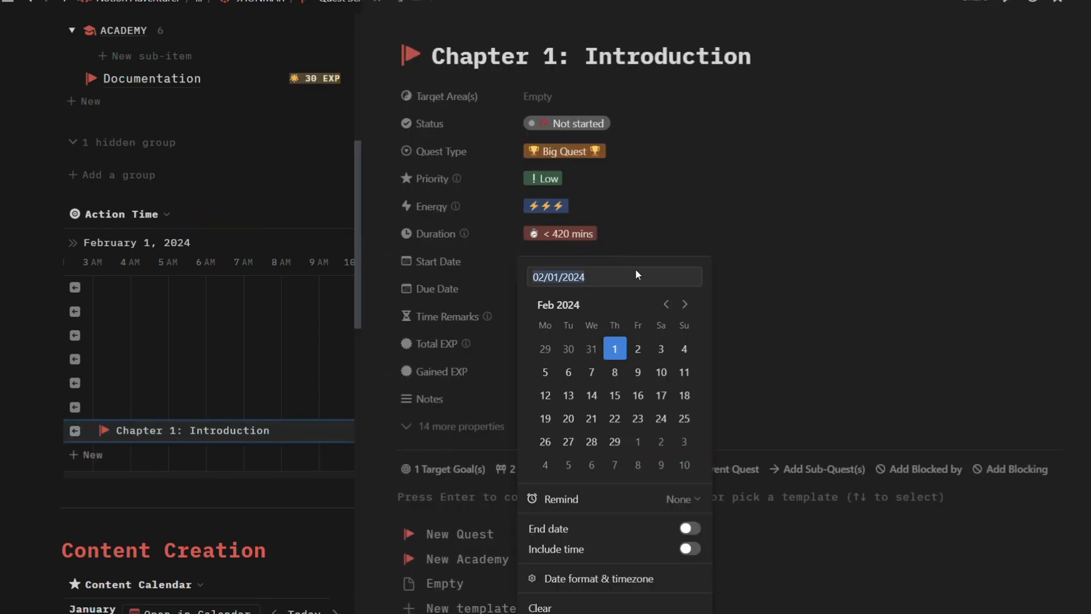
pyautogui.click(690, 549)
pyautogui.click(689, 528)
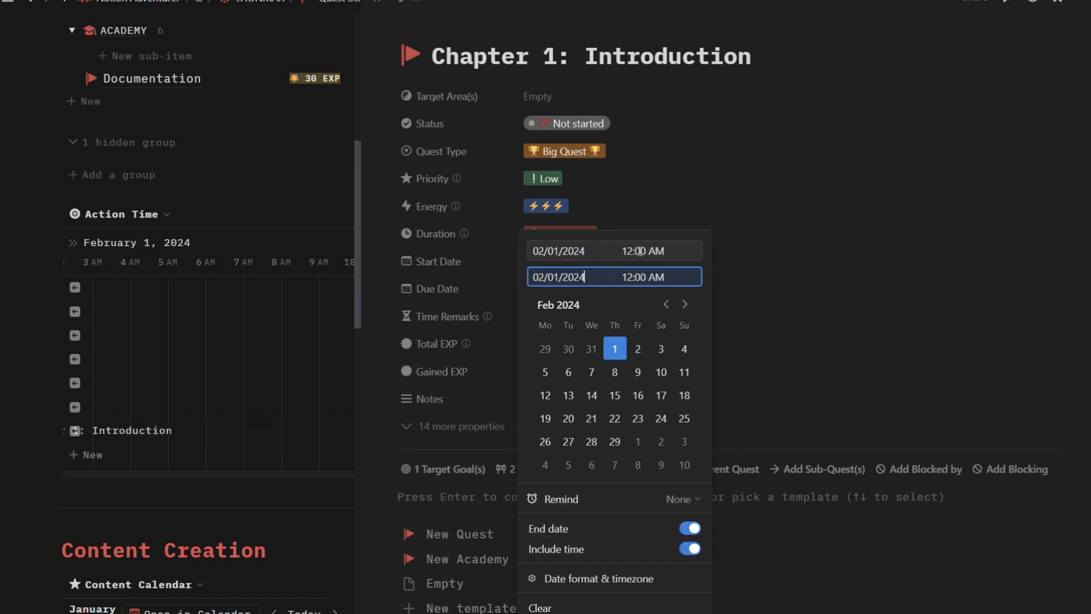
# Step: Set the Start Date of Chapter 1: Introduction to run from 9:00 AM to 1:00 PM and close the page preview
pyautogui.click(641, 251)
pyautogui.tripleClick(640, 251)
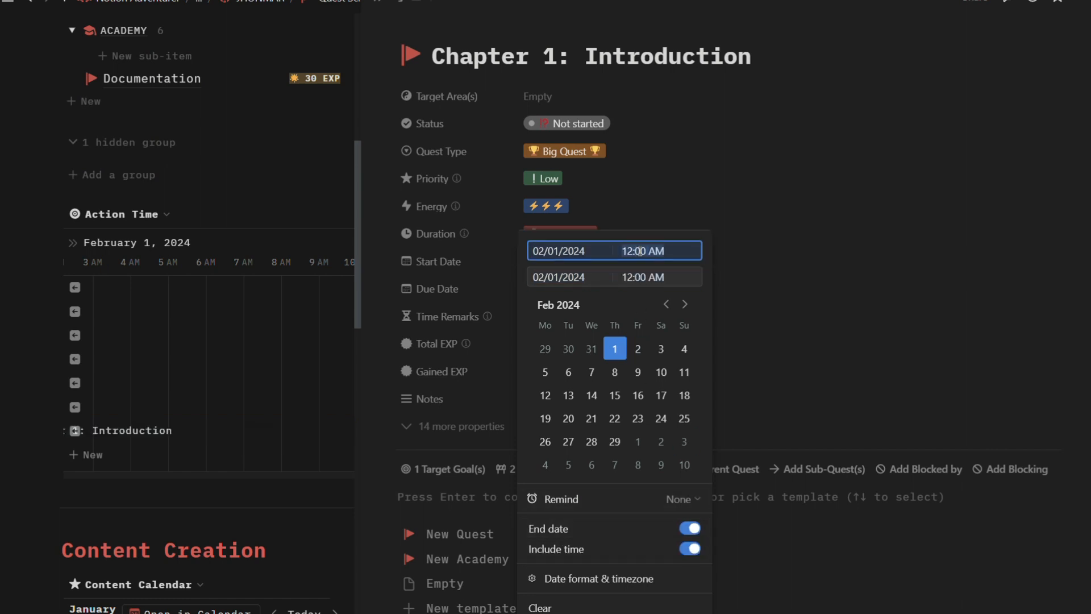
pyautogui.write('9am')
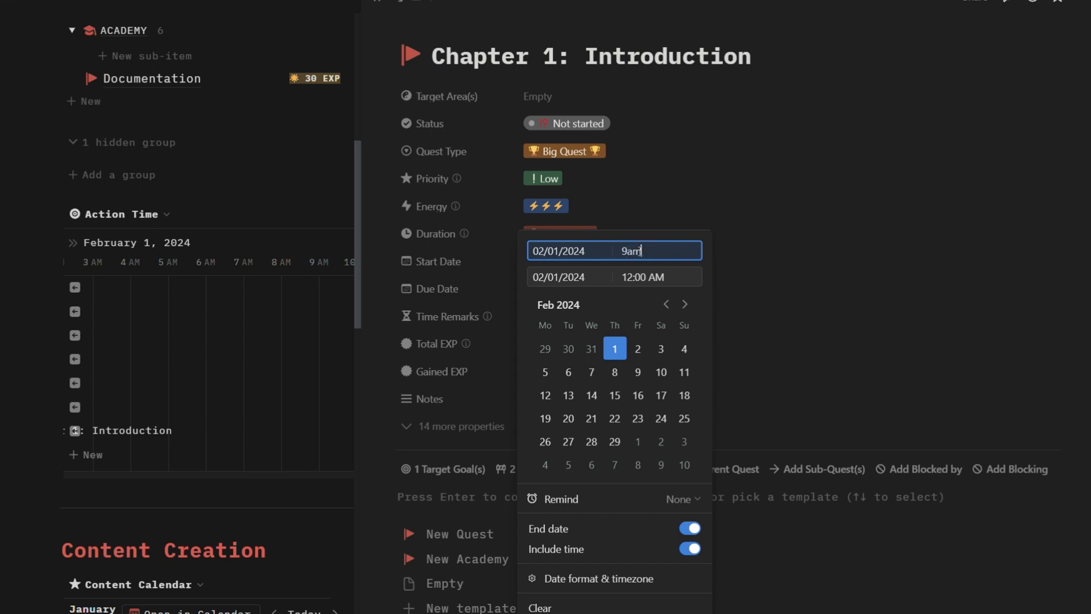
pyautogui.press('Return')
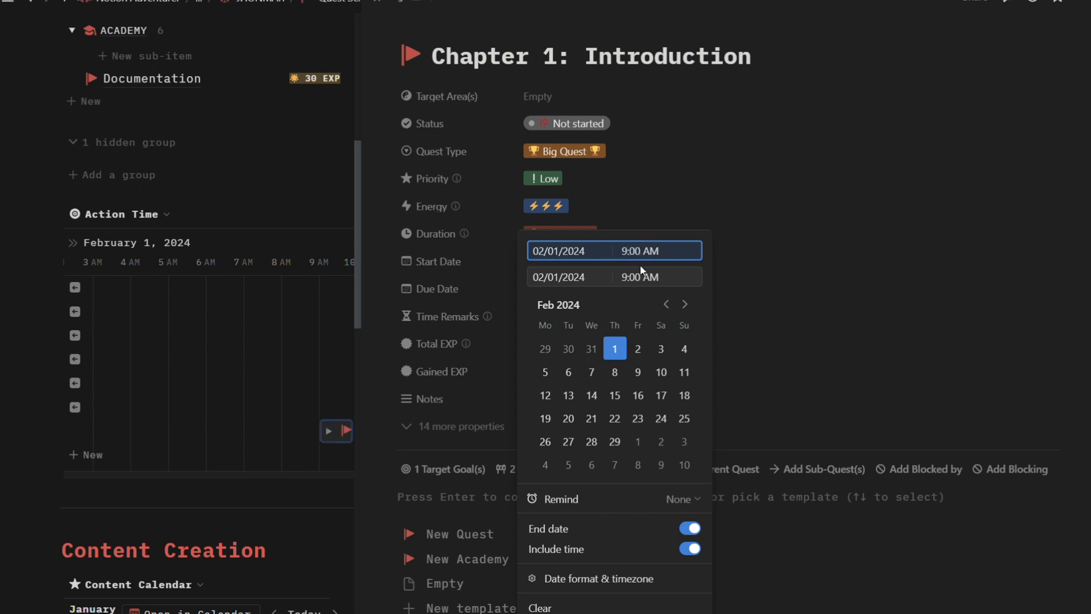
pyautogui.click(629, 276)
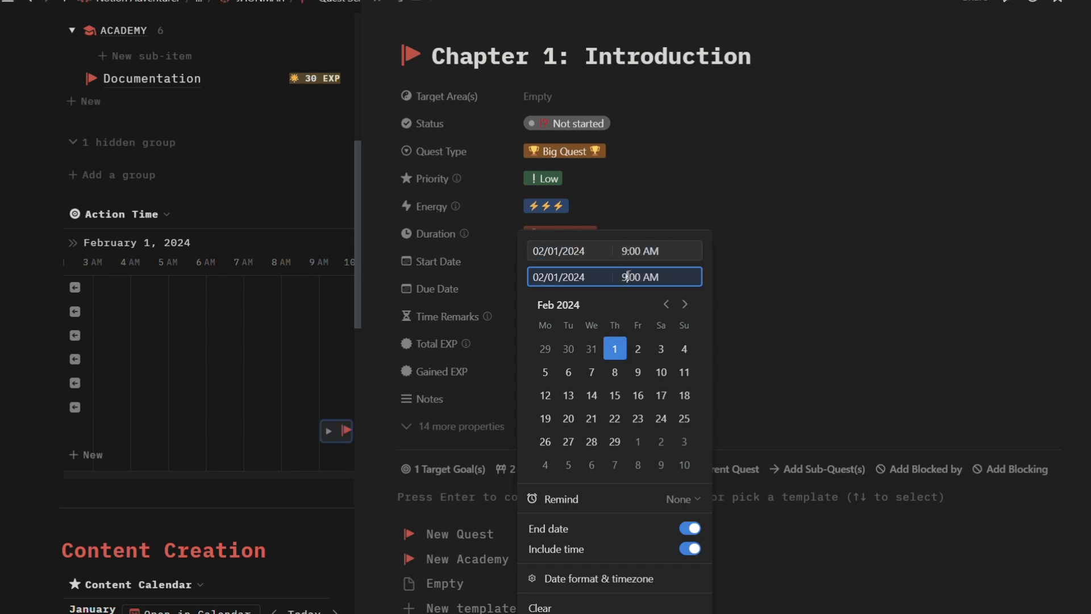
pyautogui.click(628, 276)
pyautogui.write('1pm')
pyautogui.press('Return')
pyautogui.click(662, 201)
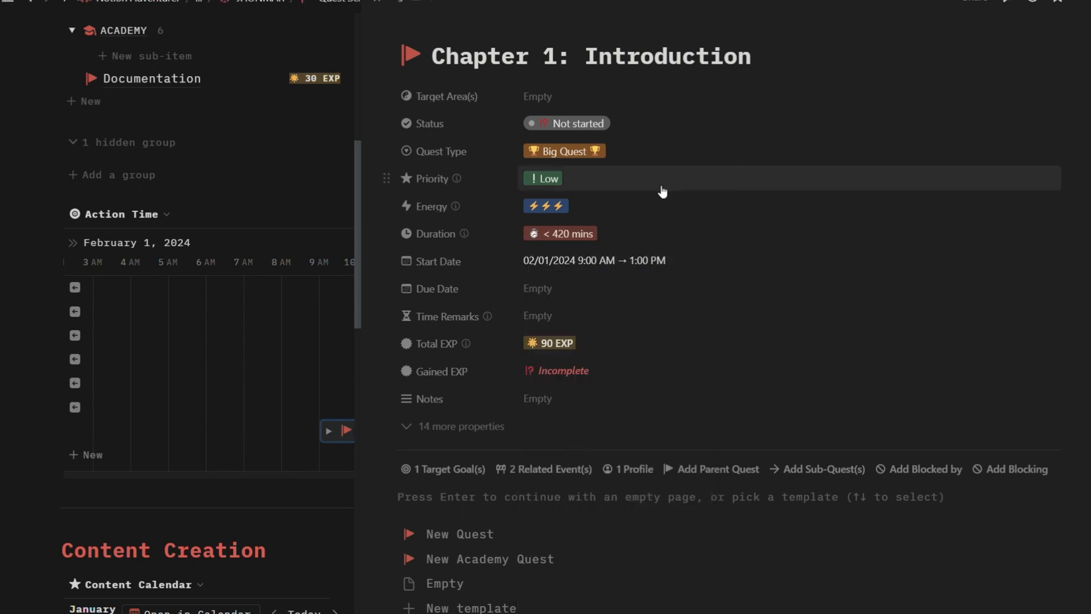
pyautogui.click(377, 5)
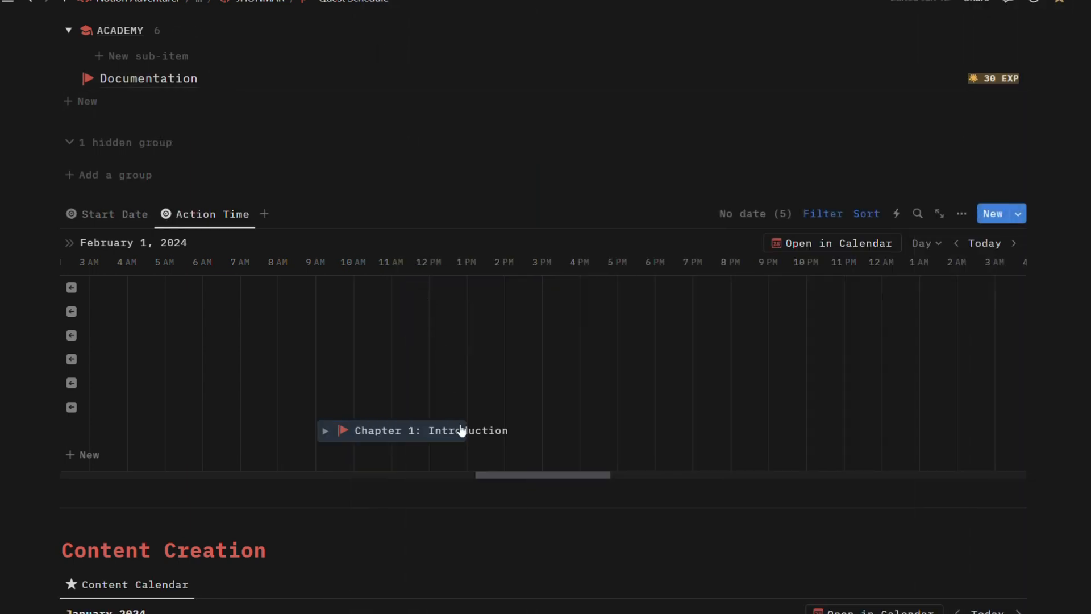
# Step: Examine Chapter 1: Introduction's slot on the Action Time timeline and in Notion Calendar, browsing the following weeks before returning to the current one
pyautogui.moveTo(501, 476); pyautogui.dragTo(467, 477)
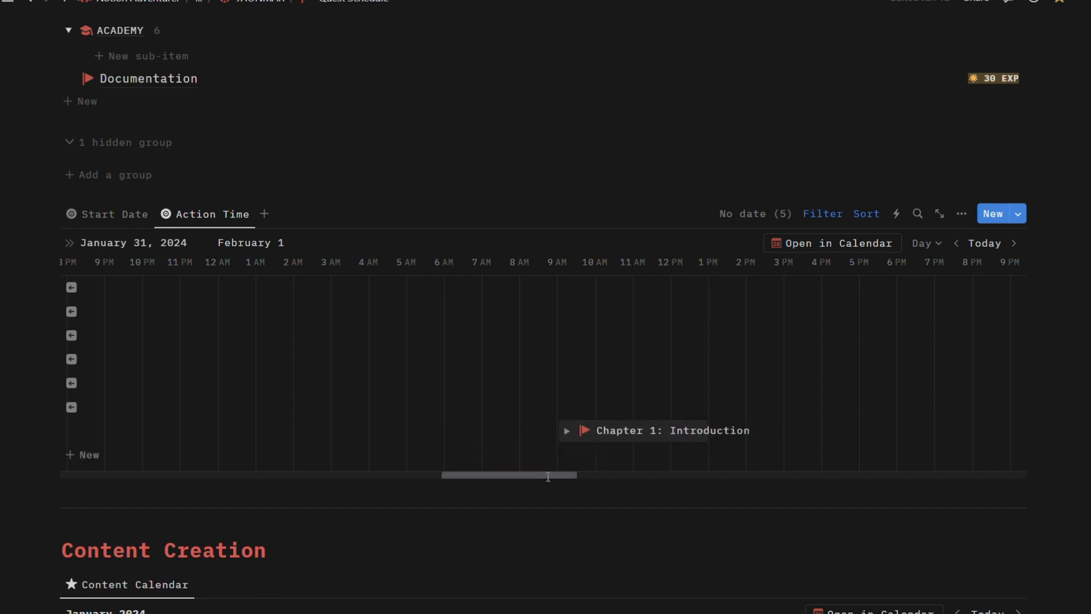
pyautogui.moveTo(547, 475); pyautogui.dragTo(509, 479)
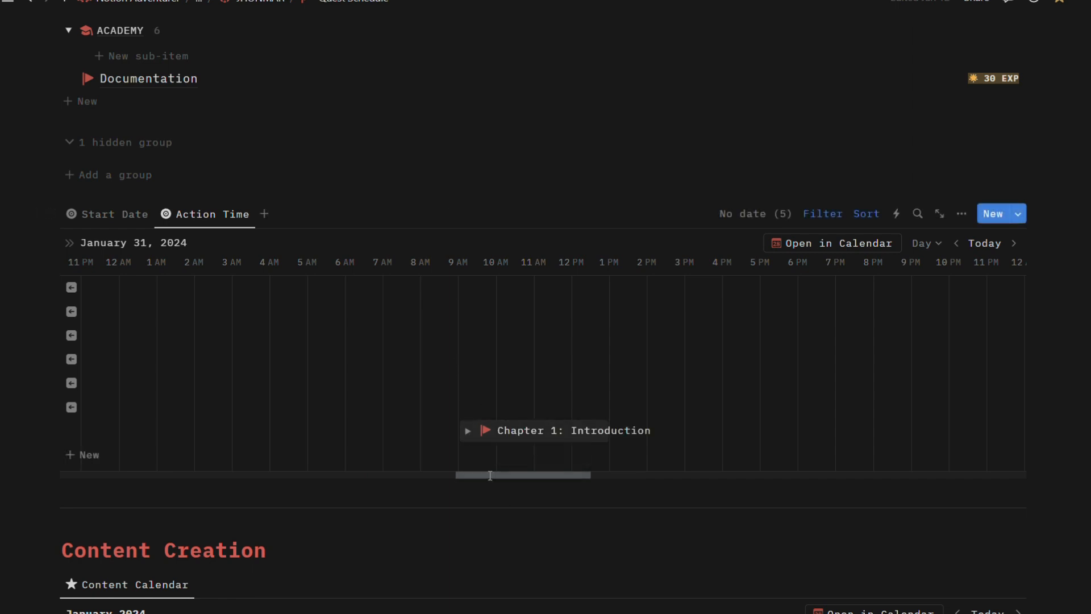
pyautogui.hscroll(1, 490, 475)
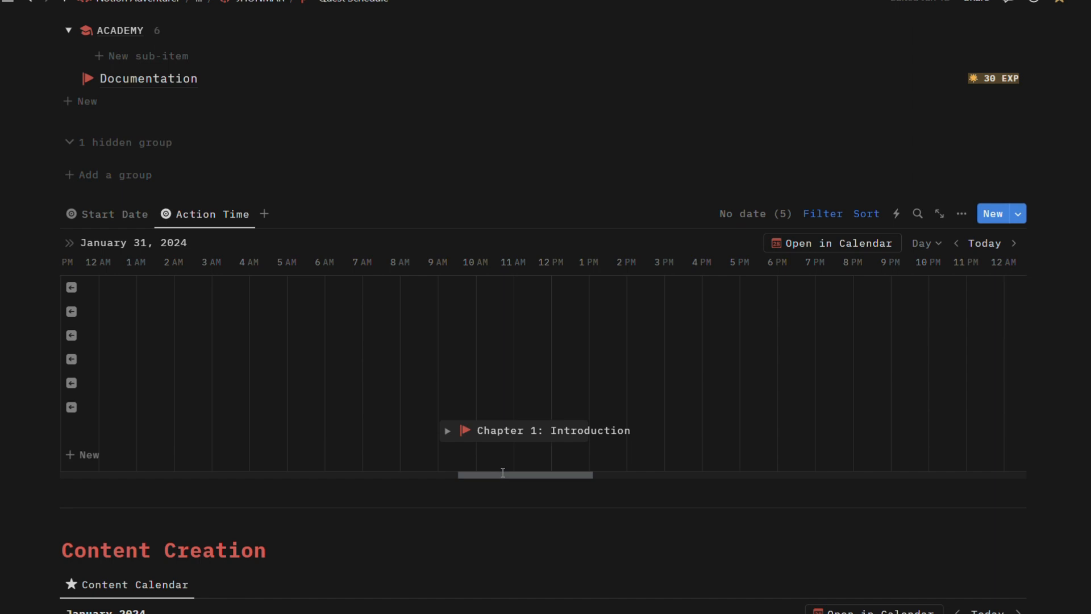
pyautogui.moveTo(503, 472); pyautogui.dragTo(494, 473)
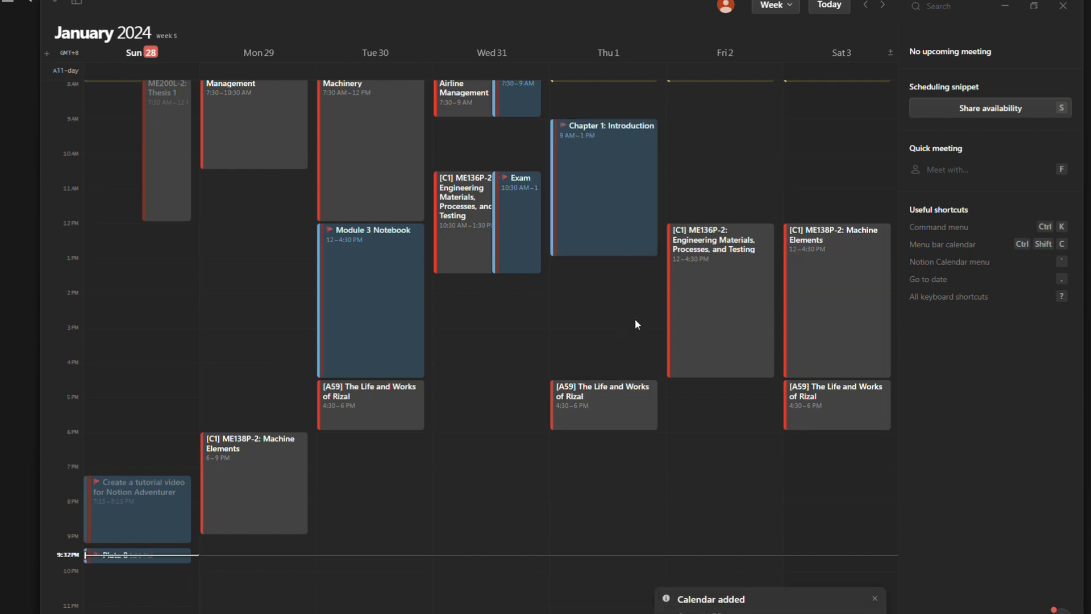
pyautogui.click(882, 7)
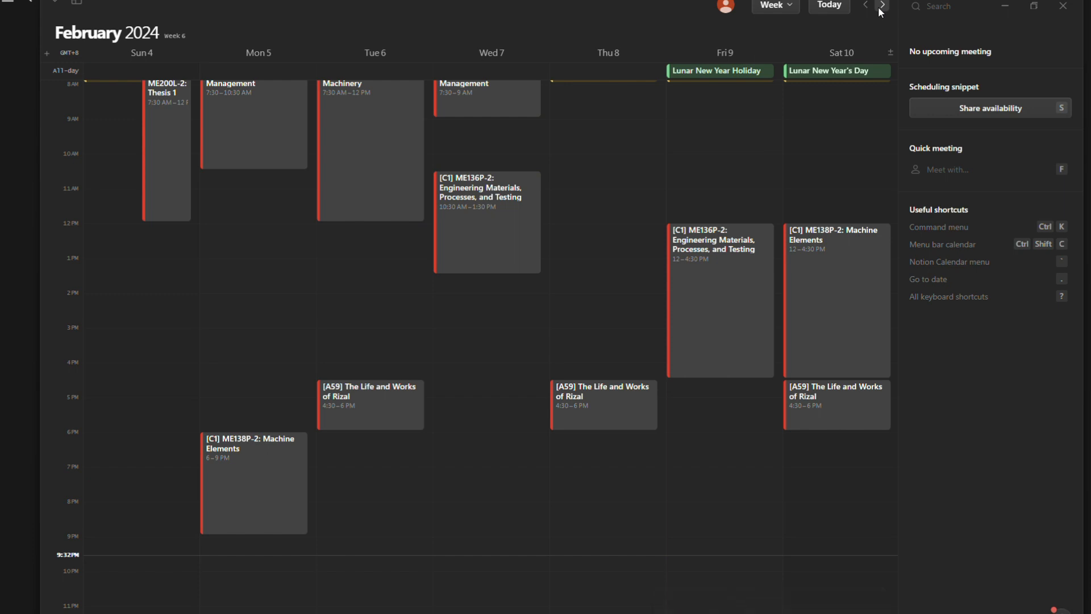
pyautogui.click(882, 7)
pyautogui.click(829, 5)
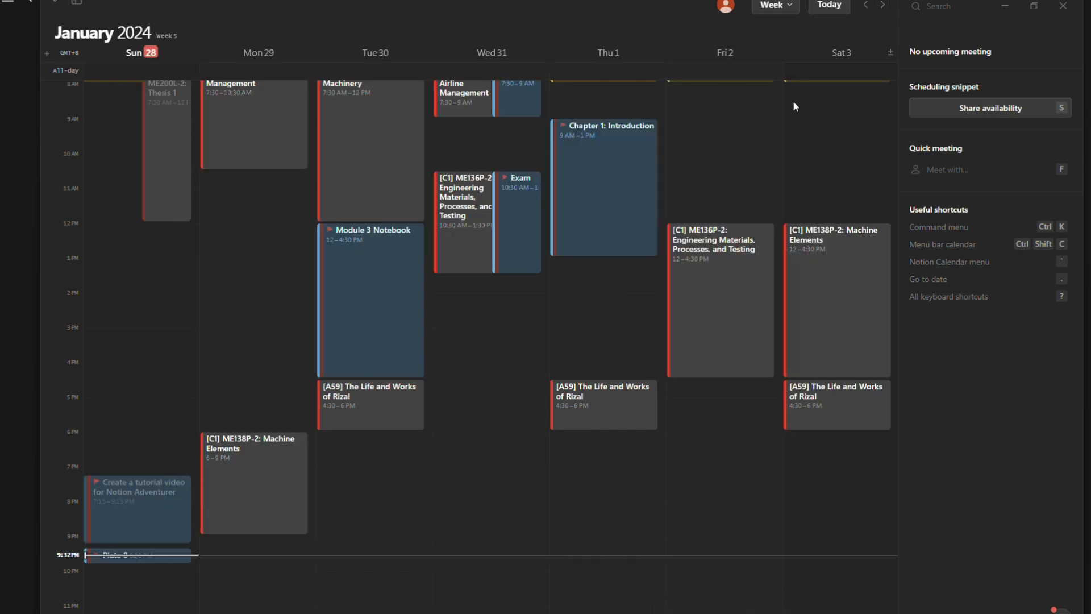
pyautogui.scroll(3, 619, 271)
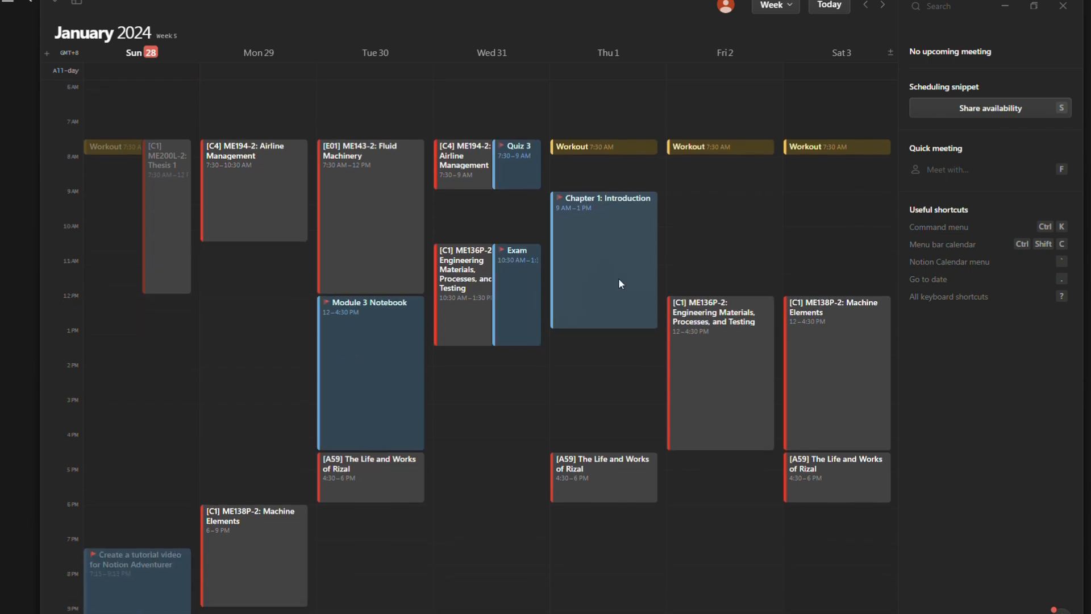
pyautogui.scroll(-1, 620, 278)
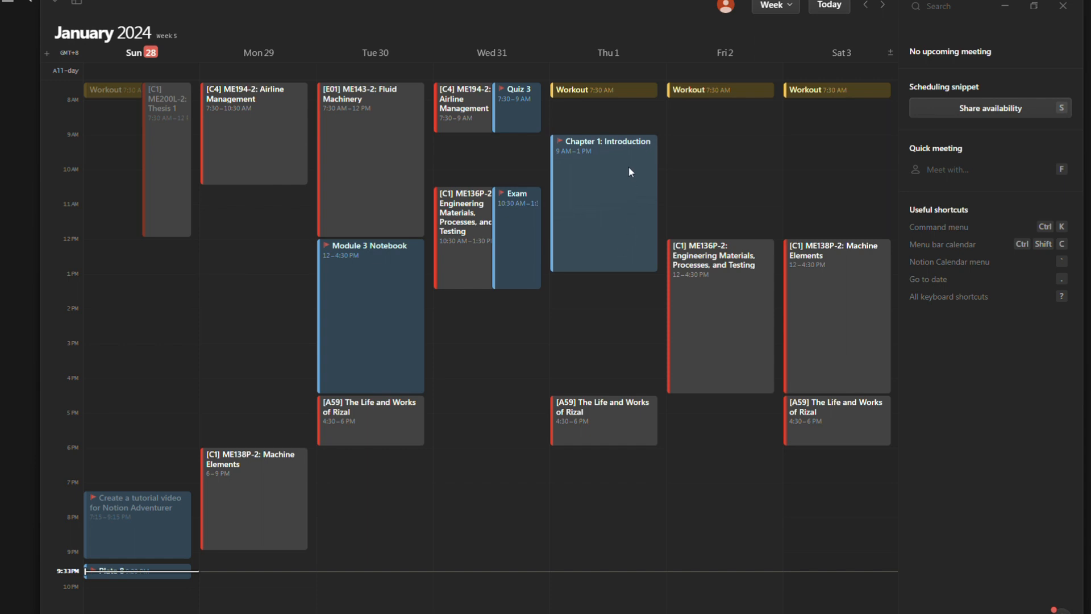
# Step: Move Chapter 1: Introduction to a 10:30 AM start on February 1 in the calendar and extend its end to 6 PM
pyautogui.moveTo(628, 166); pyautogui.dragTo(625, 216)
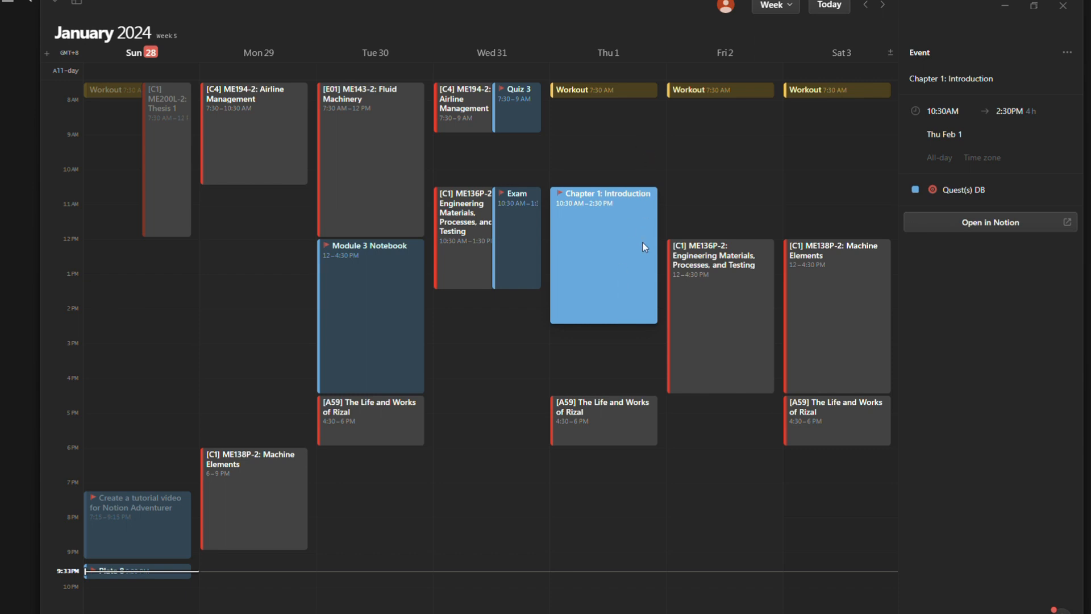
pyautogui.press('Escape')
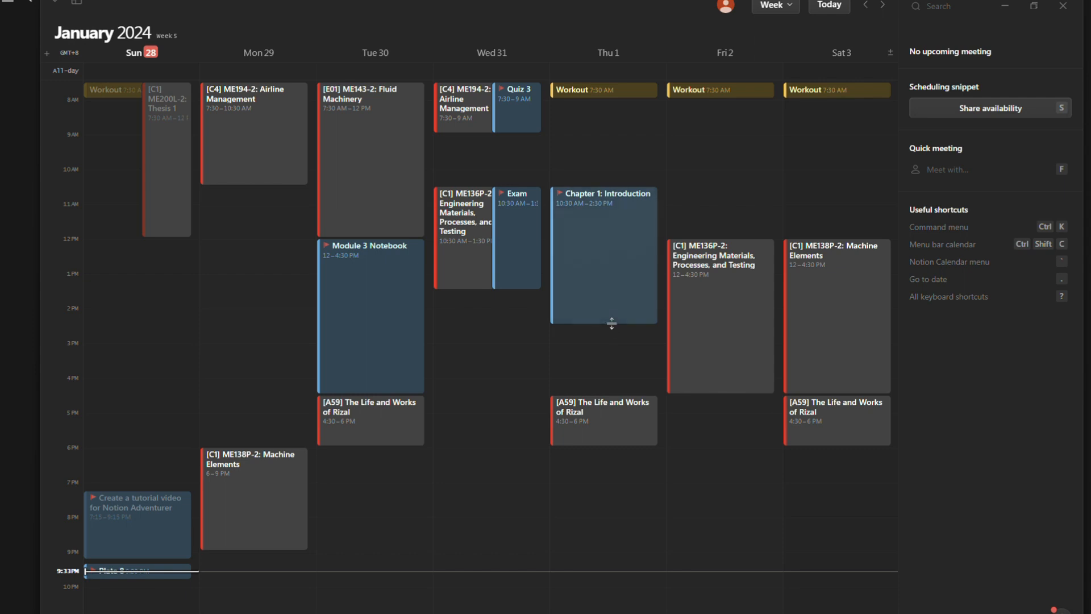
pyautogui.moveTo(611, 322); pyautogui.dragTo(590, 446)
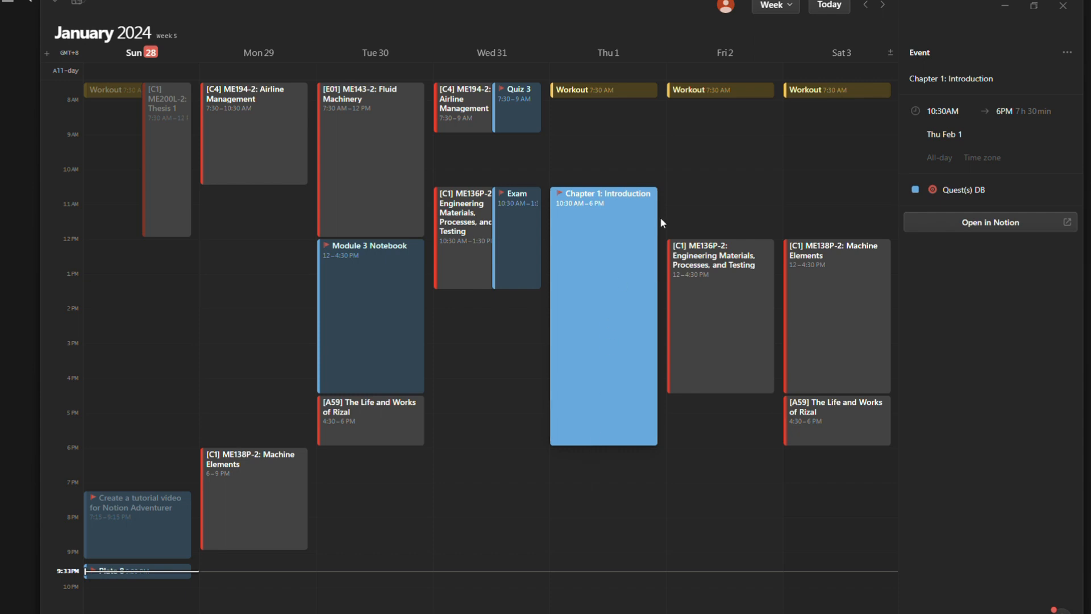
pyautogui.press('Escape')
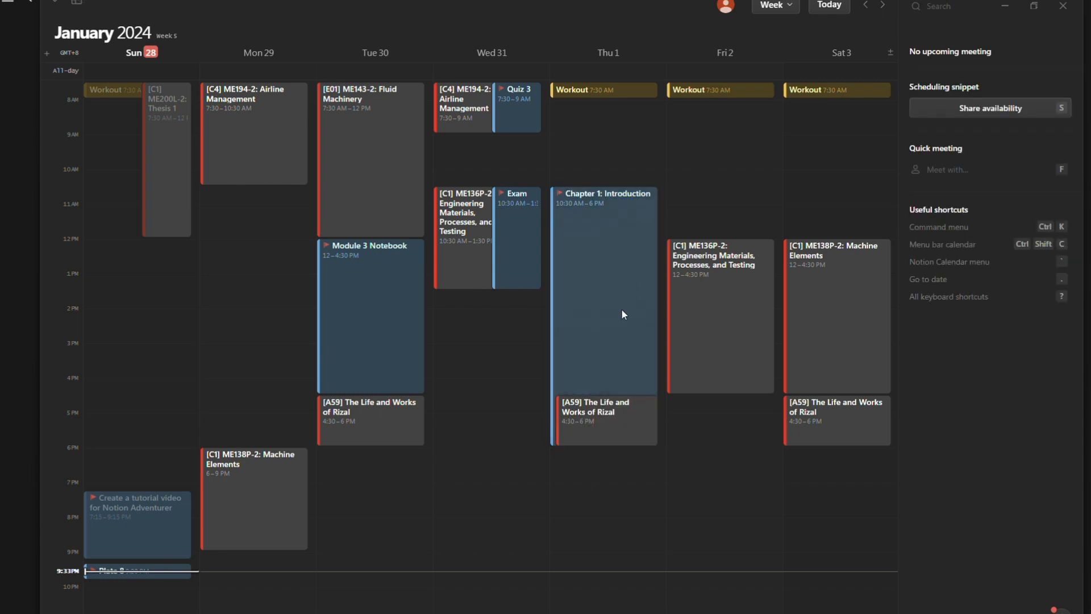
# Step: Shorten Chapter 1: Introduction on February 1 so that it ends at 3 PM, and deselect the event
pyautogui.click(620, 331)
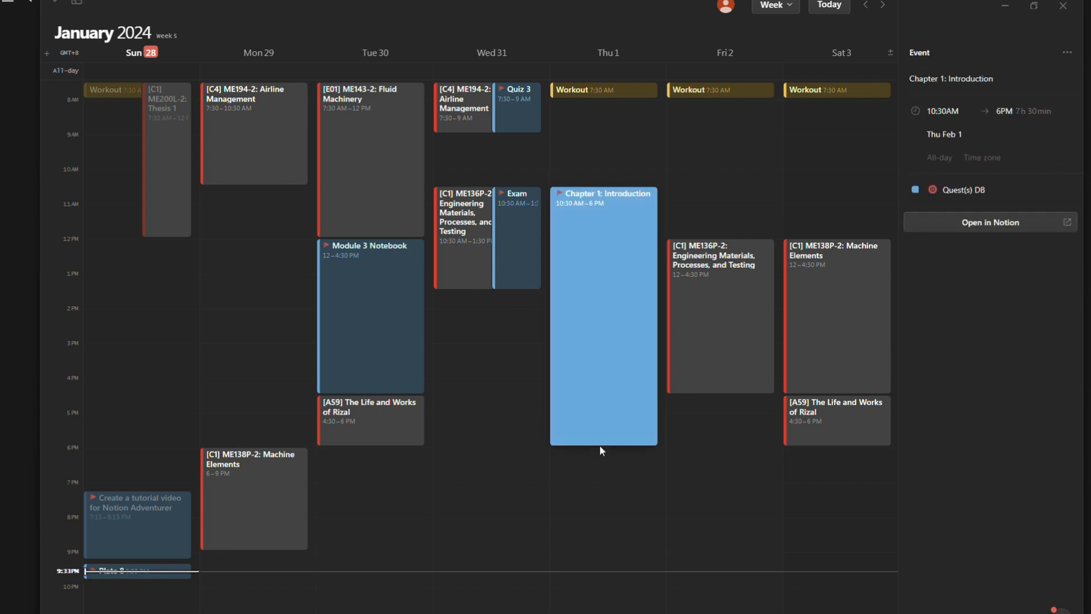
pyautogui.moveTo(602, 444); pyautogui.dragTo(626, 323)
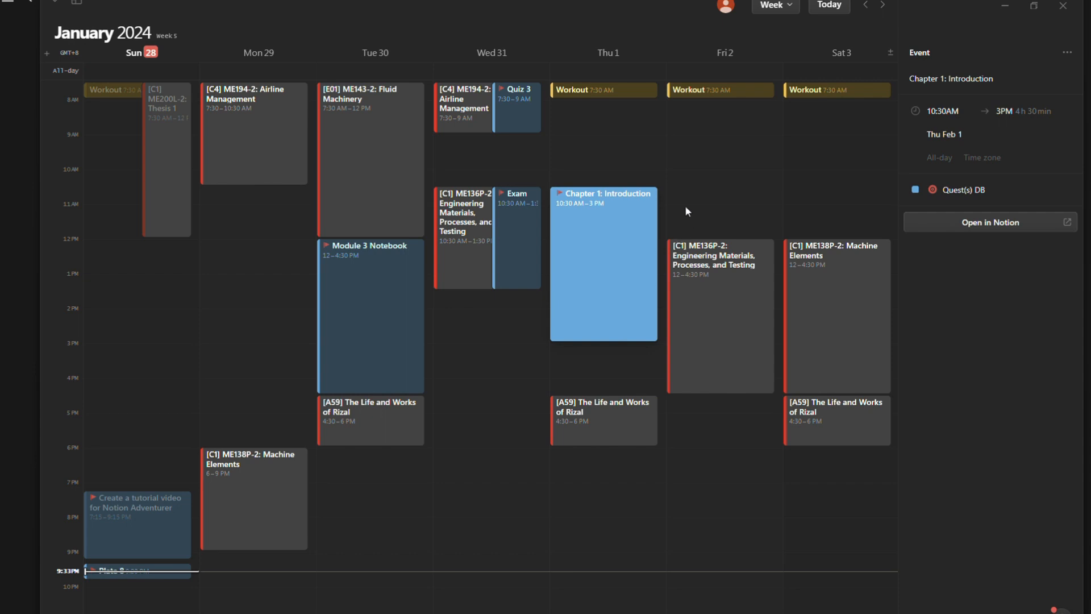
pyautogui.press('Escape')
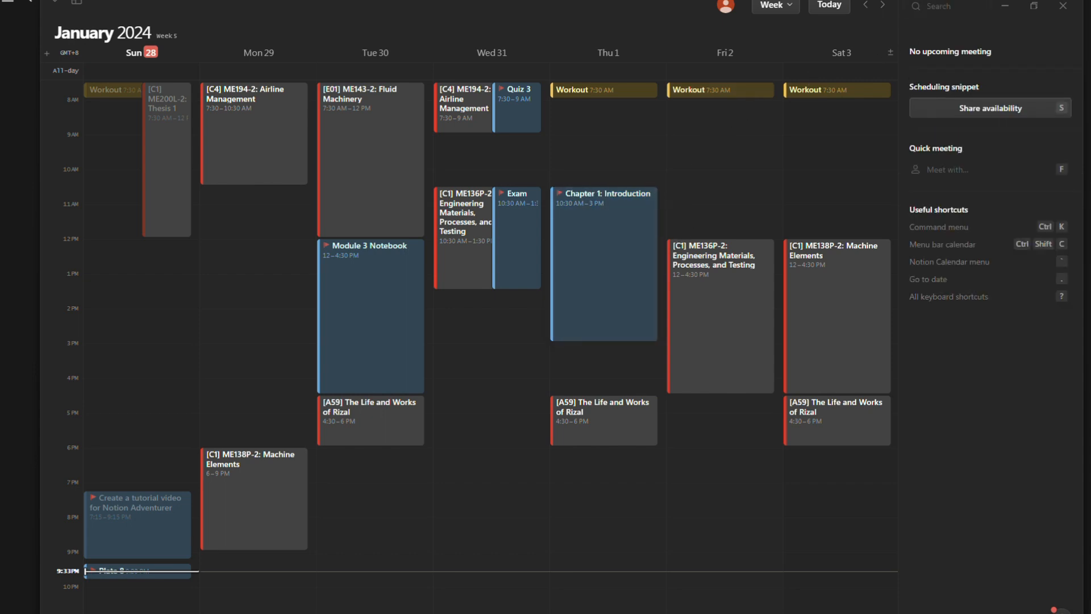
# Step: Minimize Notion Calendar to return to the Quest Schedule page in Notion and switch the quest calendar to the Start Date view
pyautogui.click(1005, 5)
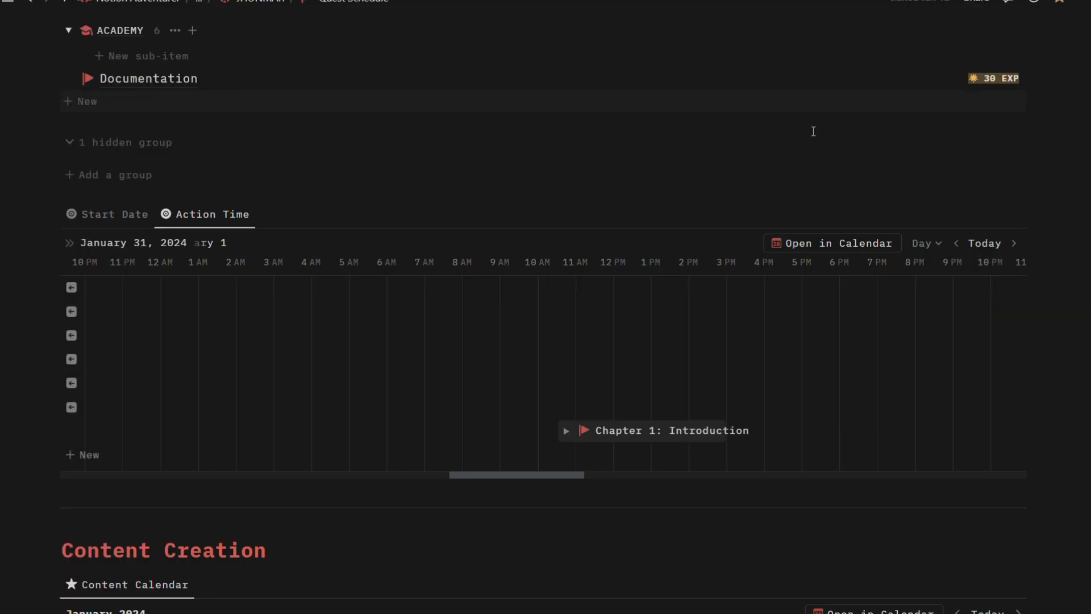
pyautogui.click(135, 215)
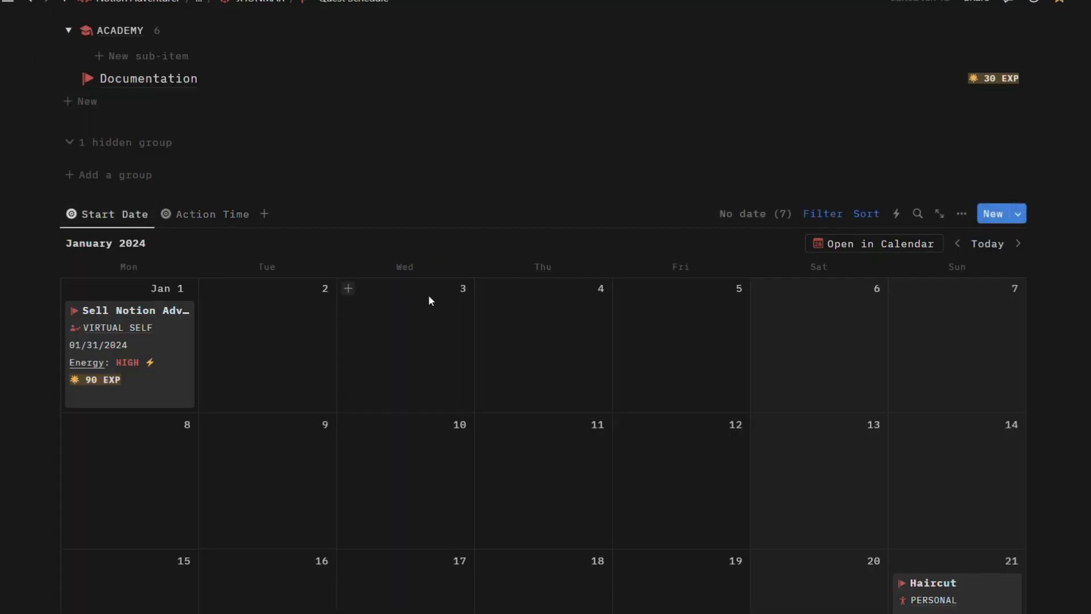
# Step: Go back to the Notion Adventurer main dashboard and bring the Daily Quests section into view
pyautogui.scroll(3, 429, 299)
pyautogui.scroll(4, 437, 300)
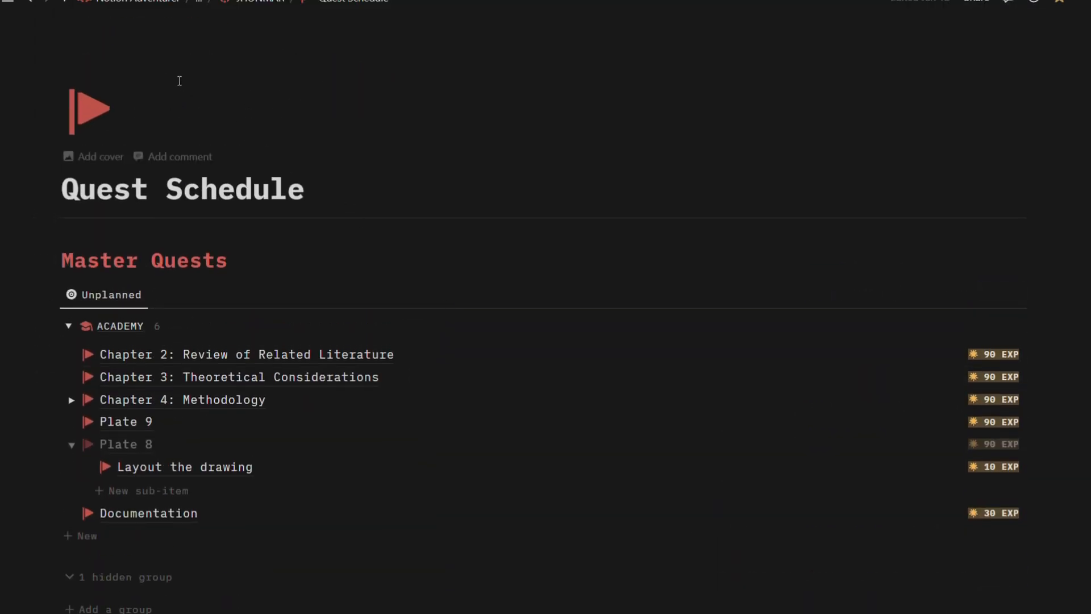
pyautogui.click(162, 6)
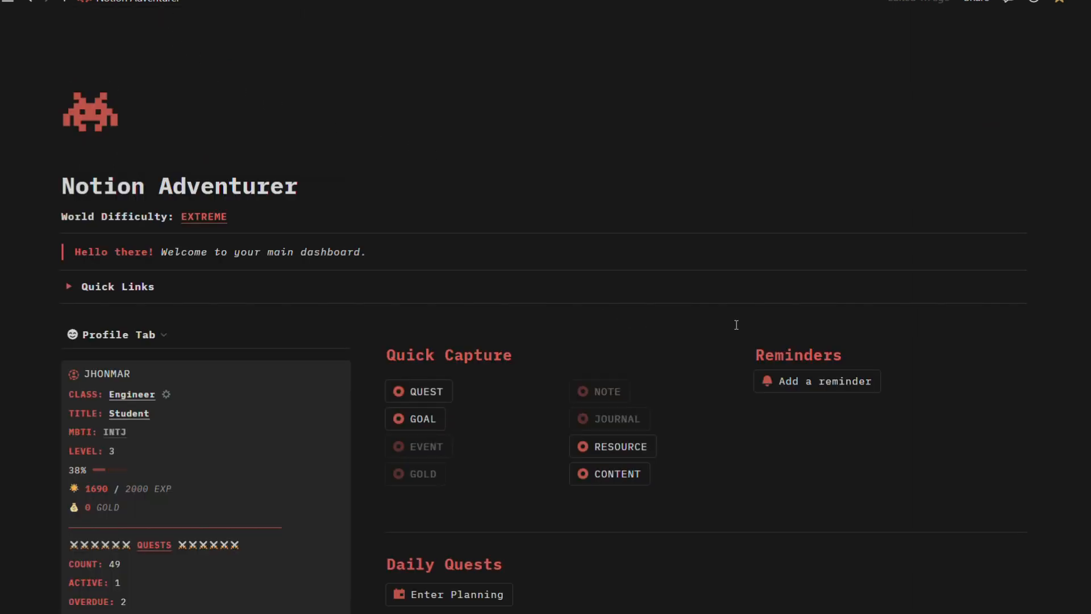
pyautogui.scroll(-1, 1036, 400)
pyautogui.scroll(-7, 1036, 400)
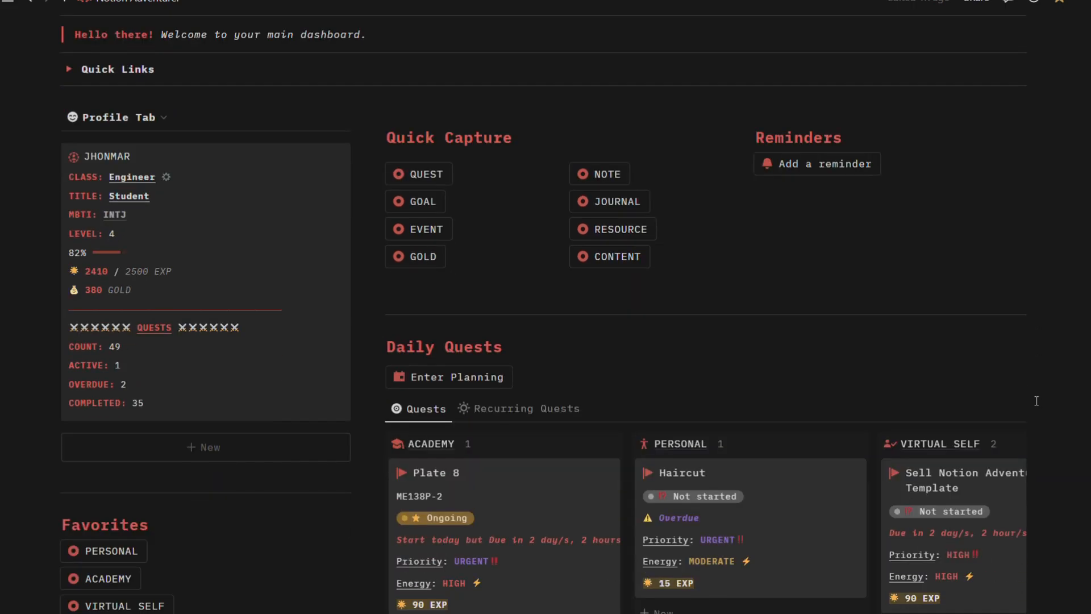